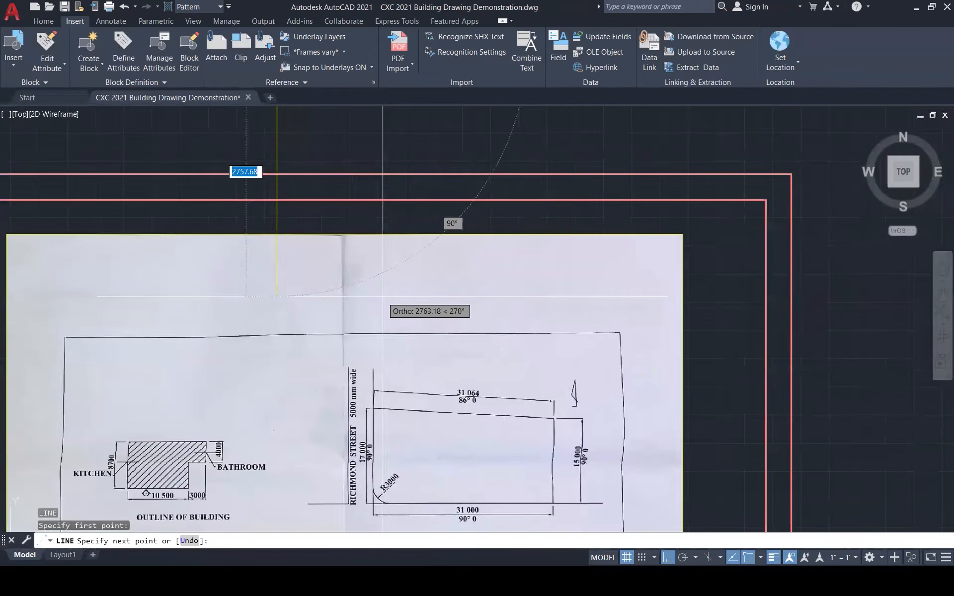
- Draw the site's sloping boundary as a line 31064 mm long at an angle of 86 degrees
scroll(561, 126, down, 3)
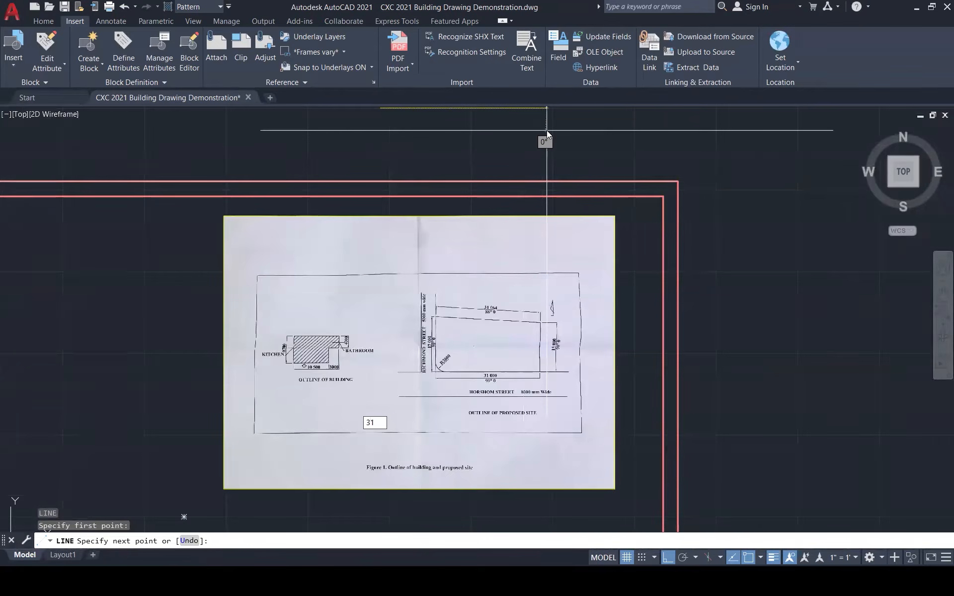
text(4)
key(Tab)
text(86)
key(Return)
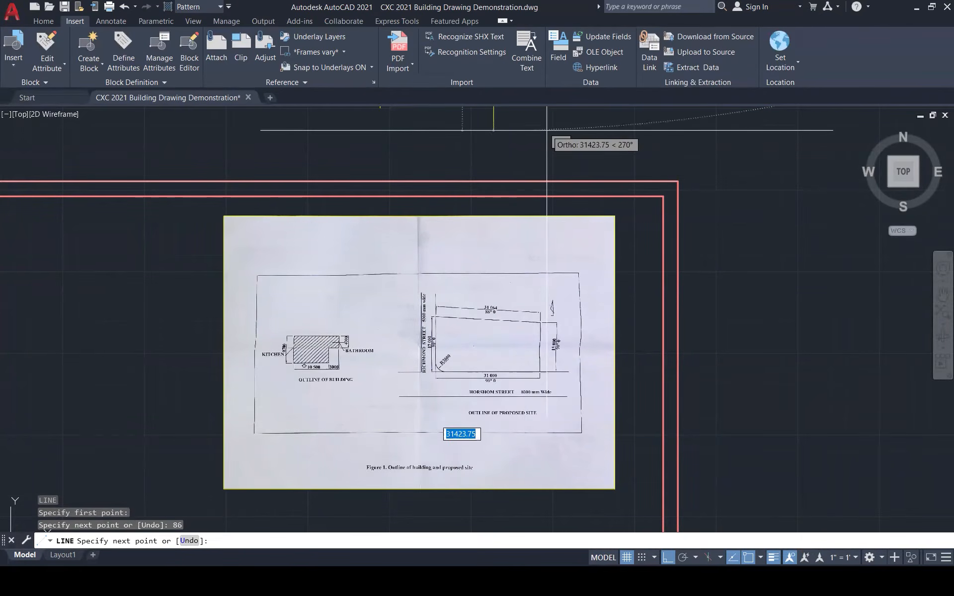
scroll(526, 302, down, 10)
scroll(542, 286, down, 3)
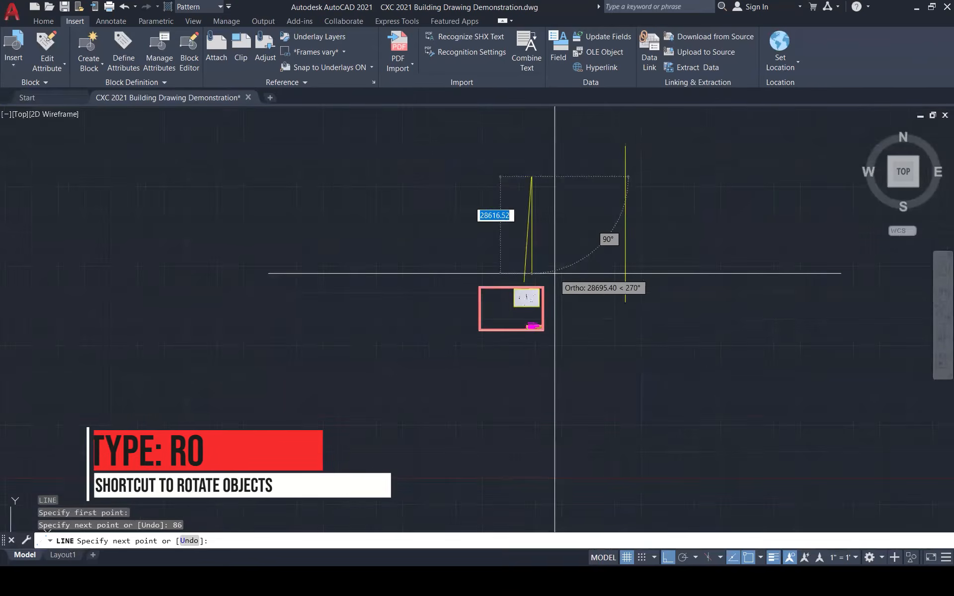
scroll(561, 238, up, 2)
key(Escape)
key(Escape)
key(Escape)
- Rotate the 86-degree line 90 degrees clockwise about its upper endpoint
click(503, 205)
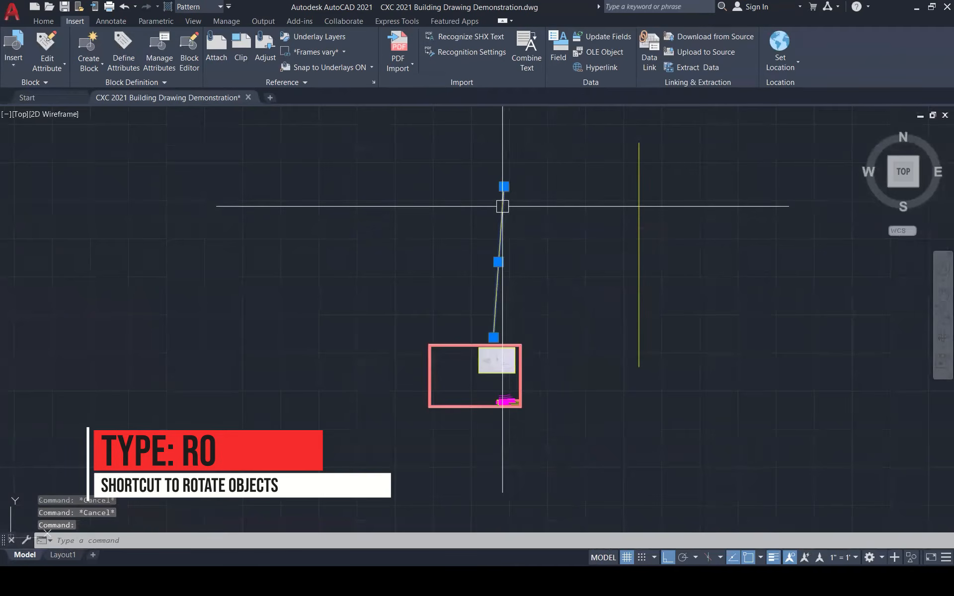
key(Return)
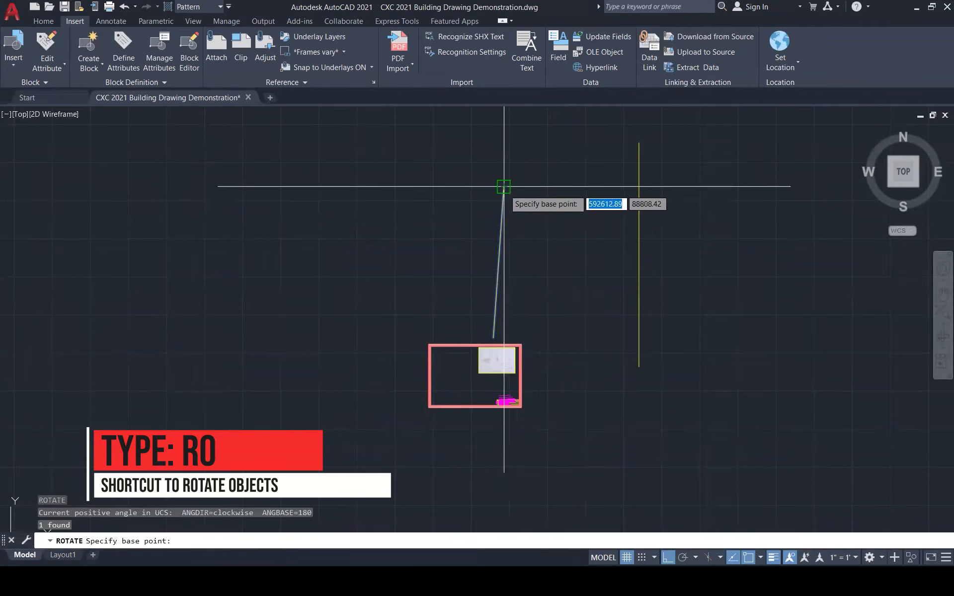
click(504, 187)
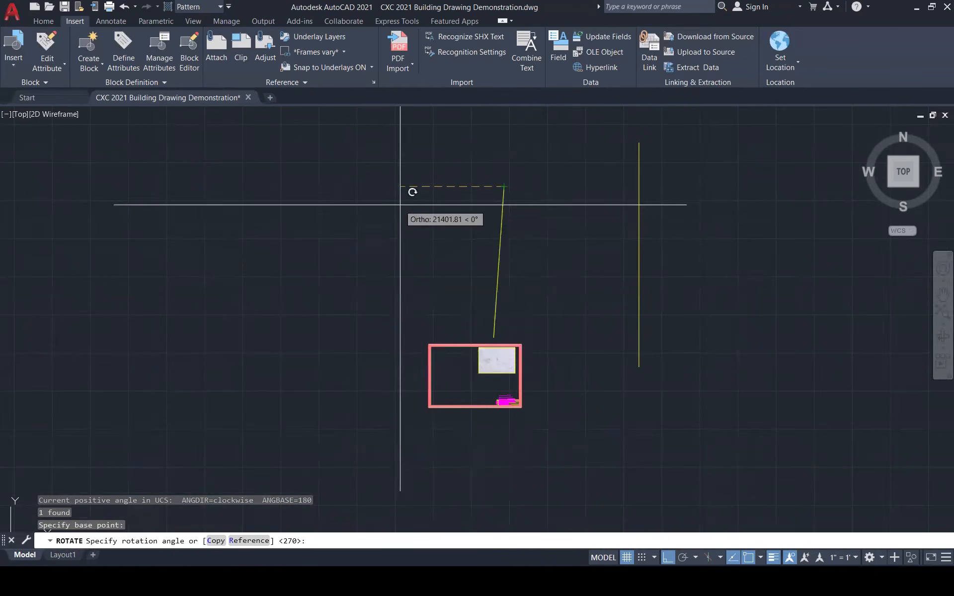
click(535, 154)
scroll(545, 172, down, 3)
scroll(531, 255, up, 5)
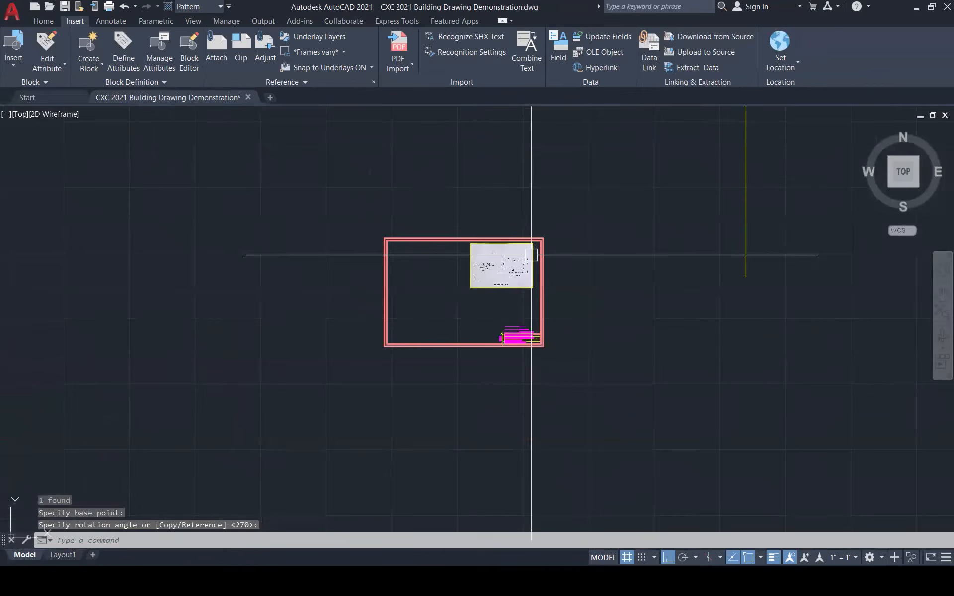
scroll(531, 255, up, 4)
scroll(518, 254, down, 6)
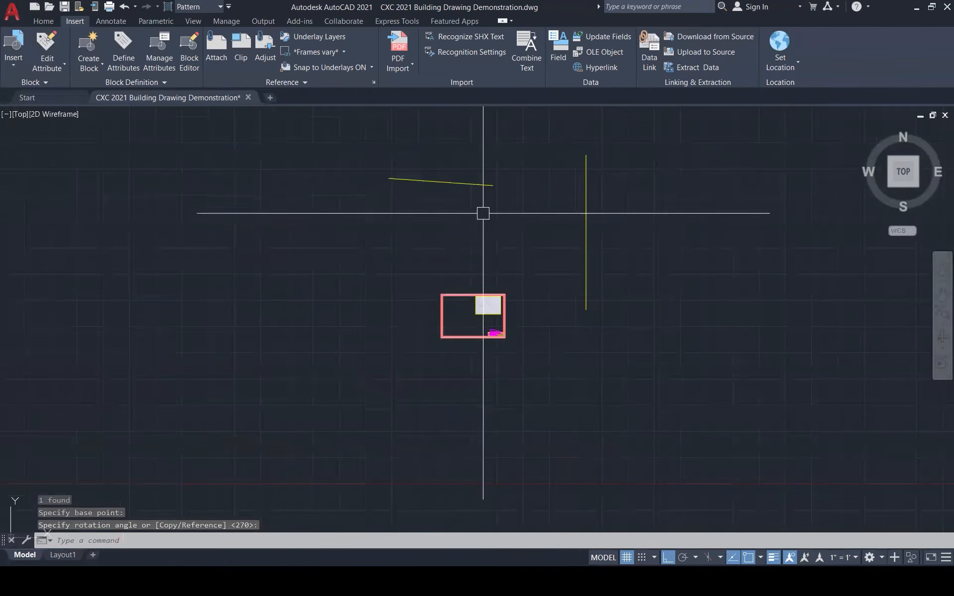
click(586, 184)
text(r)
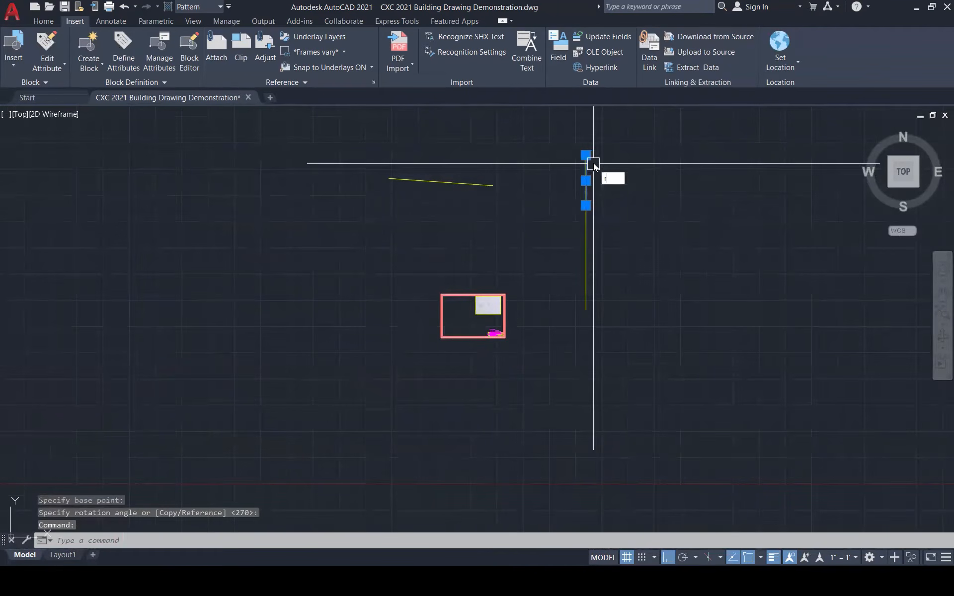
key(Return)
key(Escape)
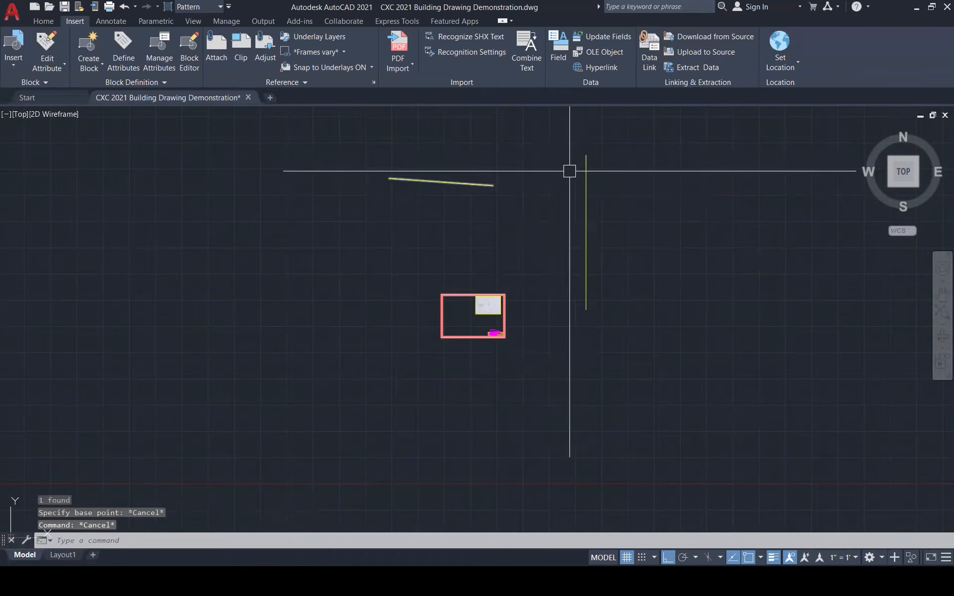
- Move the shorter vertical line by its upper endpoint onto the sloping line's right endpoint
scroll(479, 300, up, 8)
scroll(581, 267, down, 12)
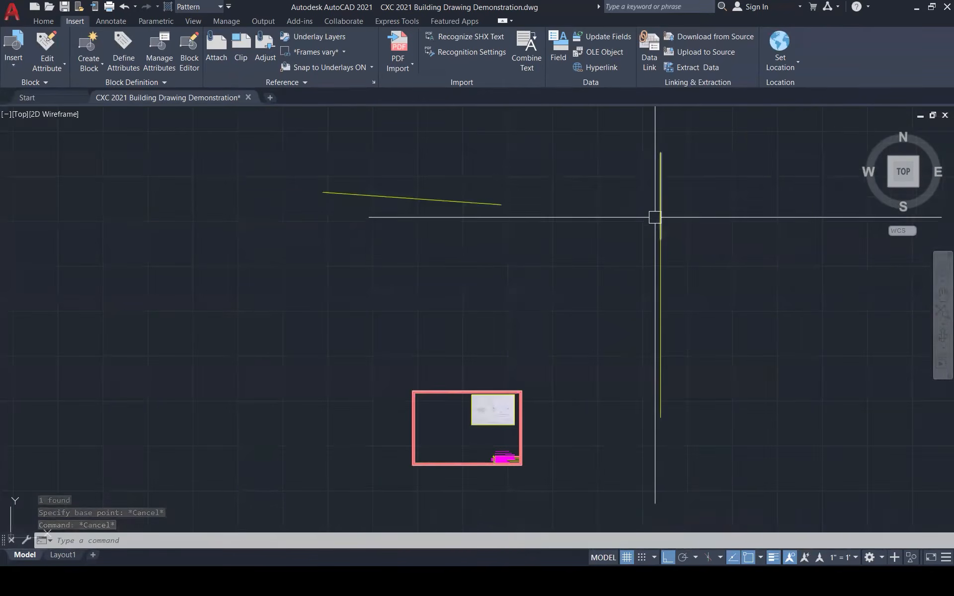
click(659, 215)
text(m)
key(Return)
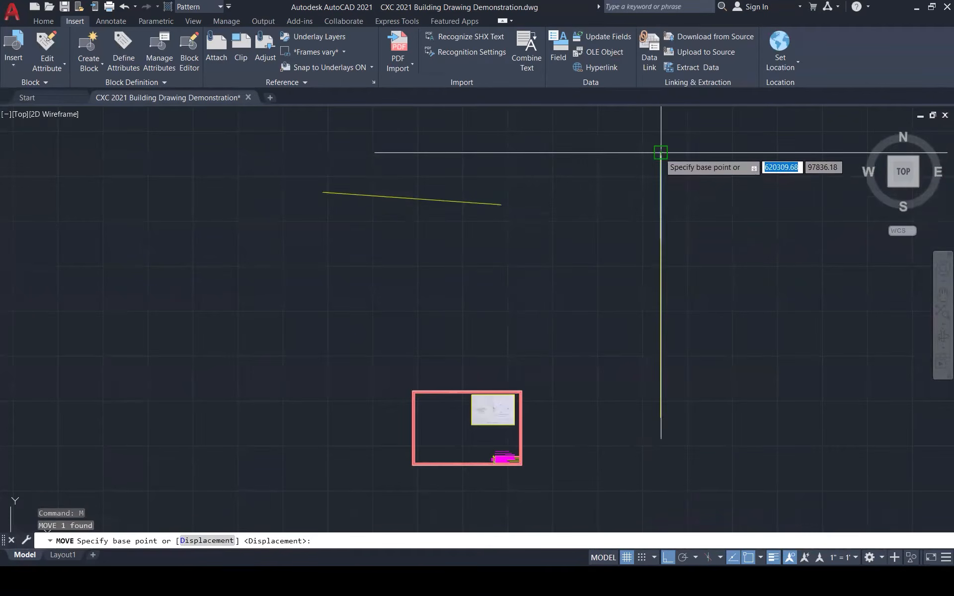
click(661, 152)
click(500, 204)
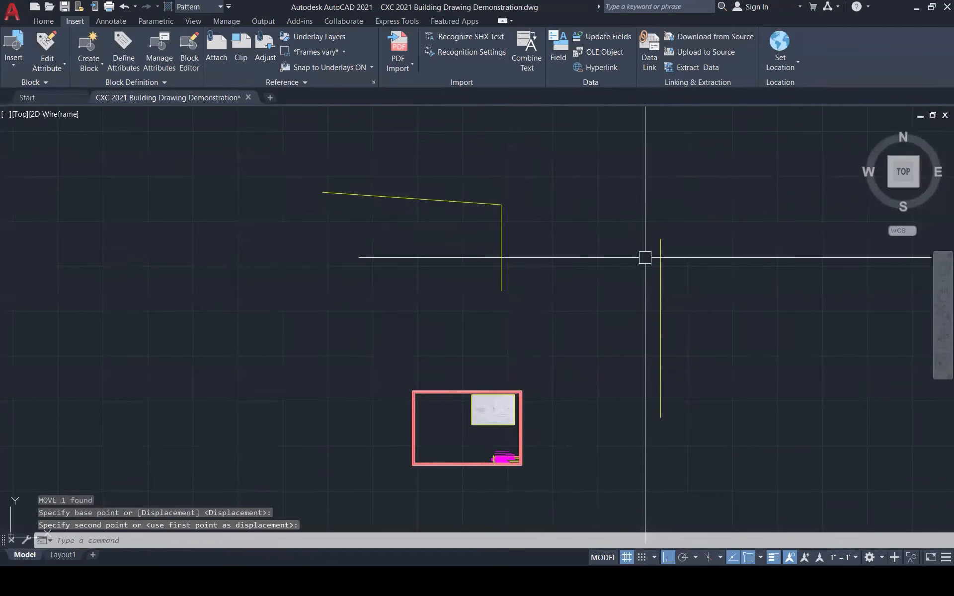
key(Escape)
key(Escape)
key(Escape)
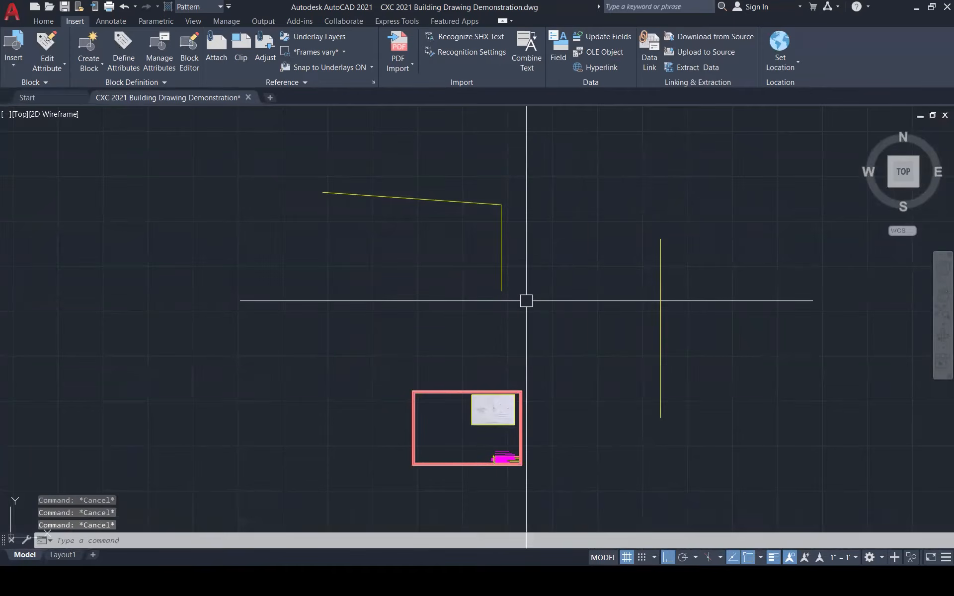
- Draw a 31000 mm line leftward from the right boundary's lower end, continuing with a vertical line up past the sloping boundary
scroll(512, 348, up, 10)
scroll(506, 368, down, 10)
text(l)
key(Return)
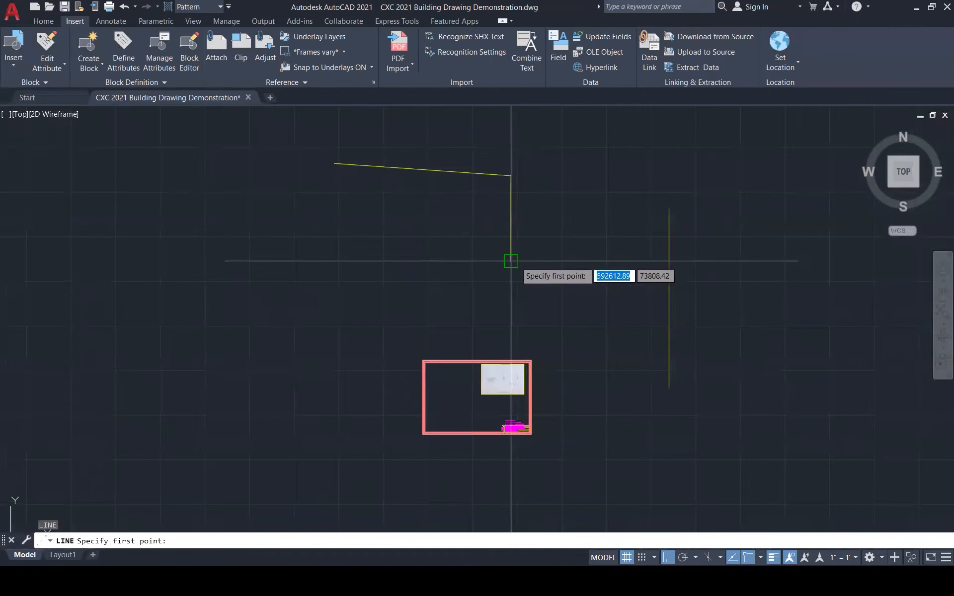
click(511, 260)
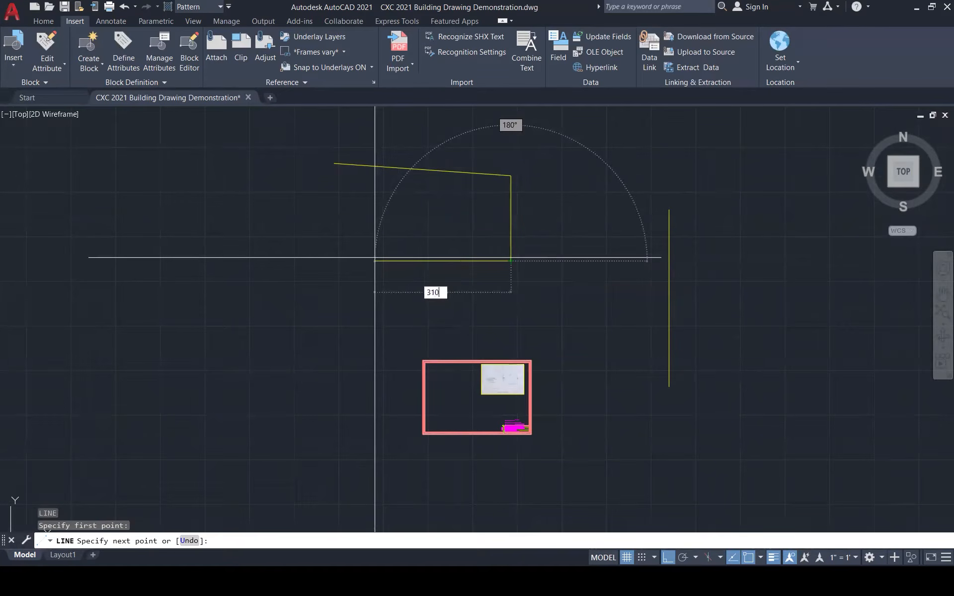
key(Return)
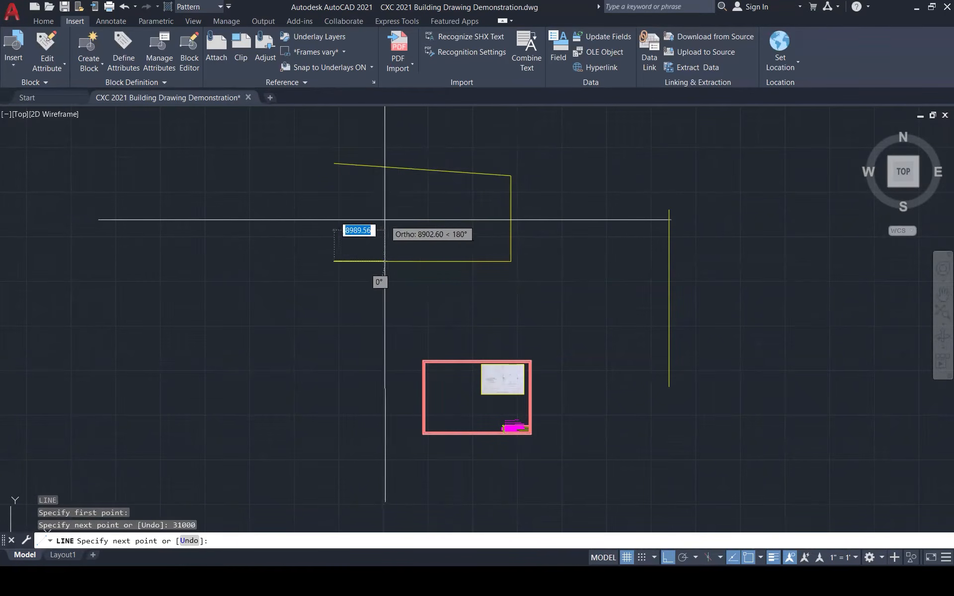
click(329, 156)
key(Escape)
- Join the sloping boundary and the left vertical line into a sharp corner with a zero-radius Fillet
scroll(332, 160, up, 8)
text(f)
key(Return)
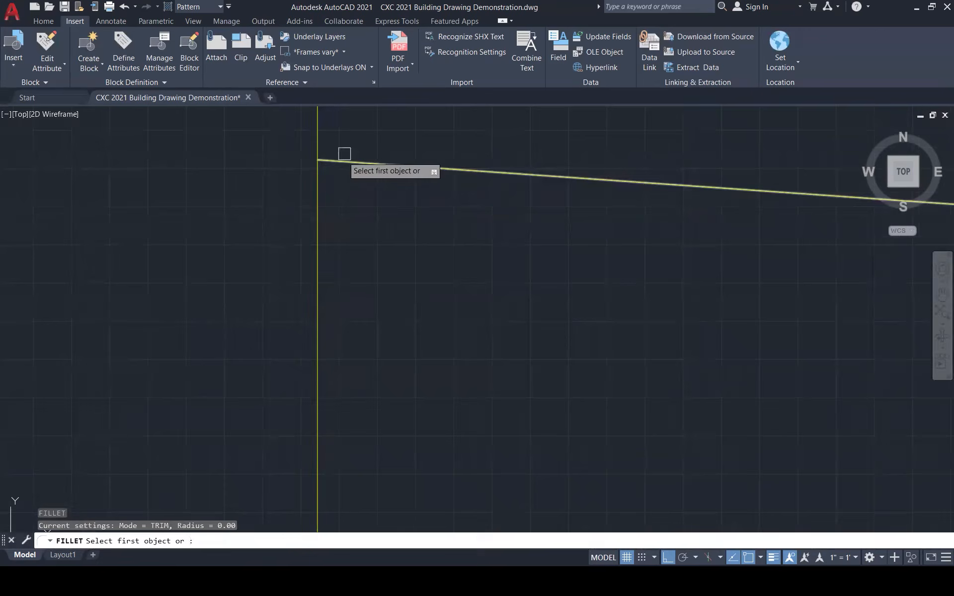
click(332, 161)
scroll(459, 253, down, 1)
scroll(459, 253, down, 3)
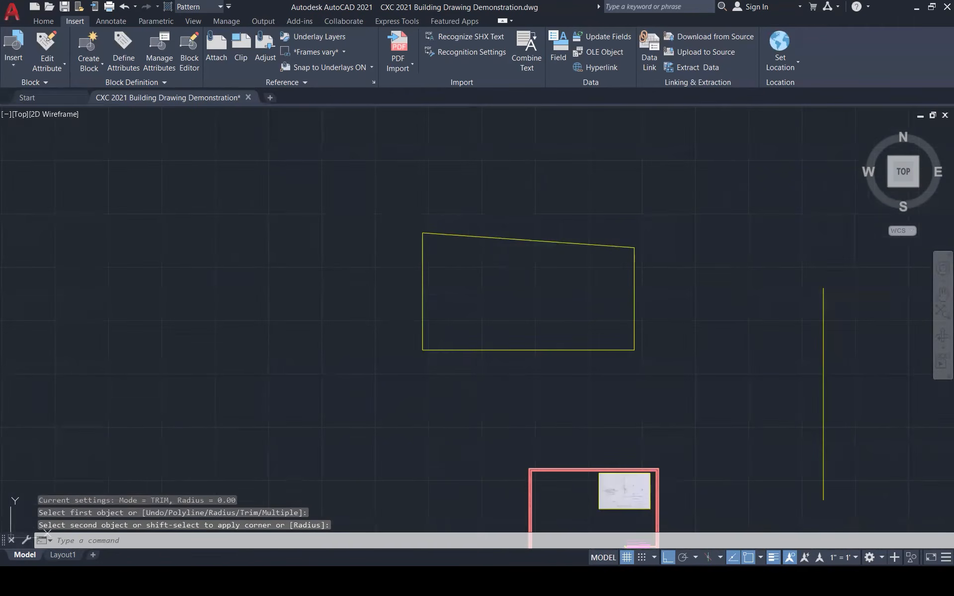
key(Escape)
key(Escape)
key(Escape)
- Examine the proposed site outline in the reference image for its dimensions and the lower-left corner radius
scroll(645, 521, up, 8)
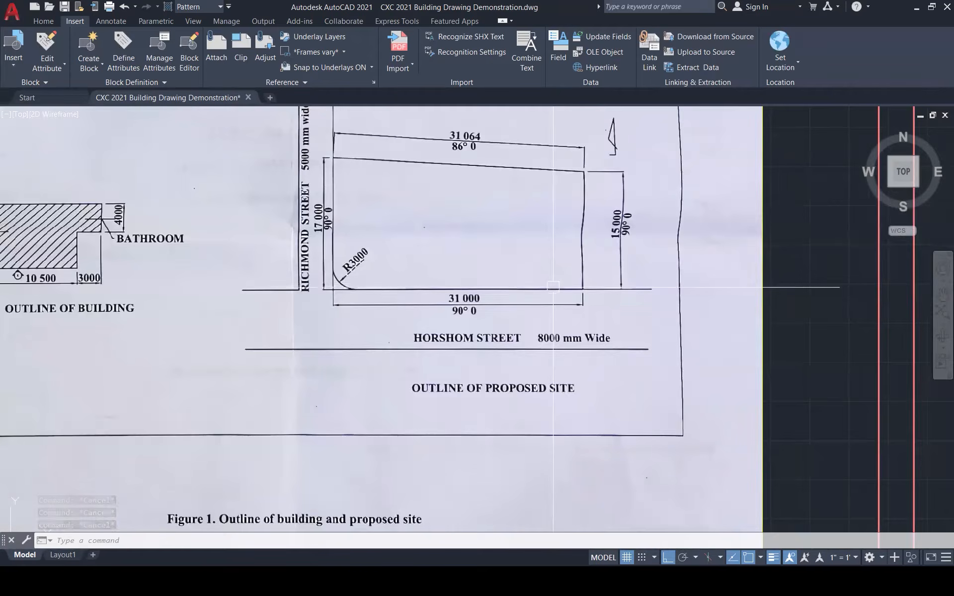
scroll(575, 344, down, 6)
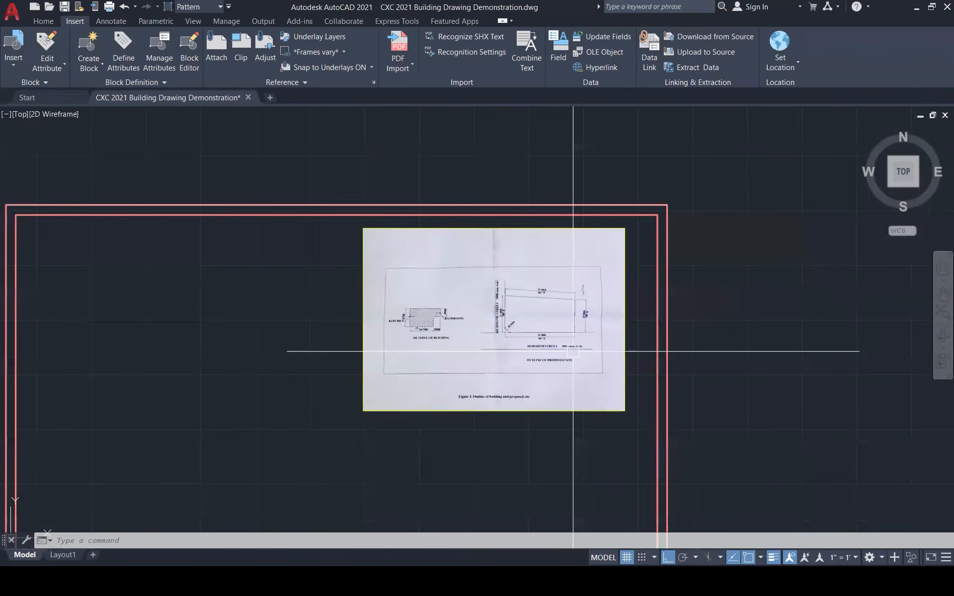
scroll(530, 320, up, 7)
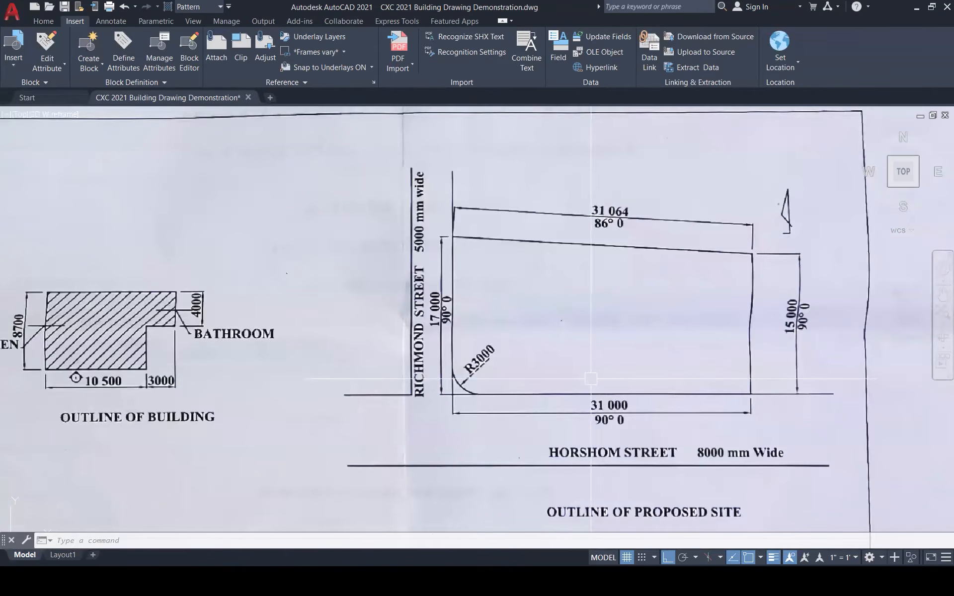
scroll(481, 369, up, 6)
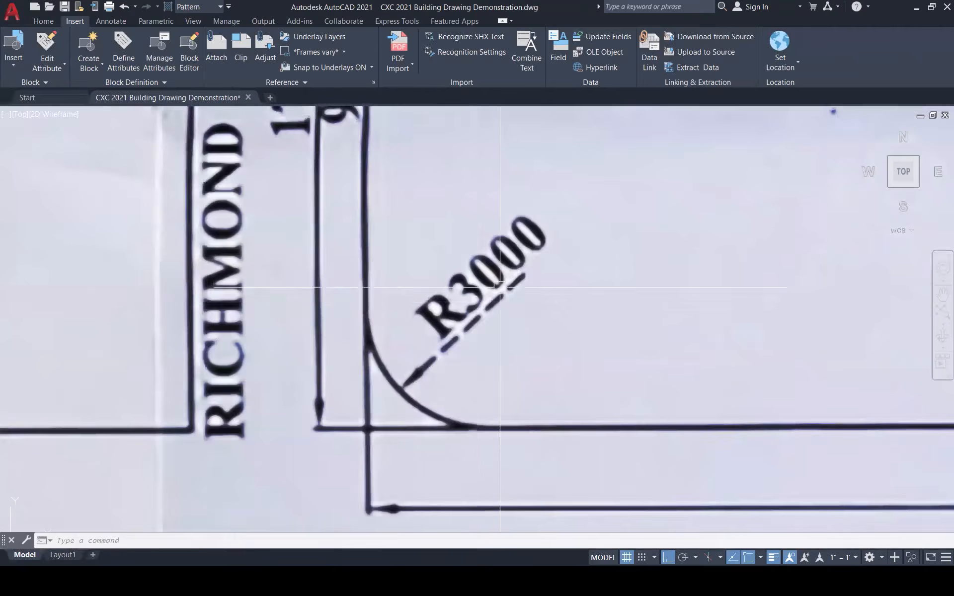
scroll(501, 308, down, 12)
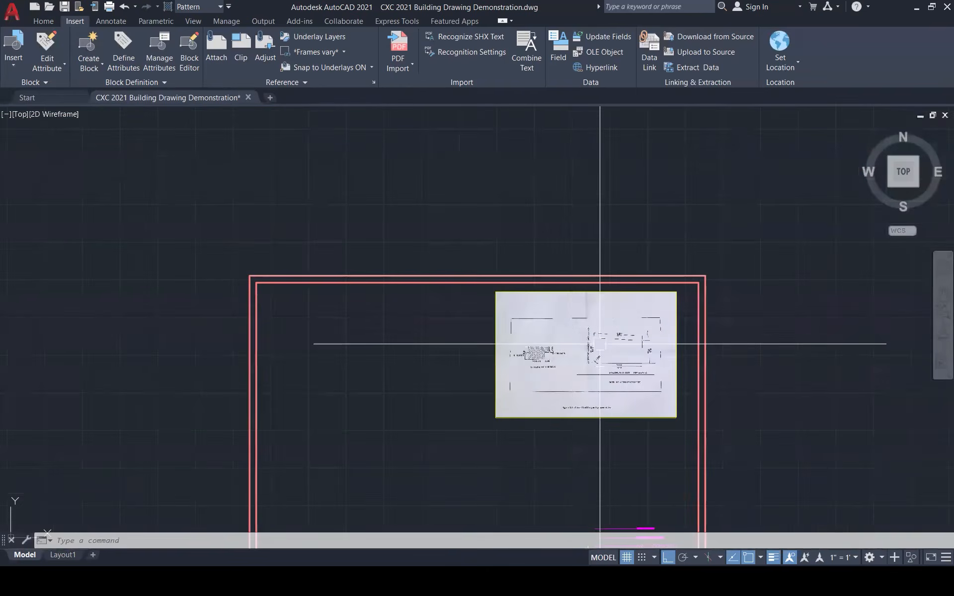
scroll(437, 194, up, 1)
scroll(436, 234, down, 2)
- Fillet the lower-left corner of the site outline with a radius of 3000 mm
scroll(386, 192, up, 6)
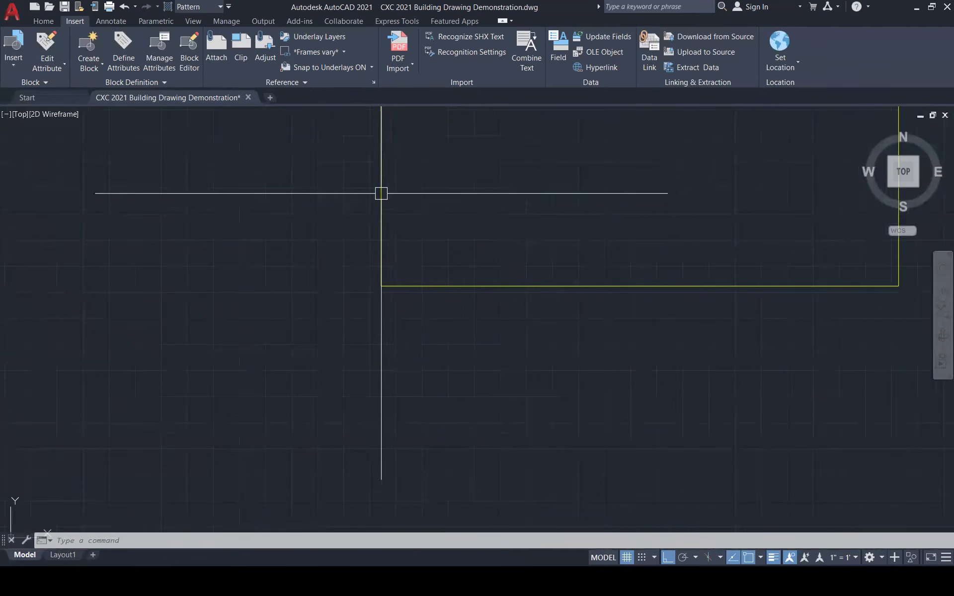
key(Escape)
key(Escape)
key(Escape)
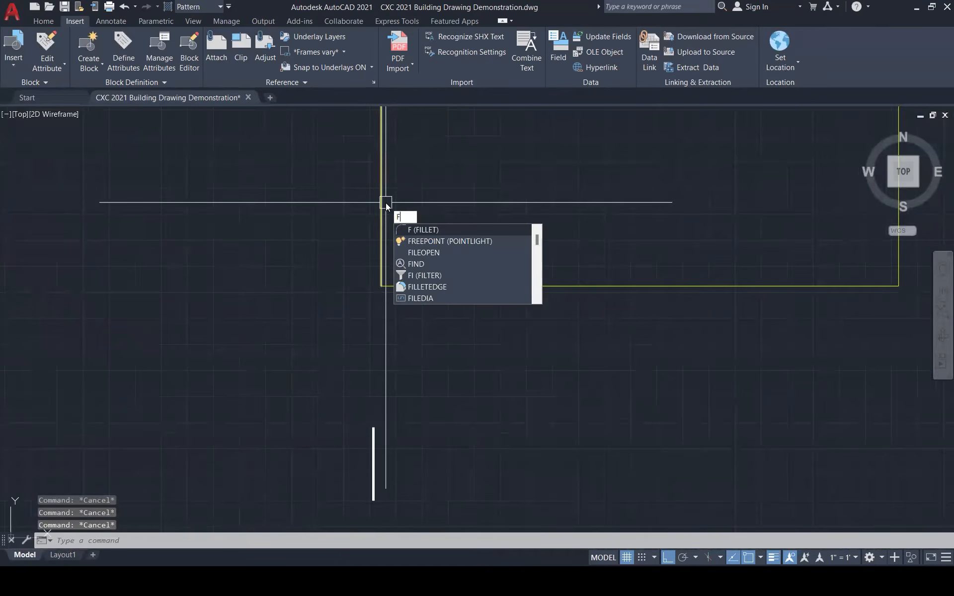
key(Return)
text(r)
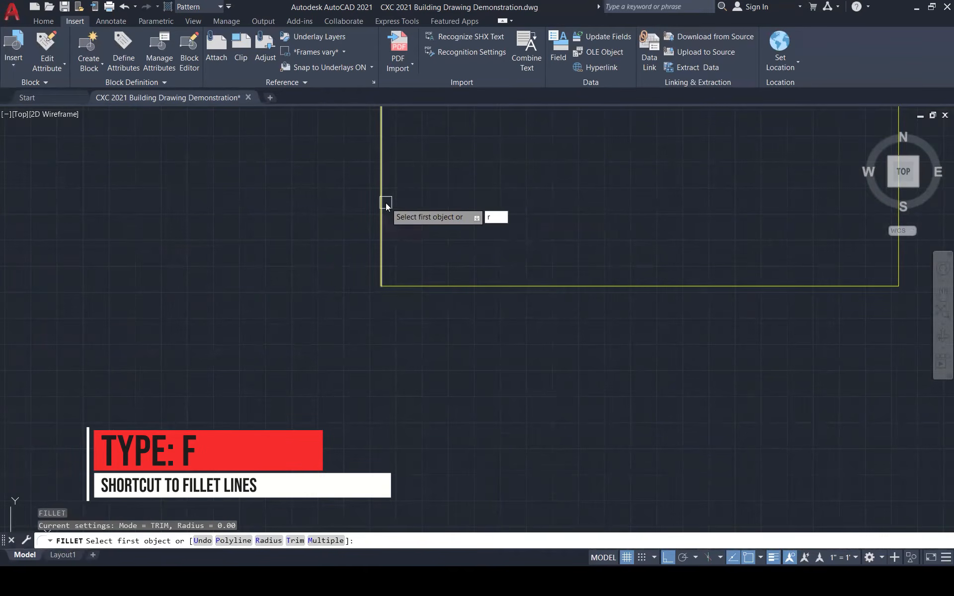
key(Return)
text(3000)
key(Return)
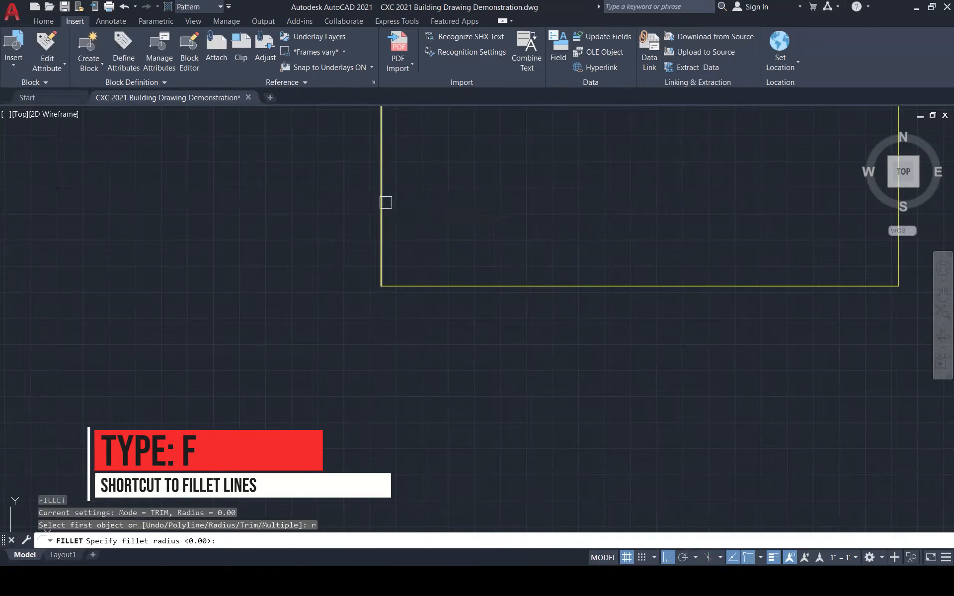
click(385, 202)
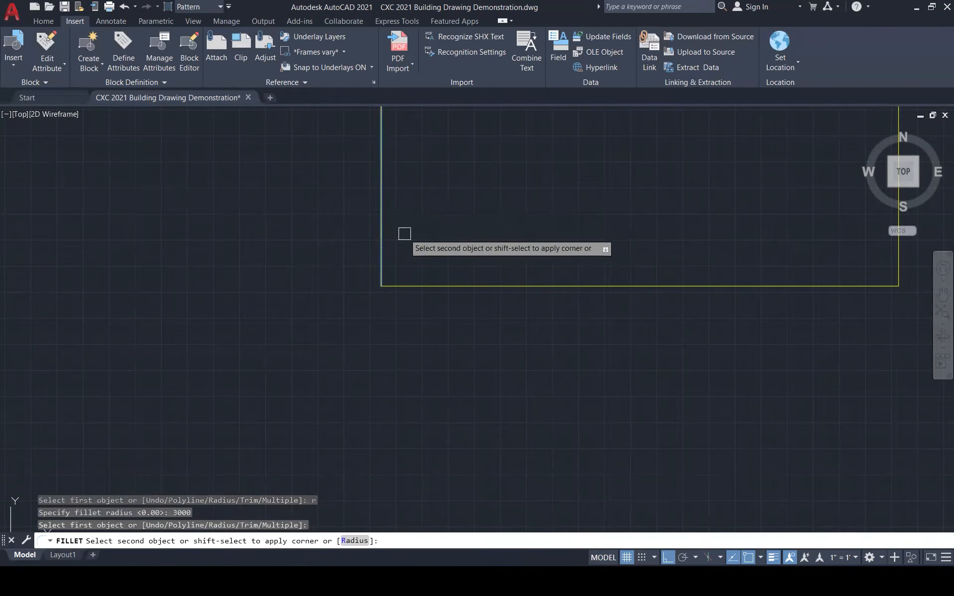
click(450, 285)
scroll(499, 327, down, 3)
key(Escape)
key(Escape)
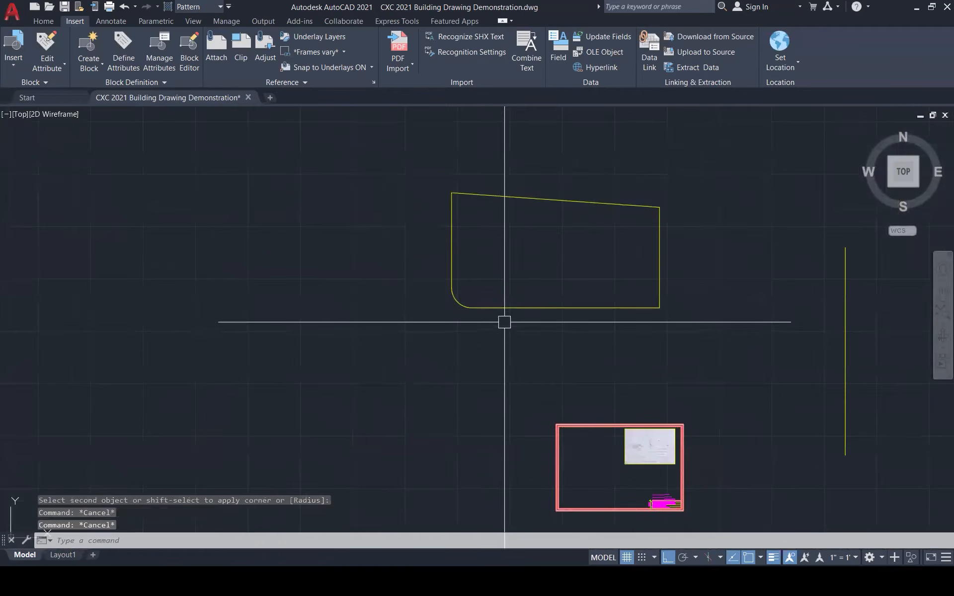
- Delete the leftover vertical line to the right of the site outline
click(845, 336)
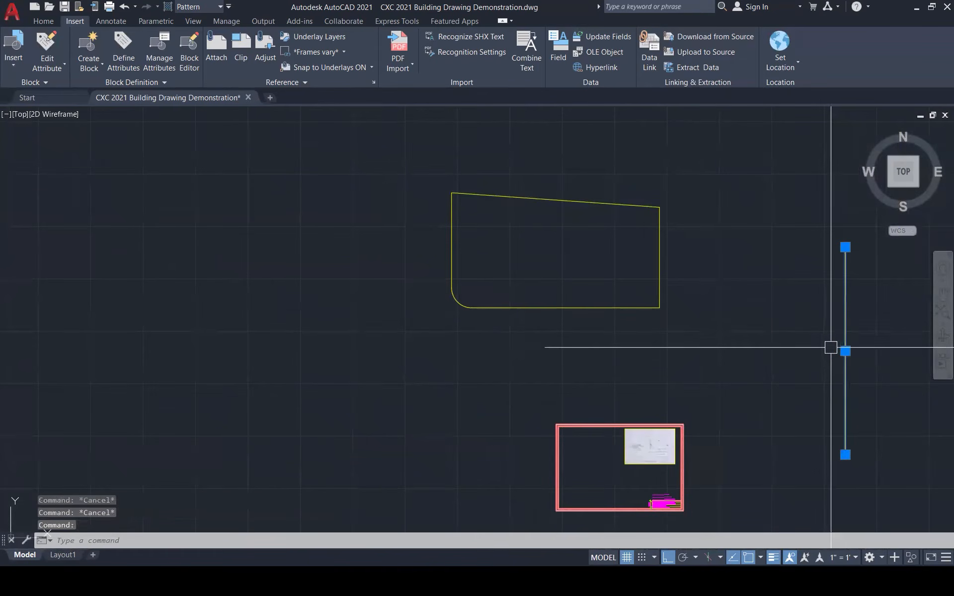
key(Delete)
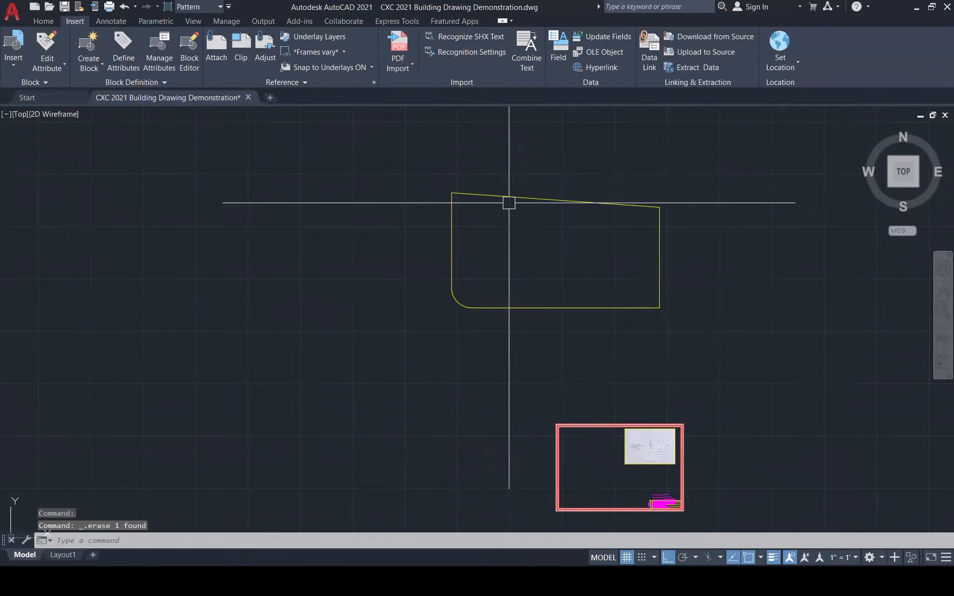
- Assign the whole proposed site outline to the OUTLINE layer
scroll(590, 180, up, 1)
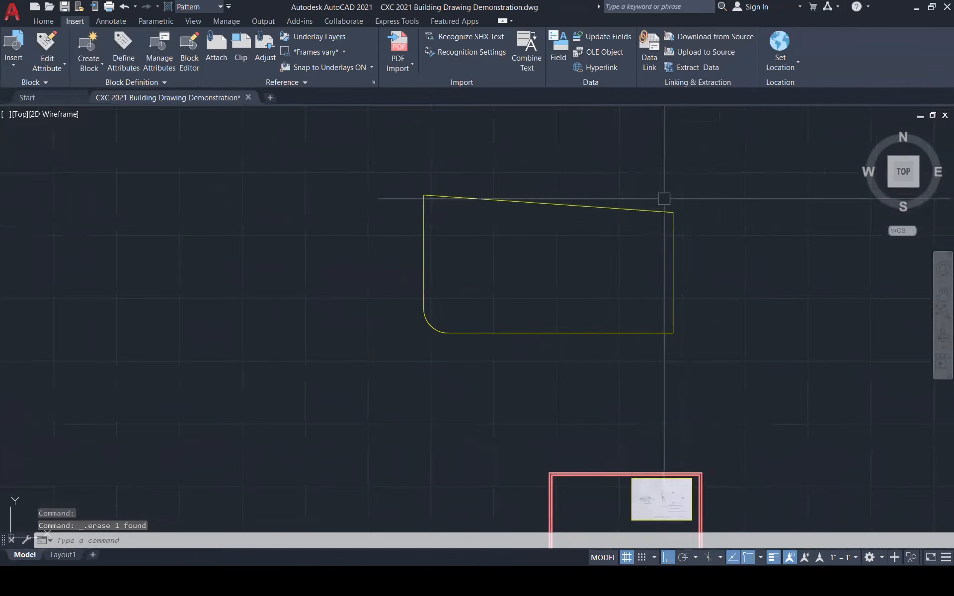
click(411, 164)
click(745, 355)
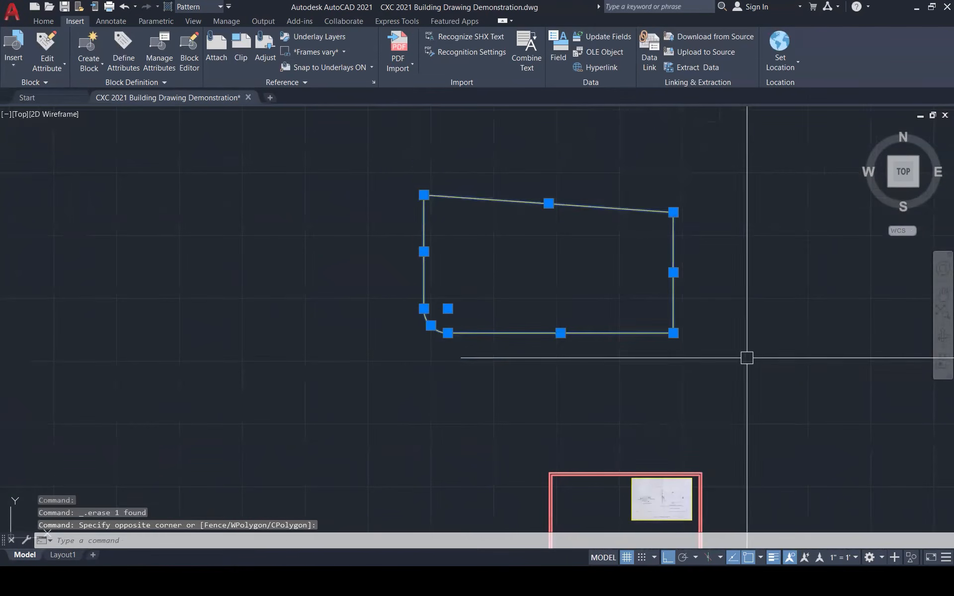
click(43, 21)
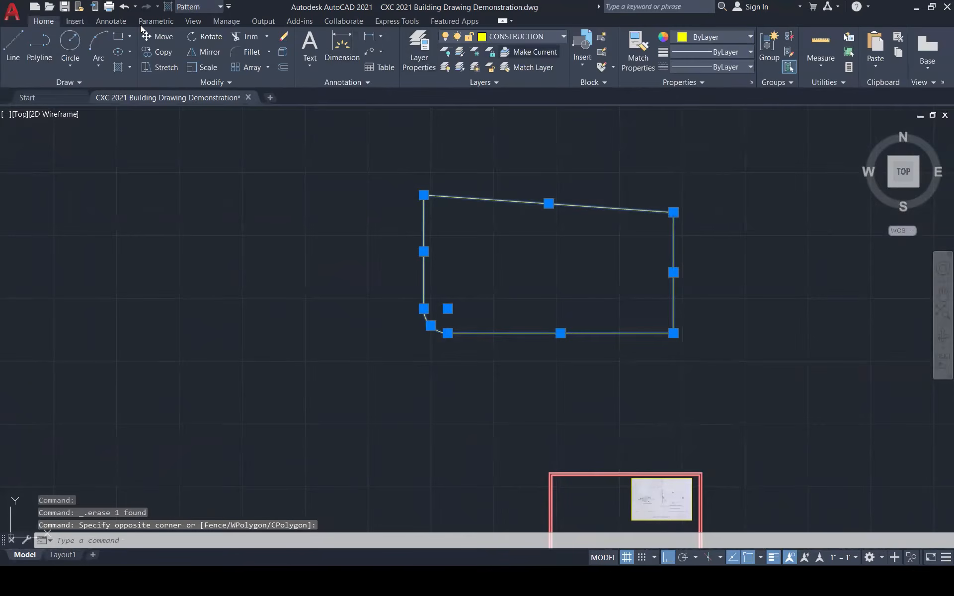
click(527, 37)
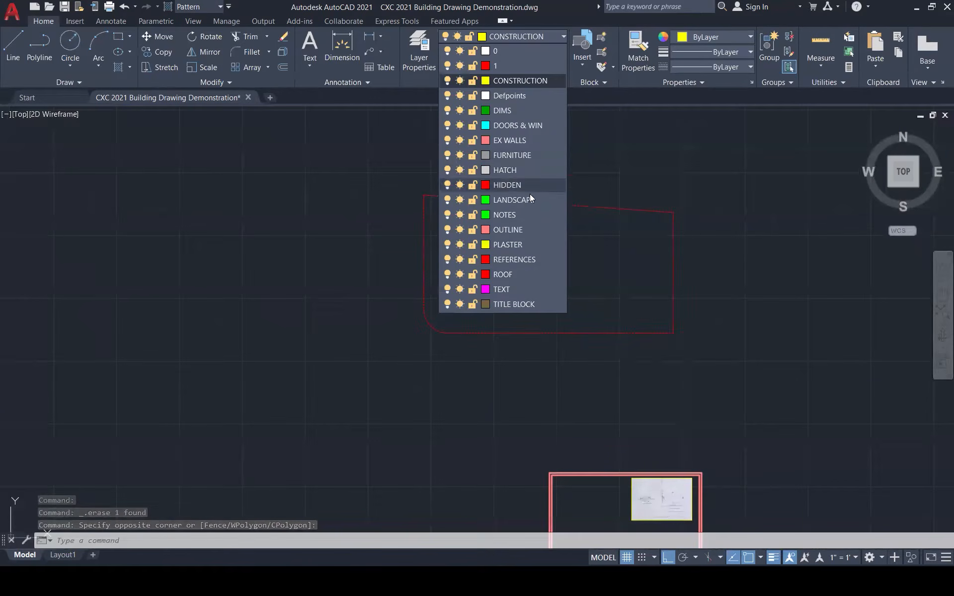
click(512, 230)
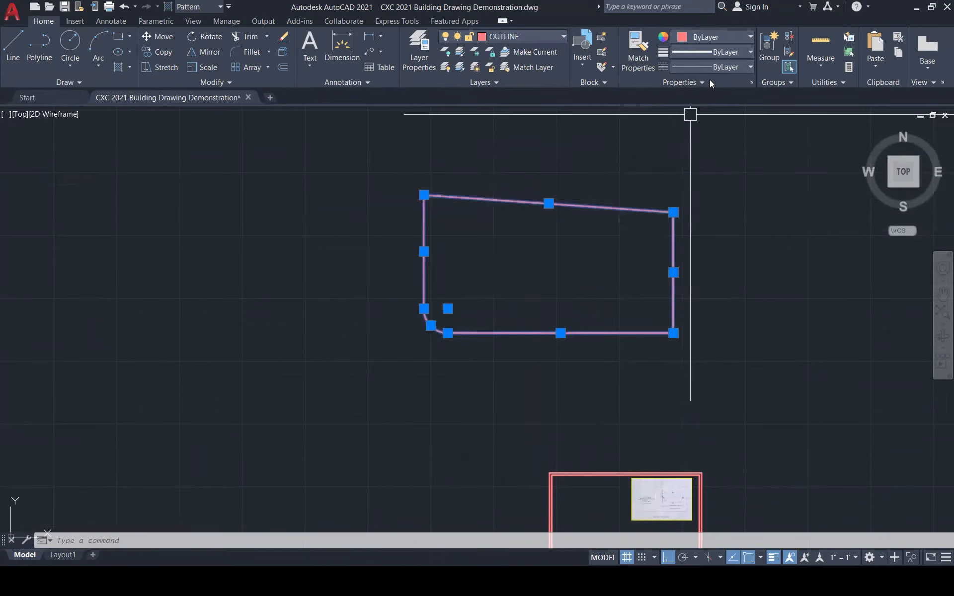
key(Escape)
- Set the linetype of the sloping upper site boundary to DASHDOTX2
click(605, 202)
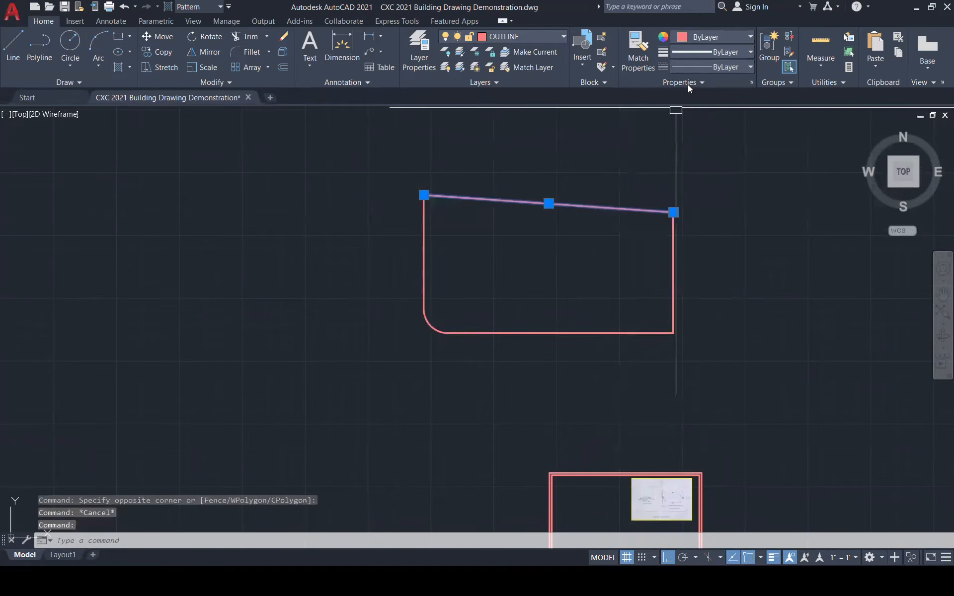
click(696, 67)
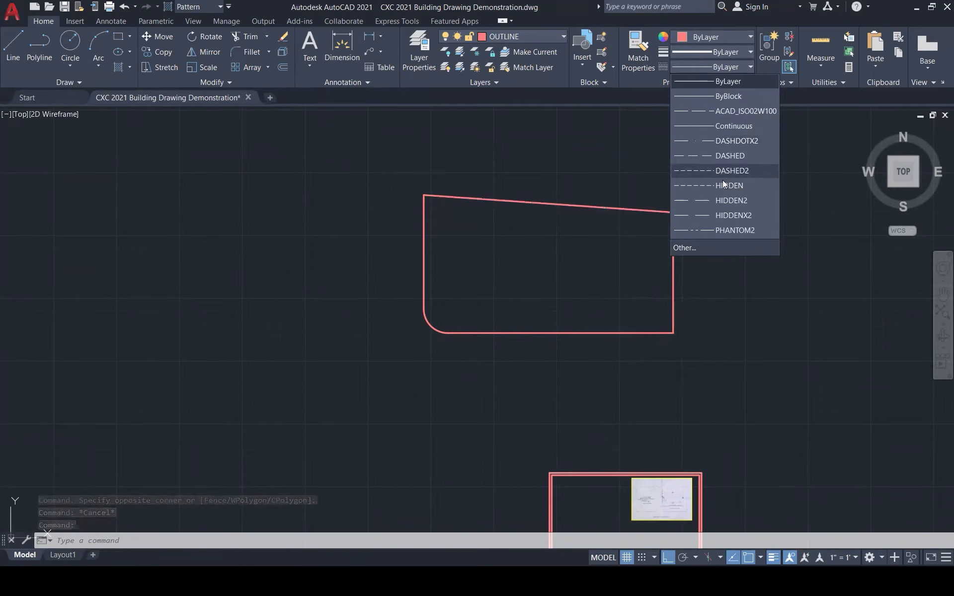
click(721, 146)
- Set the linetype scale of the sloping upper boundary to 100 in its properties
right_click(601, 205)
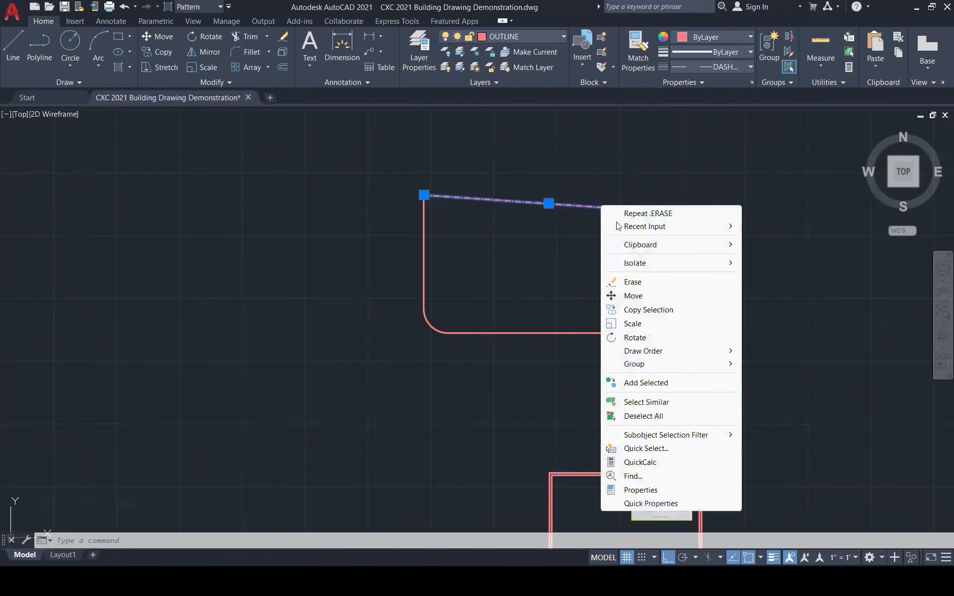
click(669, 493)
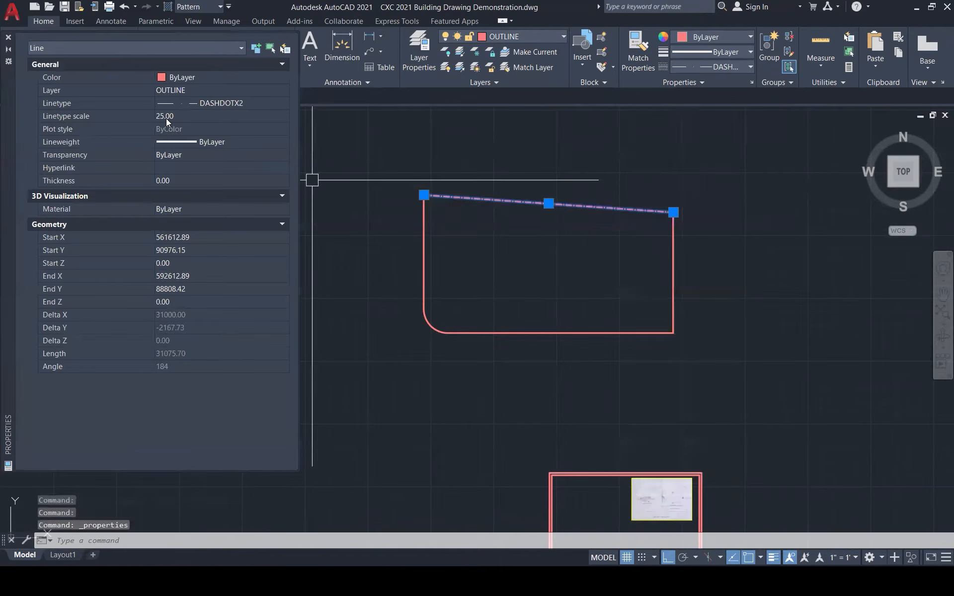
click(166, 118)
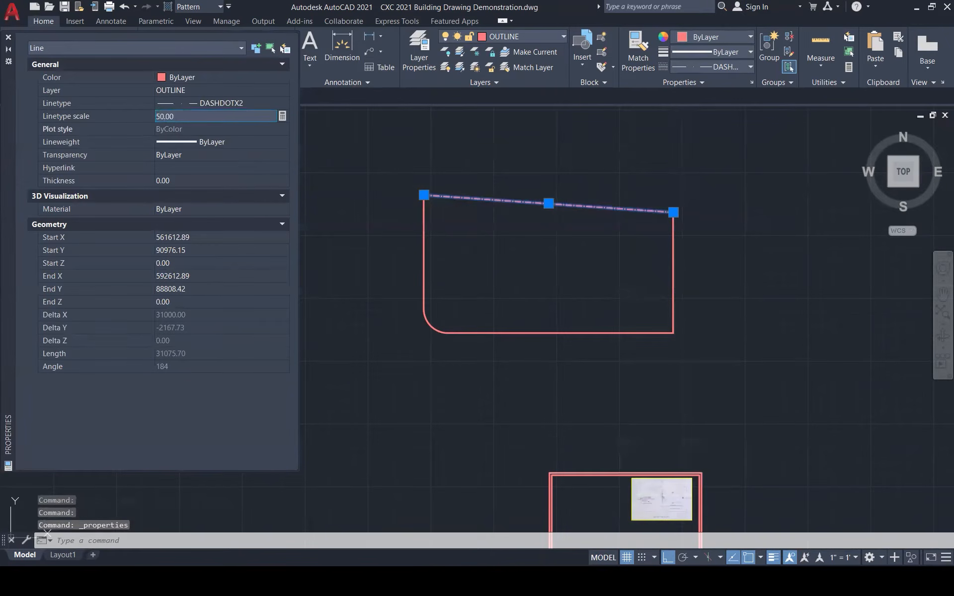
text(50.00)
key(Return)
click(166, 118)
text(1)
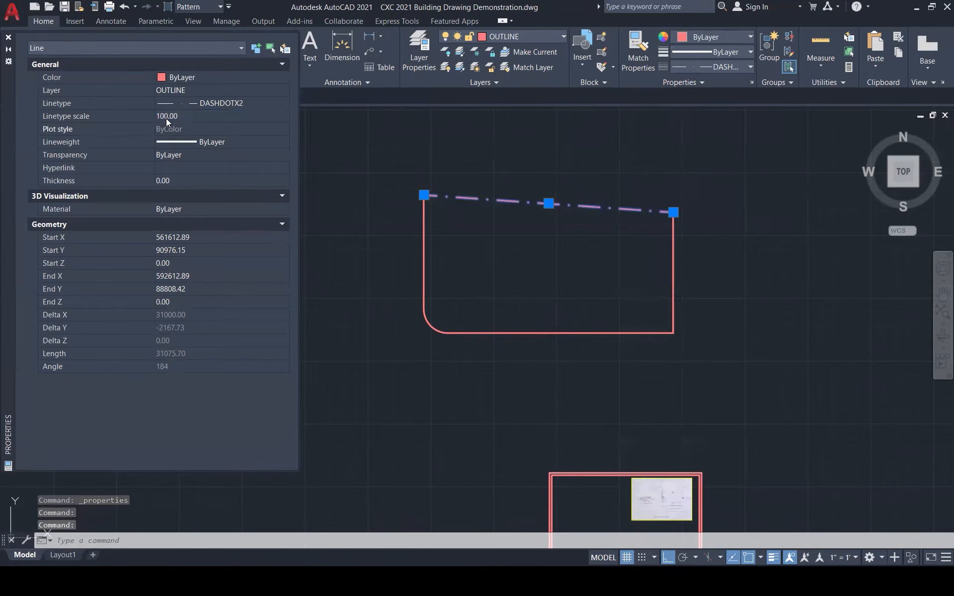
key(Escape)
key(Escape)
key(Escape)
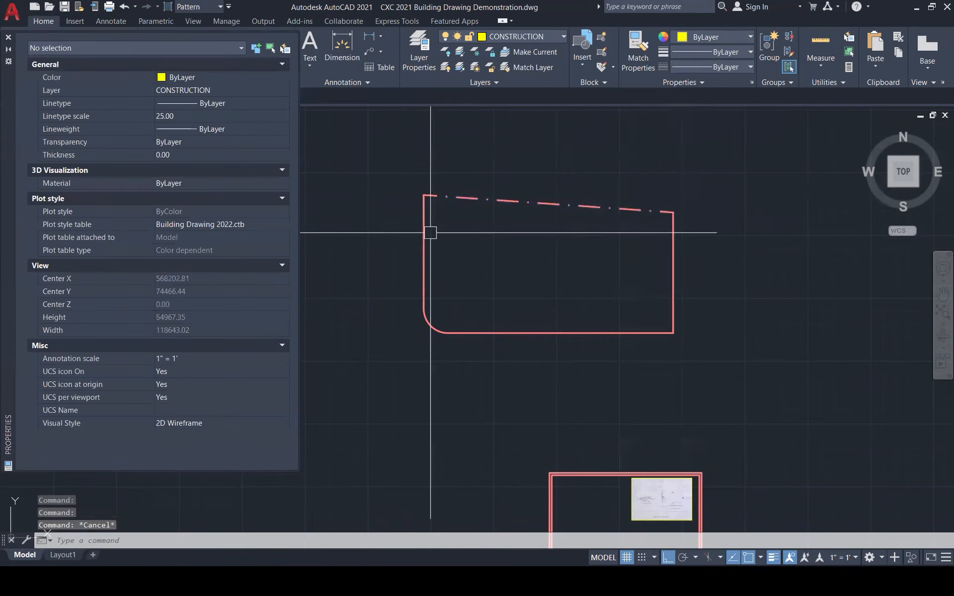
- Match the sloping boundary's properties onto the rest of the site outline, and close the properties display
text(ma)
key(Return)
click(453, 196)
click(357, 154)
click(701, 364)
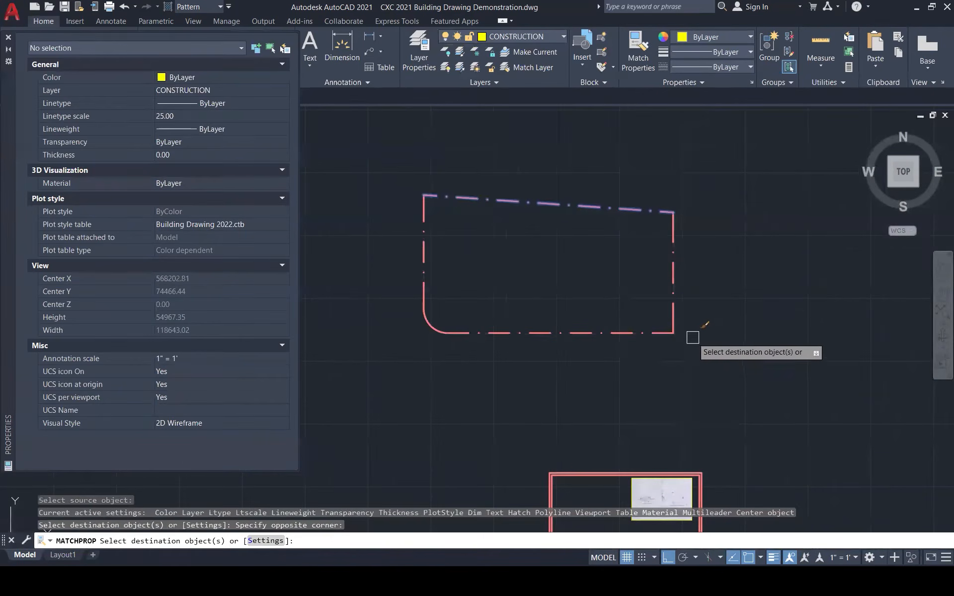
key(Escape)
key(Escape)
key(Escape)
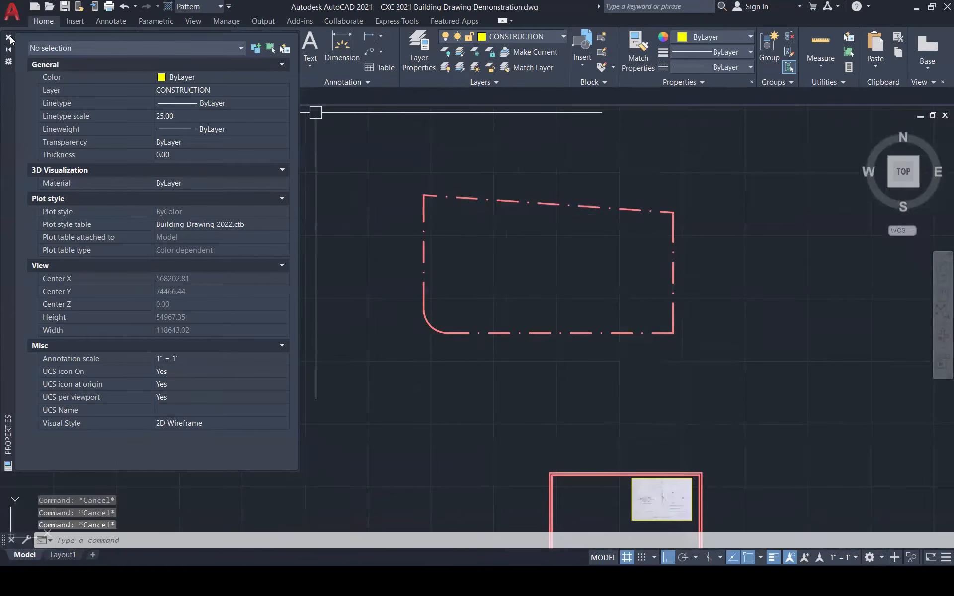
click(9, 37)
- Draw a circle of radius 100 mm centred on the upper-left corner of the site outline
scroll(477, 199, up, 3)
text(c)
key(Return)
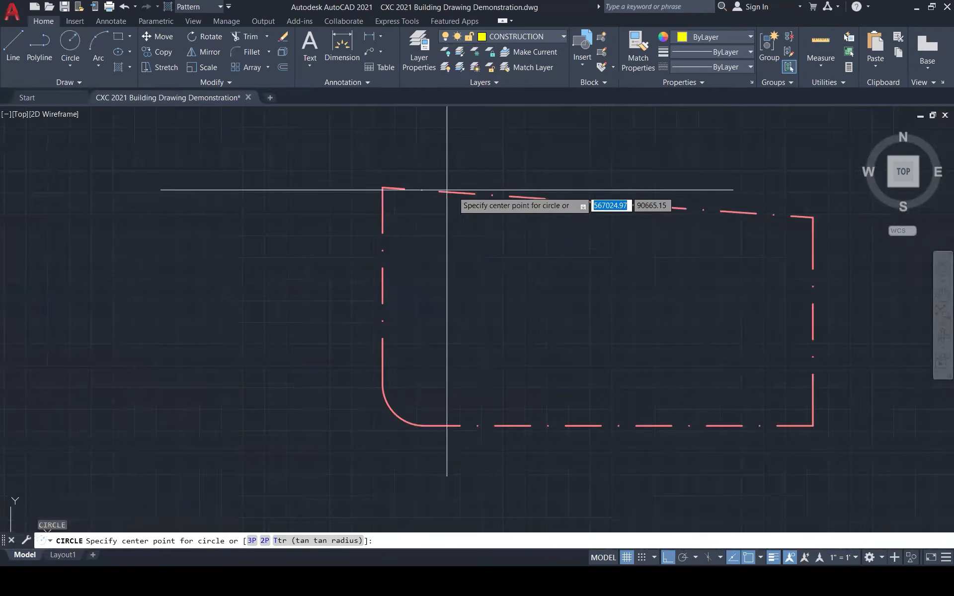
click(382, 190)
scroll(389, 181, up, 1)
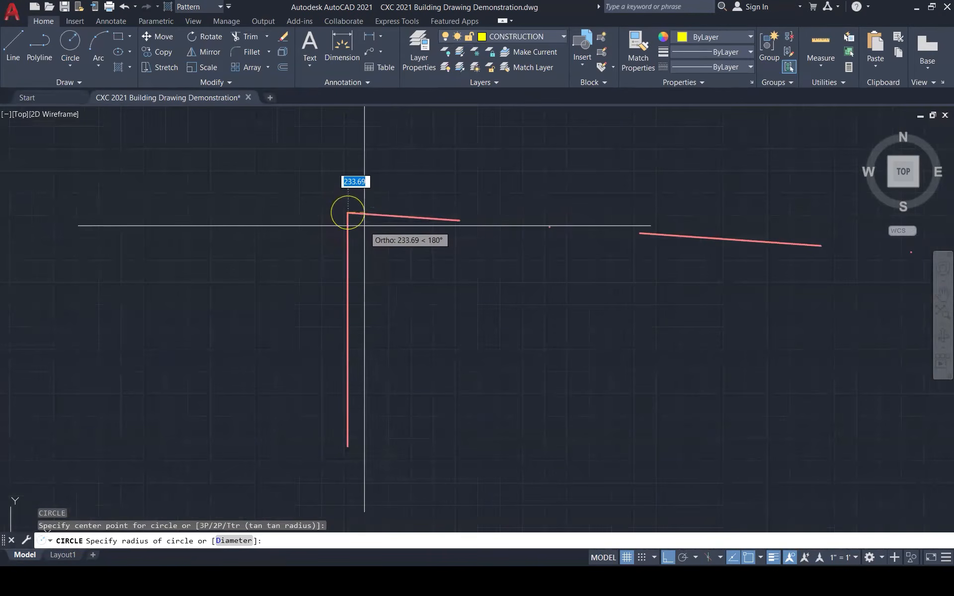
text(100)
key(Return)
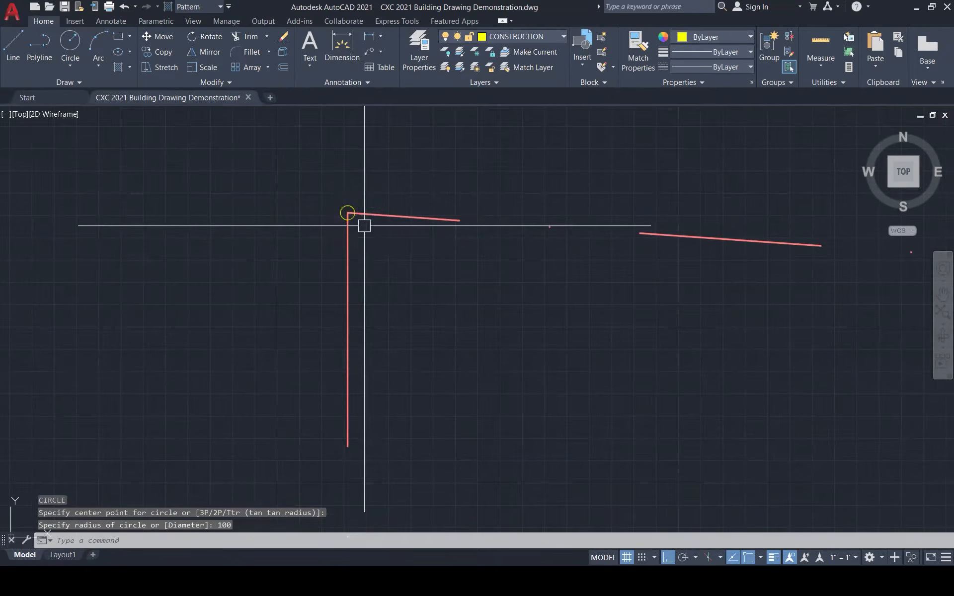
- Draw a circle of radius 200 mm centred on the upper-left corner of the site outline
scroll(390, 279, down, 5)
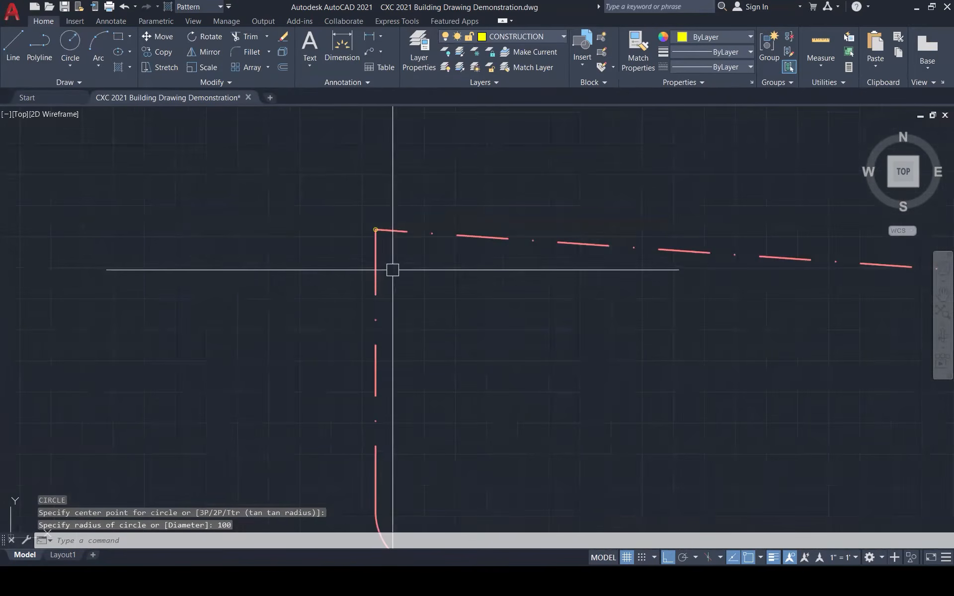
scroll(377, 215, down, 2)
scroll(379, 215, up, 3)
key(Return)
click(385, 156)
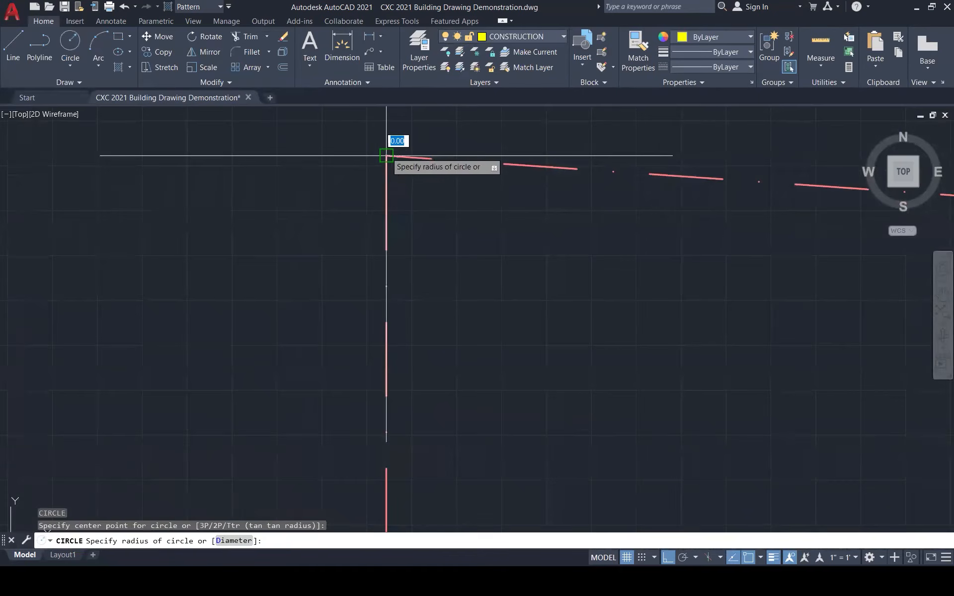
key(Return)
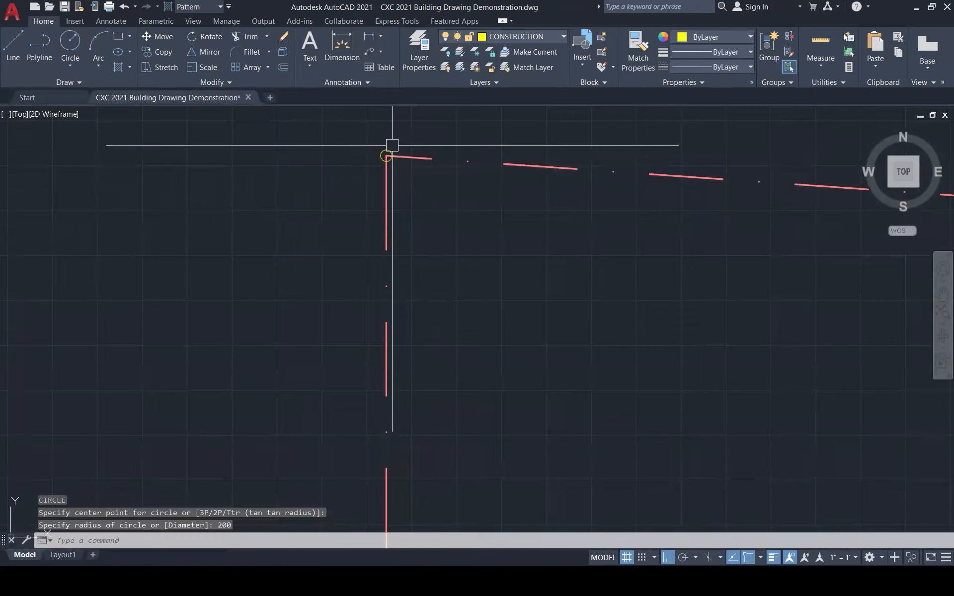
- Copy the corner circle from its centre to the upper-right and lower-right corners of the site outline
scroll(392, 145, up, 3)
click(376, 162)
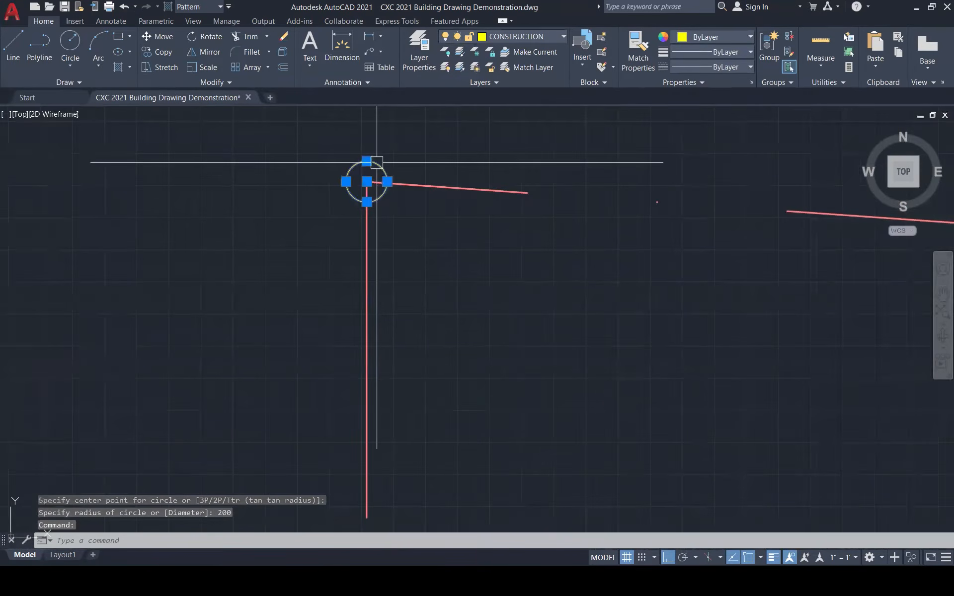
text(co)
key(Return)
click(367, 181)
scroll(283, 181, down, 5)
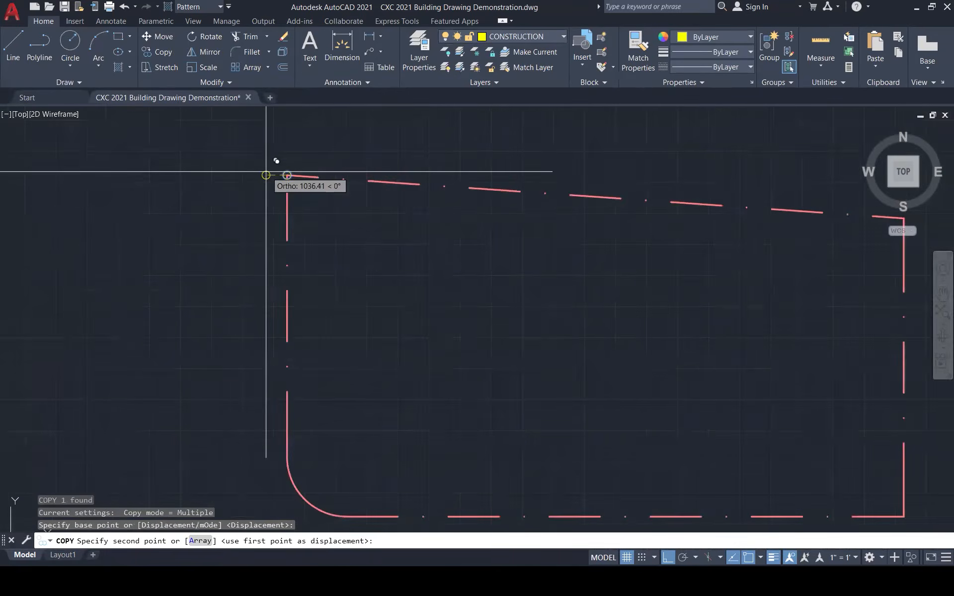
scroll(428, 171, up, 3)
click(419, 163)
scroll(454, 154, down, 3)
scroll(440, 278, up, 4)
click(459, 192)
- Place further copies of the circle at both ends of the rounded lower-left corner and finish copying
scroll(717, 241, down, 6)
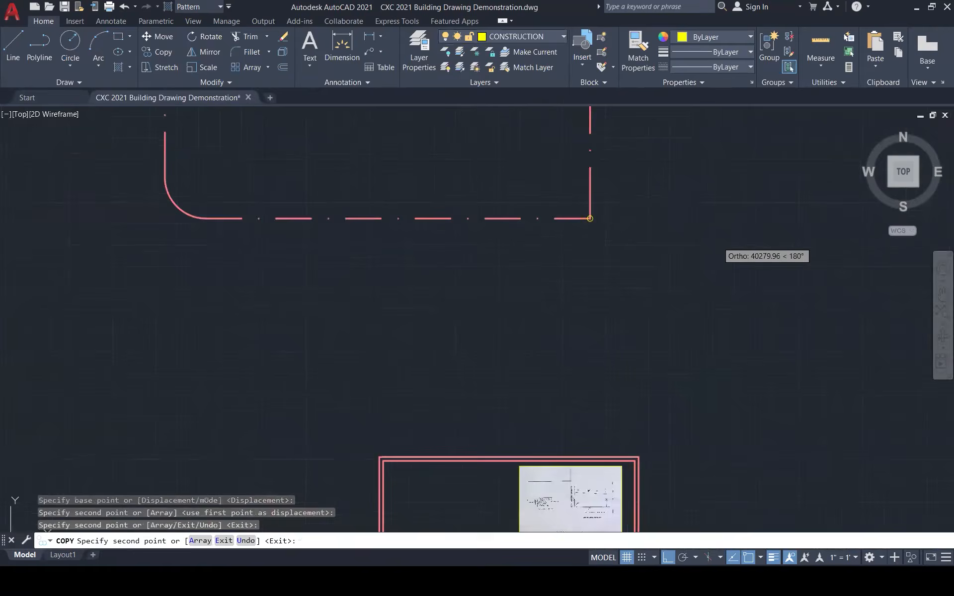
scroll(469, 223, up, 7)
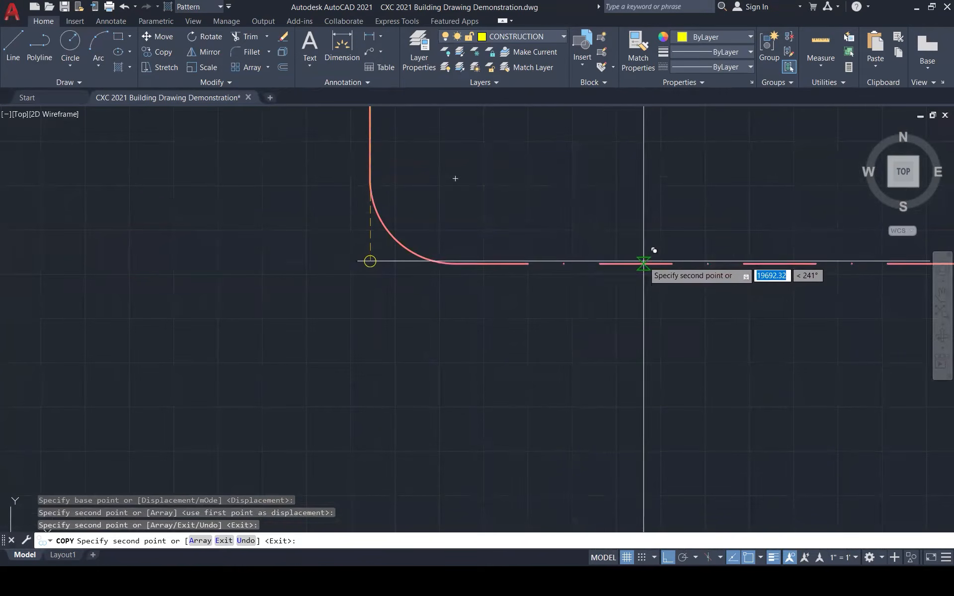
click(455, 263)
scroll(496, 263, down, 4)
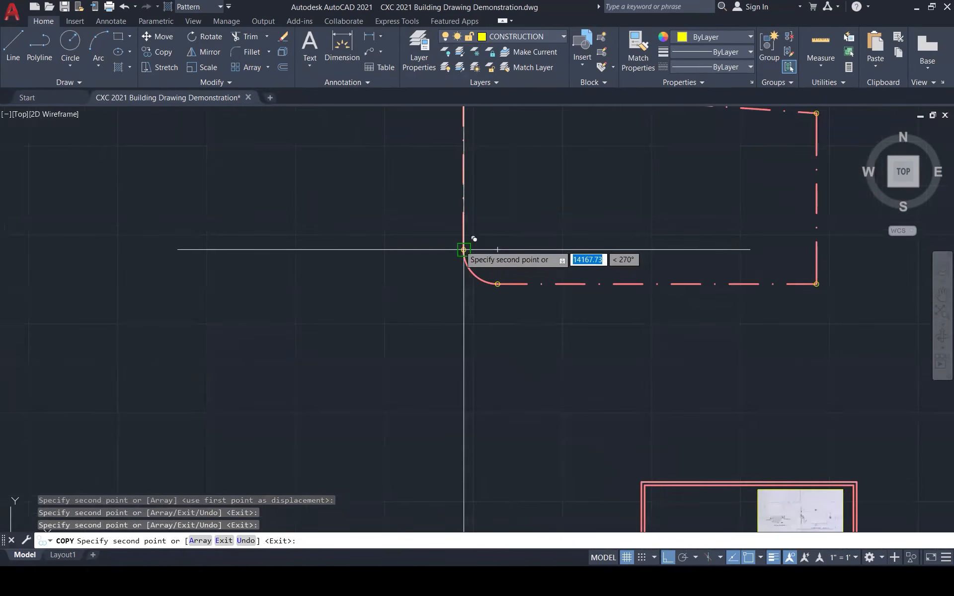
click(464, 247)
scroll(559, 258, down, 3)
key(Escape)
key(Escape)
key(Escape)
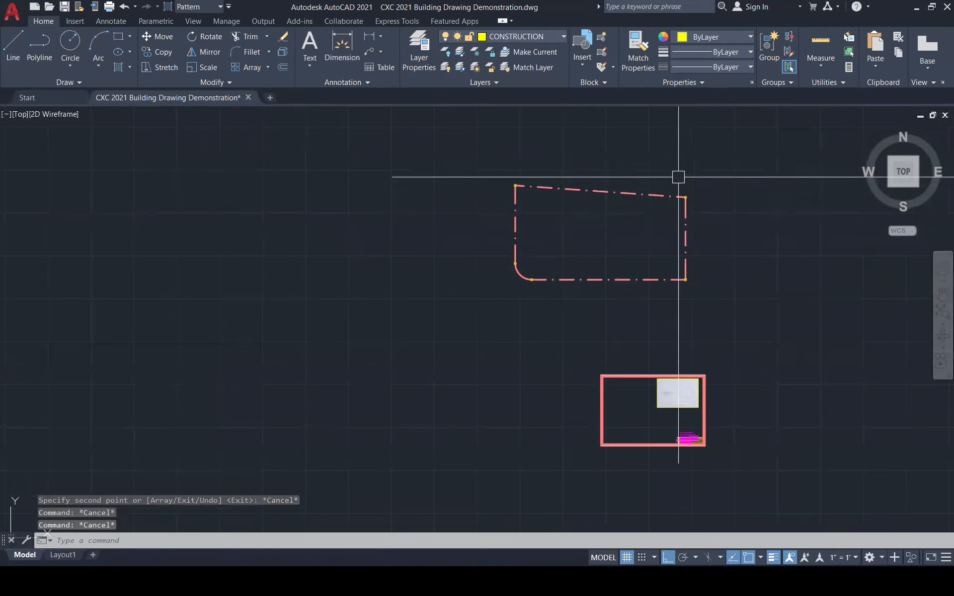
- Examine the building outline in the reference image for its shape and dimensions
scroll(682, 170, up, 2)
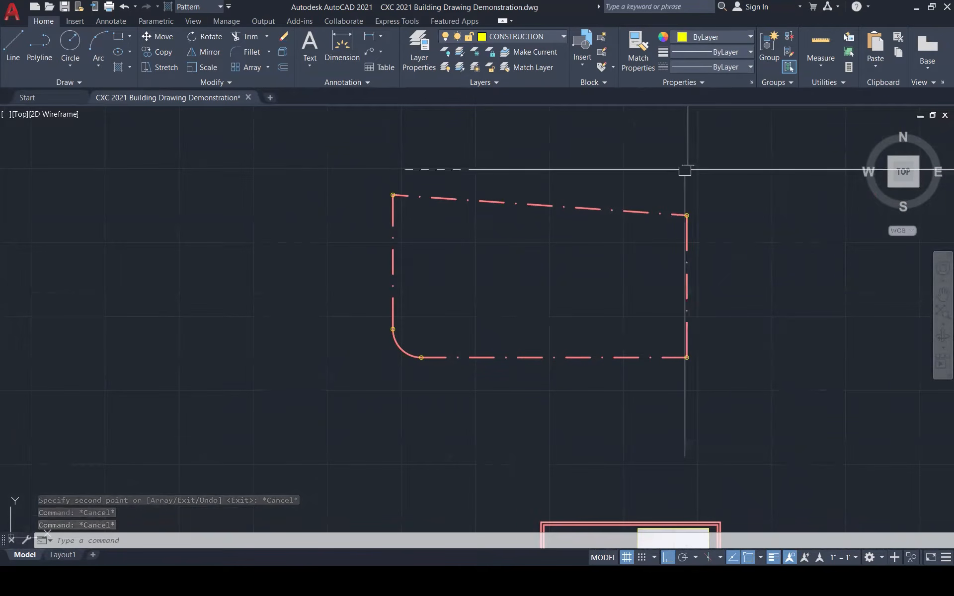
scroll(646, 166, down, 4)
scroll(647, 312, up, 5)
scroll(647, 343, up, 6)
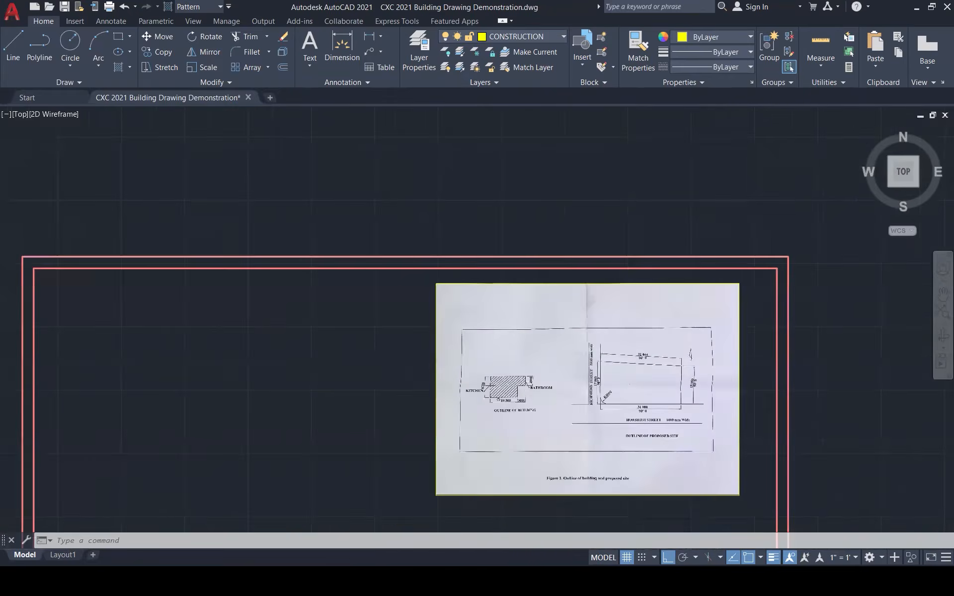
scroll(547, 378, down, 5)
scroll(658, 350, up, 3)
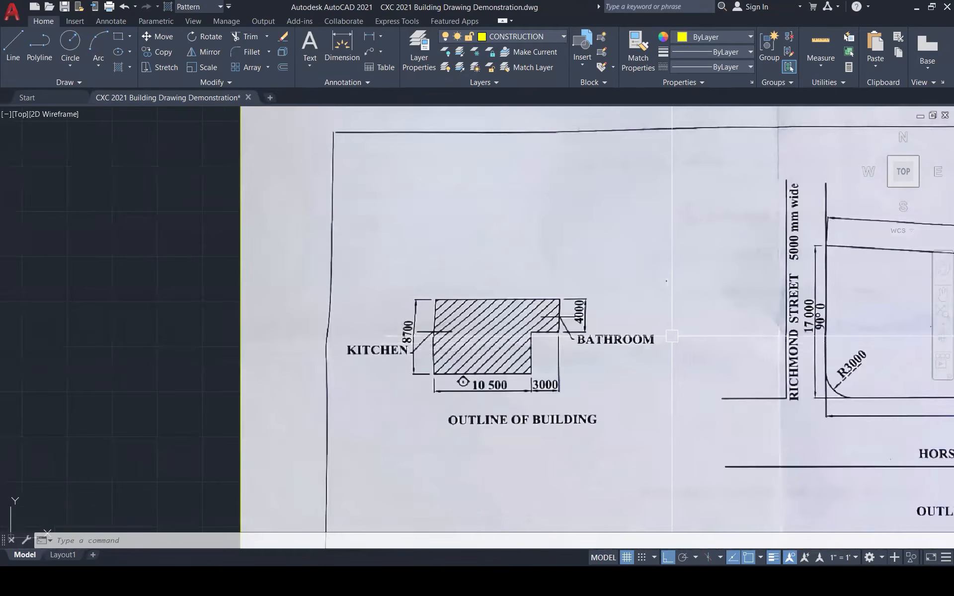
scroll(715, 315, down, 1)
scroll(472, 363, up, 2)
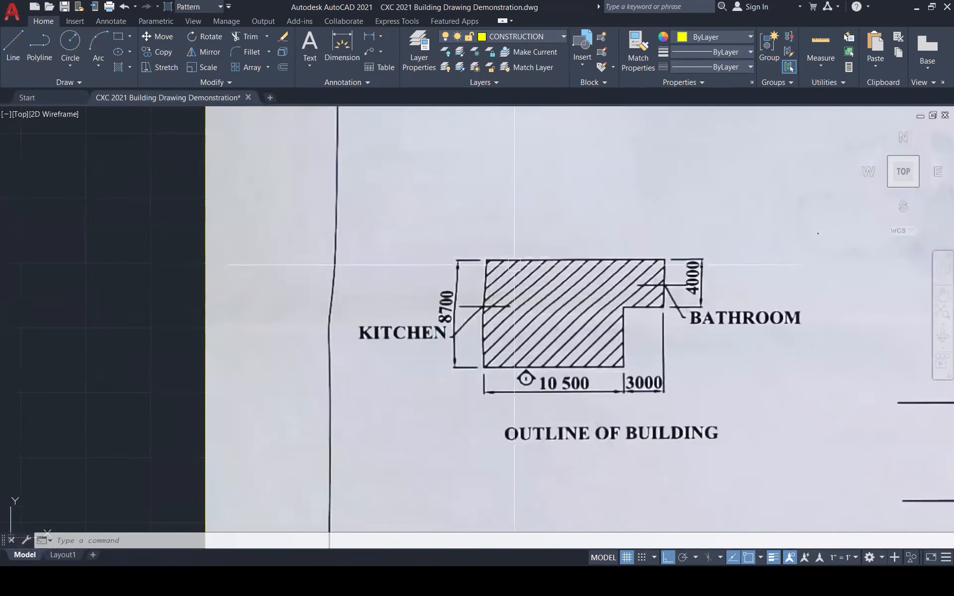
- Draw a vertical line 8700 mm long upward in the empty space left of the reference image
scroll(556, 280, down, 2)
text(l)
key(Return)
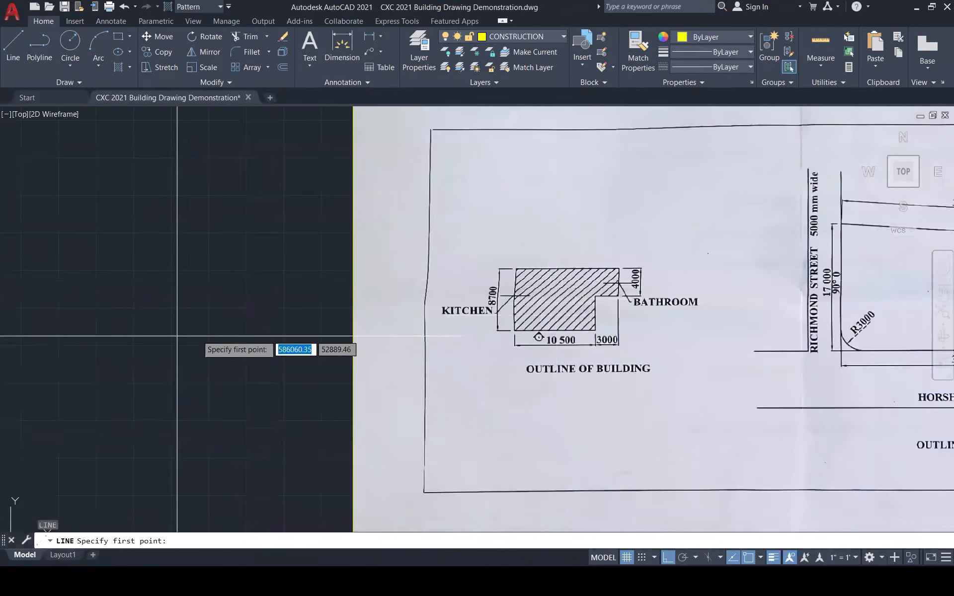
click(84, 383)
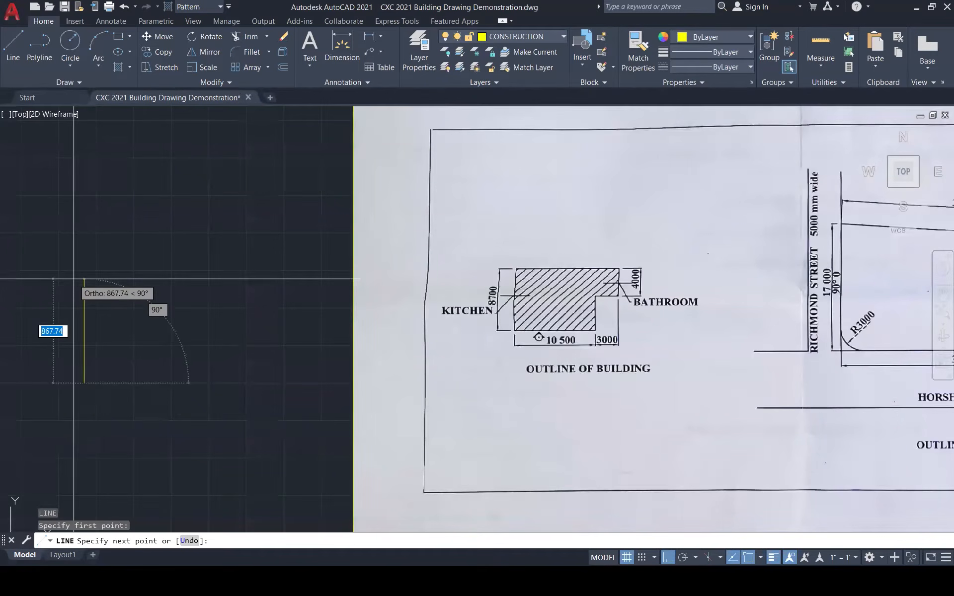
text(8700)
key(Return)
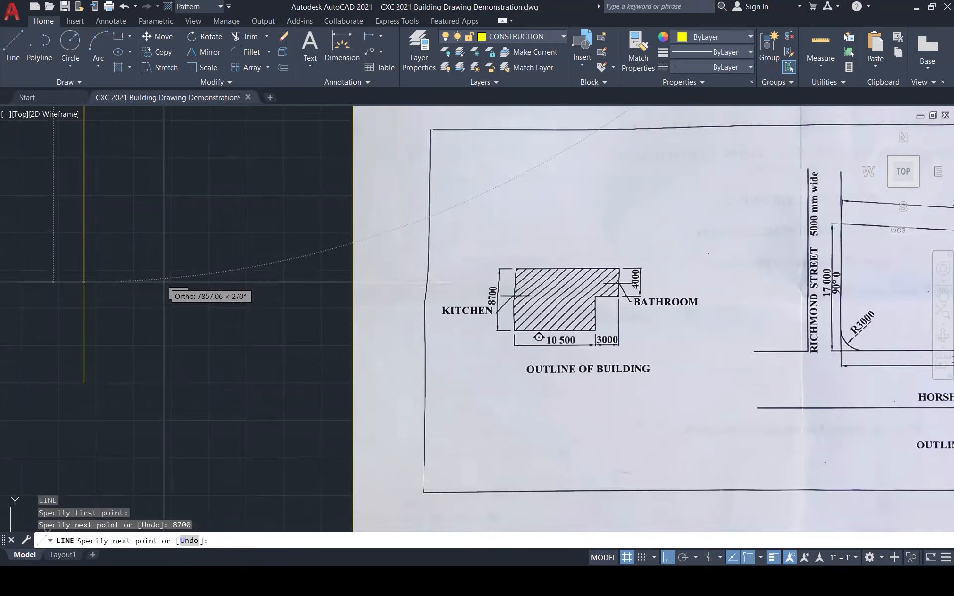
key(Escape)
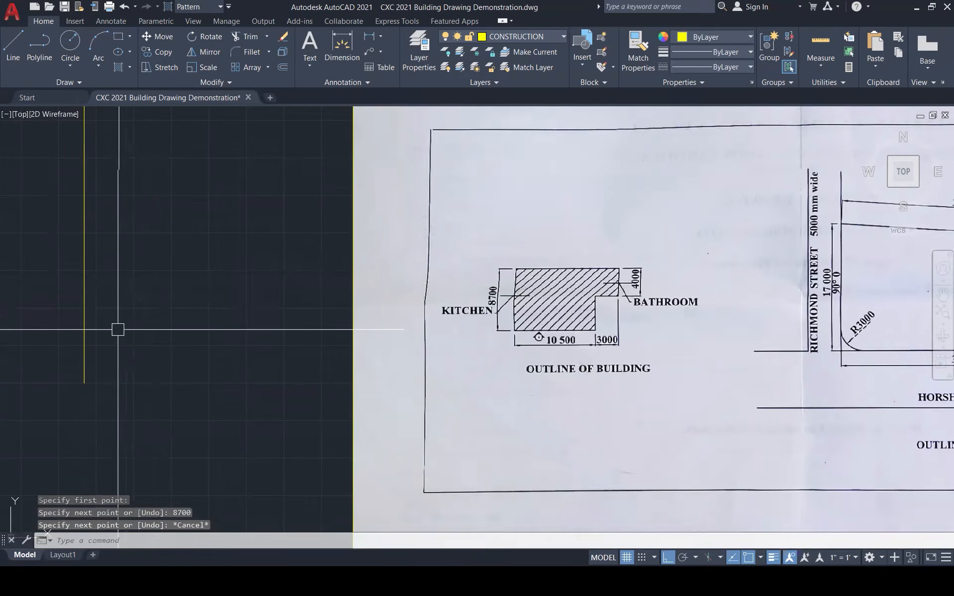
- Draw a horizontal line 10500 mm long to the right from the lower end of the 8700 mm vertical line
key(Return)
click(85, 381)
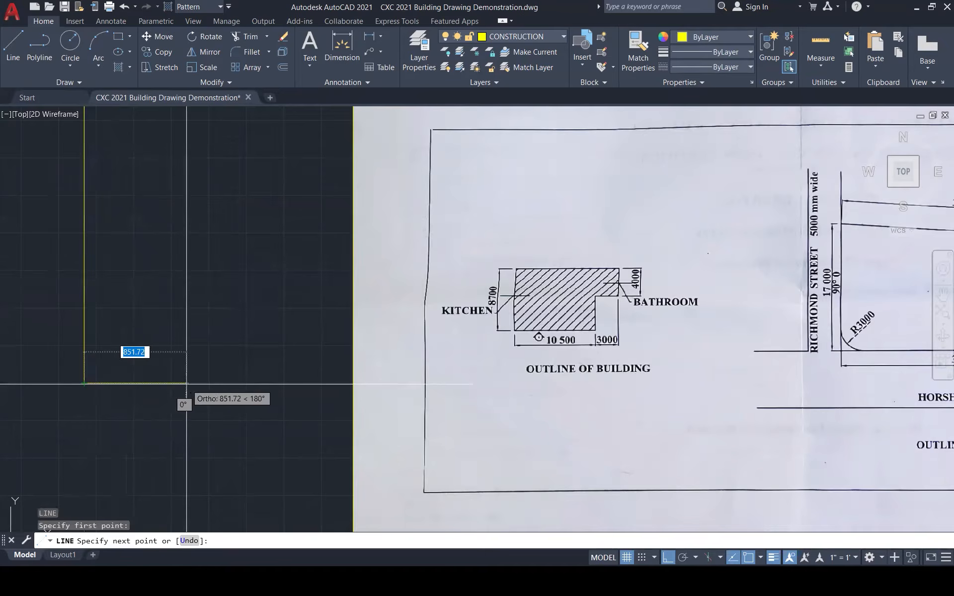
text(10500)
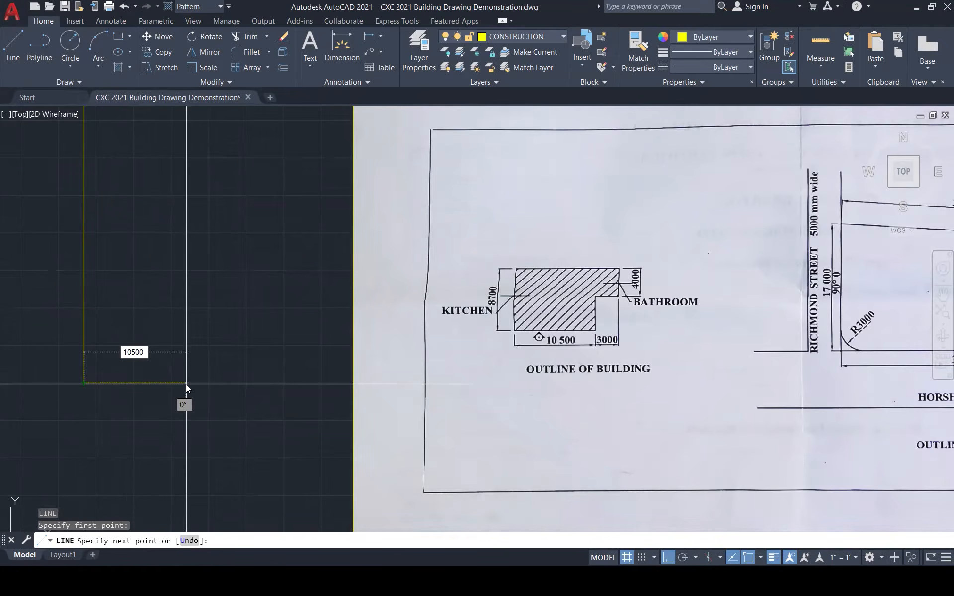
key(Return)
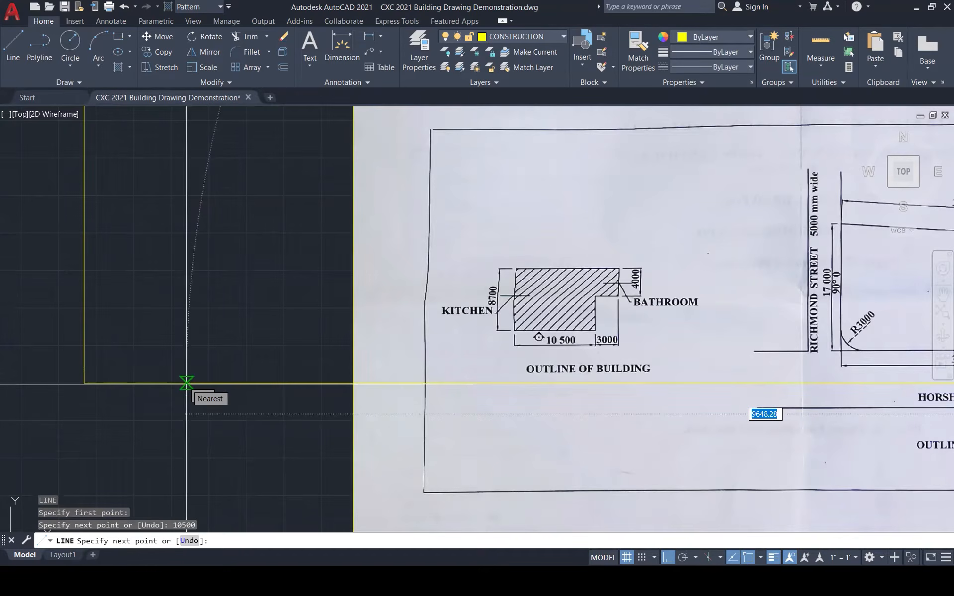
- Continue the building's lower edge with a further 3000 mm segment to the right and end the line
scroll(187, 383, down, 6)
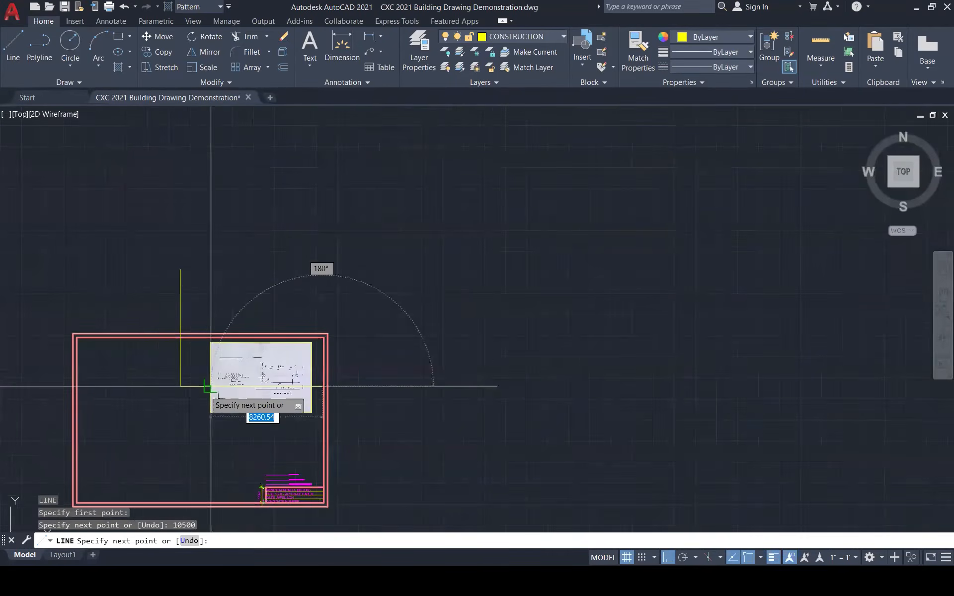
scroll(149, 391, up, 5)
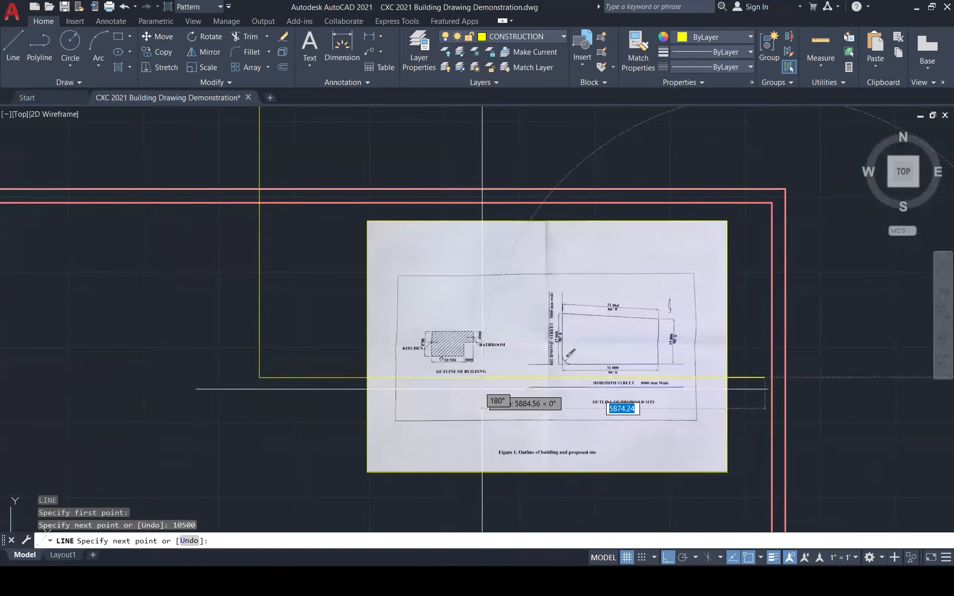
scroll(516, 378, up, 2)
scroll(516, 377, down, 6)
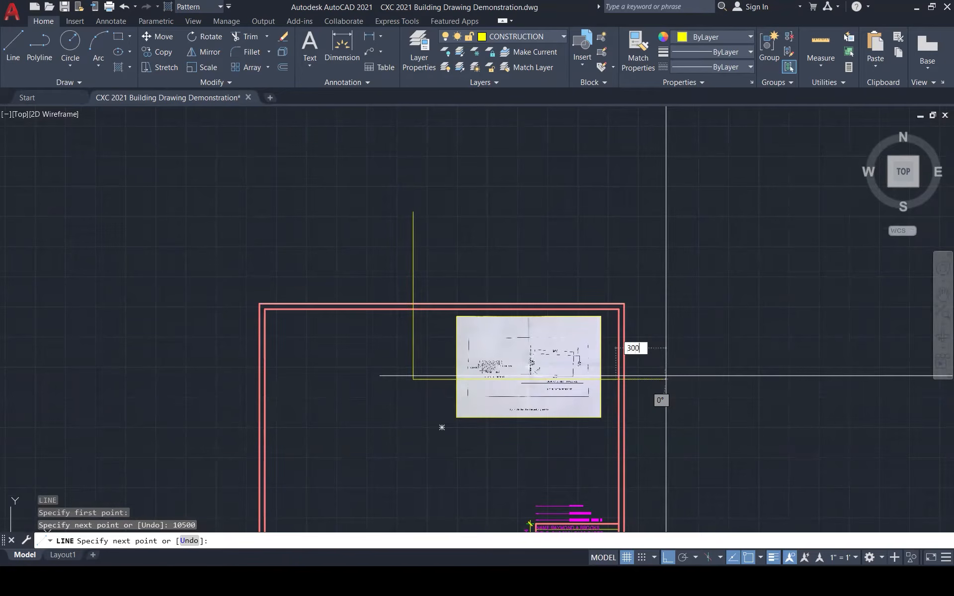
text(0)
key(Return)
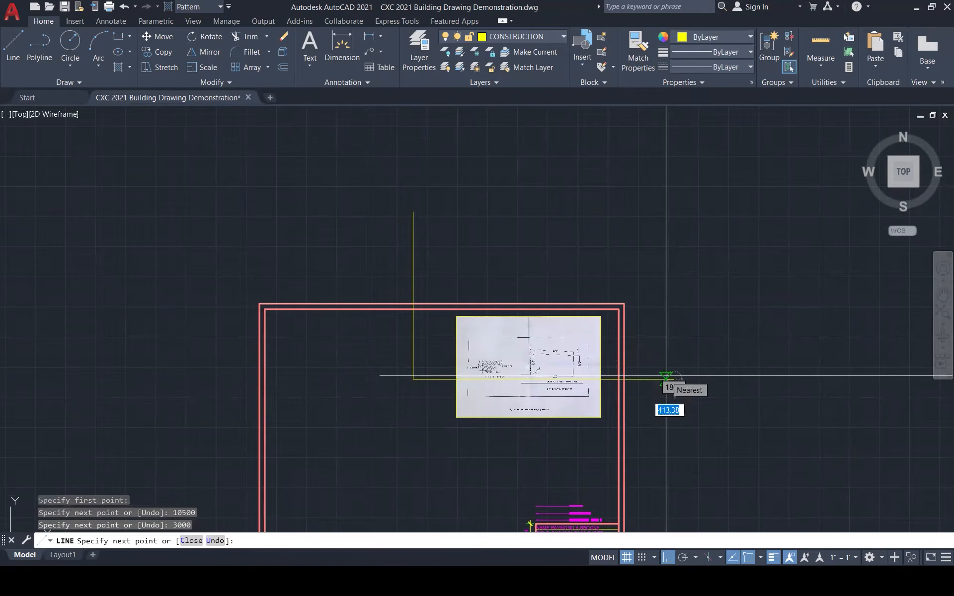
scroll(625, 377, up, 6)
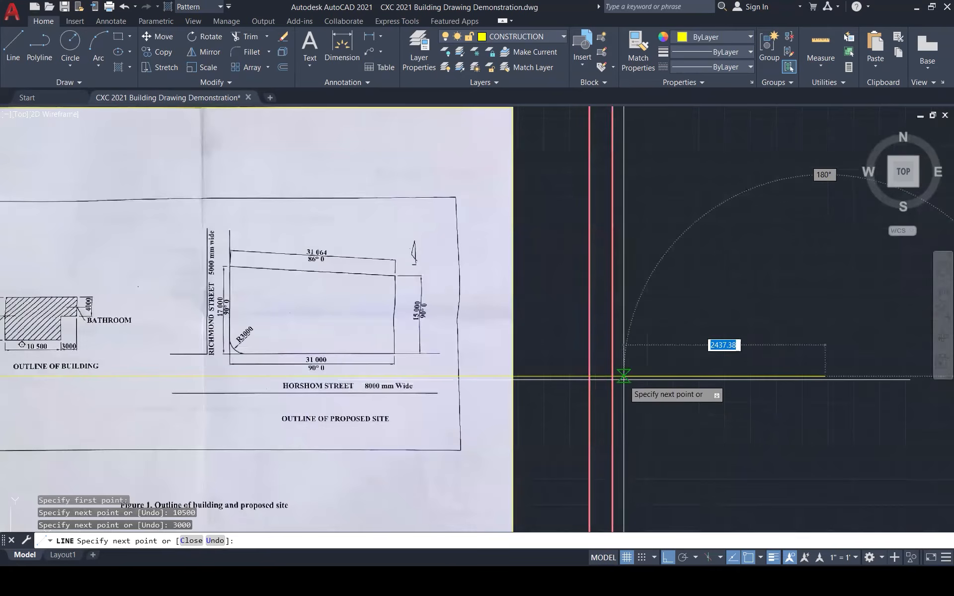
scroll(641, 383, down, 2)
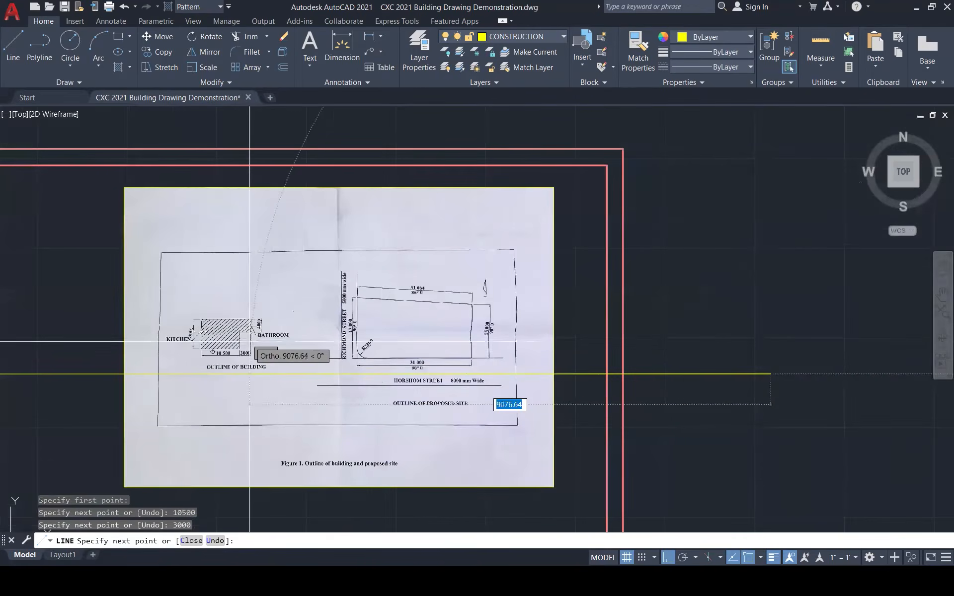
scroll(250, 341, down, 5)
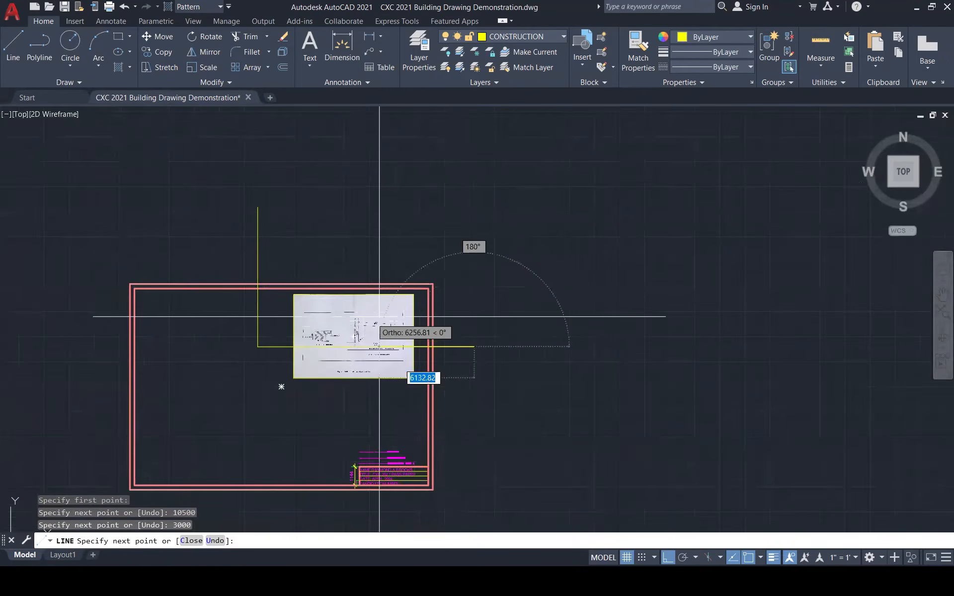
scroll(408, 314, up, 2)
key(Escape)
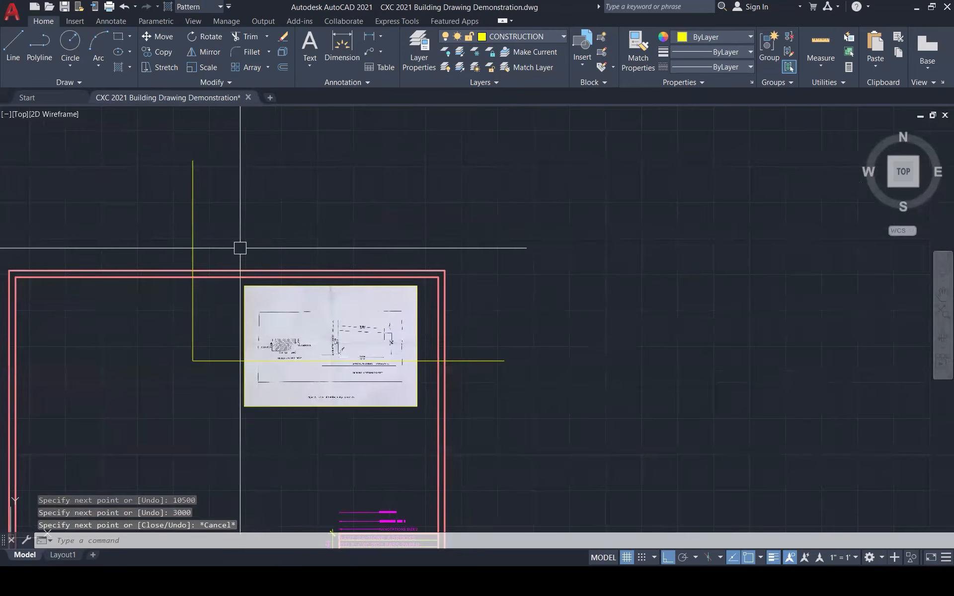
- Draw a horizontal line to the right from the top of the vertical line, extending past the end of the lower edge
key(space)
click(193, 160)
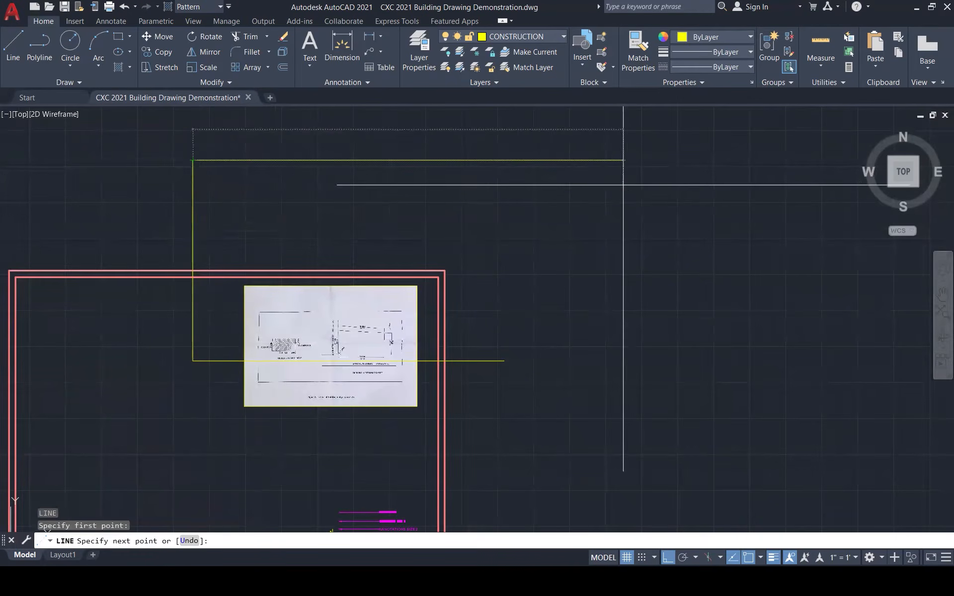
key(Escape)
scroll(303, 361, up, 6)
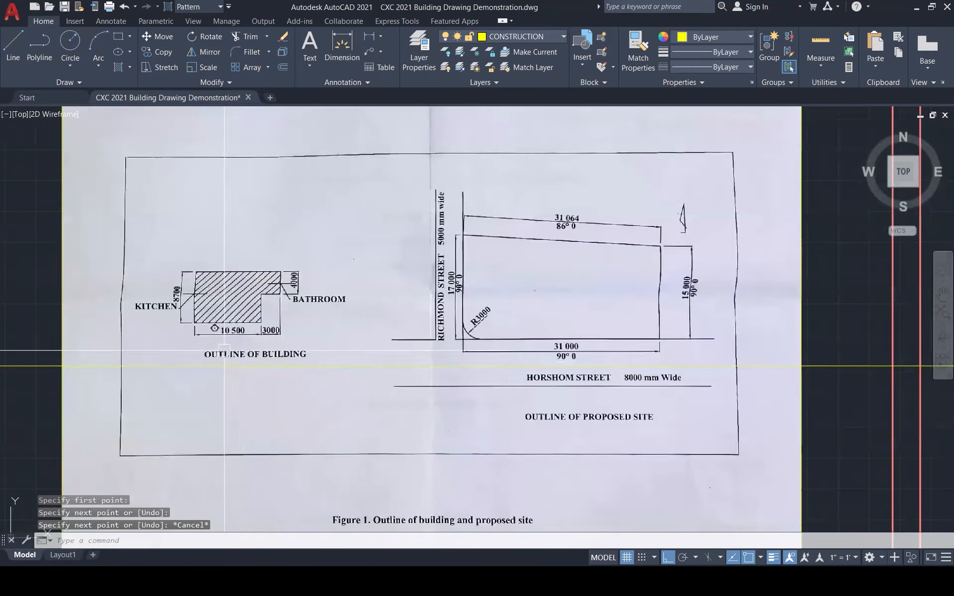
scroll(225, 350, down, 5)
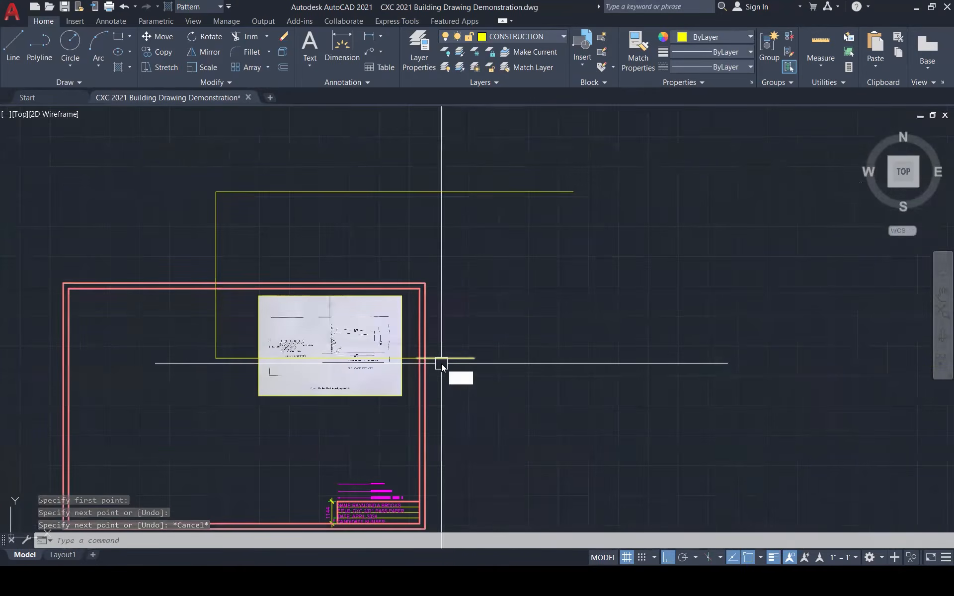
text(o)
key(space)
text(400)
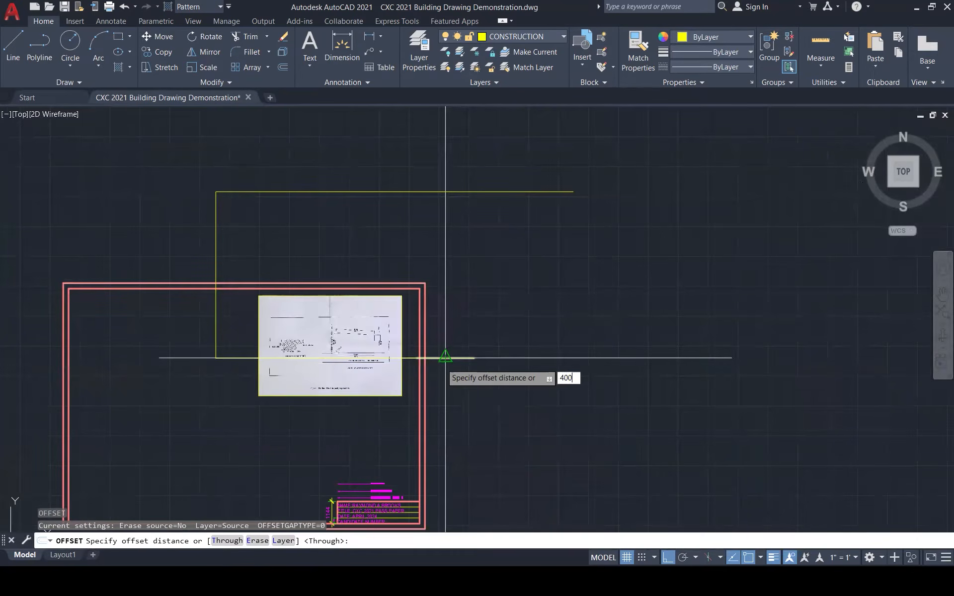
key(Return)
click(484, 191)
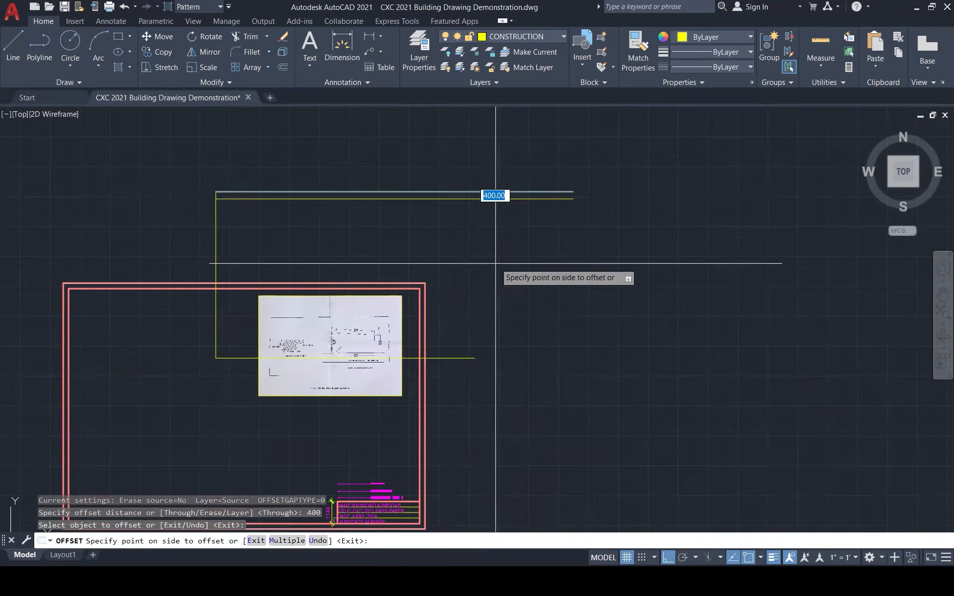
key(Escape)
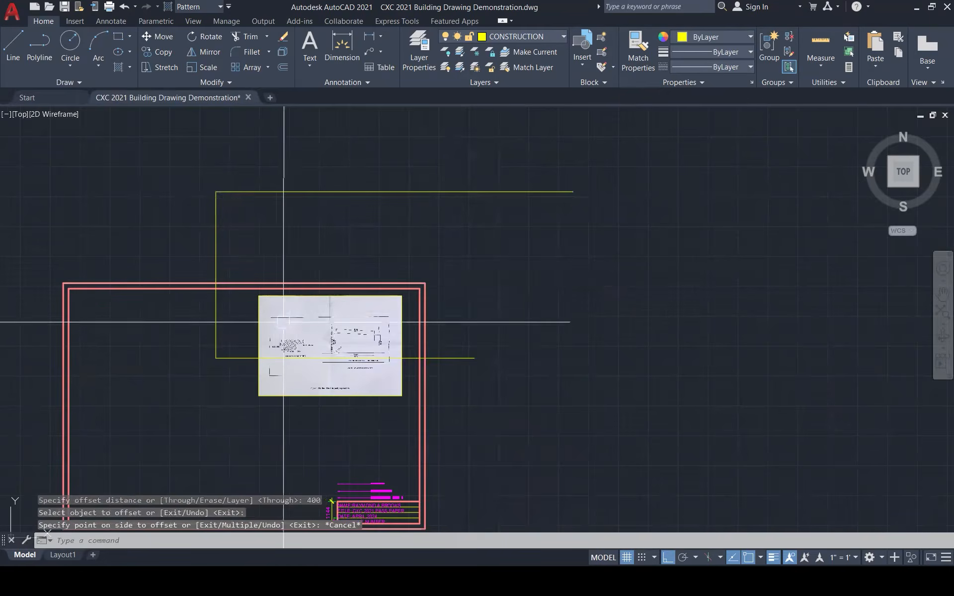
- Offset the building's upper horizontal line 4000 mm downward
scroll(283, 322, up, 6)
scroll(274, 348, down, 5)
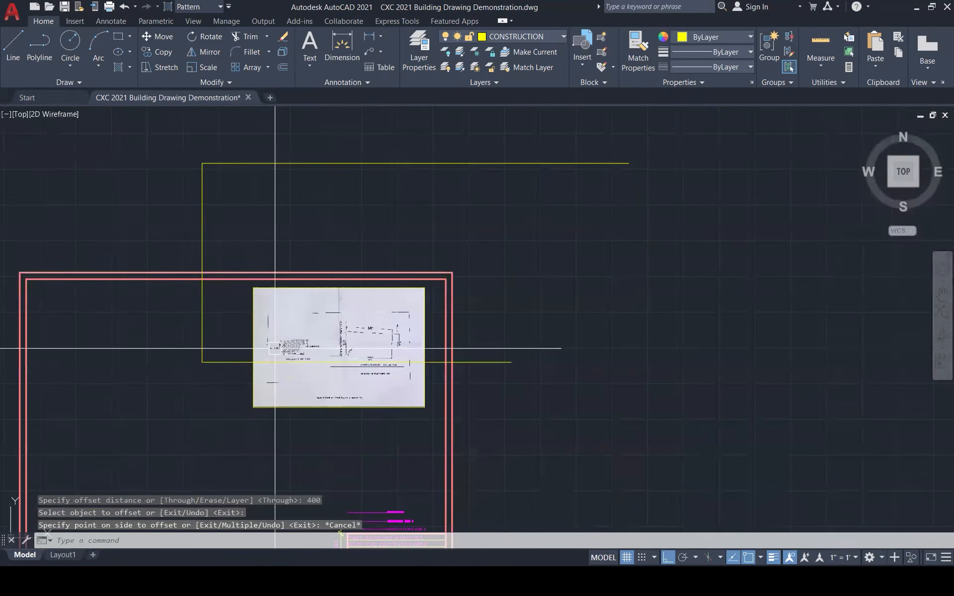
key(Return)
text(4000)
key(Return)
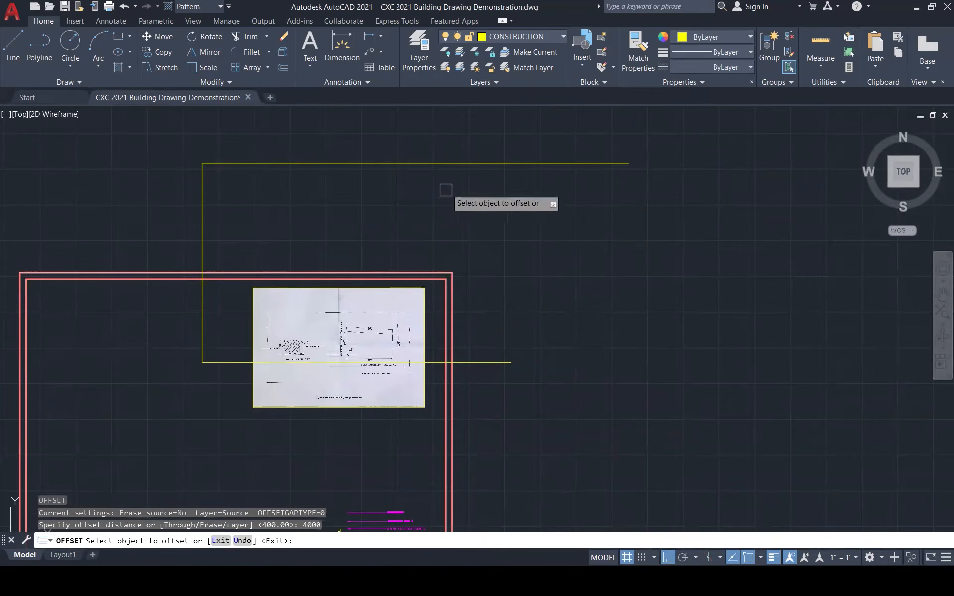
click(445, 163)
click(471, 238)
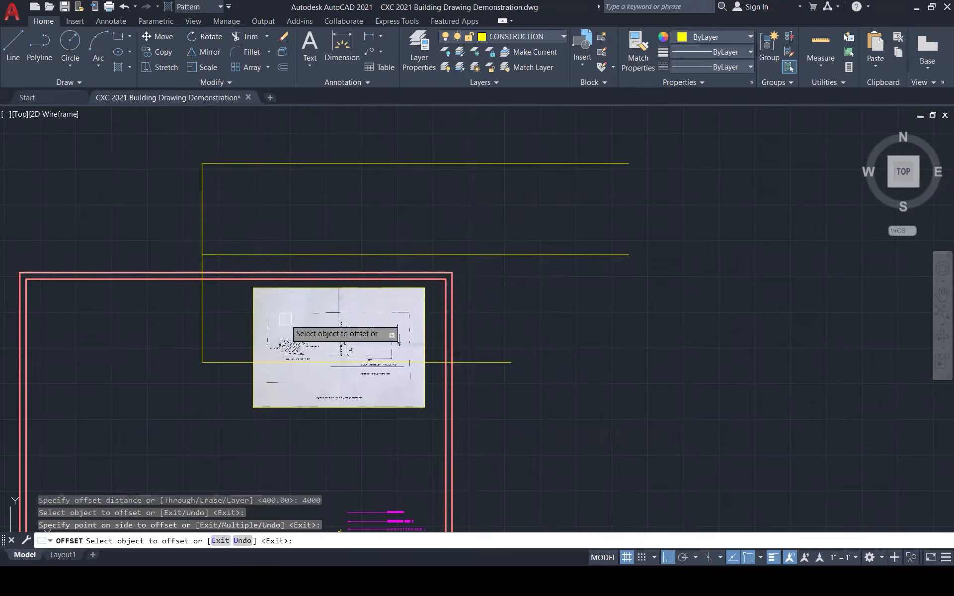
scroll(268, 343, up, 8)
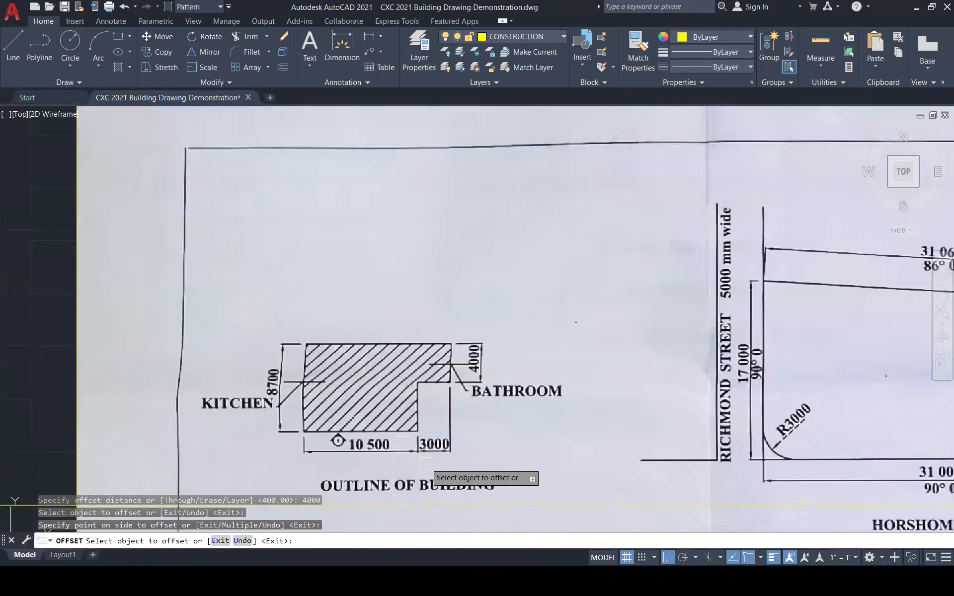
scroll(425, 461, down, 8)
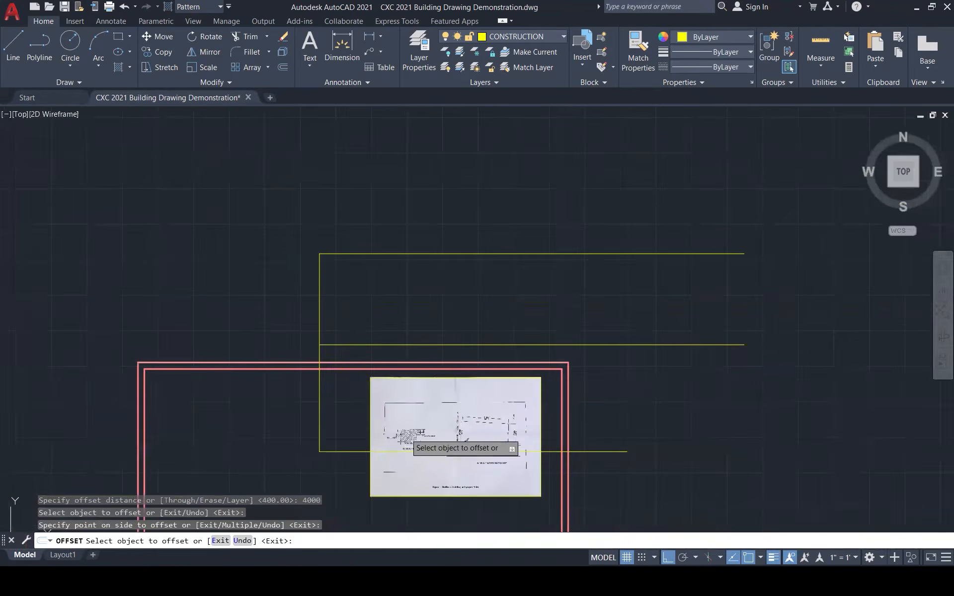
key(Escape)
key(Escape)
key(Escape)
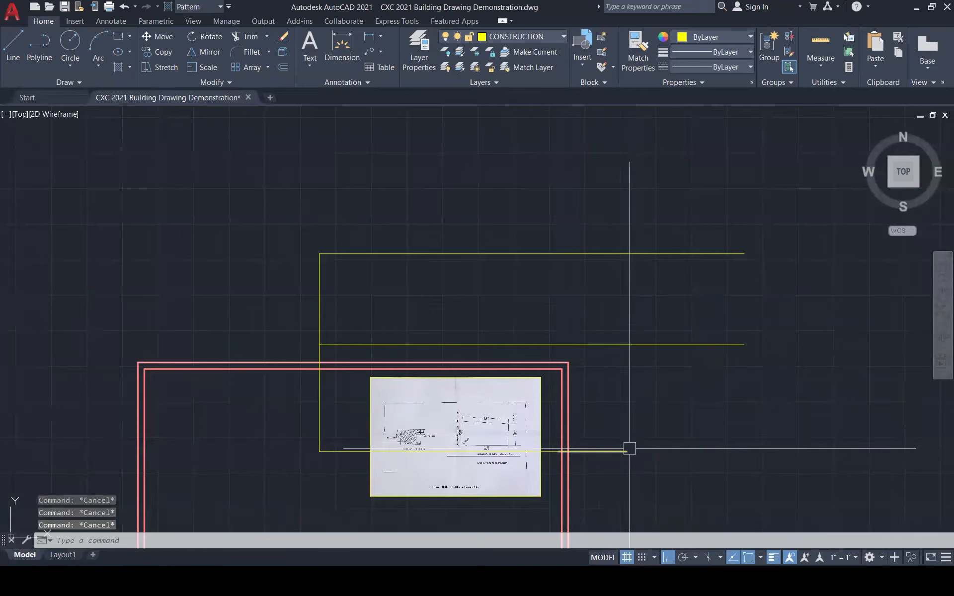
- Draw a vertical line upward from the right end of the lower edge, crossing both horizontal lines above it
text(l)
key(Return)
click(626, 451)
click(626, 176)
key(Escape)
key(Escape)
key(Escape)
key(Escape)
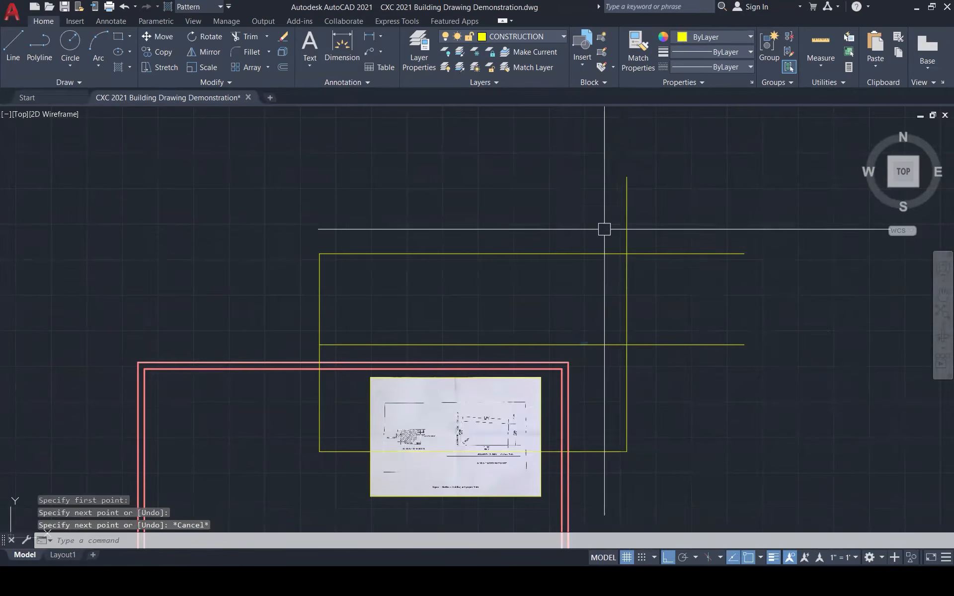
- Measure the outline's top edge between its two vertical lines and check it against the reference image's building widths
click(570, 252)
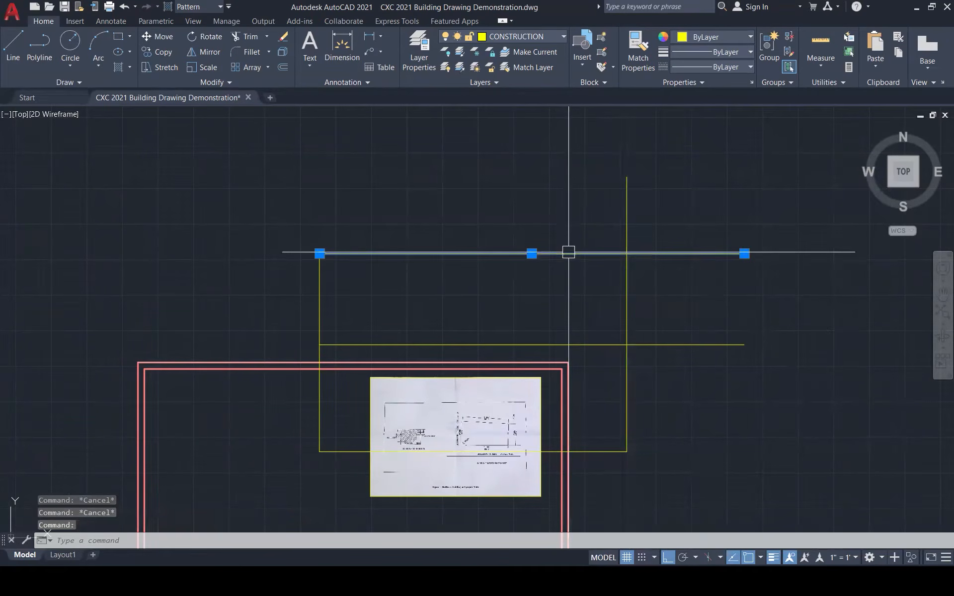
key(Escape)
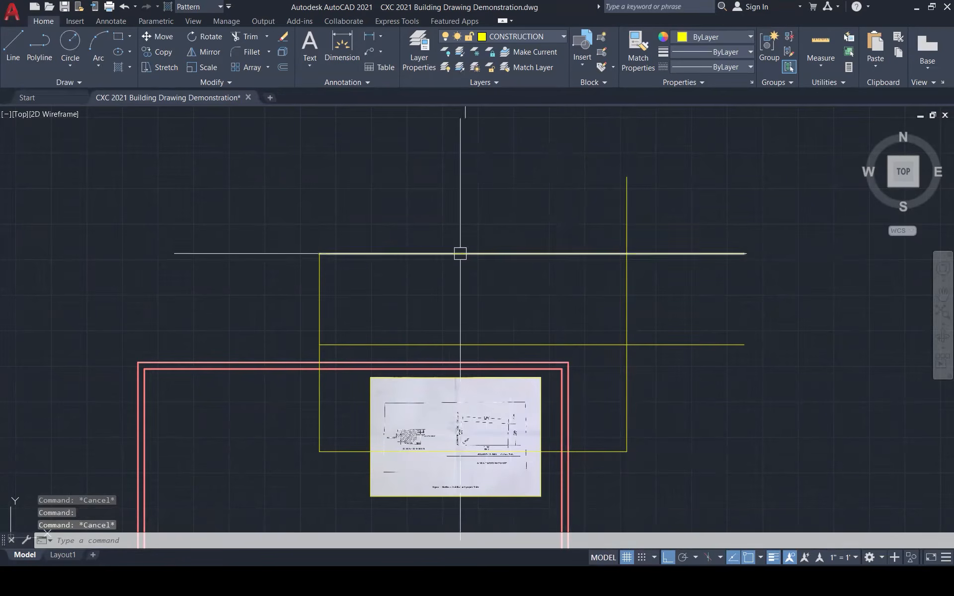
text(dist)
key(Return)
click(320, 253)
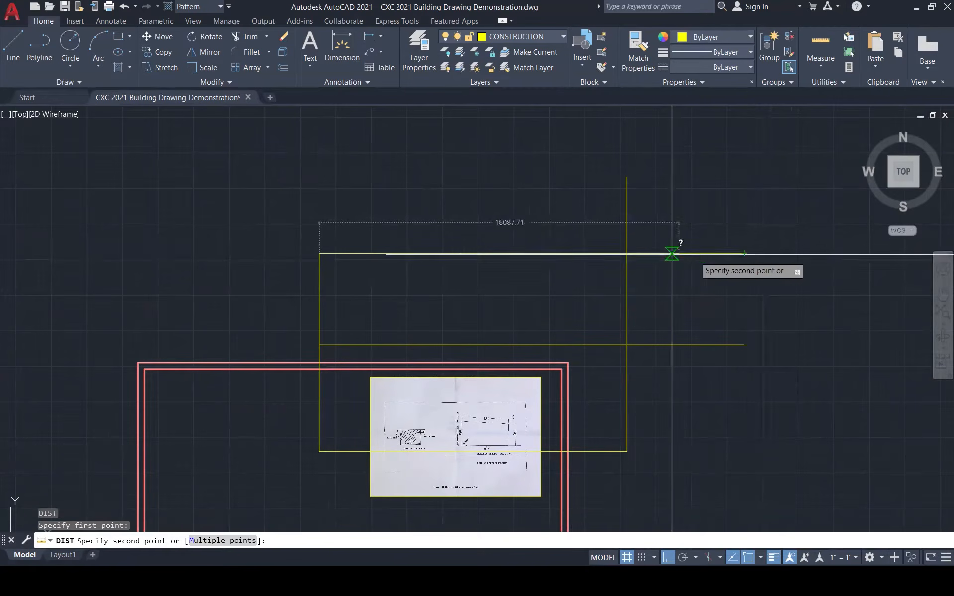
click(627, 254)
scroll(432, 462, up, 7)
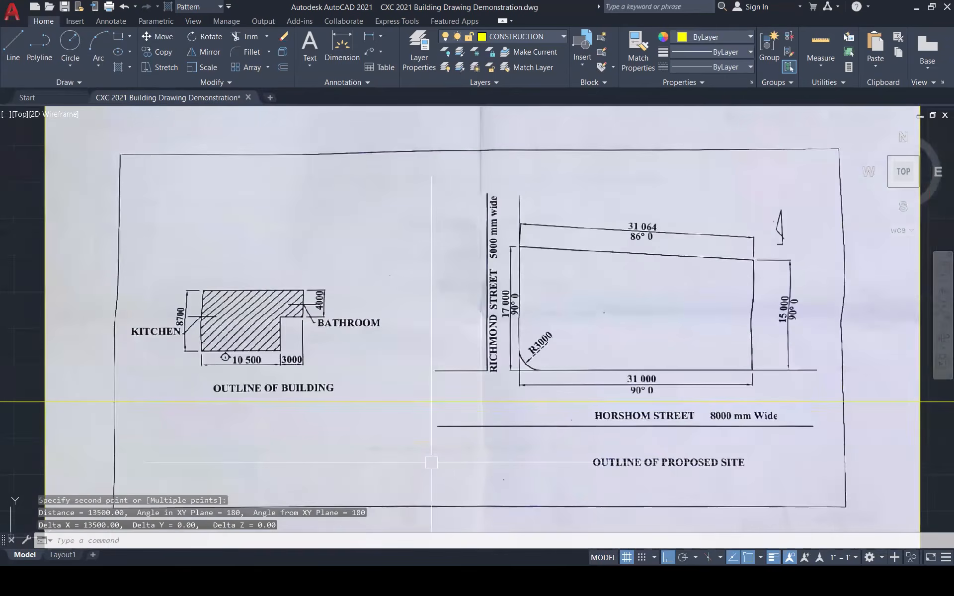
scroll(431, 462, down, 7)
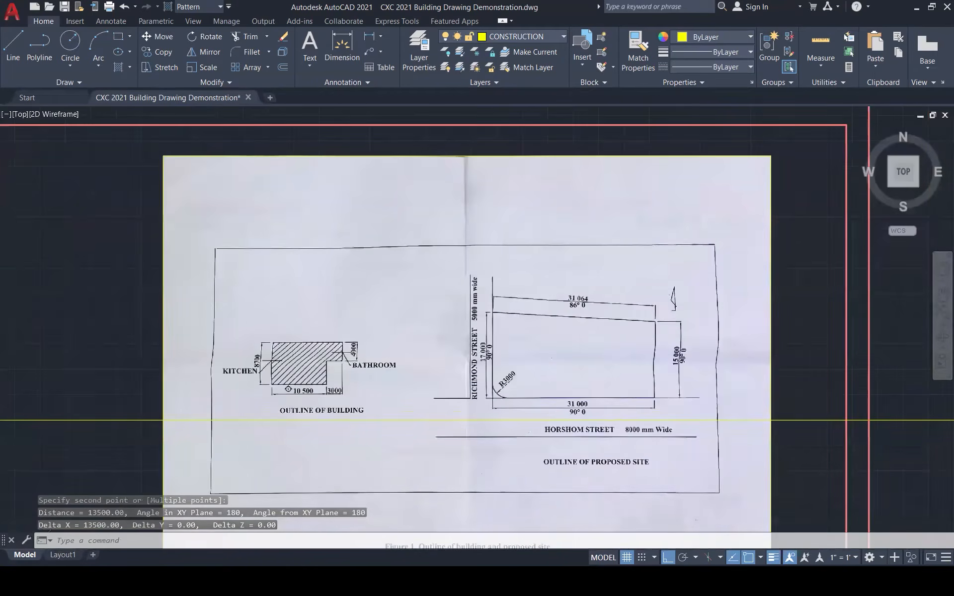
key(Escape)
key(Escape)
- Trim the overhanging ends of the outline's lines at the right vertical edge and the top edge
text(tr)
key(Return)
drag(721, 321, 726, 149)
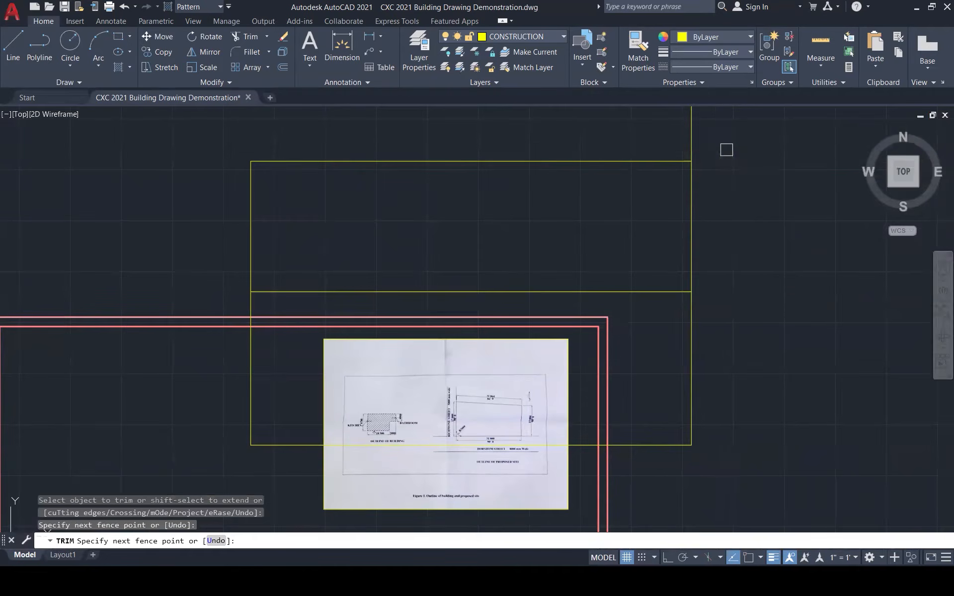
key(Escape)
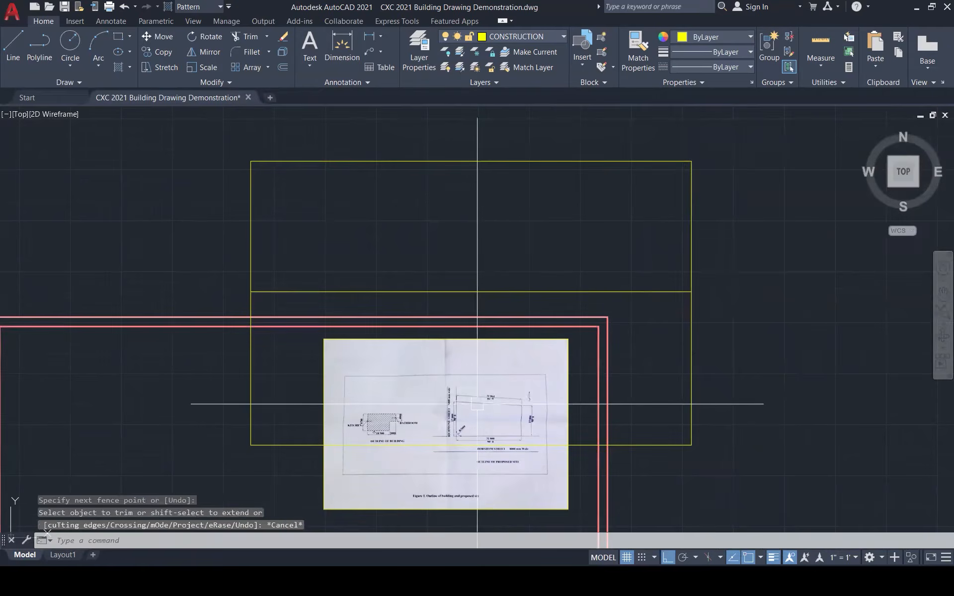
- Offset the outline's right vertical edge 3000 mm to the left
scroll(479, 402, up, 1)
text(o)
key(Return)
text(3000)
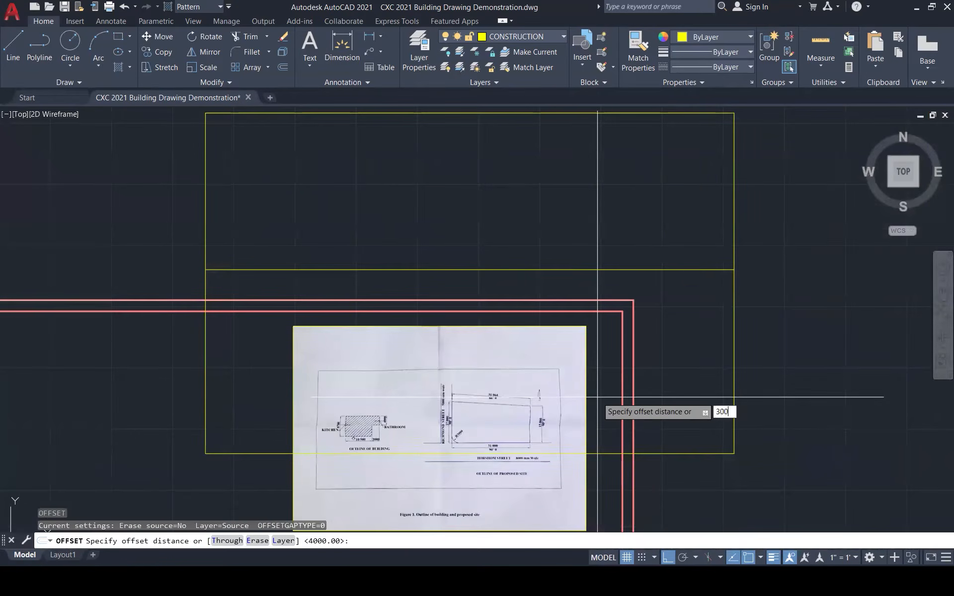
key(Return)
click(738, 368)
click(688, 380)
key(Escape)
key(Escape)
key(Escape)
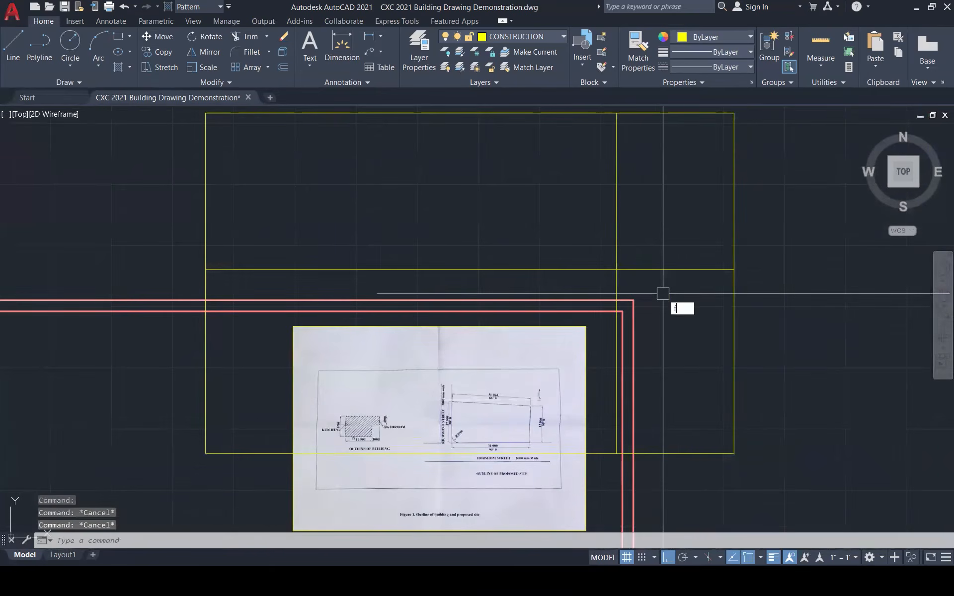
text(f)
key(Return)
click(637, 270)
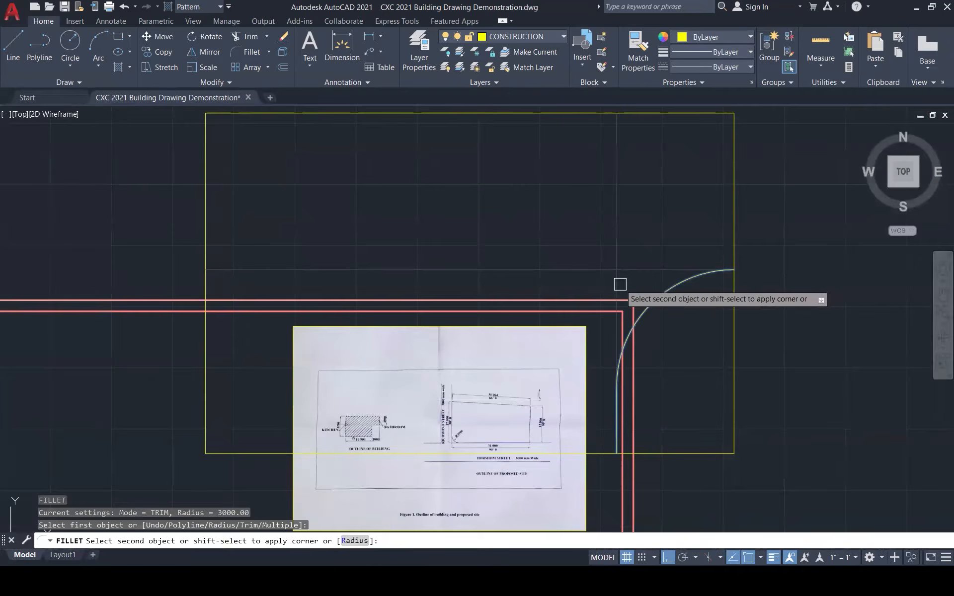
key(Escape)
- Trim the excess lines at the building outline's lower-right notch and delete the leftover lower-edge segment to complete the L-shape
text(tr)
key(Return)
click(623, 250)
drag(623, 249, 586, 276)
mouse_move(750, 321)
mouse_down()
mouse_move(738, 331)
mouse_move(727, 479)
mouse_up()
scroll(646, 467, up, 5)
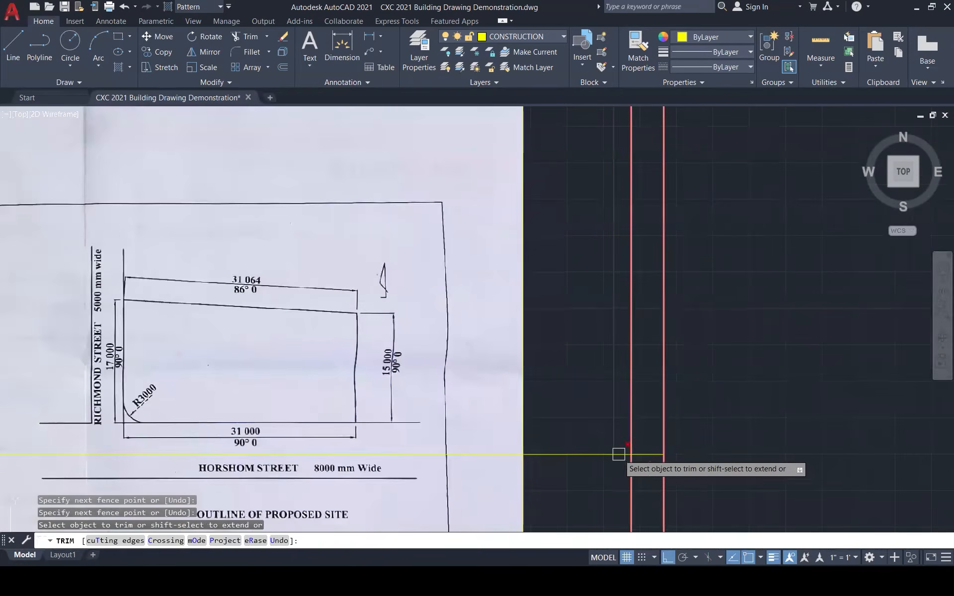
key(Escape)
click(646, 453)
key(Delete)
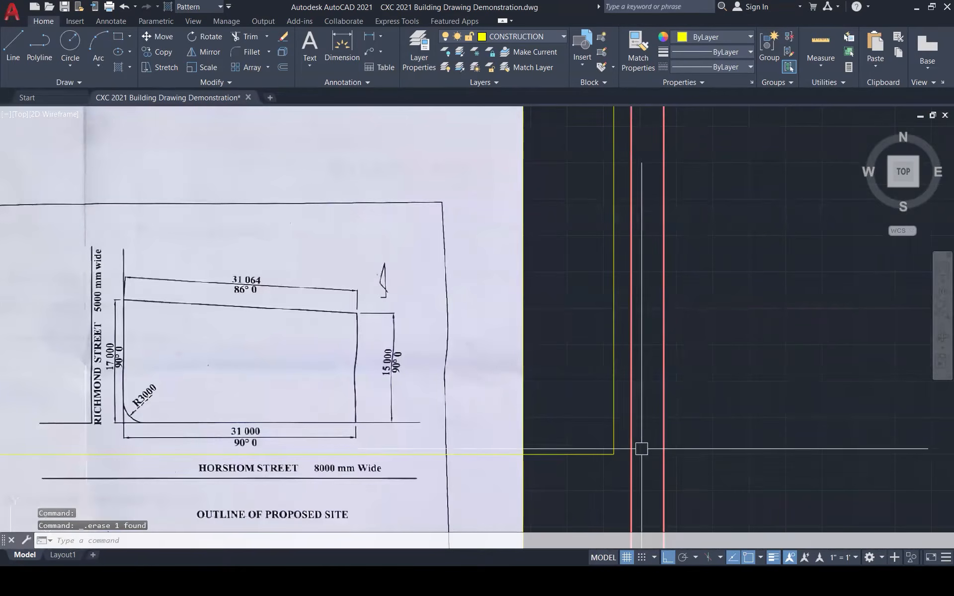
- Select the whole L-shaped building outline and move it horizontally about 39 700 mm to the left, clear of the sheet border
scroll(643, 450, down, 8)
scroll(678, 467, down, 1)
scroll(625, 422, up, 2)
click(523, 299)
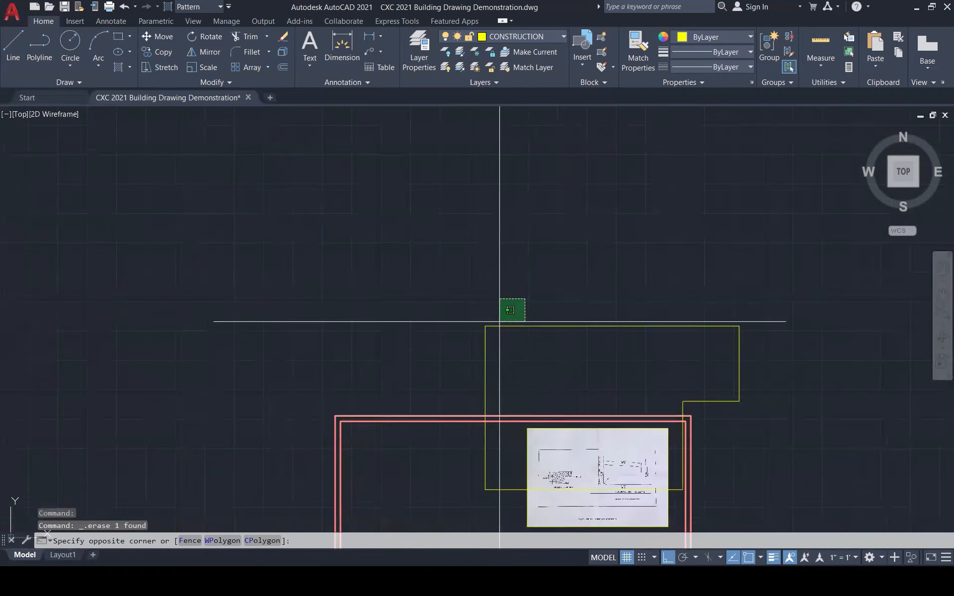
click(479, 343)
click(797, 436)
click(720, 314)
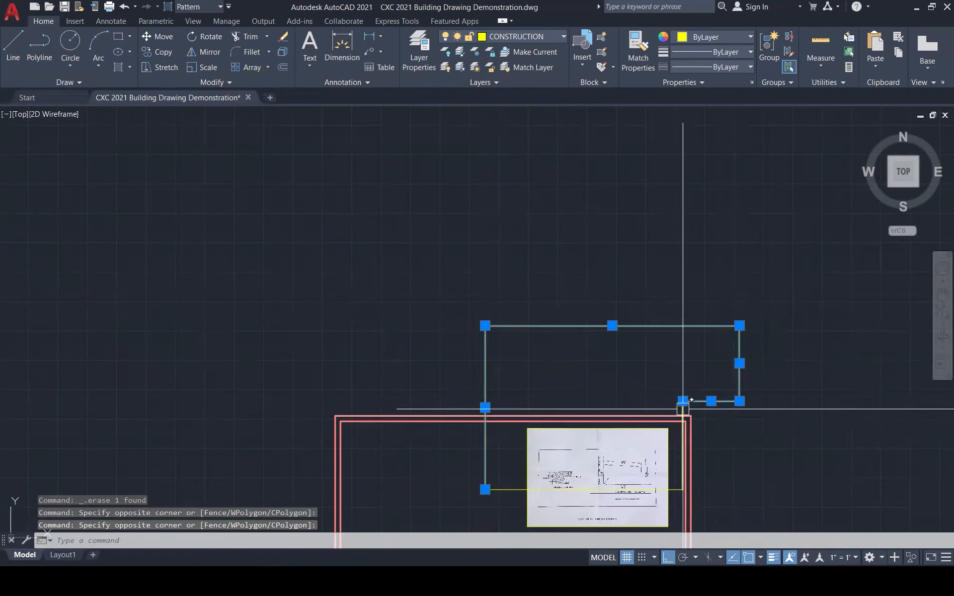
click(669, 490)
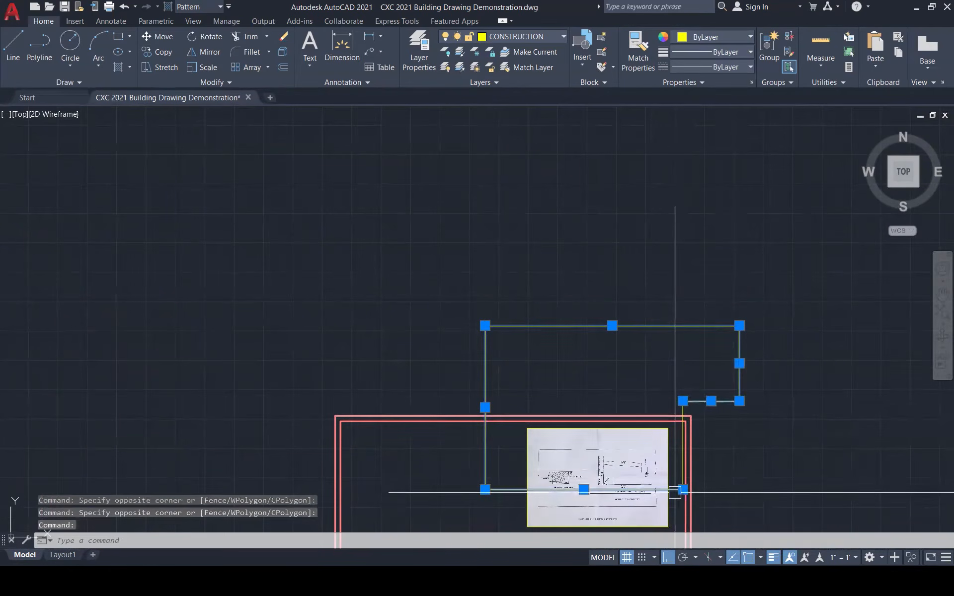
scroll(674, 482, up, 3)
scroll(656, 395, down, 4)
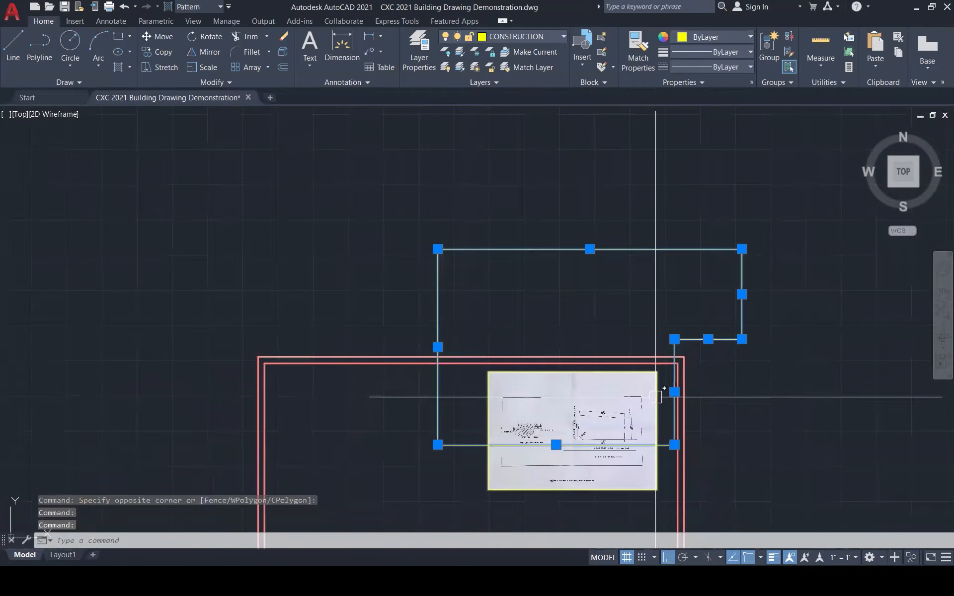
text(m)
key(Return)
click(636, 317)
scroll(749, 299, down, 4)
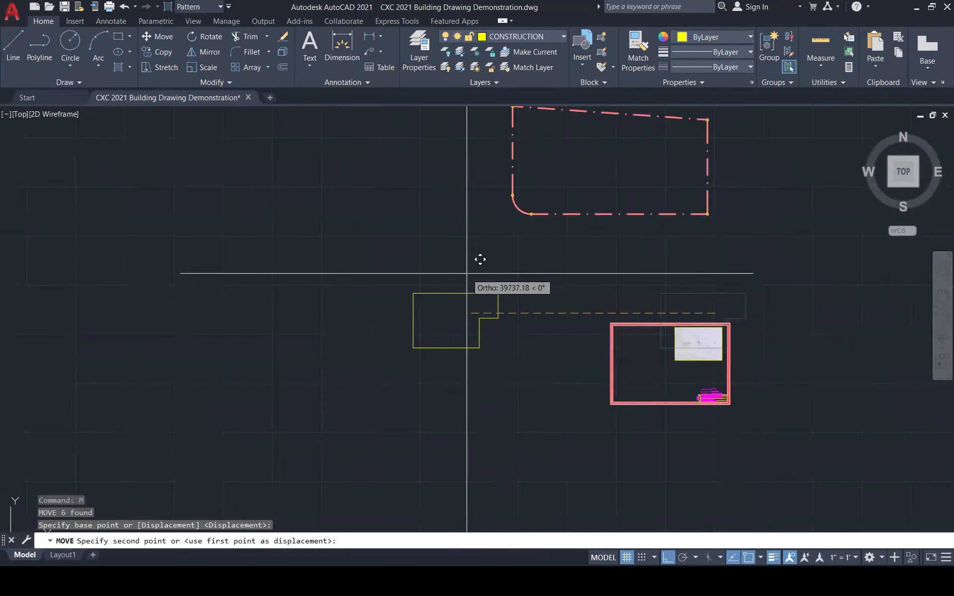
click(471, 280)
key(Escape)
key(Escape)
- Assign all lines of the L-shaped building outline to the OUTLINE layer
scroll(744, 358, up, 8)
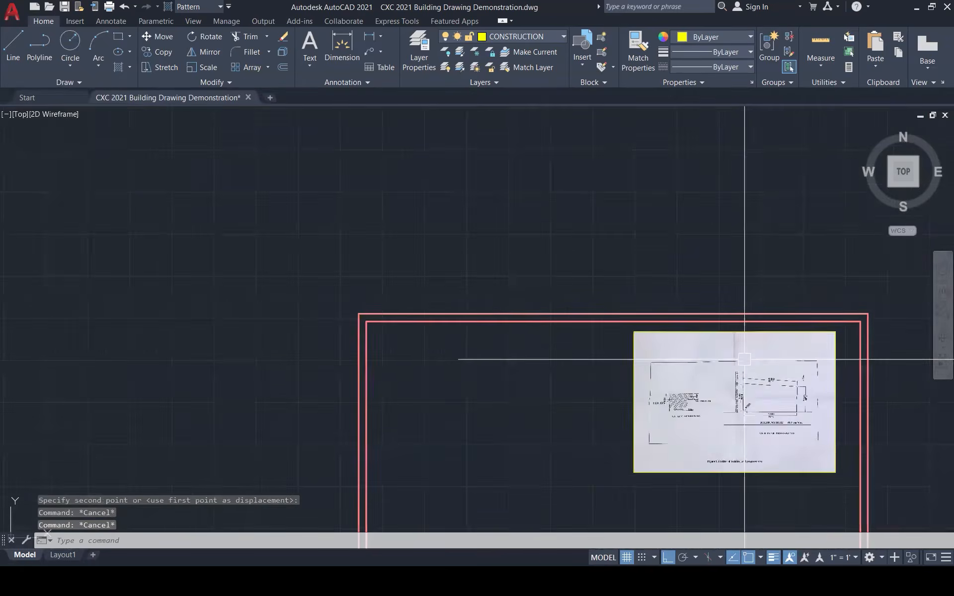
scroll(762, 405, up, 3)
scroll(752, 382, down, 4)
scroll(747, 368, up, 1)
scroll(815, 394, down, 8)
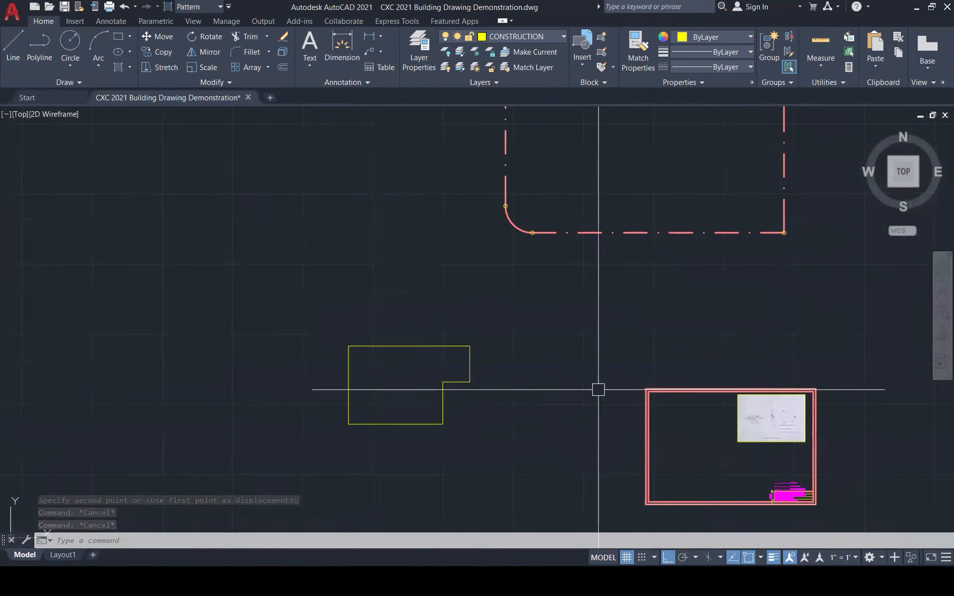
click(336, 305)
click(474, 430)
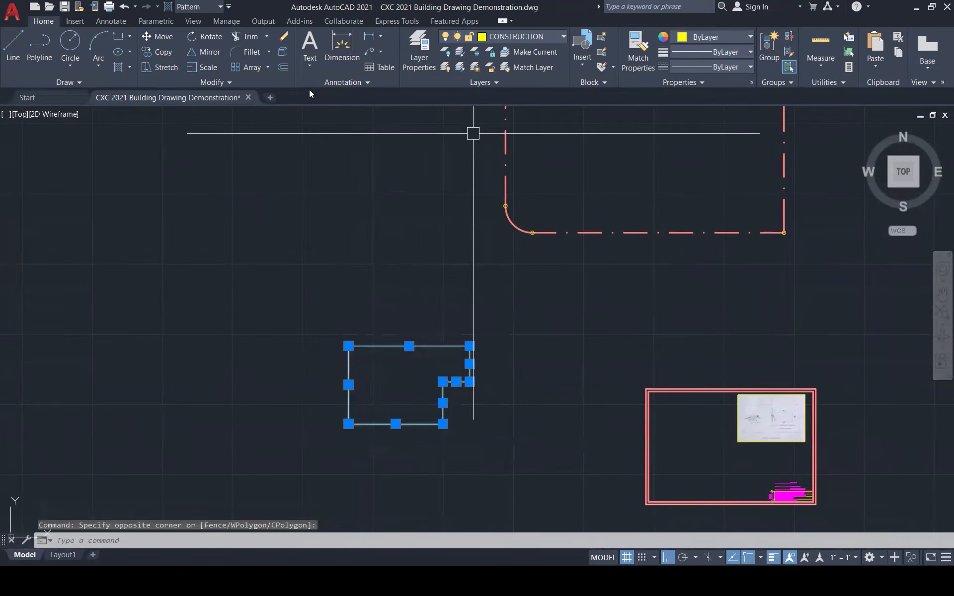
click(530, 35)
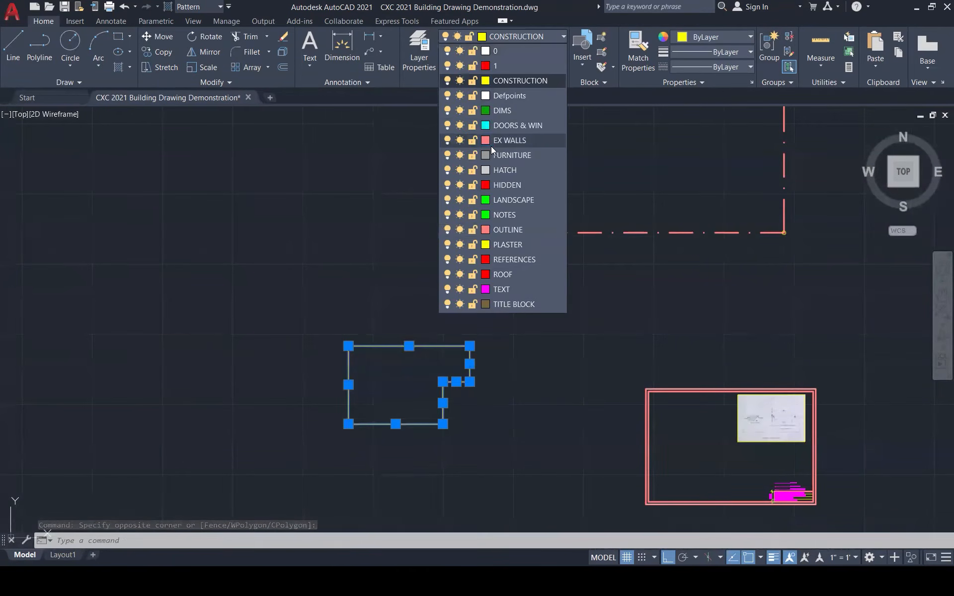
click(511, 231)
key(Escape)
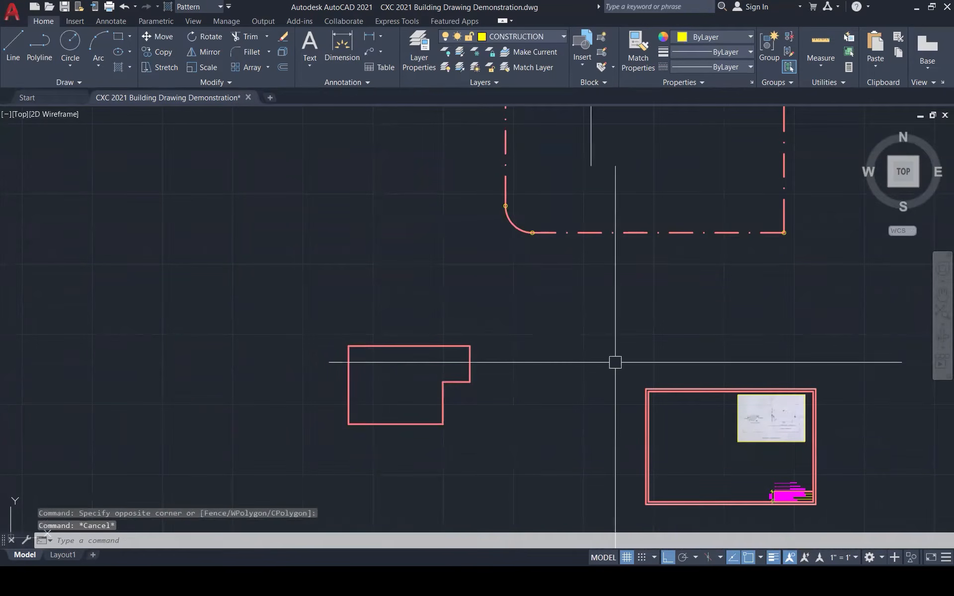
- Enlarge the reference image from its upper-left corner to several times its size
click(739, 395)
click(738, 395)
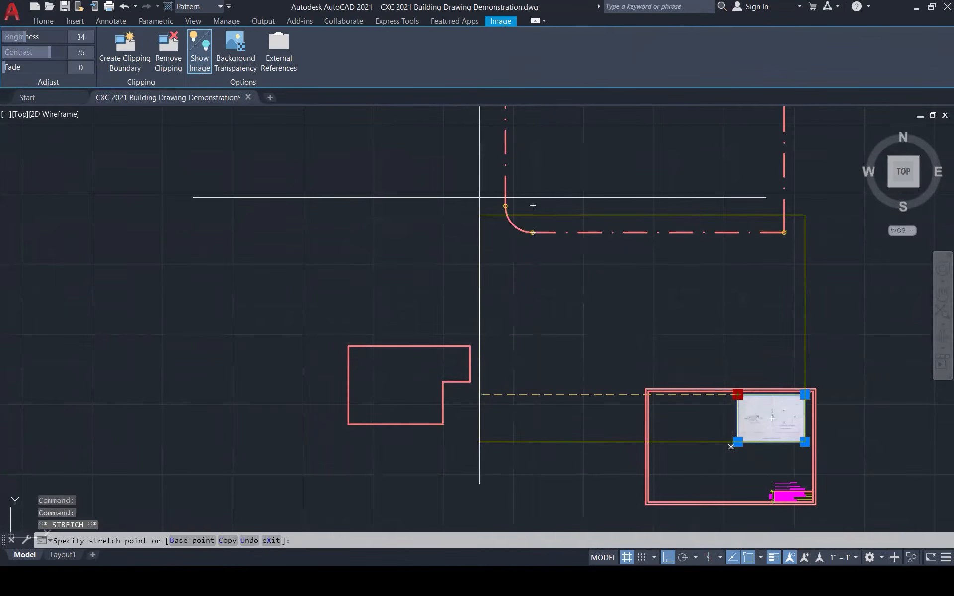
scroll(395, 275, down, 3)
click(392, 217)
click(592, 217)
click(692, 147)
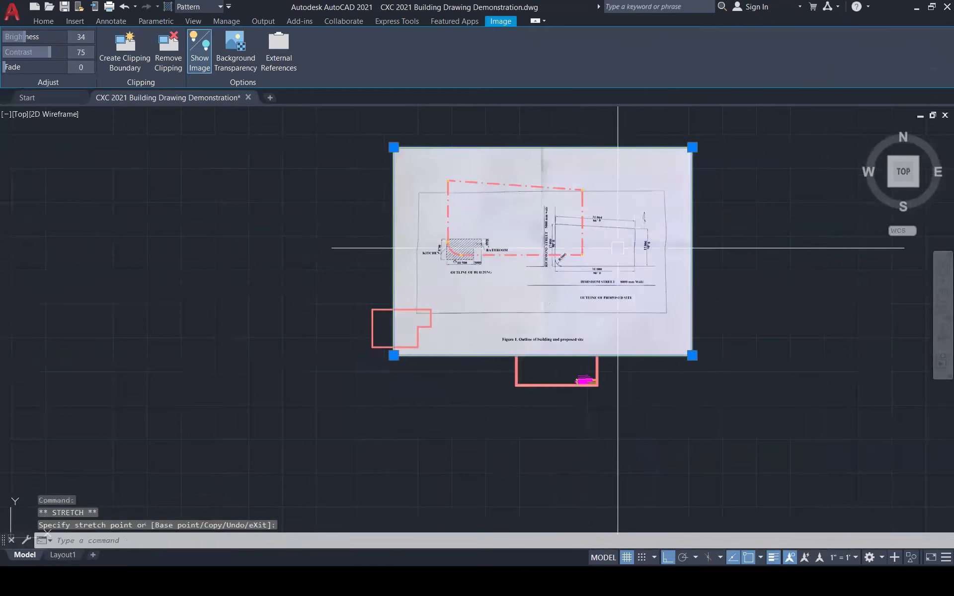
- Move the enlarged reference image horizontally to the left, clear of the site boundary and building outline
text(m)
key(Return)
click(616, 276)
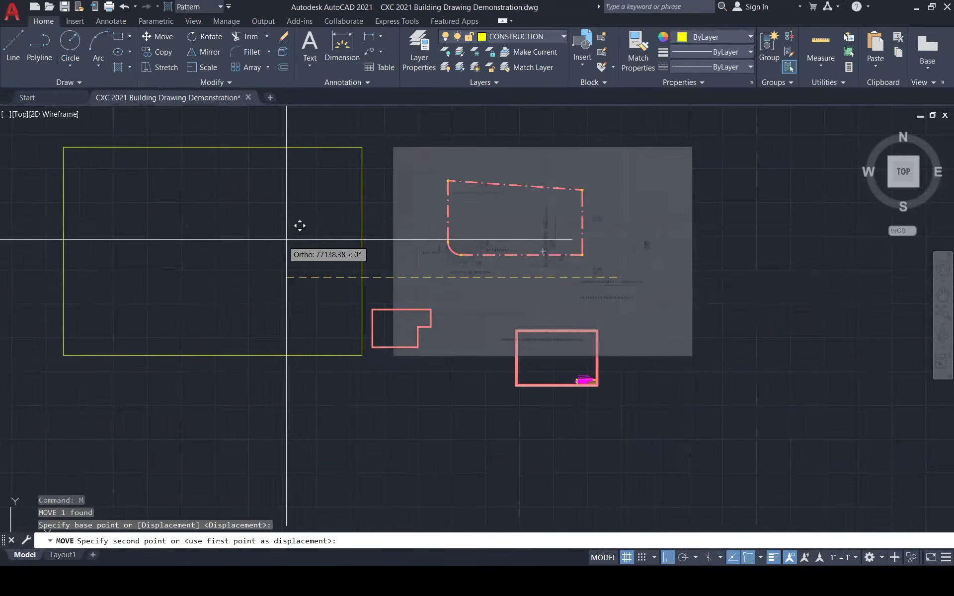
click(267, 240)
scroll(255, 214, up, 2)
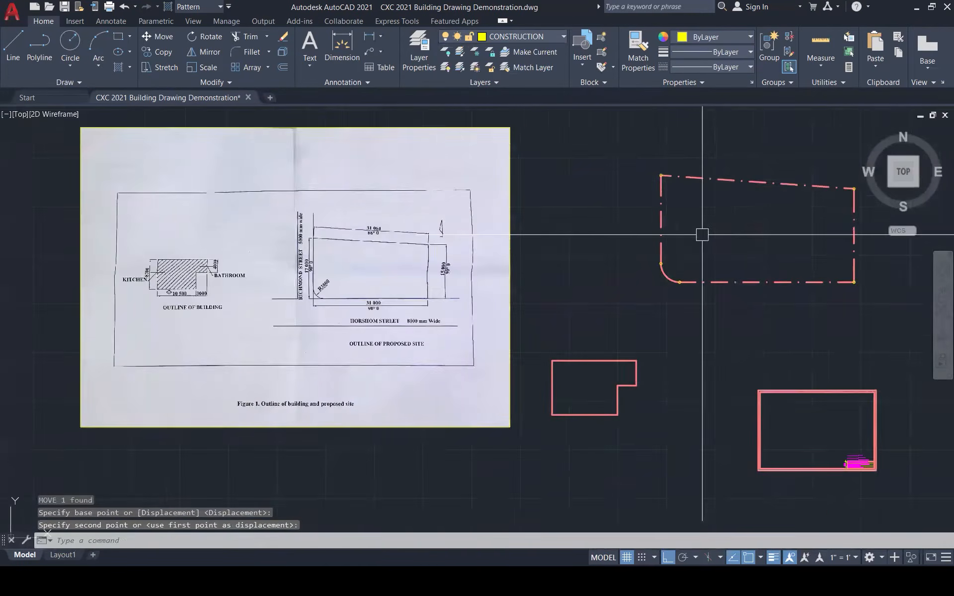
scroll(702, 234, down, 1)
key(Escape)
key(Escape)
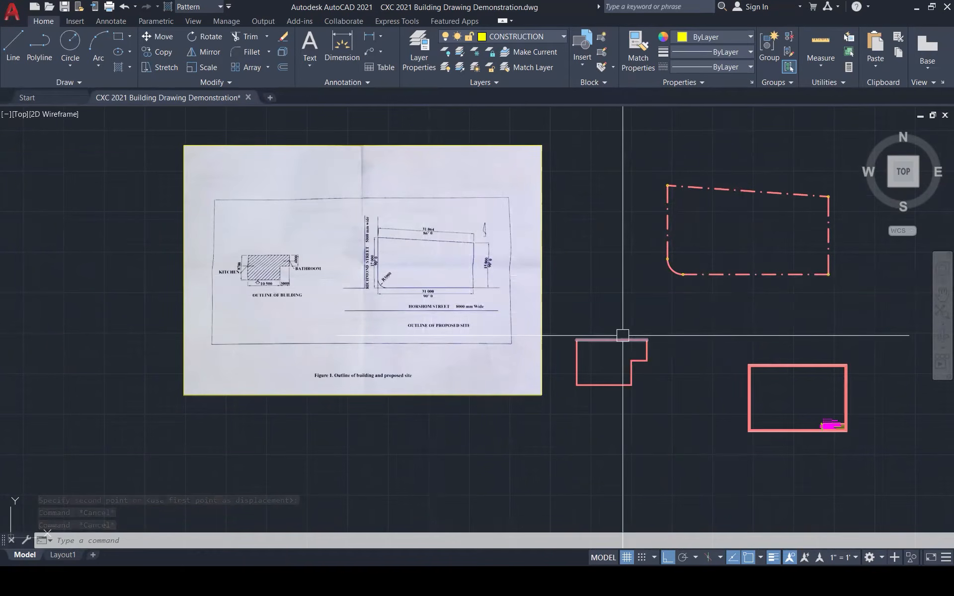
- Hatch the inside of the L-shaped building outline with the ANSI31 pattern at scale 100
text(h)
key(Return)
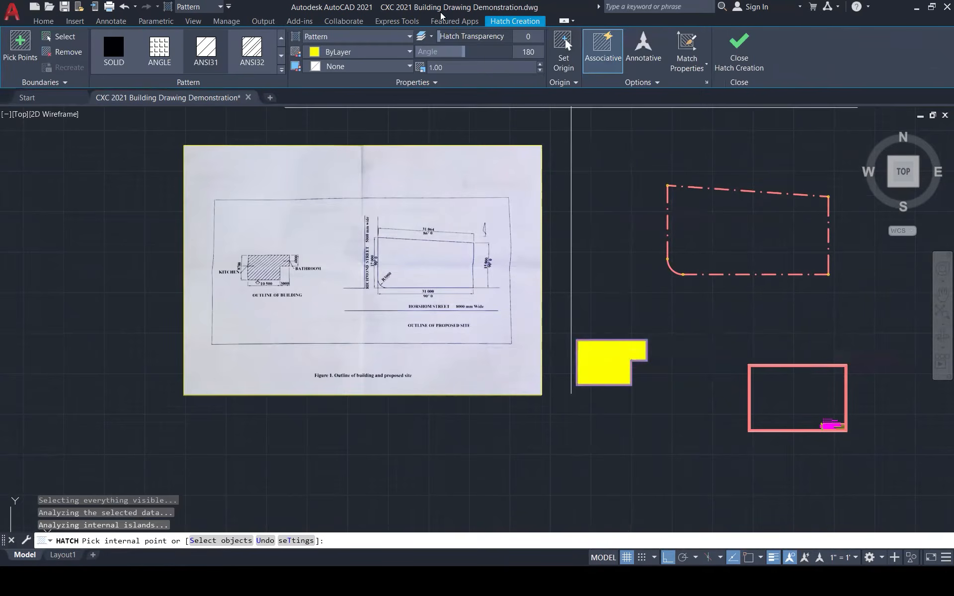
click(213, 53)
click(445, 67)
text(100)
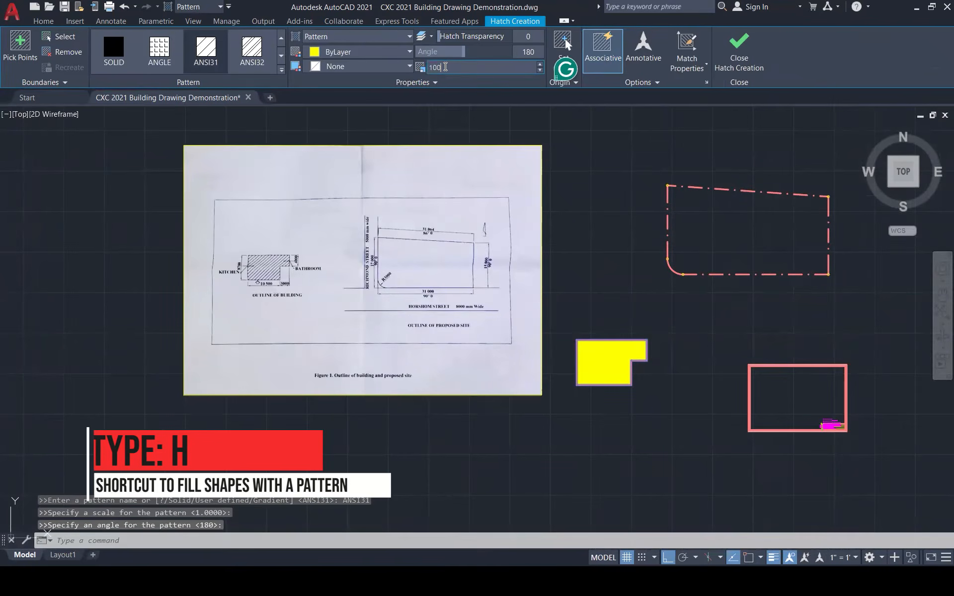
key(Return)
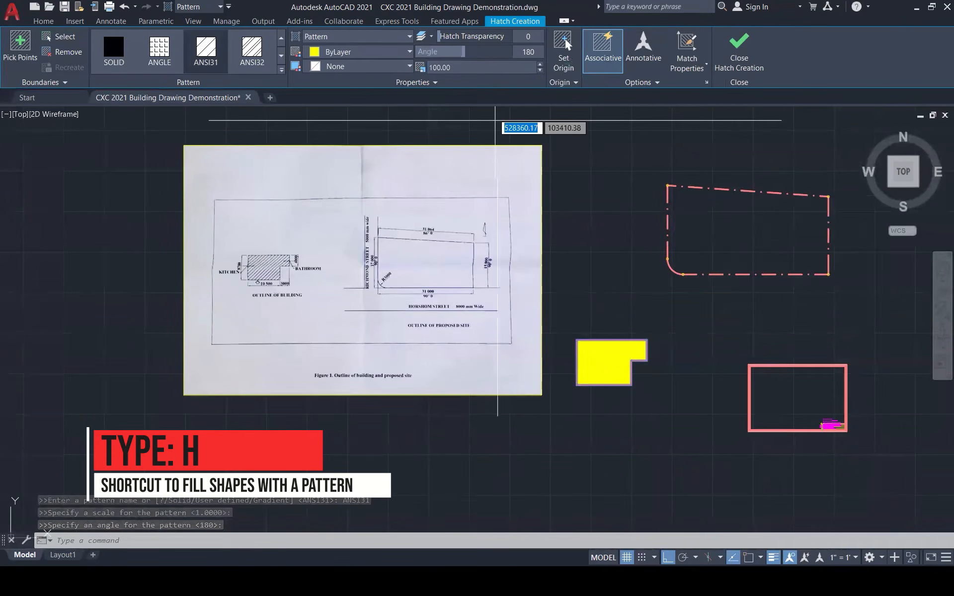
key(Escape)
- Edit the building hatch, keeping the ANSI31 pattern and setting its scale to 2000
click(605, 364)
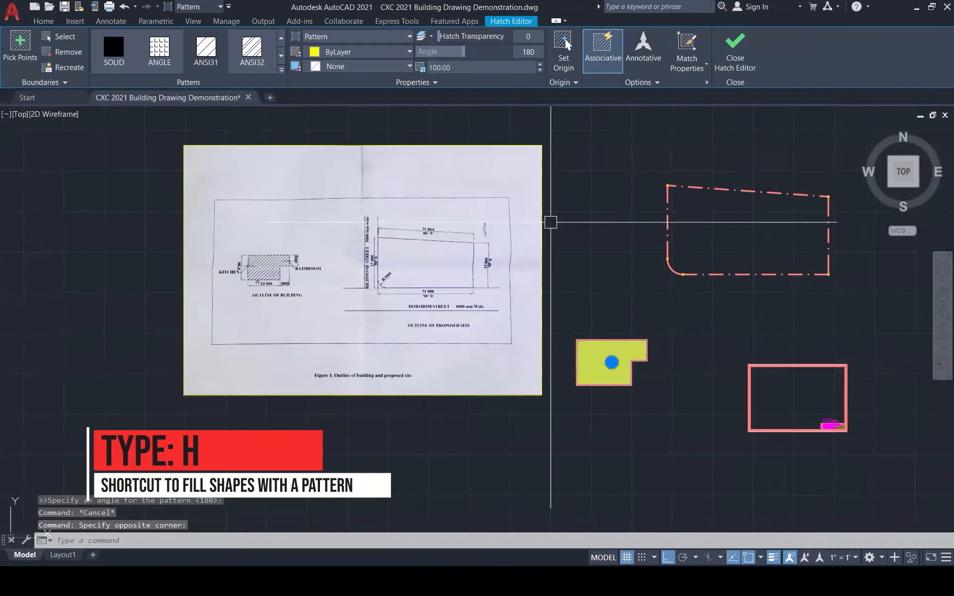
click(251, 48)
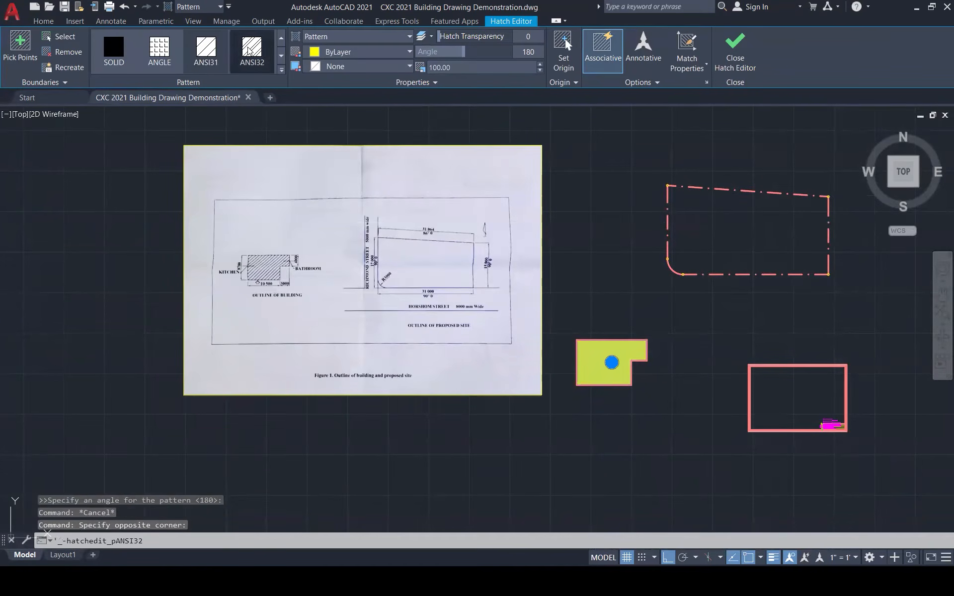
click(219, 46)
click(440, 67)
text(2000)
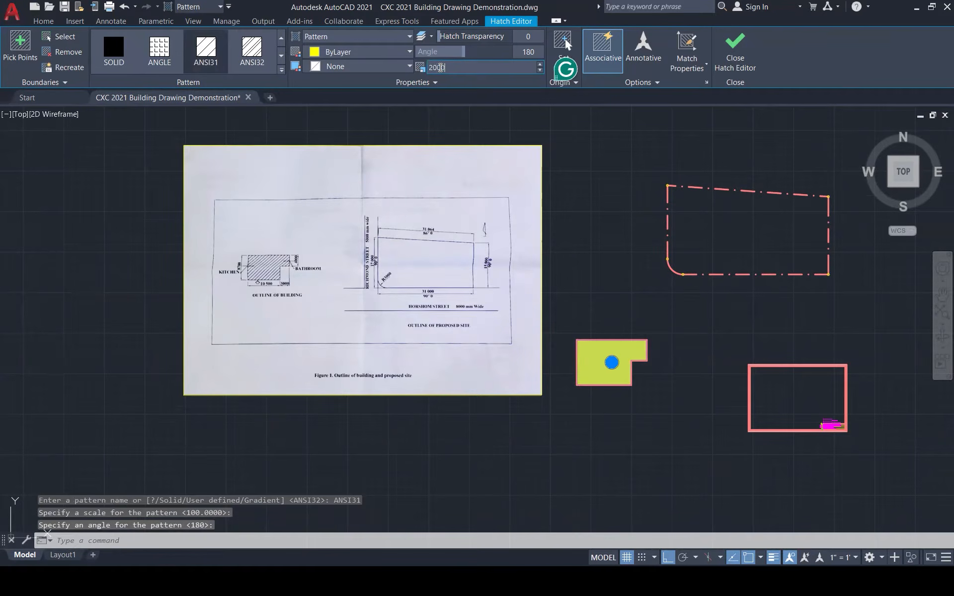
key(Return)
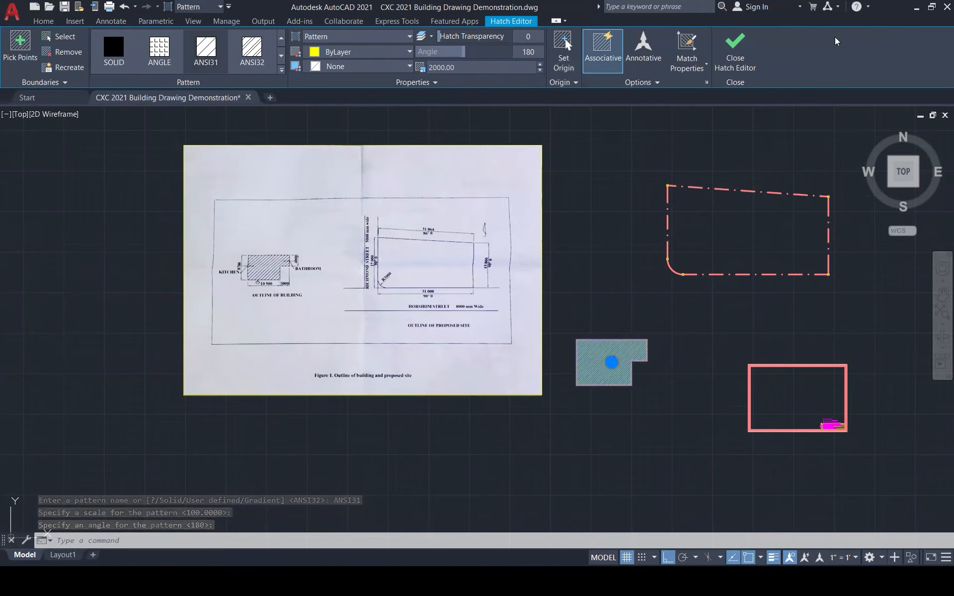
- Assign the building hatch to the HATCH layer
click(412, 81)
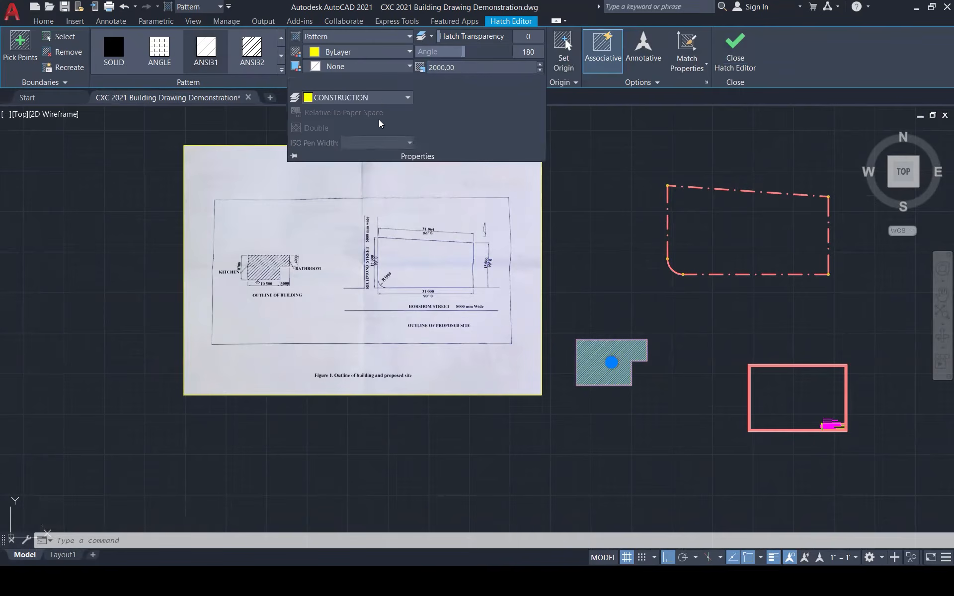
click(384, 98)
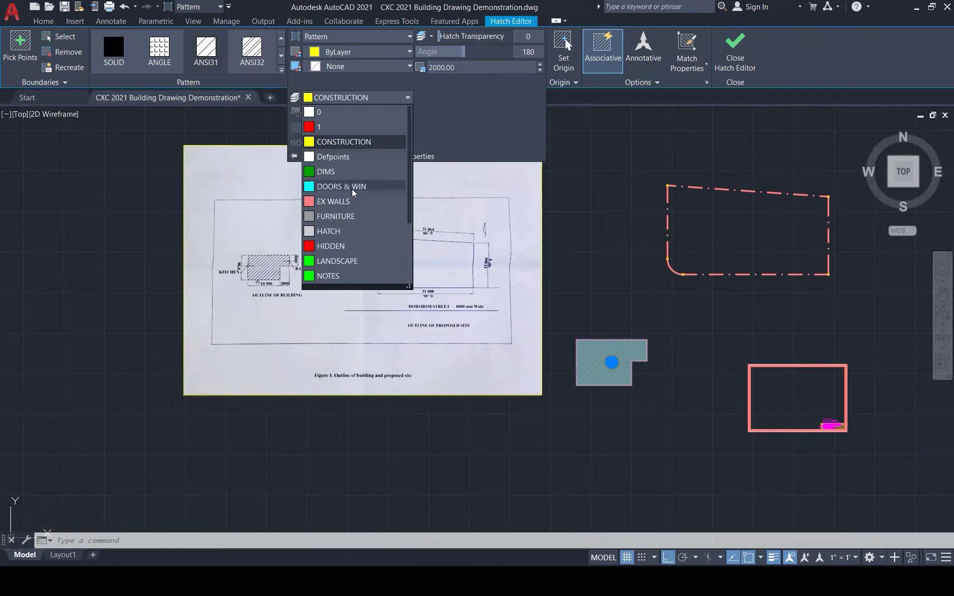
click(328, 230)
key(Escape)
scroll(666, 372, up, 8)
scroll(678, 373, down, 5)
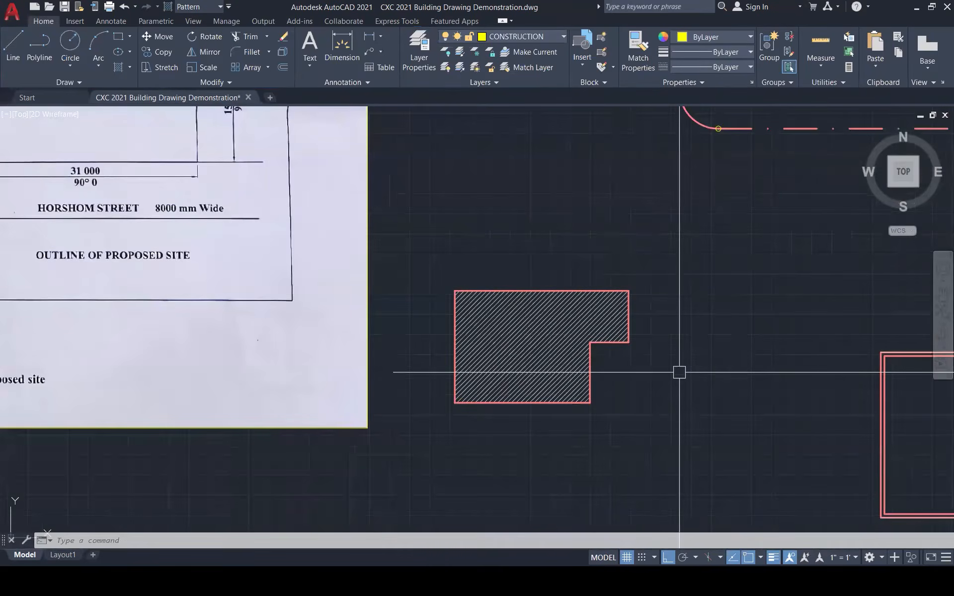
scroll(677, 374, down, 3)
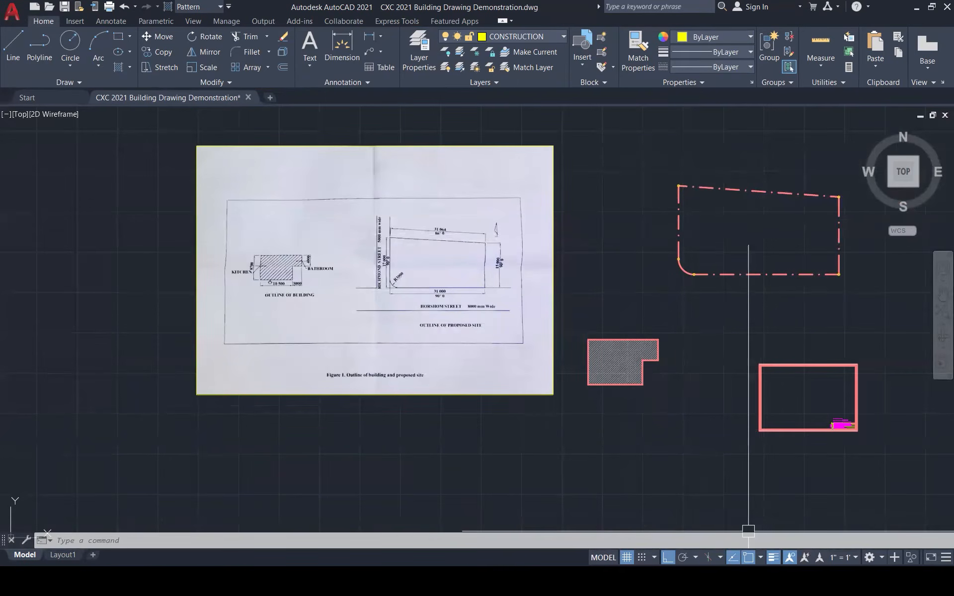
- Switch to the CXC Pass Paper 2021 (2).jpg image in Photos and read the setback specifications for the site plan
mouse_move(748, 580)
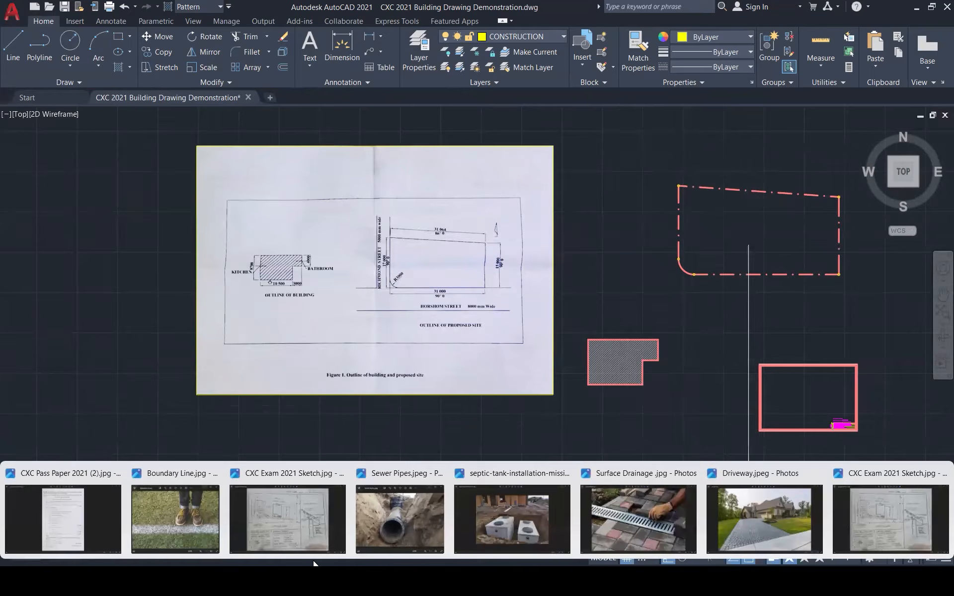
click(82, 531)
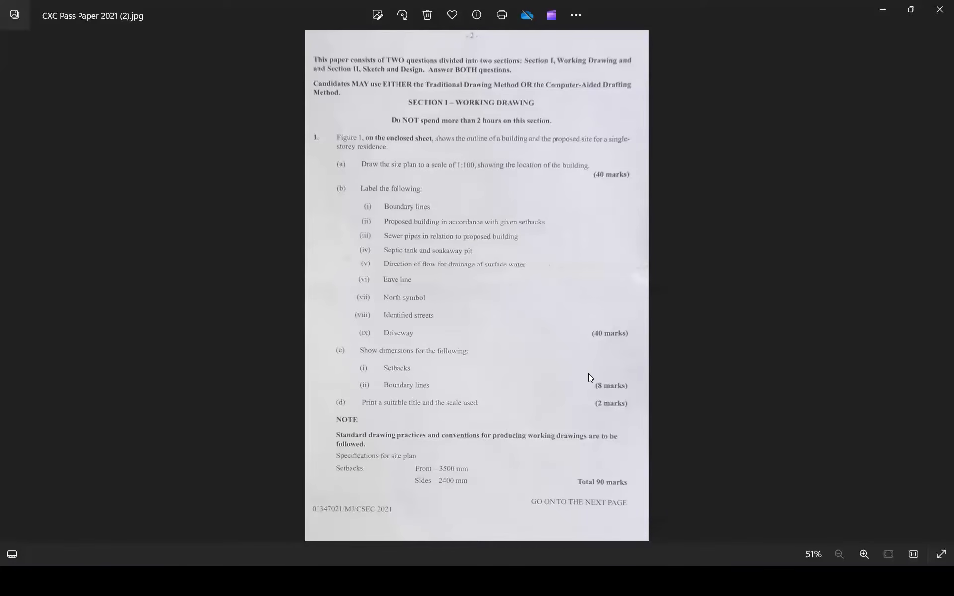
scroll(460, 487, up, 6)
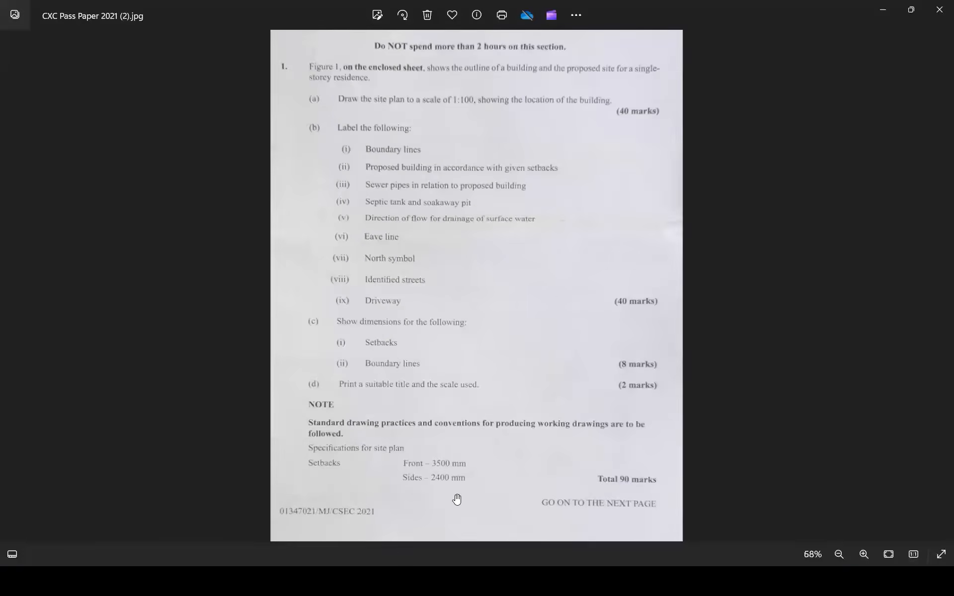
scroll(383, 485, up, 1)
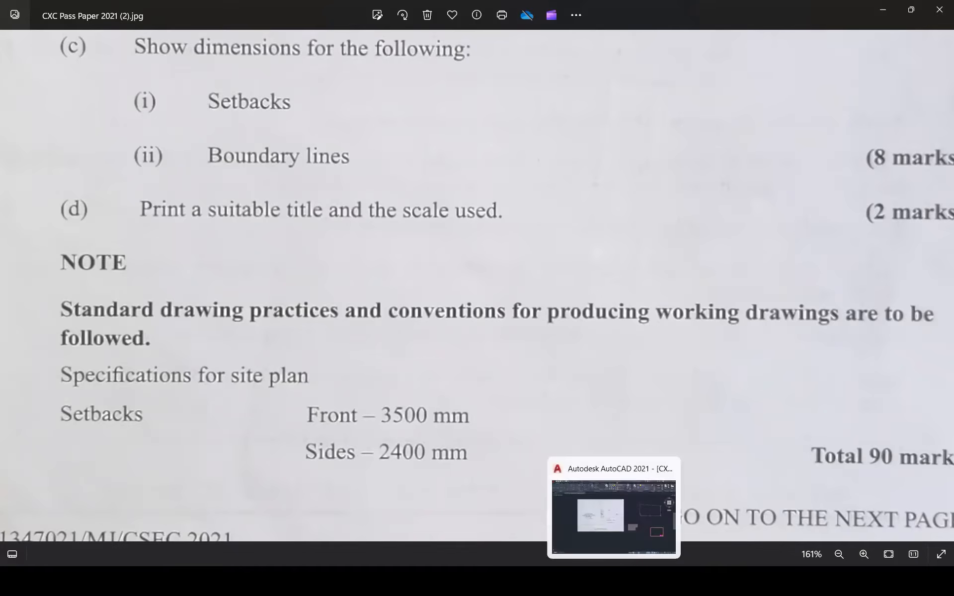
- Return to the AutoCAD drawing, select the site's lower boundary line and compare it with the Horshom Street side in the reference image
click(614, 581)
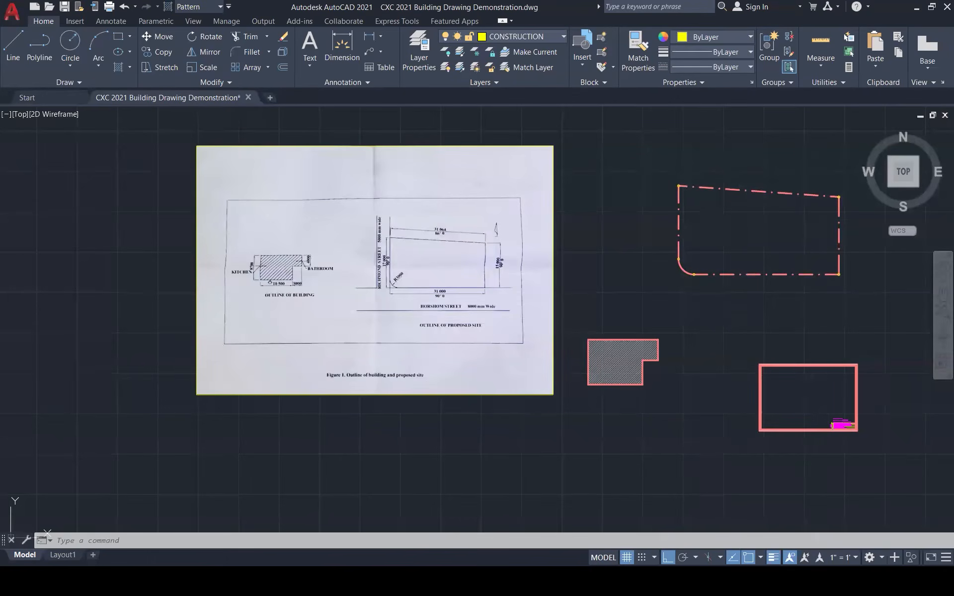
click(795, 273)
scroll(835, 268, up, 4)
scroll(835, 269, down, 4)
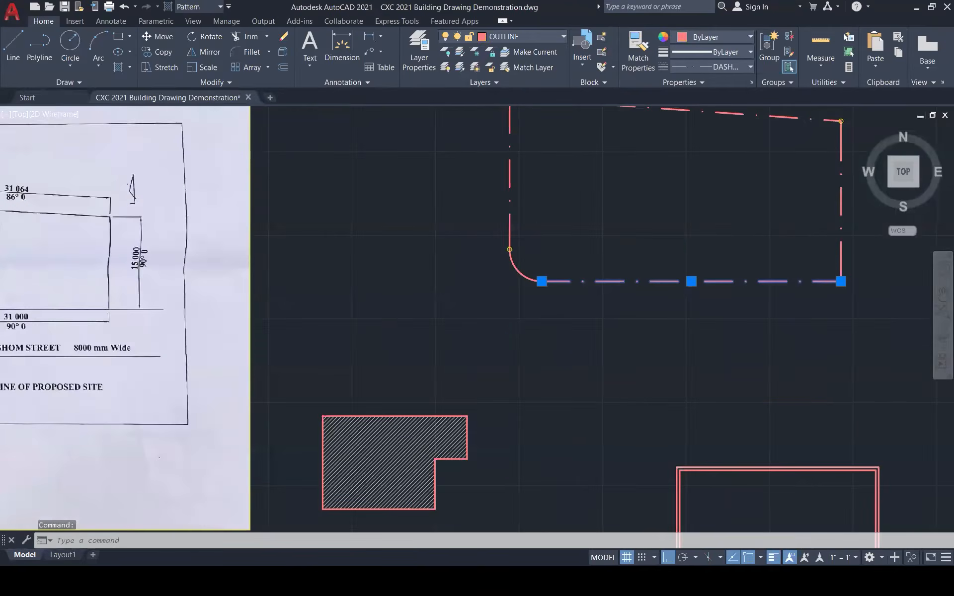
scroll(462, 284, up, 5)
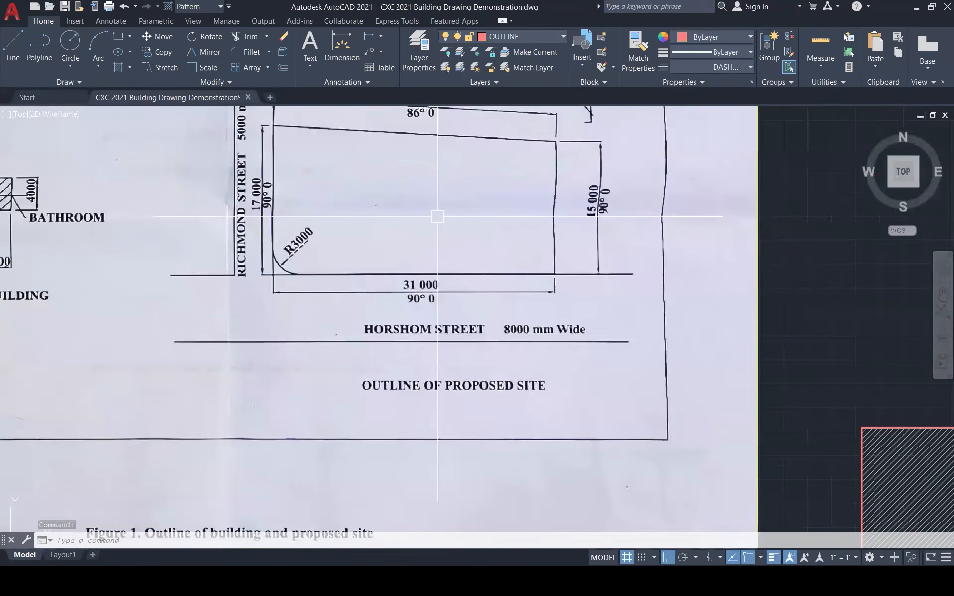
- Study the proposed site outline in the reference image to see where the front, side and rear setback lines run
scroll(578, 348, down, 1)
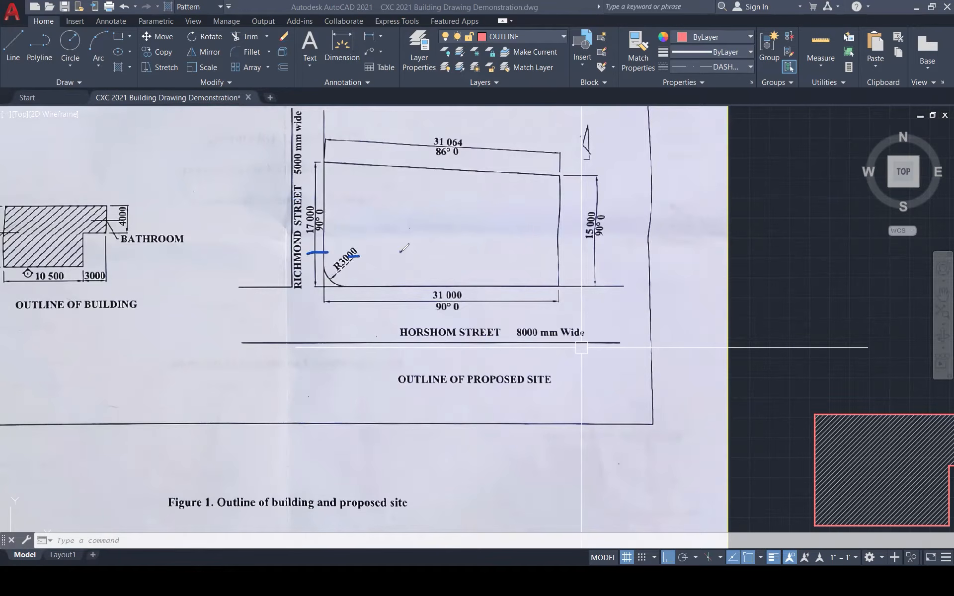
drag(532, 263, 594, 262)
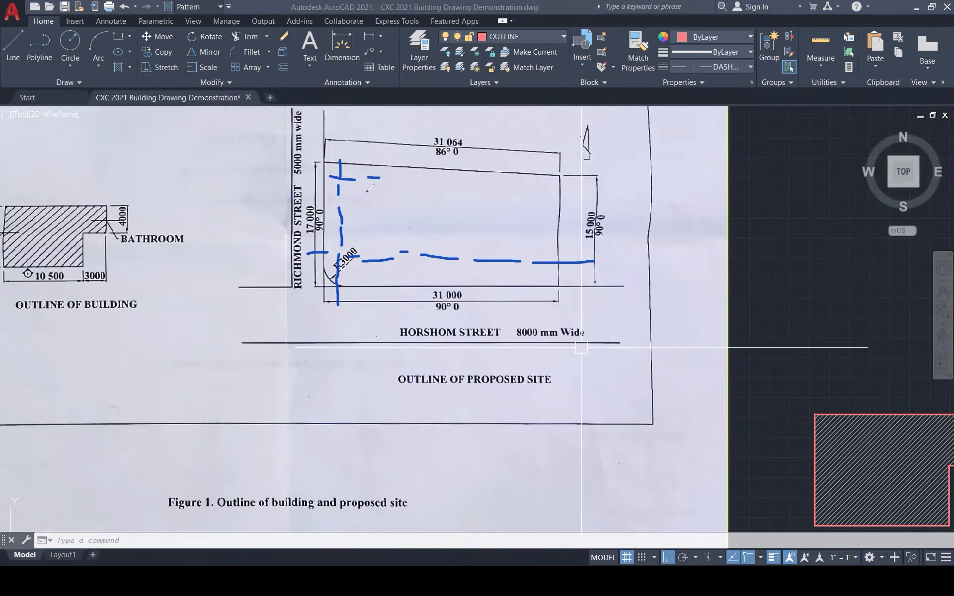
drag(443, 180, 595, 188)
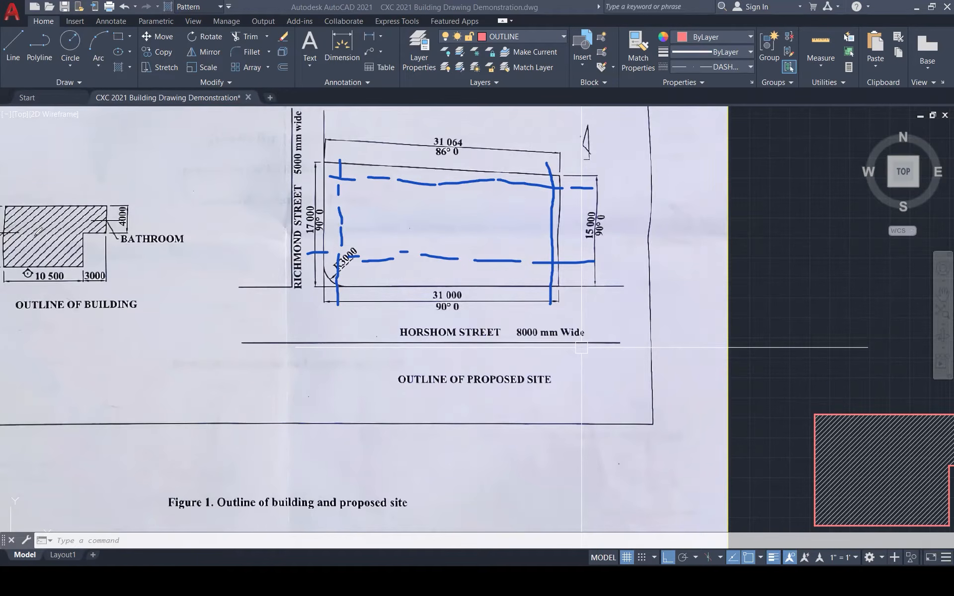
drag(339, 255, 600, 260)
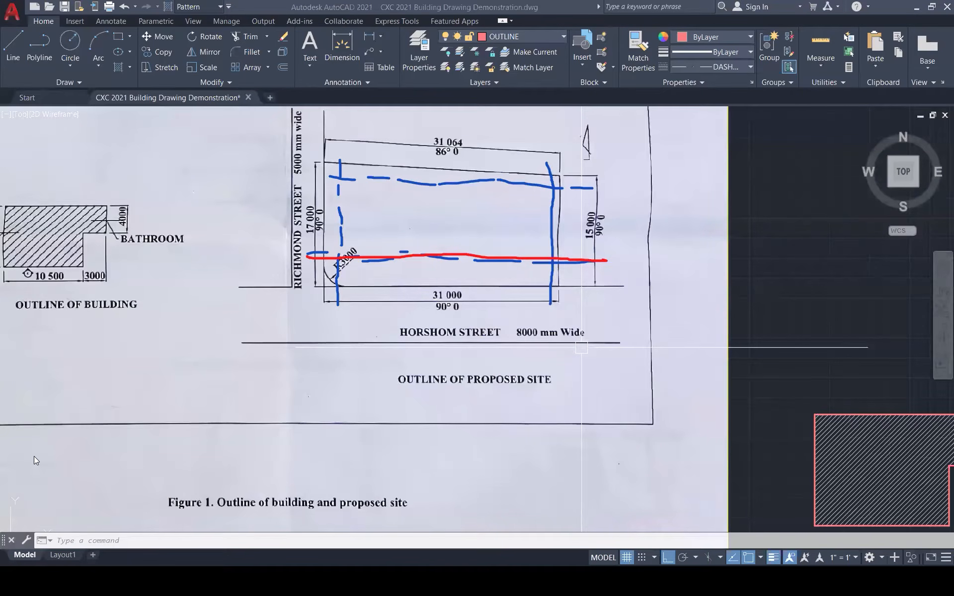
scroll(305, 374, down, 6)
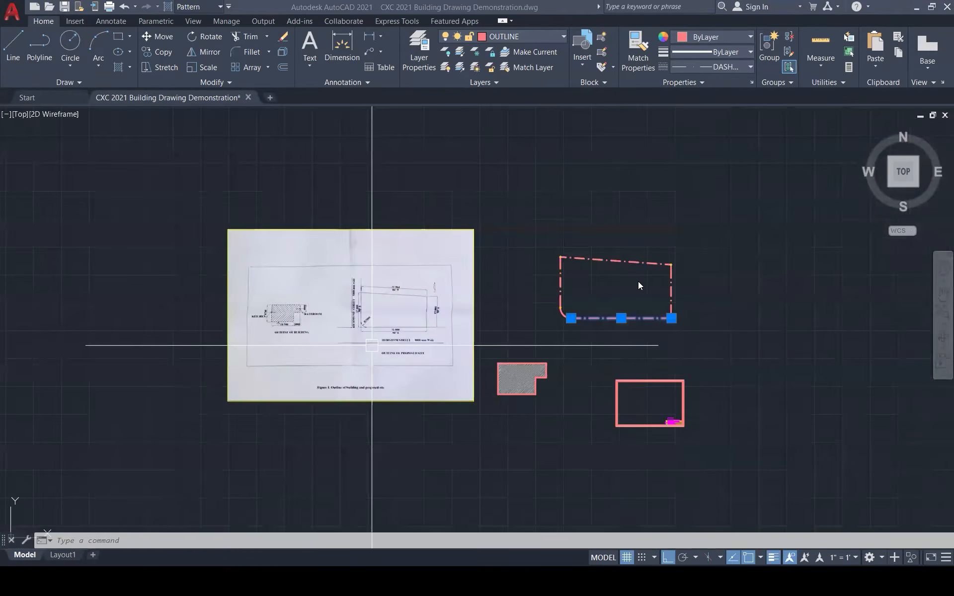
- Offset the site's lower boundary line 3500 mm into the site for the front setback
scroll(646, 308, up, 6)
key(Escape)
key(Escape)
key(Escape)
key(Escape)
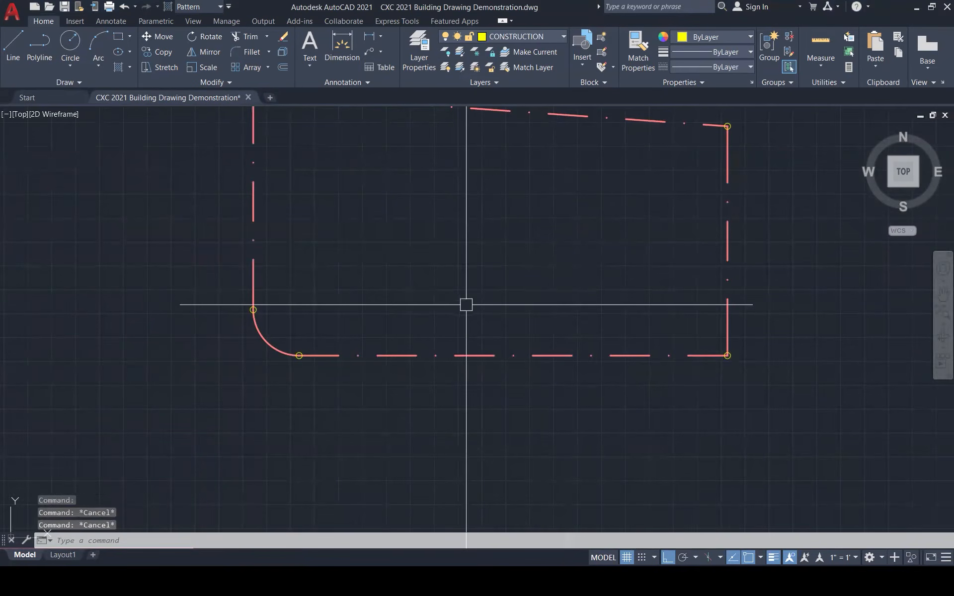
text(o)
key(Return)
text(250)
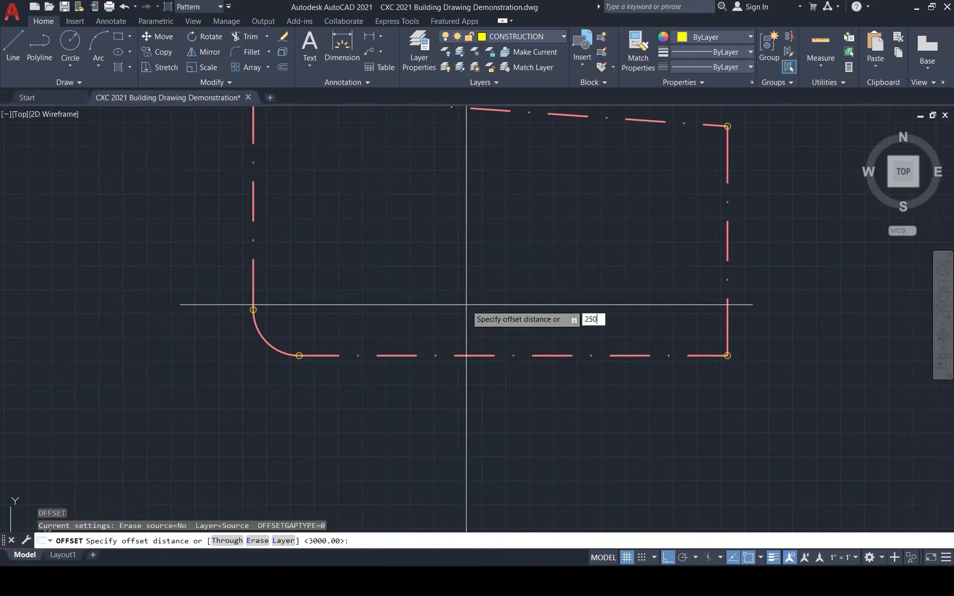
key(BackSpace)
key(BackSpace)
key(BackSpace)
text(3500)
key(Return)
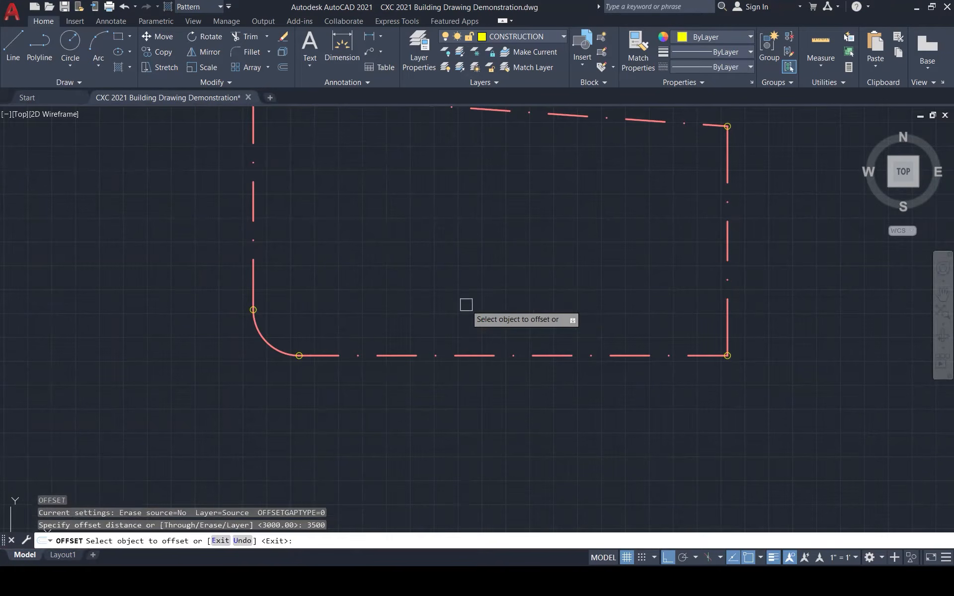
click(474, 355)
click(472, 320)
key(Escape)
key(Escape)
- Stretch both ends of the front setback line outward past the site's left and right boundaries
click(340, 306)
click(299, 302)
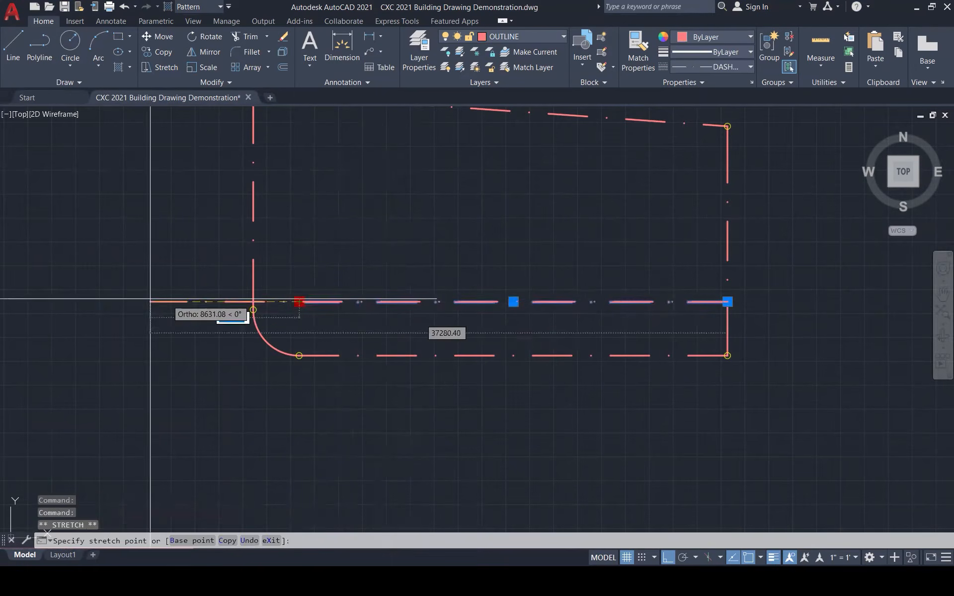
click(71, 302)
click(728, 301)
click(825, 302)
key(Escape)
- Offset the right, left and upper boundary lines 2400 mm into the site
text(o)
key(Return)
text(2400)
key(Return)
click(727, 233)
click(706, 228)
click(254, 207)
click(319, 217)
scroll(367, 281, down, 3)
click(384, 211)
click(384, 263)
key(Escape)
- Stretch the left setback line down past the lower boundary and the right one past both the upper and lower boundaries
click(325, 270)
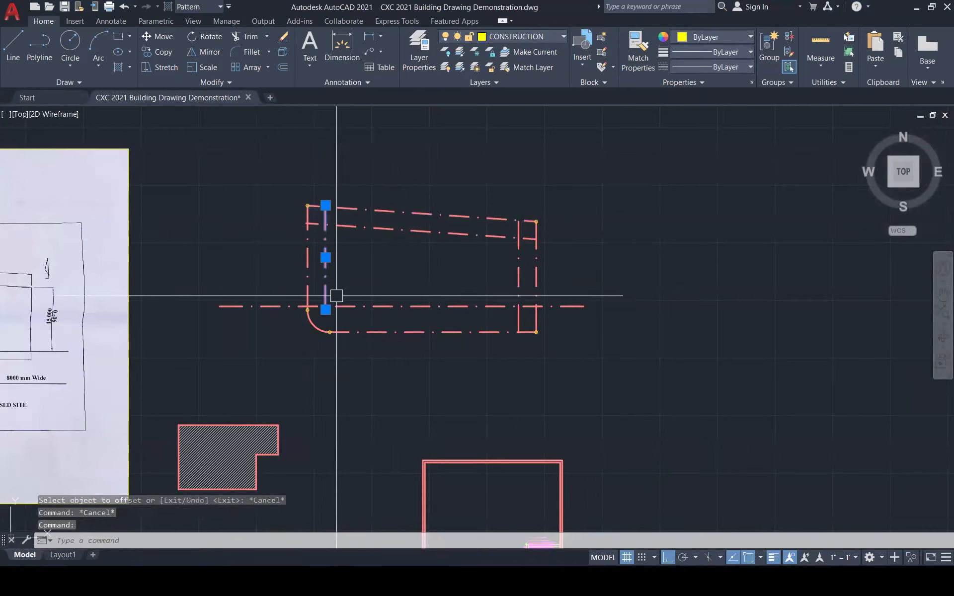
click(326, 309)
click(325, 379)
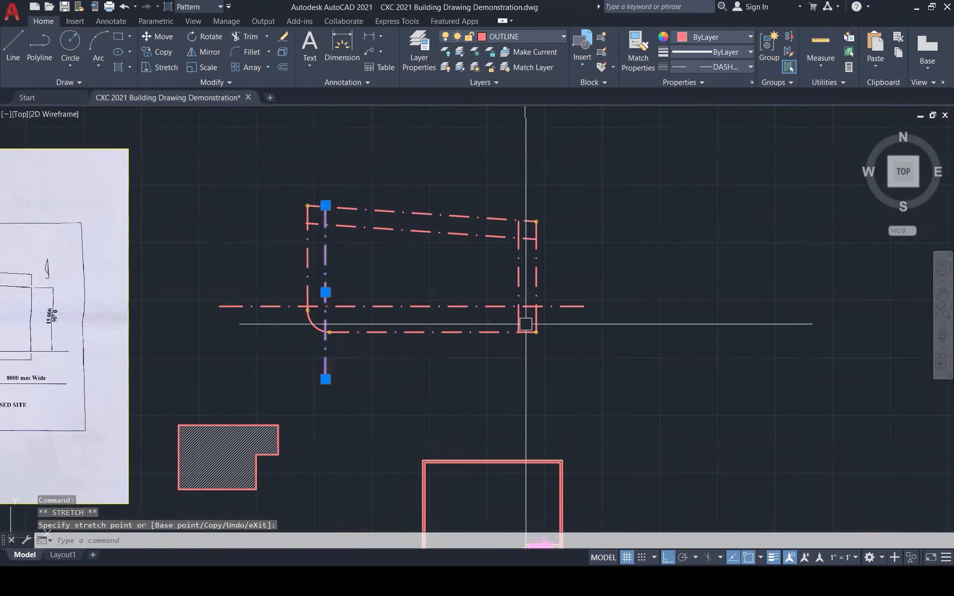
click(520, 266)
click(518, 221)
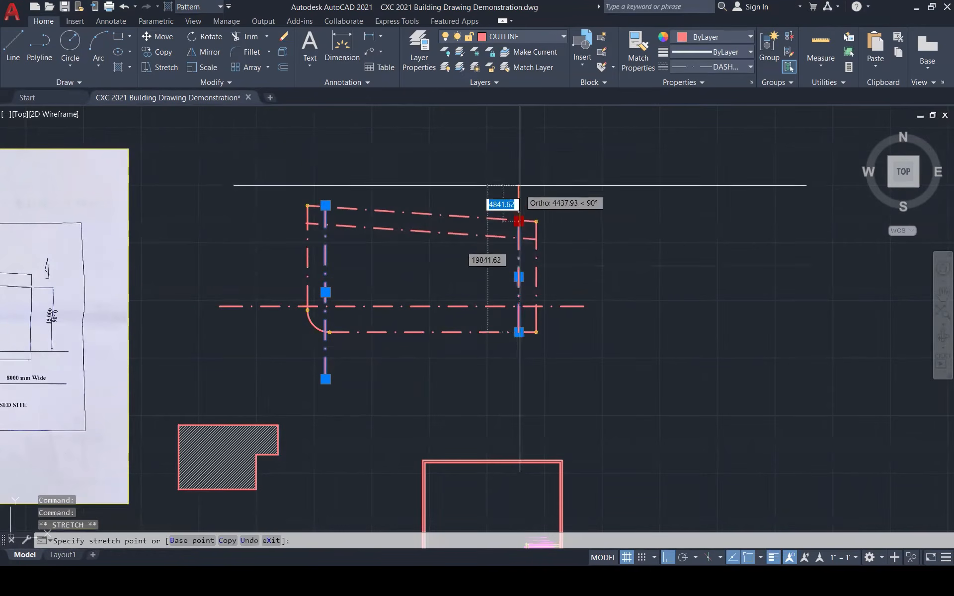
click(520, 177)
click(518, 332)
click(518, 371)
key(Escape)
key(Escape)
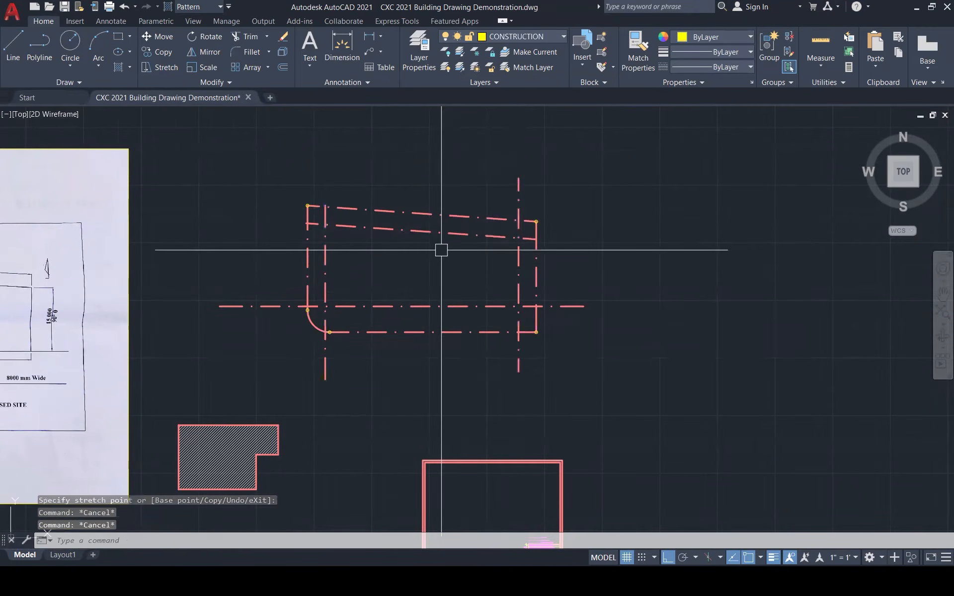
- Assign the four setback lines to the HIDDEN layer and set their linetype to ByLayer
click(443, 232)
click(448, 307)
click(518, 267)
click(326, 255)
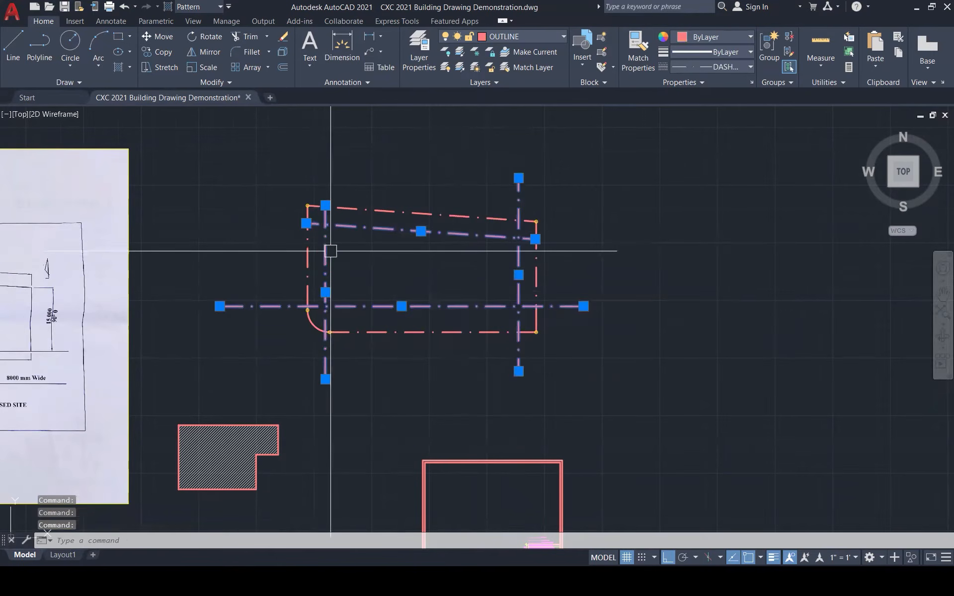
click(556, 39)
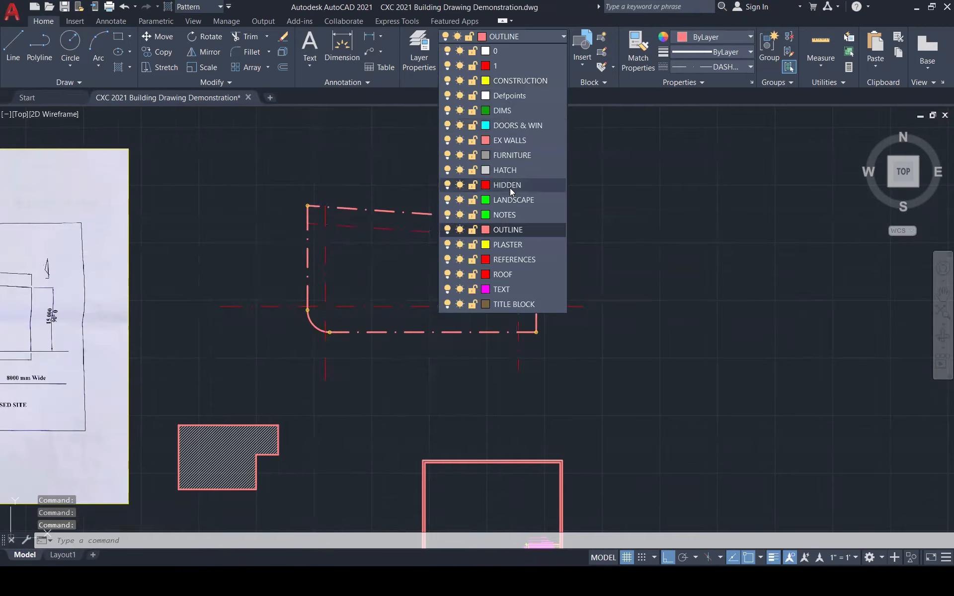
click(507, 185)
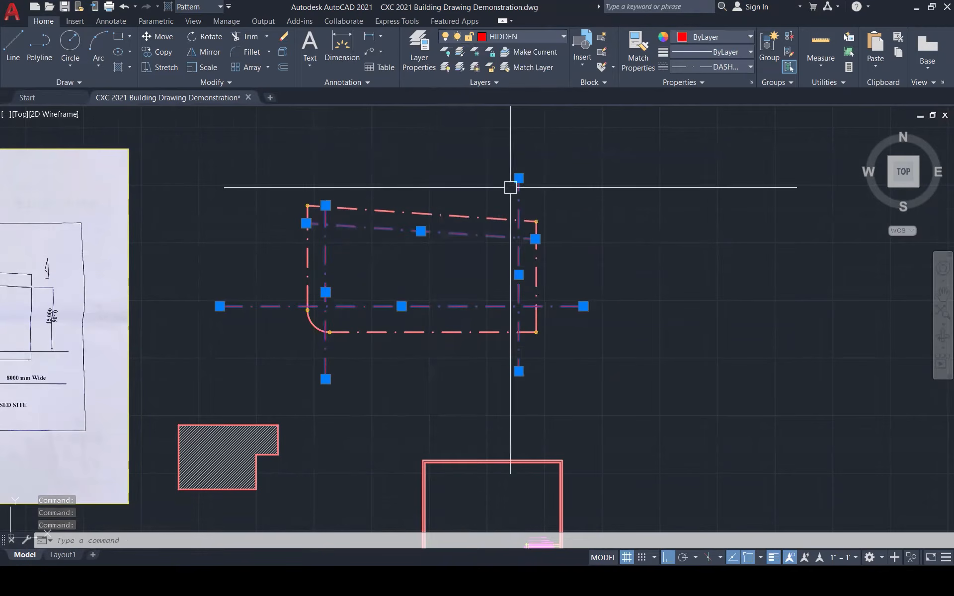
click(733, 66)
click(728, 78)
key(Escape)
- Move the hatched building, with Ortho off, inside the setback lines near the site's left and front setbacks
scroll(293, 228, up, 3)
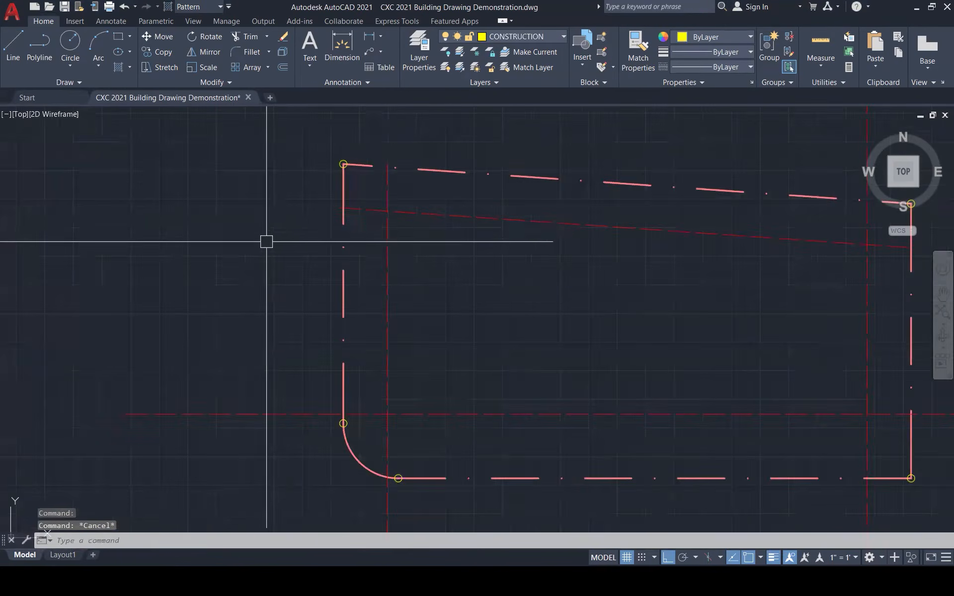
scroll(795, 288, down, 2)
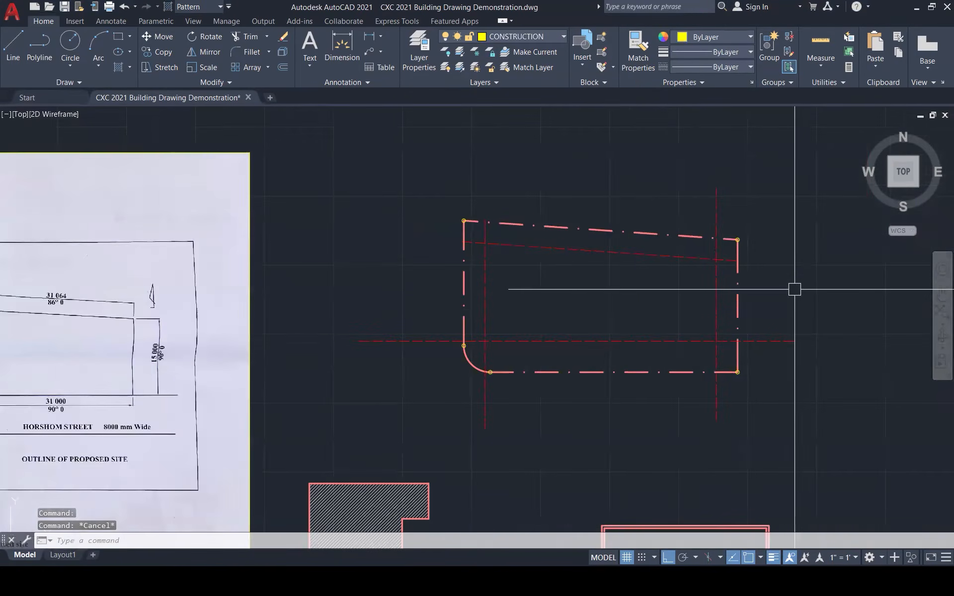
mouse_move(575, 264)
mouse_down()
mouse_move(643, 282)
mouse_move(505, 311)
mouse_move(685, 277)
mouse_move(569, 311)
mouse_move(640, 260)
mouse_up()
scroll(643, 256, down, 2)
click(438, 376)
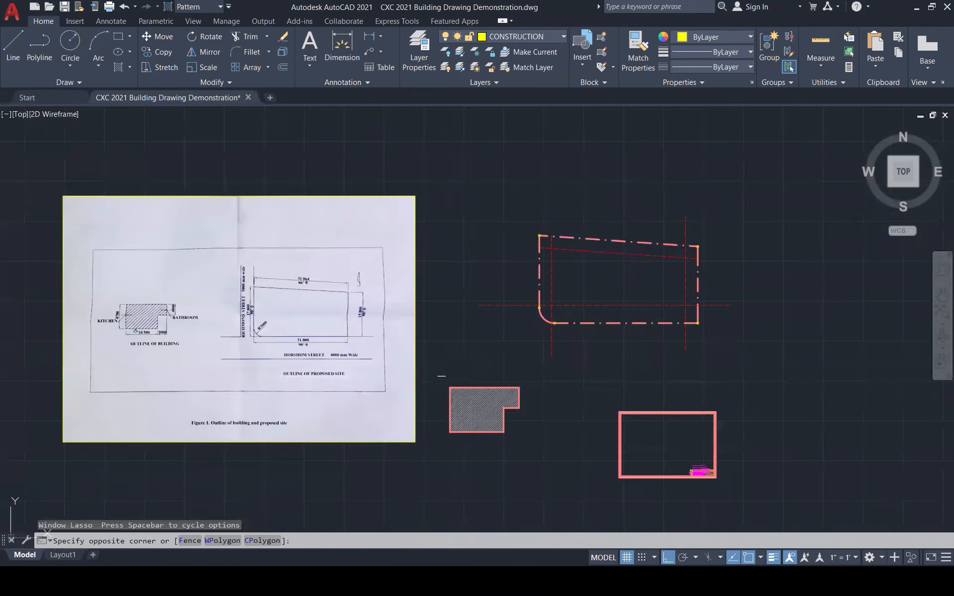
click(552, 464)
text(m)
key(Return)
click(472, 420)
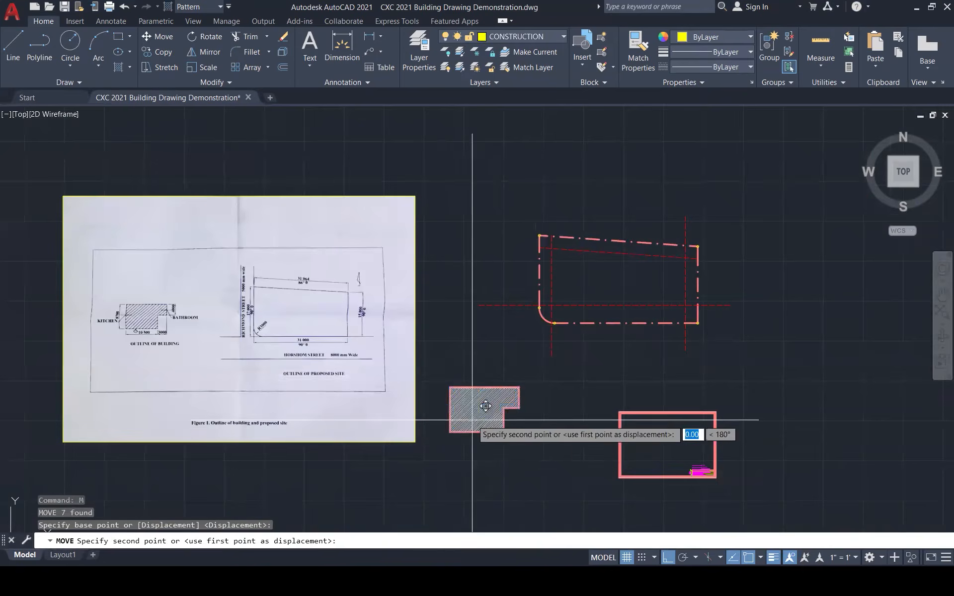
key(F8)
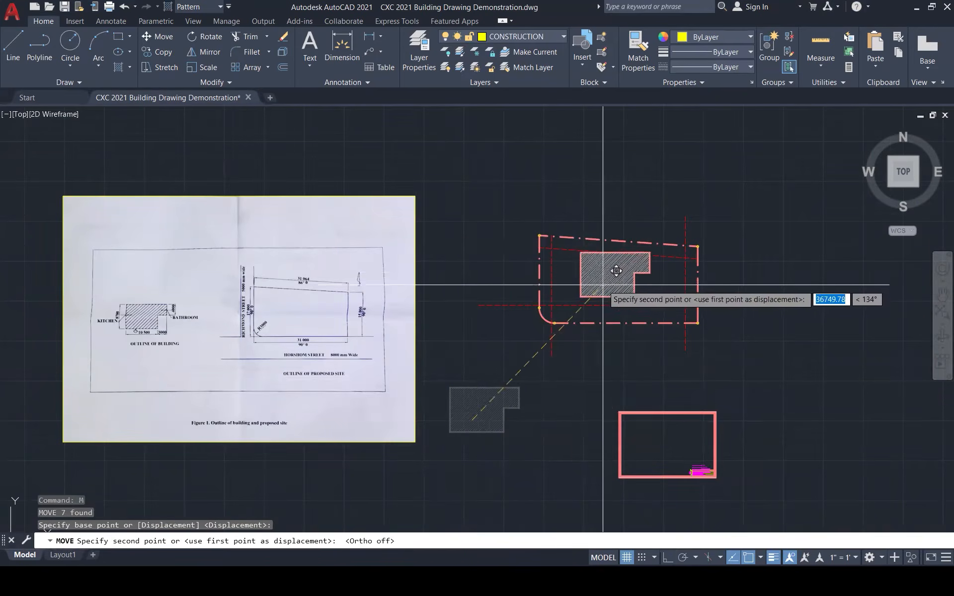
scroll(616, 271, up, 4)
scroll(574, 273, down, 3)
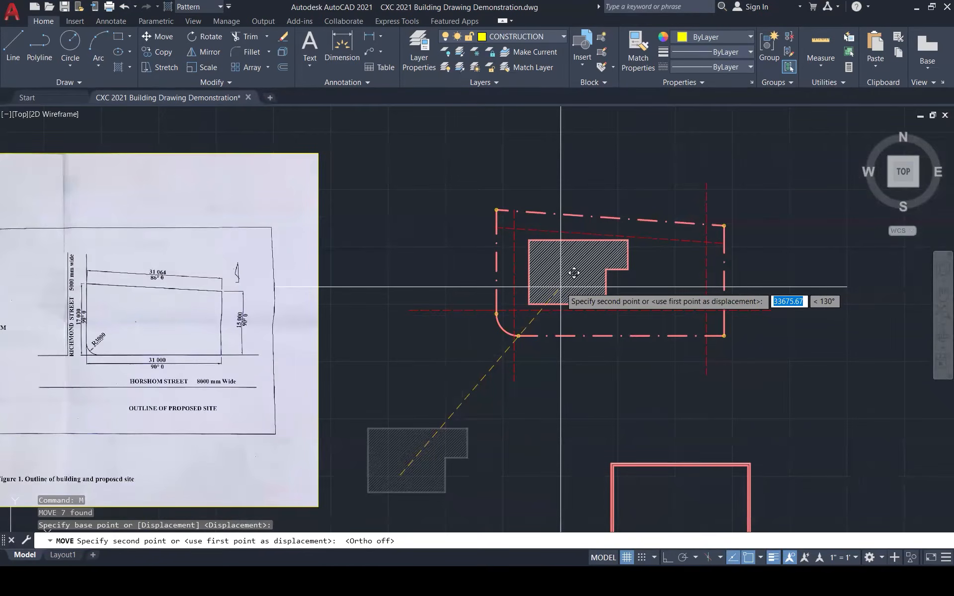
scroll(560, 287, up, 2)
scroll(560, 287, up, 2)
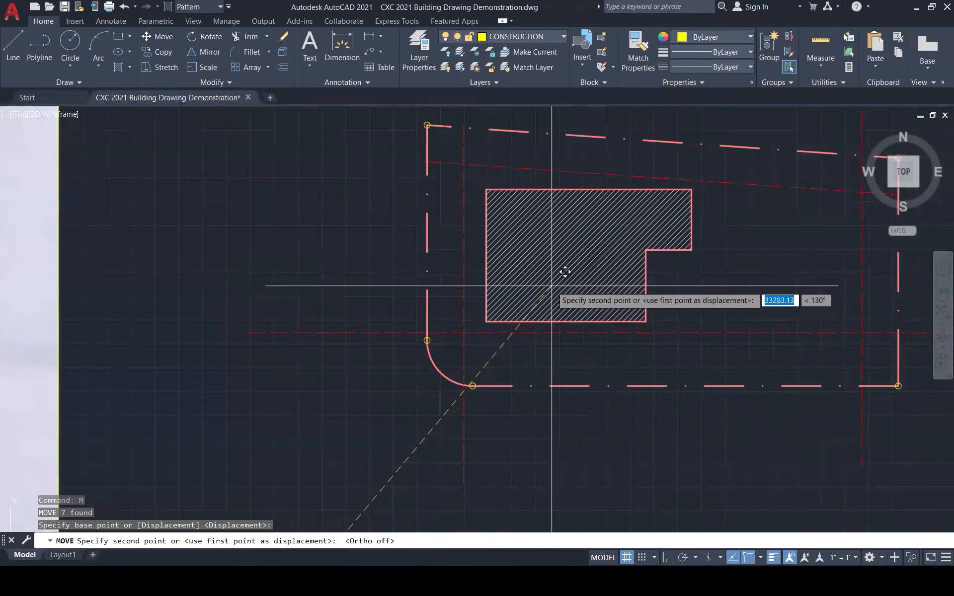
click(551, 285)
scroll(693, 281, down, 4)
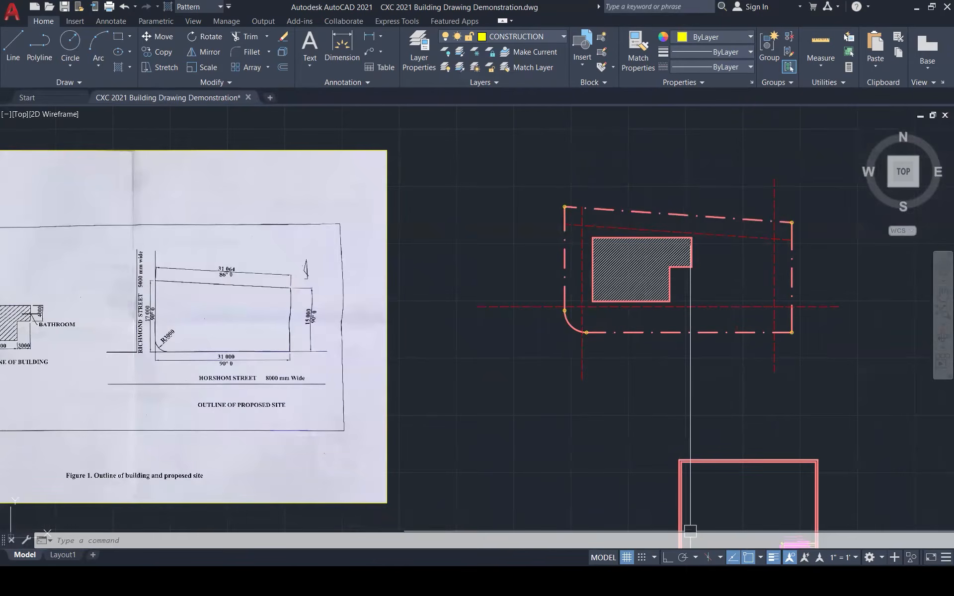
- Review the setbacks and required labels in the CXC Pass Paper 2021 (2).jpg image in Photos, and return to AutoCAD's reference image
click(60, 525)
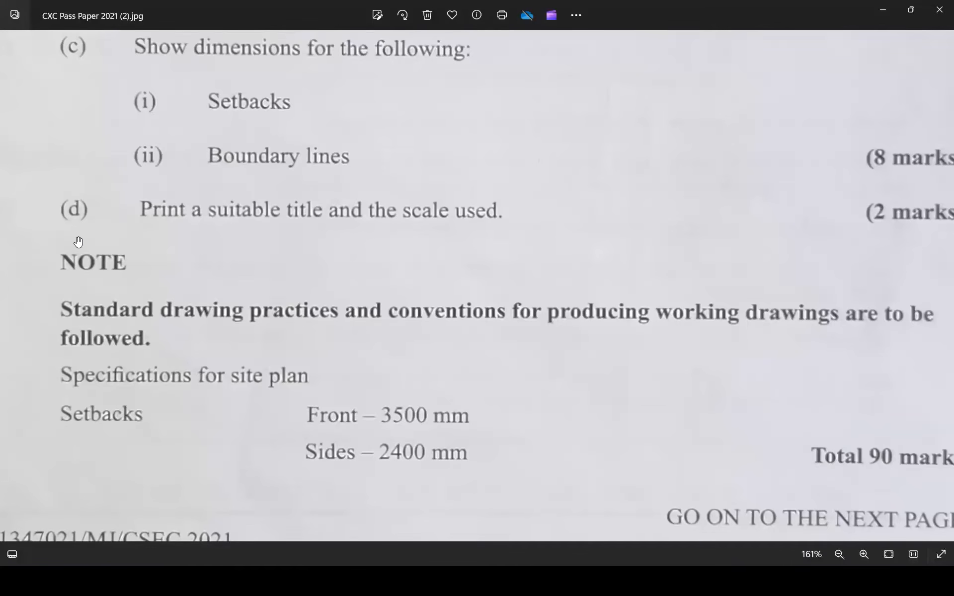
drag(465, 417, 500, 372)
drag(471, 451, 540, 392)
scroll(255, 247, down, 8)
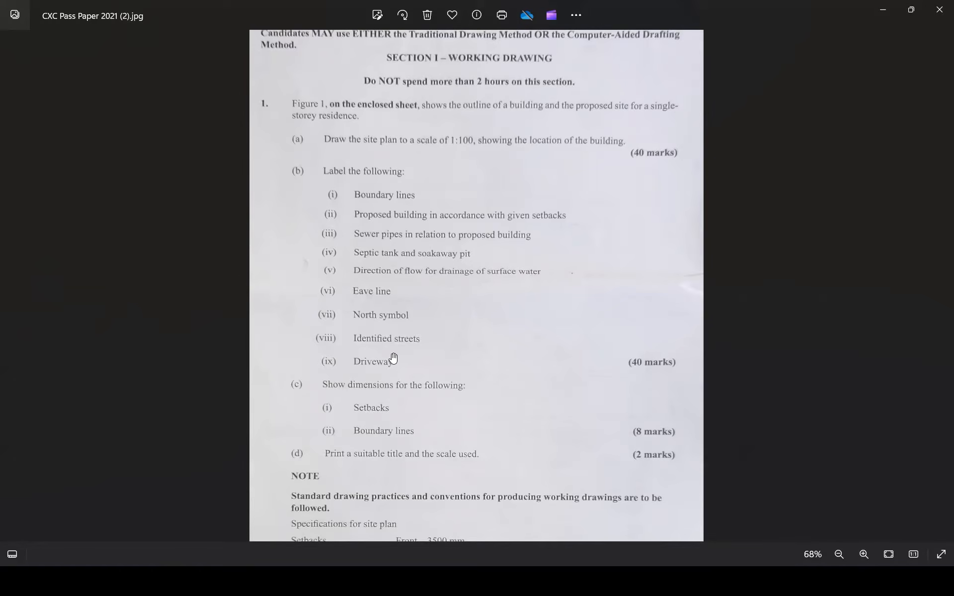
click(876, 9)
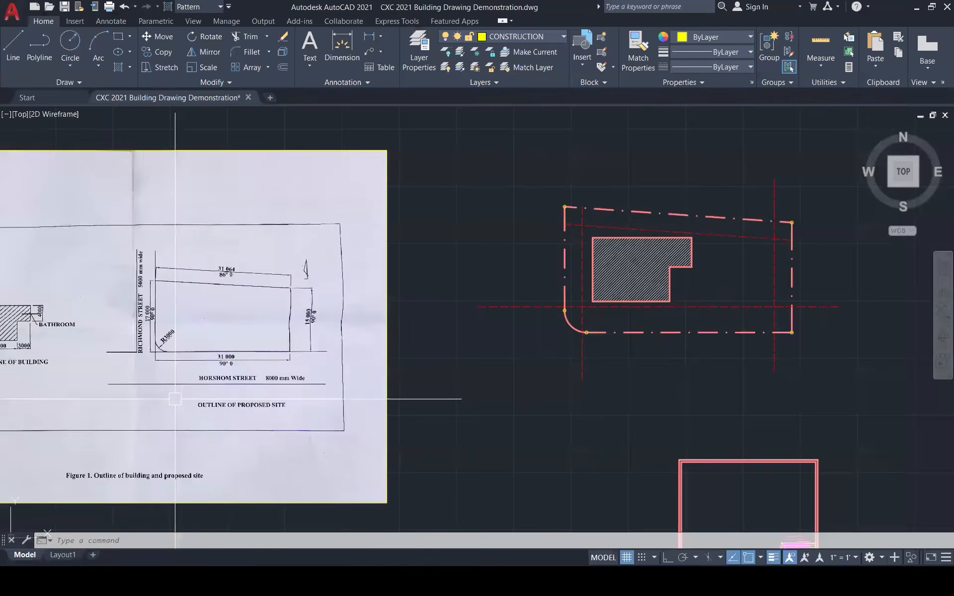
scroll(175, 399, up, 3)
scroll(413, 343, down, 2)
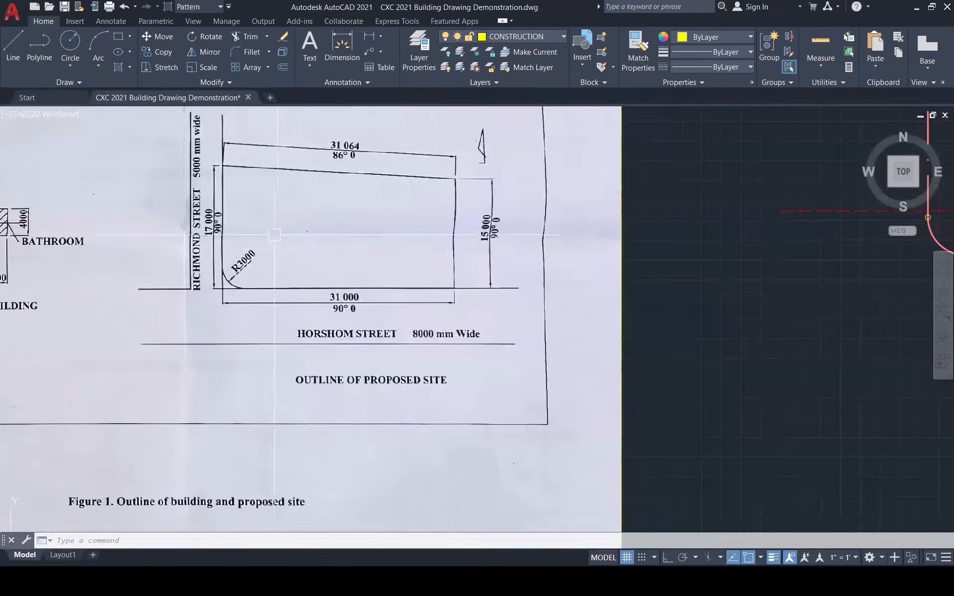
- Draw a vertical driveway edge line, with Ortho on, from just right of the building down past the lower boundary
scroll(172, 288, down, 2)
scroll(802, 226, up, 2)
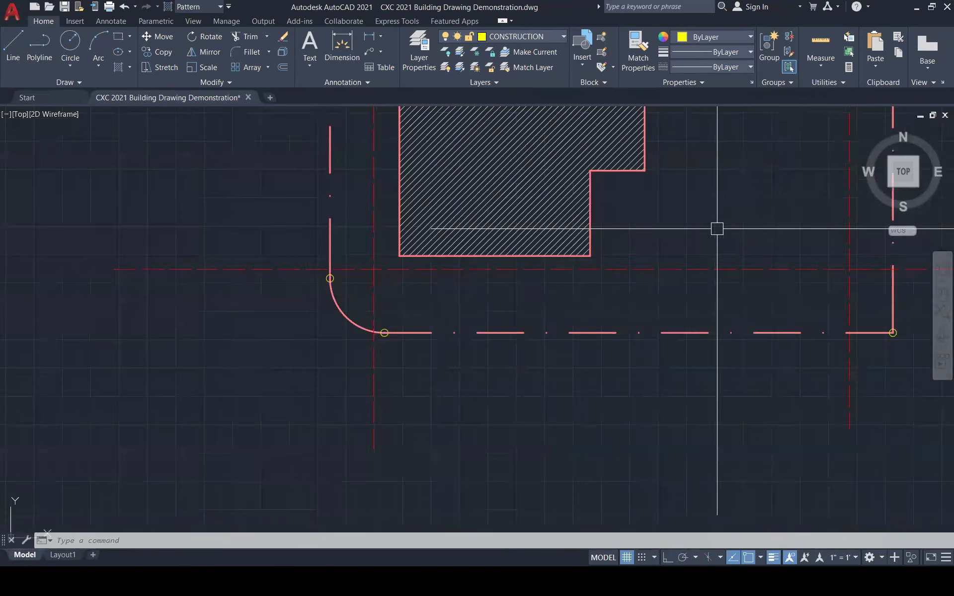
scroll(717, 228, down, 2)
key(Escape)
key(Escape)
text(l)
key(Return)
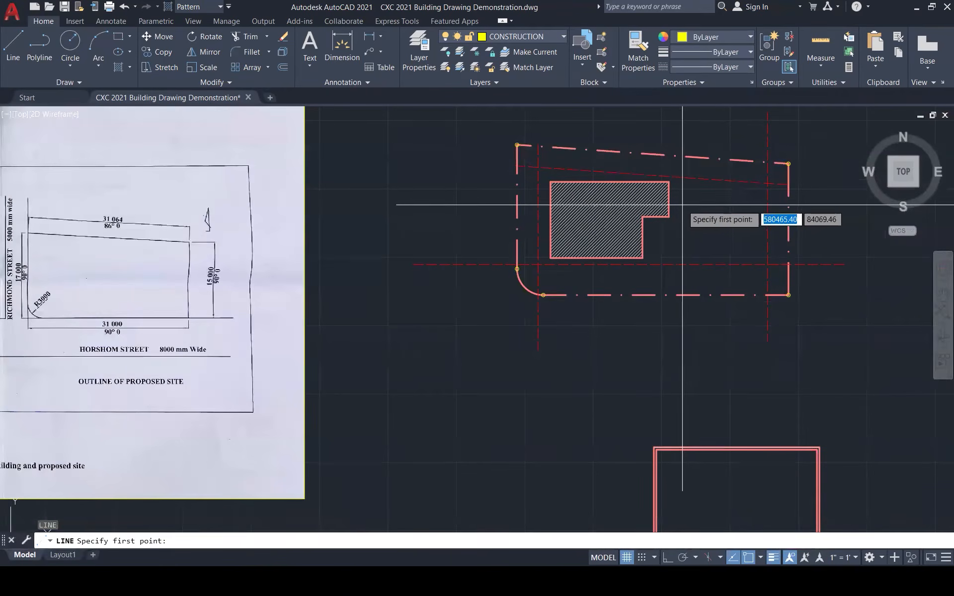
click(677, 197)
key(F8)
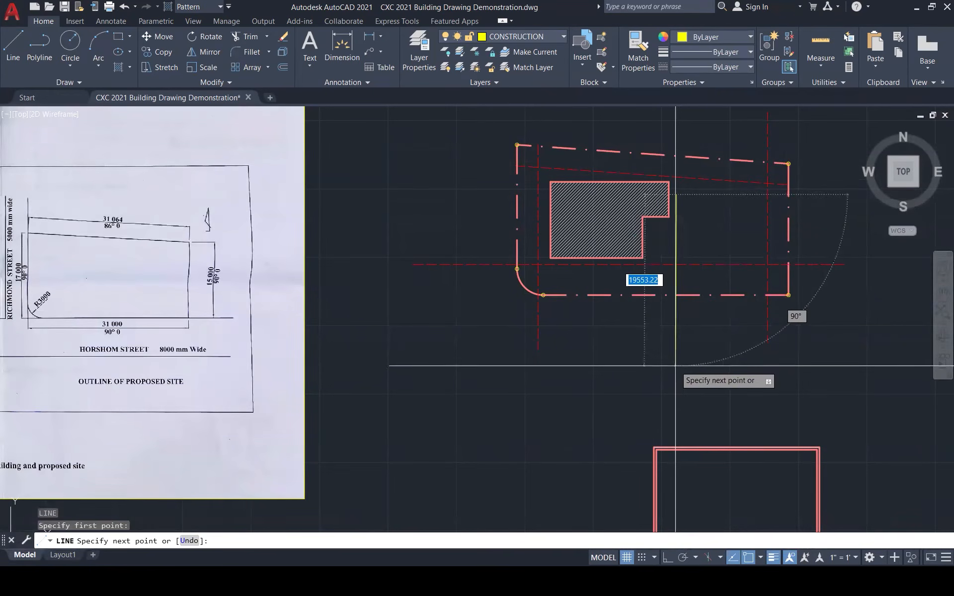
click(676, 356)
key(Escape)
- Offset the driveway edge line 4000 mm to the right for the driveway's other edge
text(o)
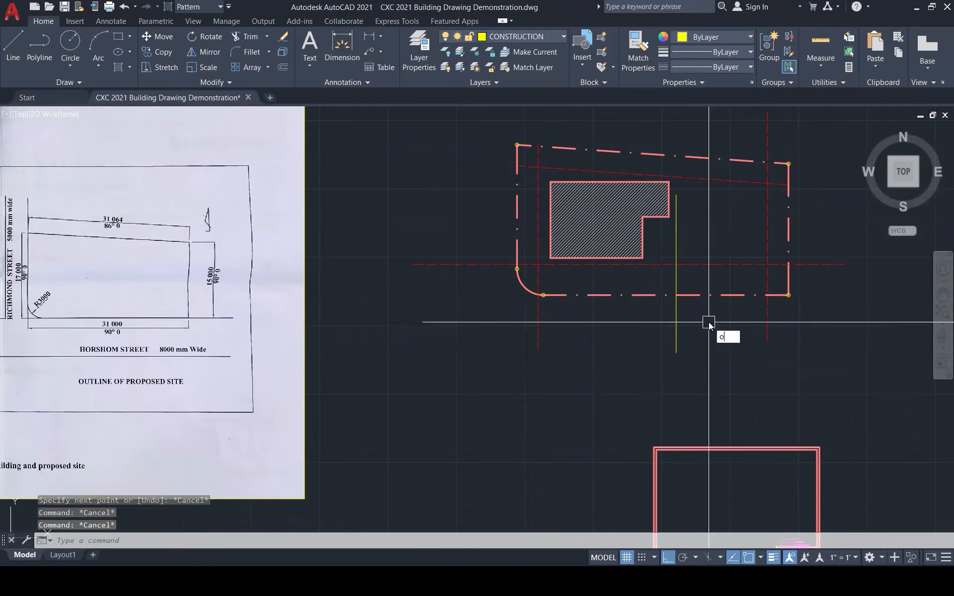
key(Return)
text(4000)
key(Return)
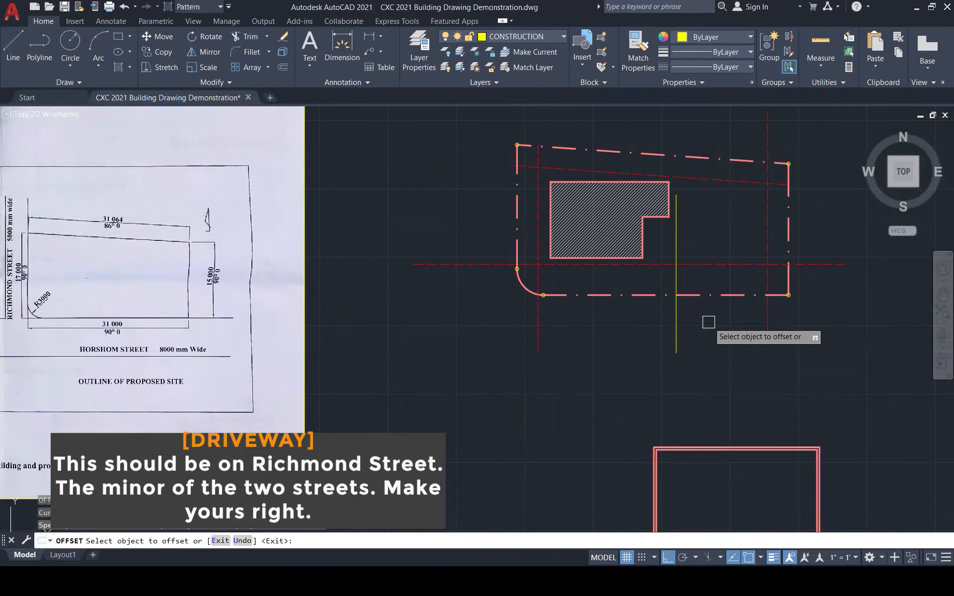
click(676, 318)
click(720, 312)
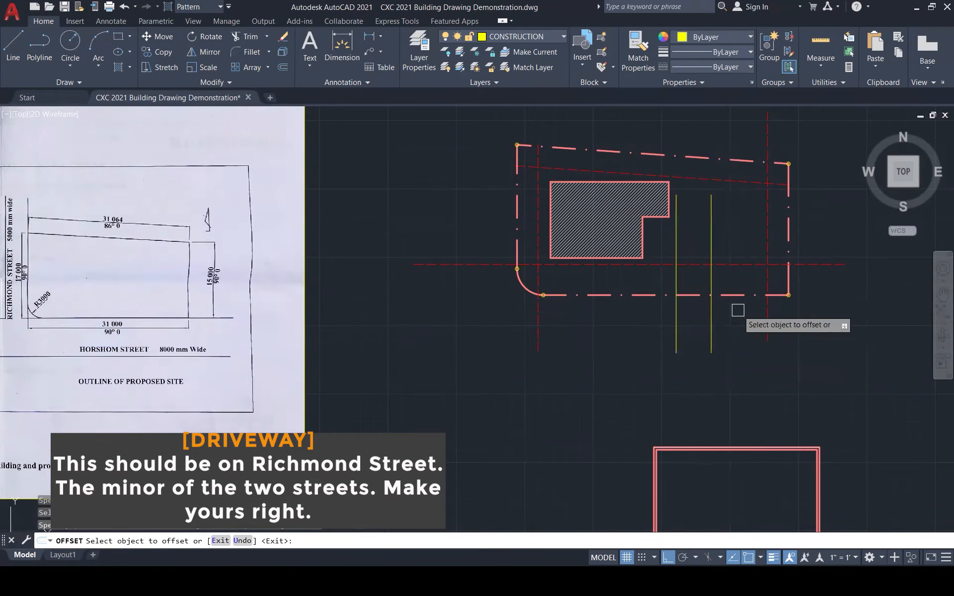
- Draw a horizontal line joining the upper ends of the two driveway edges
scroll(731, 171, up, 5)
key(Escape)
text(l)
key(Return)
click(496, 263)
click(646, 262)
key(Escape)
scroll(666, 225, down, 5)
scroll(678, 321, up, 3)
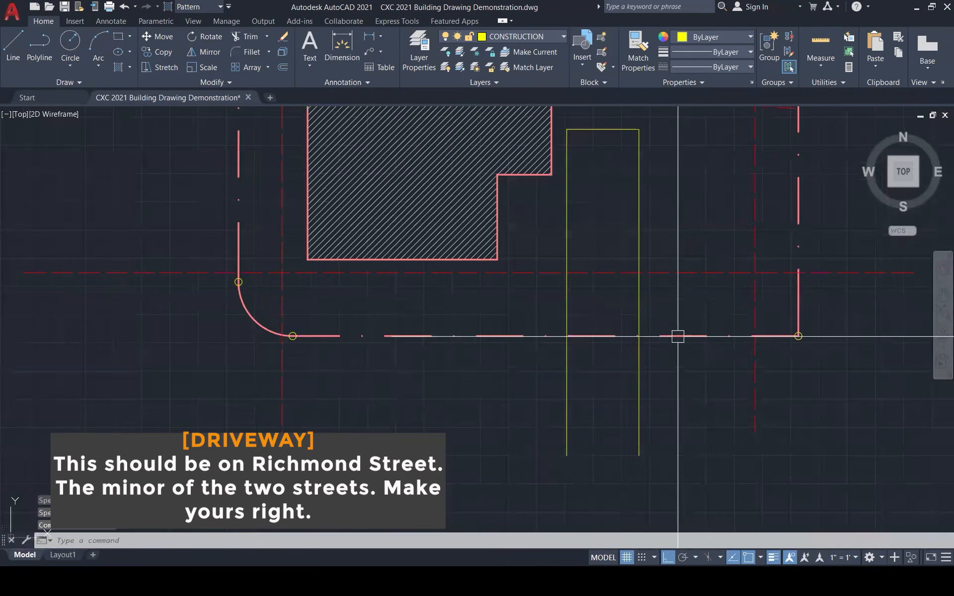
text(f)
key(Return)
text(r)
key(Return)
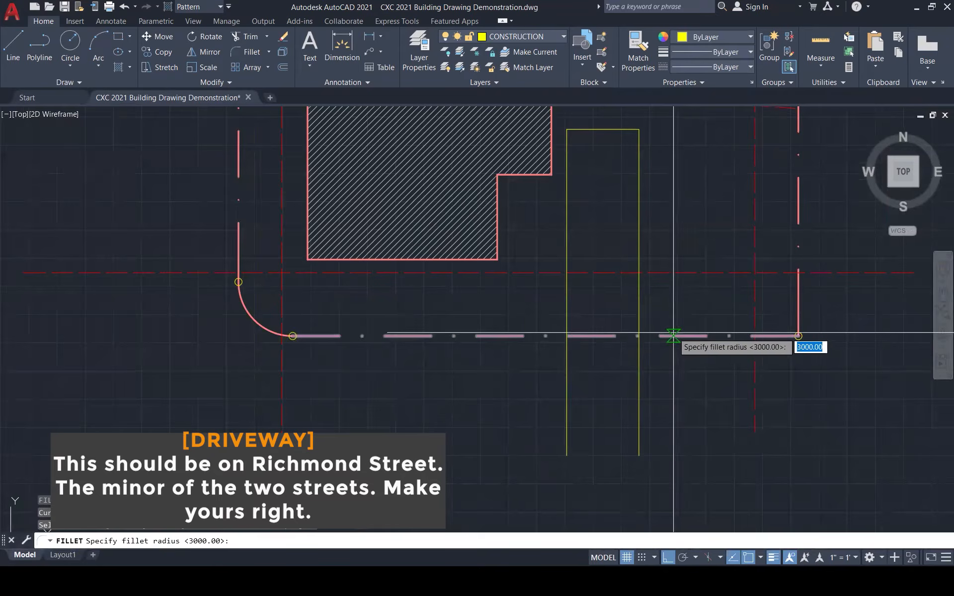
key(Escape)
- Break the lower boundary line between the two driveway edges
text(br)
key(Return)
click(614, 336)
click(639, 335)
- Fillet both driveway edges into the lower boundary line segments with a 3000 mm radius
text(f)
key(Return)
click(677, 336)
click(639, 304)
key(Return)
click(530, 336)
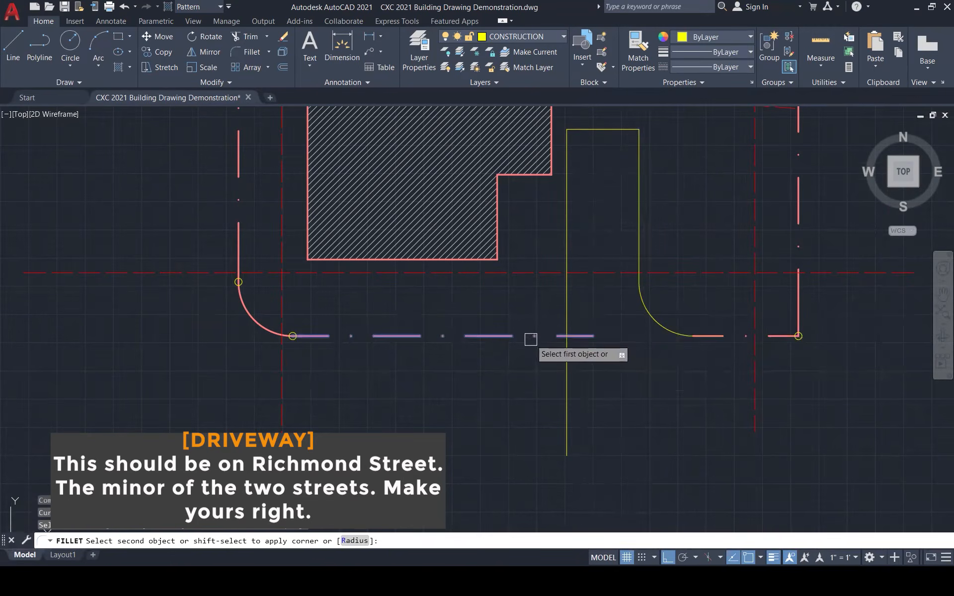
click(567, 305)
- Move the driveway's upper end line straight up, almost level with the top of the building
scroll(574, 322, down, 4)
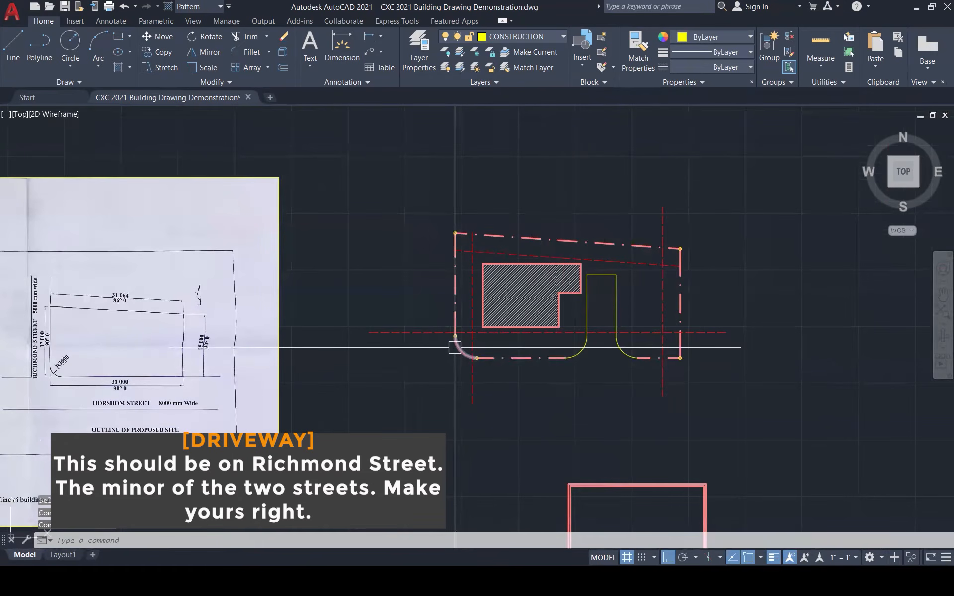
scroll(455, 347, up, 3)
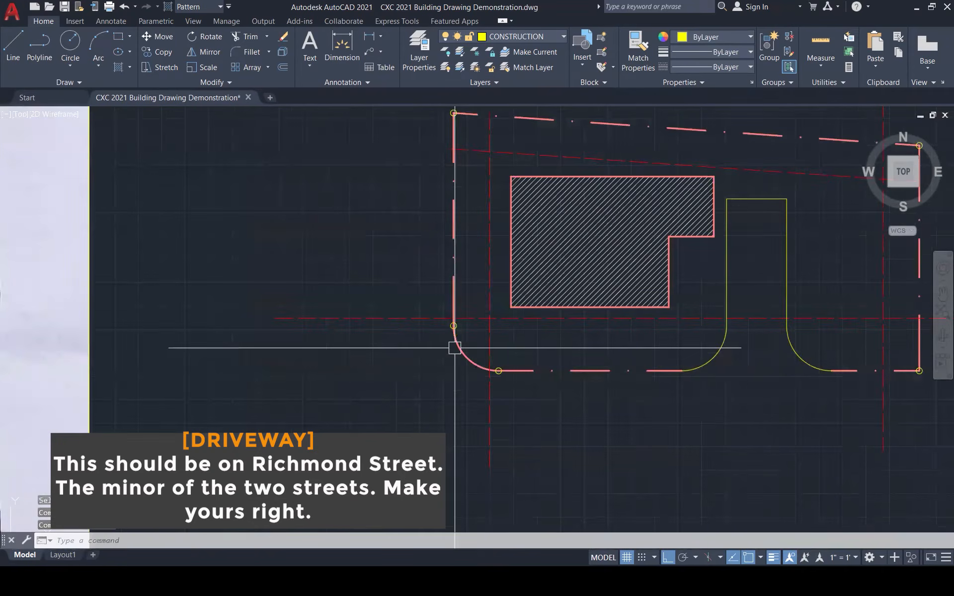
click(758, 200)
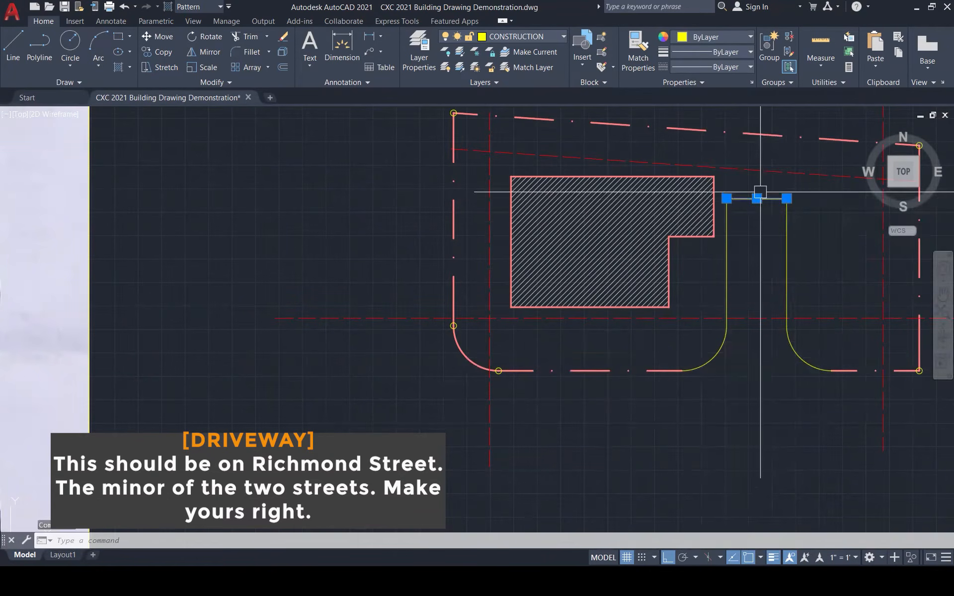
scroll(758, 195, up, 5)
text(m)
key(Return)
click(737, 239)
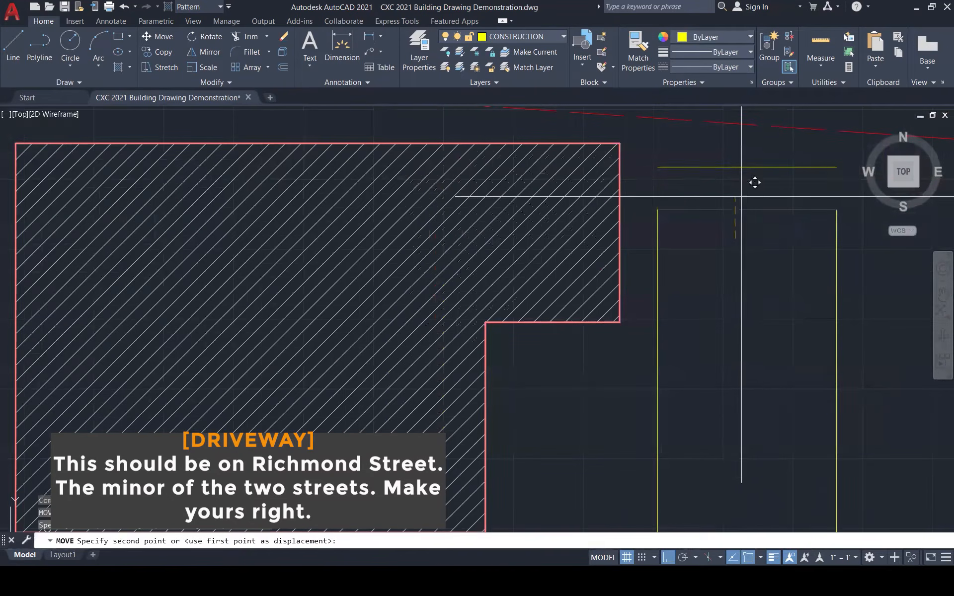
click(746, 178)
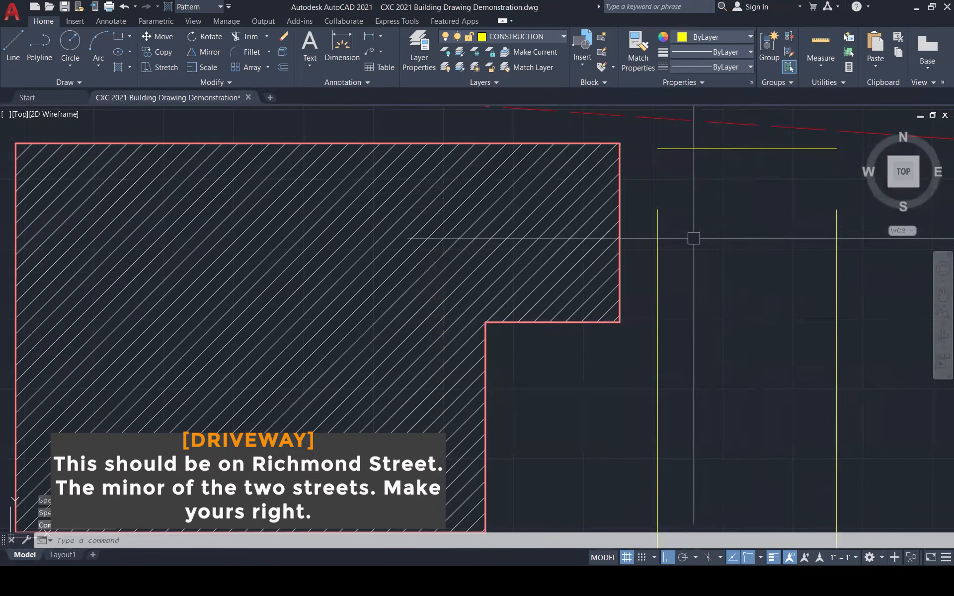
text(f)
key(Return)
click(658, 224)
key(Escape)
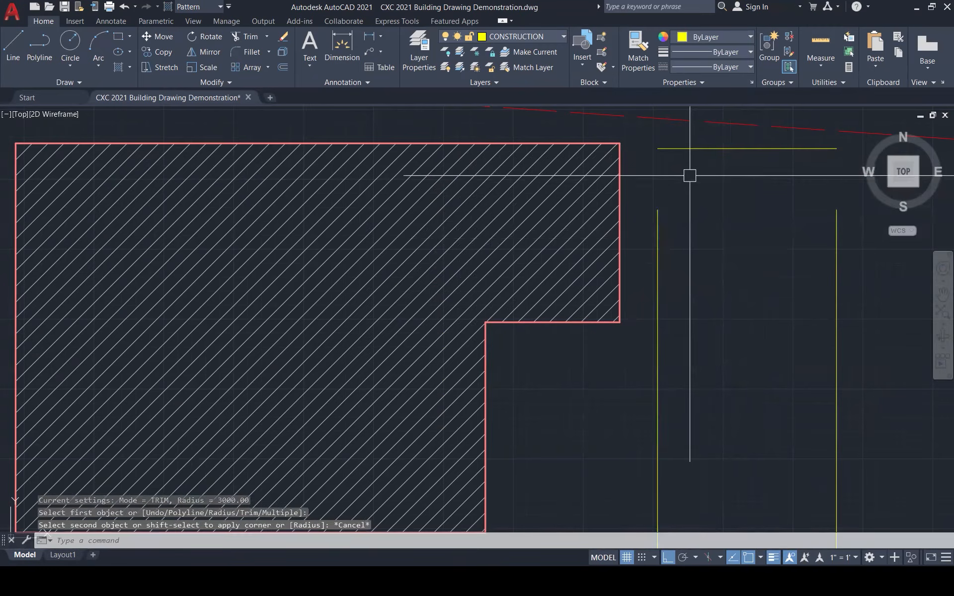
- Extend both driveway edges up to the driveway's upper end line
text(e)
key(Return)
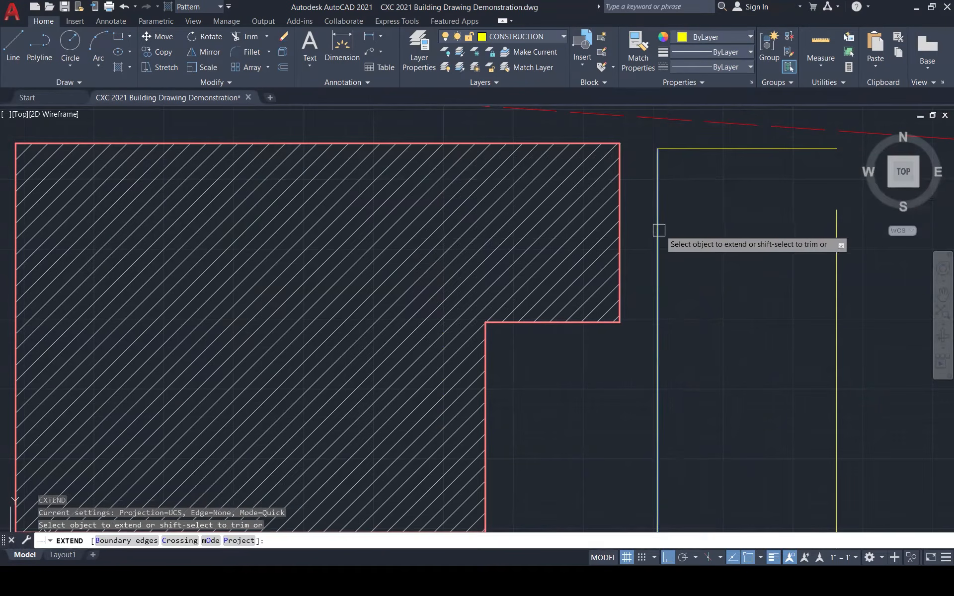
scroll(747, 253, down, 1)
scroll(729, 274, down, 7)
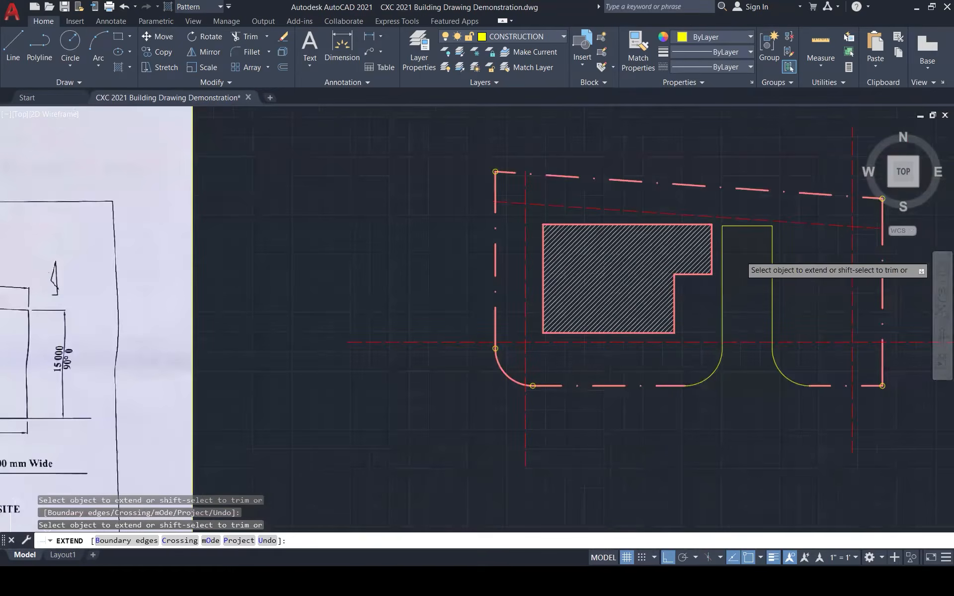
key(Escape)
key(Escape)
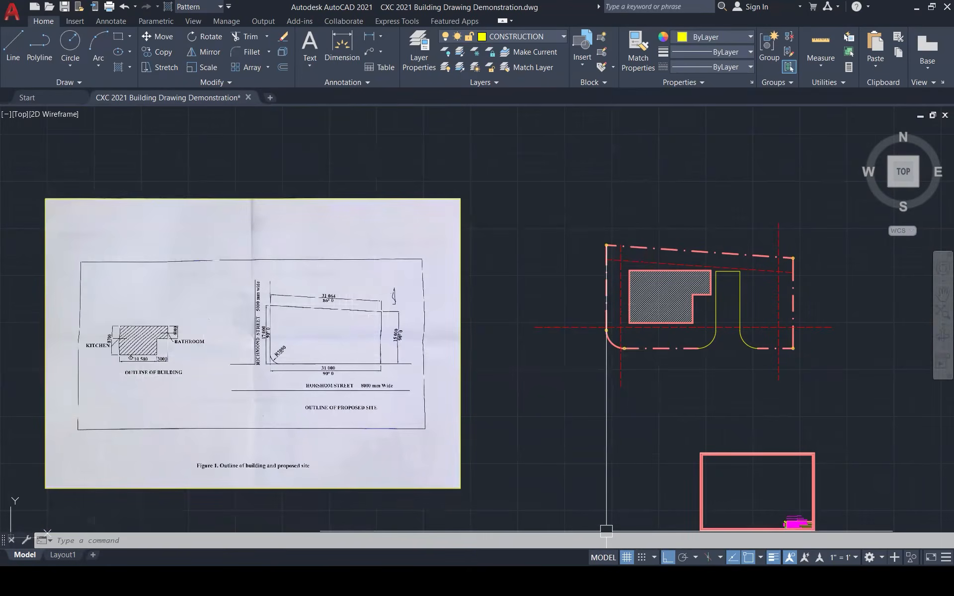
- Review the site plan features in CXC Exam 2021 Sketch.jpg in Photos, and return to AutoCAD
click(606, 581)
click(937, 522)
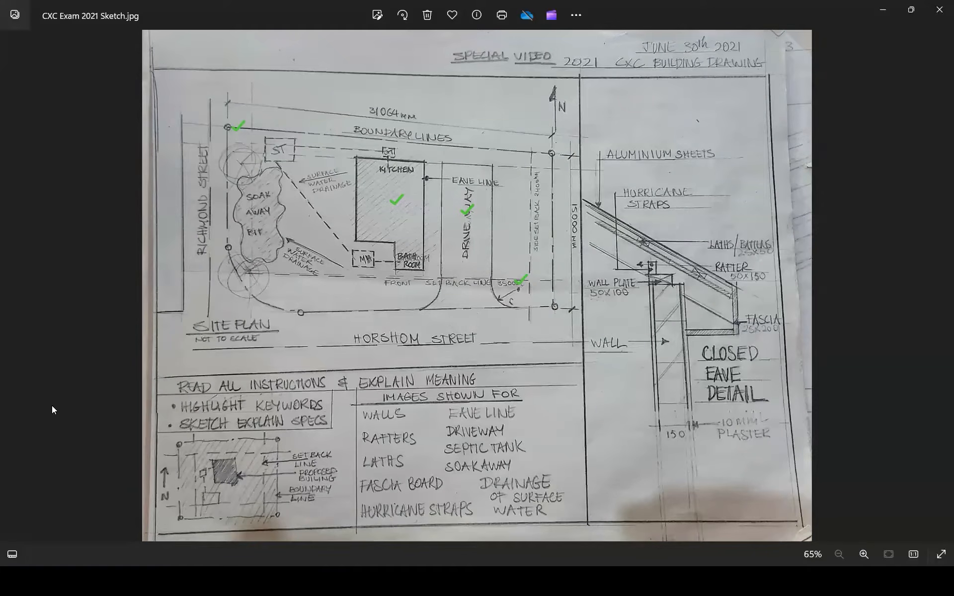
click(882, 11)
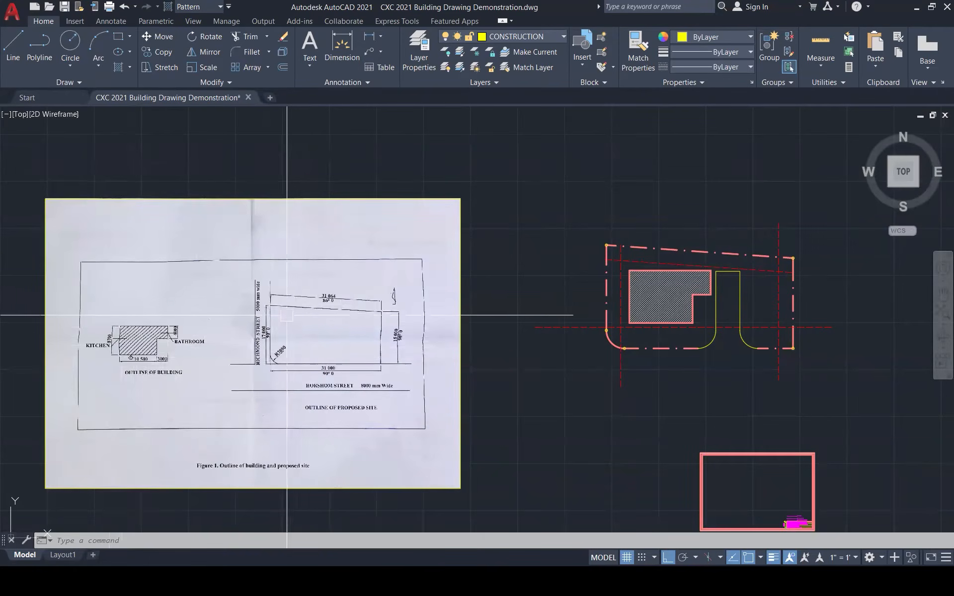
- Make LANDSCAPE the current layer
scroll(711, 281, up, 5)
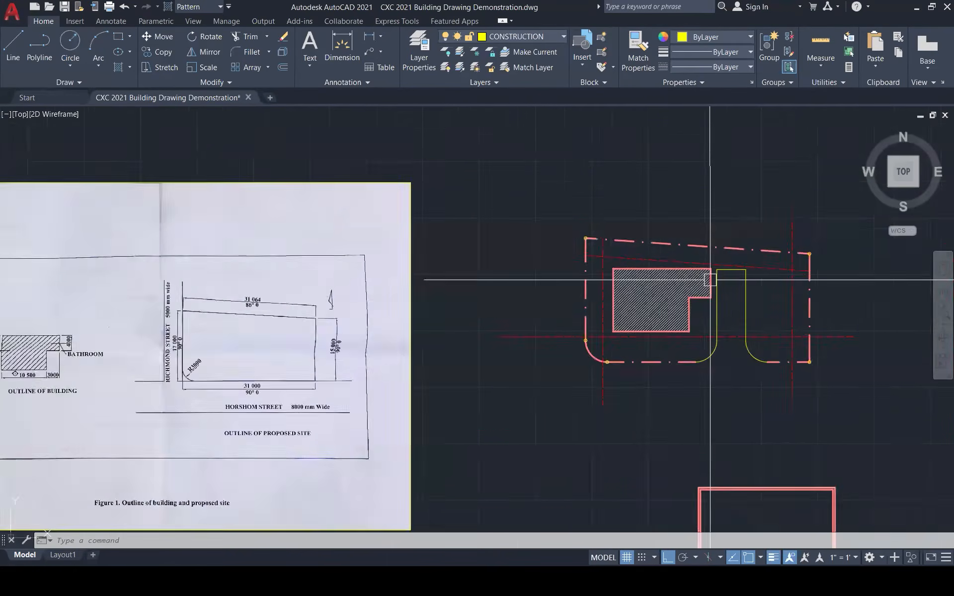
text(point)
key(Return)
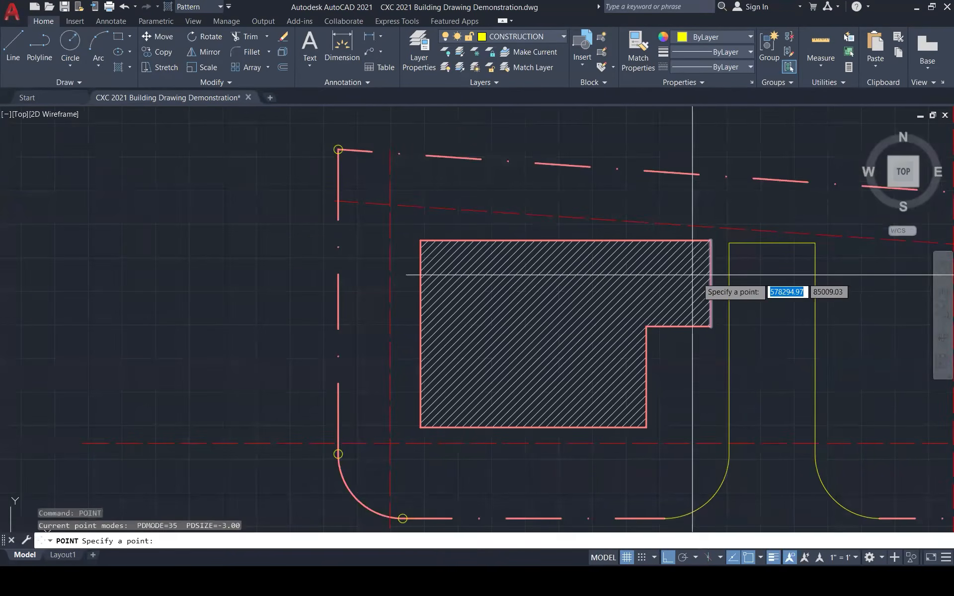
click(512, 39)
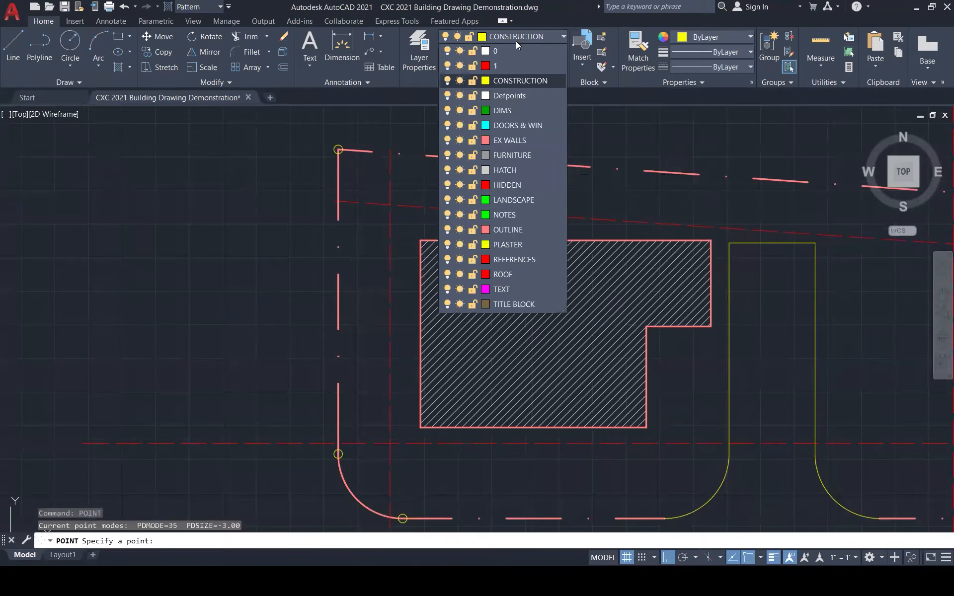
click(517, 200)
key(Escape)
key(Escape)
key(Escape)
- Set the point style's size to 3.00 in absolute units
text(ddptype)
key(Return)
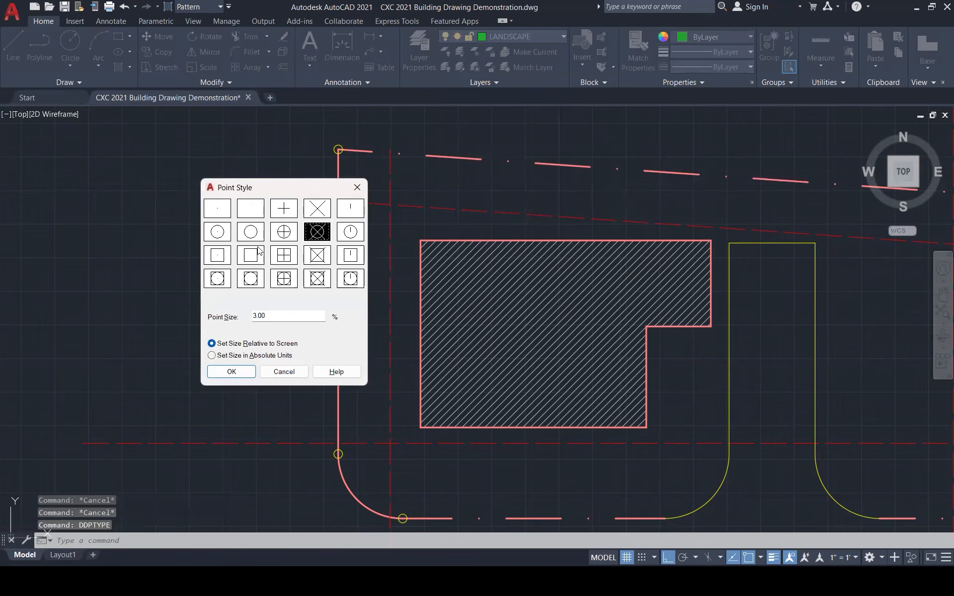
click(233, 355)
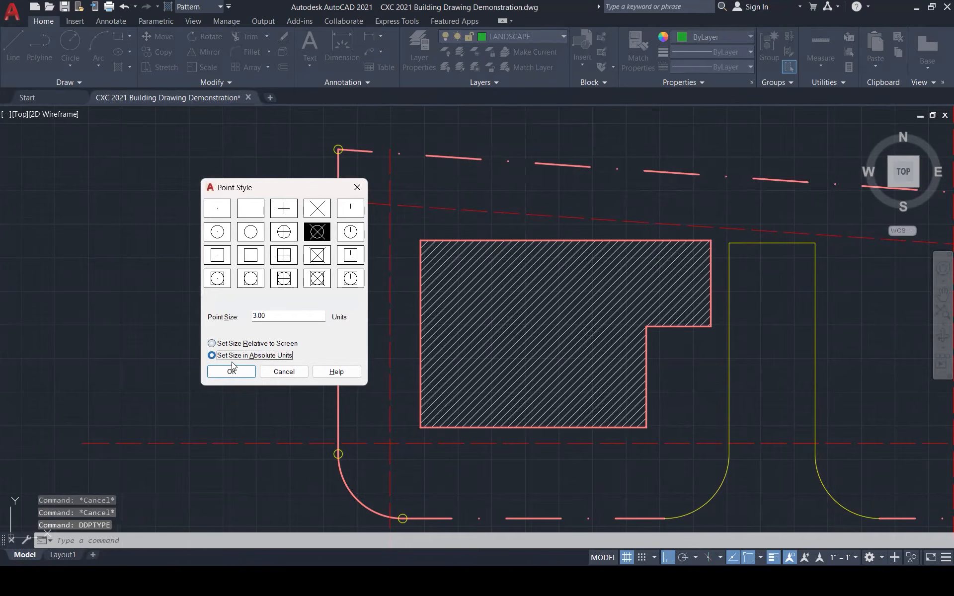
click(231, 372)
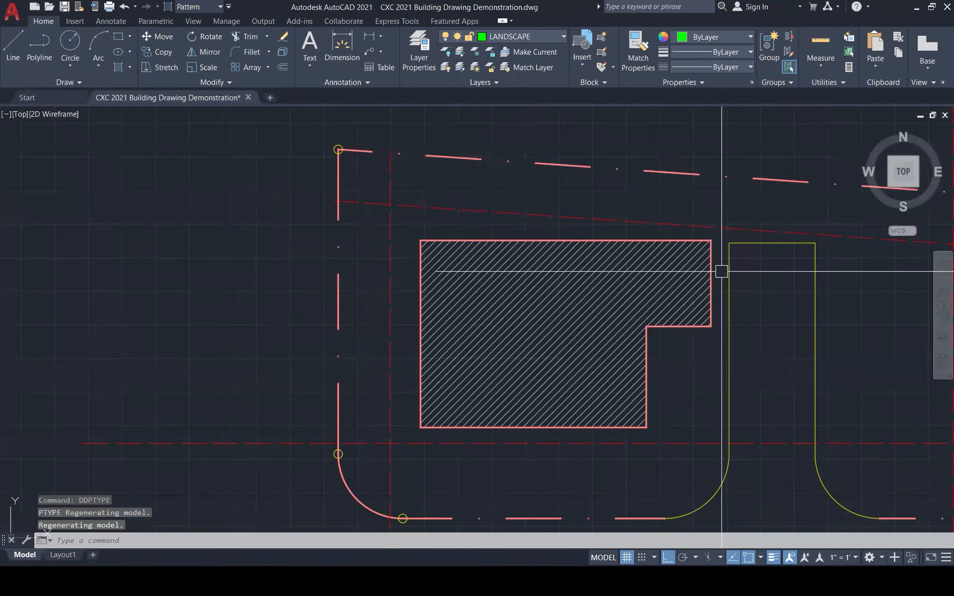
- Place a point at the midpoint of the building's short right-hand wall beside the driveway
key(Return)
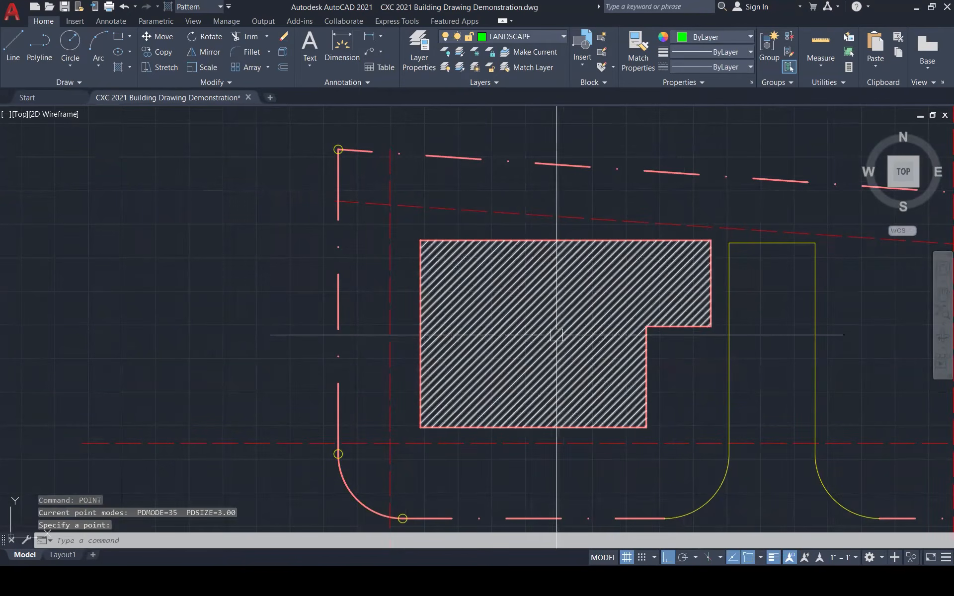
key(Escape)
key(Escape)
- Set the point style's size to 5 percent relative to the screen
text(ddp)
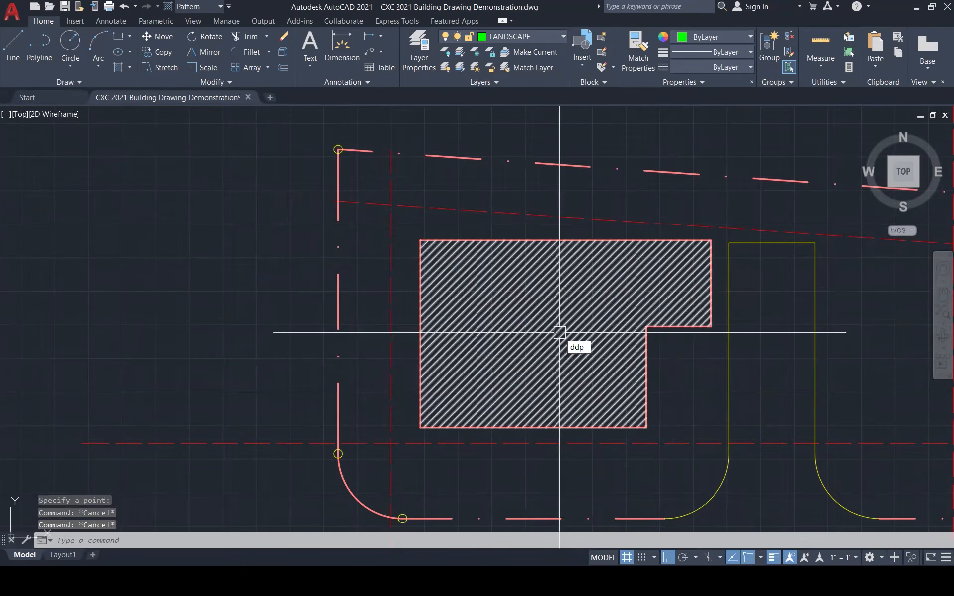
text(type)
key(Return)
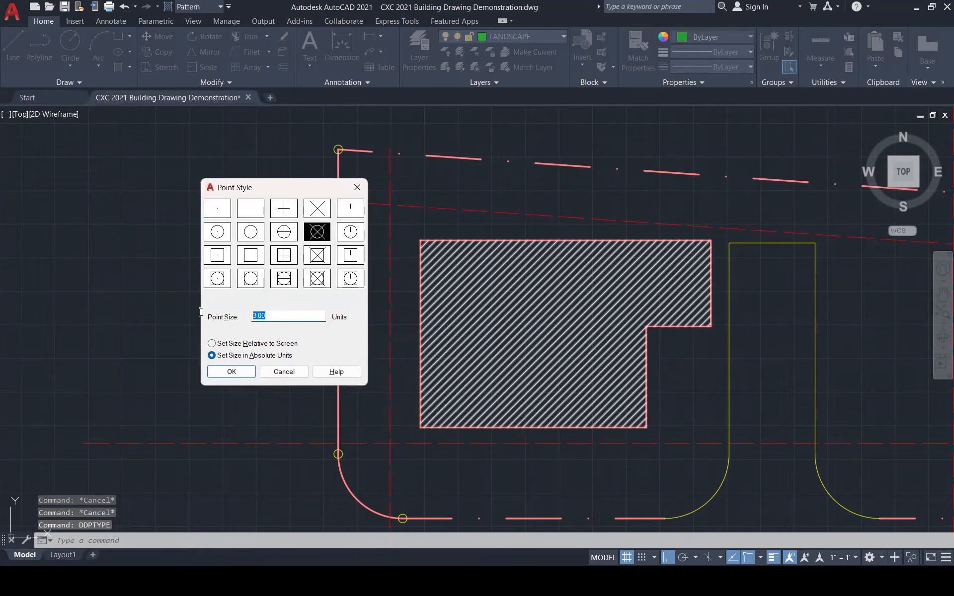
text(5)
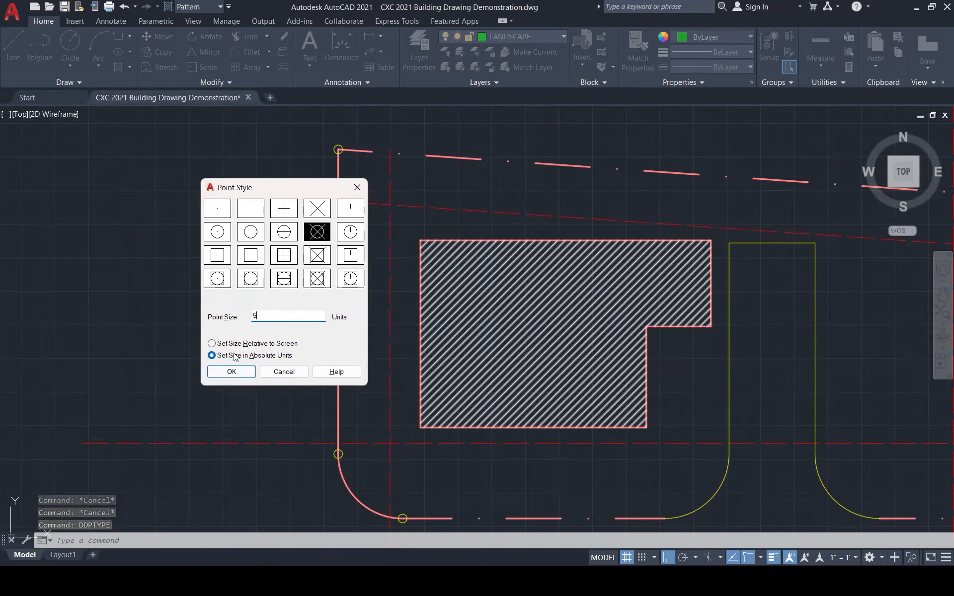
click(238, 345)
click(231, 371)
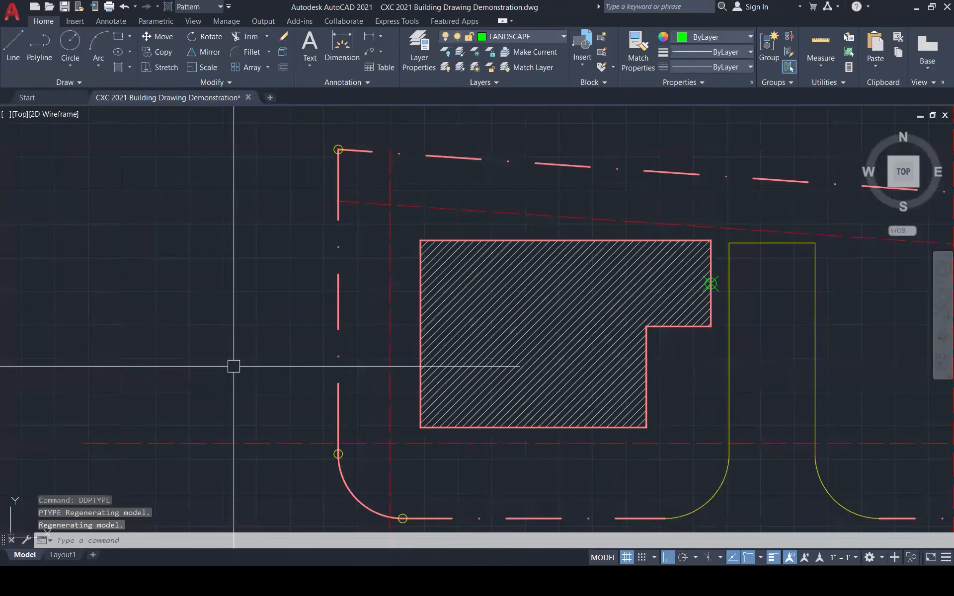
key(Escape)
key(Escape)
key(Escape)
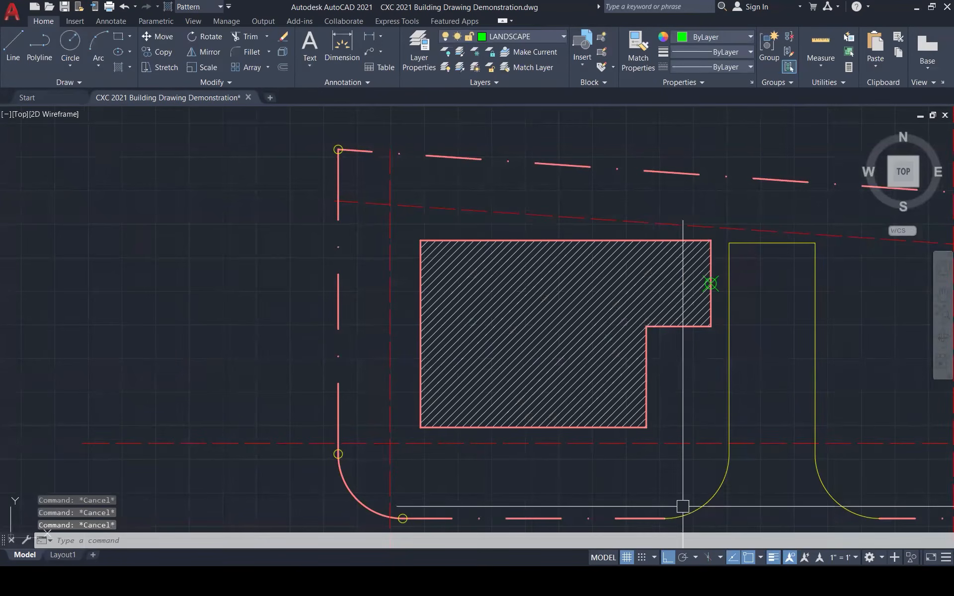
- Place a point at the midpoint of the building's left wall
scroll(430, 304, down, 1)
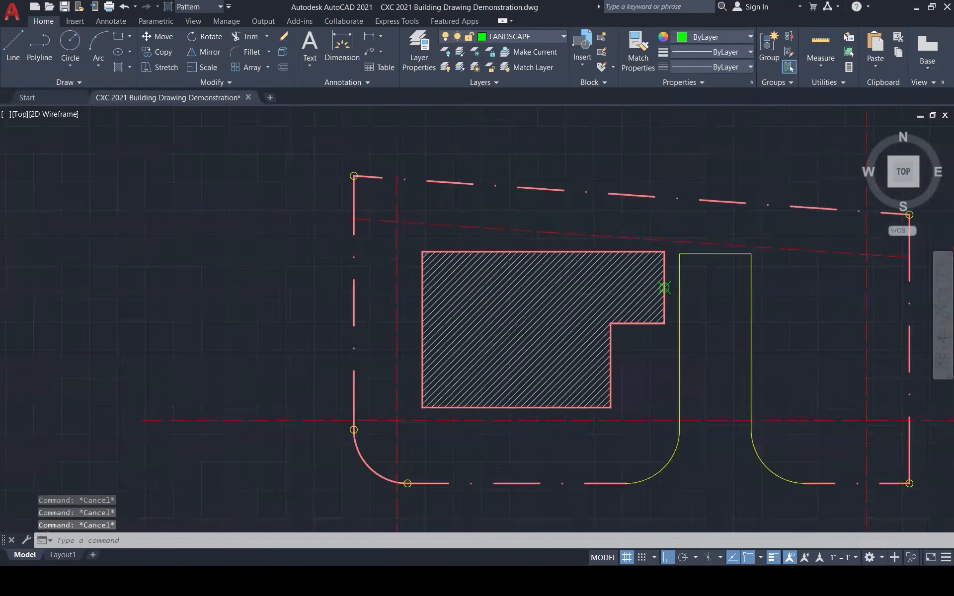
scroll(430, 305, down, 7)
scroll(189, 327, up, 6)
scroll(188, 327, down, 5)
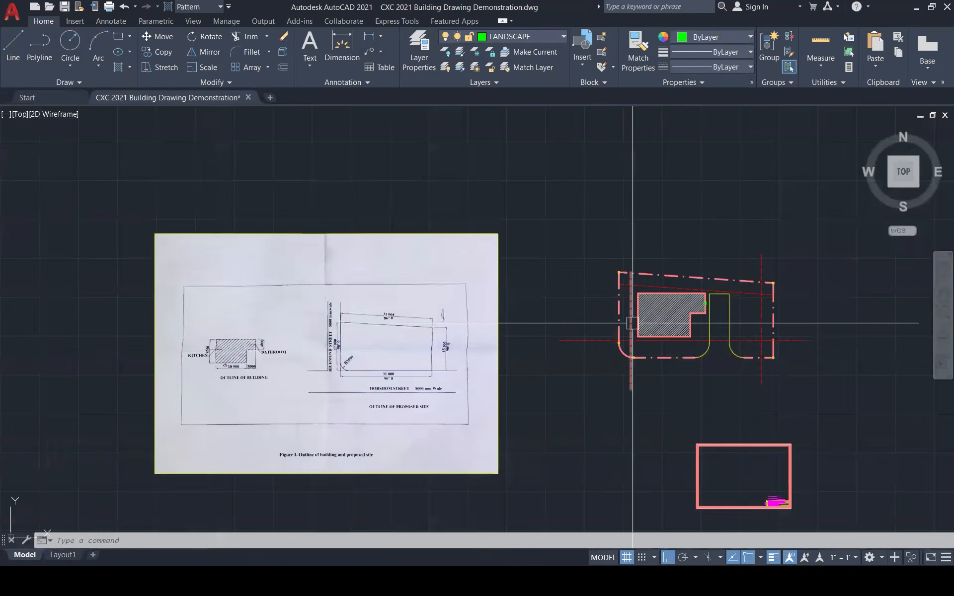
scroll(633, 323, up, 6)
text(point)
key(Return)
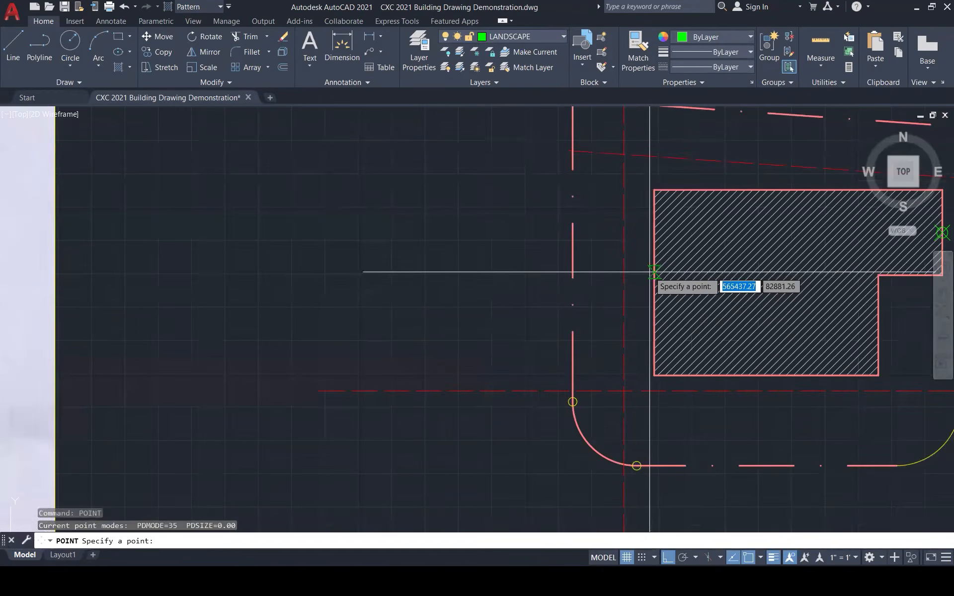
click(654, 282)
key(Escape)
key(Escape)
scroll(496, 292, down, 5)
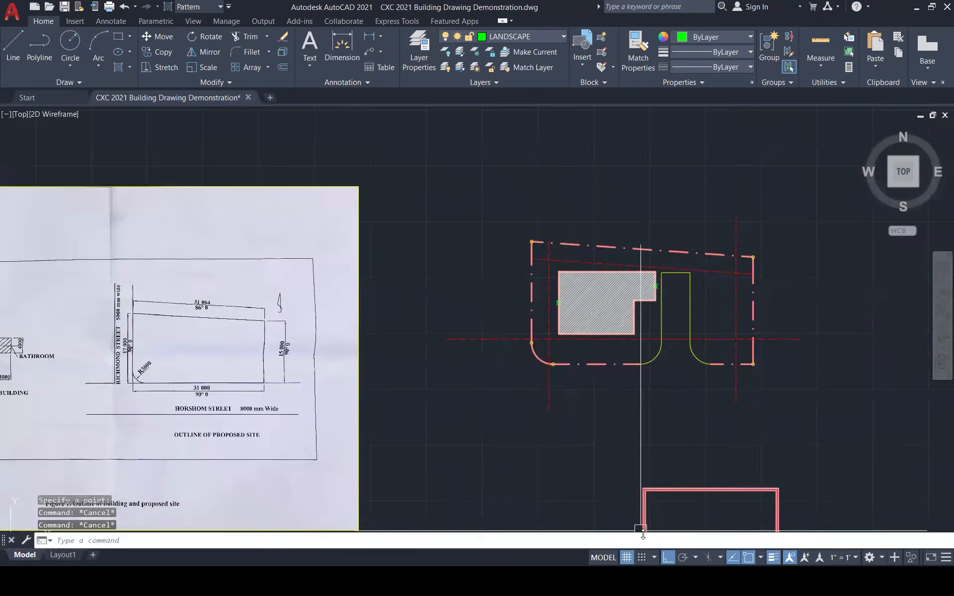
- Check the drainage features beside the building in CXC Exam 2021 Sketch.jpg in Photos, and return to AutoCAD
click(646, 581)
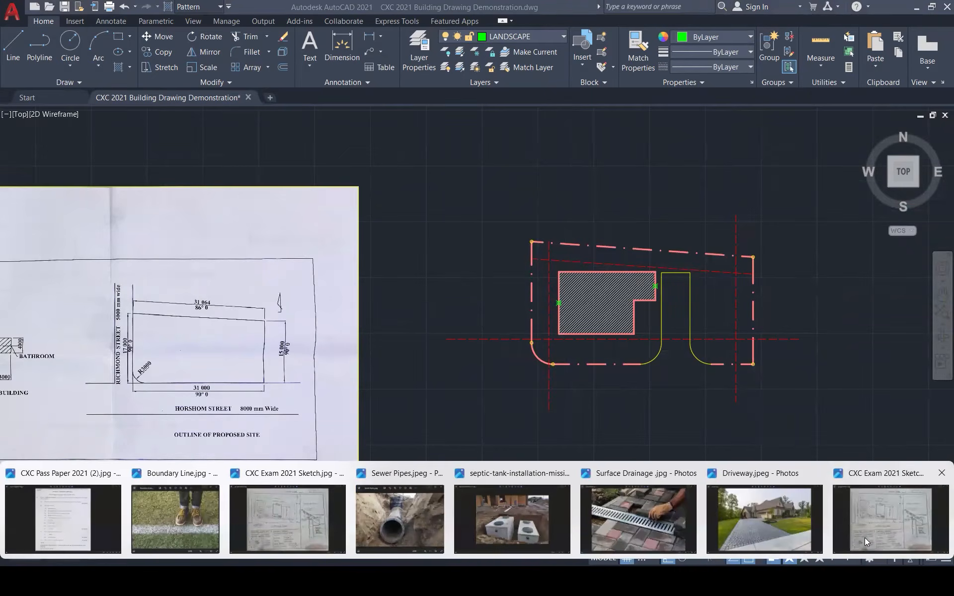
click(864, 538)
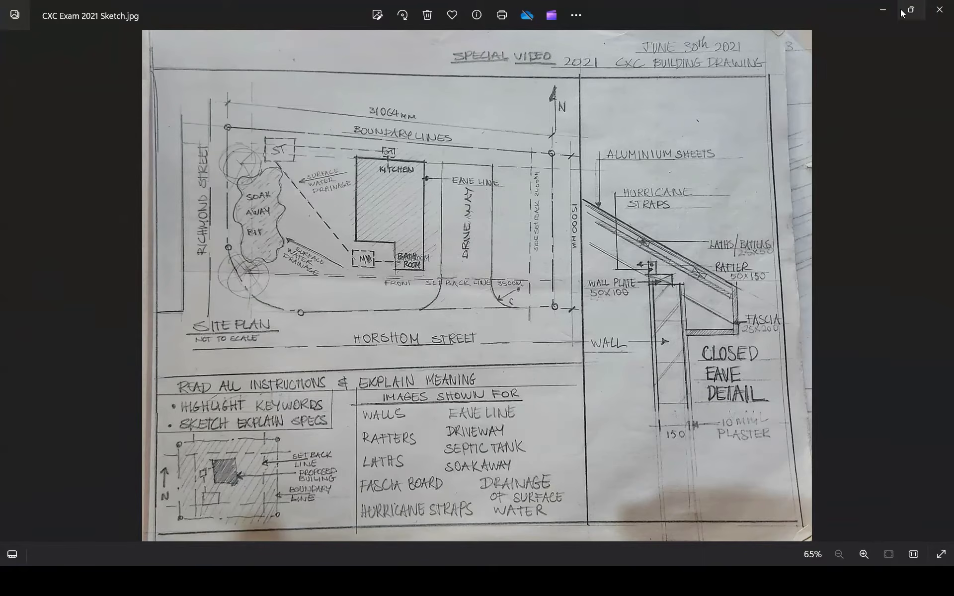
click(883, 12)
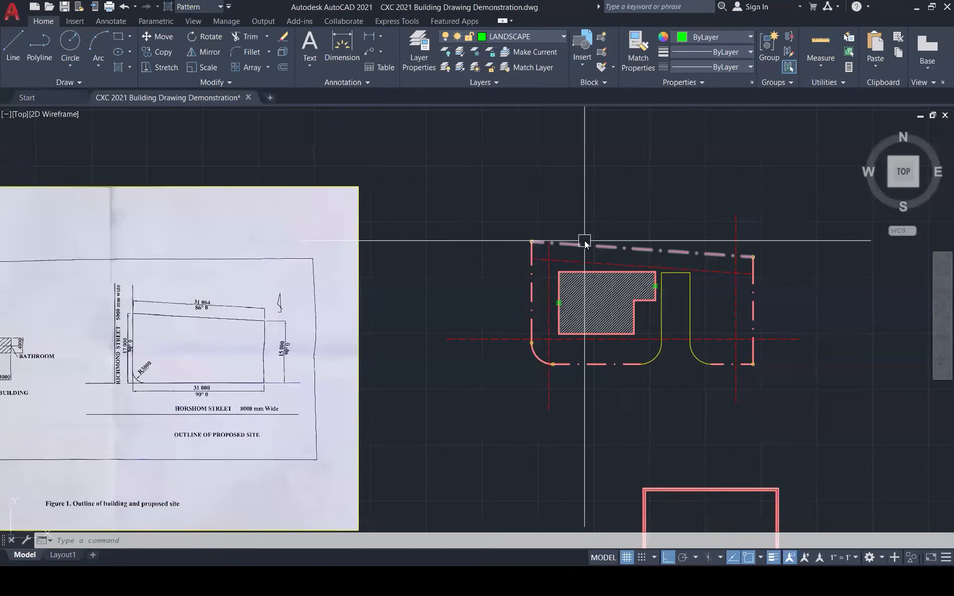
- Draw a small upright rectangle between the left side setback line and the point on the building's left wall
key(Return)
scroll(582, 258, up, 5)
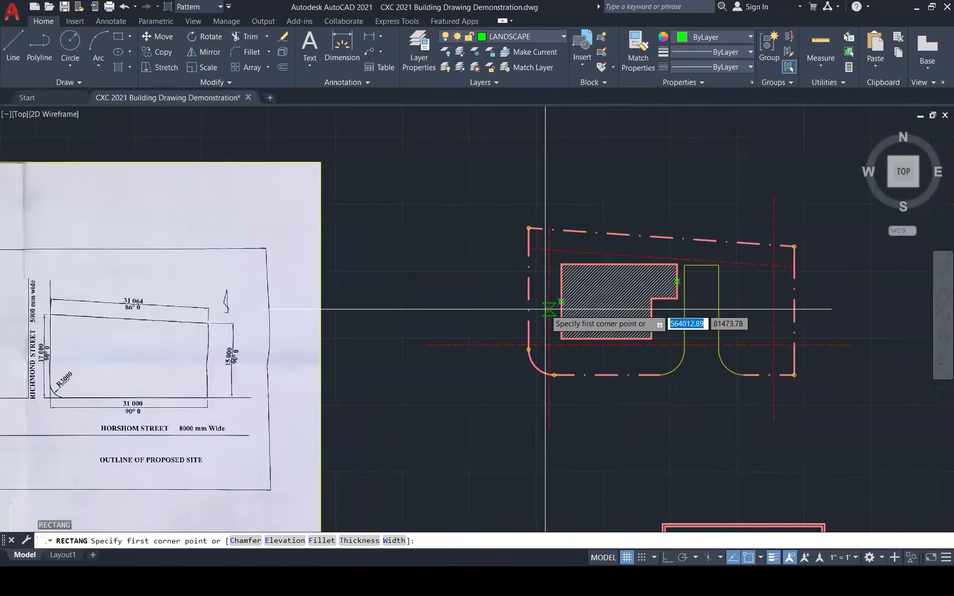
scroll(570, 284, up, 4)
click(549, 232)
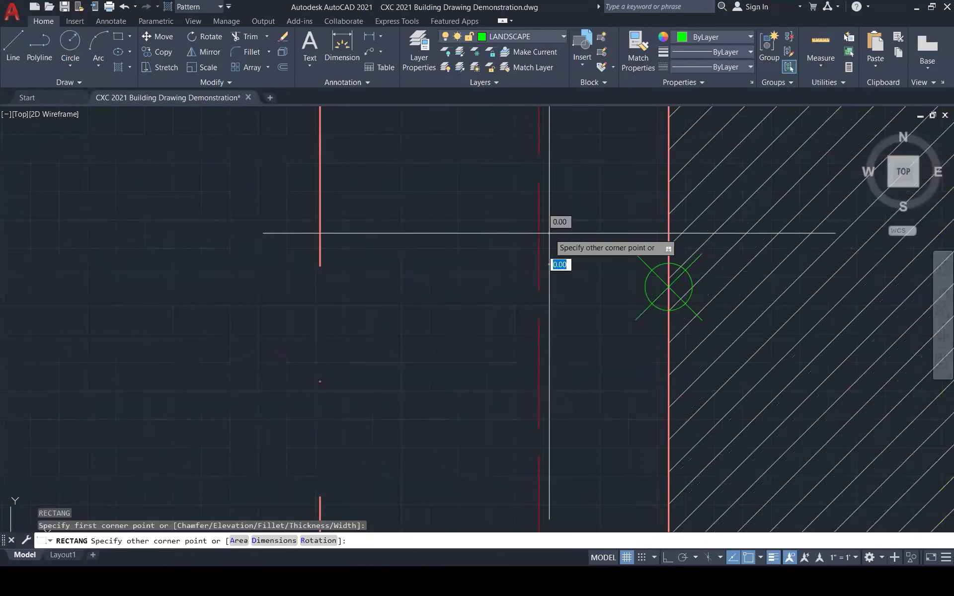
click(625, 339)
scroll(403, 384, down, 6)
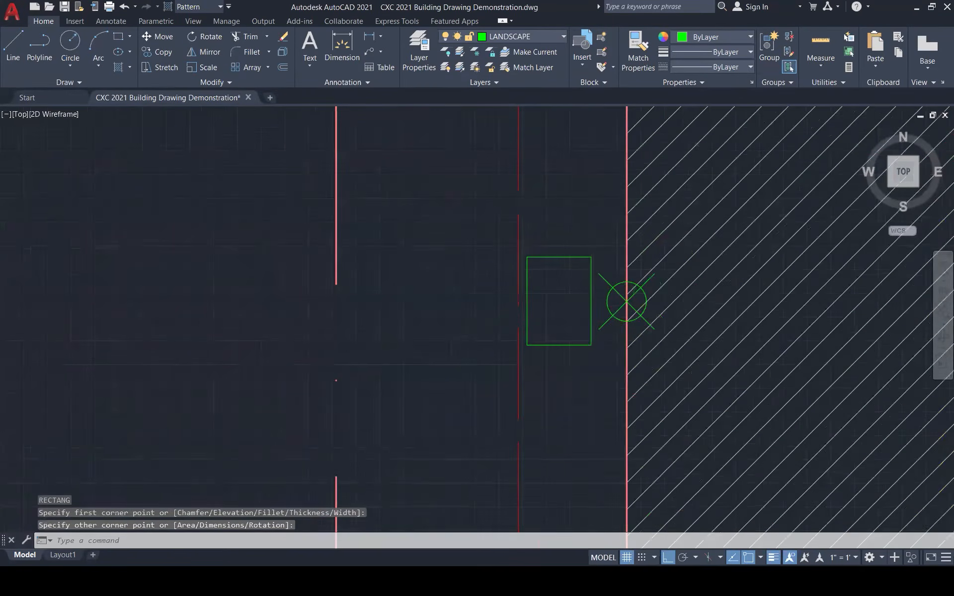
- Draw a small rectangle inside the driveway's upper end, level with the point on the building's right wall
scroll(715, 293, up, 1)
scroll(714, 309, down, 1)
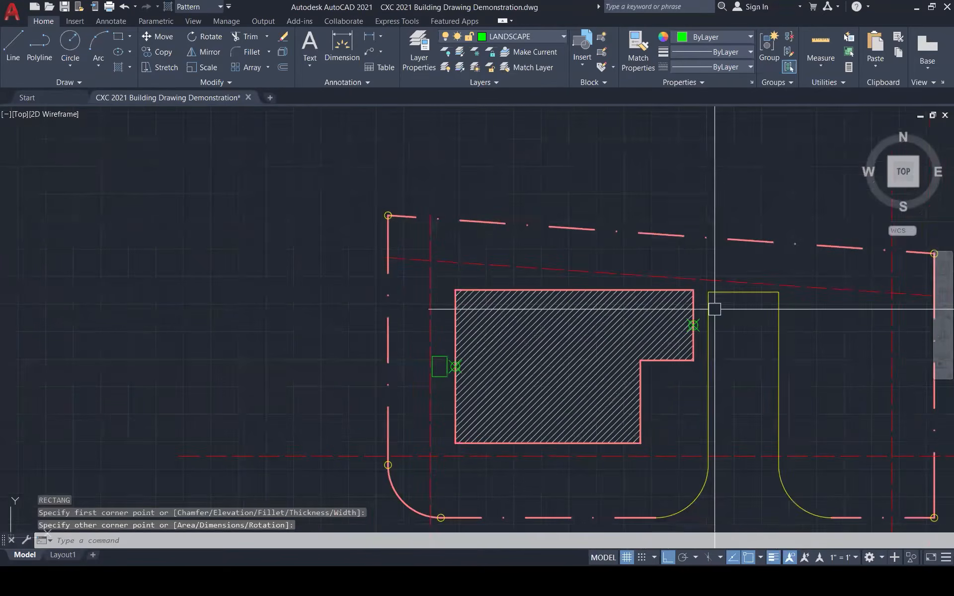
scroll(716, 313, up, 5)
key(Return)
click(689, 292)
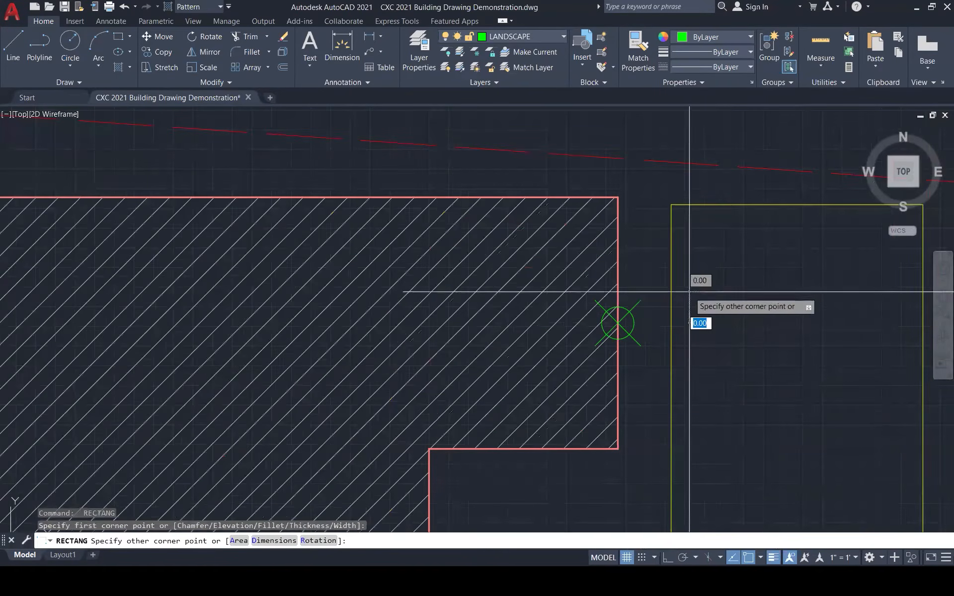
click(768, 366)
scroll(767, 349, down, 6)
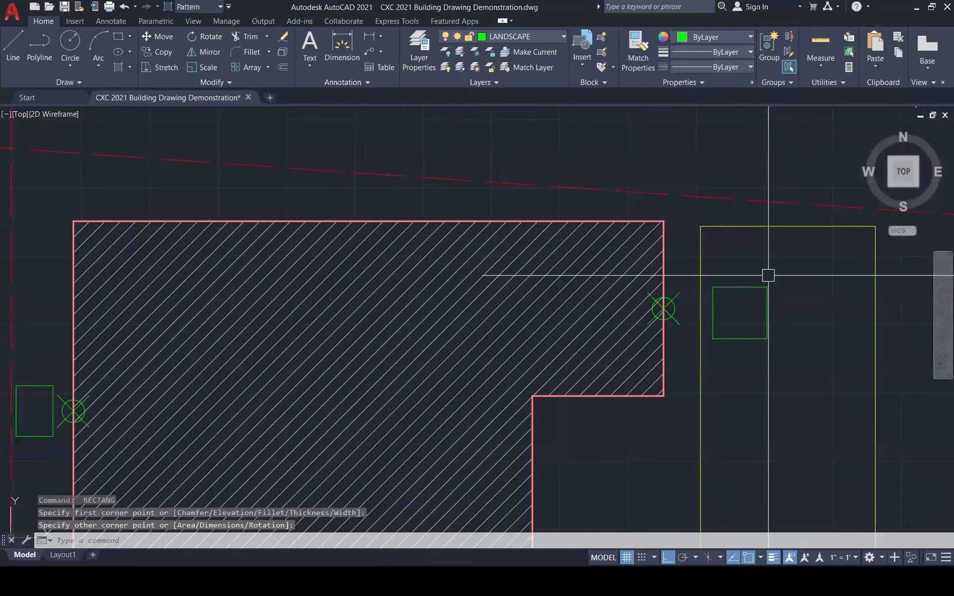
- Draw a larger rectangle above the building's upper-left corner, straddling the rear setback line
scroll(605, 235, up, 3)
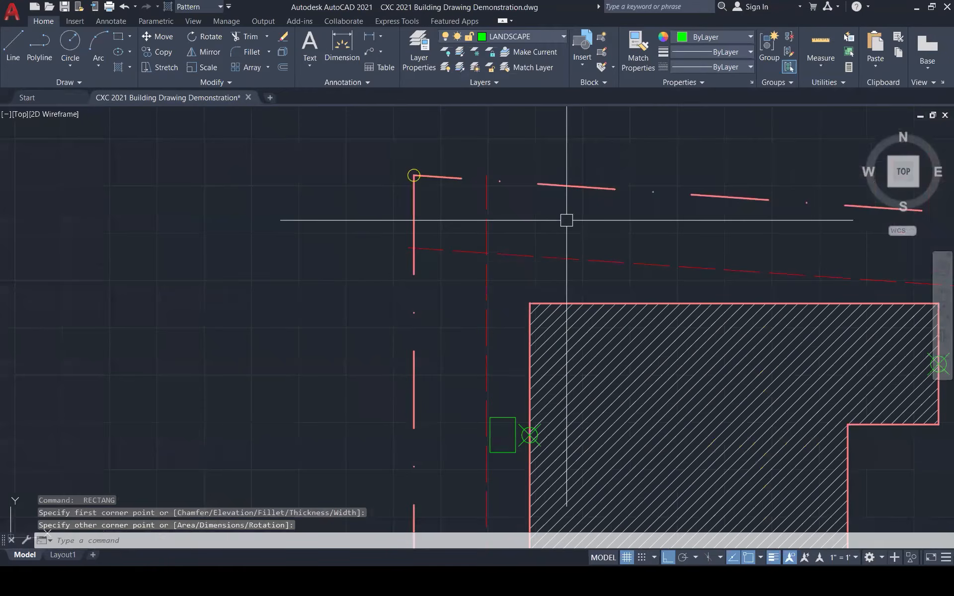
key(Return)
click(536, 213)
click(609, 273)
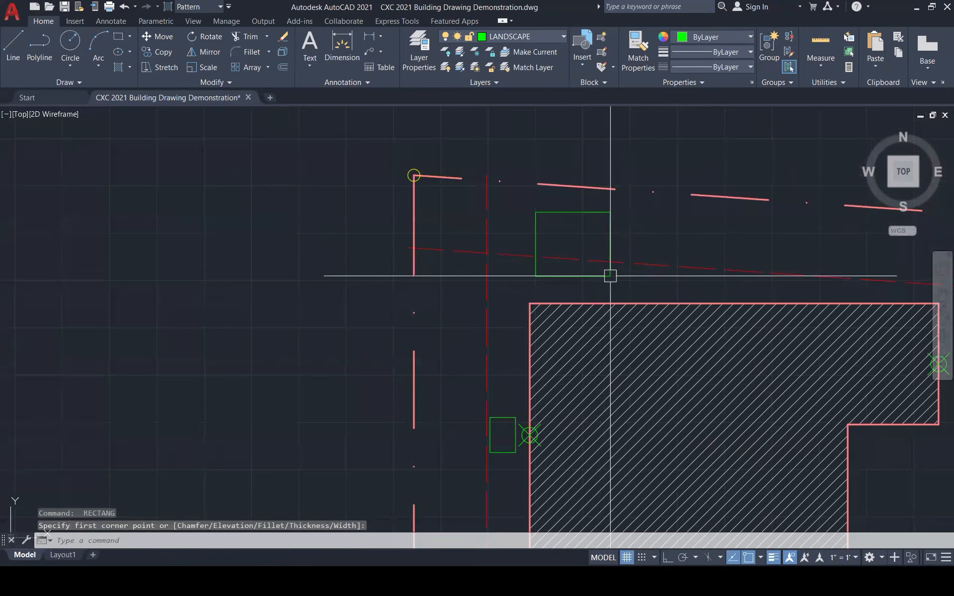
scroll(616, 226, down, 4)
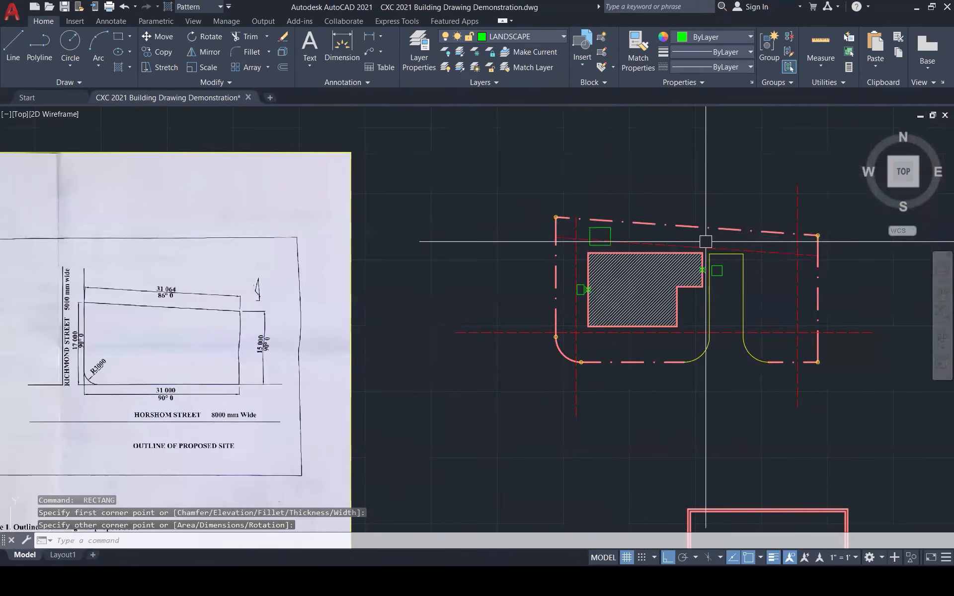
- Stretch the left edge of the rectangle beside the building's left wall outward past the side setback line
scroll(582, 271, up, 2)
scroll(582, 271, up, 3)
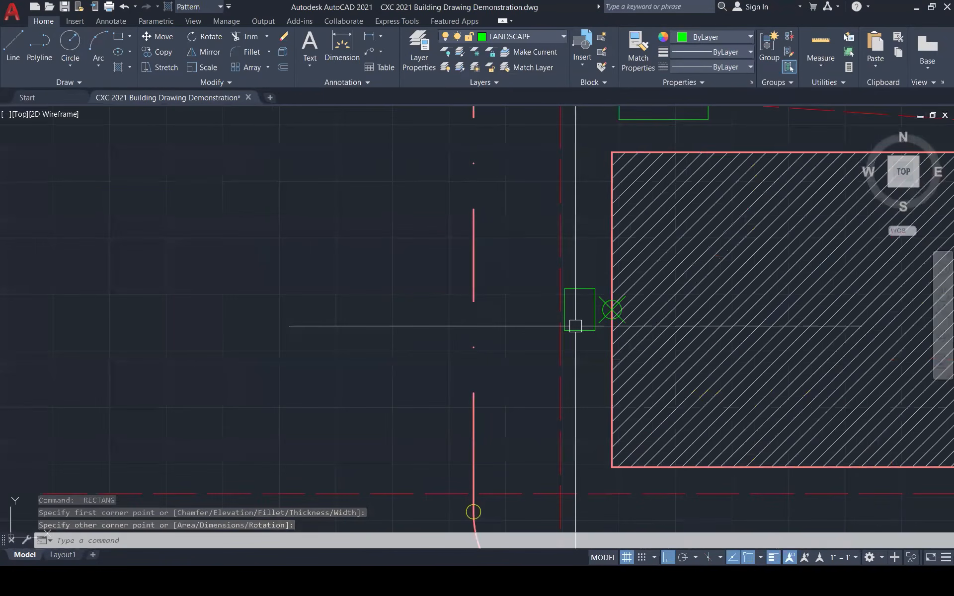
scroll(575, 326, up, 1)
click(564, 309)
click(564, 309)
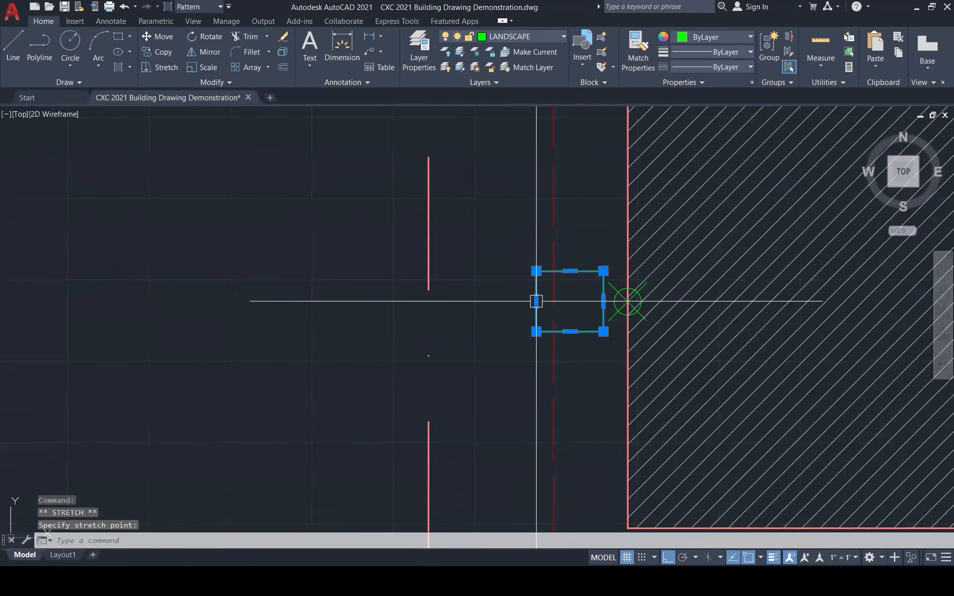
scroll(562, 306, down, 3)
key(Escape)
key(Escape)
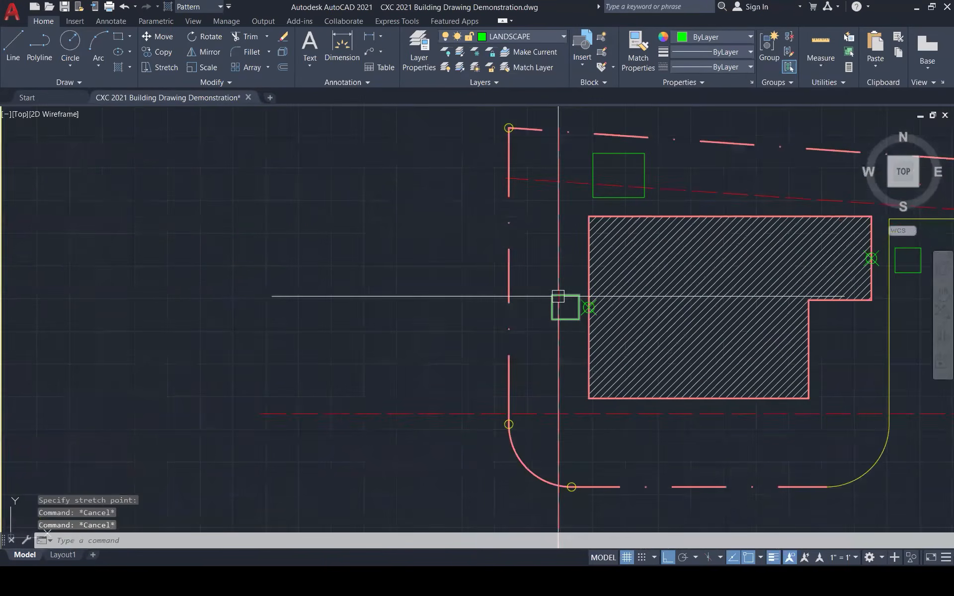
scroll(566, 294, up, 2)
text(l)
key(Return)
scroll(567, 308, down, 1)
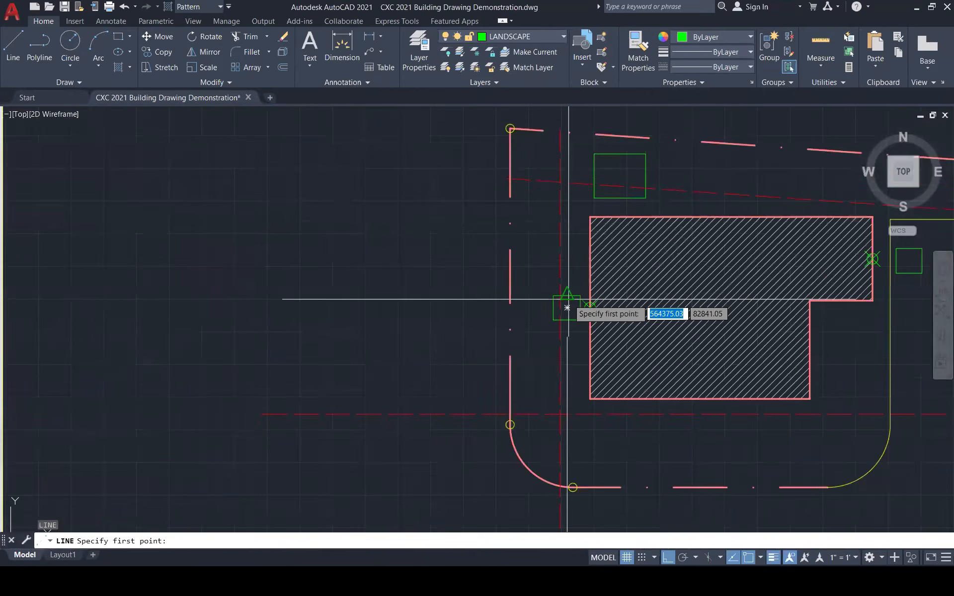
scroll(567, 308, up, 4)
click(601, 290)
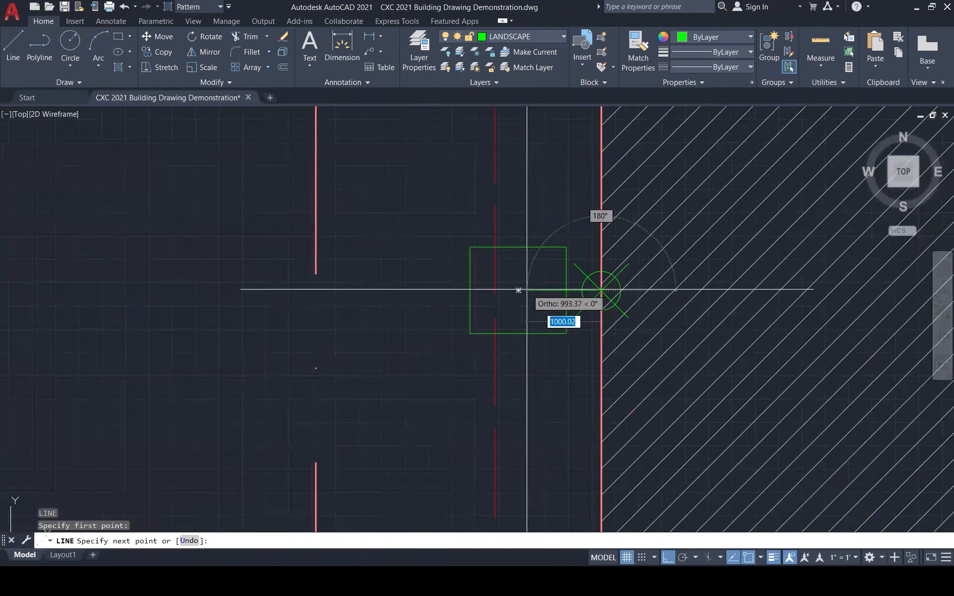
key(Escape)
key(Escape)
- Move the rectangle beside the left wall horizontally away from the building, into the space between the boundary and the side setback line
click(445, 225)
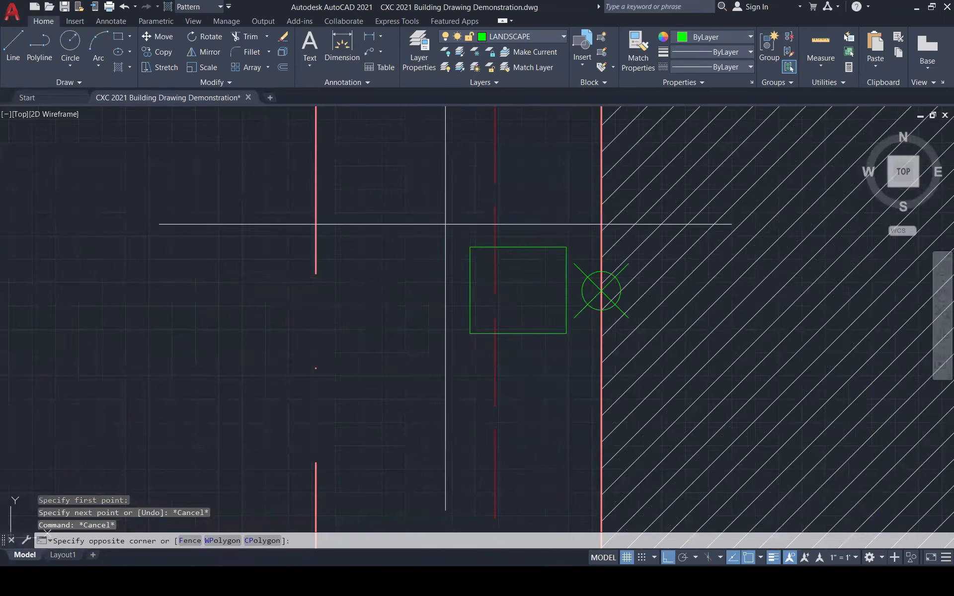
click(557, 323)
text(m)
key(Return)
click(531, 289)
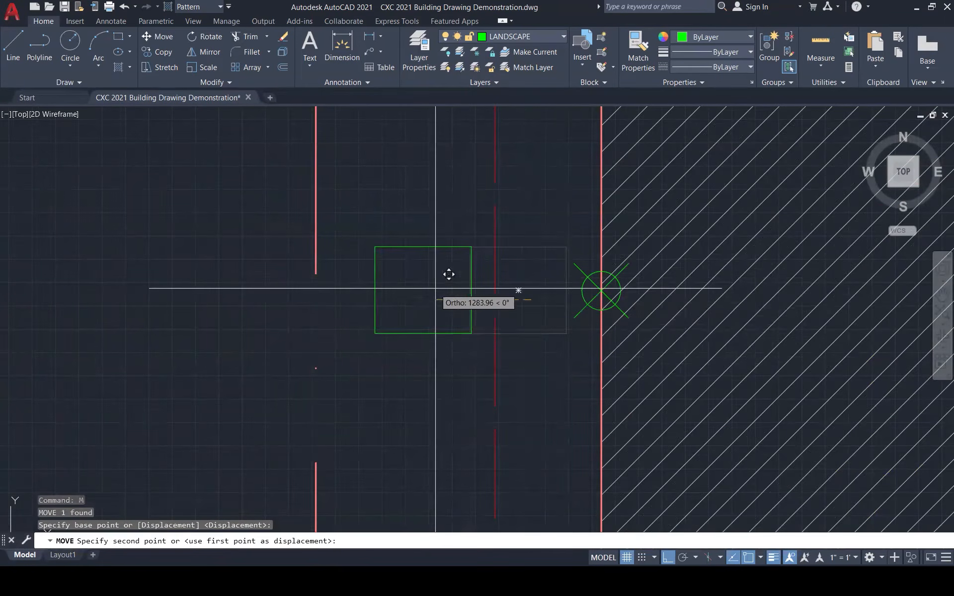
click(455, 273)
key(Escape)
key(Escape)
key(Escape)
- Draw a horizontal line from the point on the building's left wall to the near edge of the rectangle beside it
text(l)
key(Return)
click(601, 291)
click(476, 281)
key(Return)
- Draw a line from the top midpoint of the rectangle beside the left wall to the left midpoint of the larger rectangle
key(Return)
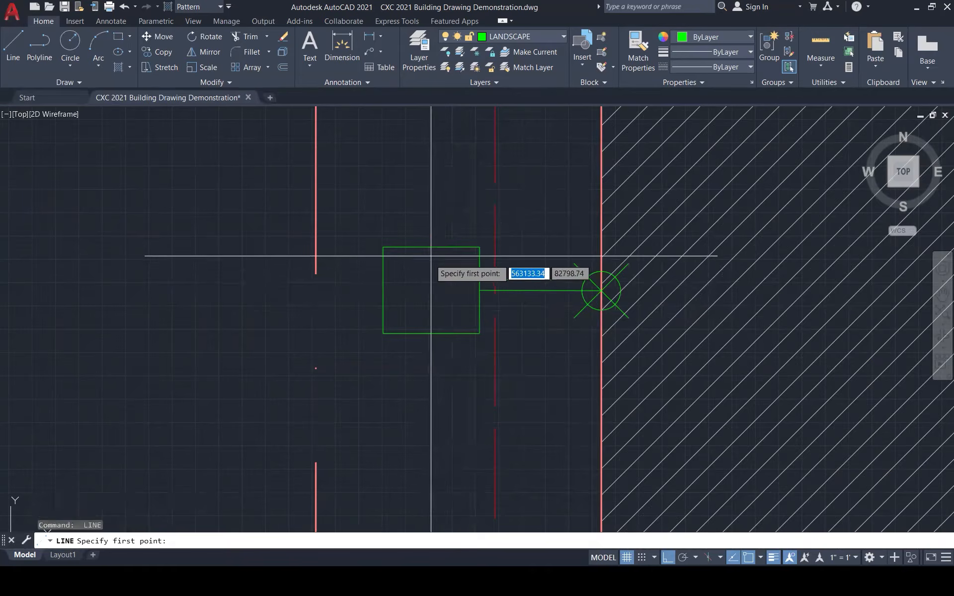
click(432, 290)
scroll(431, 291, down, 6)
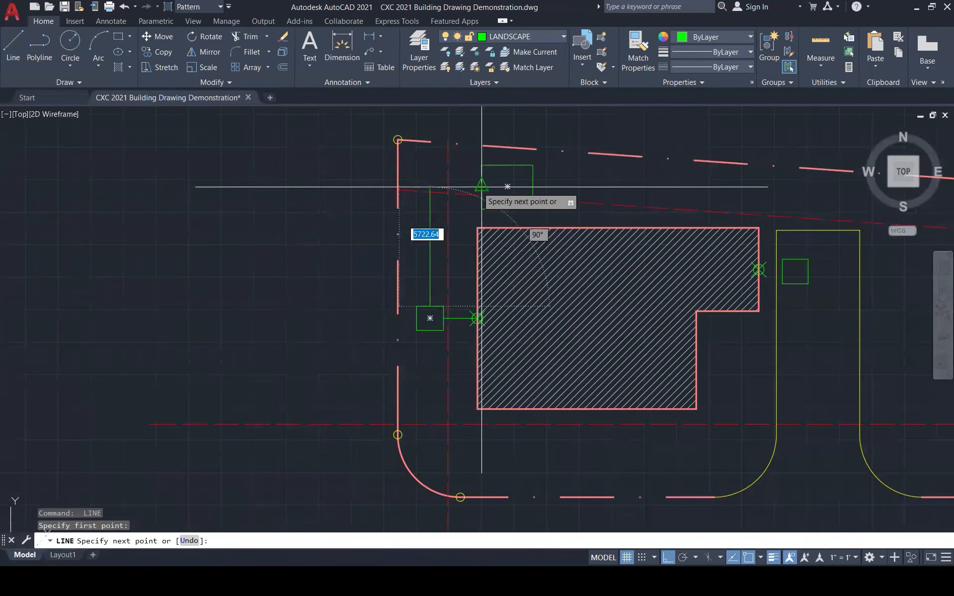
click(481, 186)
key(Escape)
key(Return)
click(508, 186)
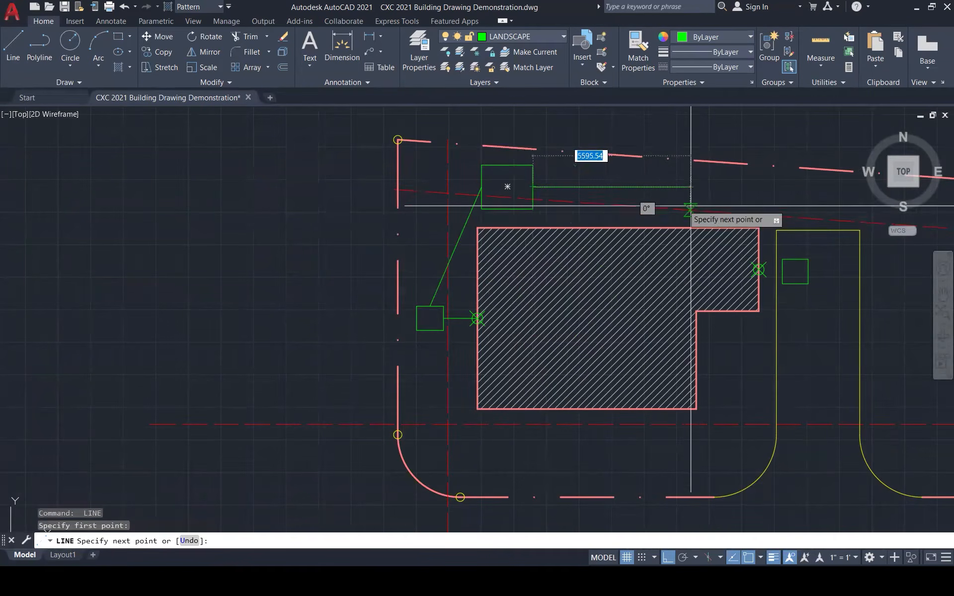
key(Escape)
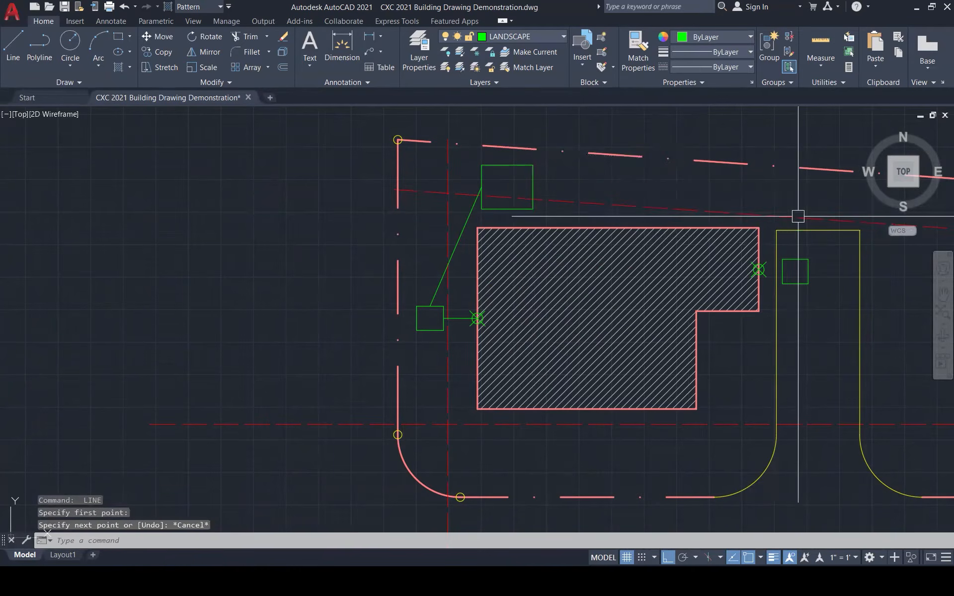
- Turn Ortho off and move the small rectangle out of the driveway to just above its upper end, near the rear setback line
scroll(781, 247, up, 4)
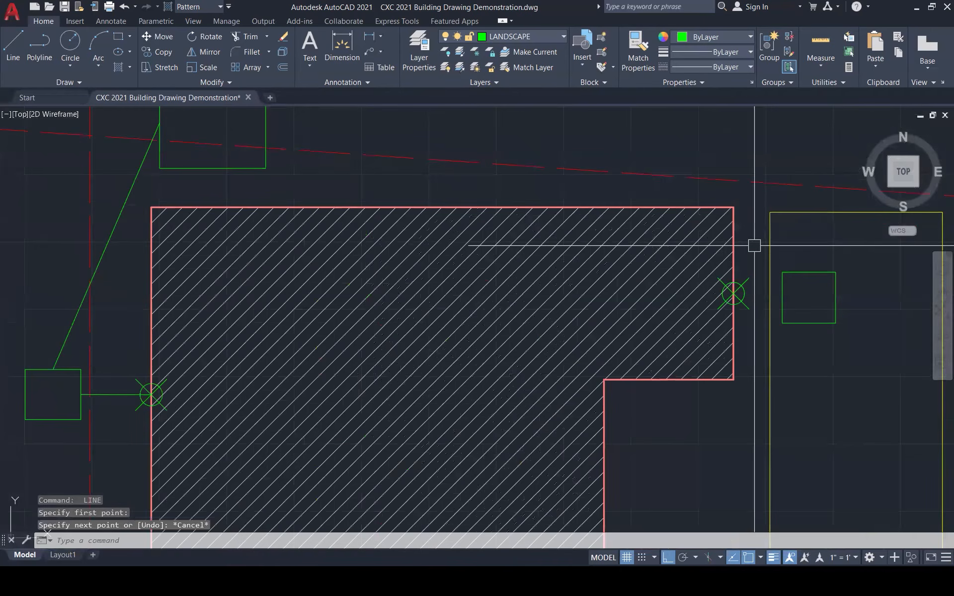
click(809, 322)
text(m)
key(Return)
click(809, 298)
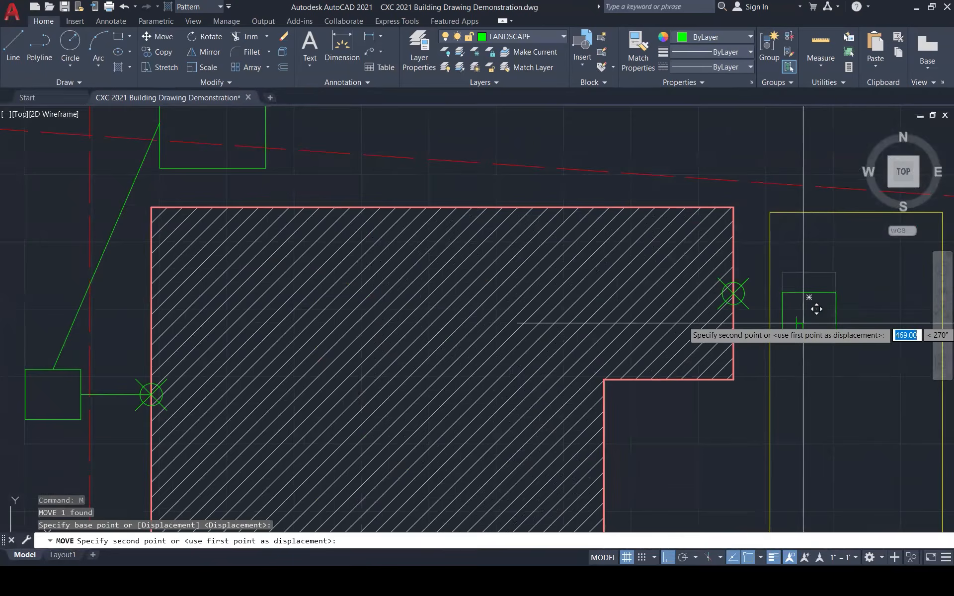
scroll(805, 318, down, 5)
scroll(815, 253, up, 4)
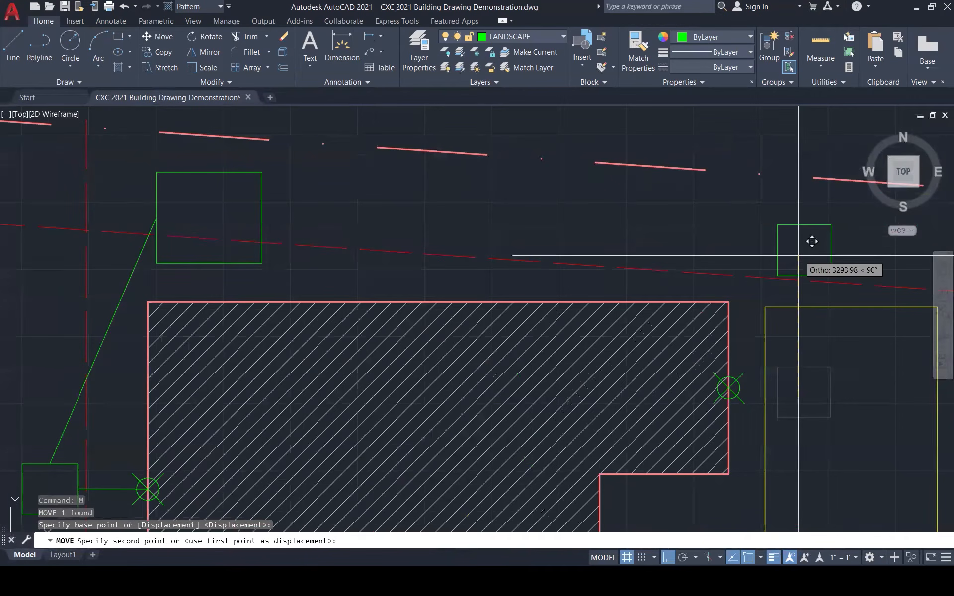
key(F8)
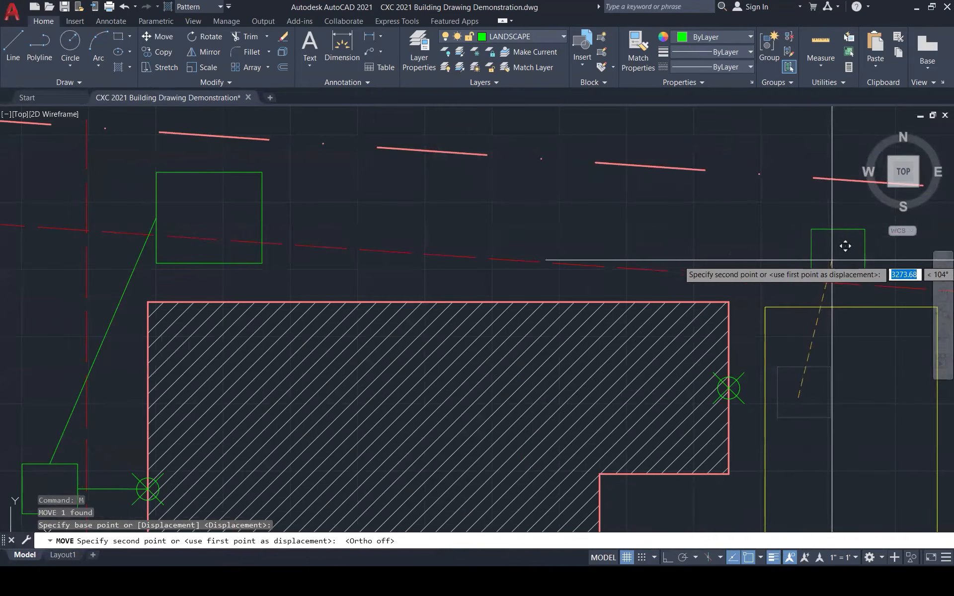
click(832, 262)
key(Escape)
key(Escape)
key(Escape)
- Draw a line from the point on the building's right wall to the bottom midpoint of the rectangle above the driveway
text(l)
key(Return)
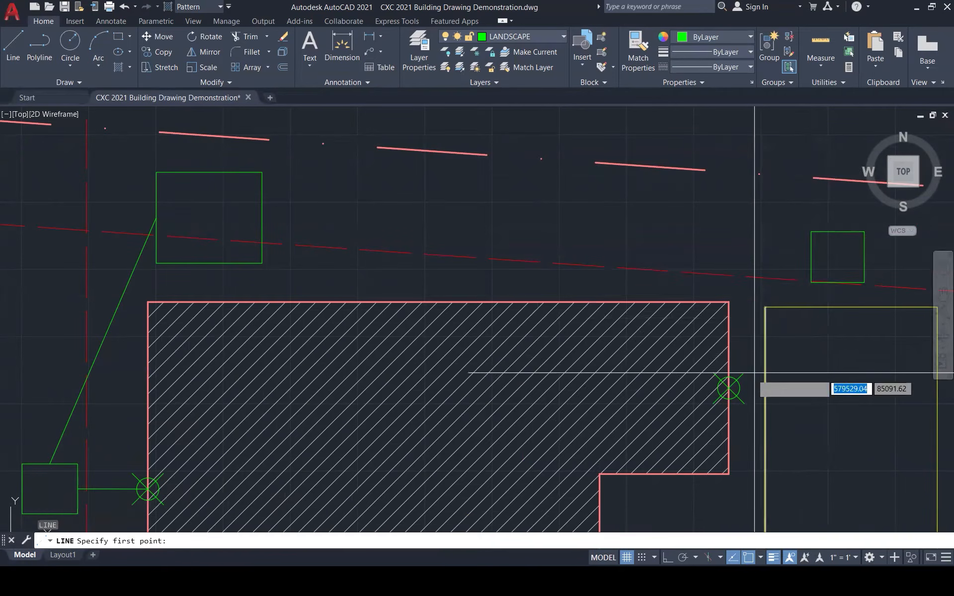
click(729, 388)
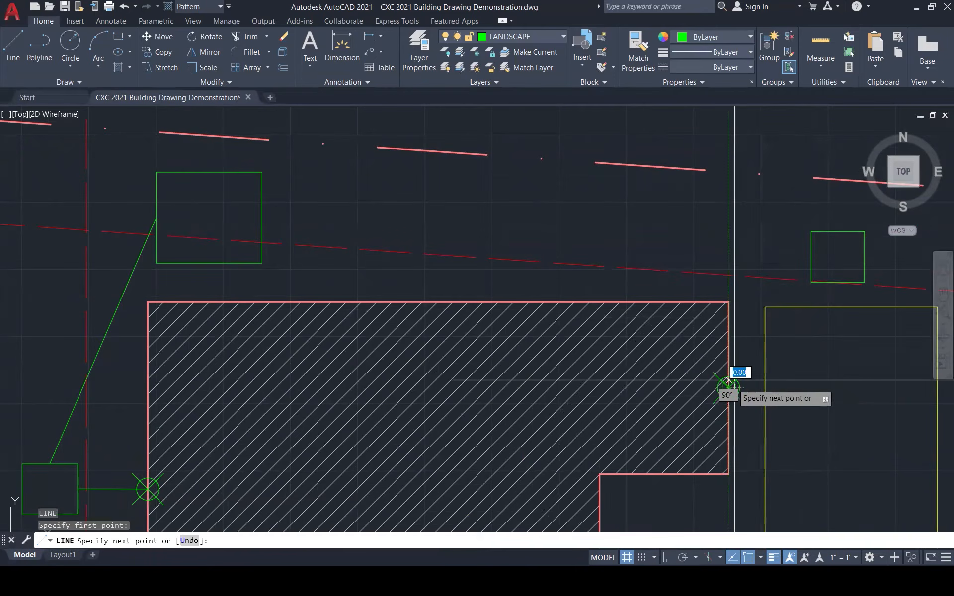
click(837, 283)
key(Return)
- Connect the left midpoint of the rectangle above the driveway to the right midpoint of the larger rectangle with a line
key(Return)
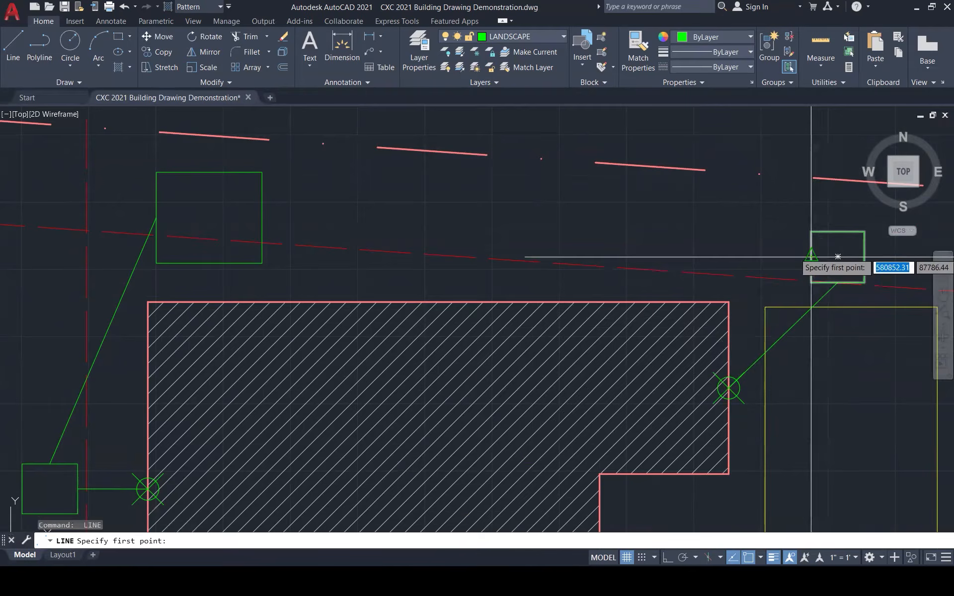
click(837, 257)
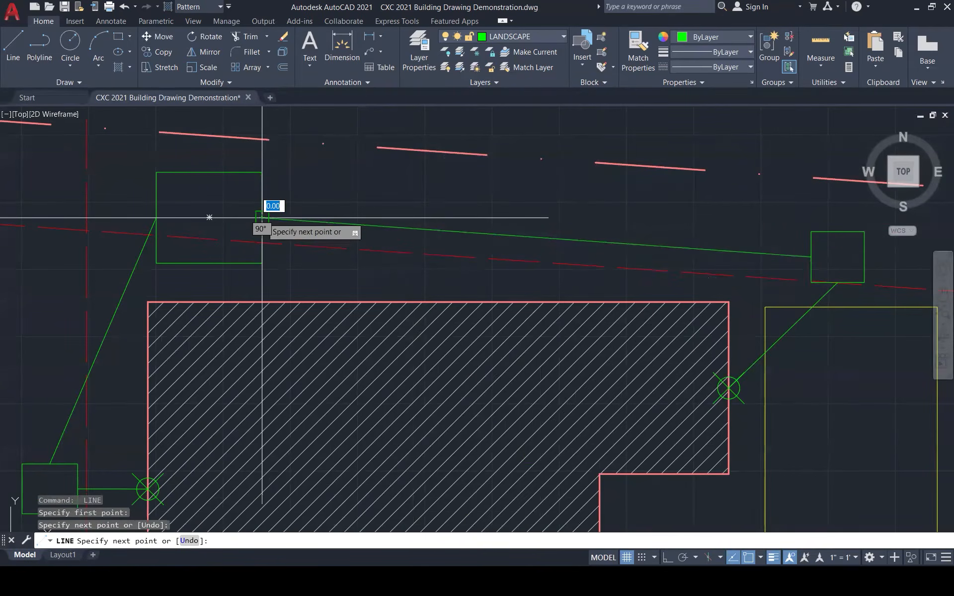
click(262, 218)
key(Escape)
key(Escape)
- Change the four lines connecting the wall points and drainage rectangles to the HIDDEN layer
scroll(577, 234, down, 4)
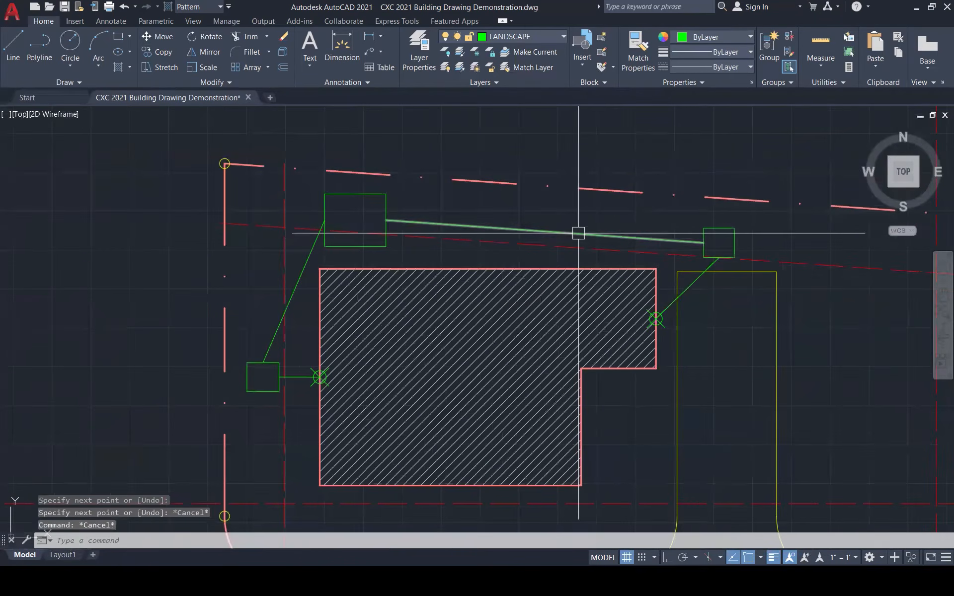
click(578, 233)
click(692, 283)
click(295, 302)
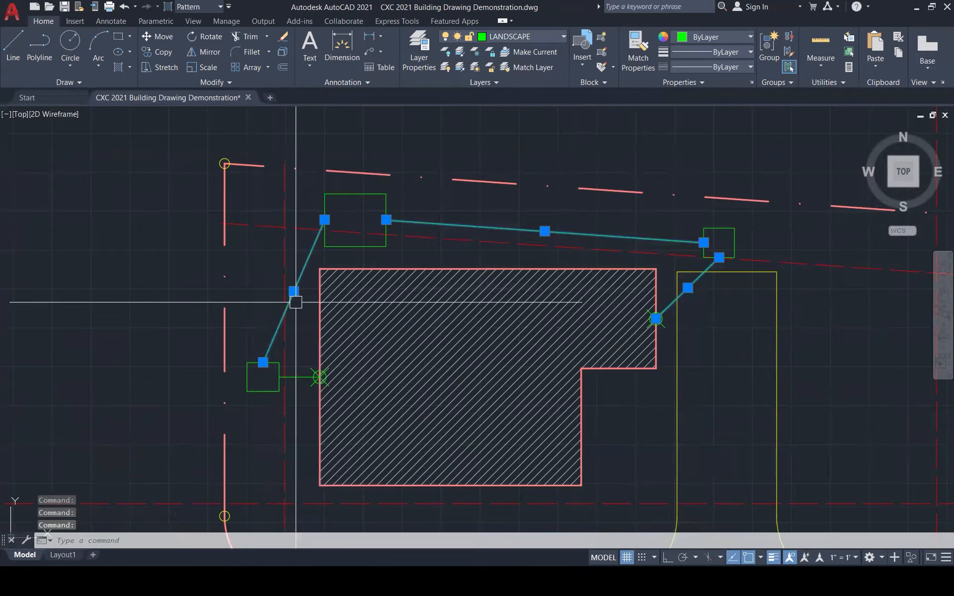
scroll(292, 370, up, 3)
click(296, 377)
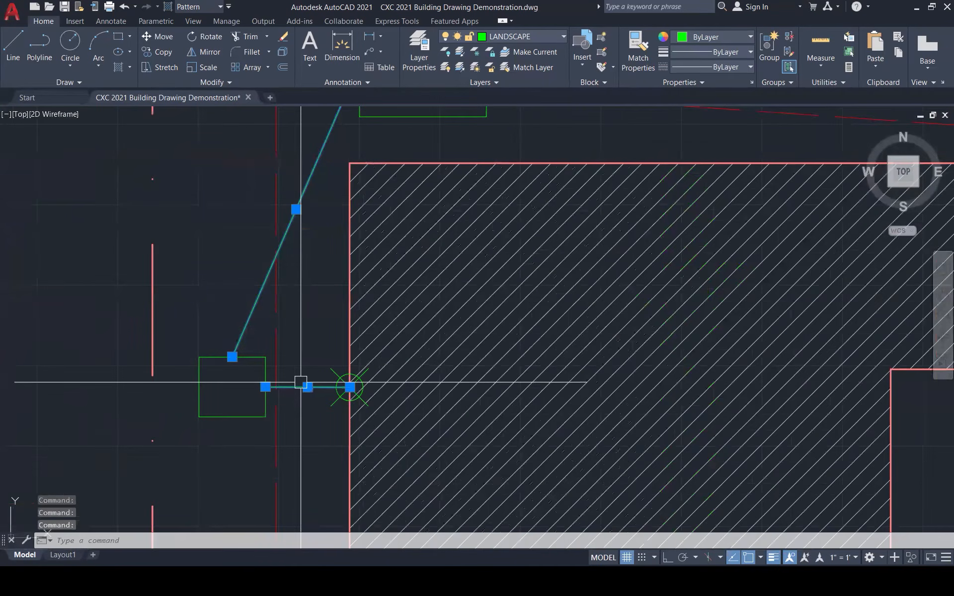
scroll(301, 382, down, 5)
click(544, 36)
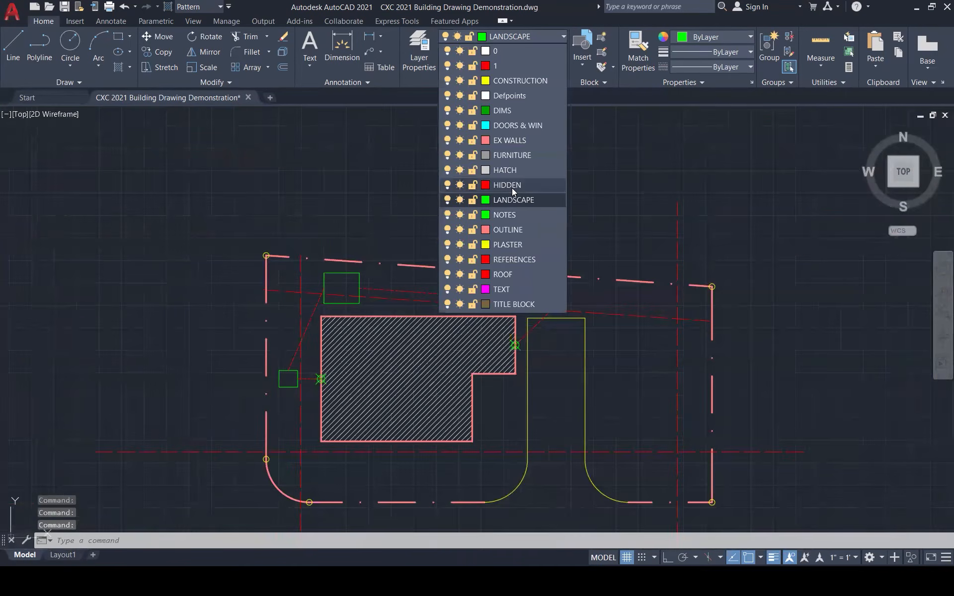
click(512, 188)
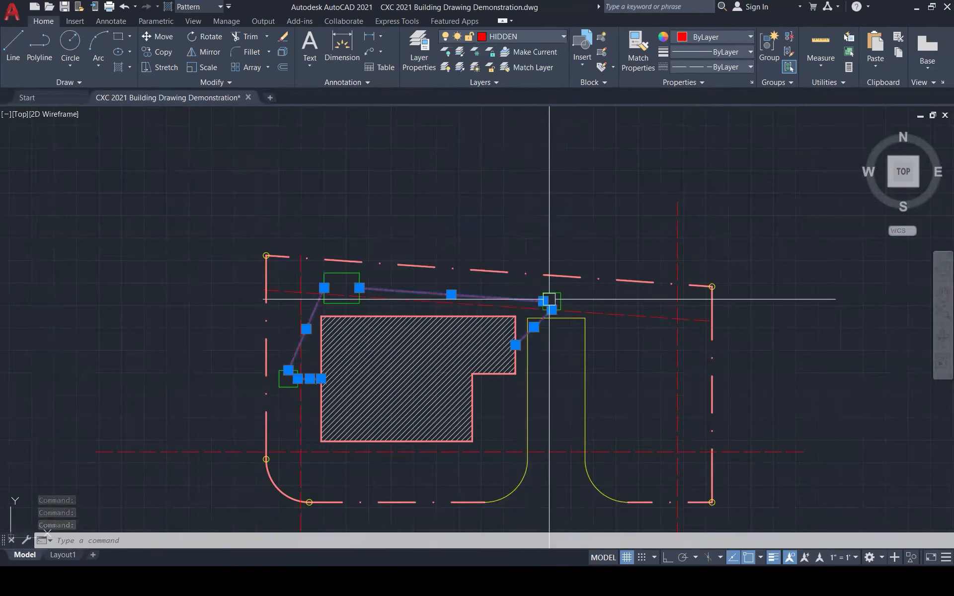
scroll(559, 335, up, 1)
scroll(559, 335, up, 2)
key(Escape)
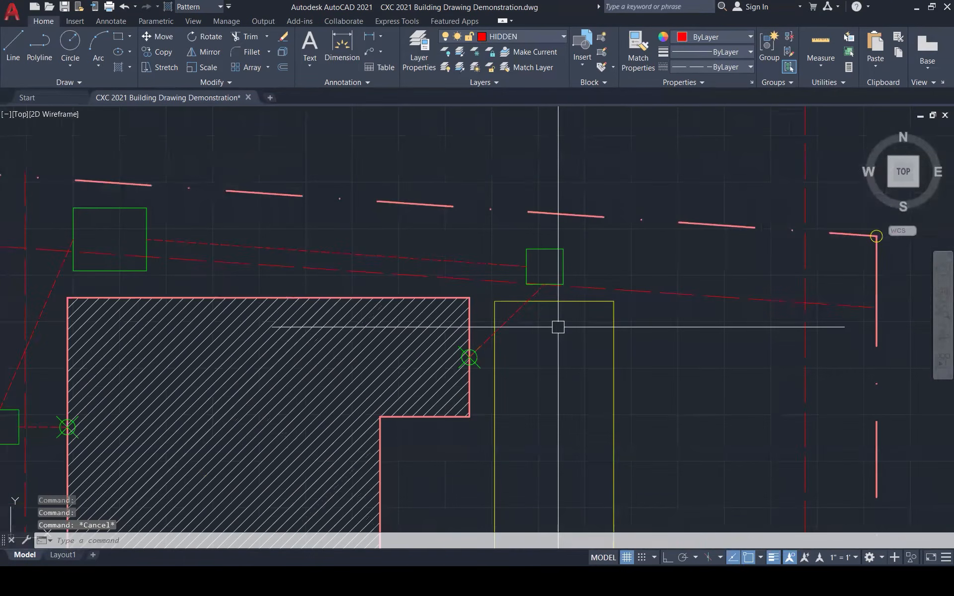
- Change the three drainage rectangles to the HIDDEN layer
scroll(558, 327, down, 4)
scroll(357, 375, up, 2)
scroll(357, 375, up, 2)
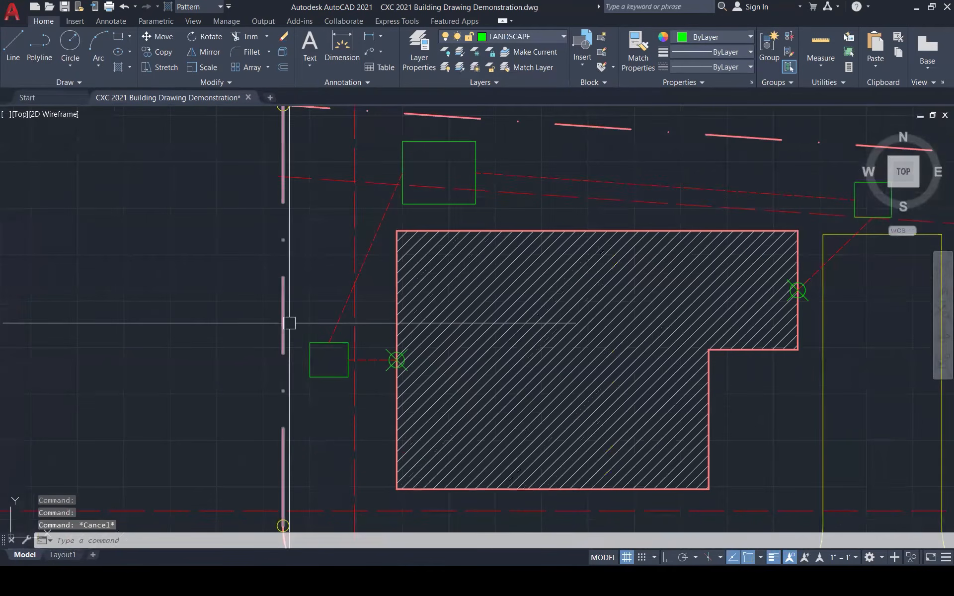
click(310, 350)
click(476, 189)
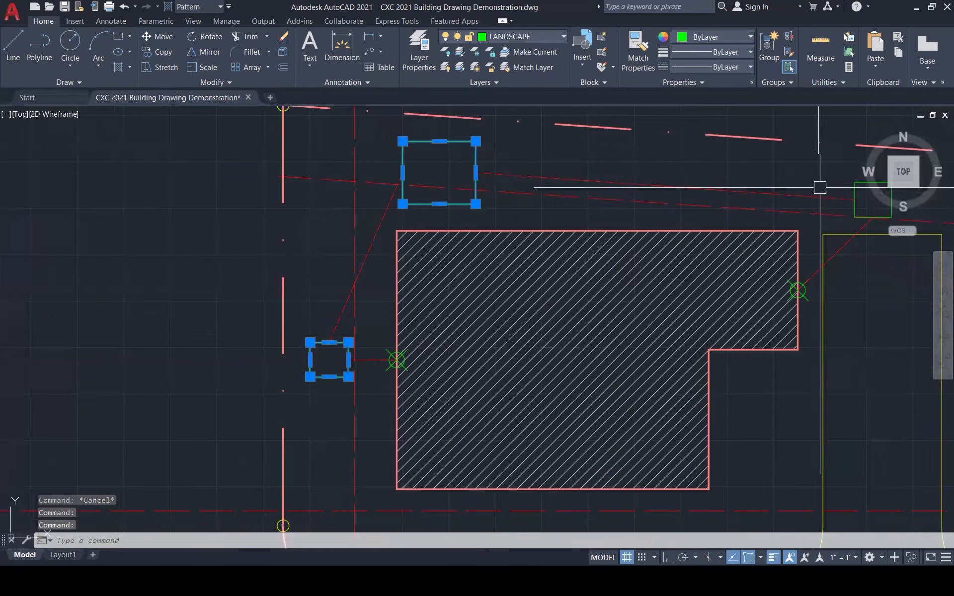
click(854, 199)
click(549, 33)
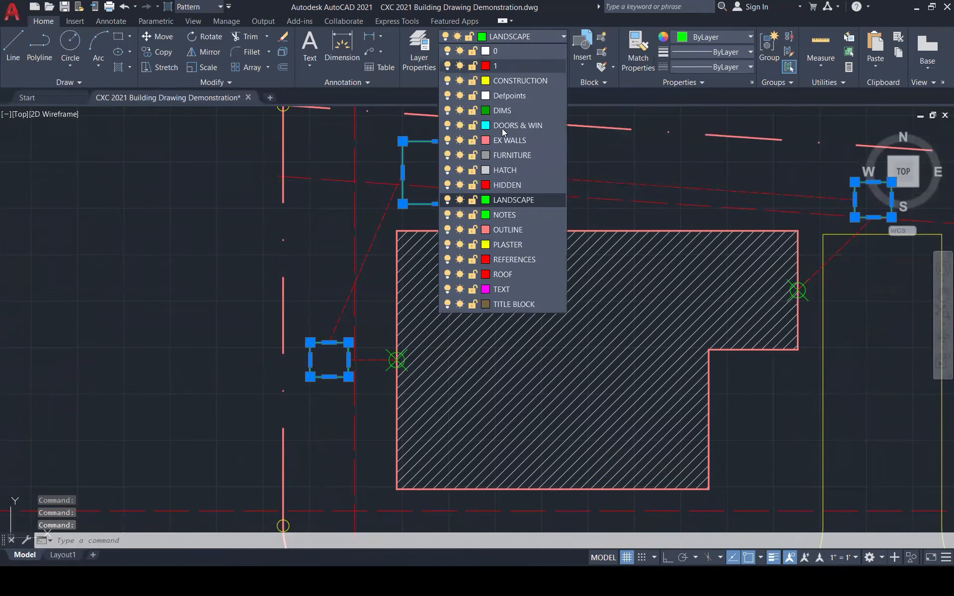
click(515, 185)
scroll(414, 320, down, 1)
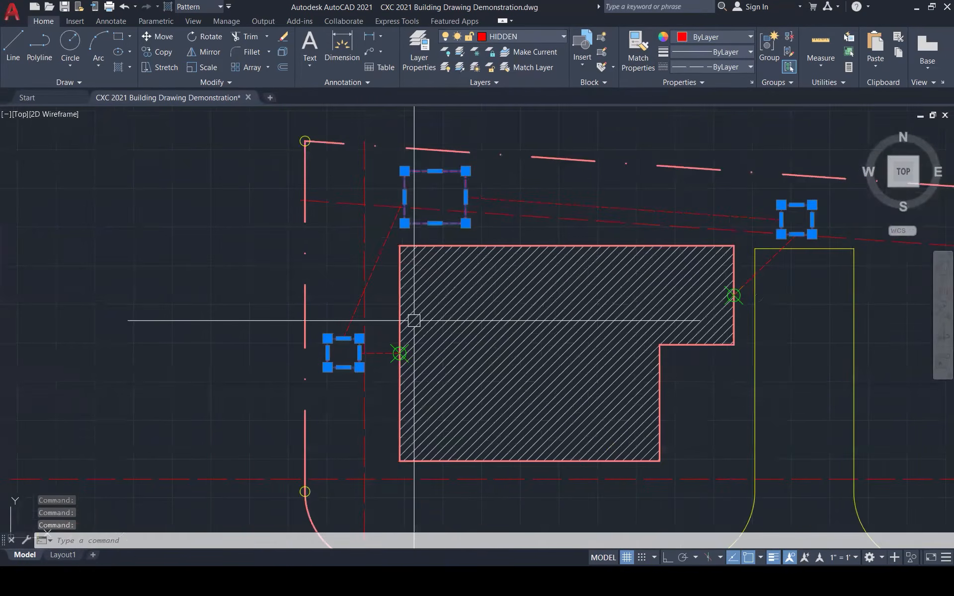
- Add the multiline text "ST" at the larger drainage rectangle's upper-left corner with a text height of 5
scroll(414, 321, down, 2)
key(Escape)
key(Escape)
key(Escape)
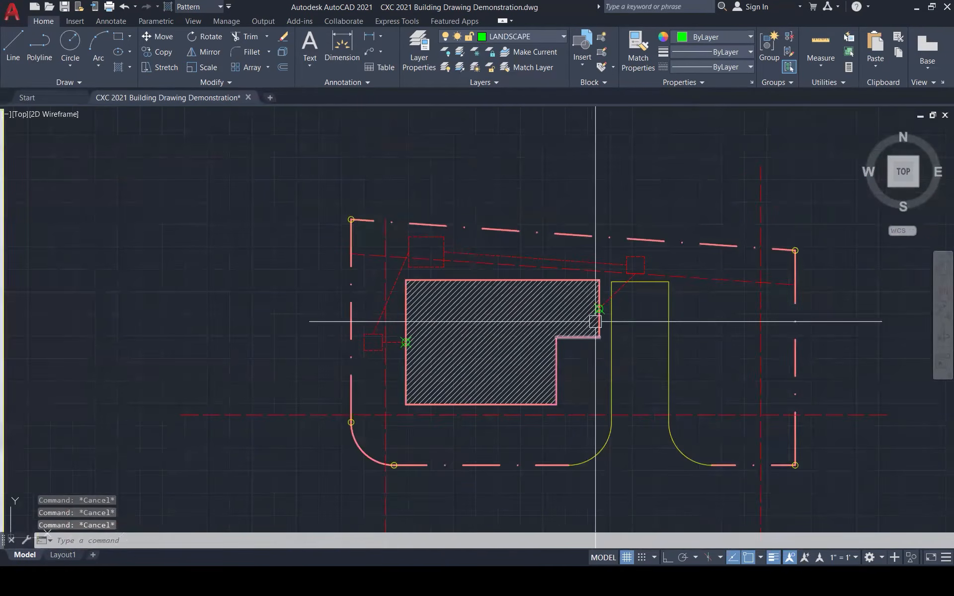
scroll(407, 210, up, 1)
scroll(407, 209, up, 1)
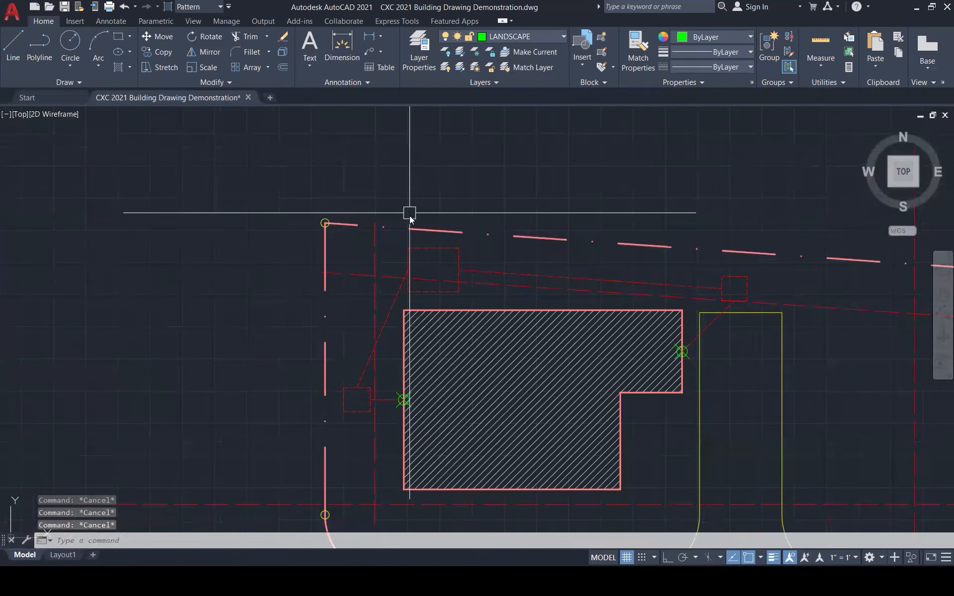
scroll(425, 278, up, 1)
text(mt)
key(Return)
scroll(425, 279, up, 5)
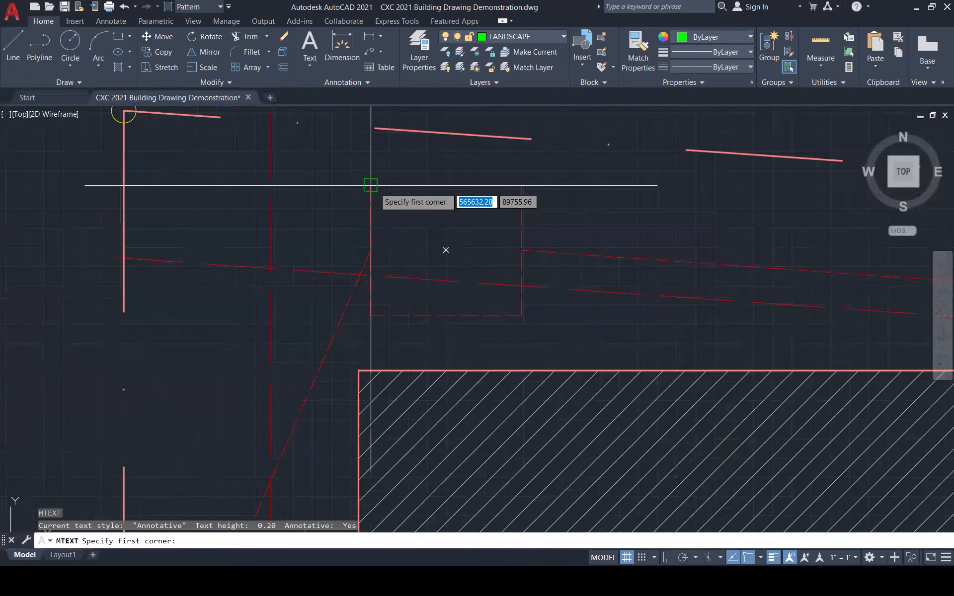
click(371, 189)
click(521, 315)
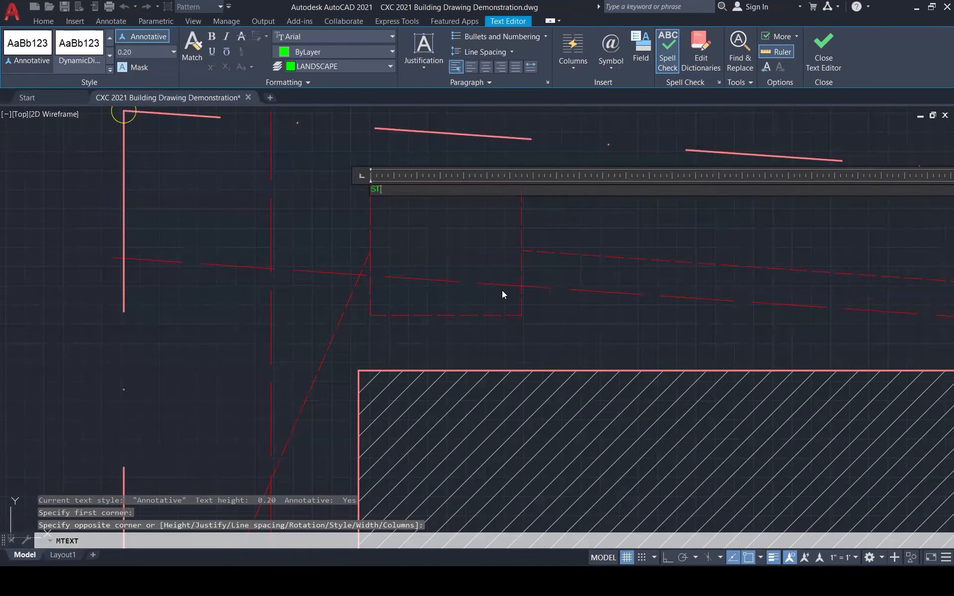
click(155, 52)
text(5.)
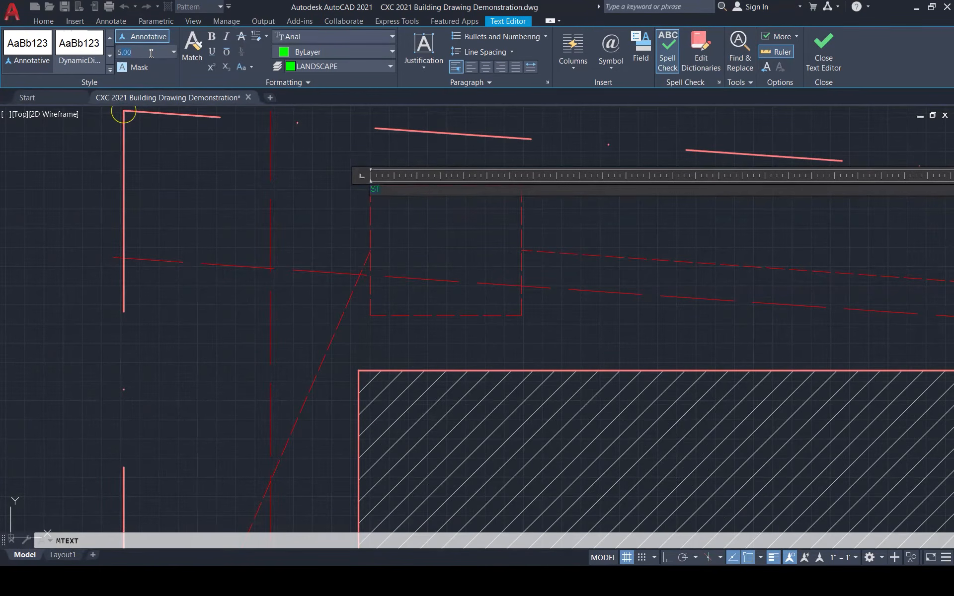
key(Escape)
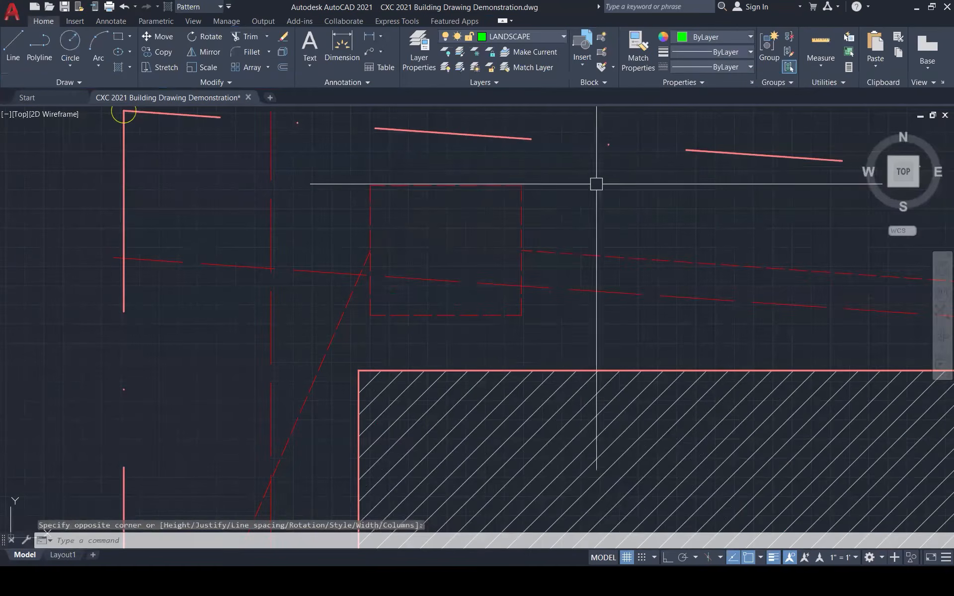
scroll(562, 285, down, 5)
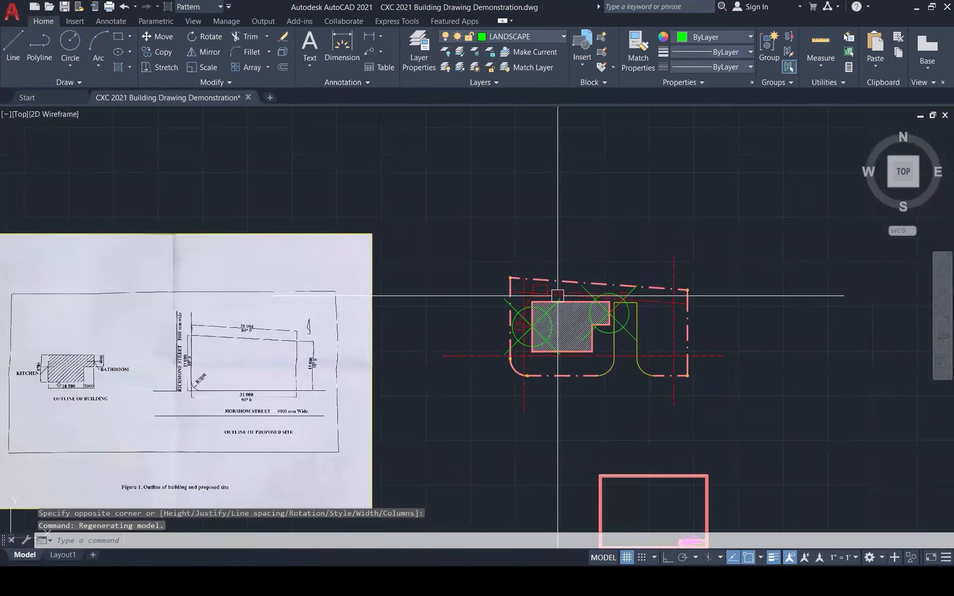
scroll(557, 296, up, 5)
scroll(557, 296, up, 3)
click(528, 213)
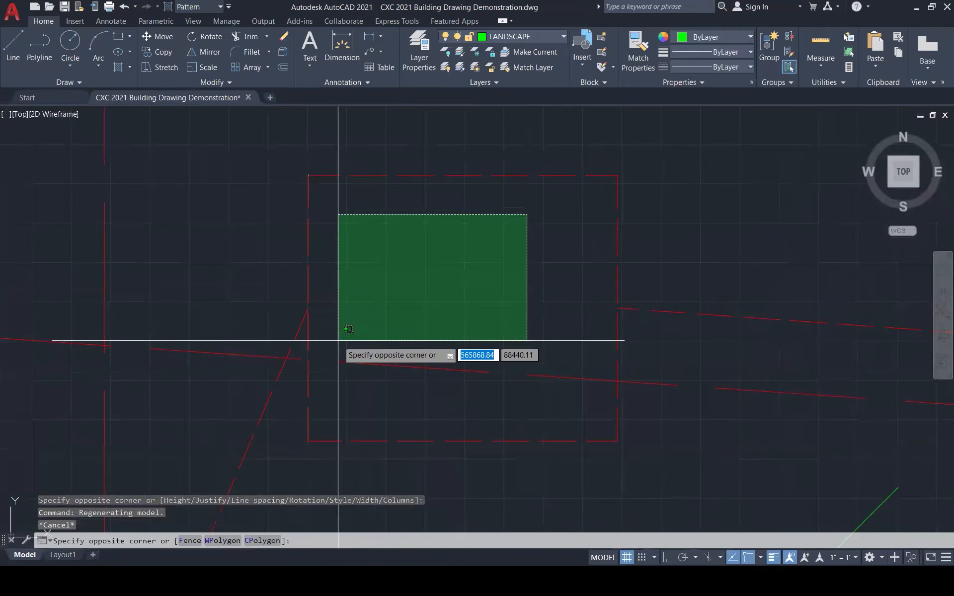
key(Escape)
click(293, 150)
click(359, 216)
scroll(309, 174, up, 10)
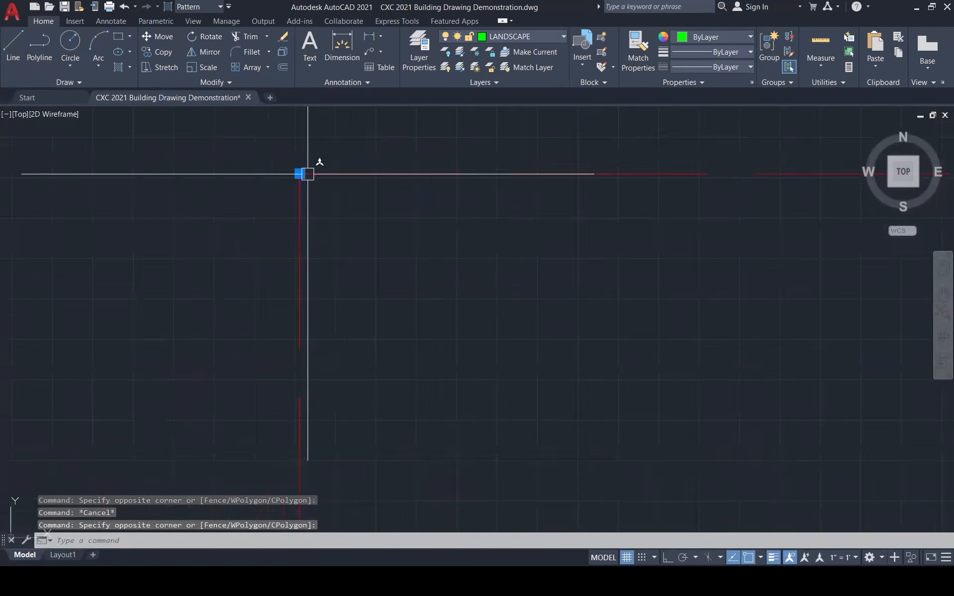
click(269, 205)
double_click(269, 205)
key(Escape)
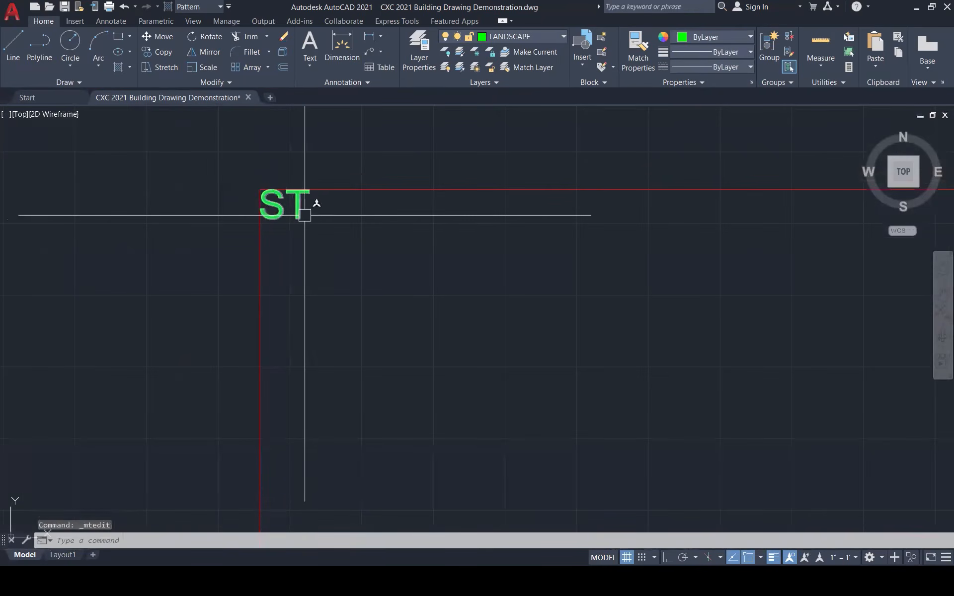
- Try to scale the ST text about the larger drainage rectangle's upper-left corner
scroll(304, 200, down, 4)
text(sc)
key(Return)
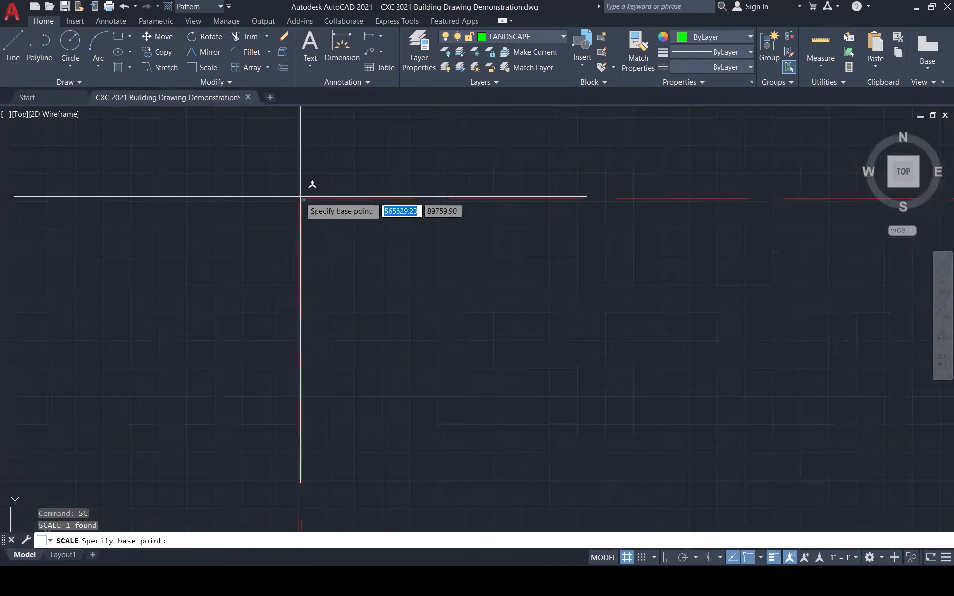
click(301, 198)
scroll(319, 191, down, 6)
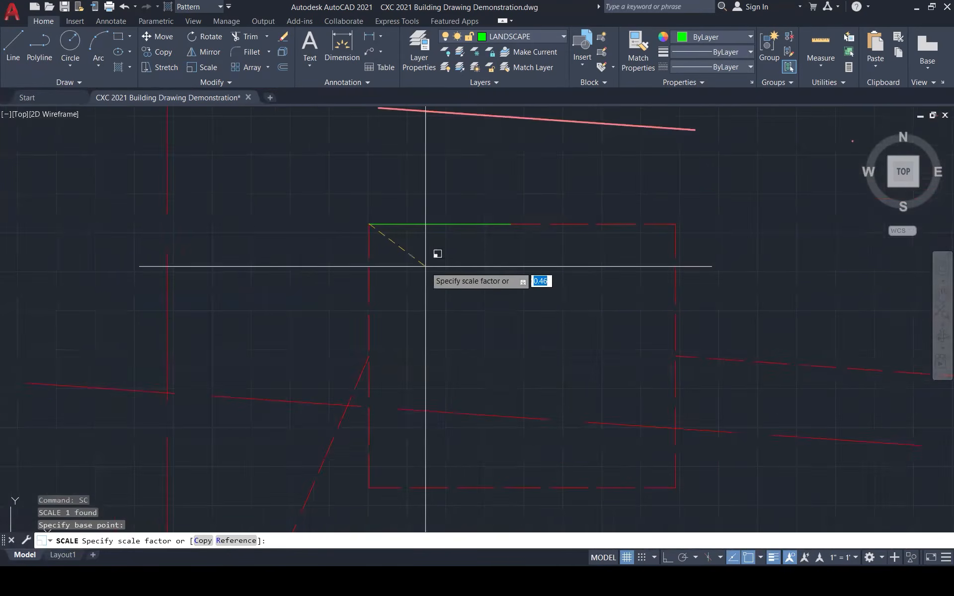
scroll(475, 310, down, 6)
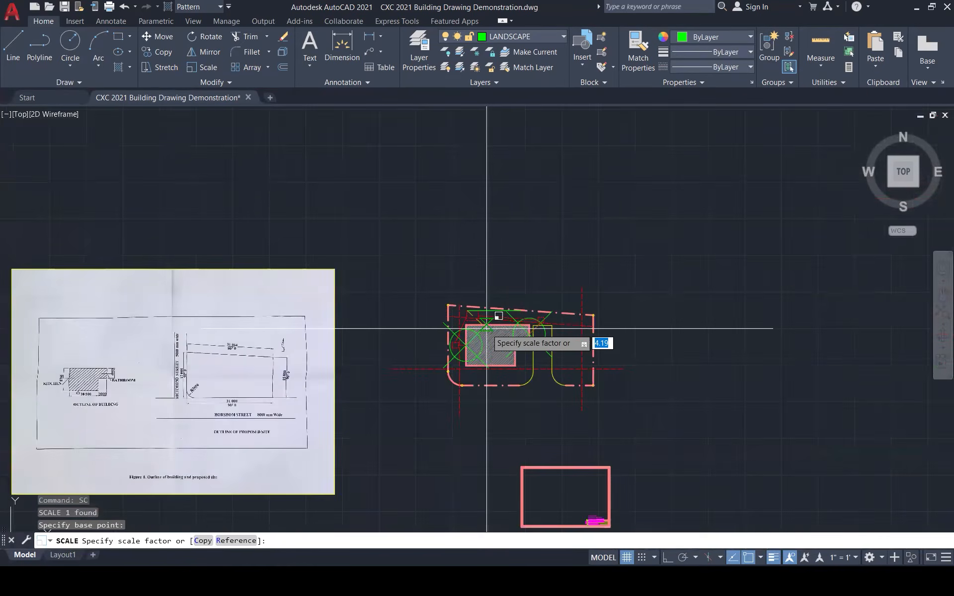
scroll(482, 319, up, 7)
key(Escape)
scroll(340, 200, up, 6)
middle_drag(392, 244, 297, 198)
scroll(296, 199, up, 5)
click(276, 174)
text(s)
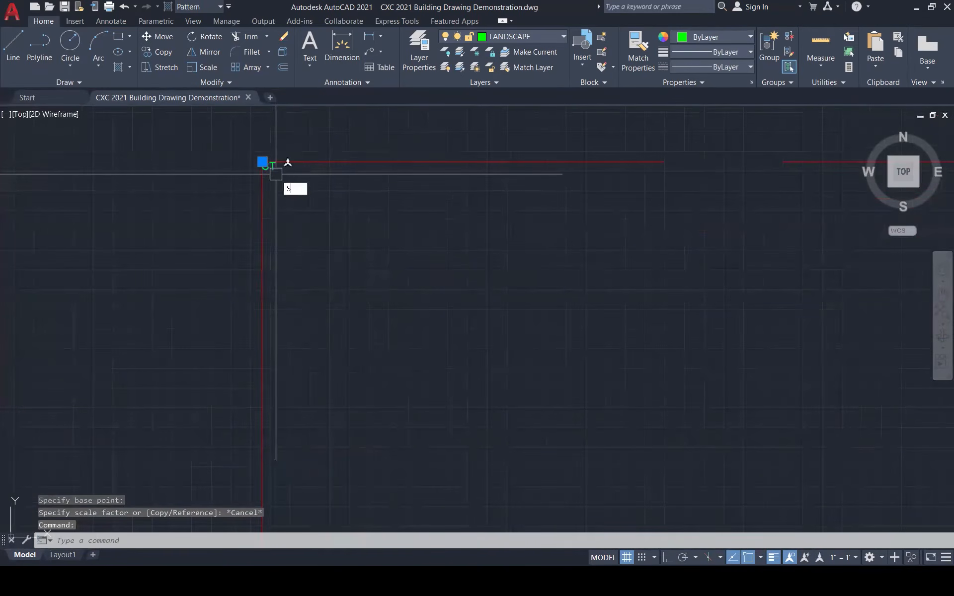
text(c)
key(Return)
click(269, 168)
key(Escape)
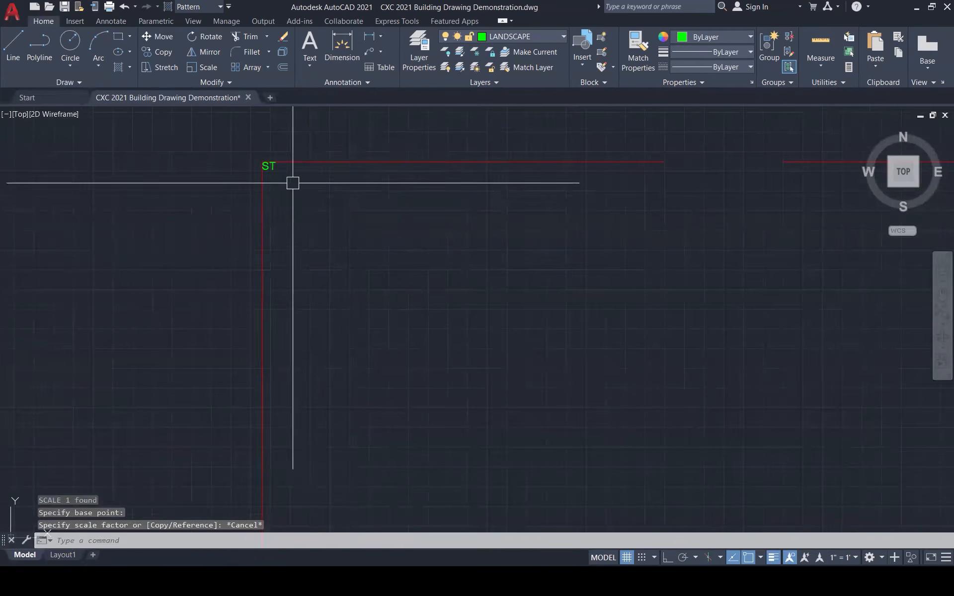
- Set the ST text's height to 70
double_click(269, 167)
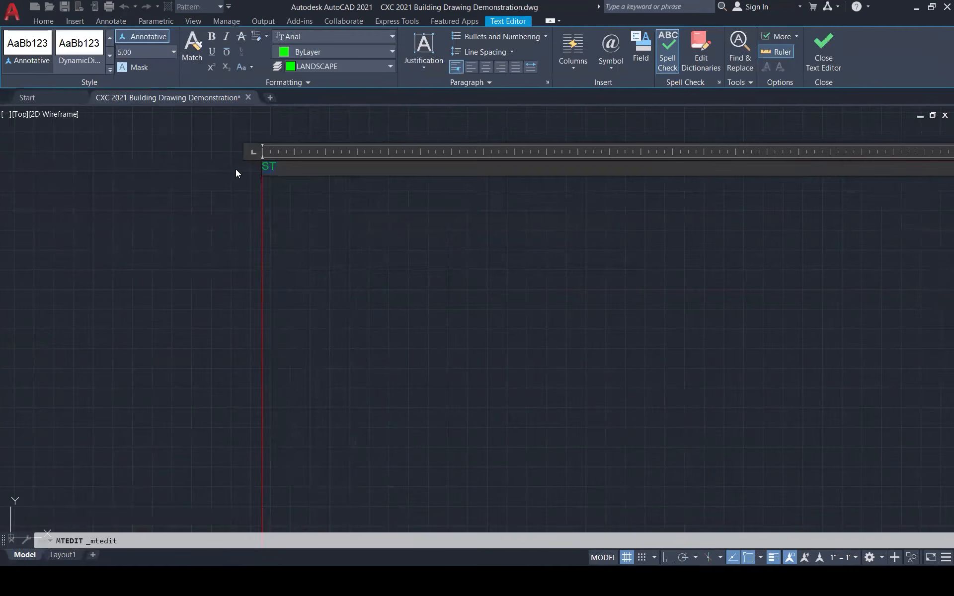
click(142, 52)
text(70)
key(Return)
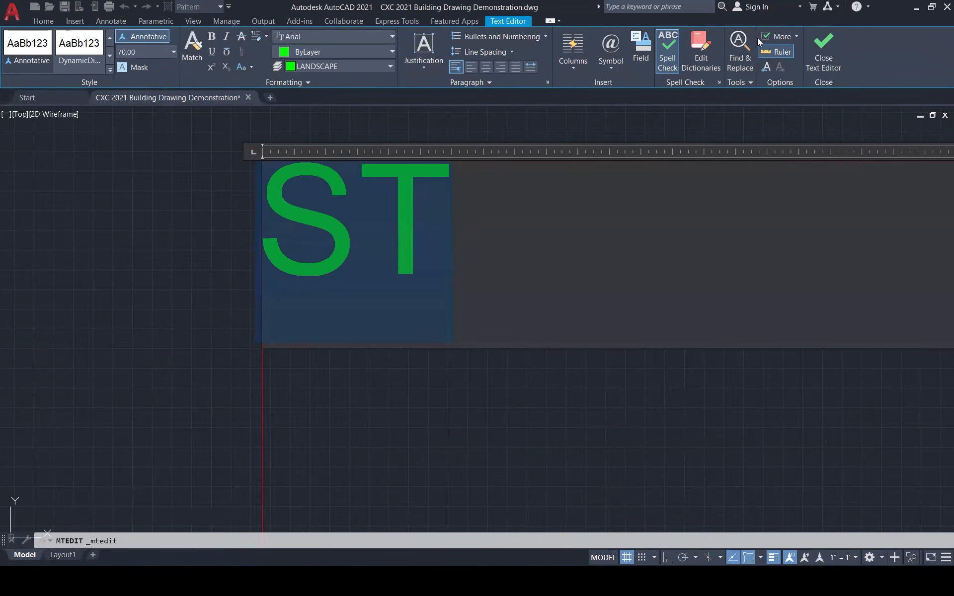
click(834, 50)
scroll(446, 272, down, 4)
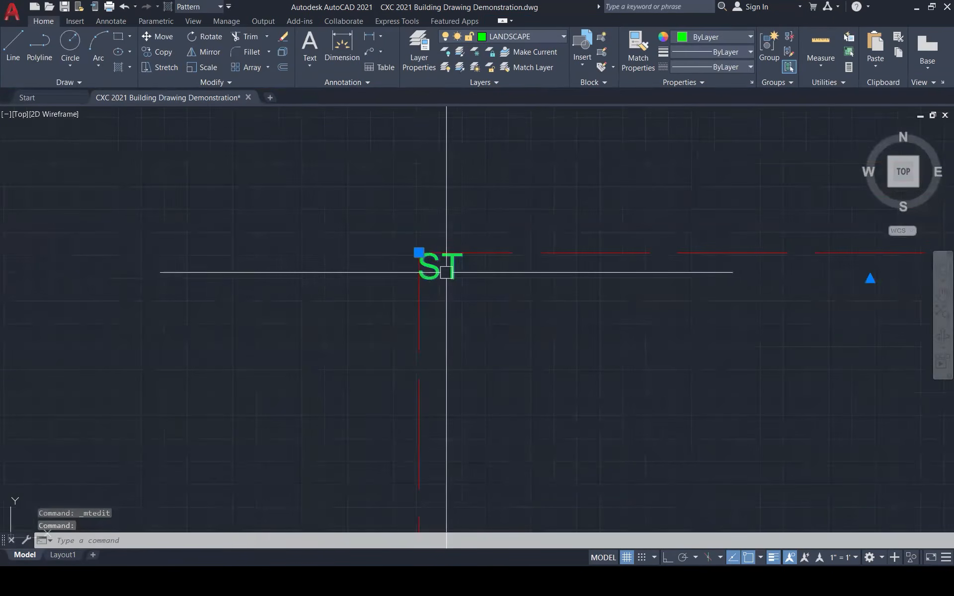
- Move the ST text to the middle of the larger drainage rectangle
click(418, 253)
scroll(438, 238, up, 4)
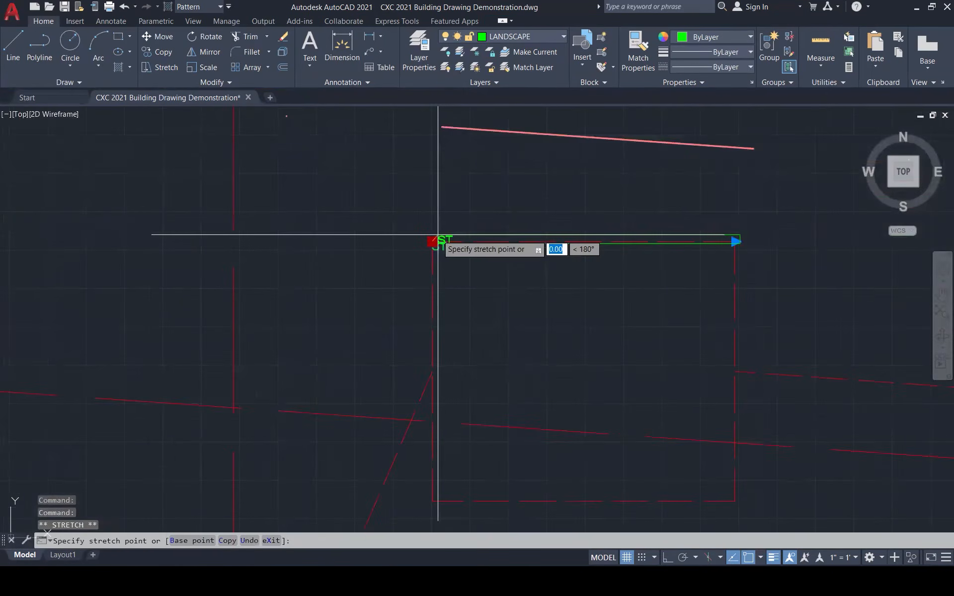
click(551, 329)
key(Escape)
text(SC)
key(Return)
click(555, 333)
key(Escape)
scroll(549, 327, down, 6)
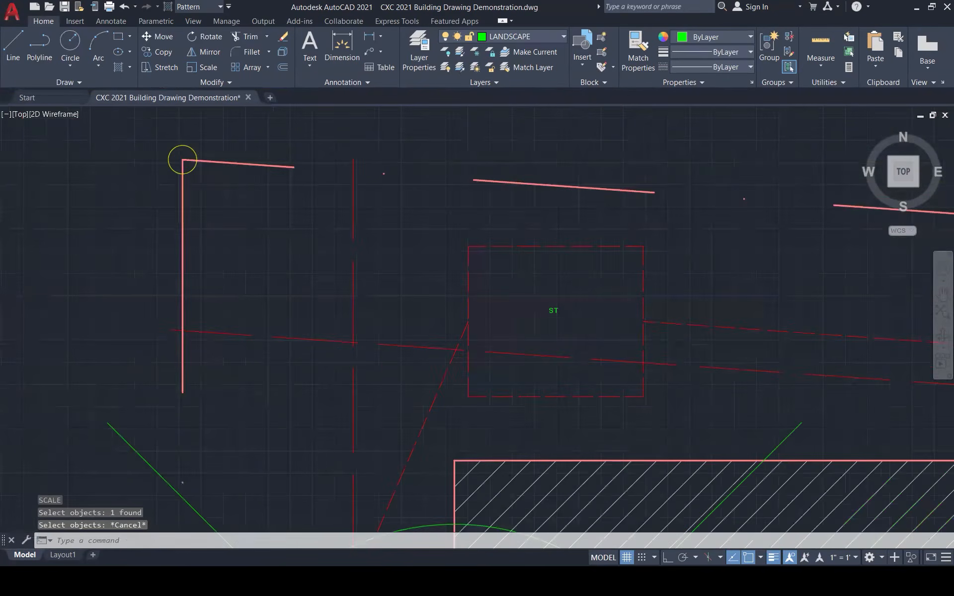
- Match the ST text's properties to the name line in the title block
scroll(612, 388, up, 8)
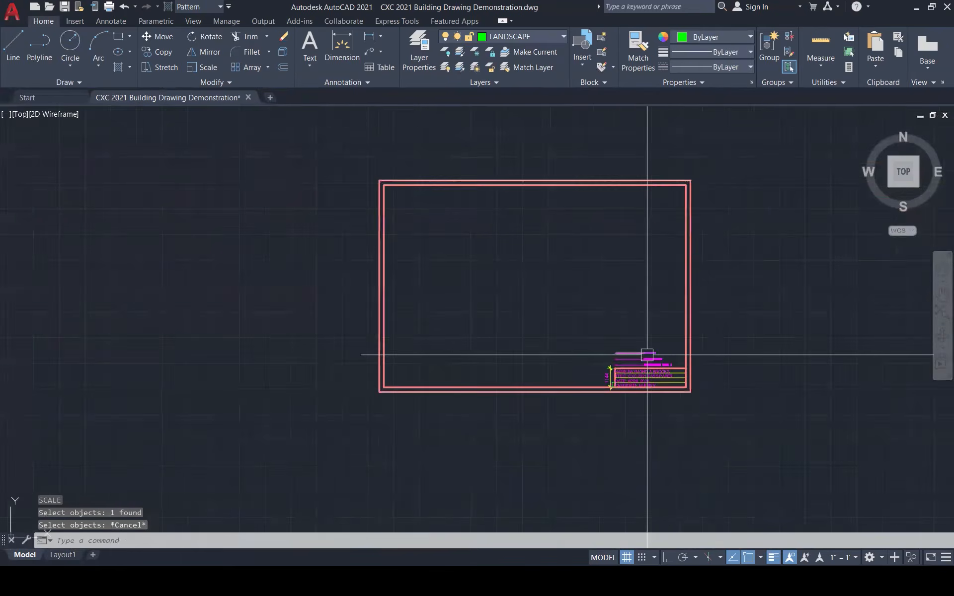
text(ma)
key(Return)
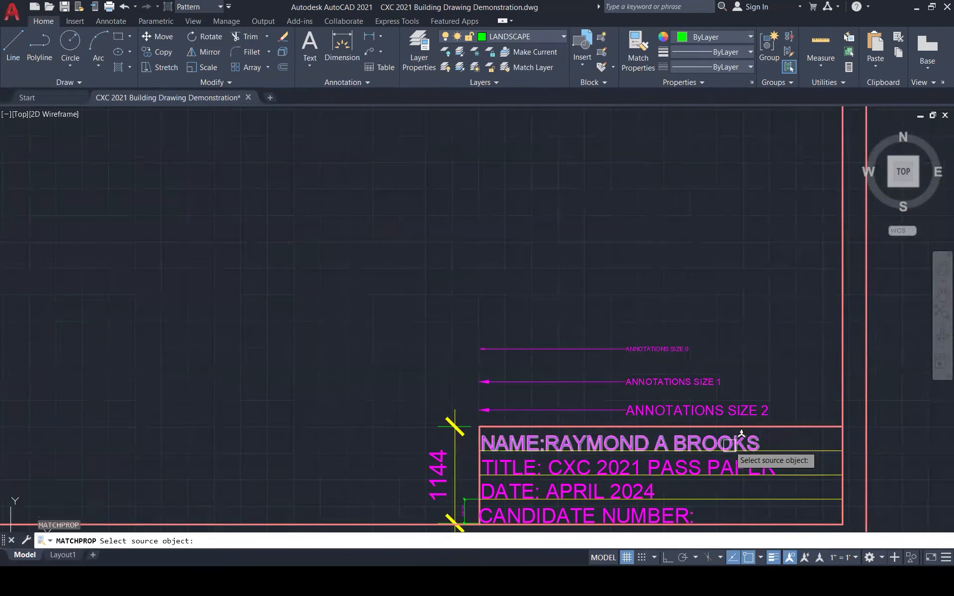
click(742, 441)
scroll(744, 438, down, 1)
scroll(781, 419, down, 3)
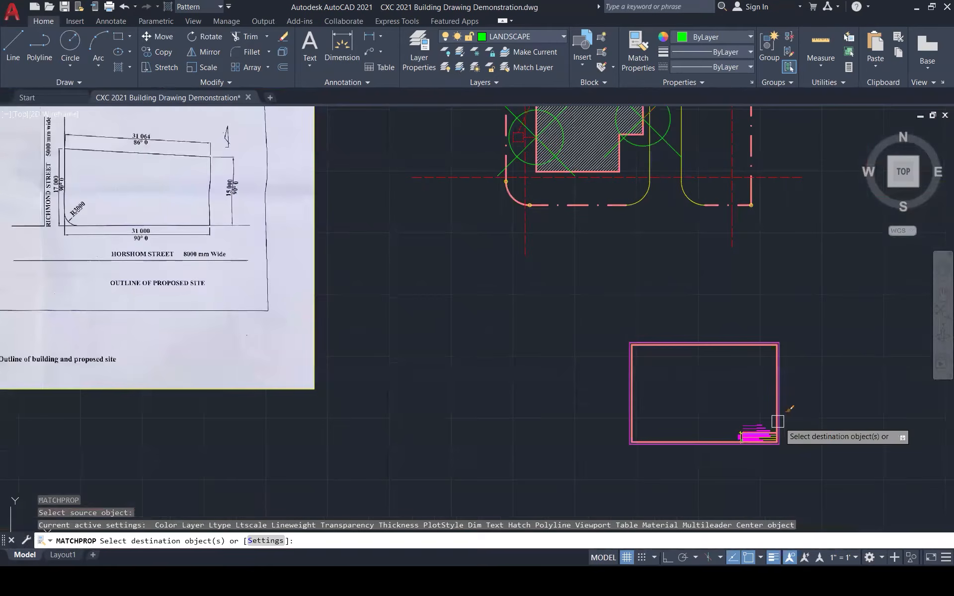
scroll(594, 216, down, 2)
scroll(595, 201, up, 5)
scroll(595, 204, up, 6)
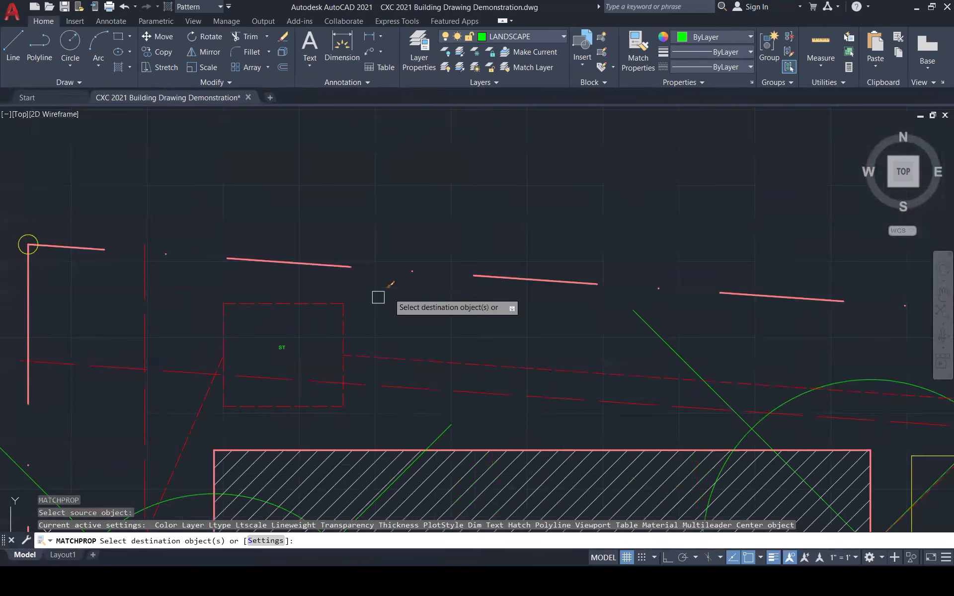
click(286, 347)
key(Escape)
key(Escape)
- Scale up the ST text about its lower-left corner to roughly half the larger drainage rectangle's width
click(295, 347)
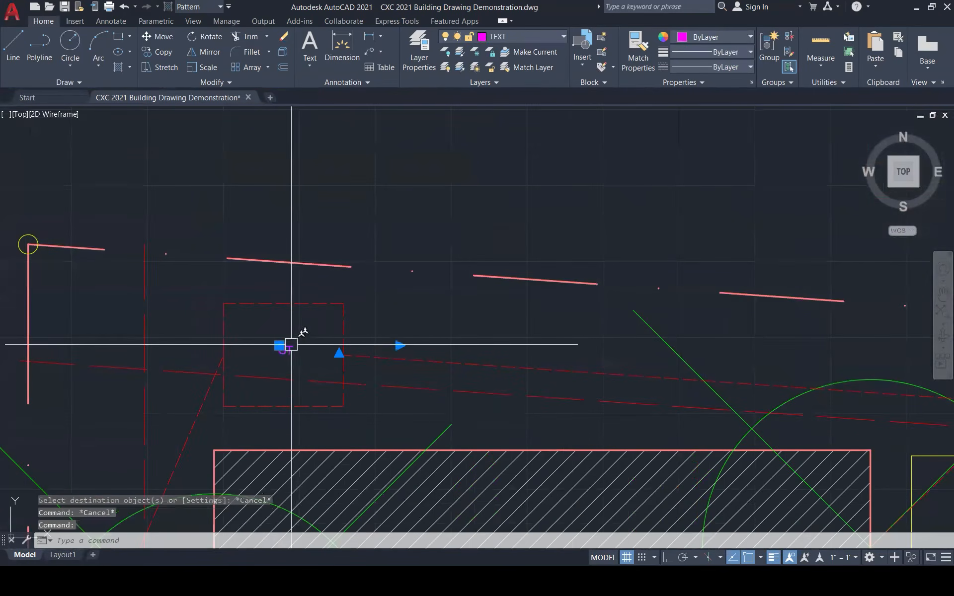
text(sc)
key(Return)
click(281, 352)
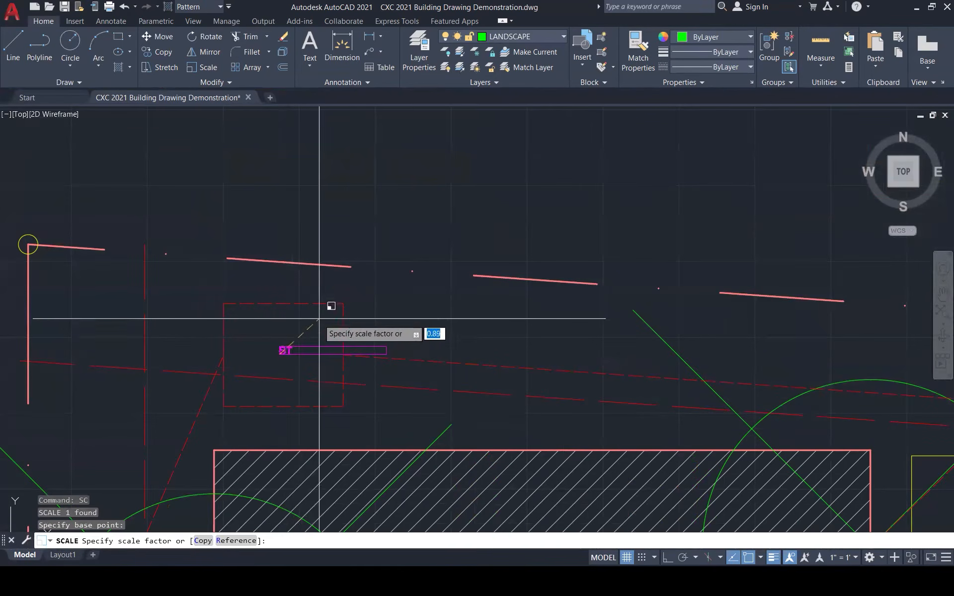
click(495, 232)
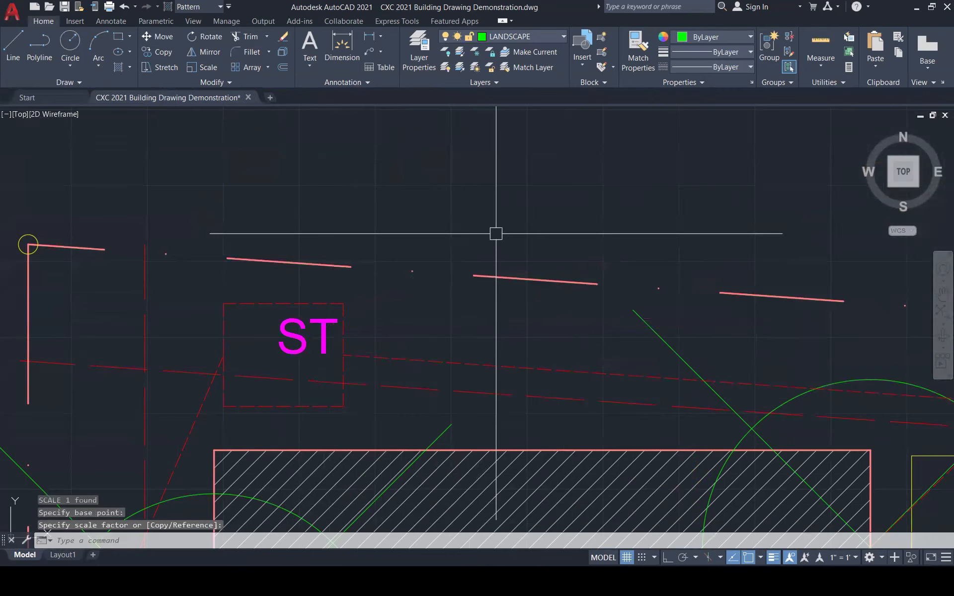
- Center the enlarged ST text inside the larger drainage rectangle
click(309, 338)
click(279, 319)
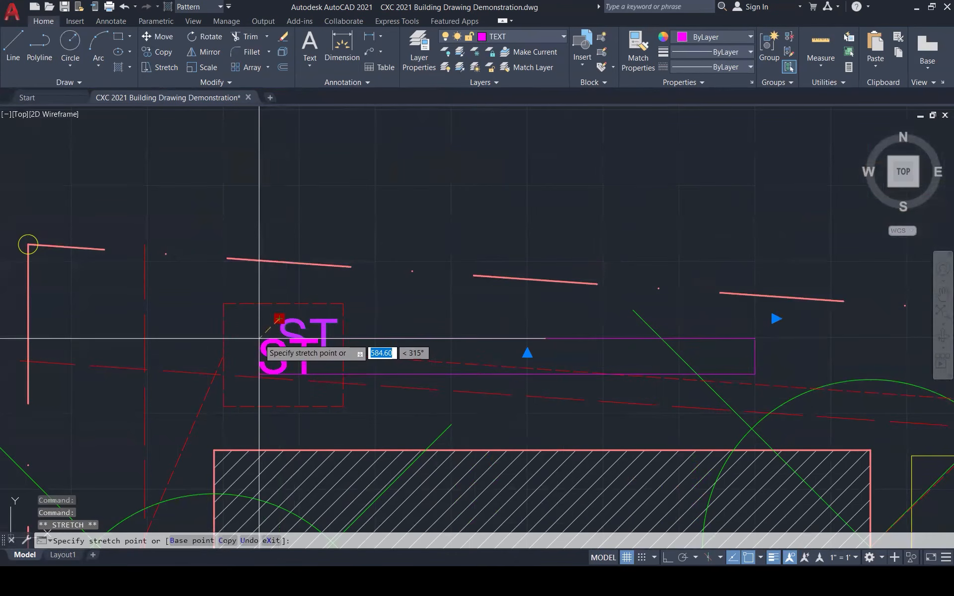
key(Escape)
scroll(481, 256, down, 5)
key(Escape)
scroll(469, 216, up, 4)
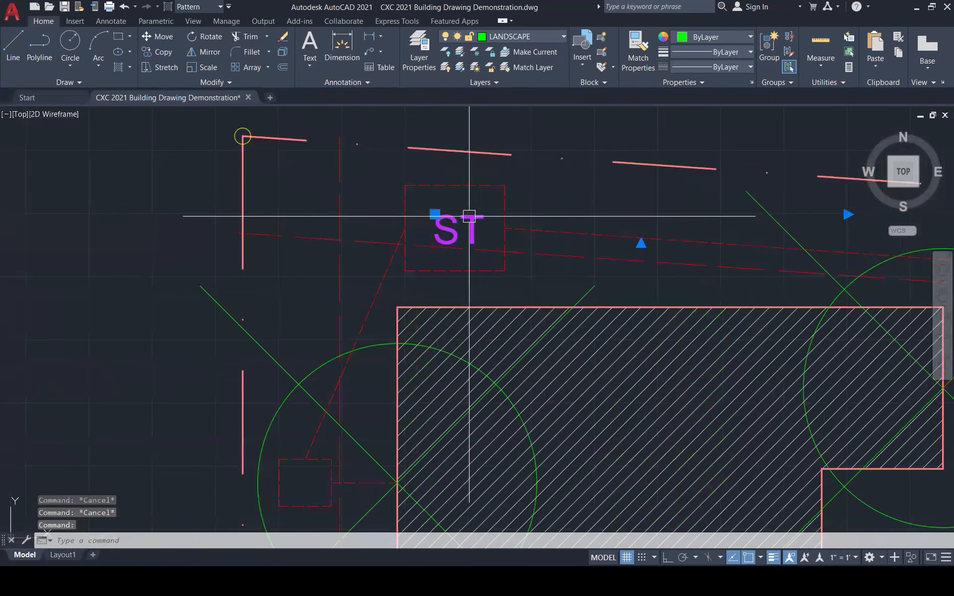
text(sc)
key(Escape)
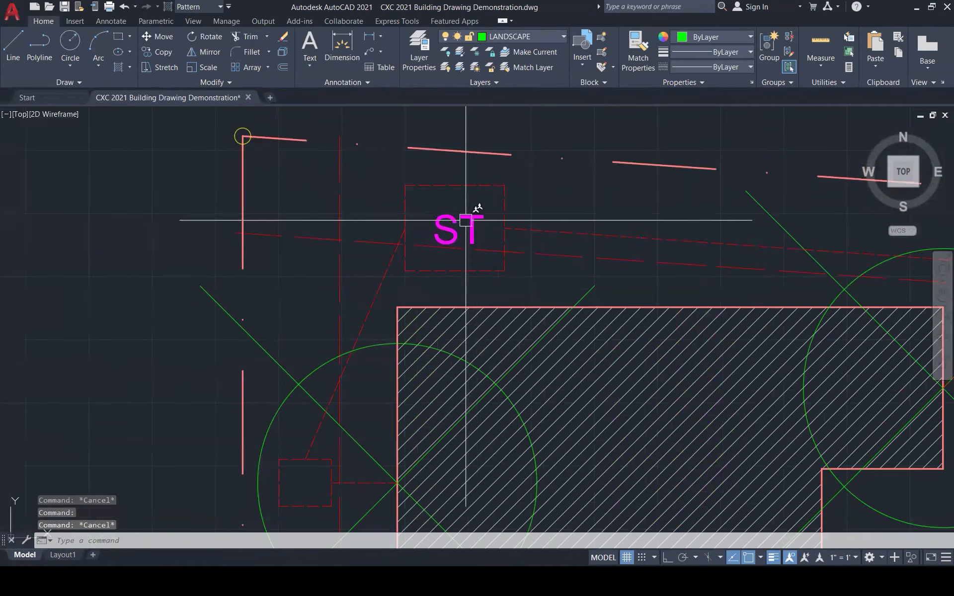
click(466, 220)
text(coi)
key(Return)
click(458, 228)
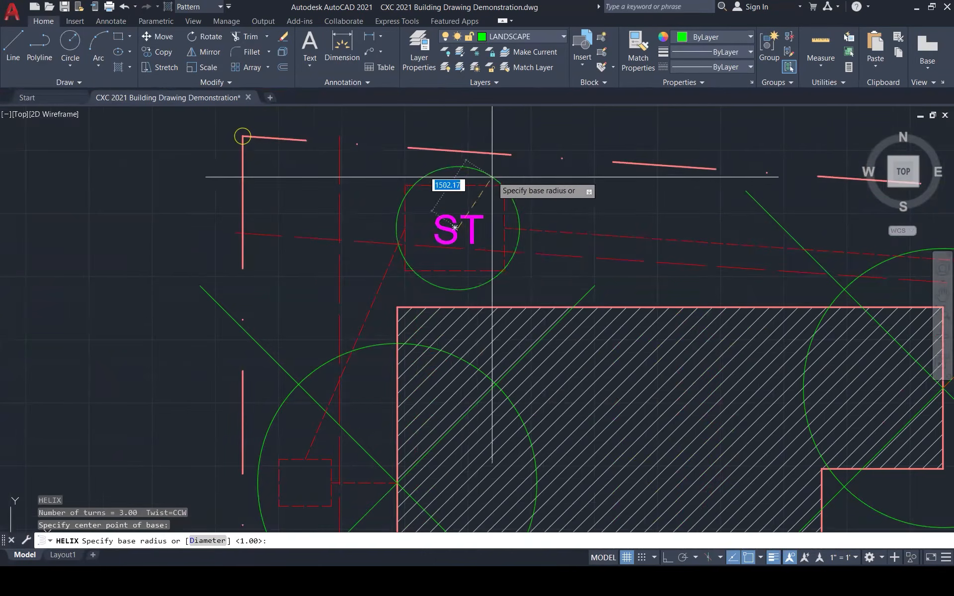
scroll(493, 178, down, 2)
key(Escape)
- Copy the ST text into the small rectangle beside the building's left wall and the rectangle above the driveway
click(463, 204)
text(co)
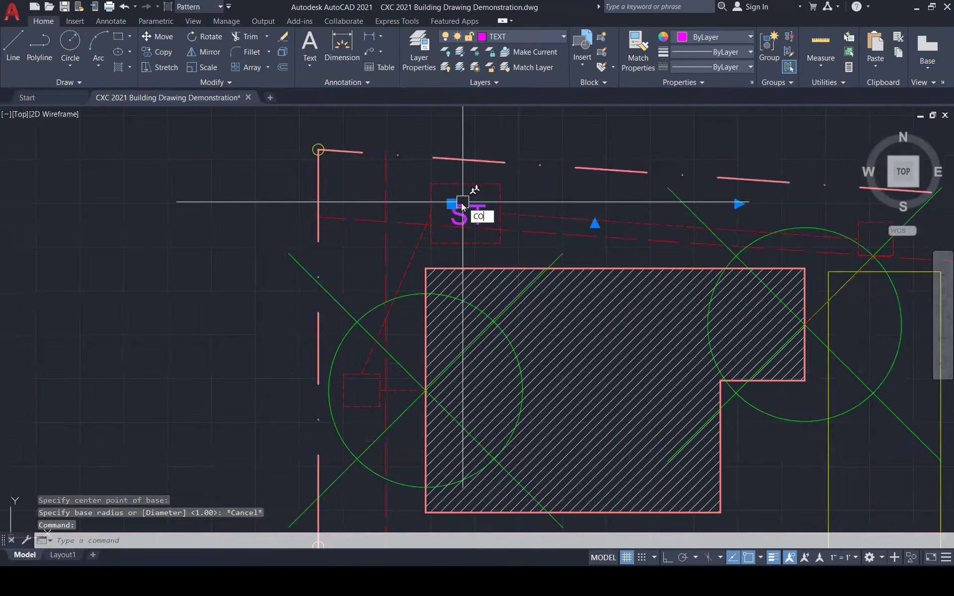
key(Return)
click(451, 227)
scroll(344, 408, up, 3)
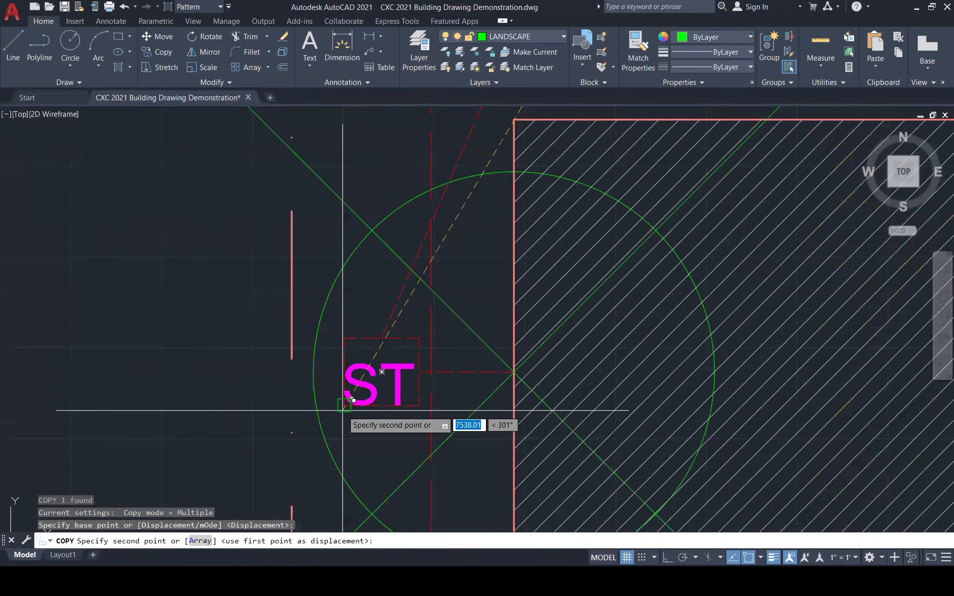
scroll(352, 397, up, 2)
click(353, 378)
scroll(219, 437, down, 4)
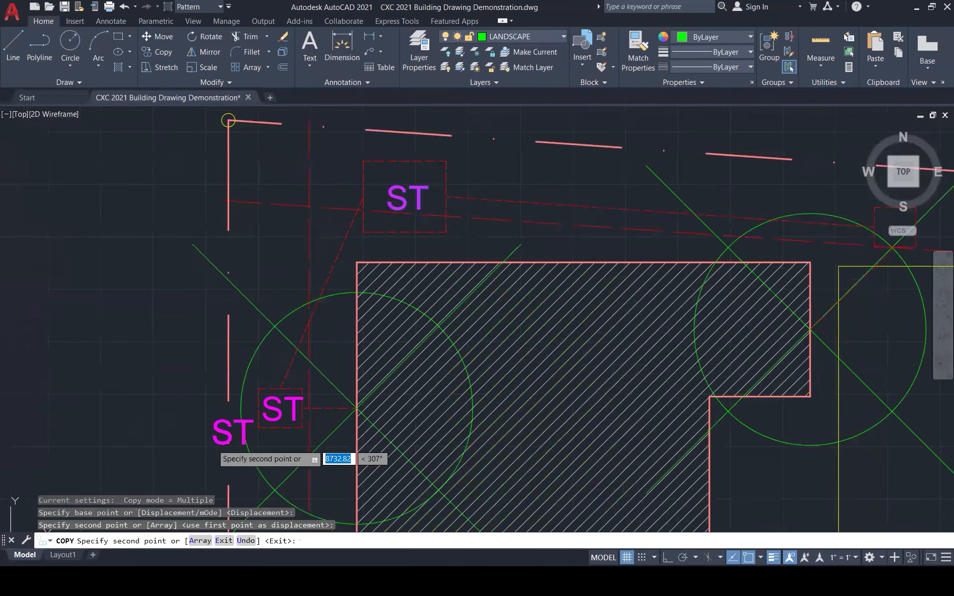
scroll(779, 266, up, 5)
click(718, 312)
scroll(687, 310, down, 3)
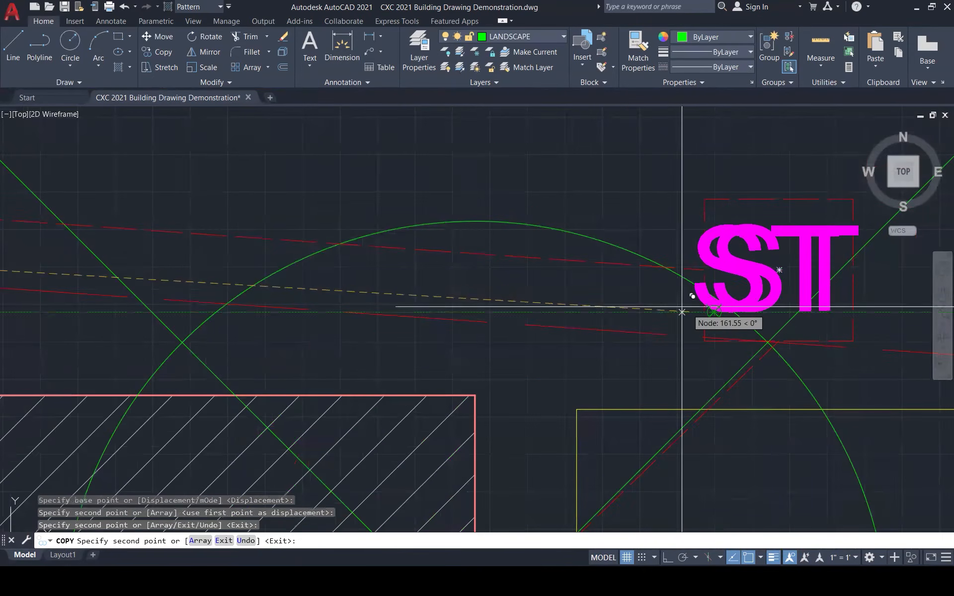
scroll(669, 269, down, 1)
key(Escape)
text(tr)
key(Return)
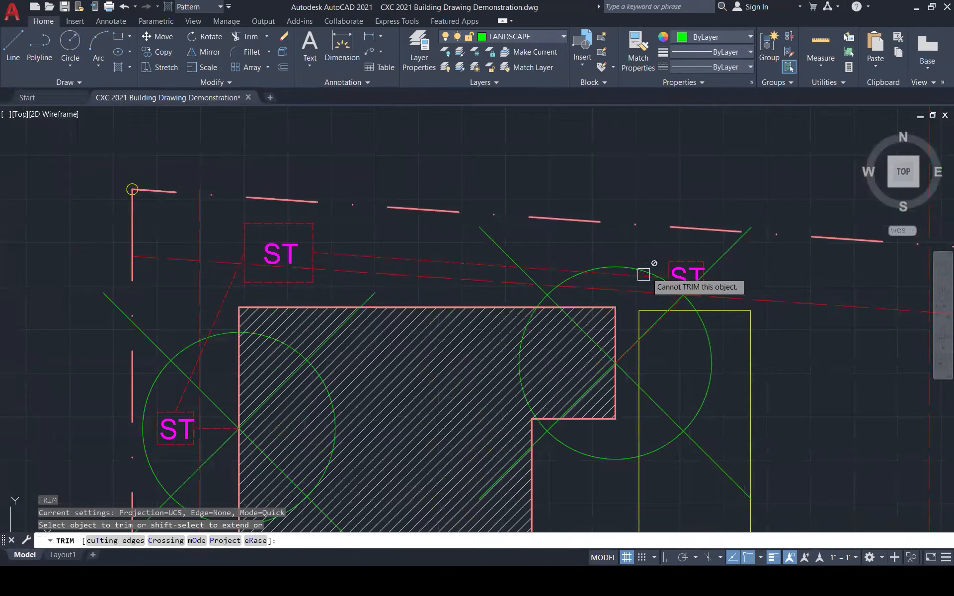
scroll(169, 420, up, 1)
key(Escape)
scroll(320, 337, down, 3)
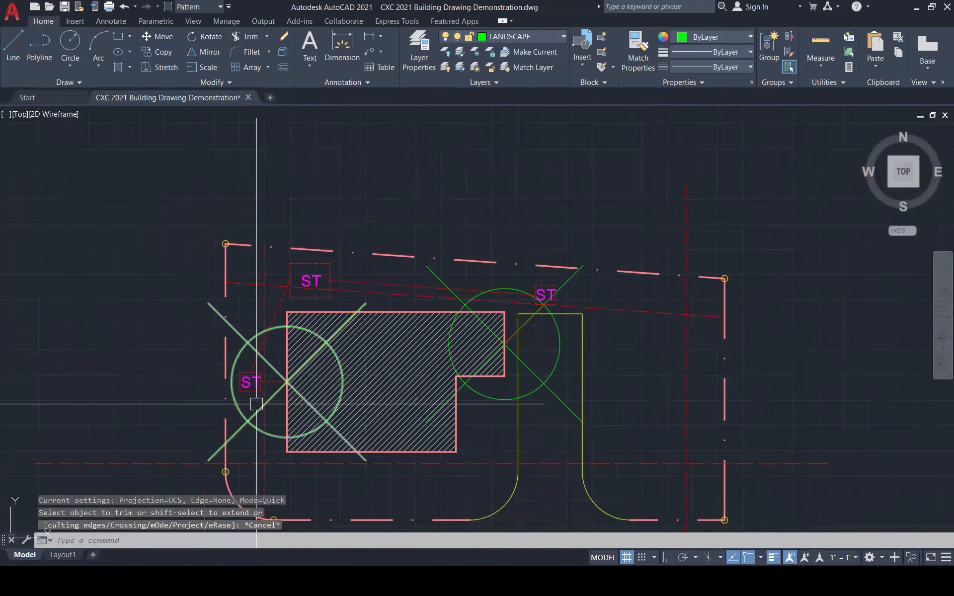
- Change the ST text in the small rectangle beside the building's left wall to GT
scroll(256, 404, up, 5)
click(257, 383)
double_click(235, 303)
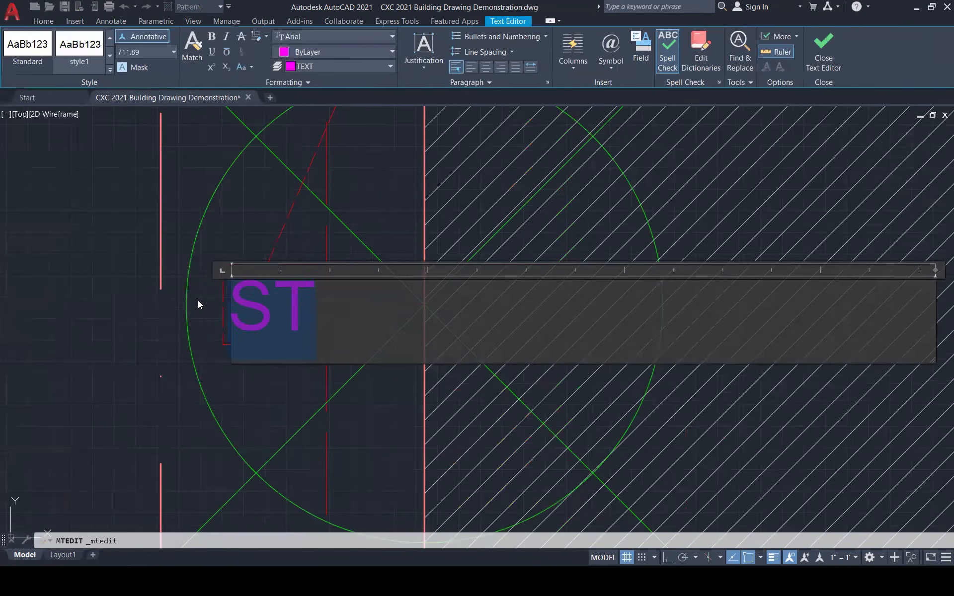
text(GT)
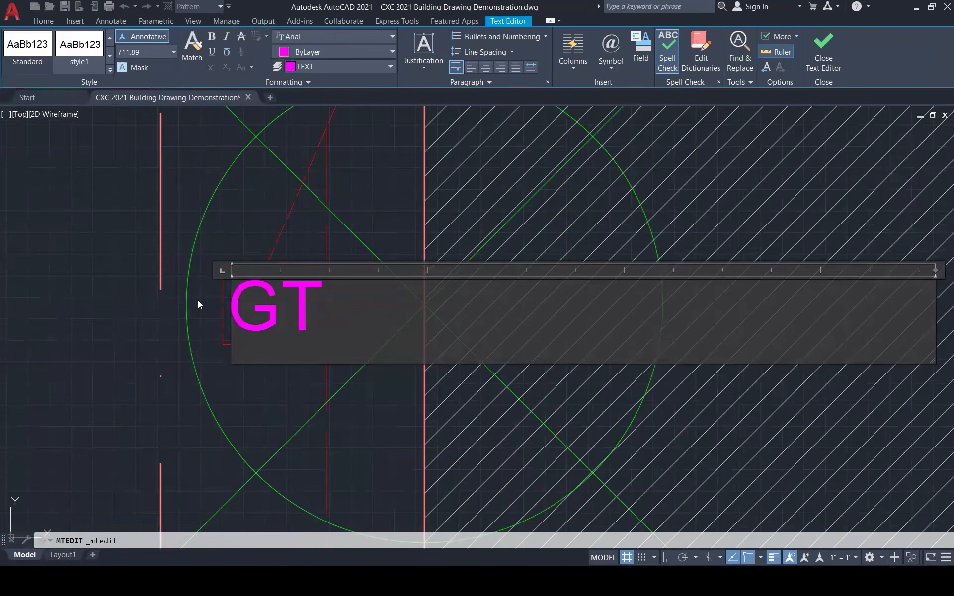
click(198, 301)
scroll(216, 298, down, 7)
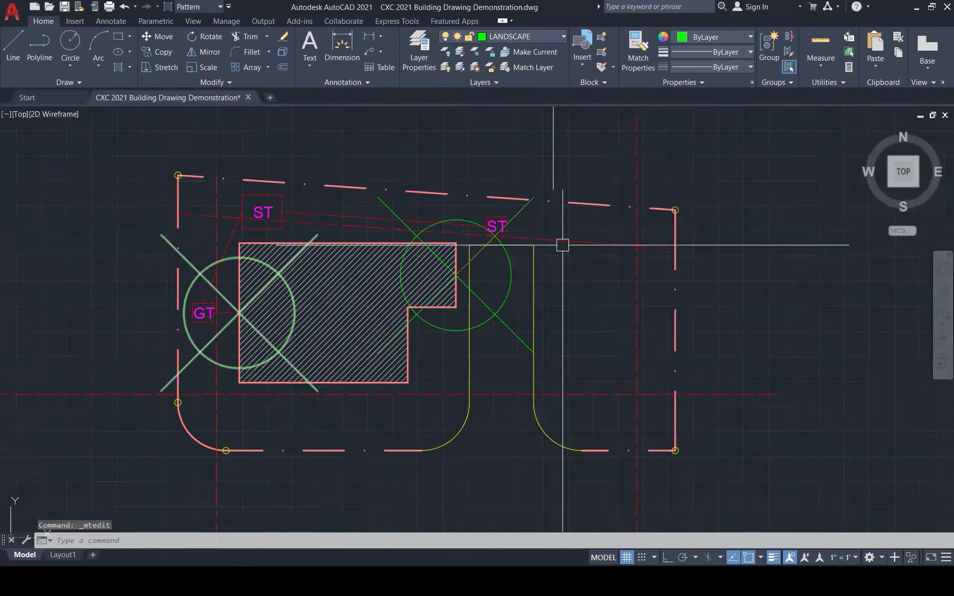
- Change the ST text in the rectangle above the driveway to MH
scroll(420, 208, up, 4)
double_click(420, 209)
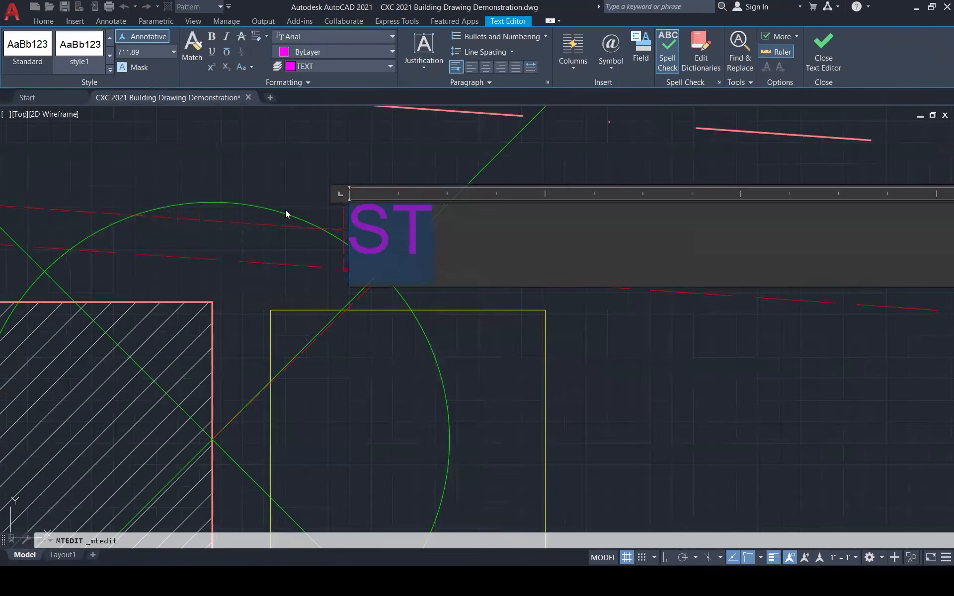
text(MH)
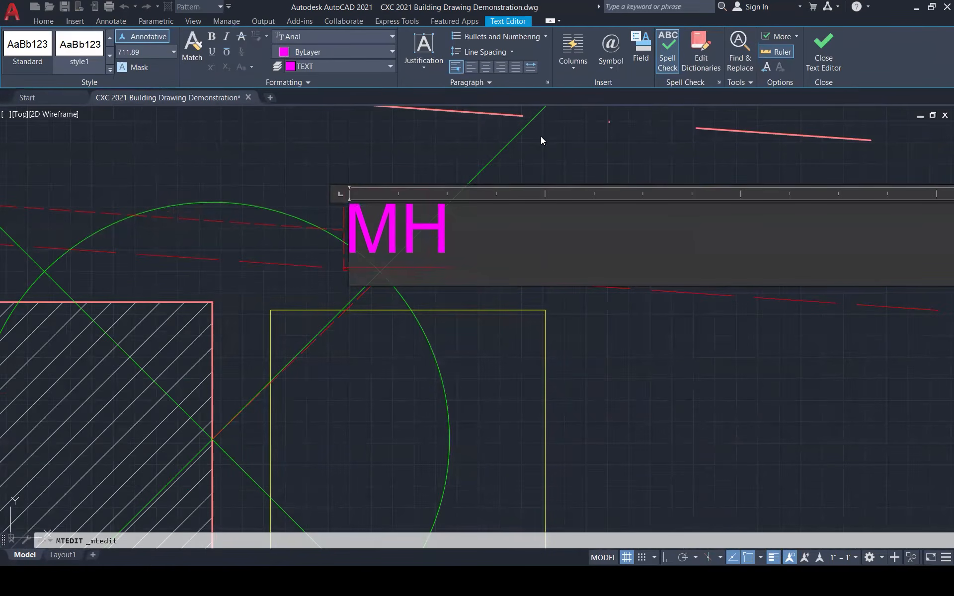
click(540, 141)
- Scale down the MH text about its lower-left corner so it fits inside its rectangle above the driveway
click(393, 211)
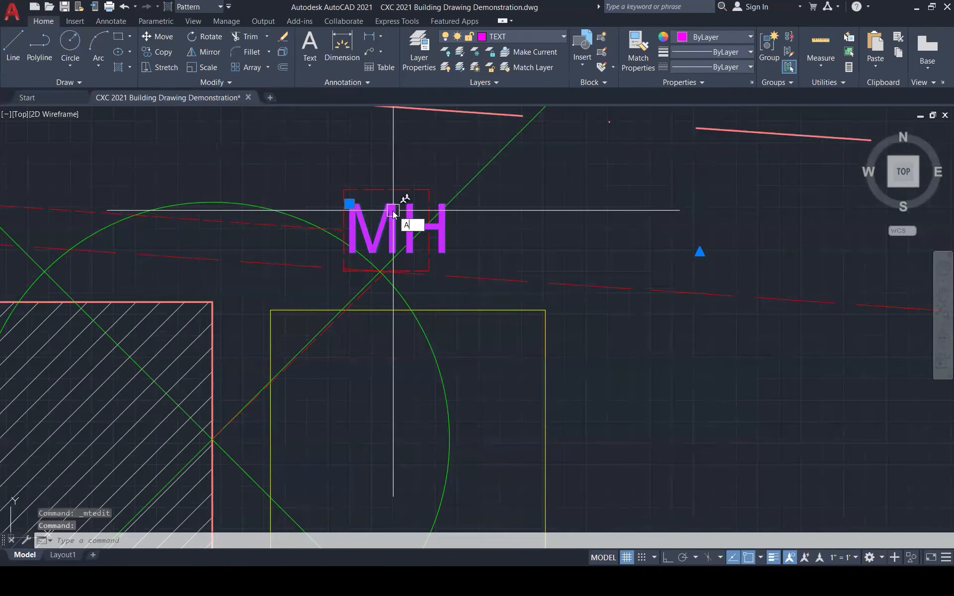
key(Escape)
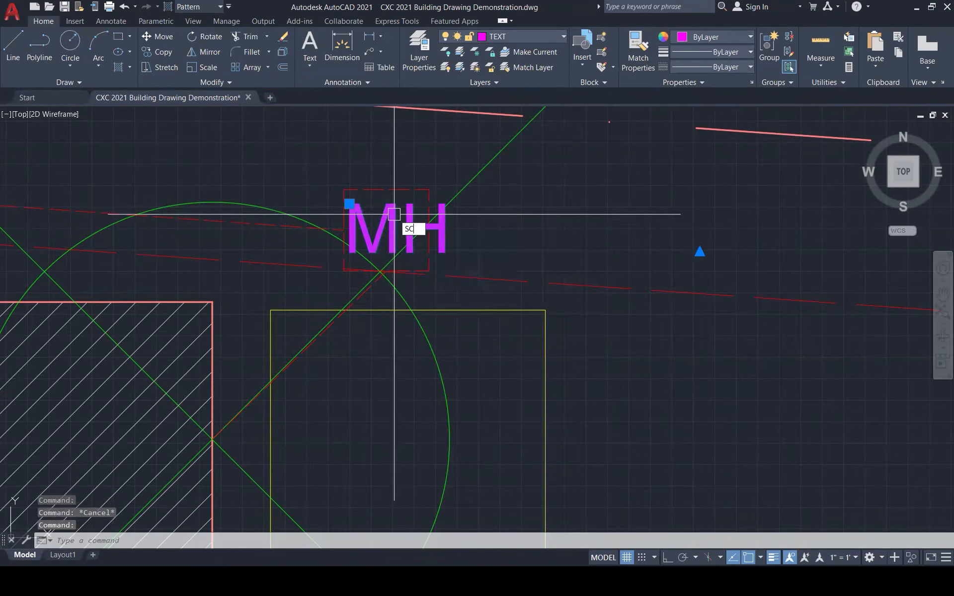
key(Return)
click(351, 252)
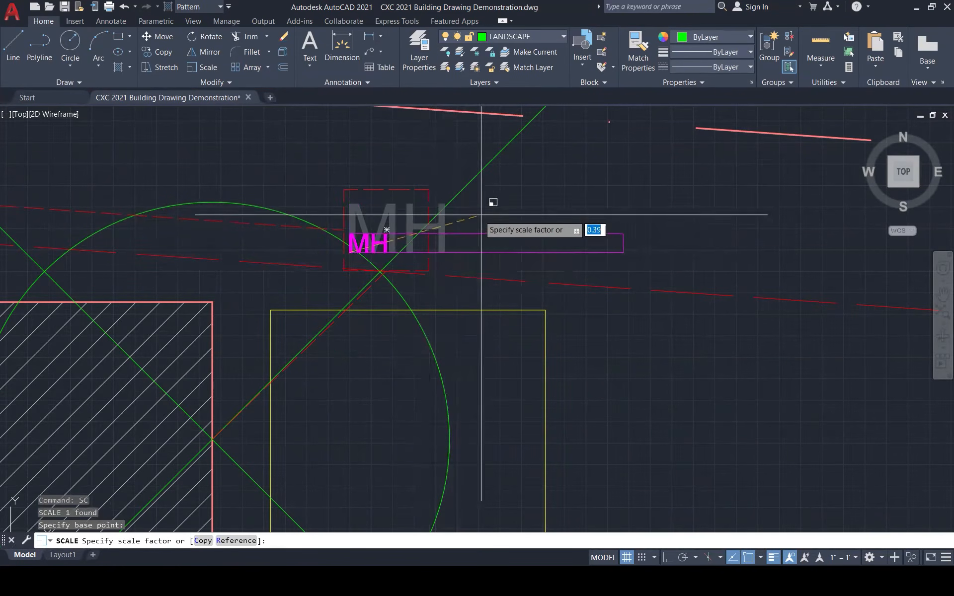
click(569, 178)
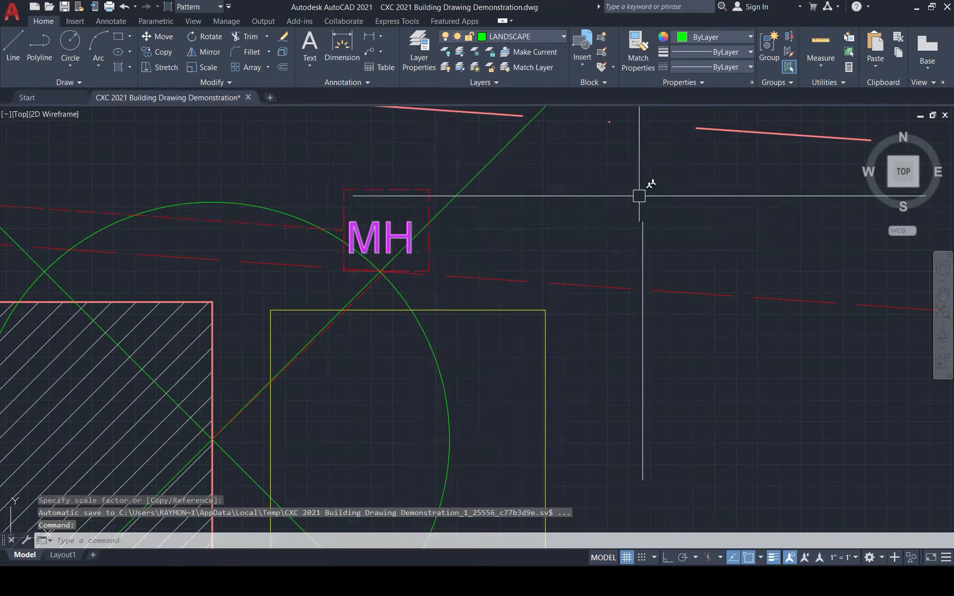
- Scale down the GT text about its lower-left corner so it fits inside the small rectangle beside the building
scroll(638, 195, down, 5)
scroll(507, 288, up, 6)
key(Return)
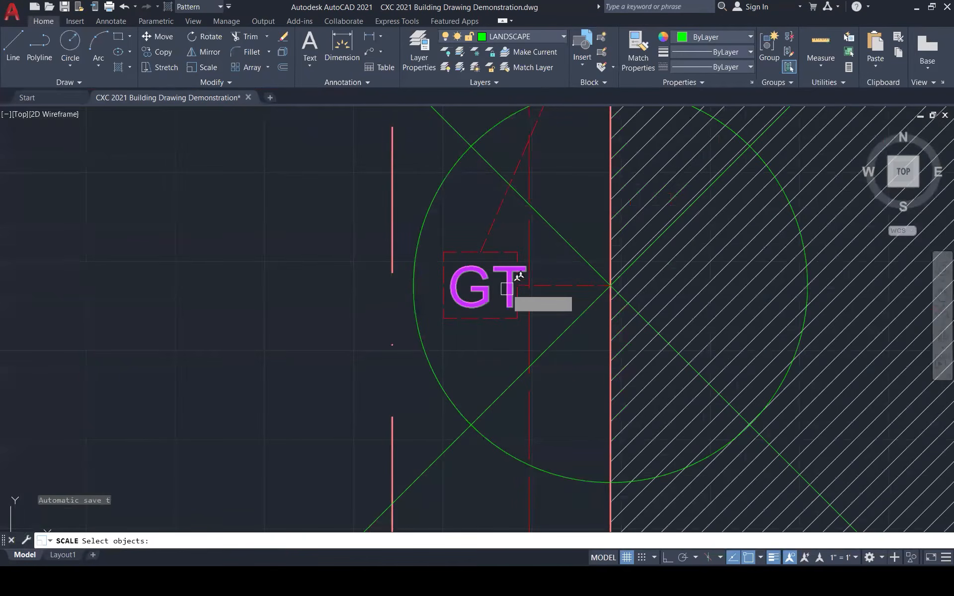
scroll(507, 288, up, 2)
click(462, 300)
key(Return)
click(435, 298)
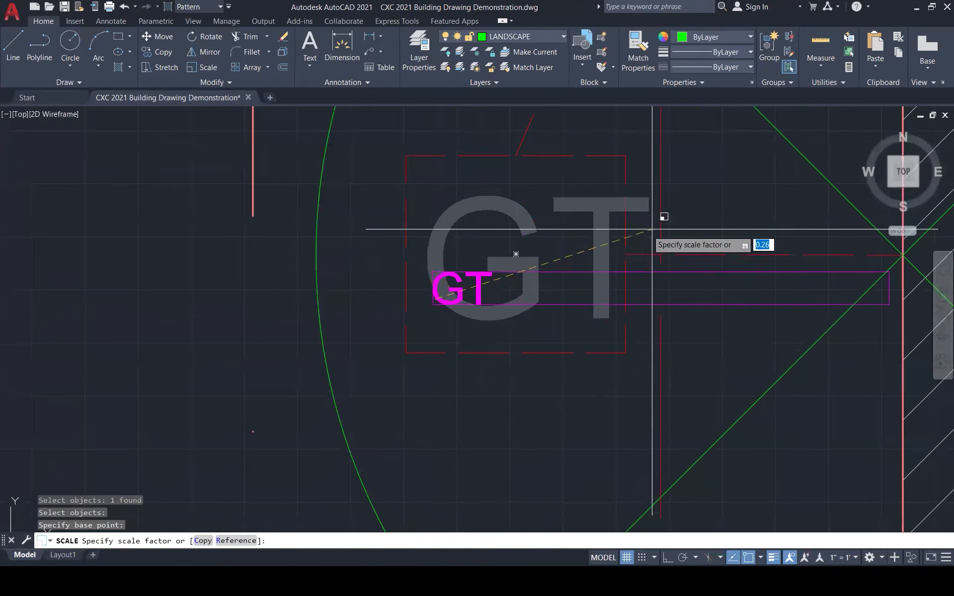
scroll(714, 228, down, 5)
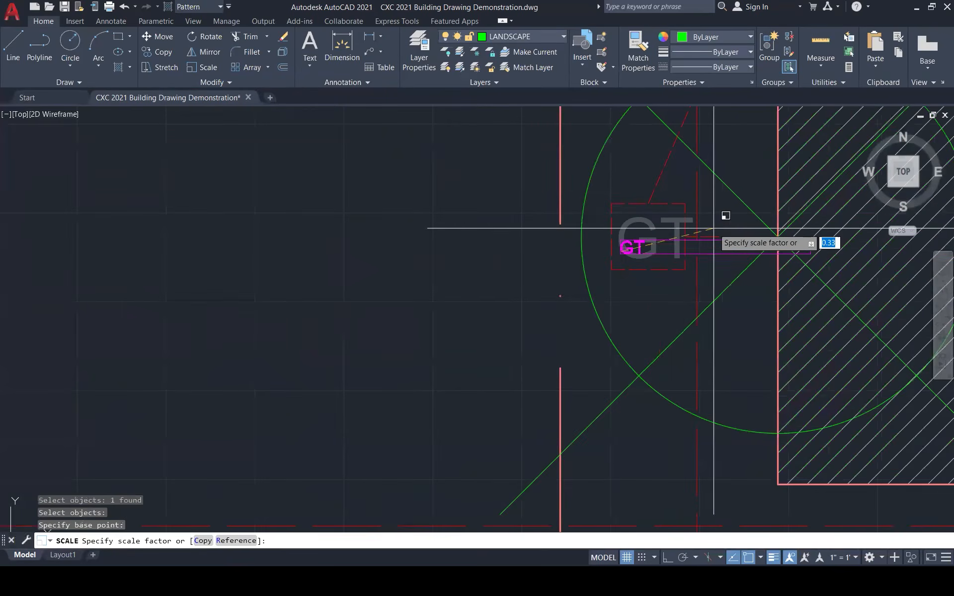
click(785, 191)
scroll(539, 398, down, 6)
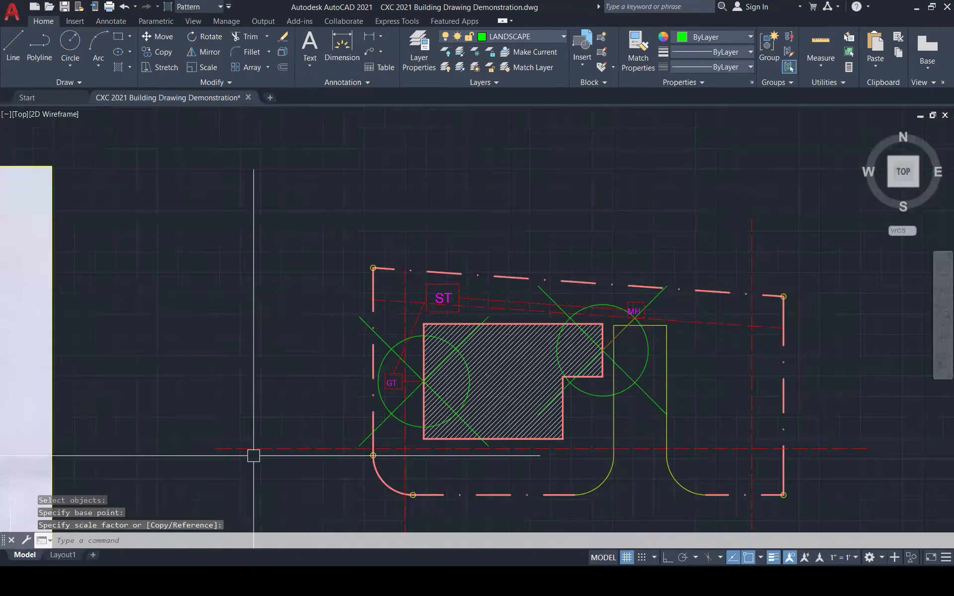
- Regenerate the drawing to refresh the size of the point markers on the building's walls
key(Escape)
key(Escape)
text(re)
key(Return)
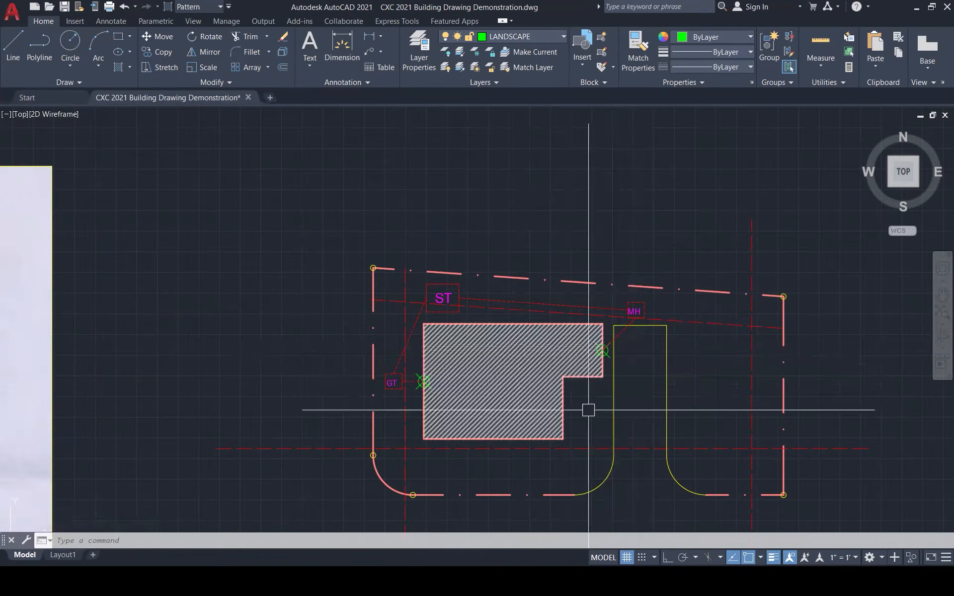
- Review the site plan labelling and dimension requirements in the CXC Pass Paper 2021 (2).jpg image, then return to AutoCAD
click(686, 580)
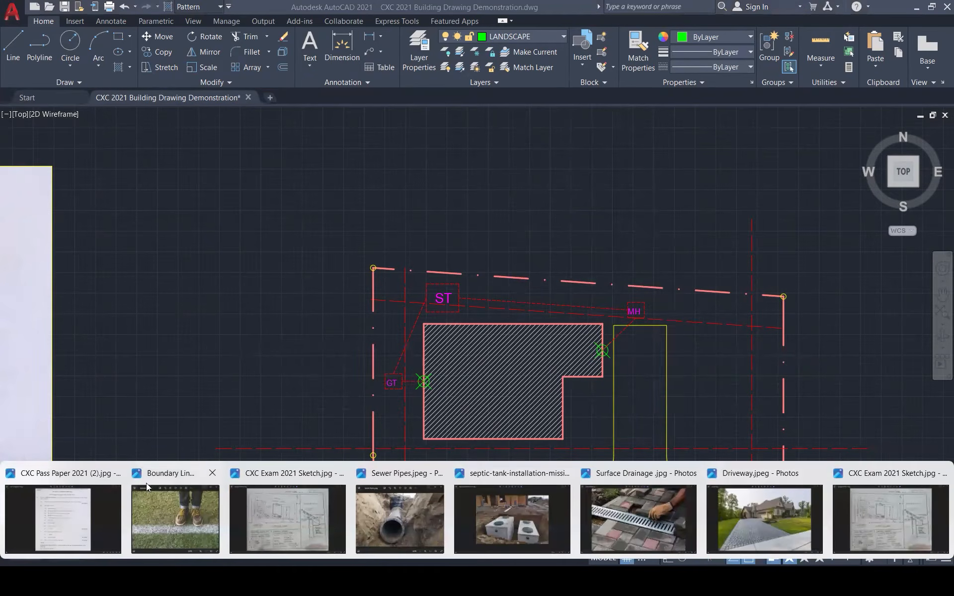
click(66, 501)
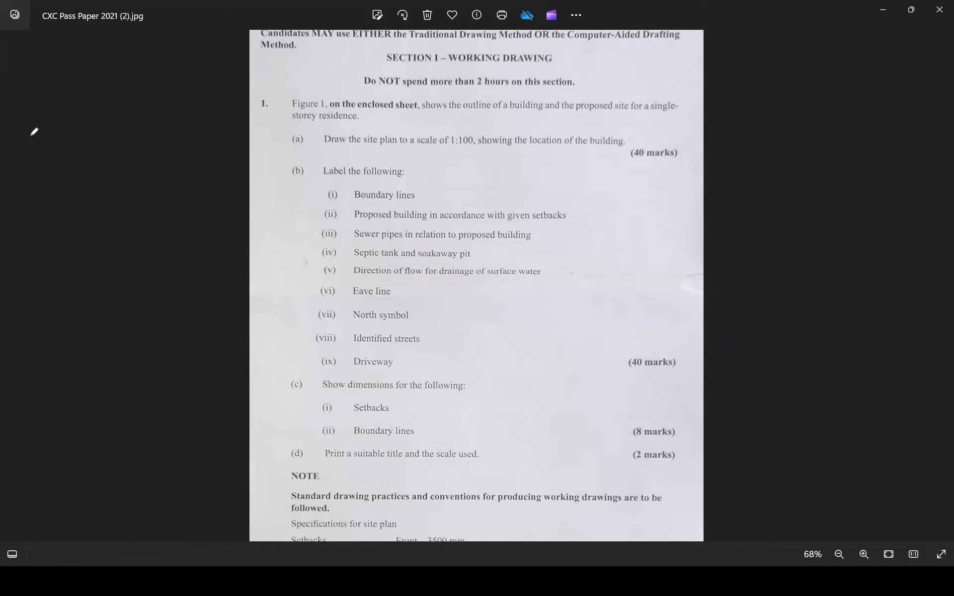
click(882, 10)
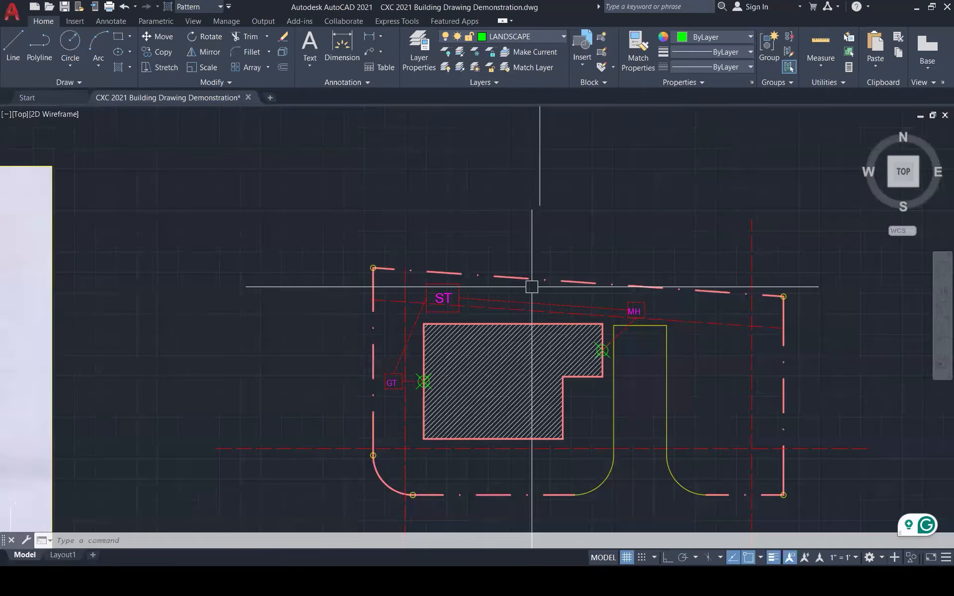
- Examine the site plan's setback lines, drainage chambers and pipe runs against the exam paper's requirements
scroll(417, 446, up, 2)
scroll(497, 397, down, 3)
scroll(457, 276, up, 1)
scroll(451, 240, up, 1)
scroll(452, 240, up, 1)
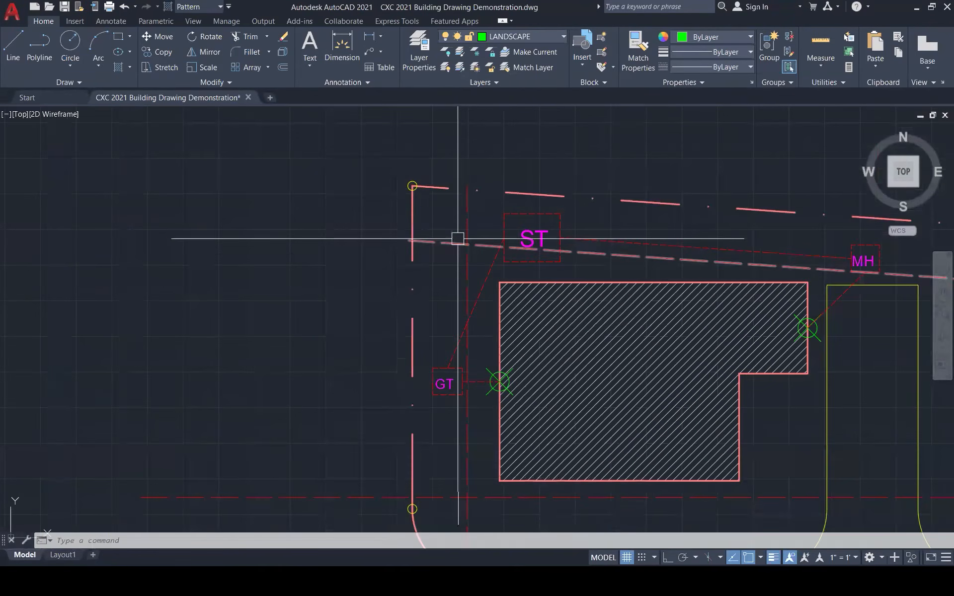
scroll(458, 238, down, 3)
scroll(466, 237, up, 1)
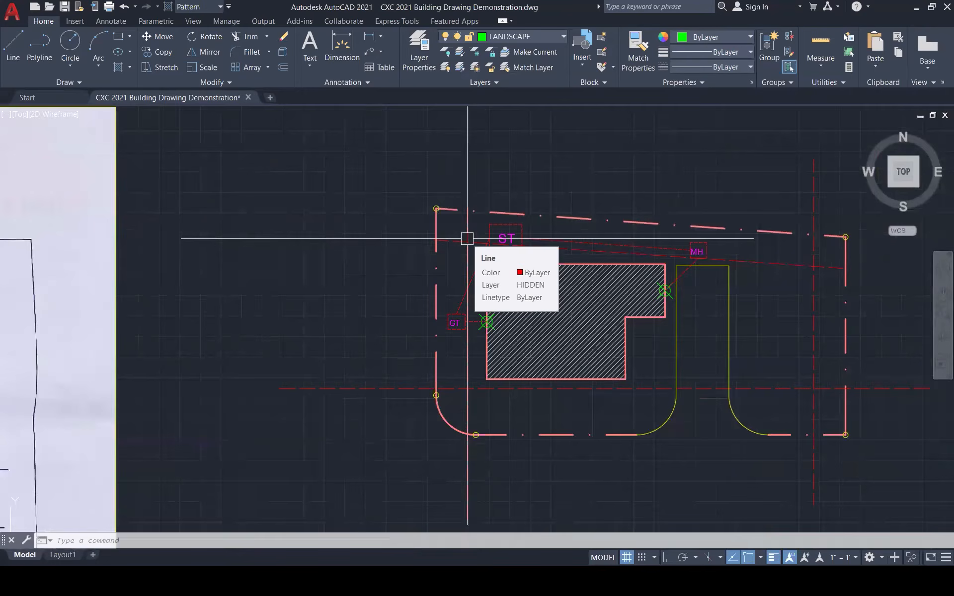
scroll(778, 281, up, 1)
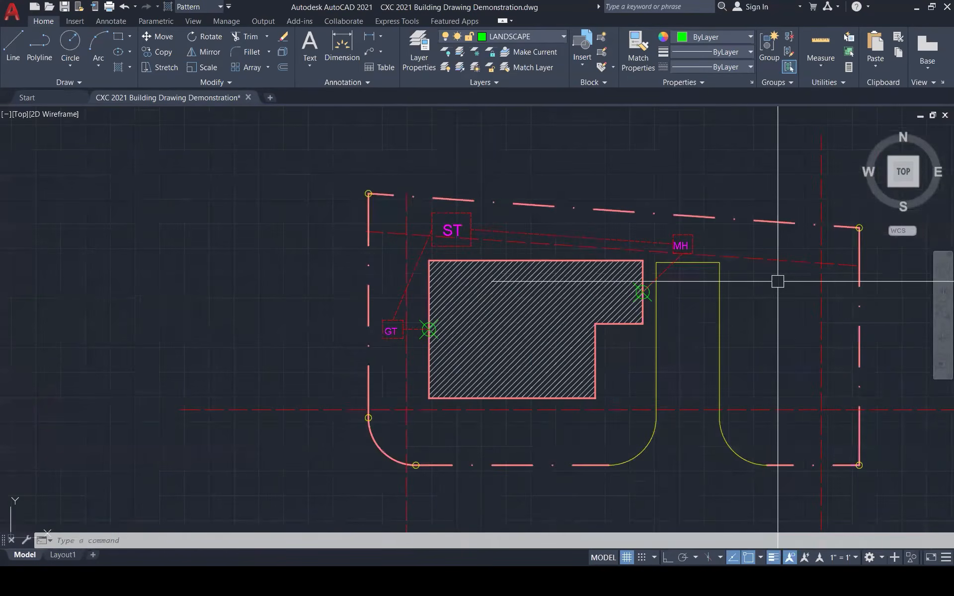
scroll(777, 281, up, 1)
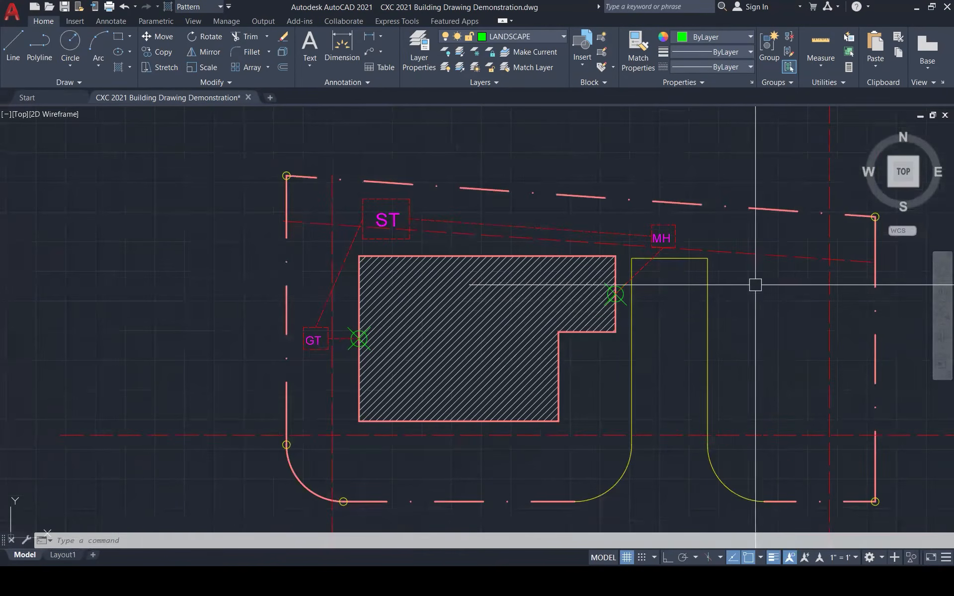
key(Escape)
key(Escape)
key(Escape)
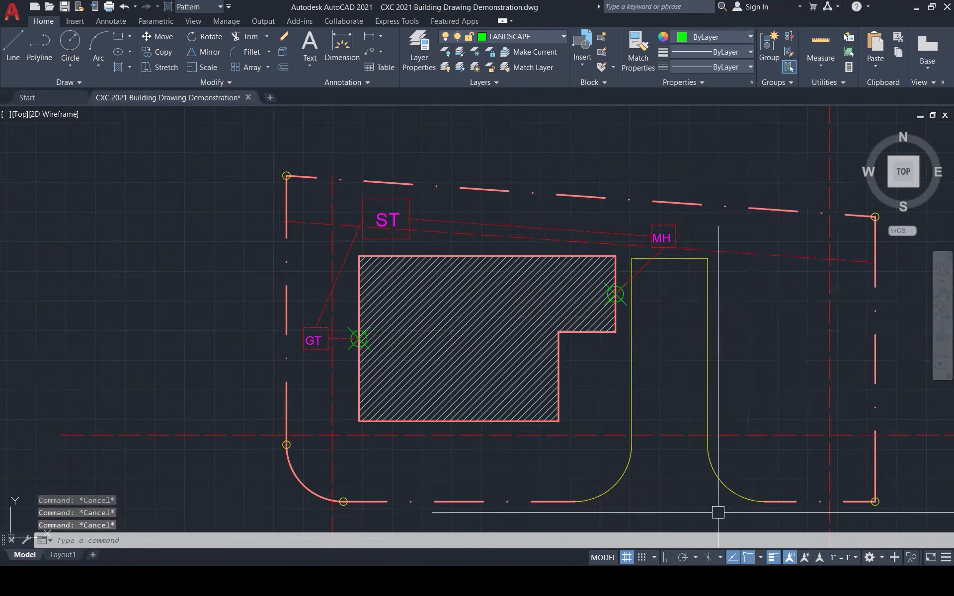
- Check the soakaway pit and surface drainage layout in the CXC Exam 2021 Sketch.jpg image, then return to AutoCAD
click(852, 526)
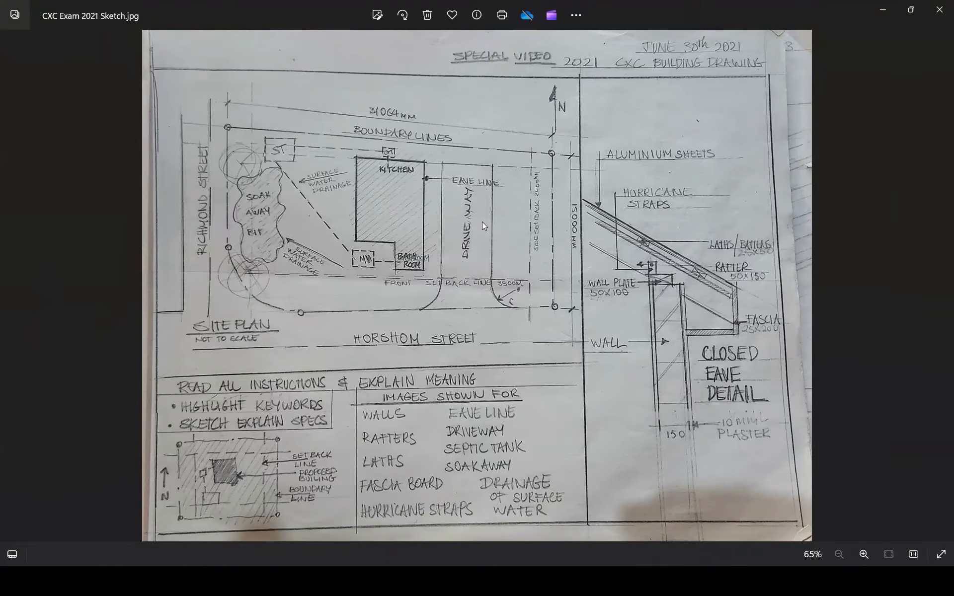
click(894, 12)
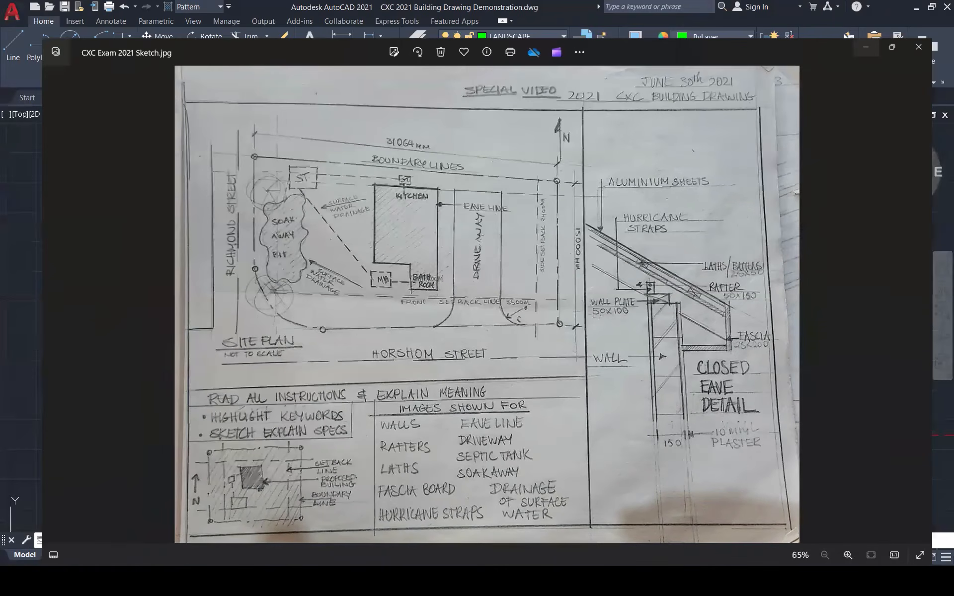
scroll(551, 266, down, 2)
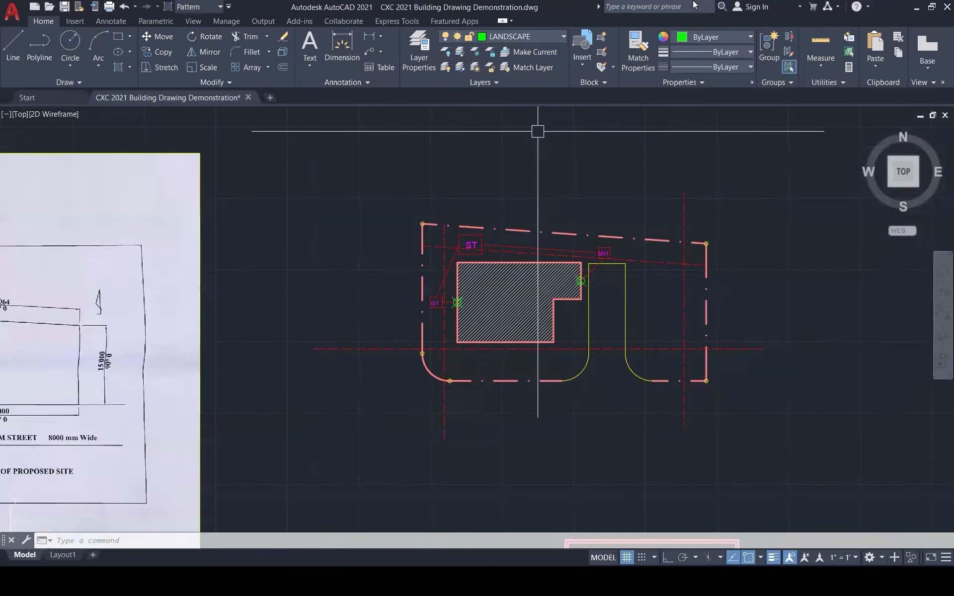
scroll(622, 267, up, 2)
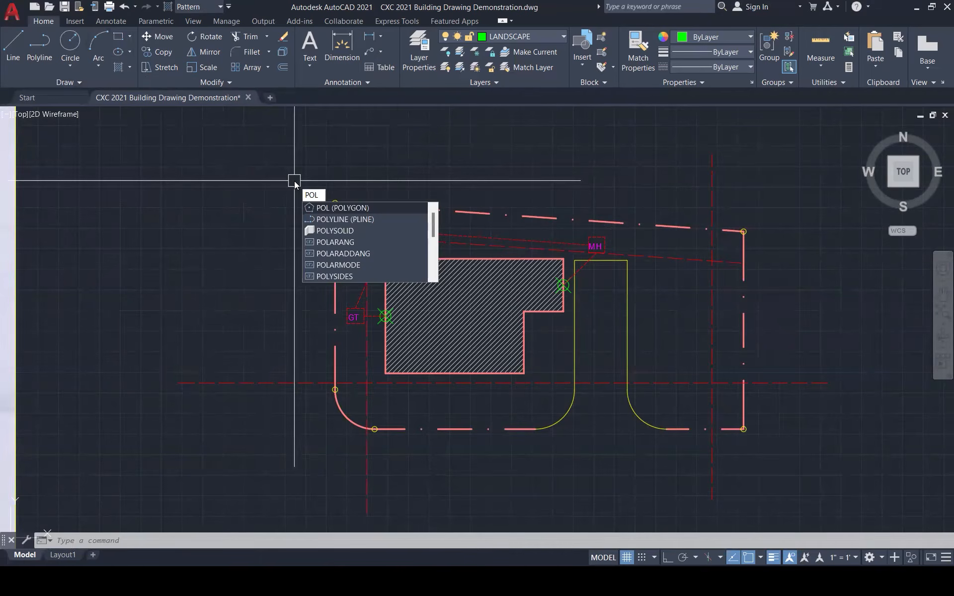
key(Down)
key(Return)
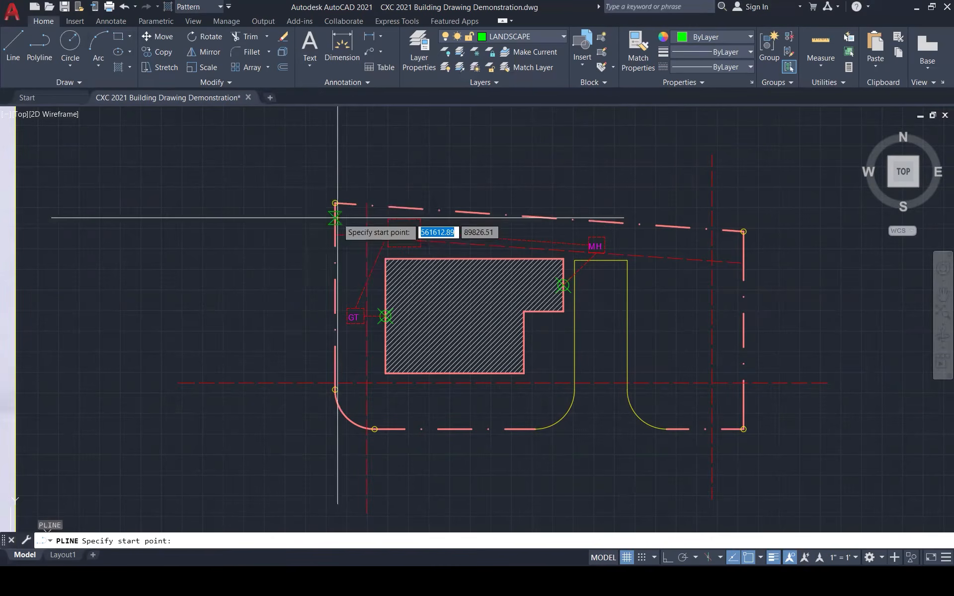
click(654, 273)
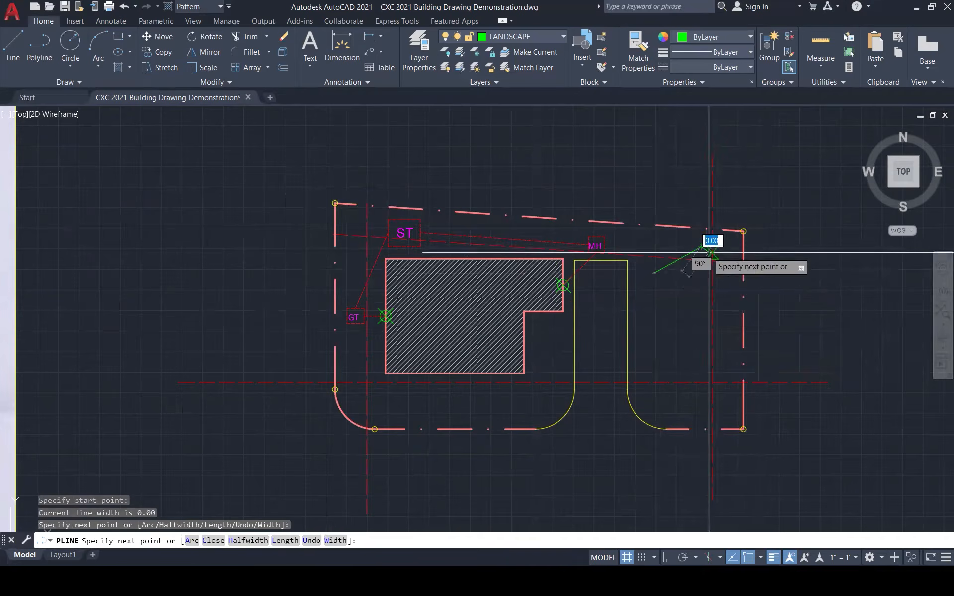
key(Escape)
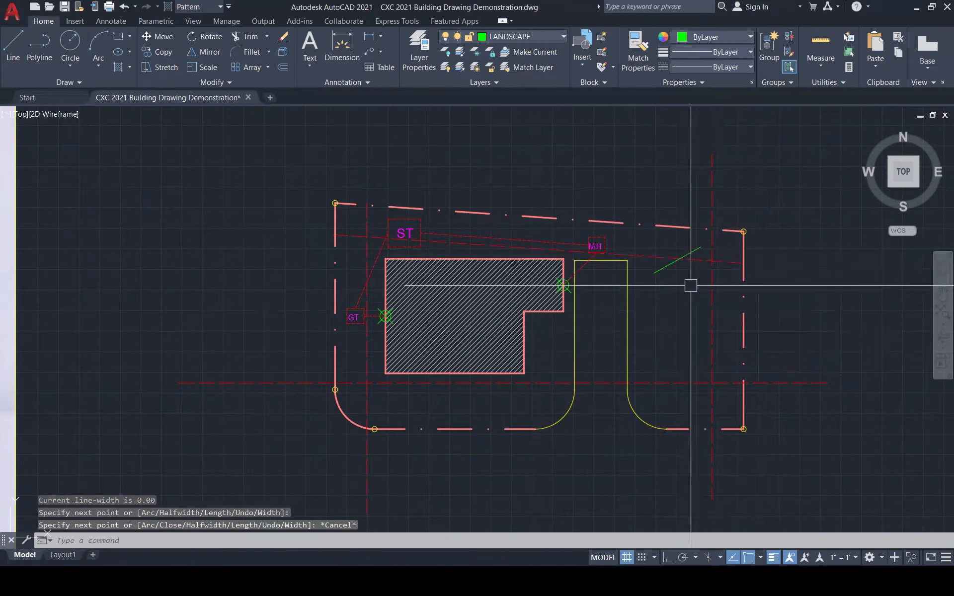
key(ctrl+z)
- Draw an irregular freeform spline for the soakaway outline between the driveway and the eastern boundary
text(SP)
key(Return)
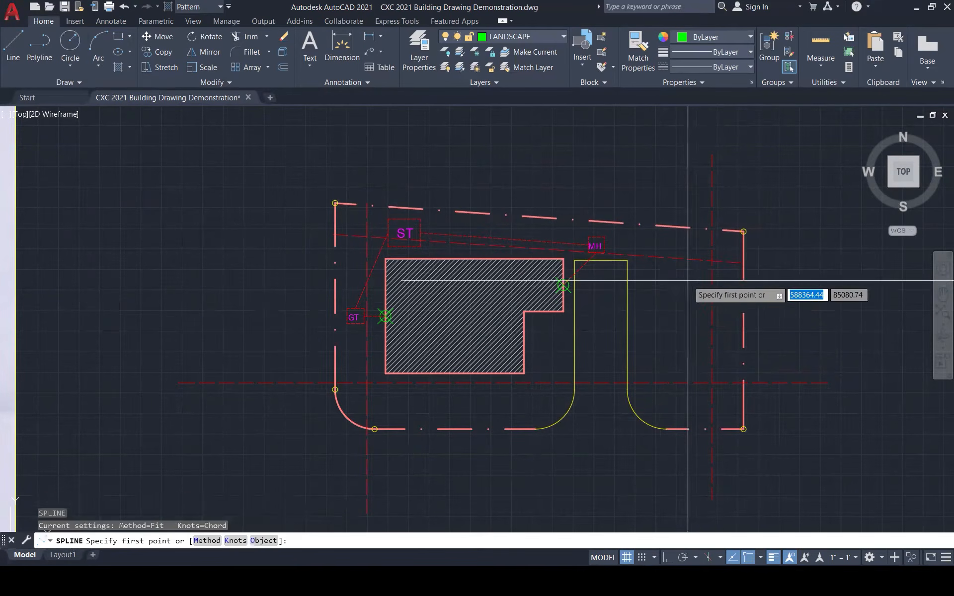
click(655, 285)
click(658, 264)
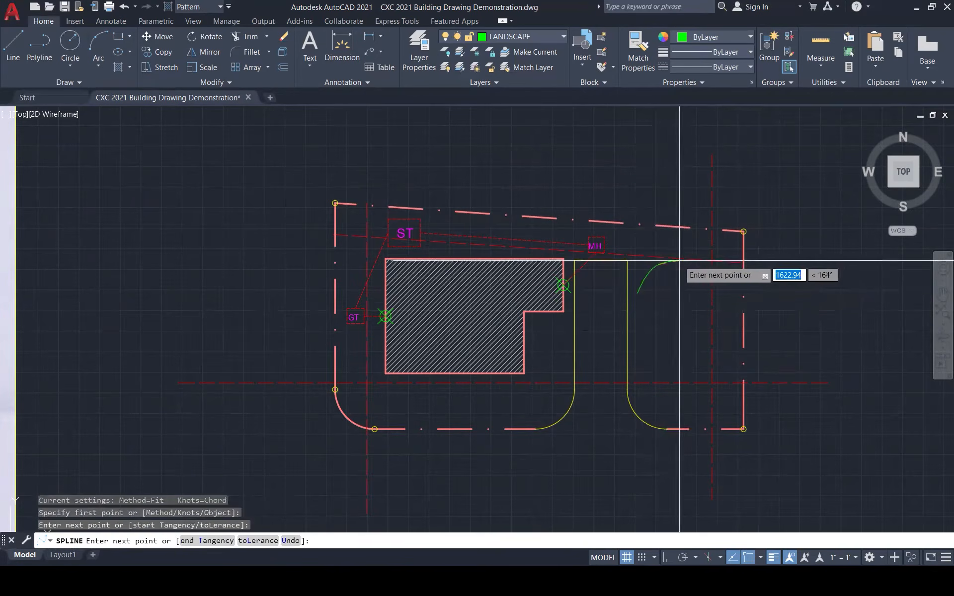
click(690, 264)
click(694, 297)
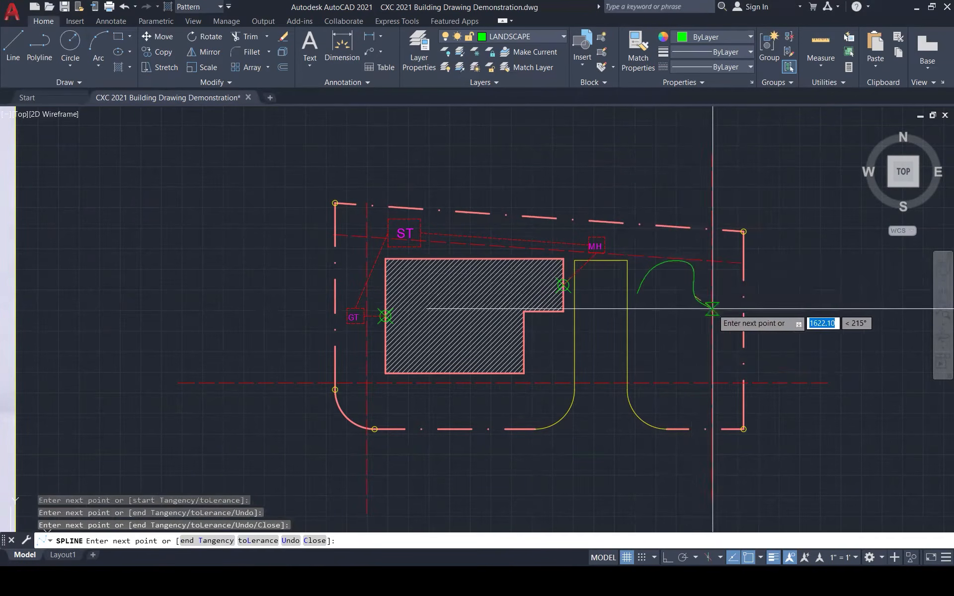
click(720, 305)
click(721, 343)
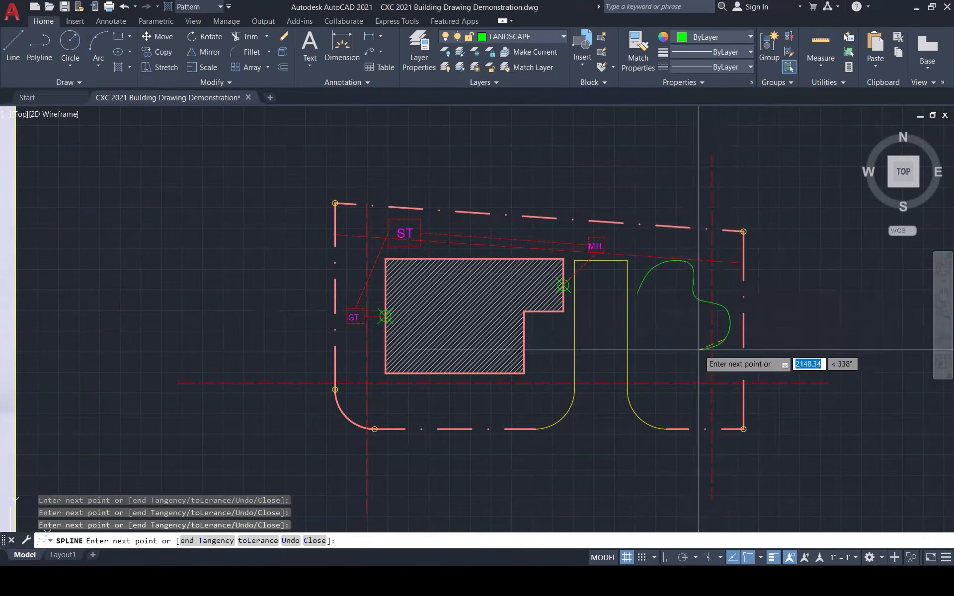
click(675, 396)
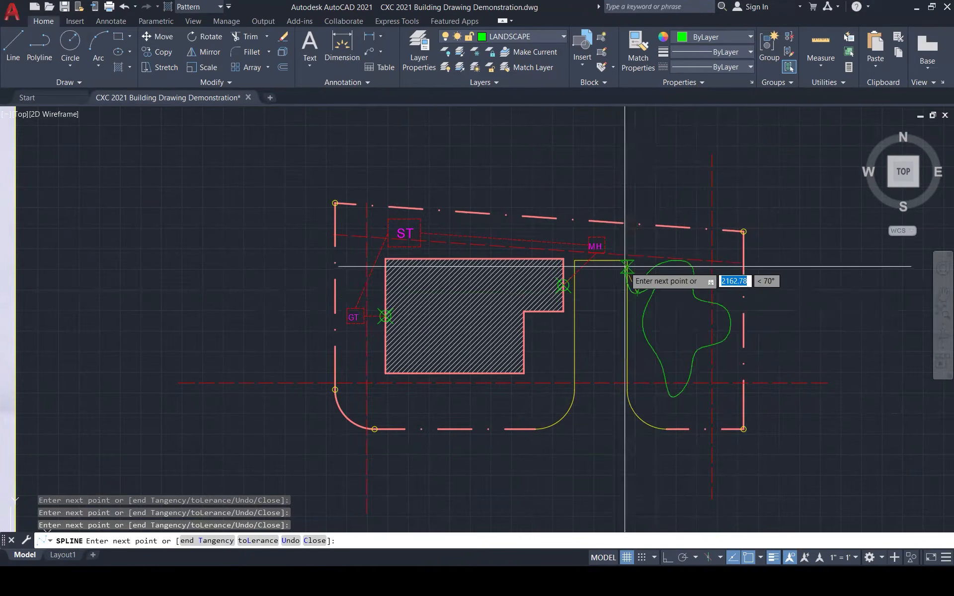
key(Return)
- Reshape the northwest part of the soakaway outline by moving its start and end fit points so the curve no longer overlaps
scroll(640, 300, up, 1)
scroll(640, 300, up, 6)
click(660, 257)
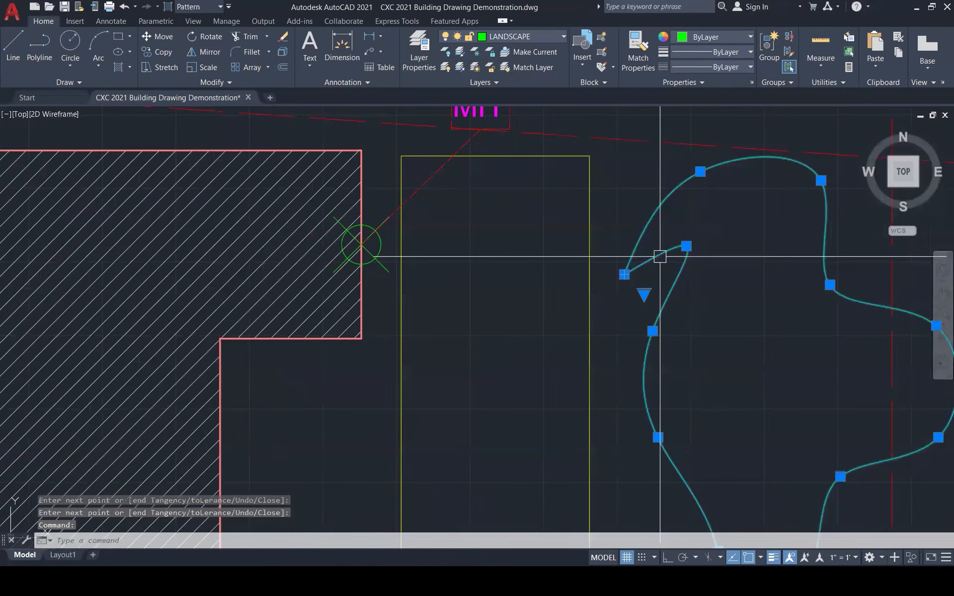
click(686, 246)
click(698, 317)
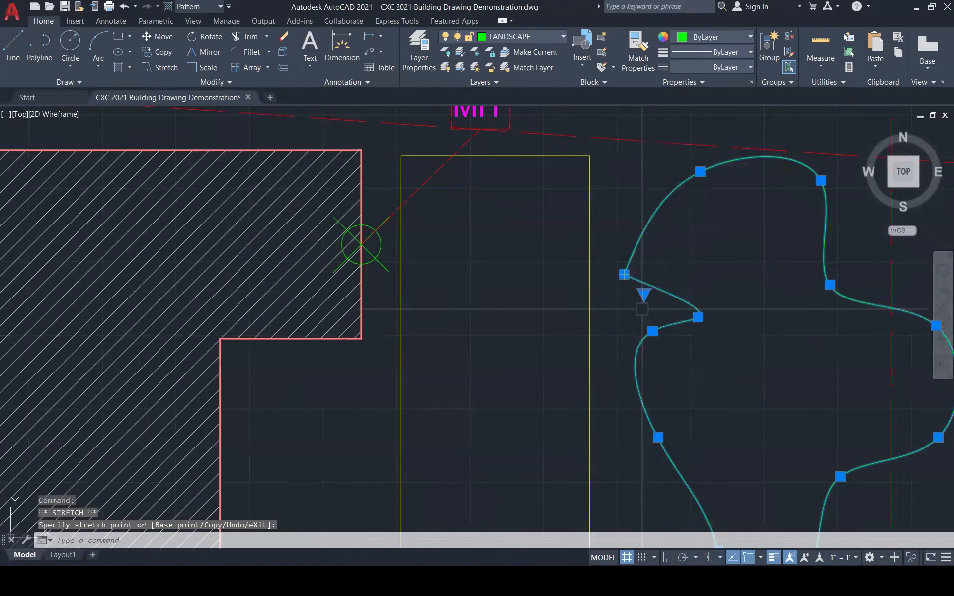
click(624, 275)
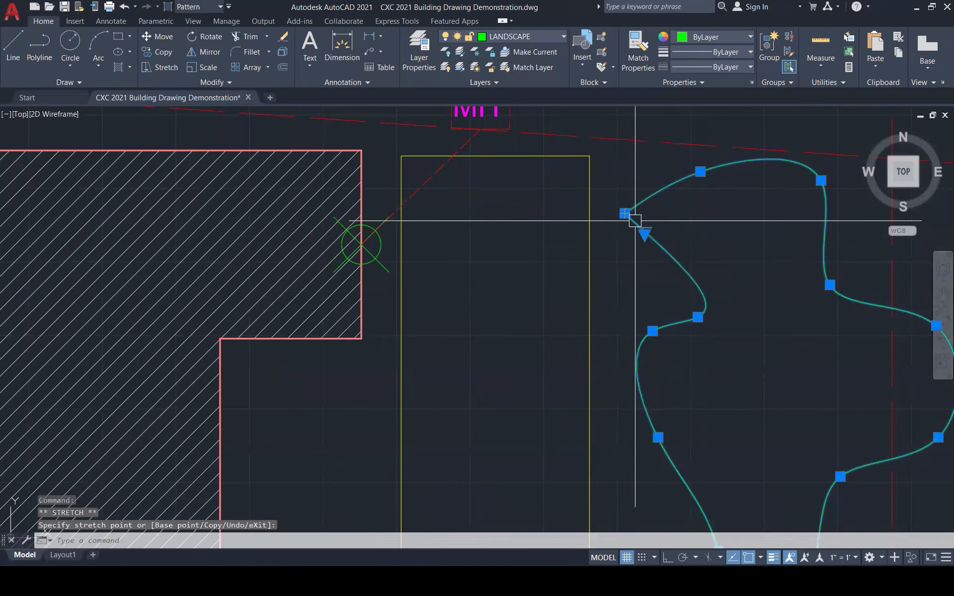
key(Escape)
scroll(624, 260, down, 7)
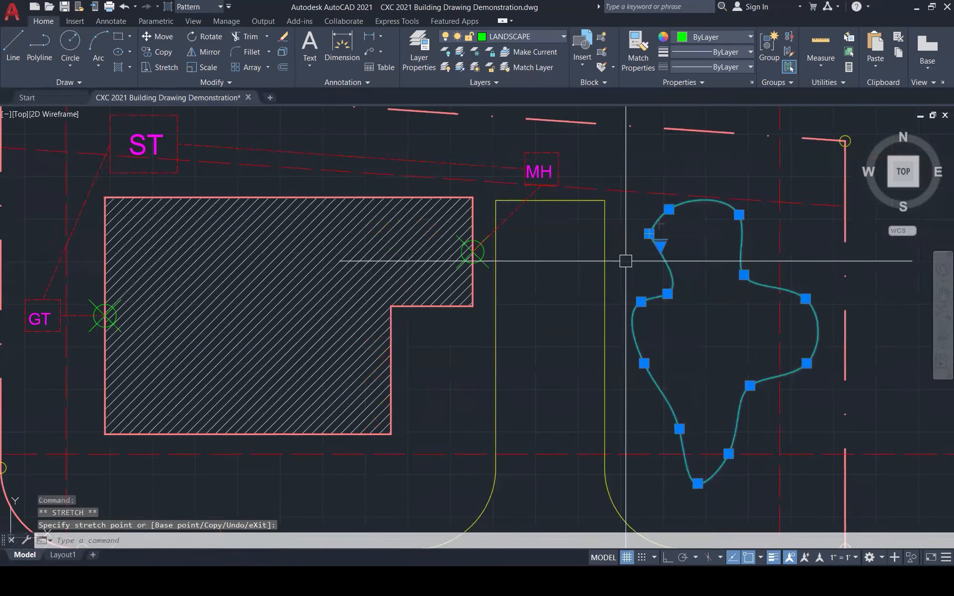
key(Escape)
key(Escape)
scroll(631, 343, down, 1)
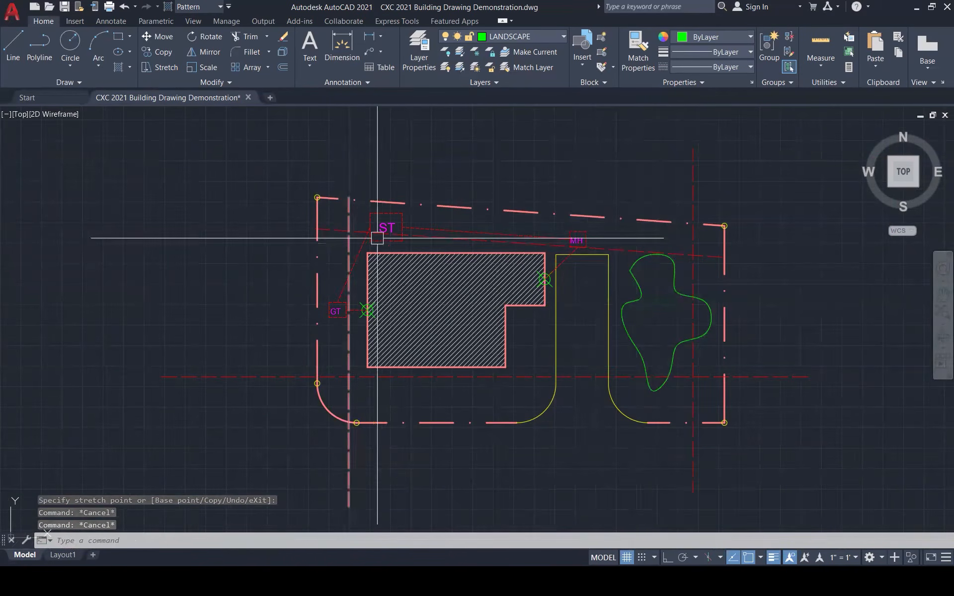
- Copy the ST label into the middle of the soakaway outline
click(394, 227)
text(co)
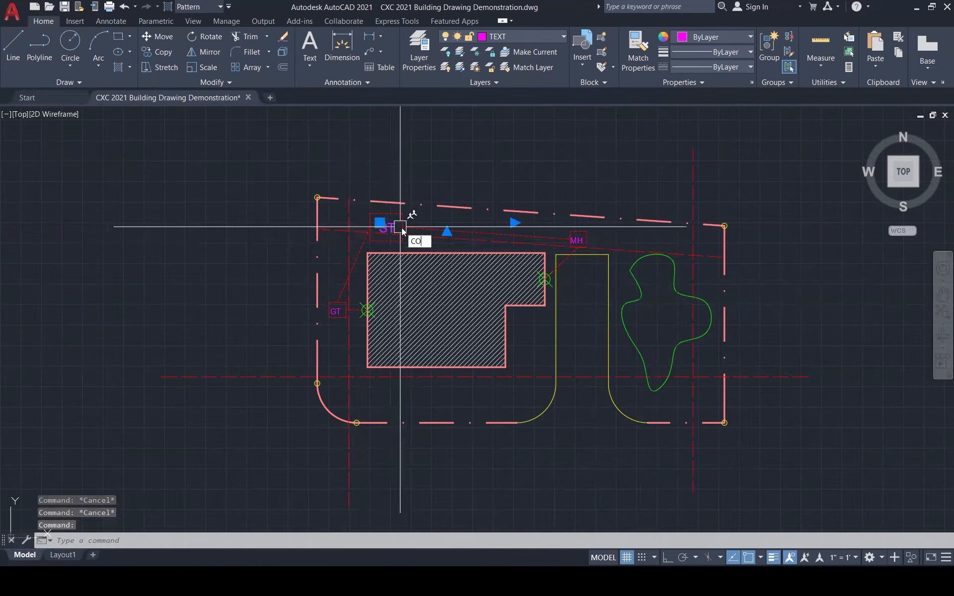
key(Return)
click(386, 227)
scroll(667, 319, up, 3)
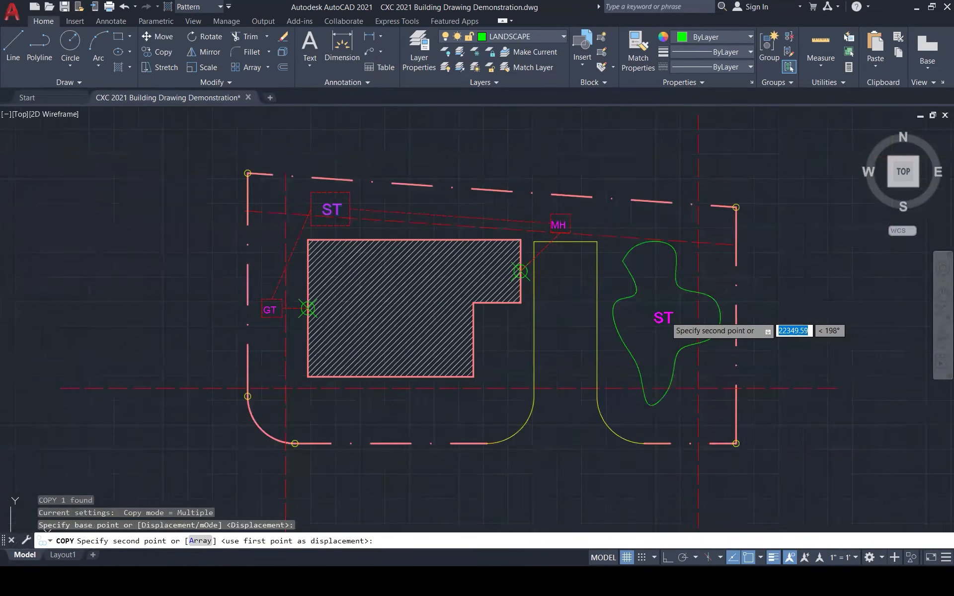
click(651, 311)
key(Escape)
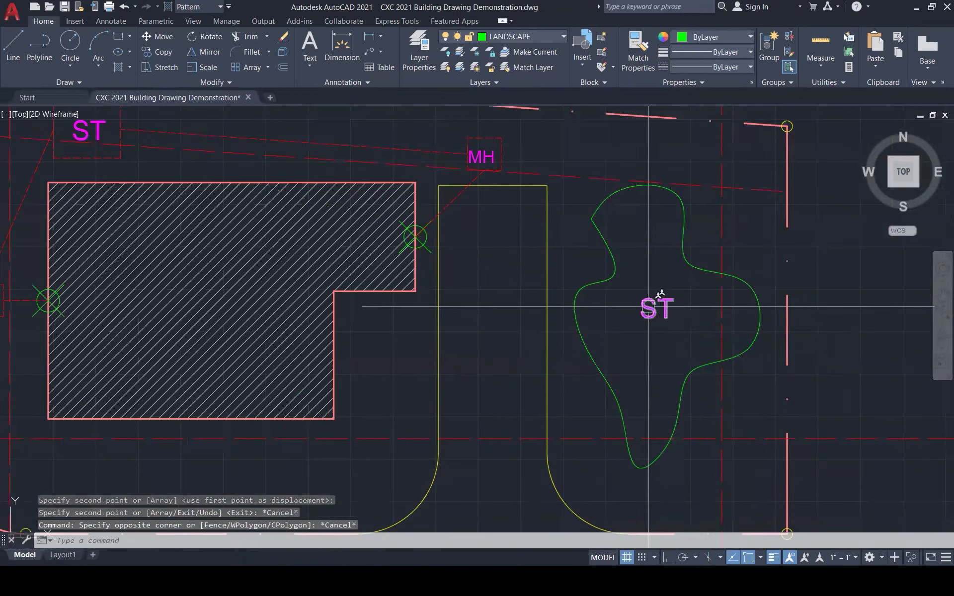
- Change the copied label to SOAK AWAY on two lines and shift it west to sit inside the soakaway outline
double_click(664, 306)
text(SOAK)
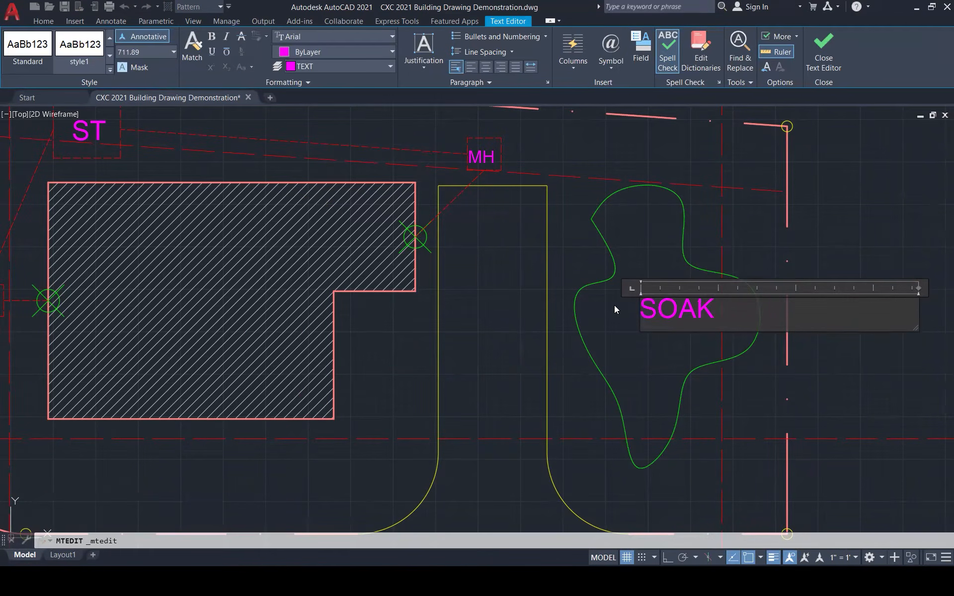
key(Return)
text(AWAY)
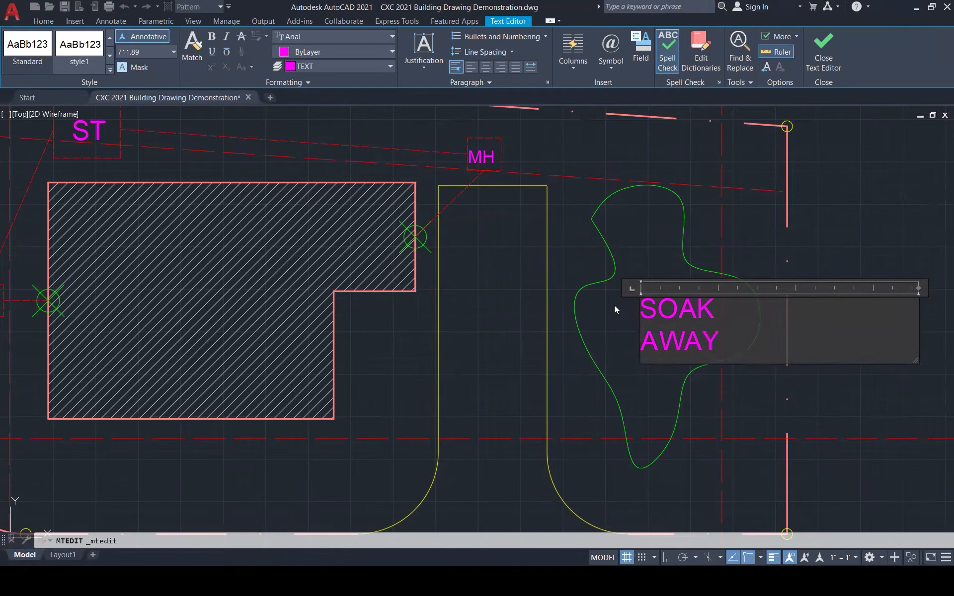
click(723, 232)
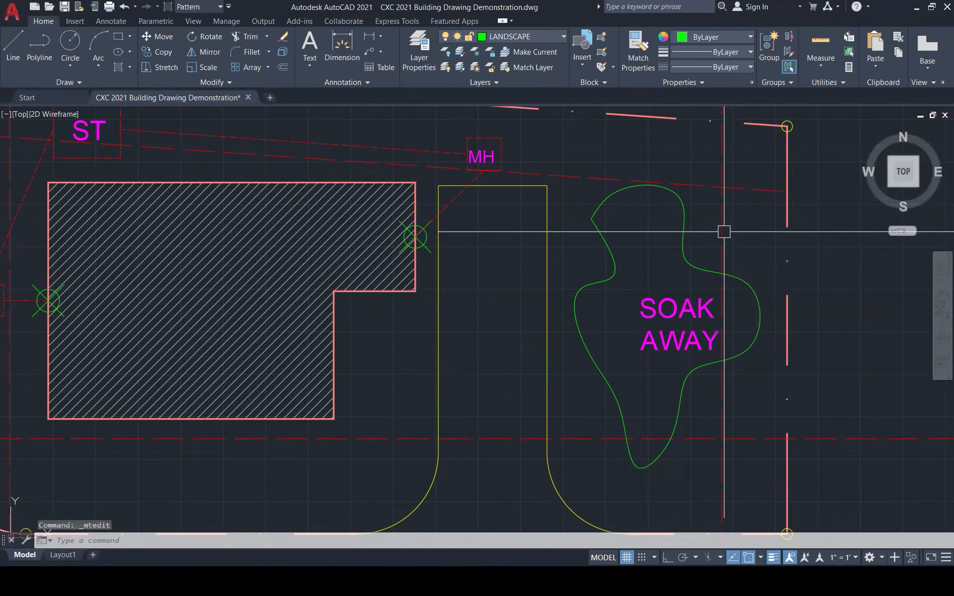
click(676, 310)
click(638, 297)
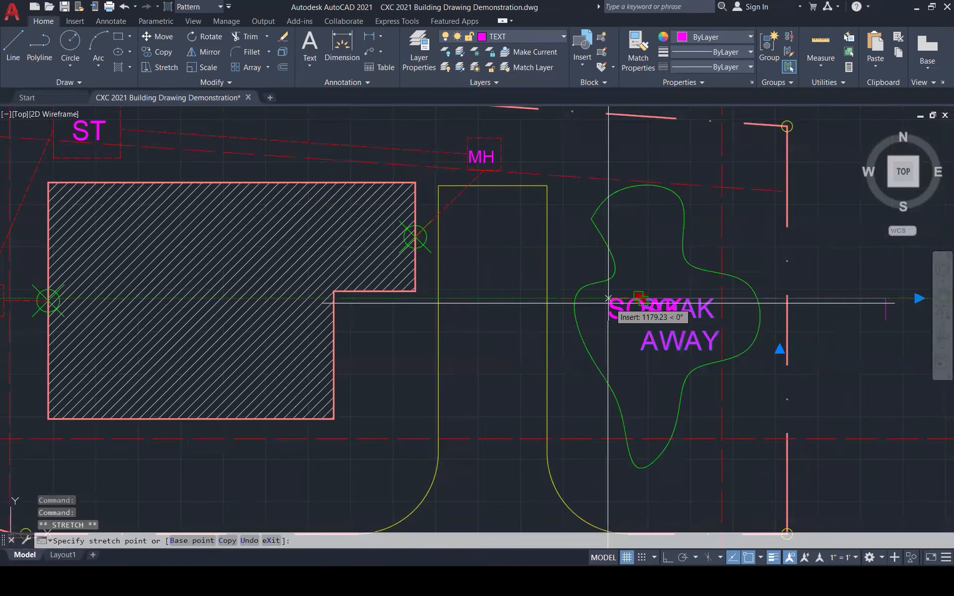
key(Escape)
- Pull the northern and southern fit points of the soakaway outline inward to form a more compact shape around its label
click(622, 193)
click(611, 195)
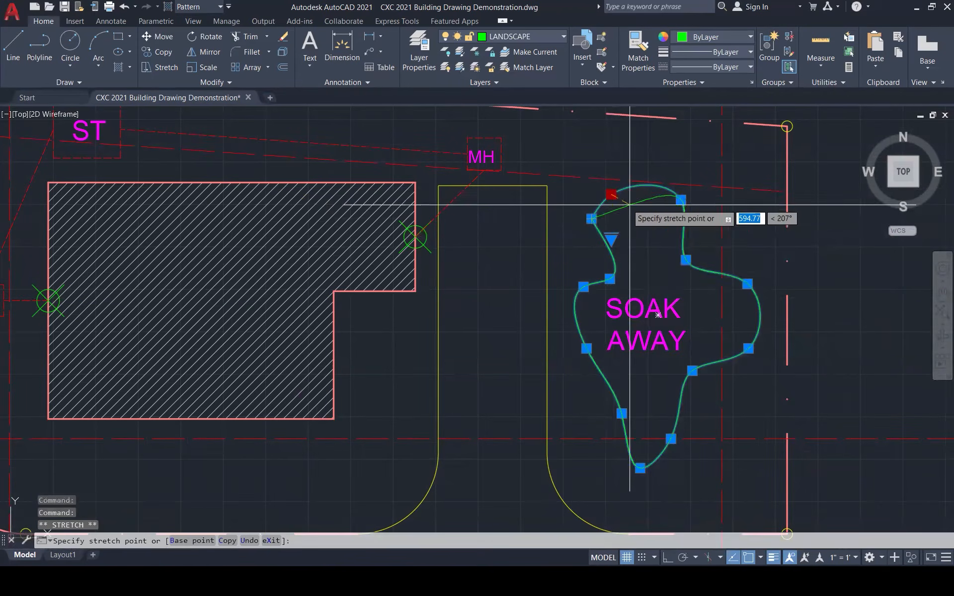
click(681, 200)
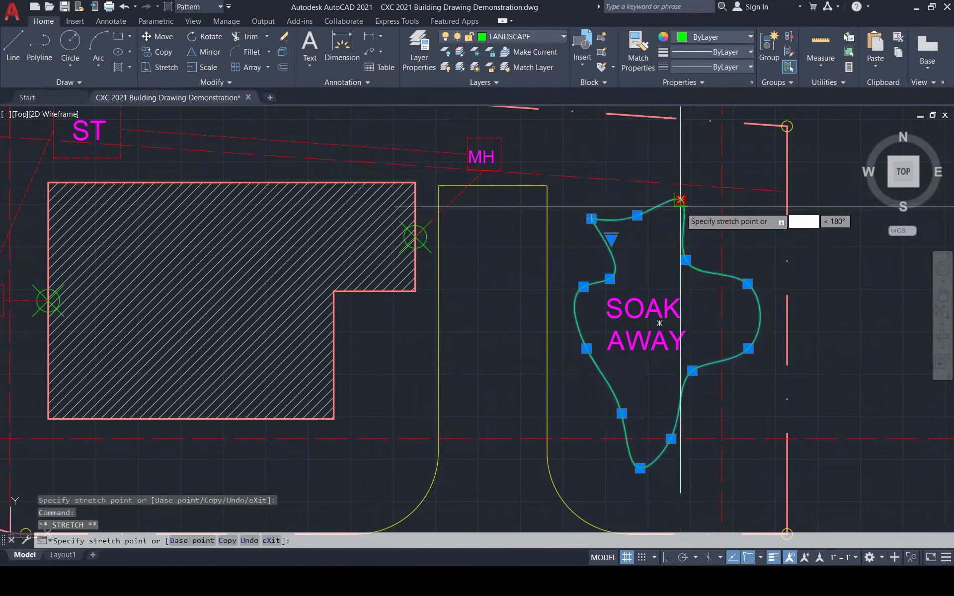
click(664, 242)
click(621, 239)
click(640, 468)
click(653, 396)
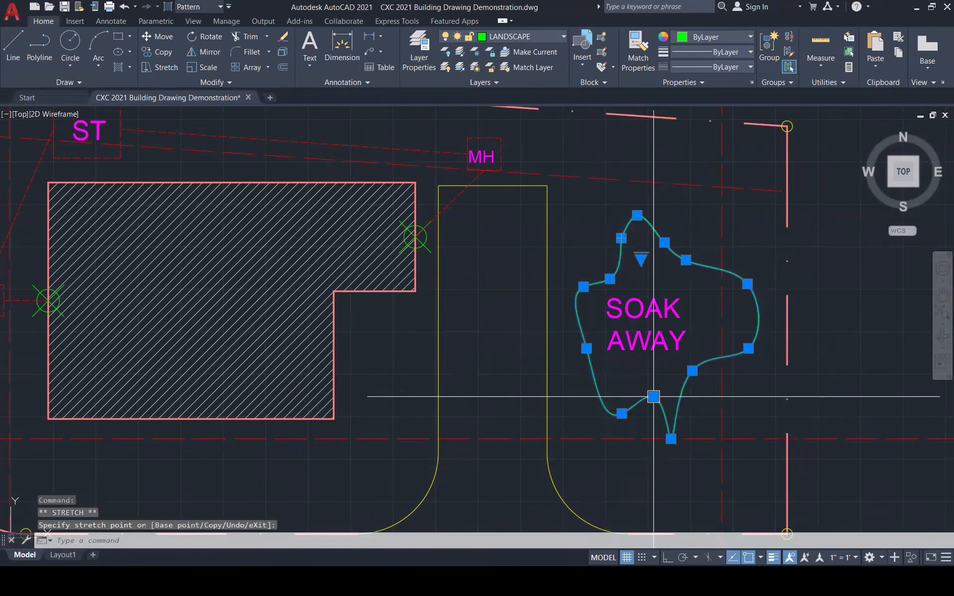
click(671, 438)
click(666, 376)
key(Escape)
key(Escape)
key(Escape)
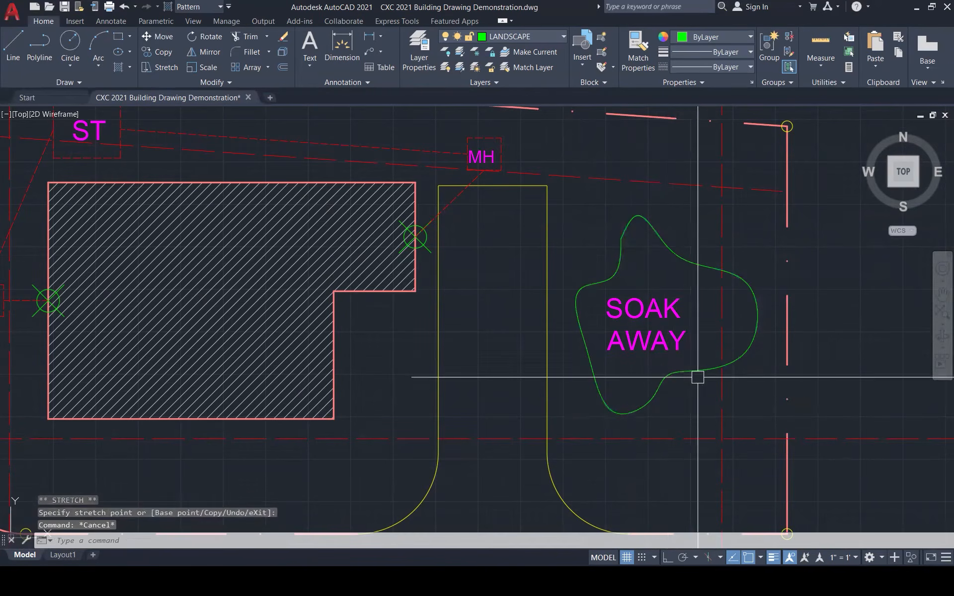
- Place a multileader running from the area beside the MH chamber towards the north side of the soakaway outline
scroll(584, 258, down, 1)
scroll(584, 258, down, 4)
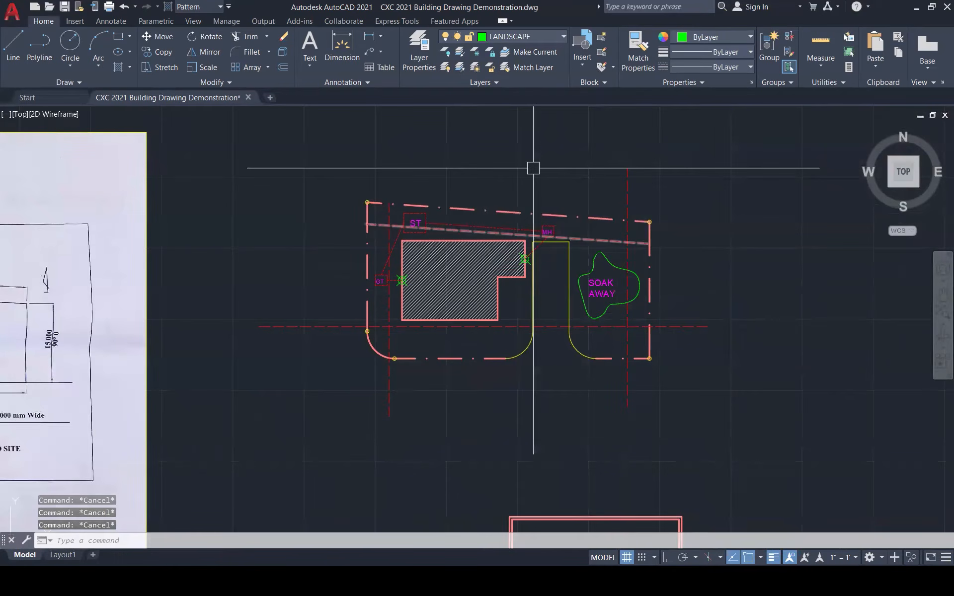
click(378, 53)
click(403, 74)
scroll(546, 208, up, 5)
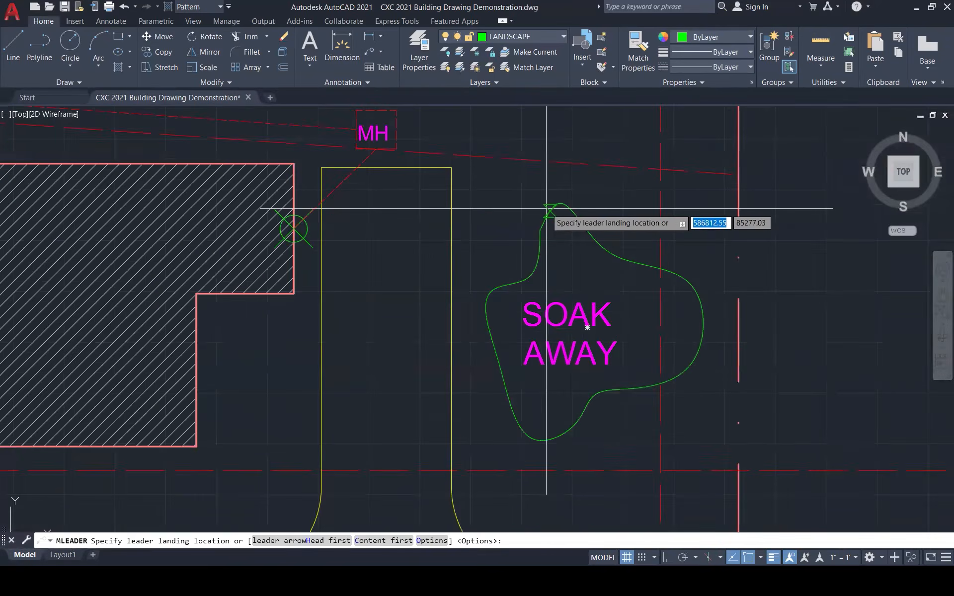
scroll(546, 208, down, 3)
click(507, 184)
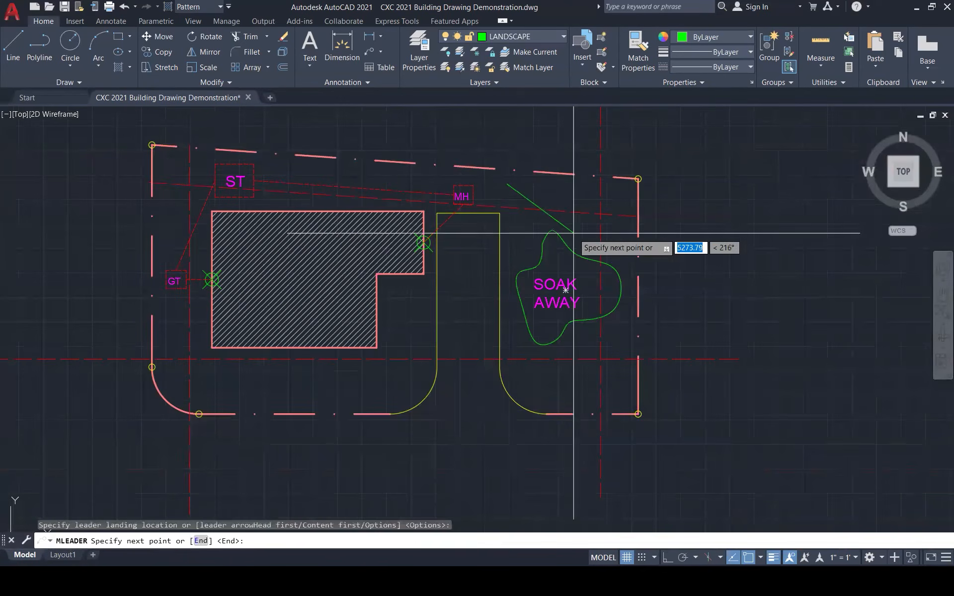
click(574, 232)
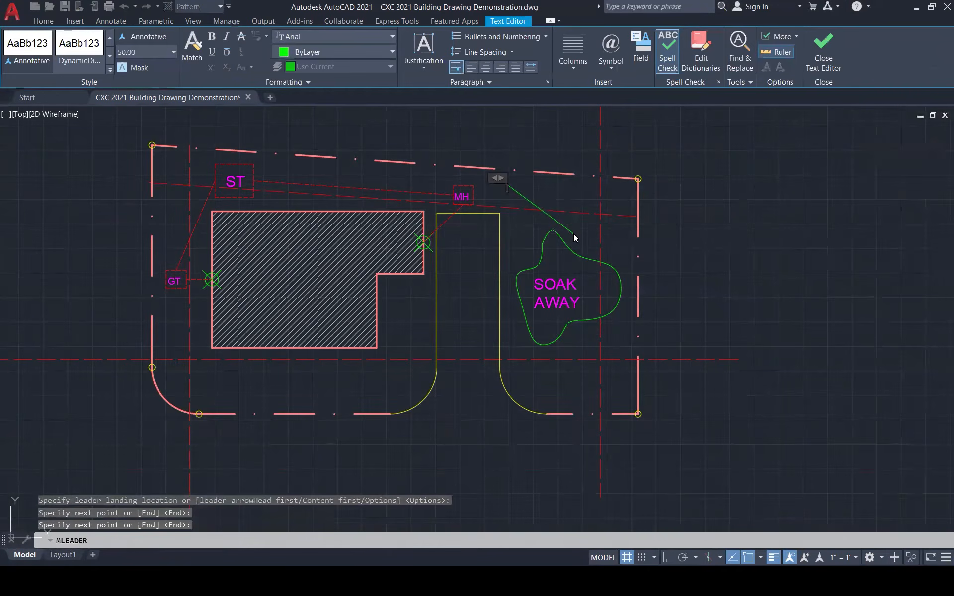
- Enter SURFACE WATER DRAINAGE as the leader's two-line text, fixing the spelling of the second line with the suggested correction
text(SURFACE WATER)
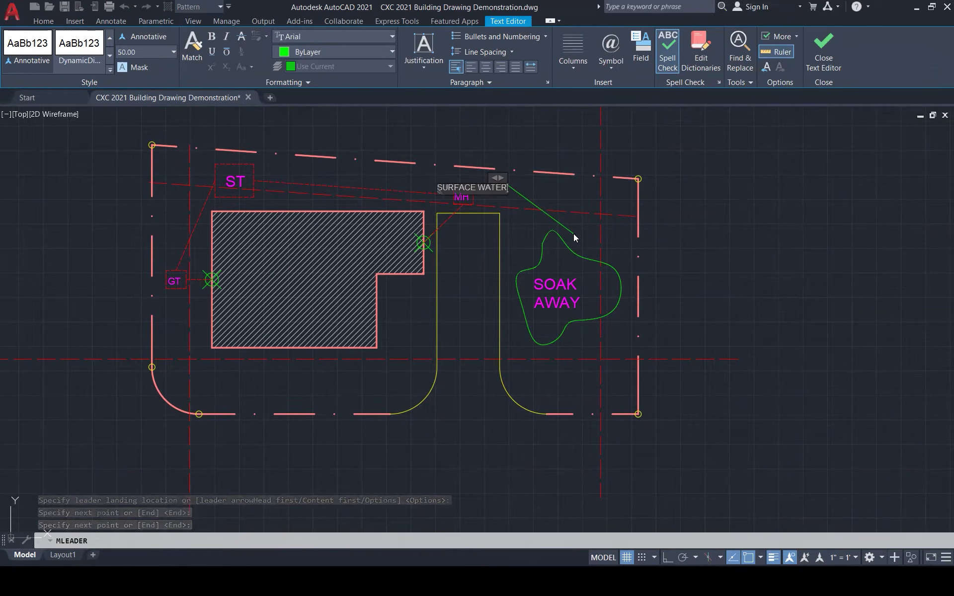
text( DRA)
key(BackSpace)
key(BackSpace)
text(R)
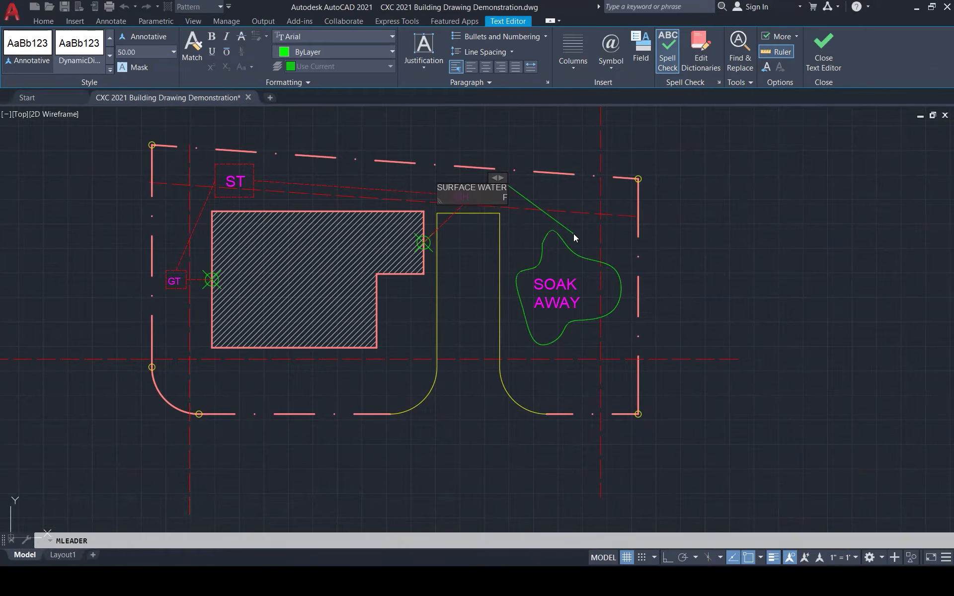
text(ANIAGE)
scroll(489, 187, up, 1)
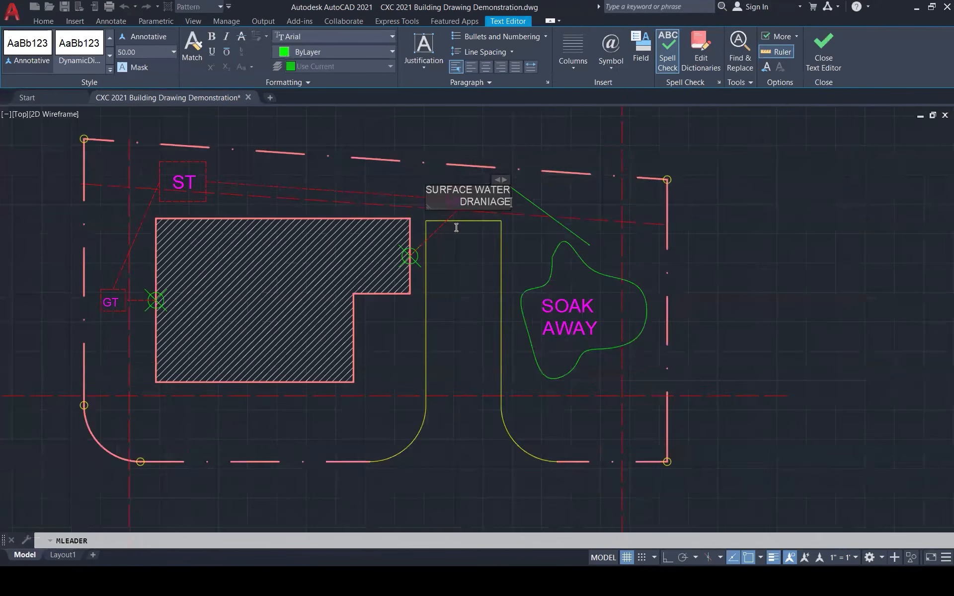
scroll(456, 228, up, 4)
right_click(482, 226)
click(475, 232)
double_click(475, 232)
right_click(475, 231)
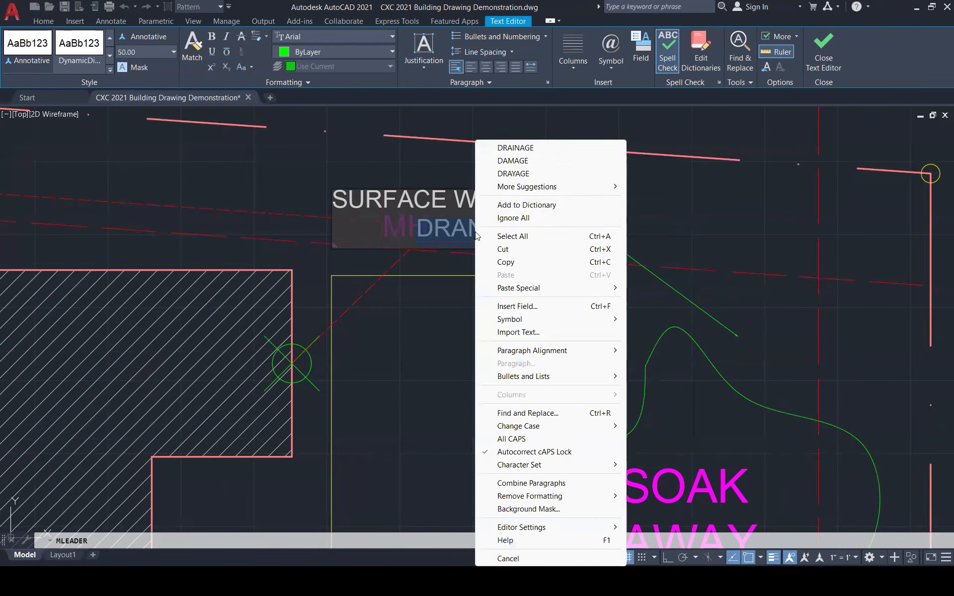
click(531, 149)
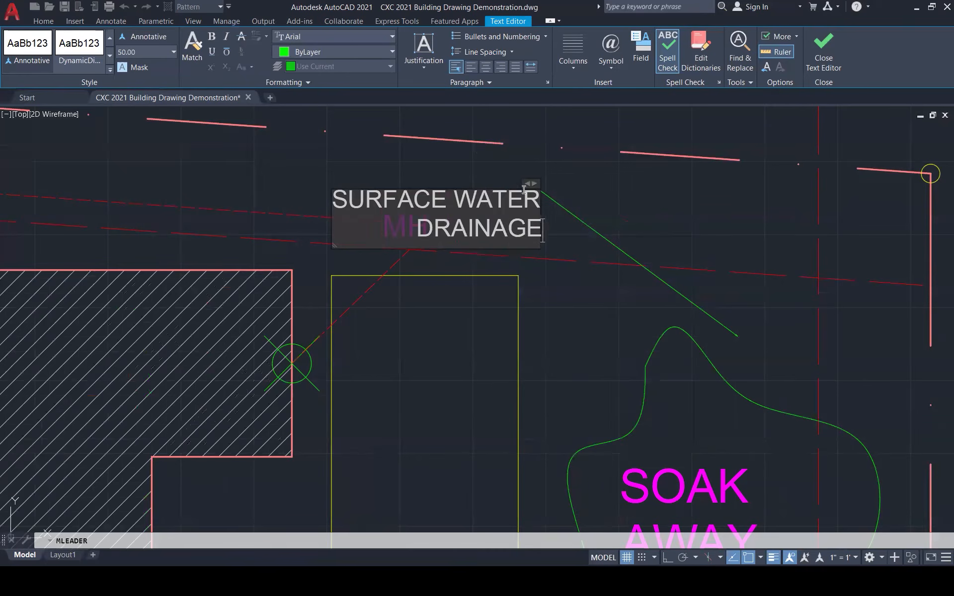
click(557, 218)
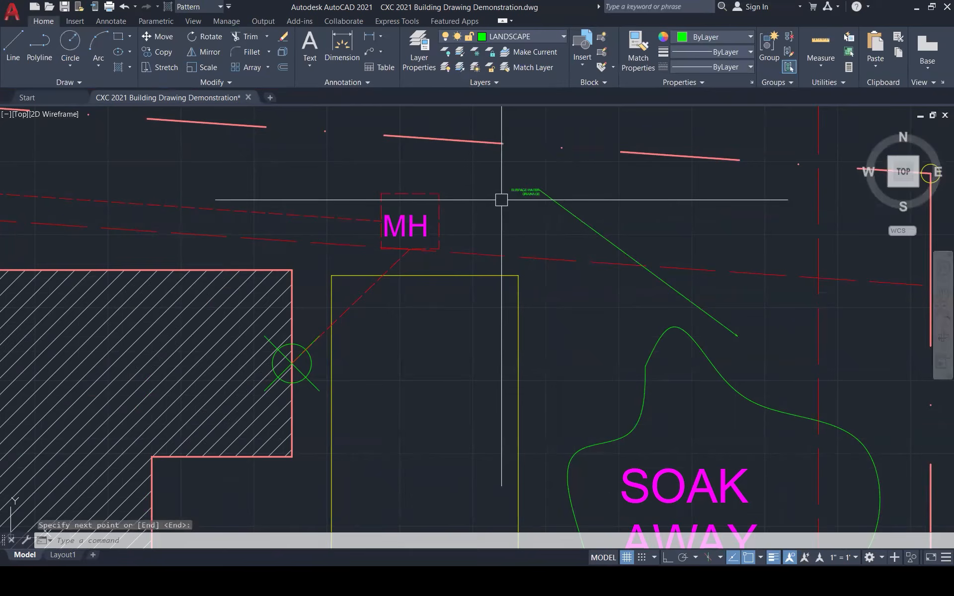
- Match the surface water drainage leader's properties to the smallest sample annotation leader above the title block
text(ma)
key(Return)
scroll(509, 200, down, 4)
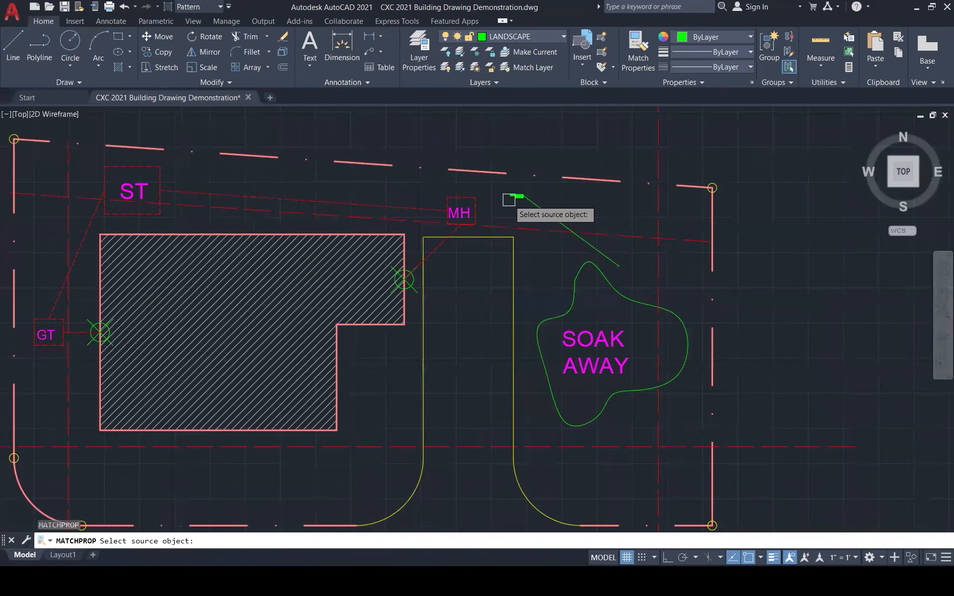
scroll(509, 200, down, 7)
scroll(516, 366, up, 6)
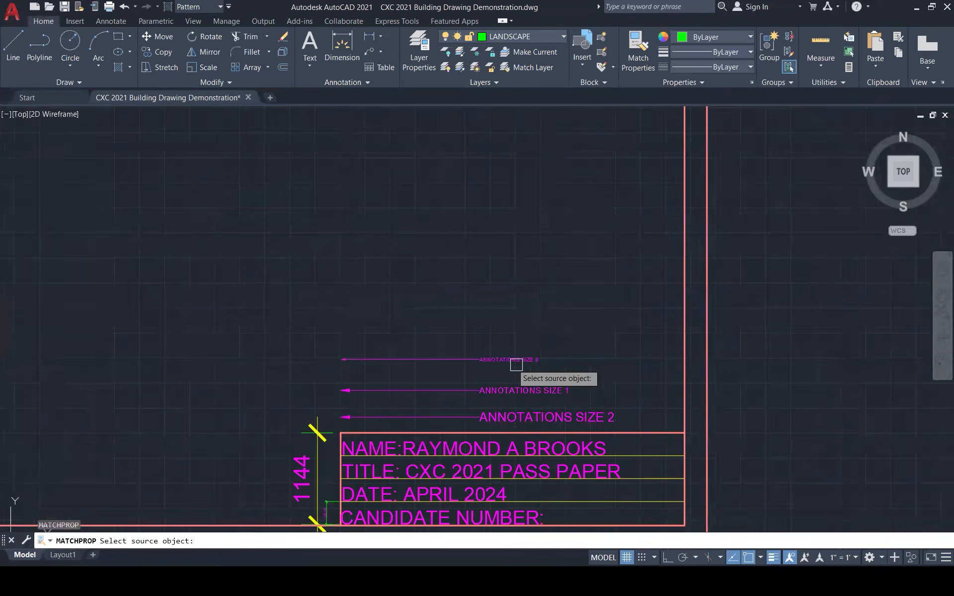
click(517, 365)
scroll(651, 409, down, 5)
scroll(594, 175, up, 8)
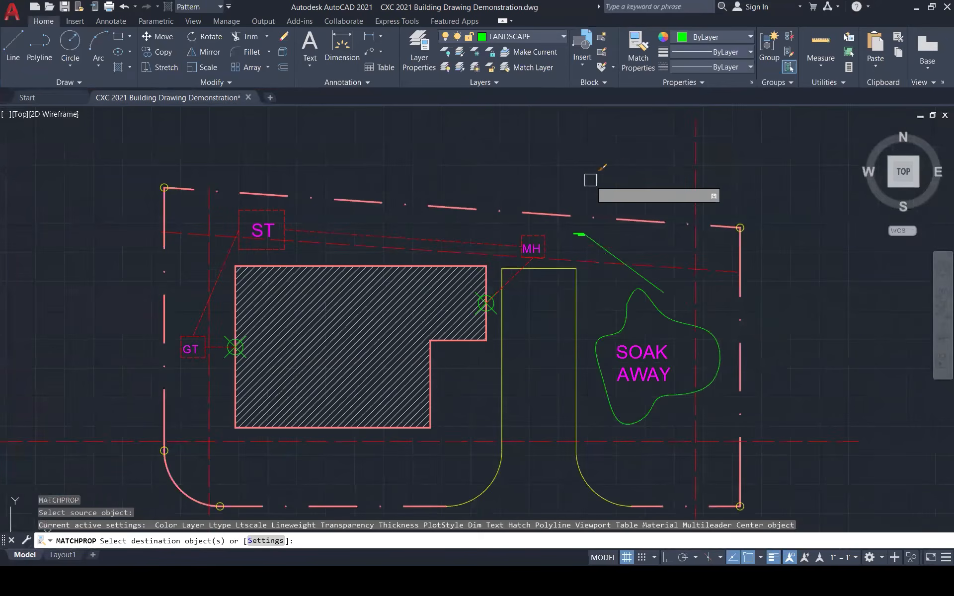
scroll(590, 179, up, 4)
click(576, 219)
scroll(581, 233, down, 4)
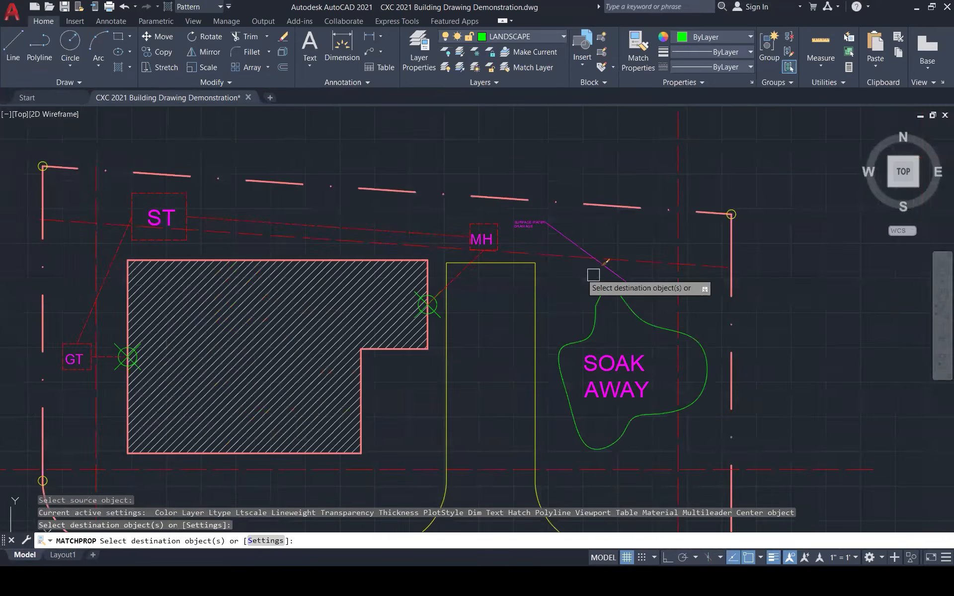
key(Escape)
key(Escape)
key(Escape)
- Set the text height of the SURFACE WATER DRAINAGE leader to 200
click(529, 218)
scroll(530, 217, up, 1)
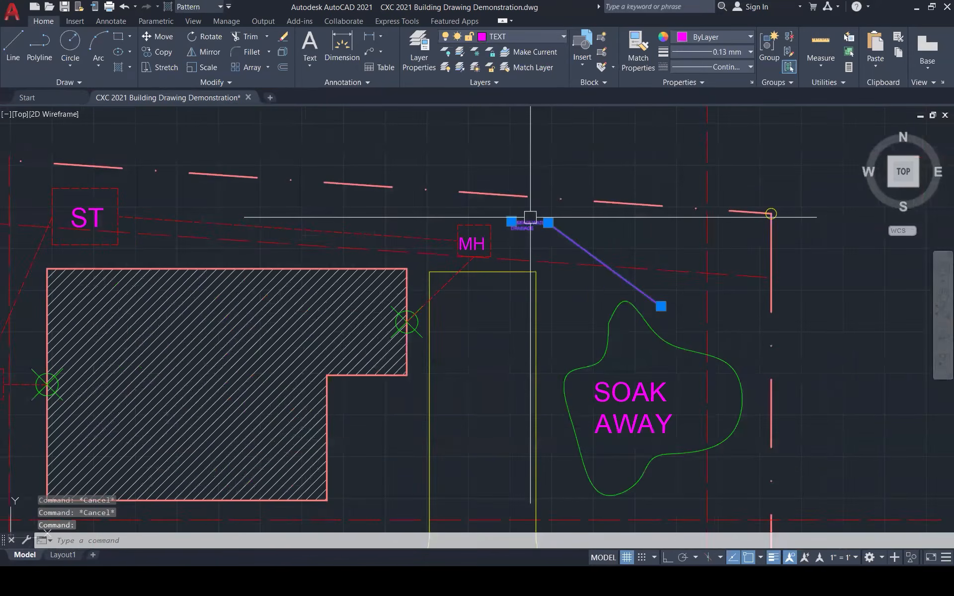
double_click(572, 232)
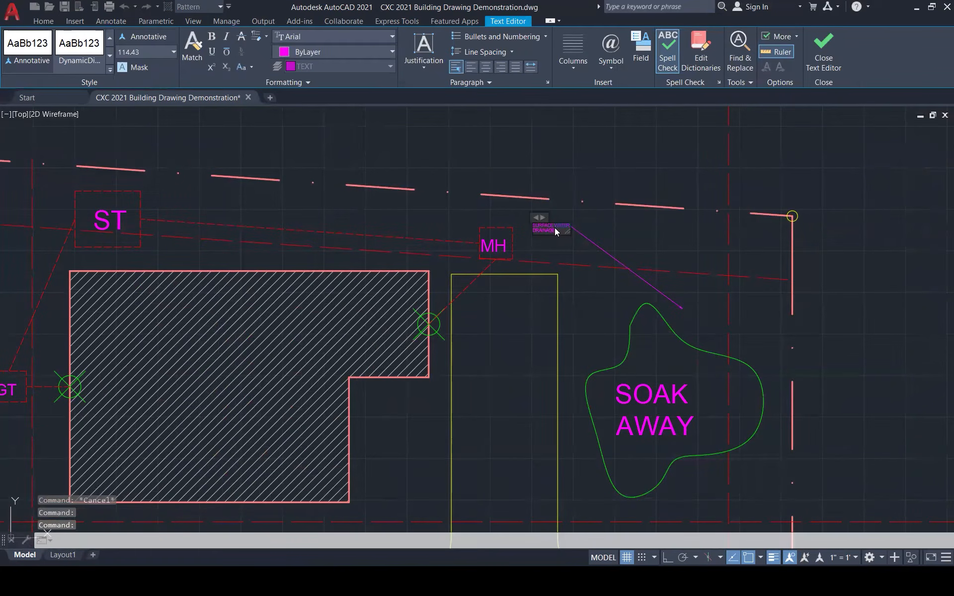
click(155, 52)
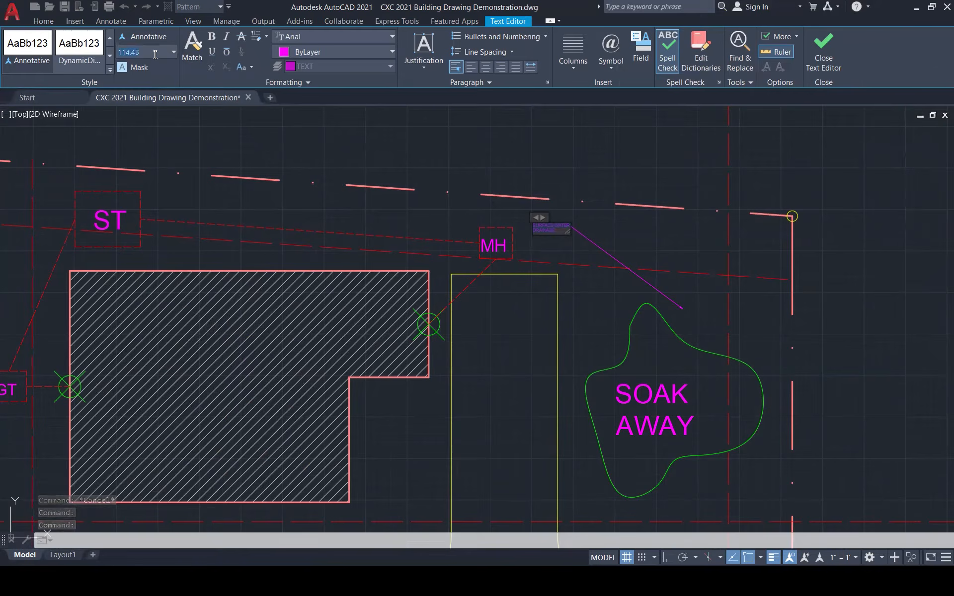
text(200)
key(Return)
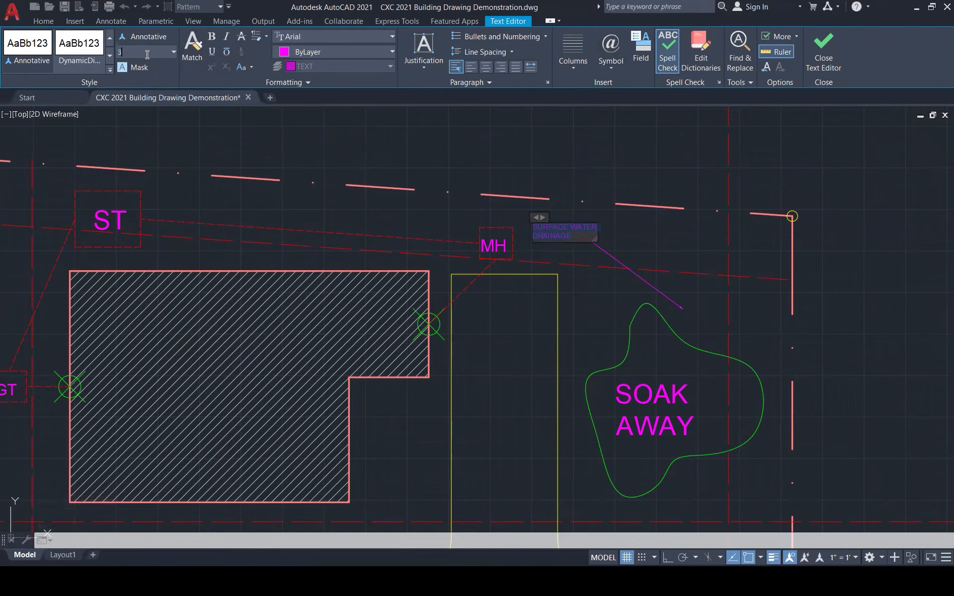
- Set the SURFACE WATER DRAINAGE leader text height to 300 and finish editing the text
click(147, 52)
text(300)
key(Return)
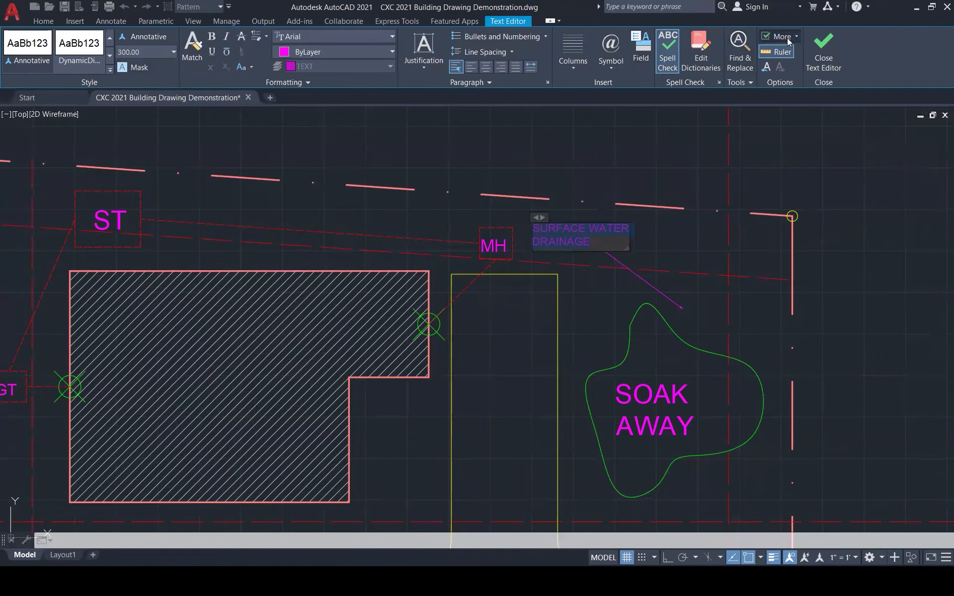
click(825, 47)
- Set the arrowhead size of the SURFACE WATER DRAINAGE leader to 300 in its properties
click(607, 244)
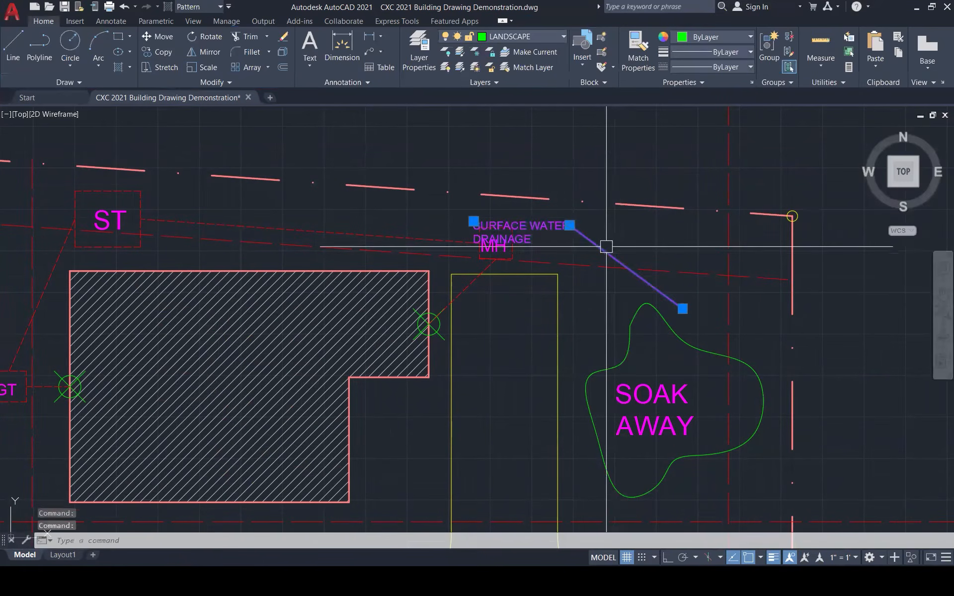
right_click(659, 287)
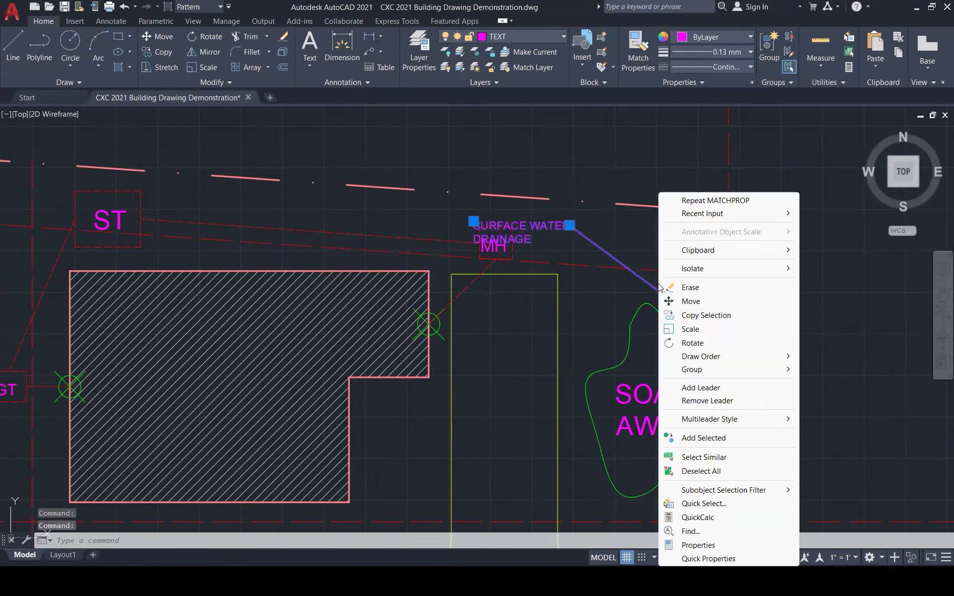
click(698, 546)
click(172, 313)
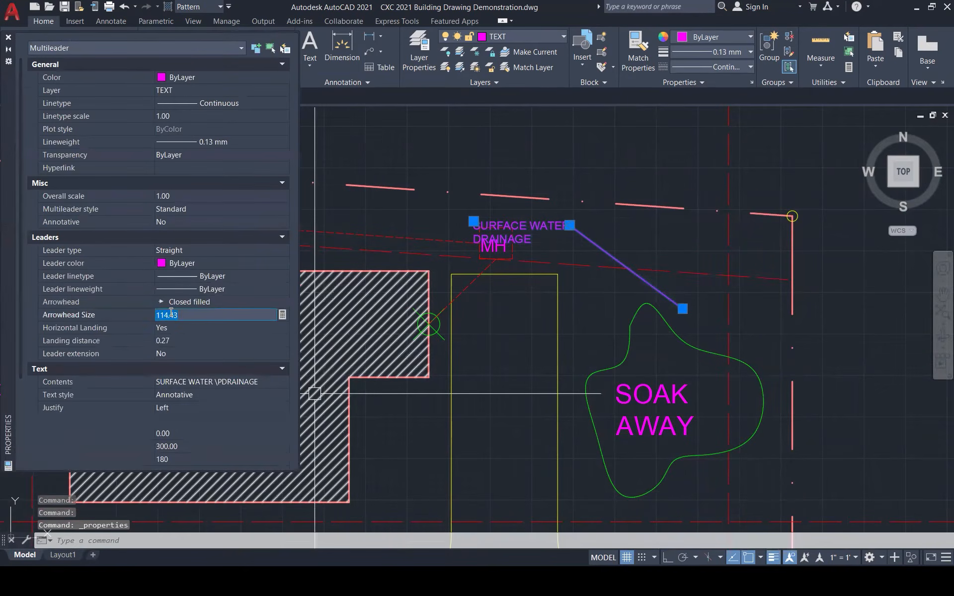
key(Return)
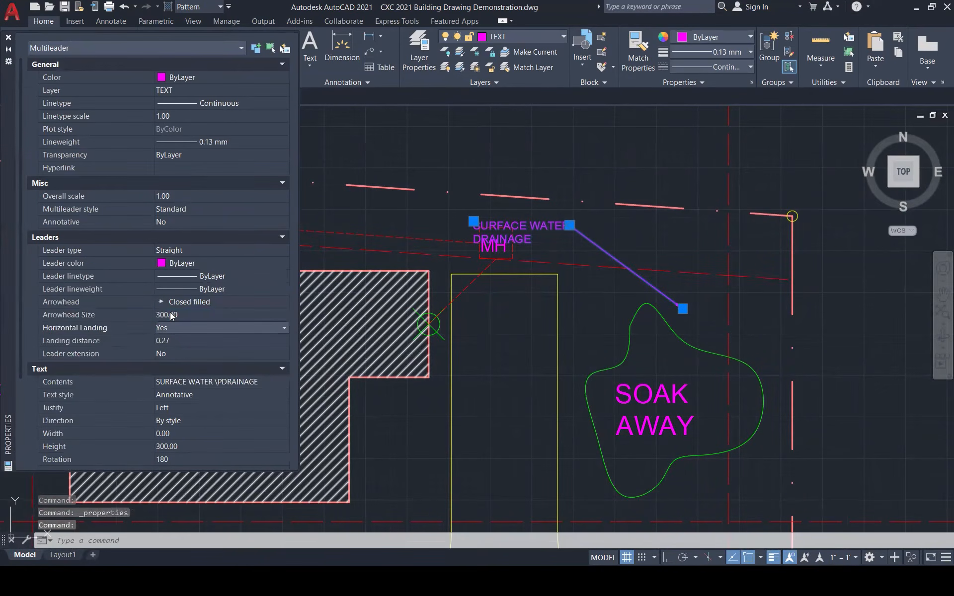
click(8, 37)
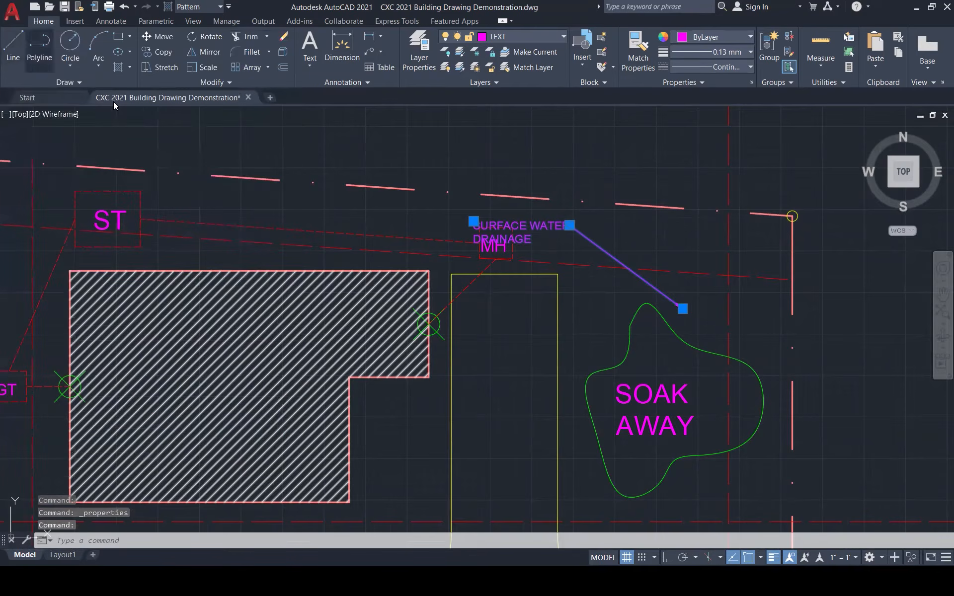
- Reposition the SURFACE WATER DRAINAGE label above the soakaway and aim its arrowhead at the upper end of the soakaway outline
click(569, 225)
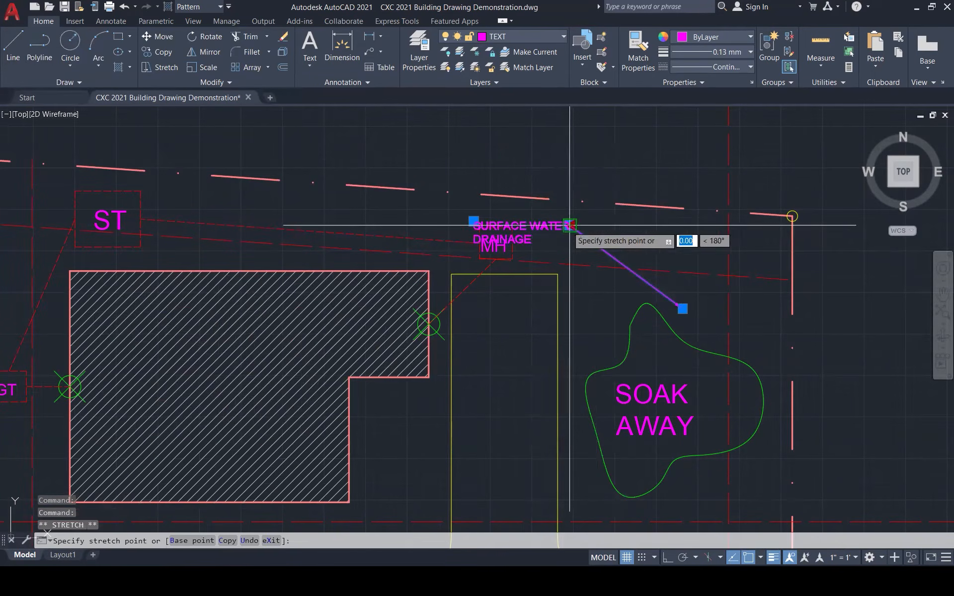
key(Escape)
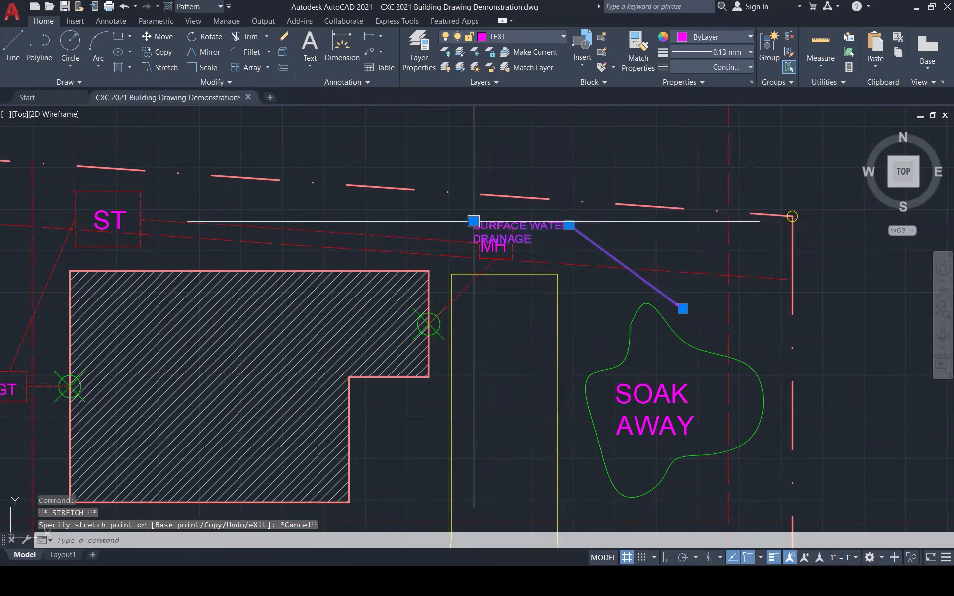
click(474, 221)
click(683, 236)
click(682, 309)
click(649, 332)
key(Escape)
- Copy the SURFACE WATER DRAINAGE leader to the open area between the building's lower recess and the driveway
click(697, 239)
text(CO)
key(Return)
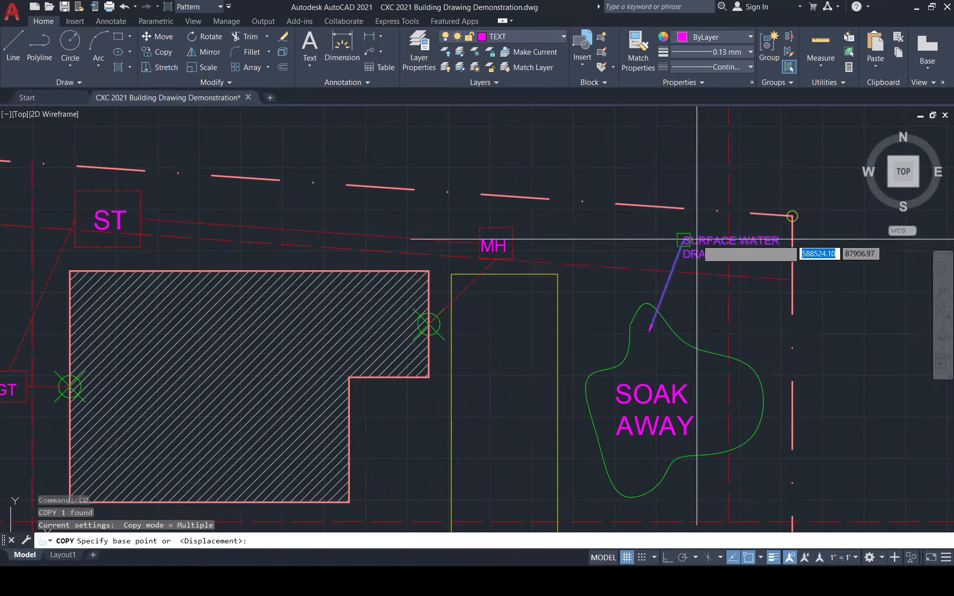
click(685, 239)
scroll(583, 194, down, 2)
scroll(584, 194, down, 3)
scroll(553, 308, up, 4)
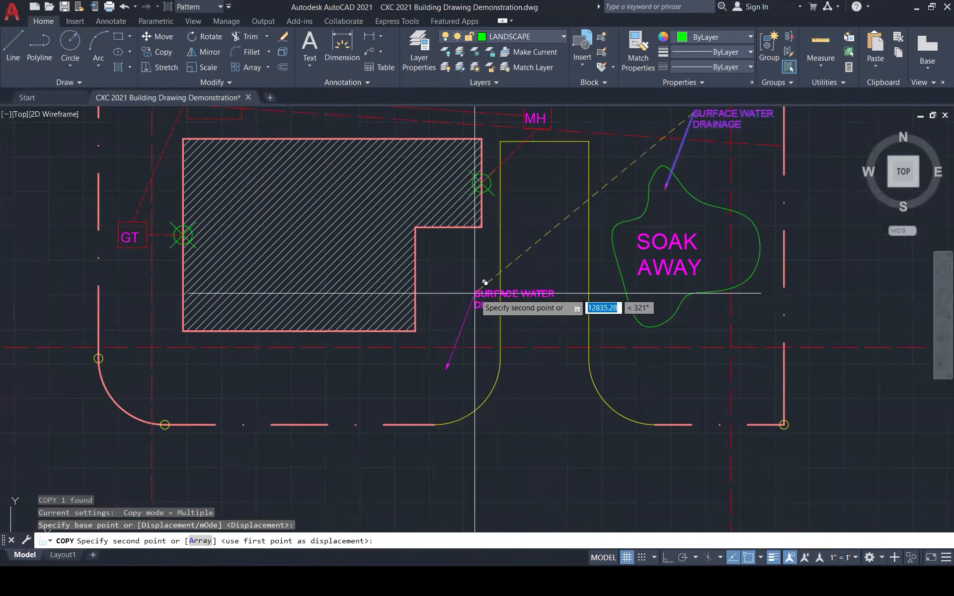
click(457, 301)
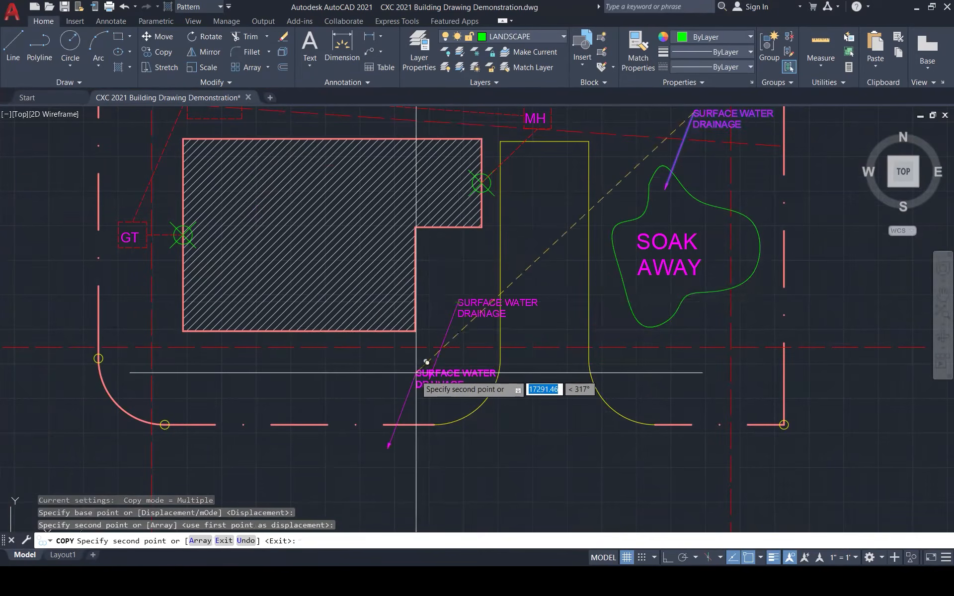
key(Escape)
- Stretch the copied leader's arrowhead across the driveway to the soakaway's left edge
click(429, 380)
key(Escape)
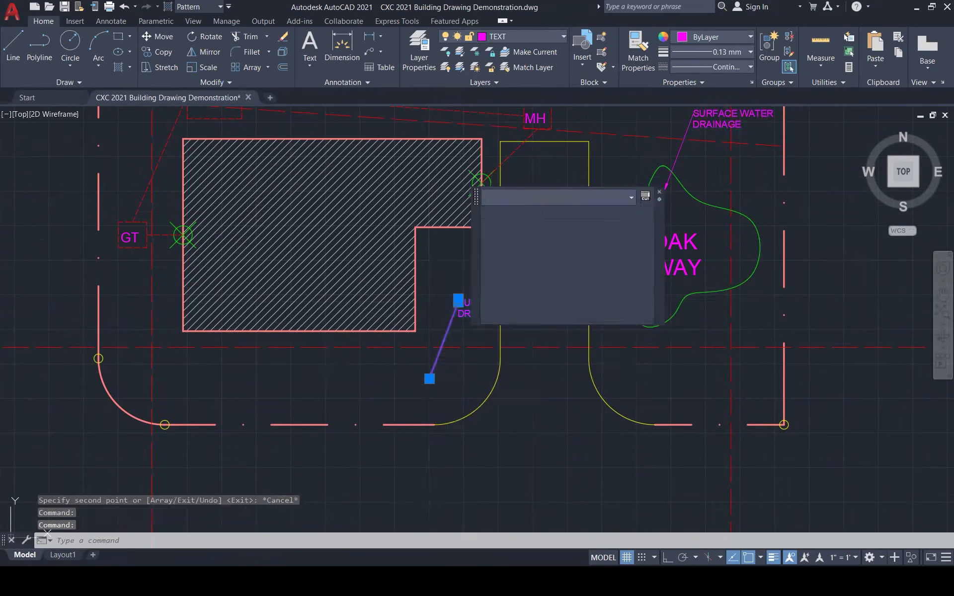
click(428, 378)
click(429, 379)
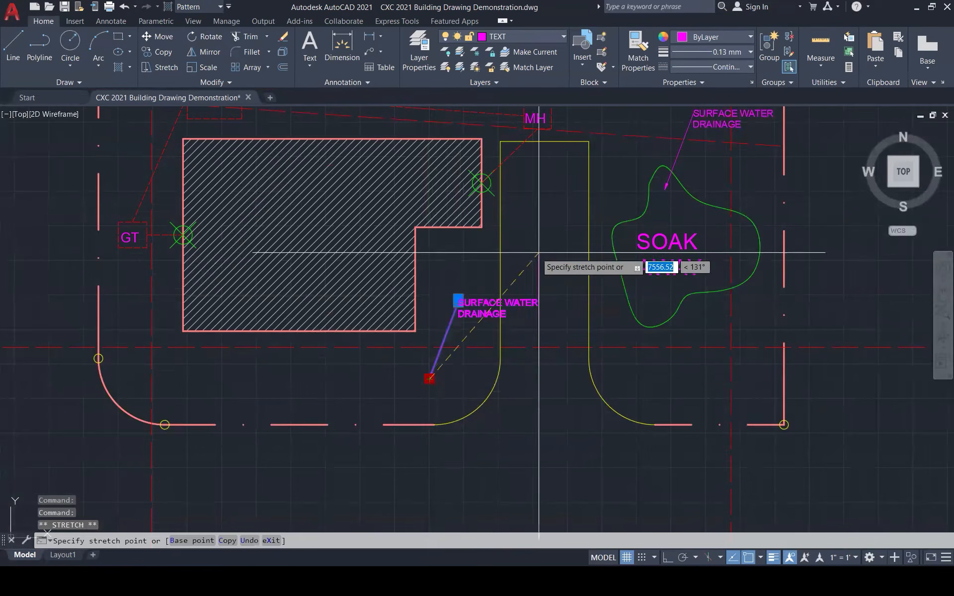
click(623, 255)
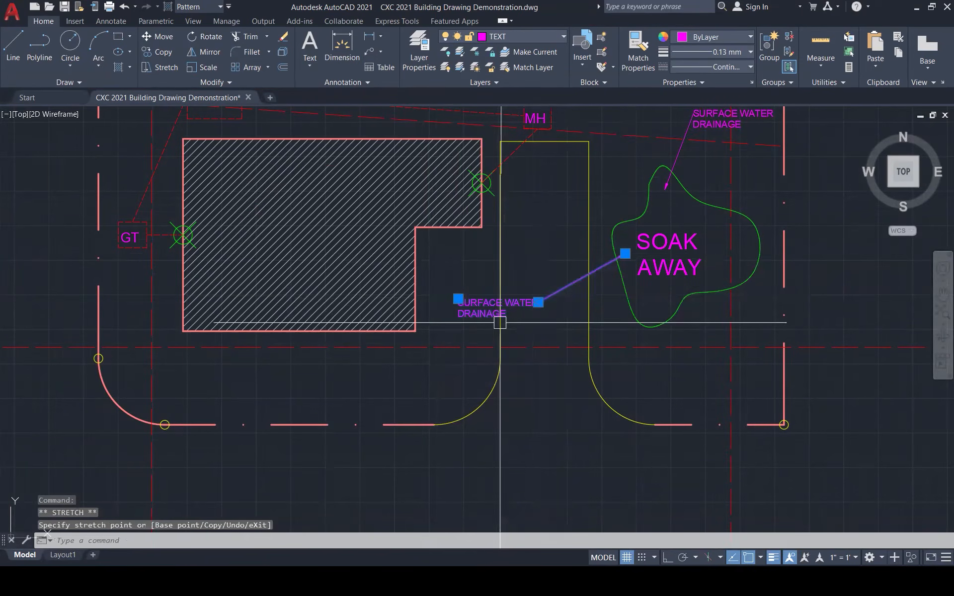
- Move the copied SURFACE WATER DRAINAGE text below the building's lower right corner, keeping its arrow on the soakaway
key(Escape)
key(Escape)
click(468, 306)
click(458, 299)
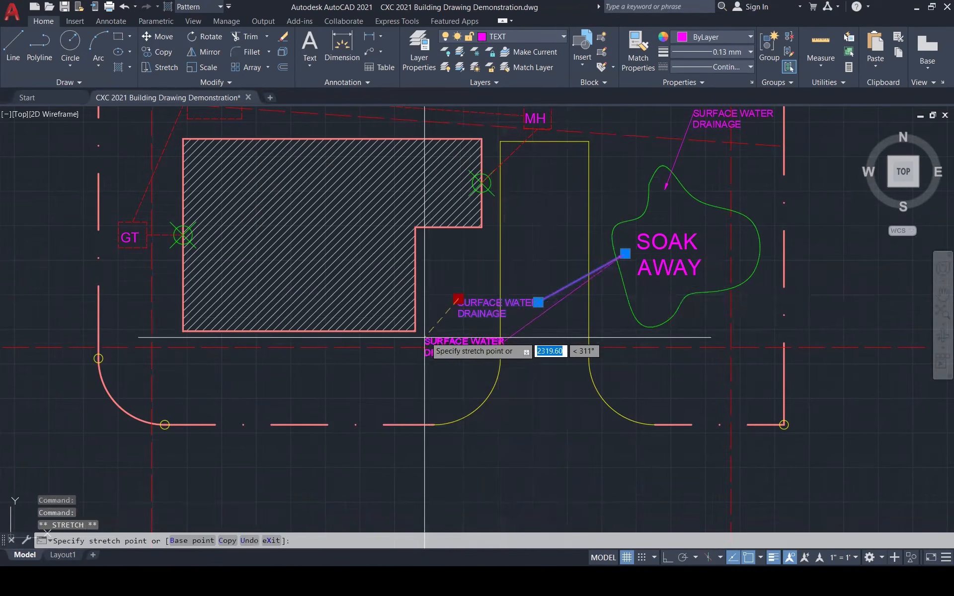
click(399, 357)
key(Escape)
key(Escape)
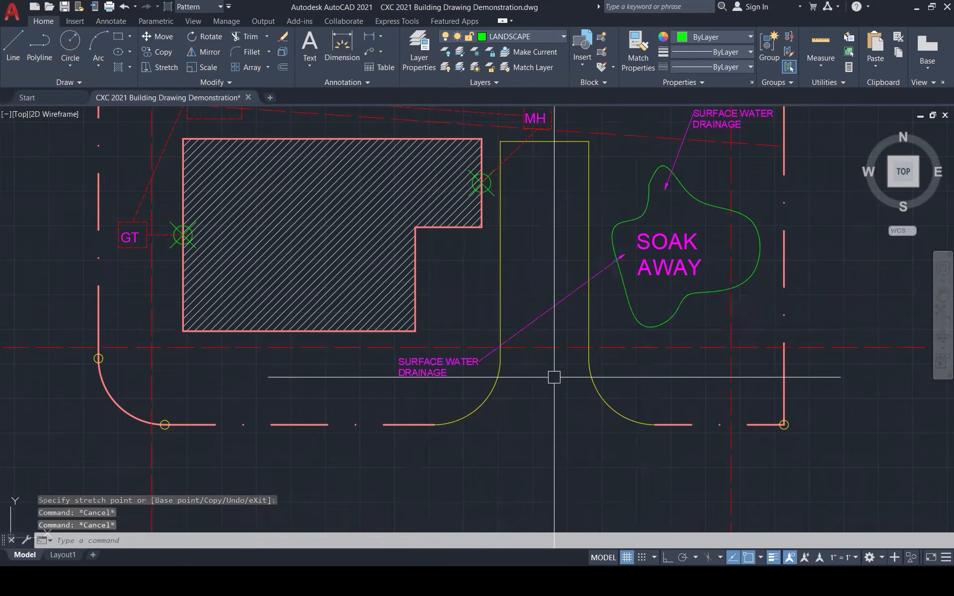
- Save the site plan drawing with both surface water drainage labels in place
scroll(553, 378, down, 1)
scroll(553, 379, down, 1)
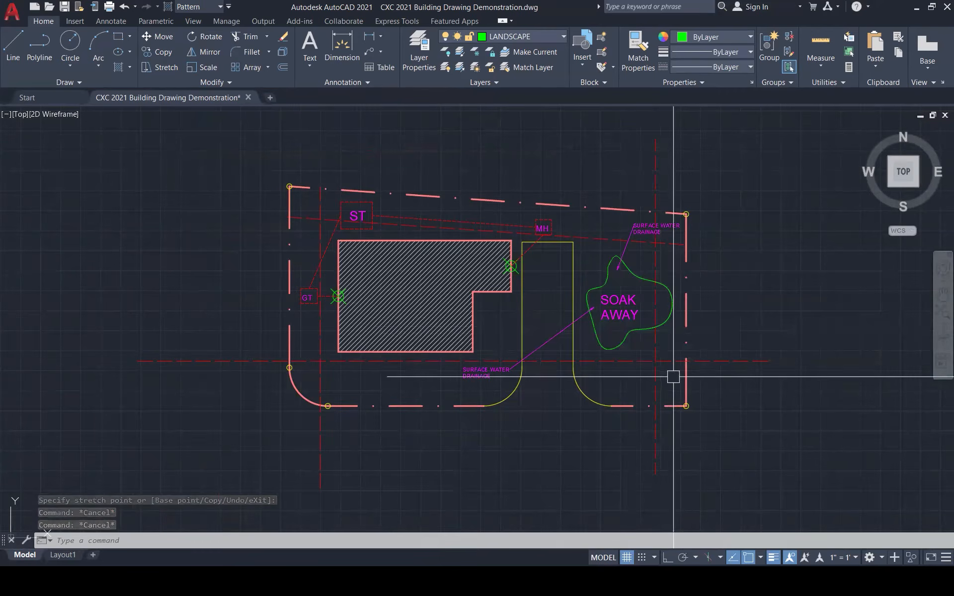
scroll(688, 326, up, 1)
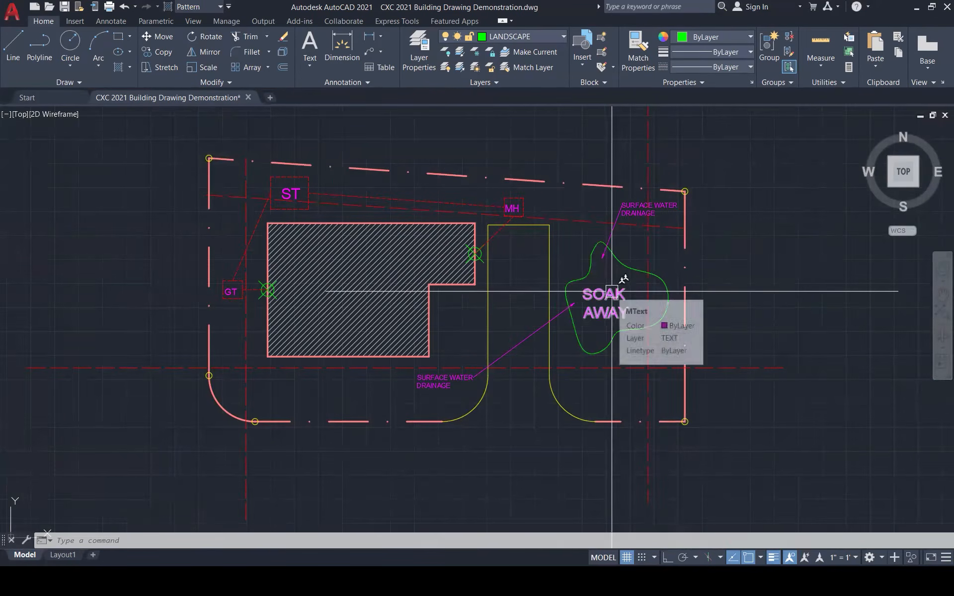
mouse_move(829, 581)
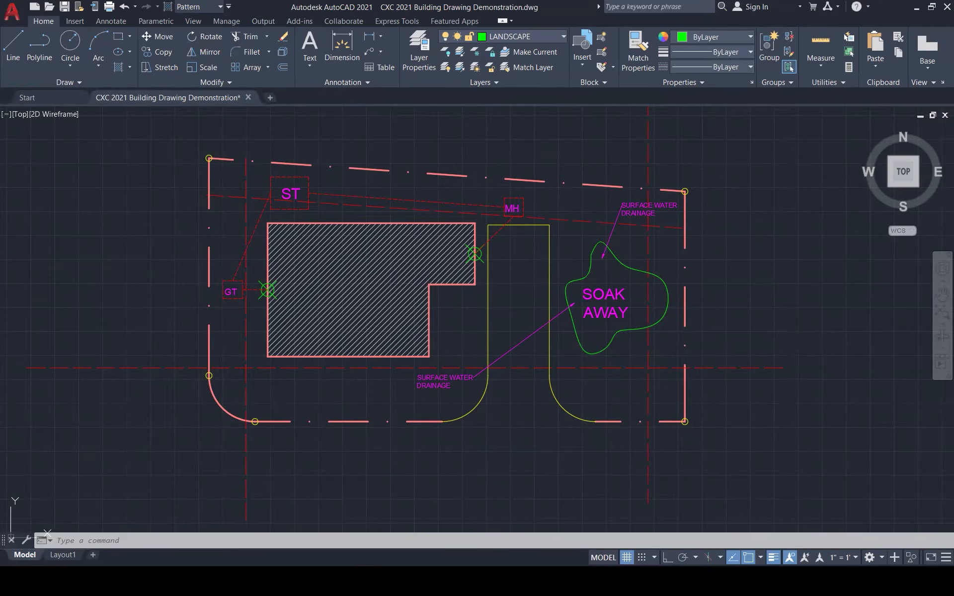
key(ctrl+s)
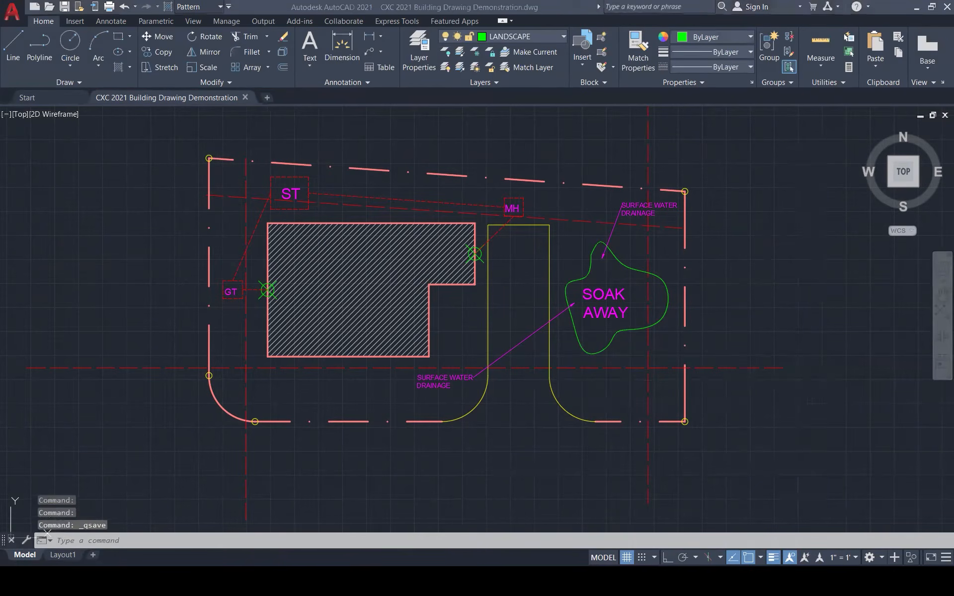
- Check the list of required labels in the exam paper image, then return to the AutoCAD drawing
click(107, 519)
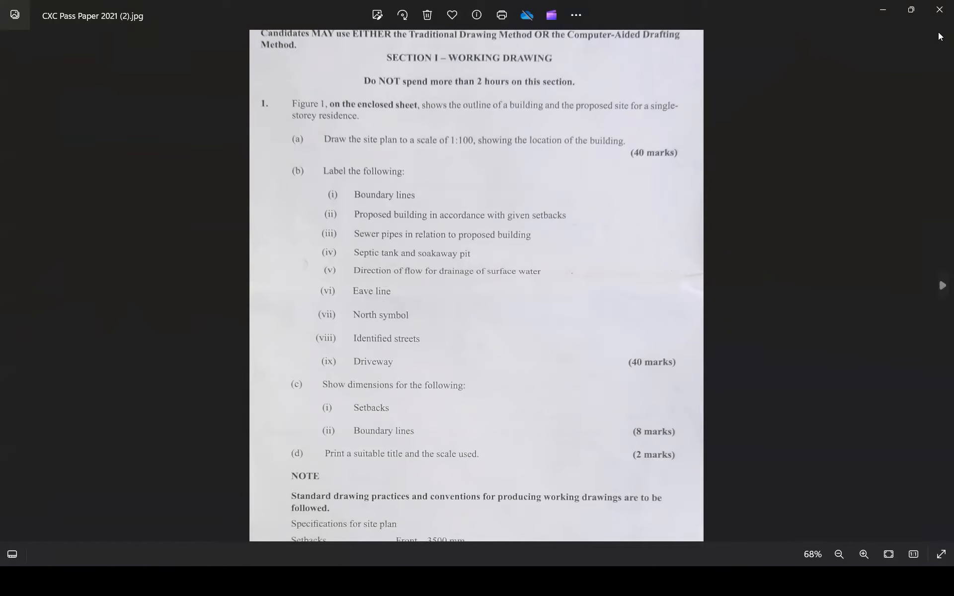
click(886, 13)
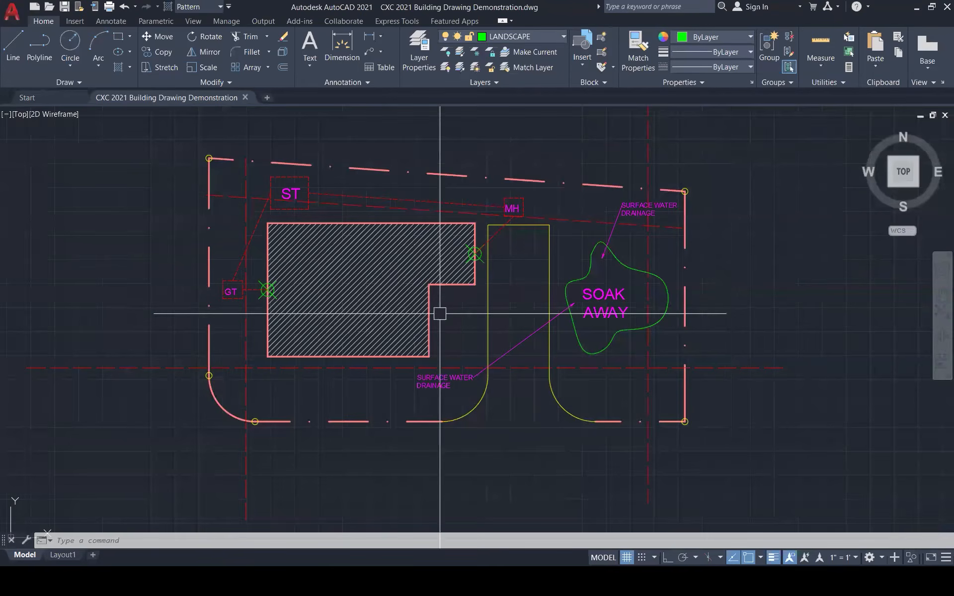
scroll(432, 323, up, 2)
scroll(432, 323, up, 3)
key(Escape)
key(Escape)
key(Escape)
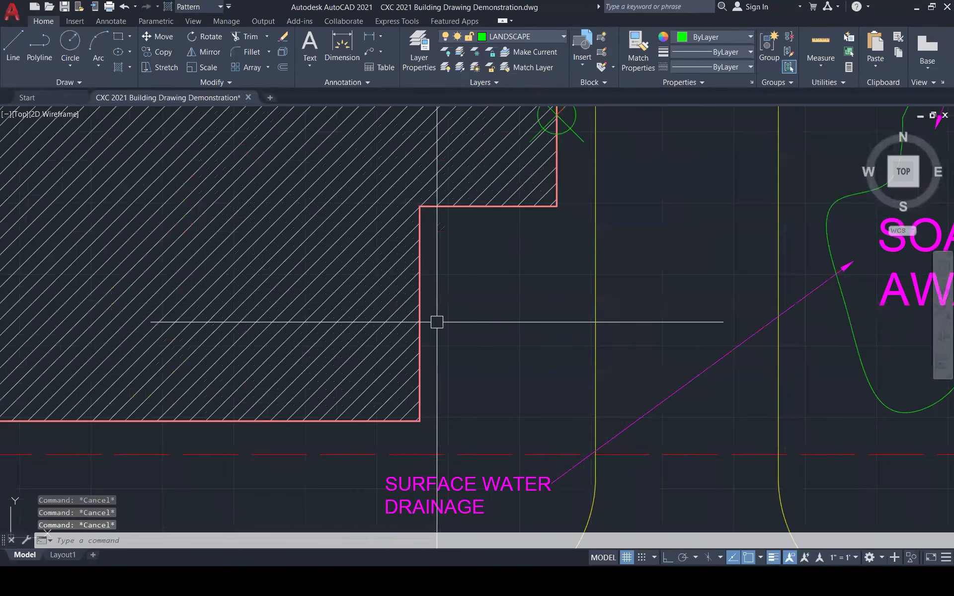
scroll(436, 322, down, 5)
click(624, 213)
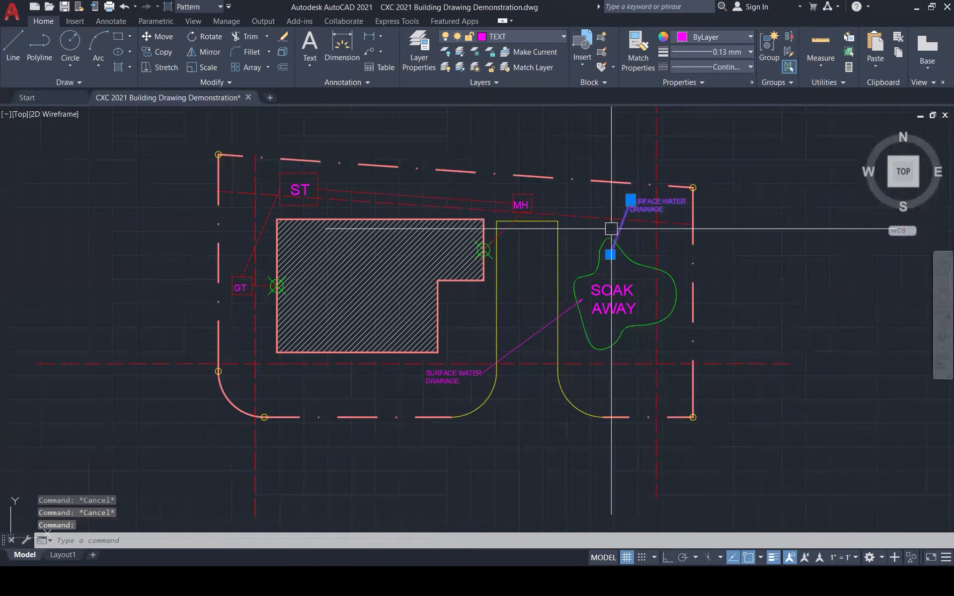
text(co)
key(Return)
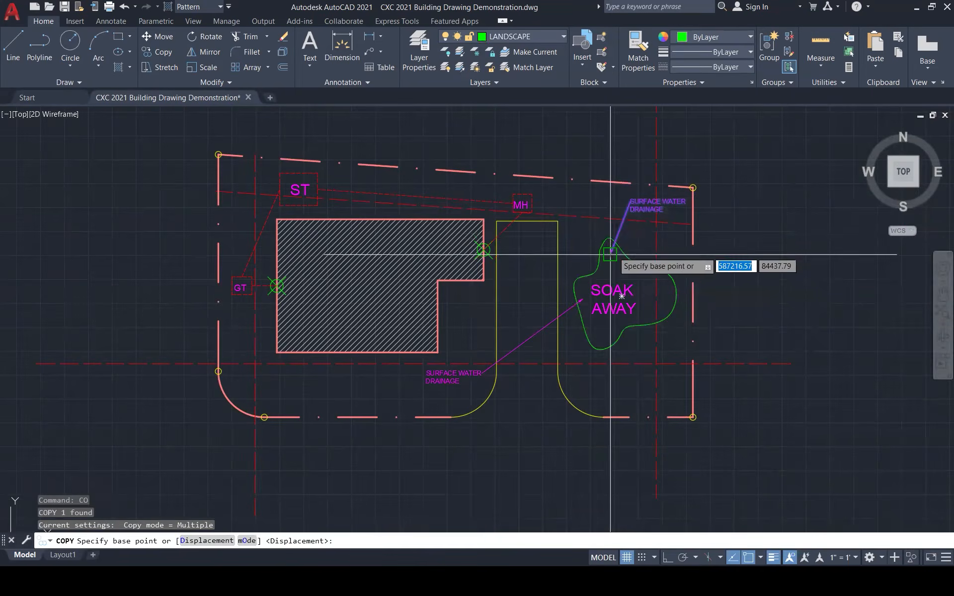
key(Escape)
key(Escape)
- Copy the ANNOTATIONS SIZE 2 leader from above the title block to the building's recessed right wall, arrowhead touching the wall
scroll(621, 221, down, 5)
scroll(641, 447, up, 8)
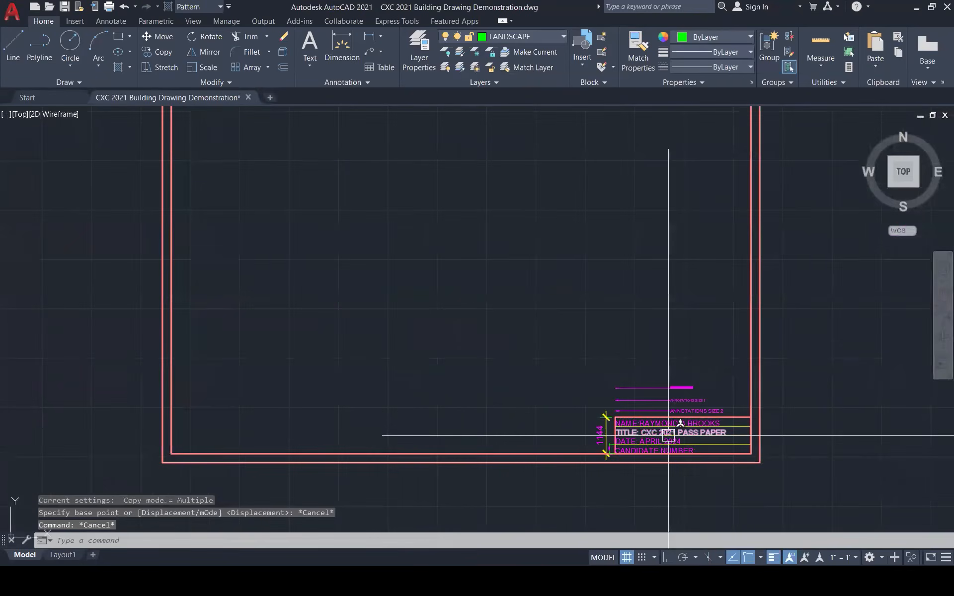
click(700, 369)
text(co)
key(Return)
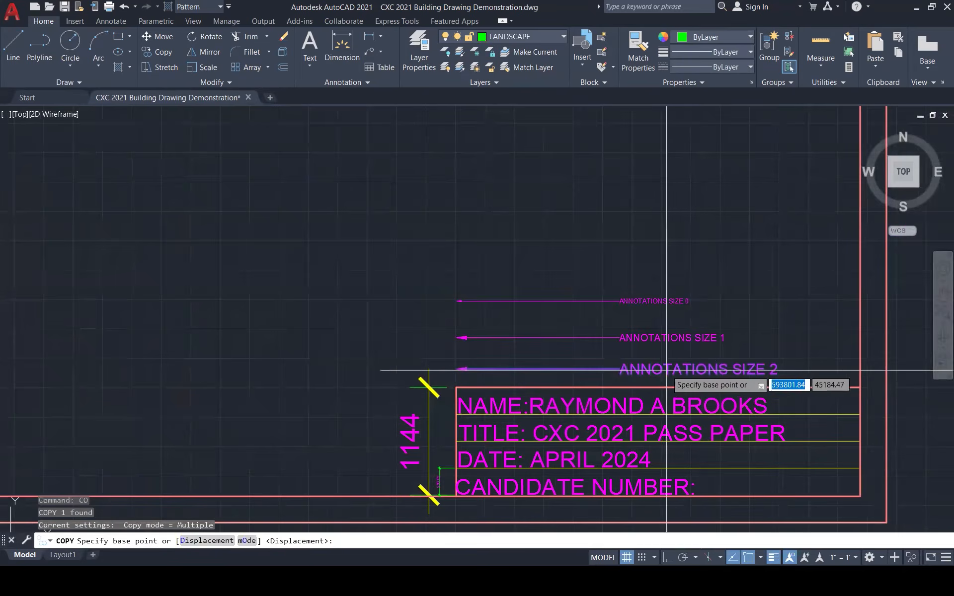
click(668, 372)
scroll(670, 424, down, 5)
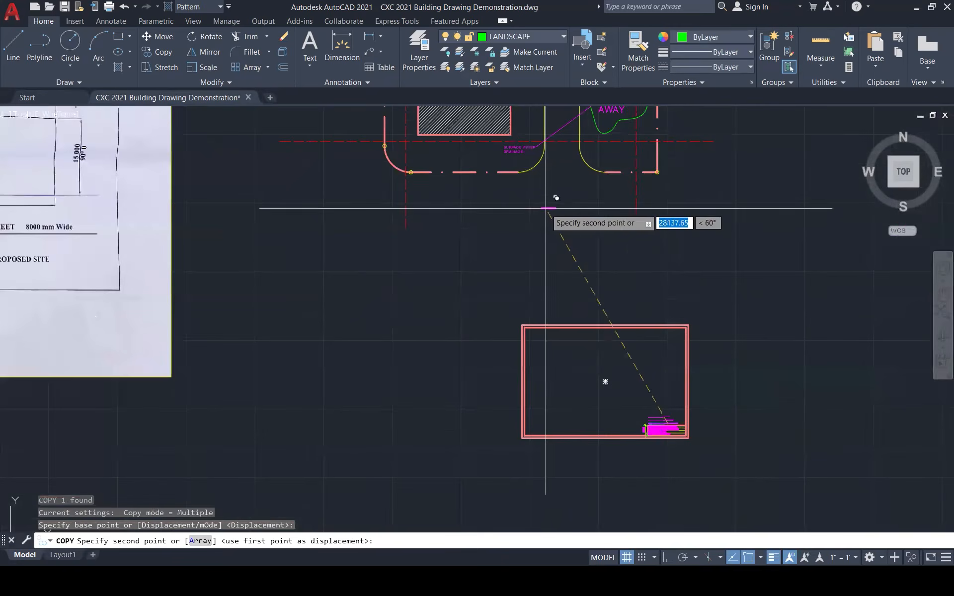
scroll(551, 211, down, 3)
scroll(552, 219, up, 8)
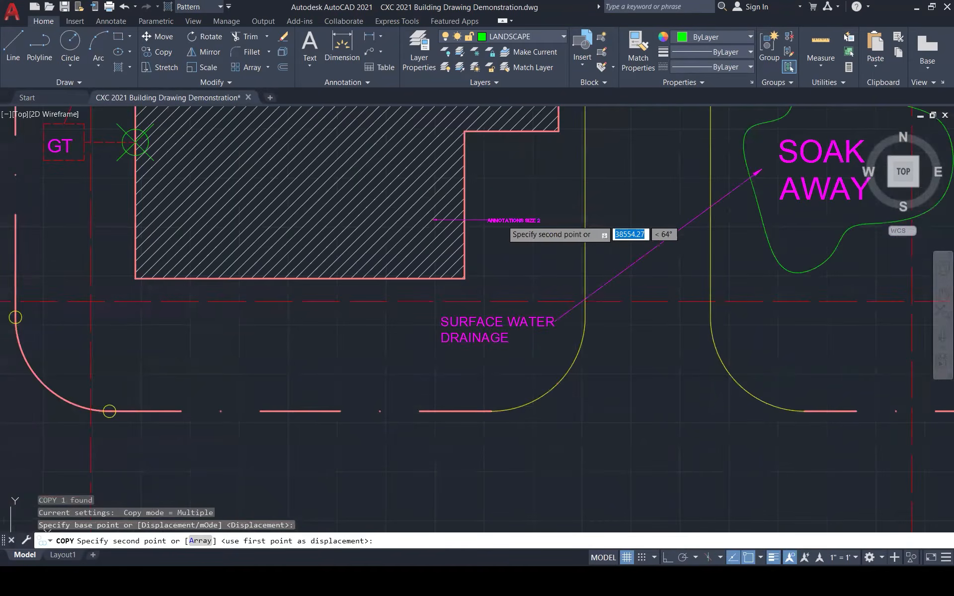
scroll(512, 210, up, 5)
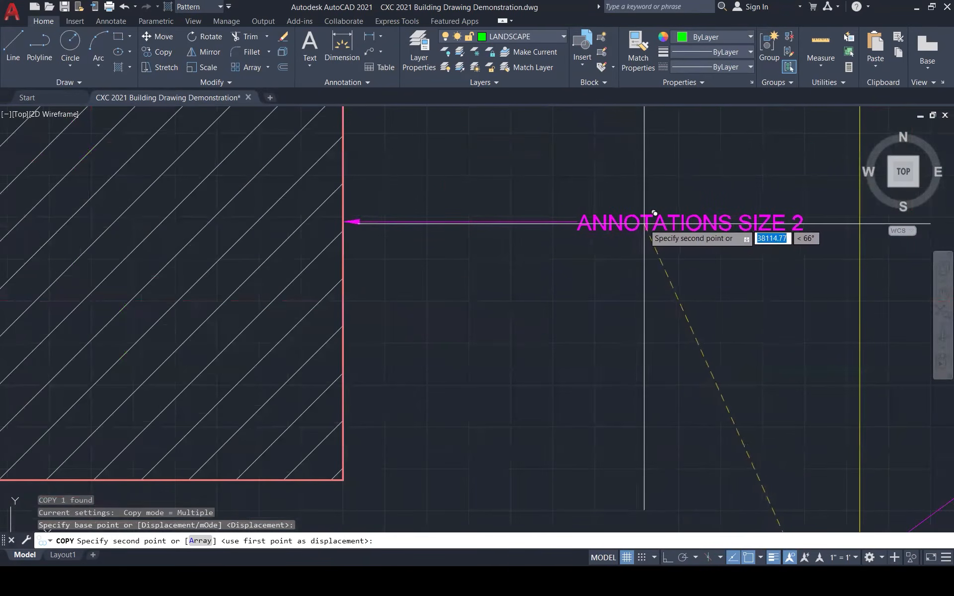
key(Escape)
- Change the text of the leader copied beside the building to EAVE LINE
scroll(447, 335, down, 5)
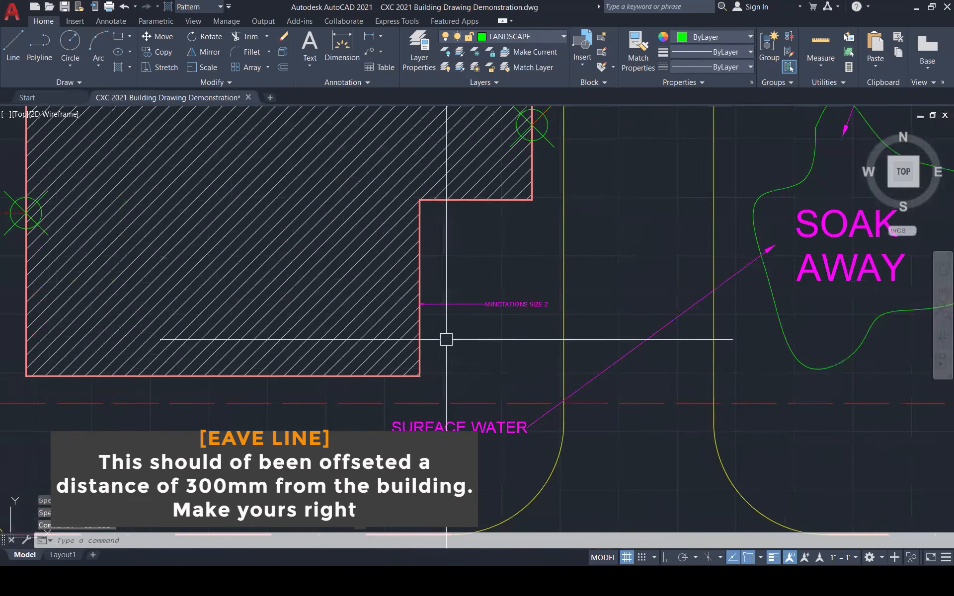
scroll(485, 341, down, 2)
scroll(506, 315, up, 5)
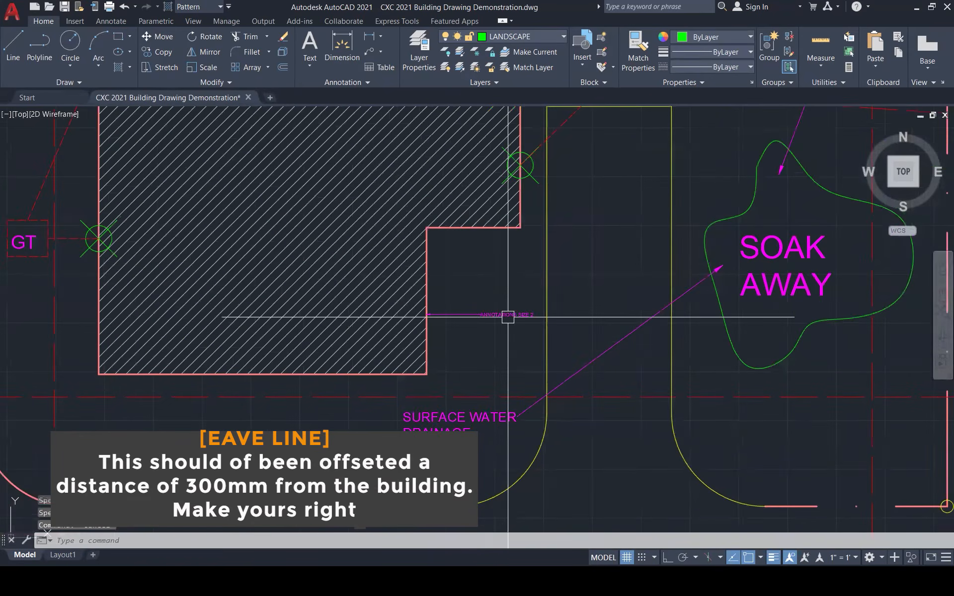
double_click(513, 309)
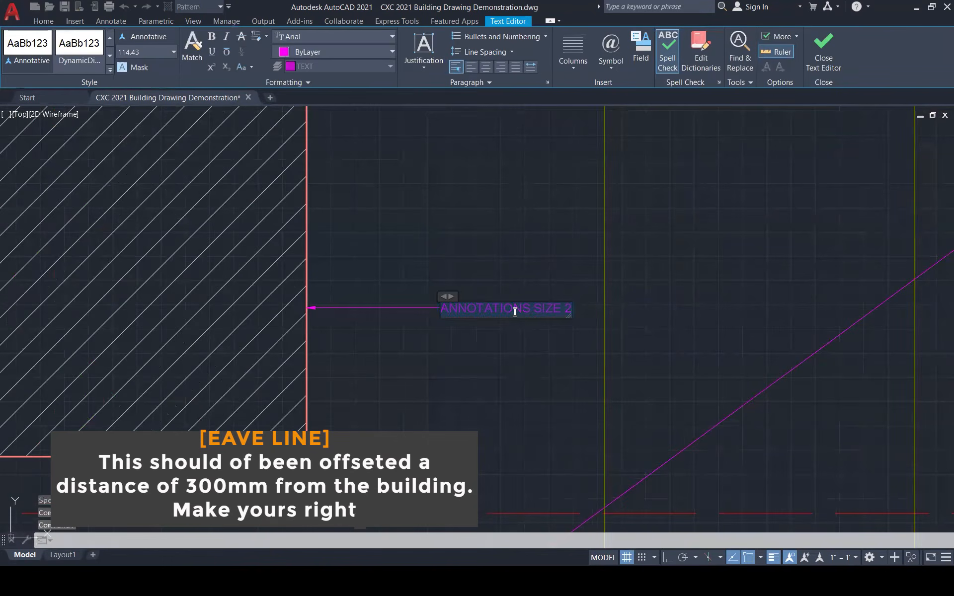
text(EAVE LINE)
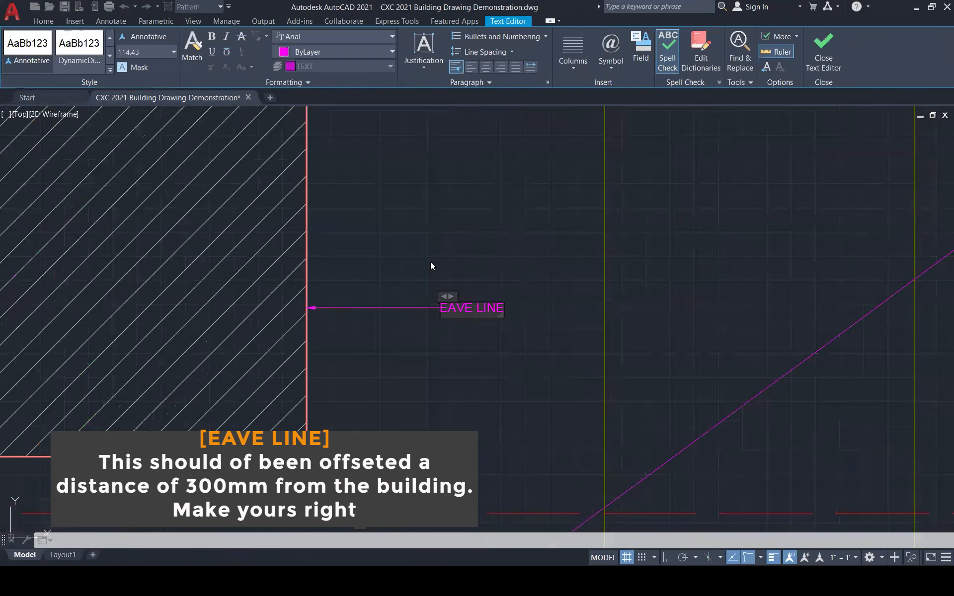
drag(504, 310, 440, 309)
click(615, 175)
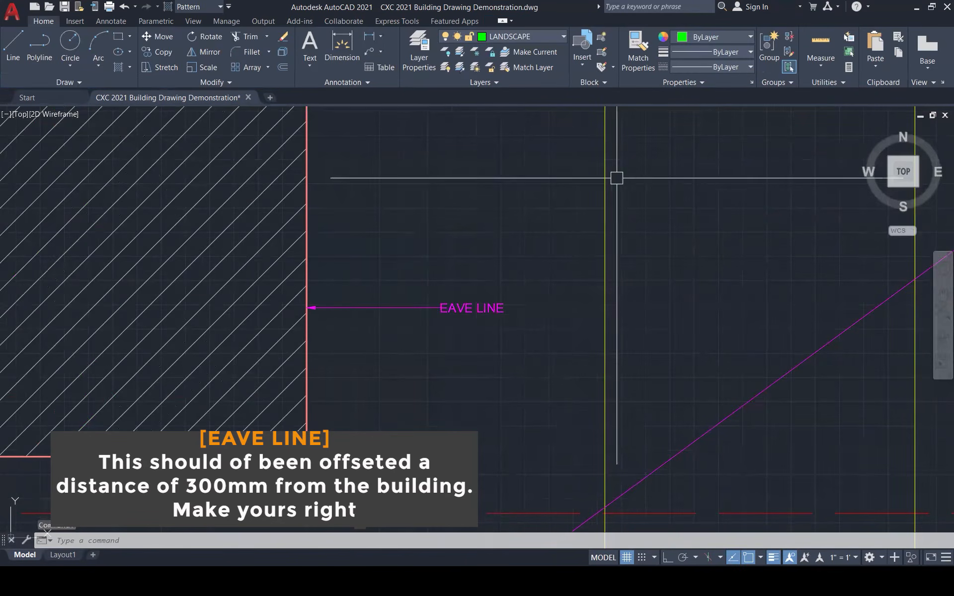
- Match the EAVE LINE leader's properties to those of the SURFACE WATER DRAINAGE leader above the soak away
scroll(502, 279, down, 4)
text(ma)
key(Return)
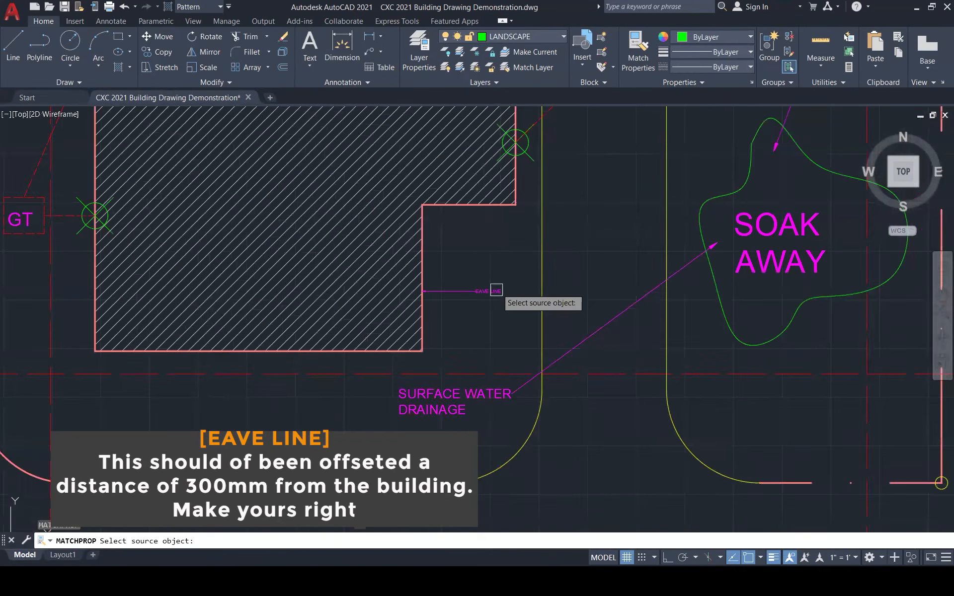
scroll(495, 287, down, 4)
click(621, 201)
scroll(513, 281, up, 4)
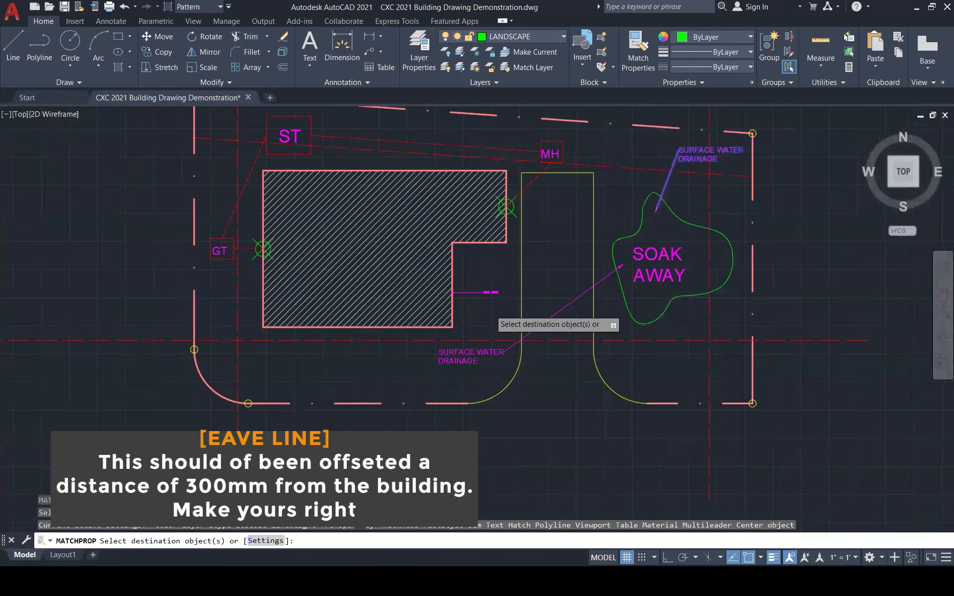
click(488, 279)
key(Escape)
scroll(427, 432, down, 2)
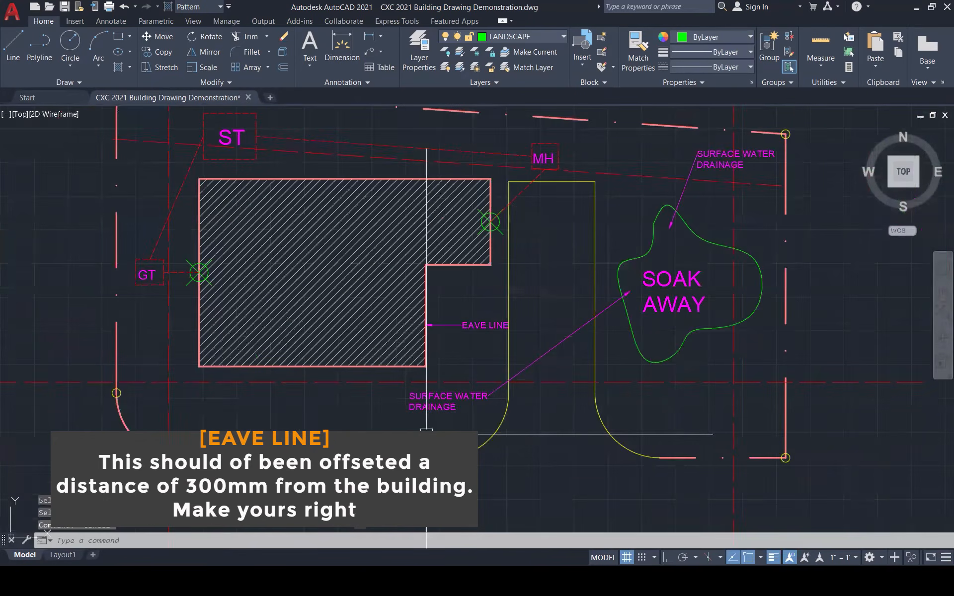
- Examine the labelled site plan and the sample annotation leaders above the title block
scroll(426, 431, down, 2)
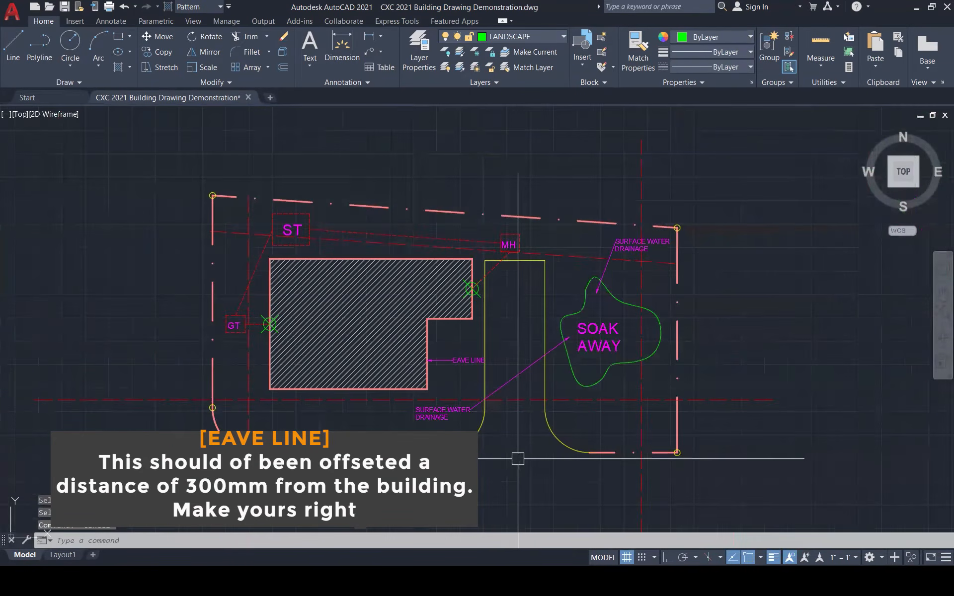
scroll(520, 366, up, 3)
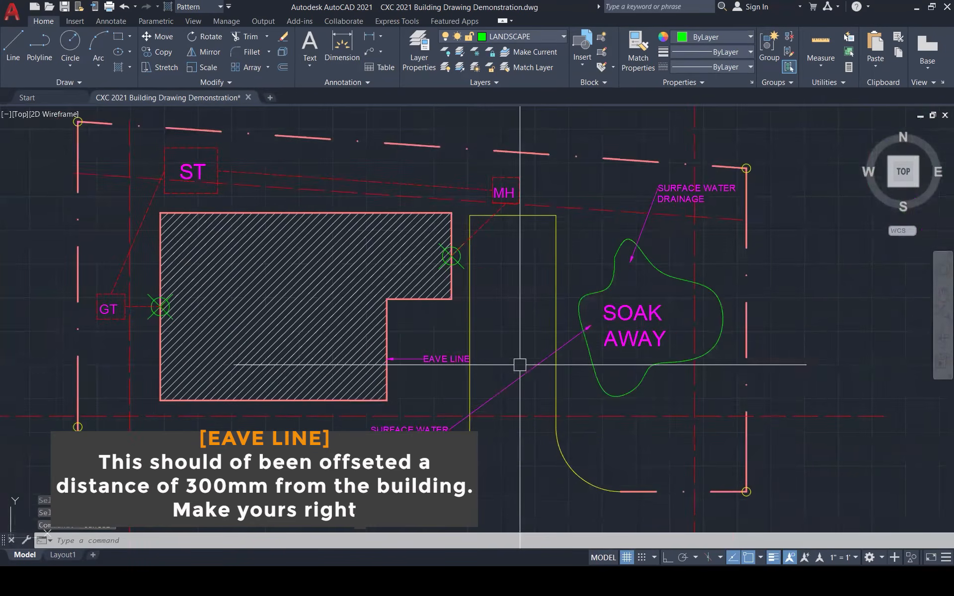
scroll(520, 365, down, 2)
scroll(514, 332, down, 4)
scroll(596, 502, up, 7)
scroll(651, 391, up, 6)
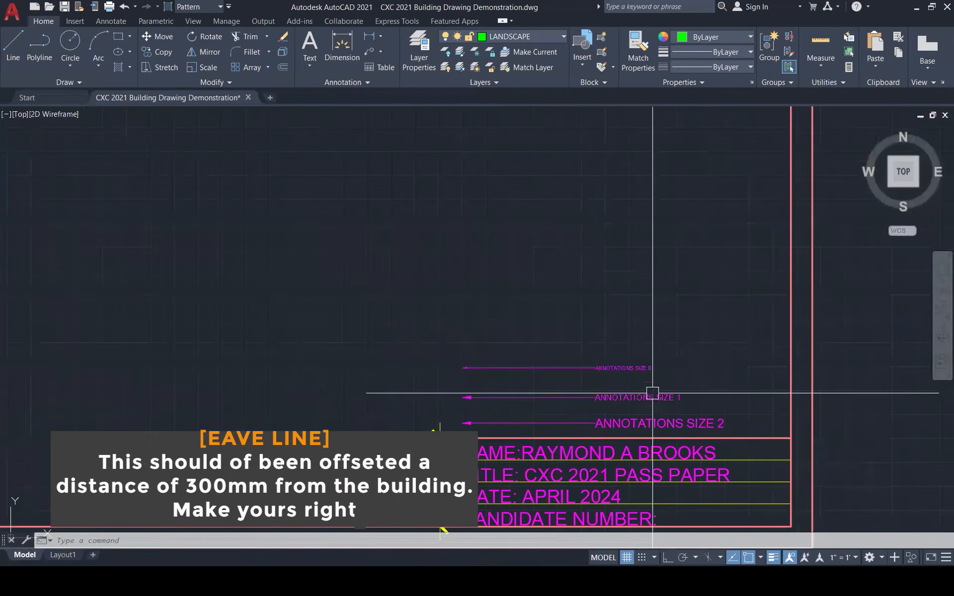
scroll(652, 392, down, 13)
scroll(571, 183, up, 2)
scroll(570, 168, up, 5)
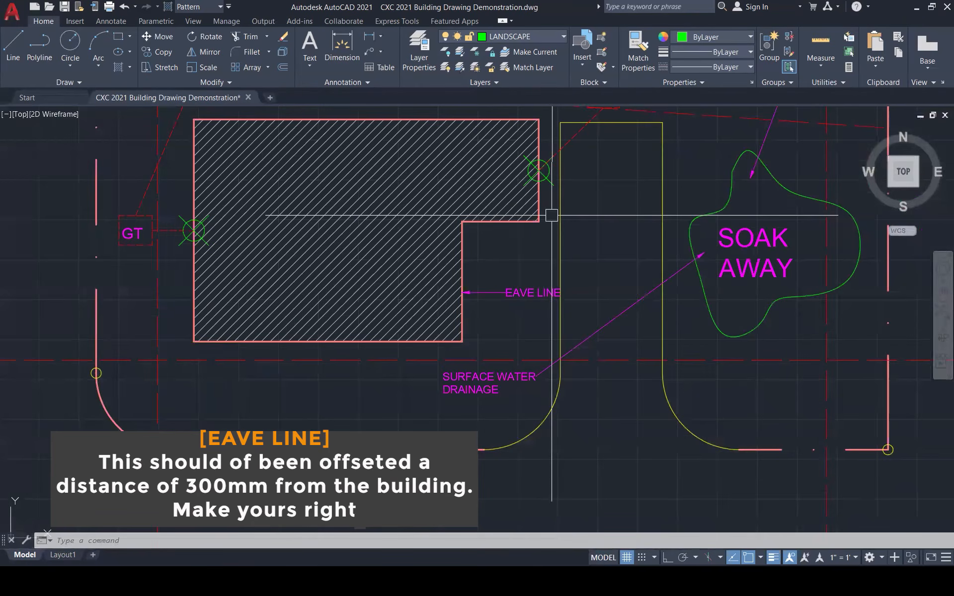
- Add multiline text reading DRIVE WAY inside the driveway outline, between the building and the soak away
scroll(538, 236, up, 3)
text(mt)
key(Return)
click(600, 219)
click(706, 308)
text(DR)
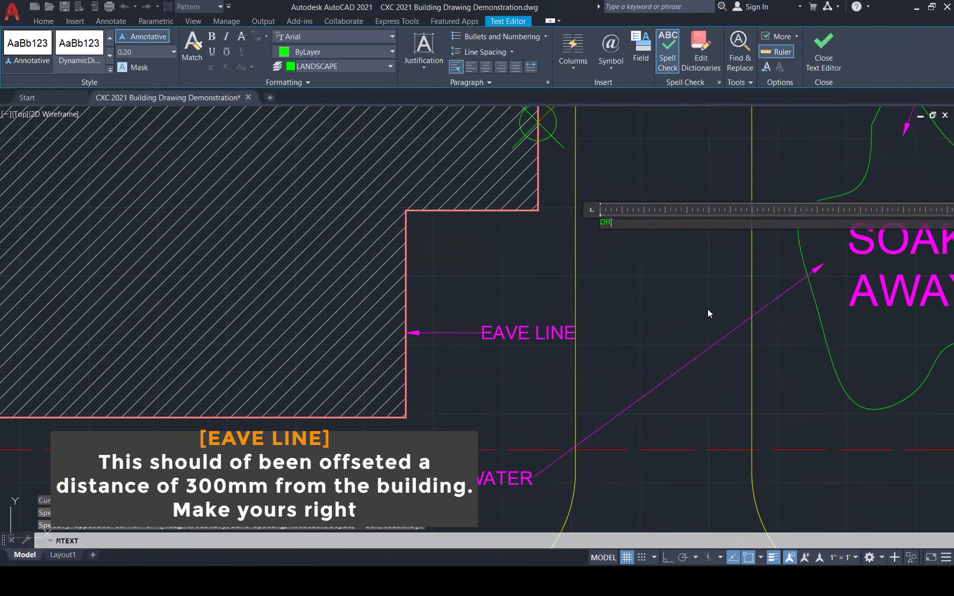
text(IVE WAY)
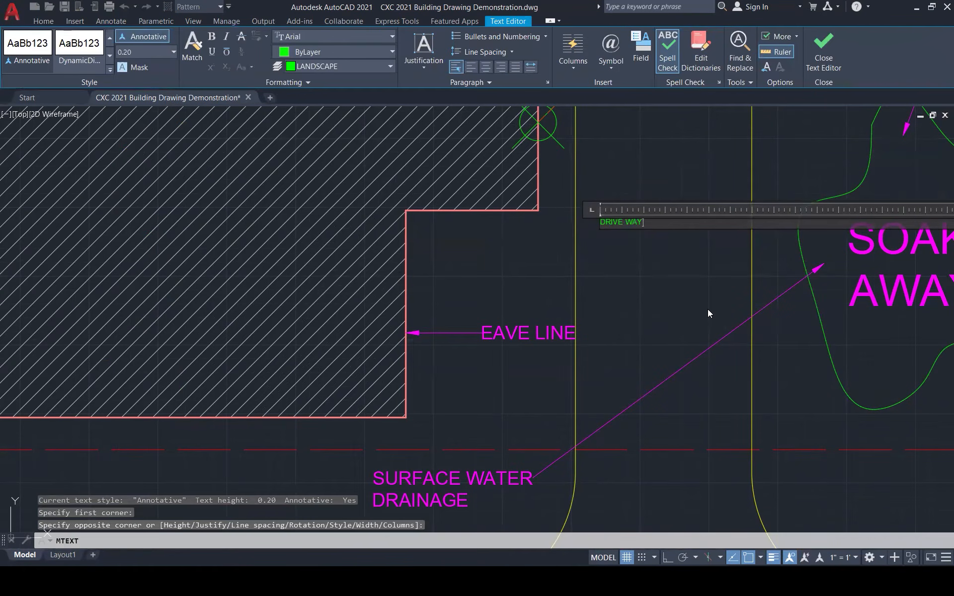
- Set the DRIVE WAY text height to 300, centre its justification and finish the text
key(ctrl+a)
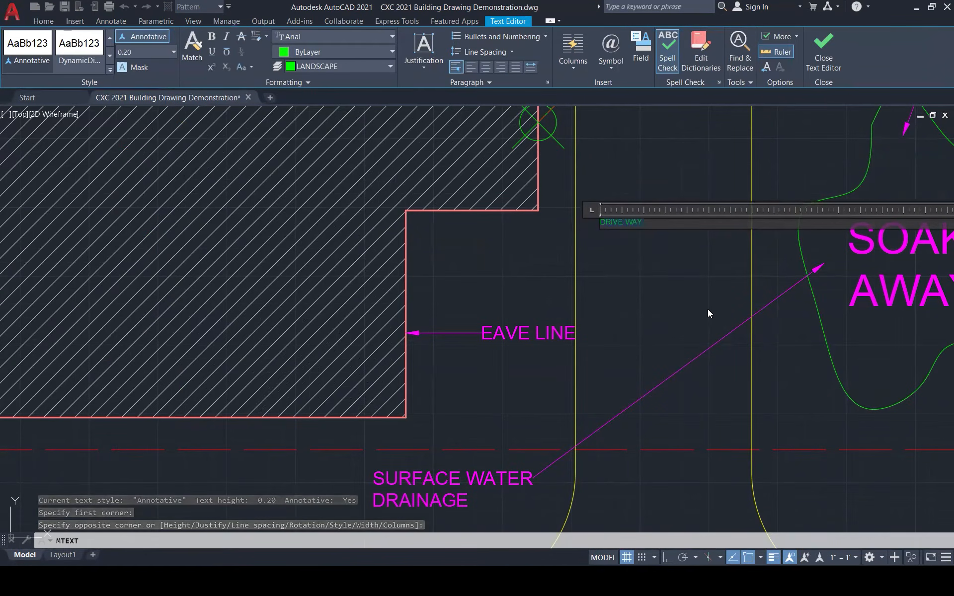
click(130, 51)
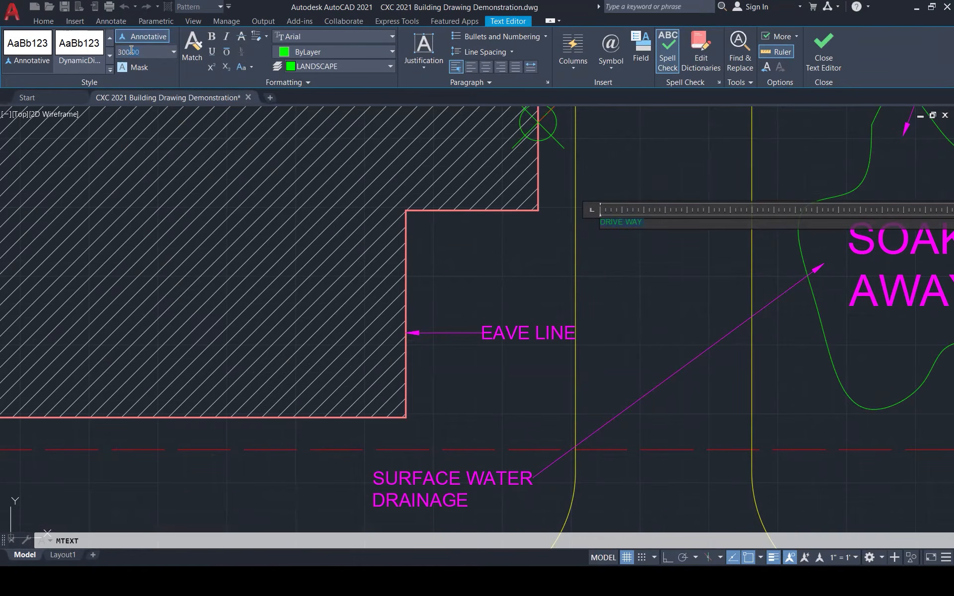
key(Return)
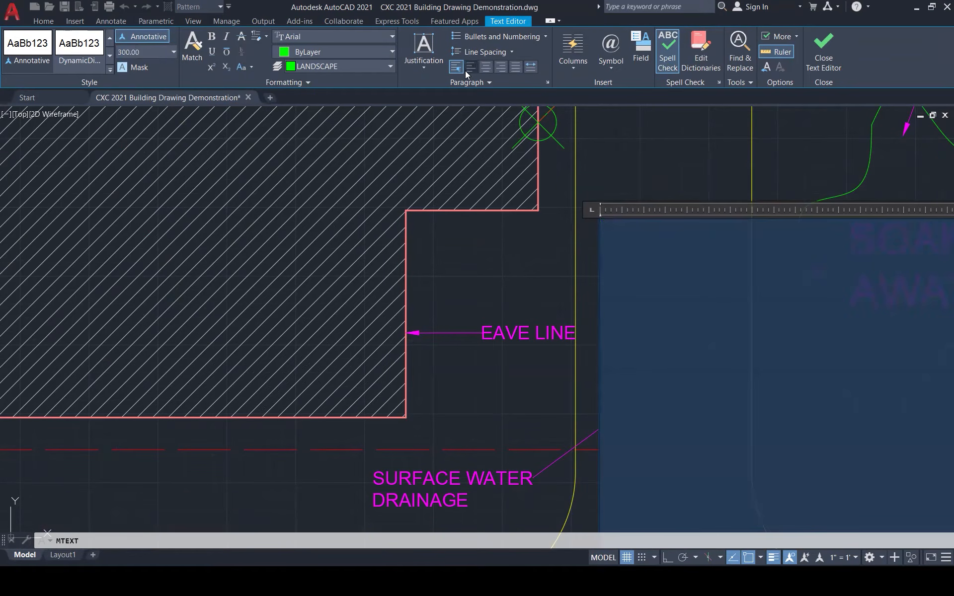
click(437, 50)
click(458, 139)
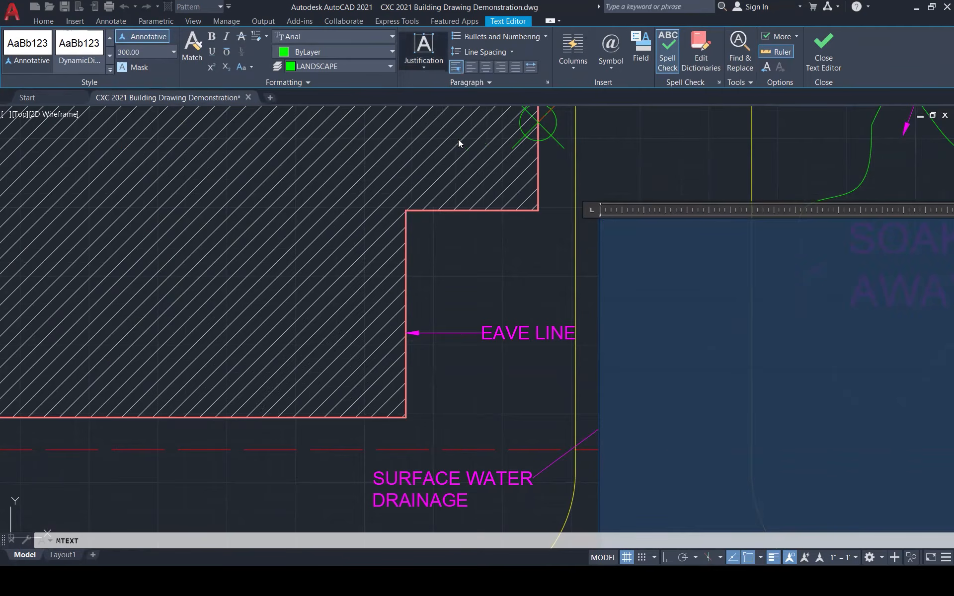
click(817, 44)
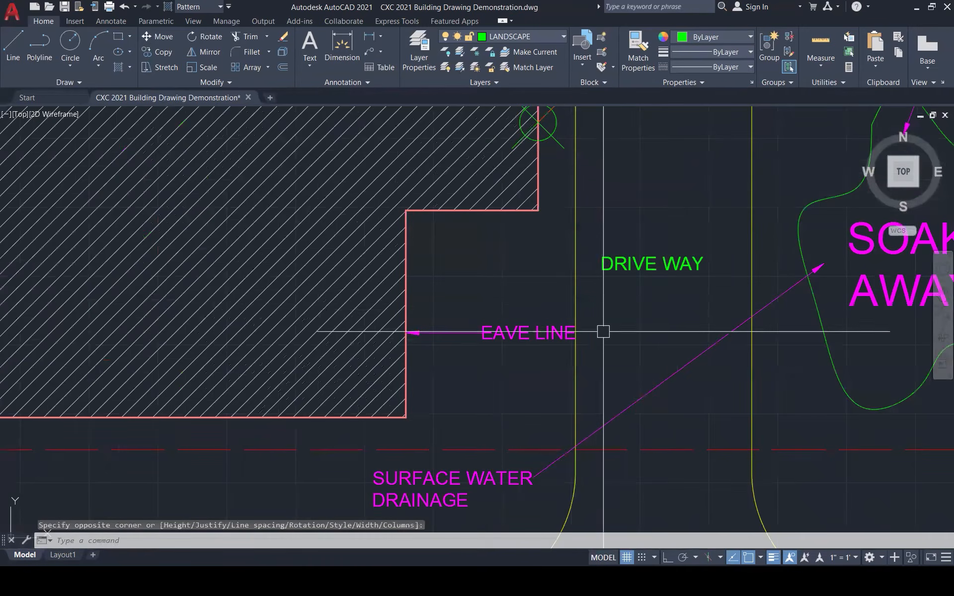
- Move the DRIVE WAY label to the TEXT layer
scroll(603, 331, down, 3)
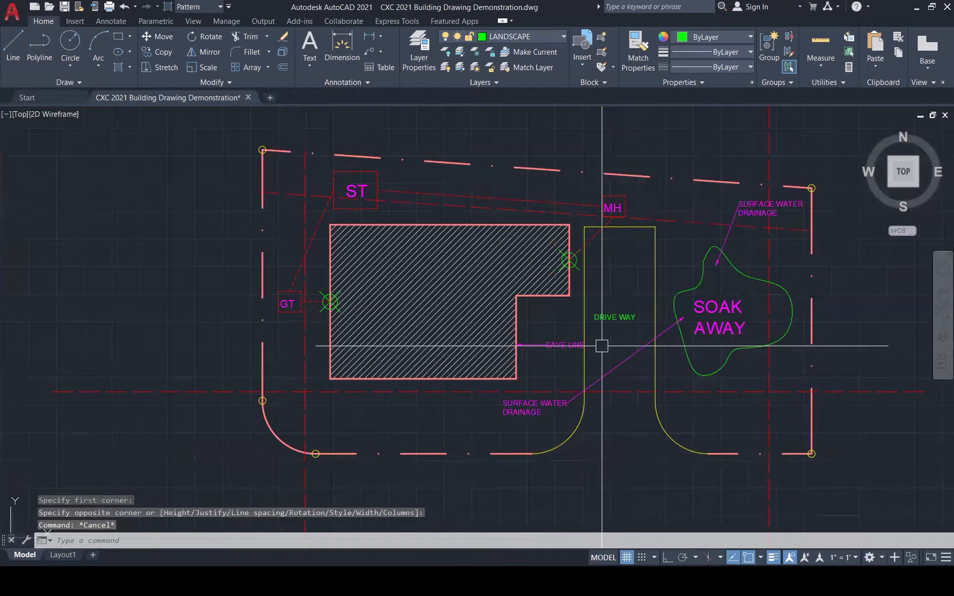
click(548, 41)
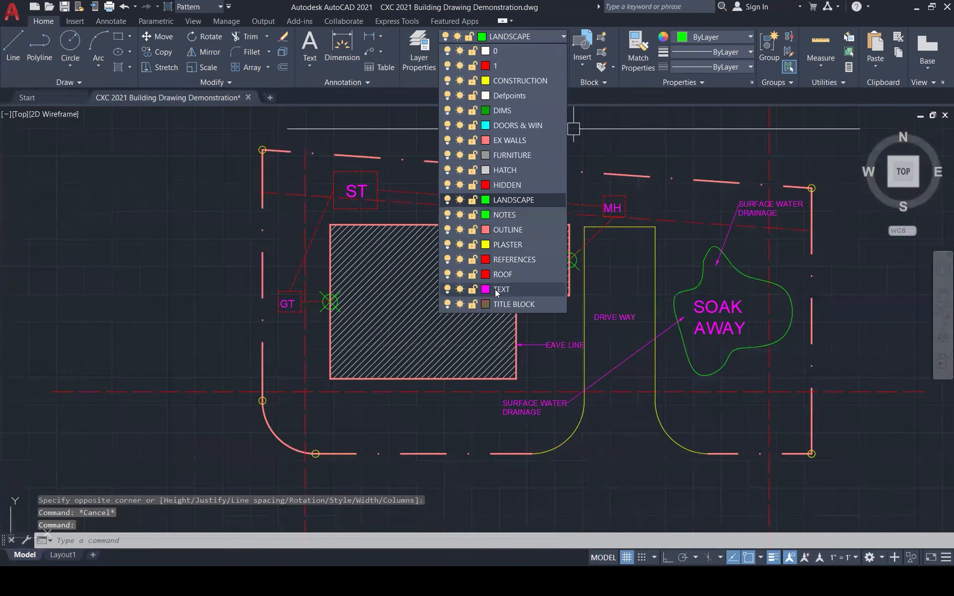
key(Escape)
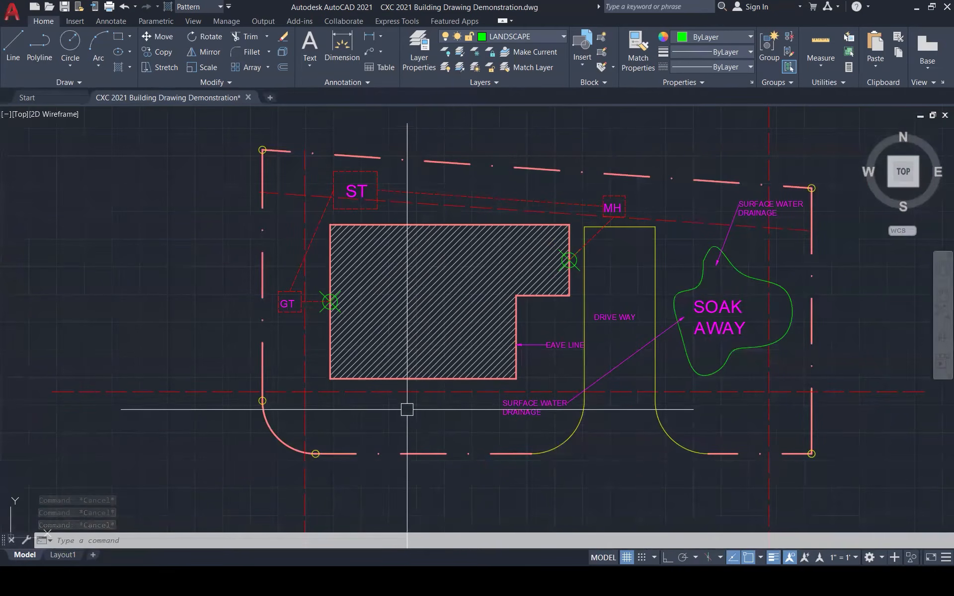
- Copy the DRIVE WAY label to just above the upper boundary line and just below the setback line in front of the building
click(611, 311)
text(co)
key(Return)
click(613, 318)
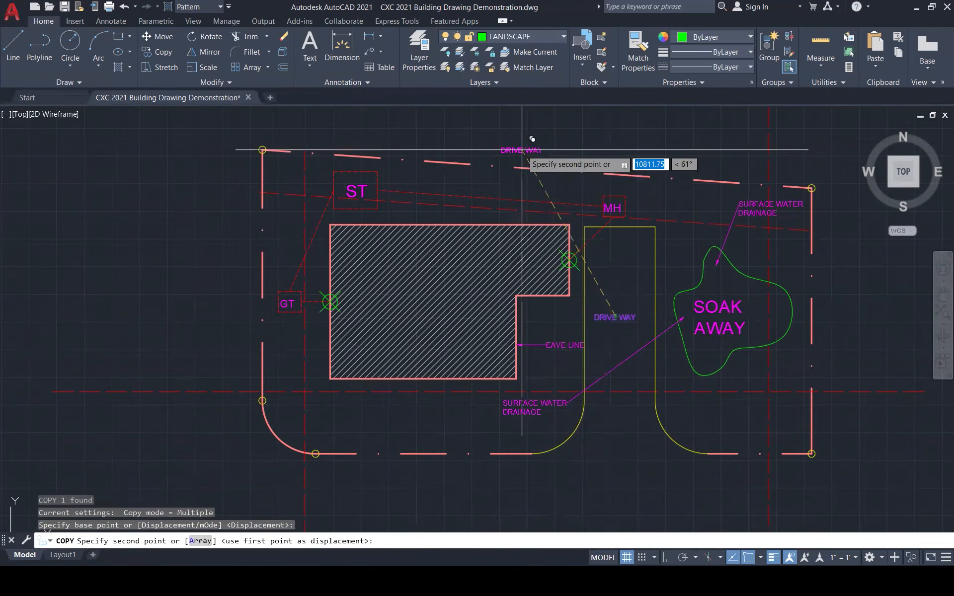
scroll(526, 150, up, 1)
scroll(526, 150, up, 2)
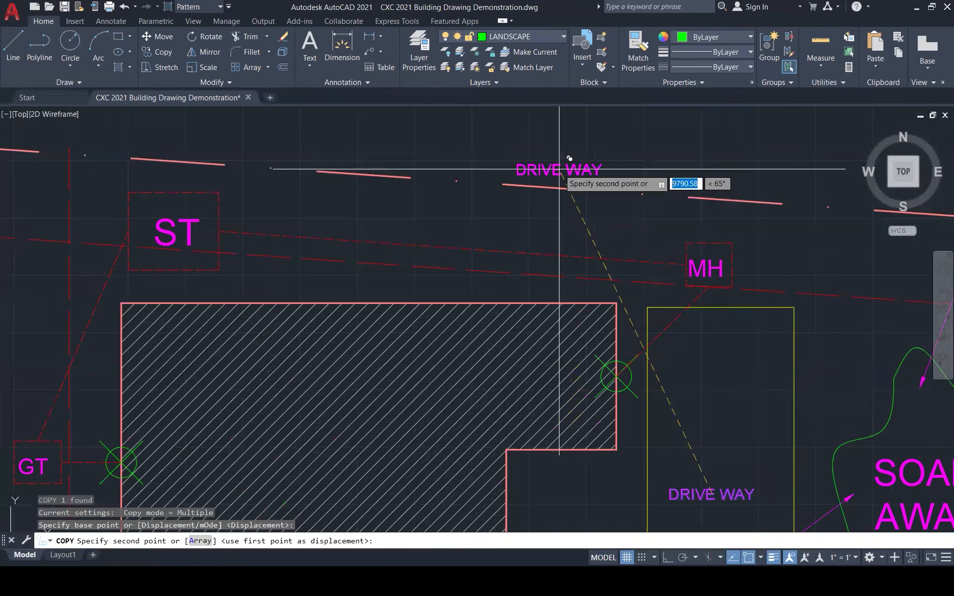
click(560, 168)
scroll(563, 154, down, 7)
scroll(486, 293, up, 6)
click(472, 293)
scroll(437, 298, down, 4)
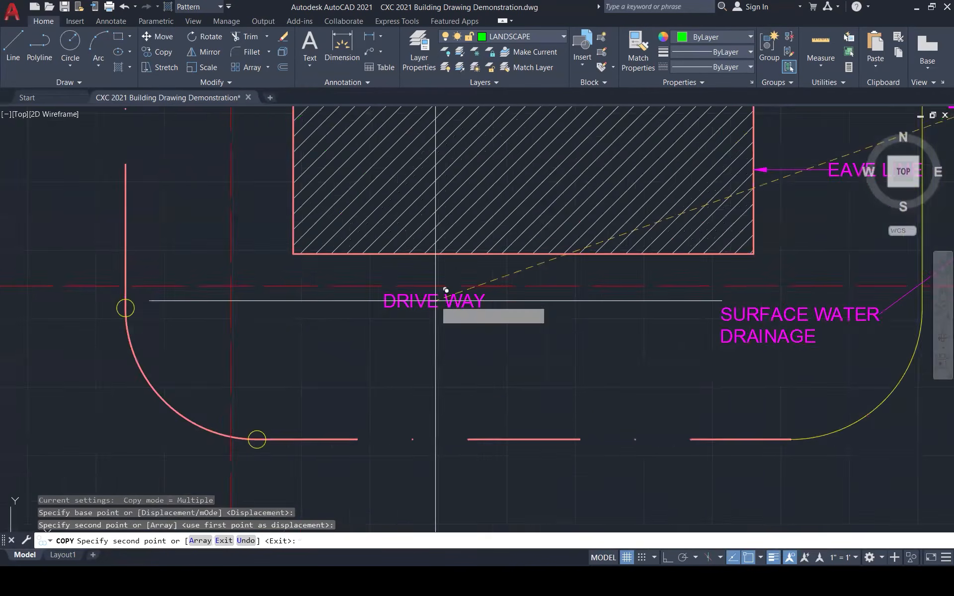
key(Escape)
- Change the label copied above the upper boundary to BOUNDARY LINE and widen its text frame to fit one line
scroll(506, 256, up, 6)
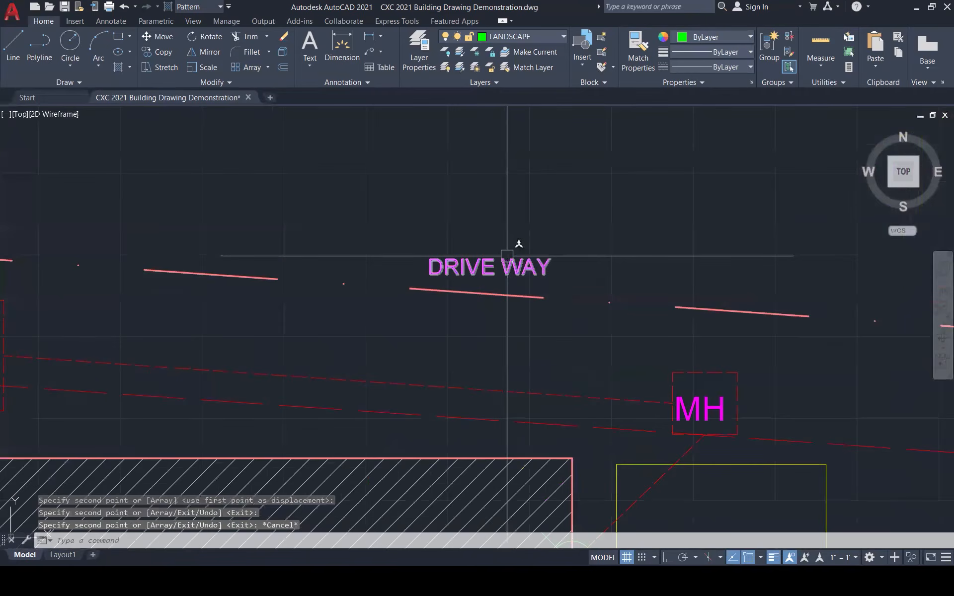
double_click(507, 257)
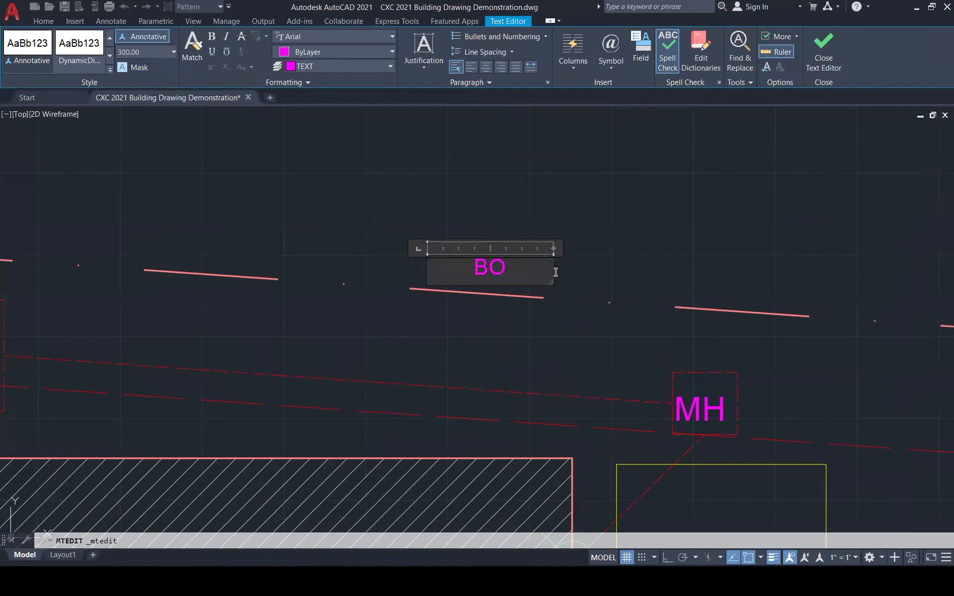
text(BOUNDARY LIN)
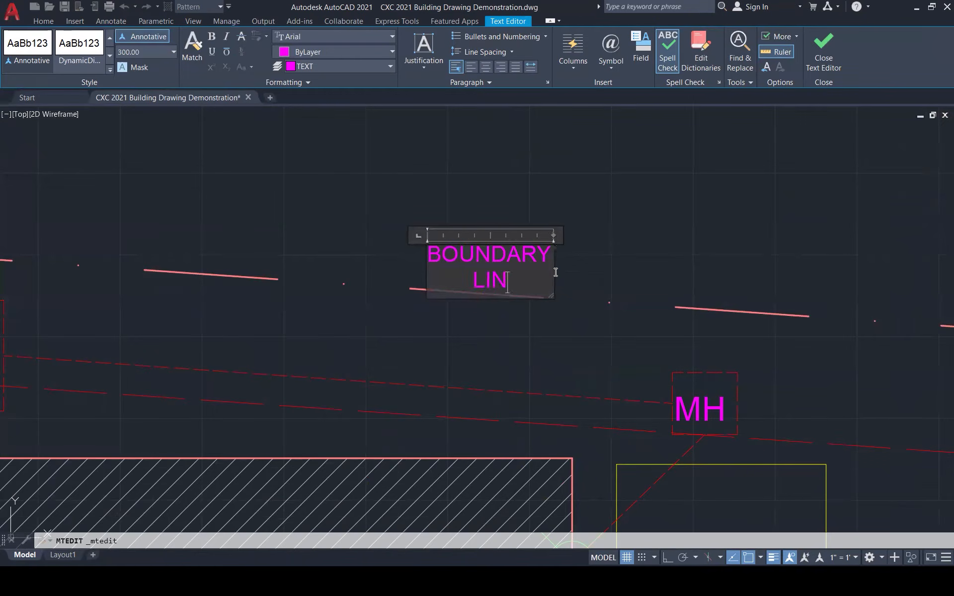
text(E)
drag(551, 295, 740, 301)
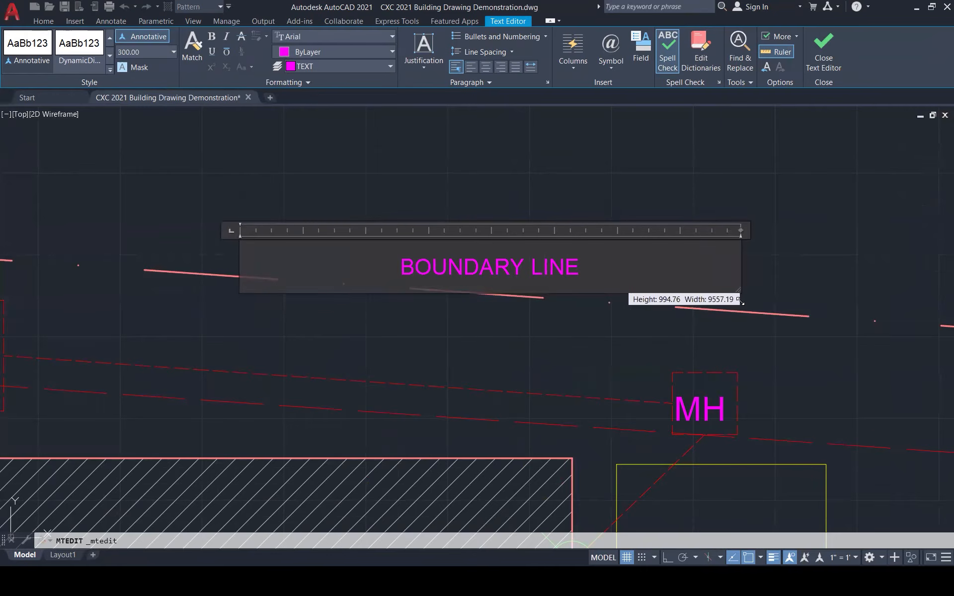
click(824, 50)
- Change the label copied below the building to SET BACK LINE and widen its text frame to fit one line
scroll(729, 181, down, 4)
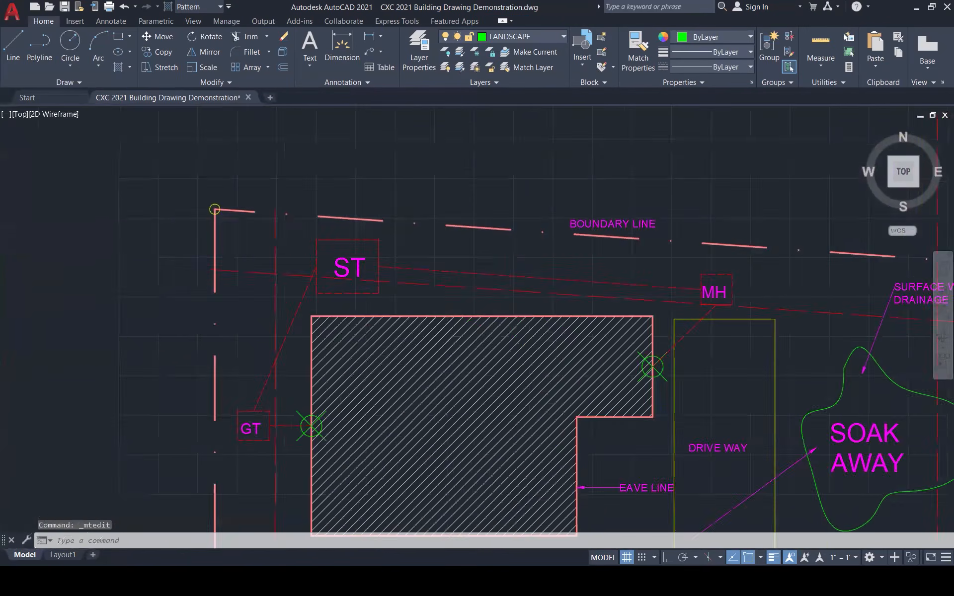
scroll(591, 344, up, 5)
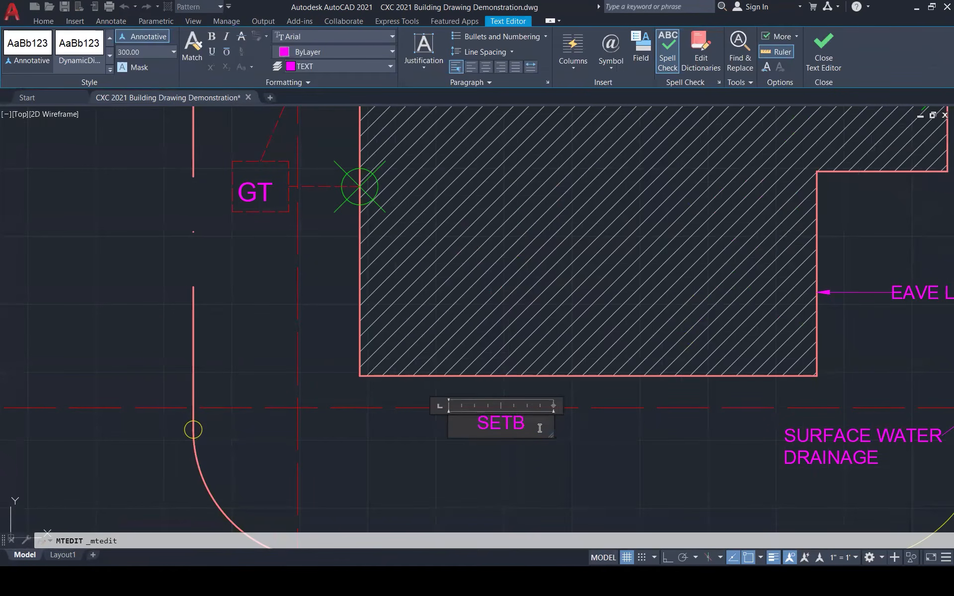
text(INE)
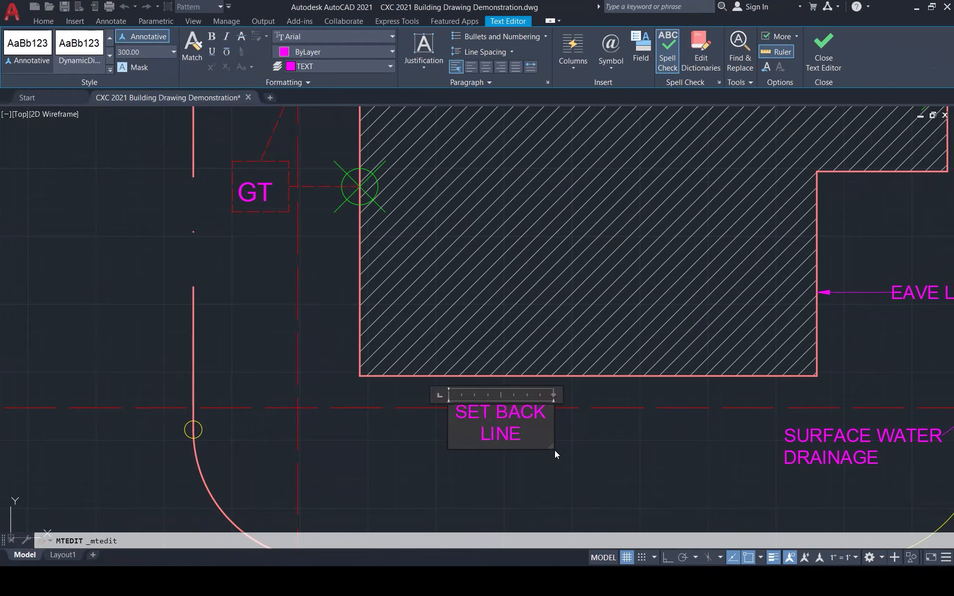
drag(552, 447, 670, 436)
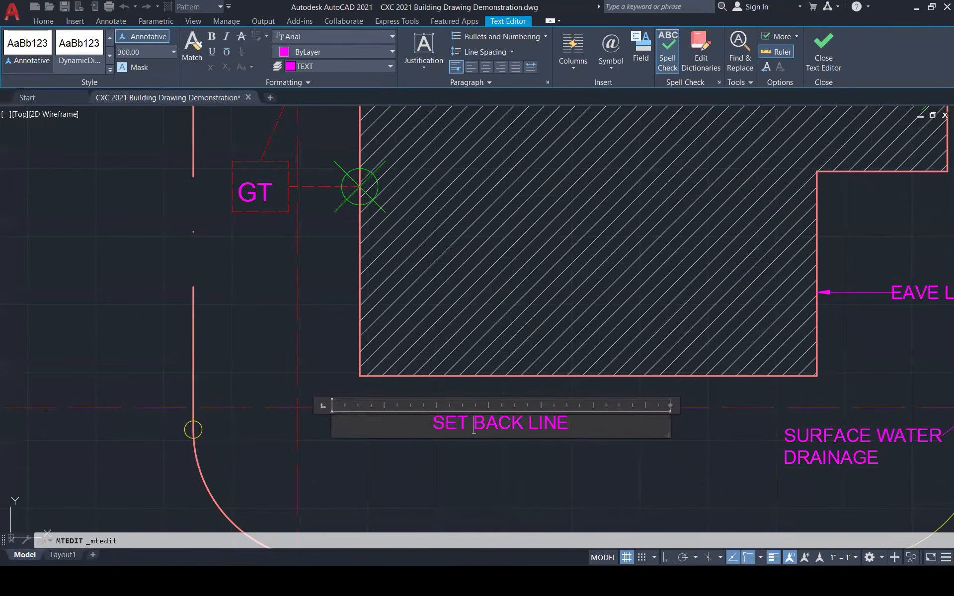
click(598, 469)
scroll(599, 469, down, 1)
scroll(508, 470, down, 5)
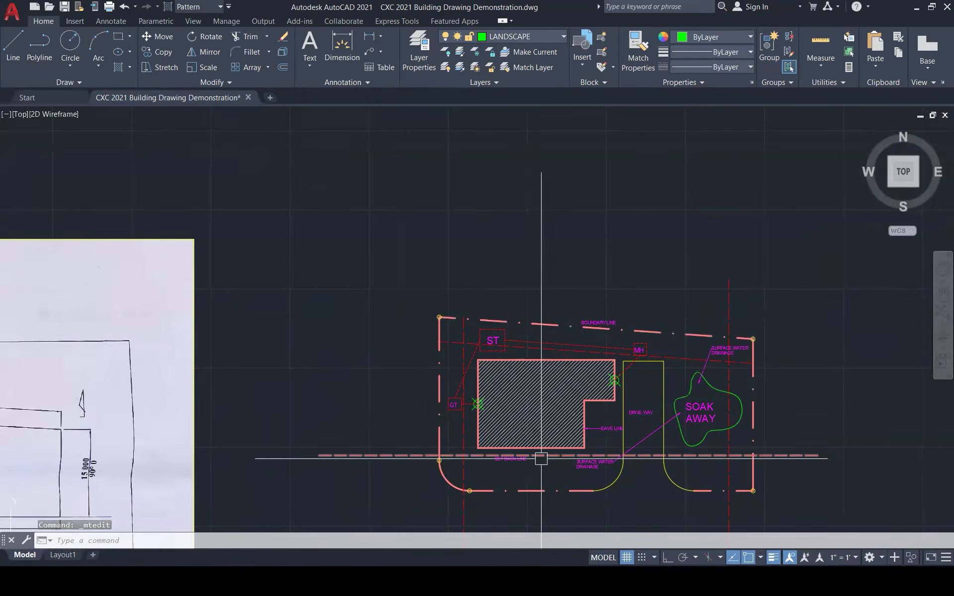
- Add FRONT to the start of the SET BACK LINE label below the building
scroll(543, 457, up, 6)
click(519, 461)
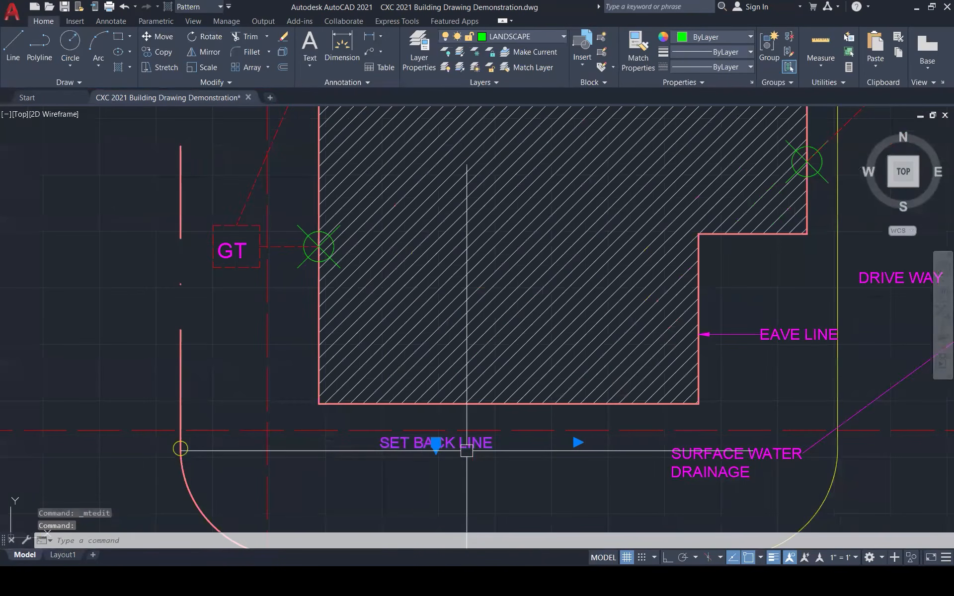
double_click(381, 444)
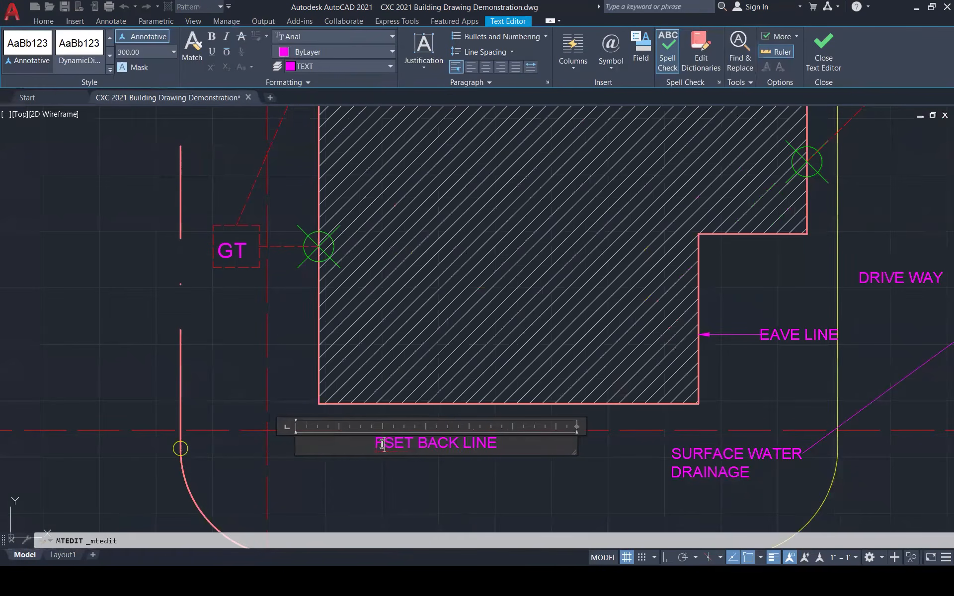
click(475, 504)
scroll(472, 497, down, 6)
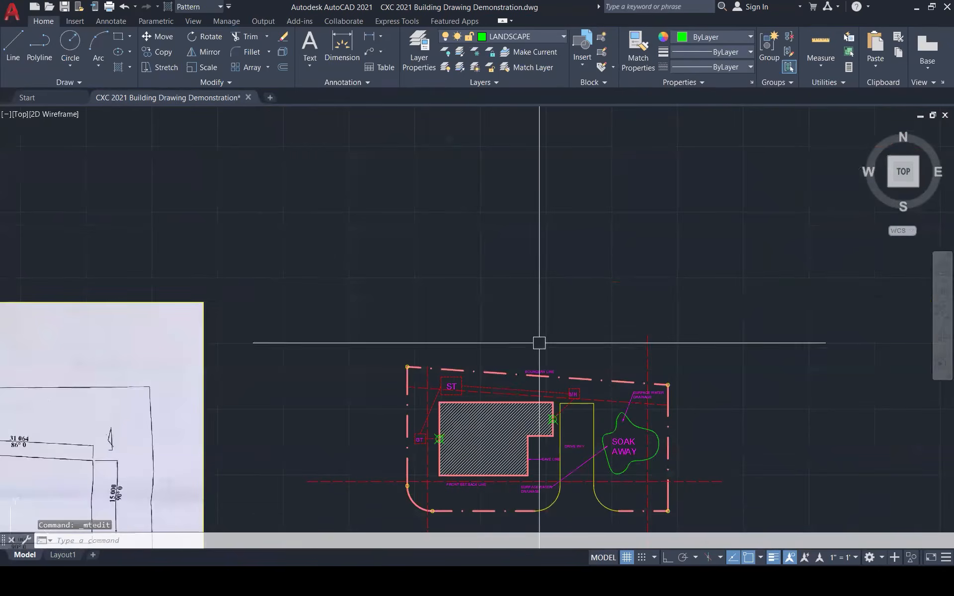
- Copy the FRONT SET BACK LINE label from below the building to the sloping setback line above the building
scroll(471, 469, up, 2)
scroll(472, 471, up, 4)
click(453, 519)
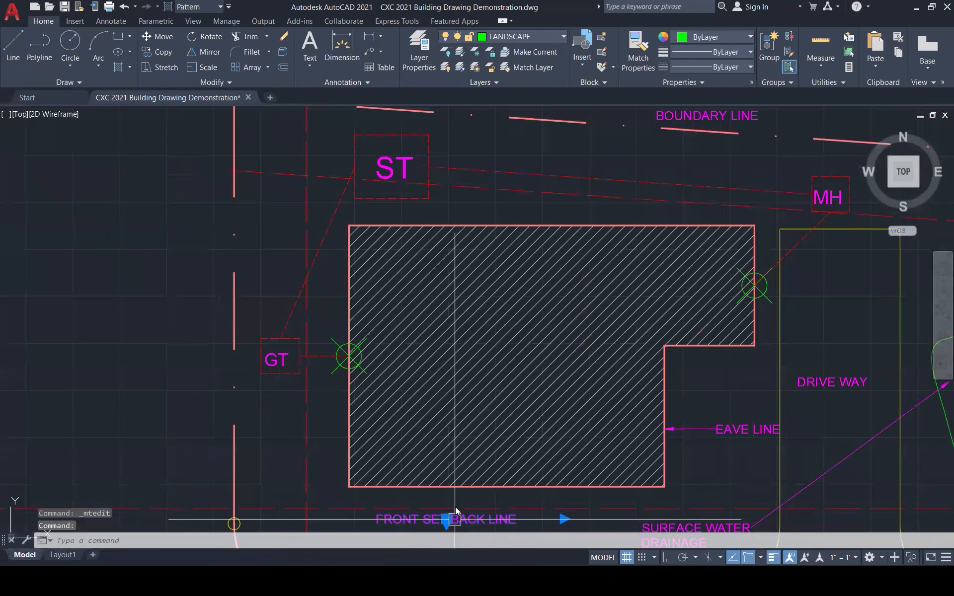
text(co)
key(Return)
click(447, 520)
scroll(478, 468, down, 1)
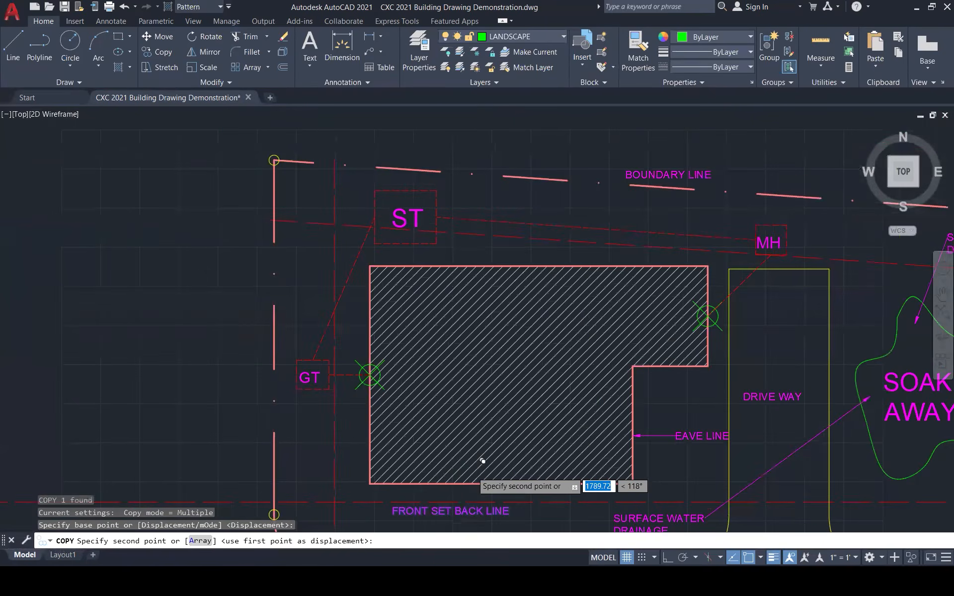
scroll(471, 471, down, 3)
scroll(546, 355, up, 5)
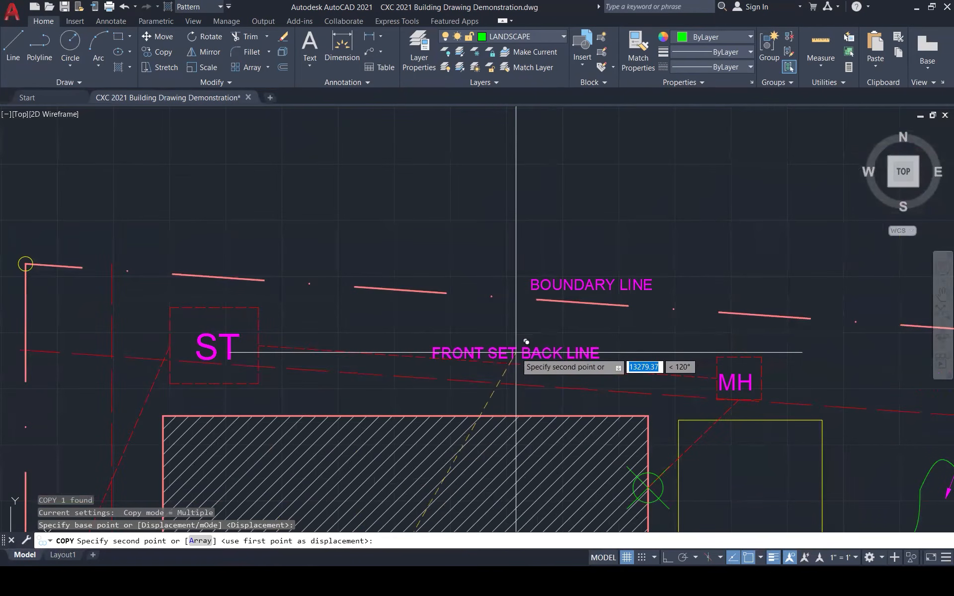
click(510, 373)
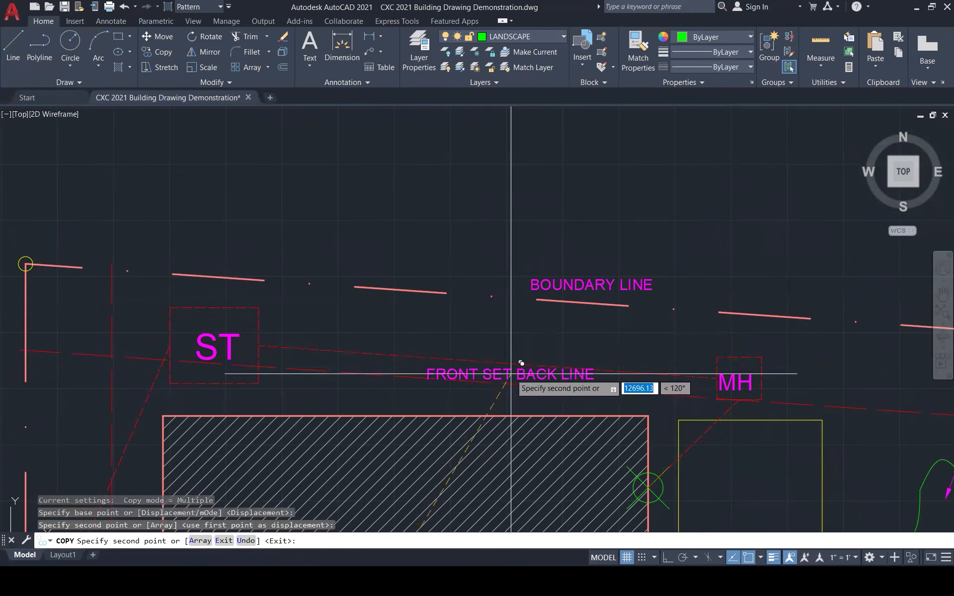
key(Escape)
- Replace FRONT with SIDE in the setback label copied above the building, making it SIDE SET BACK LINE
scroll(458, 373, up, 3)
click(444, 373)
scroll(443, 363, up, 2)
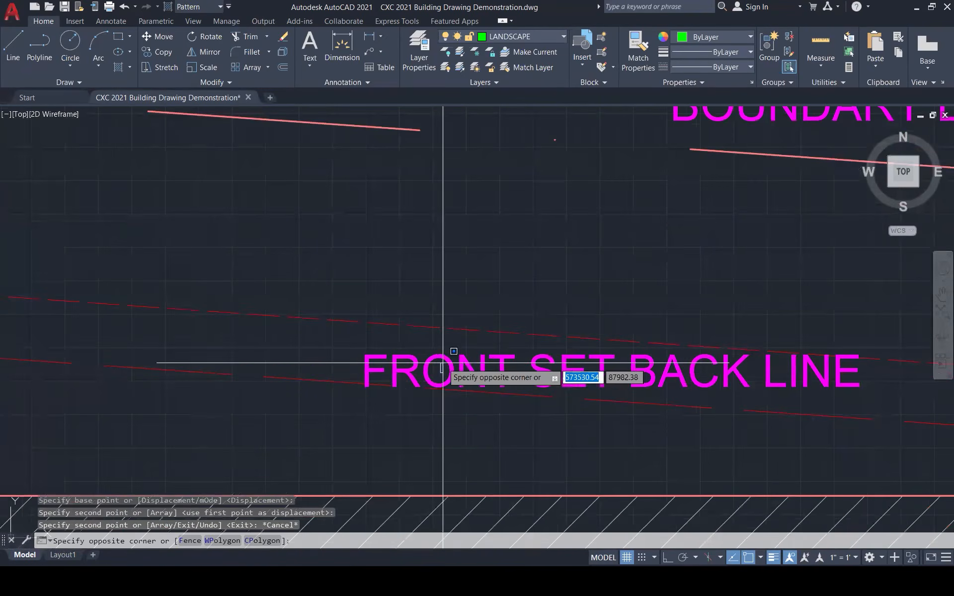
double_click(443, 363)
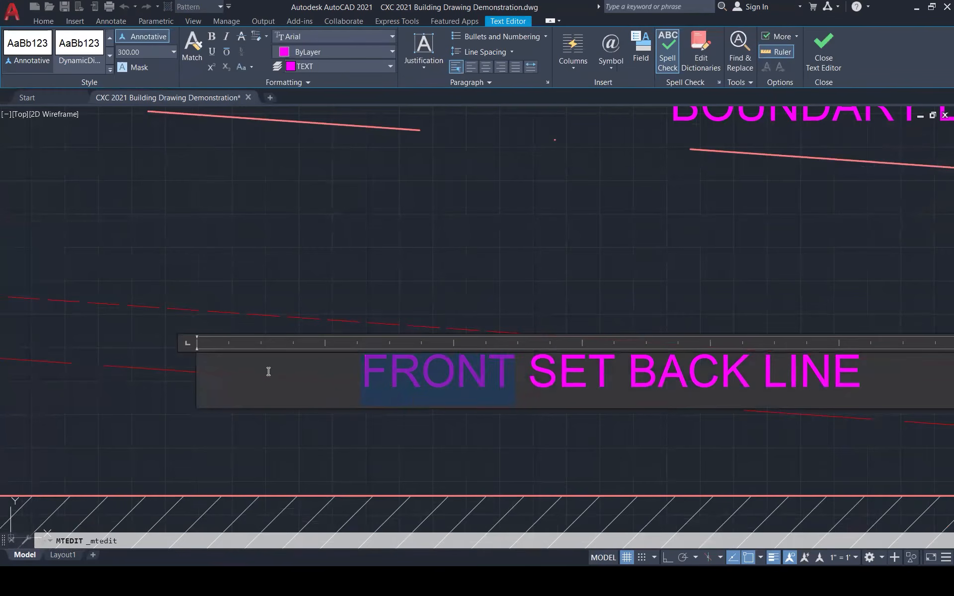
text(SIDE)
click(394, 303)
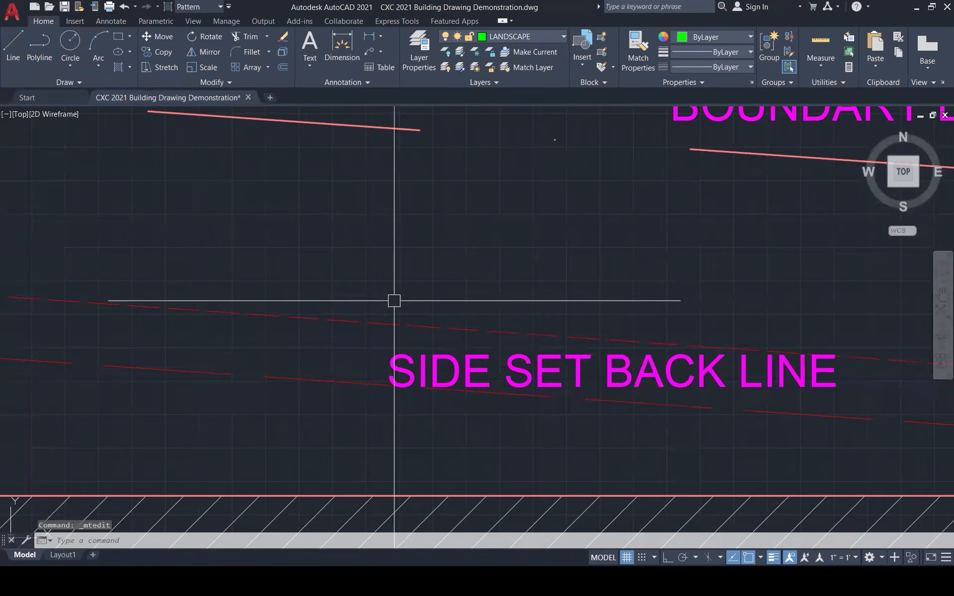
- Rotate the SIDE SET BACK LINE label by reference so it runs parallel to the sloping setback line
click(440, 365)
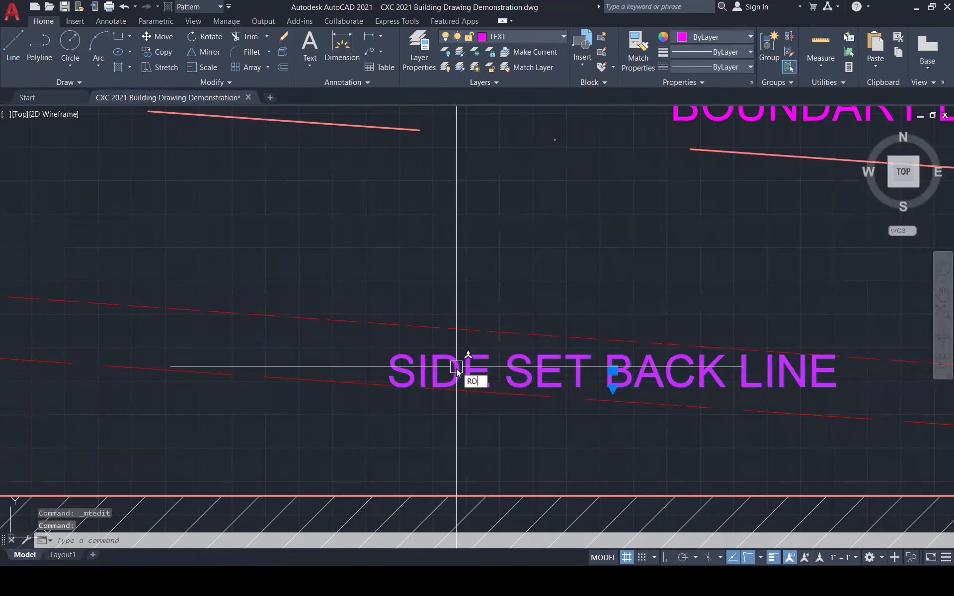
text(RO)
key(Return)
click(400, 390)
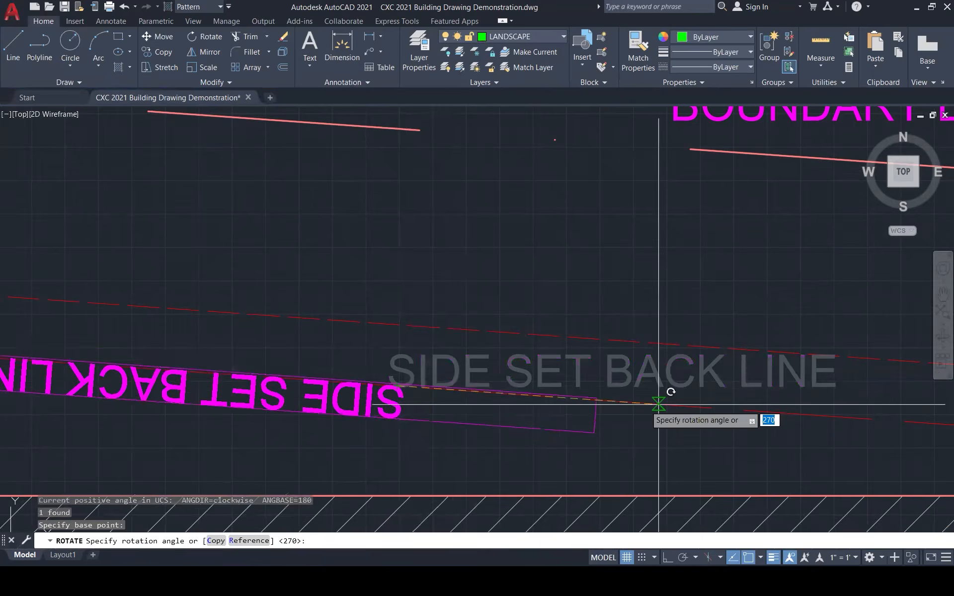
click(249, 540)
click(397, 385)
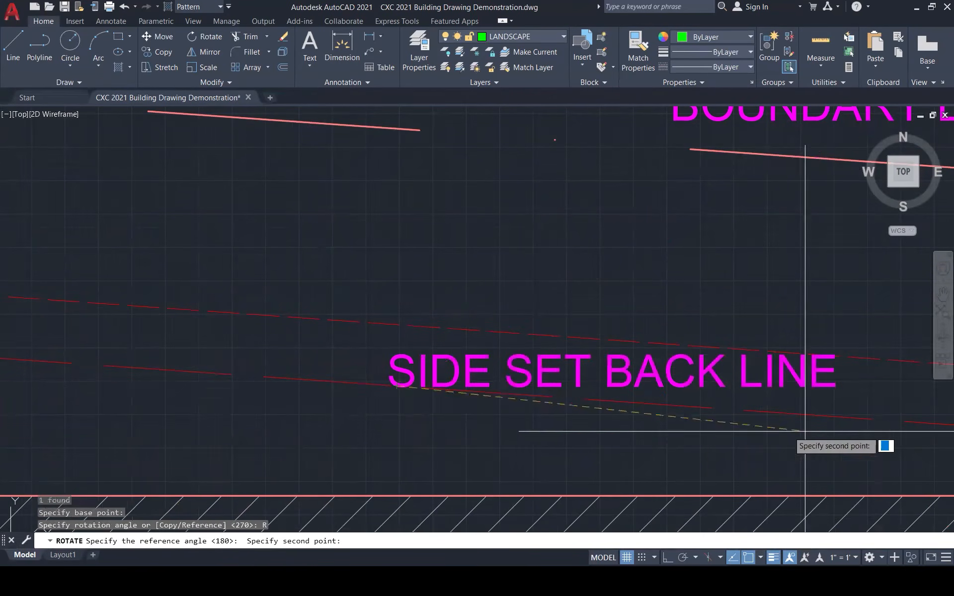
click(834, 388)
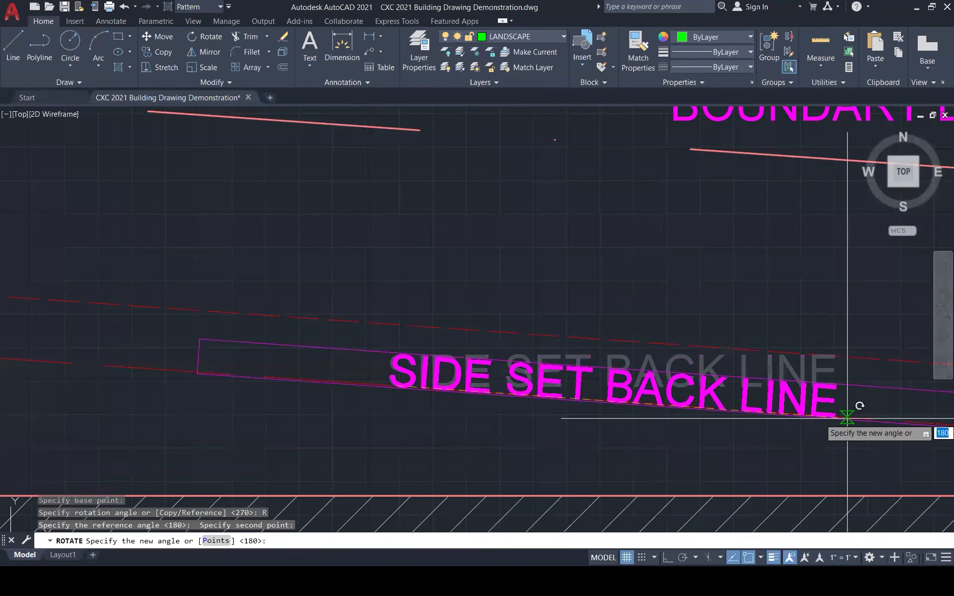
click(847, 418)
scroll(633, 274, down, 10)
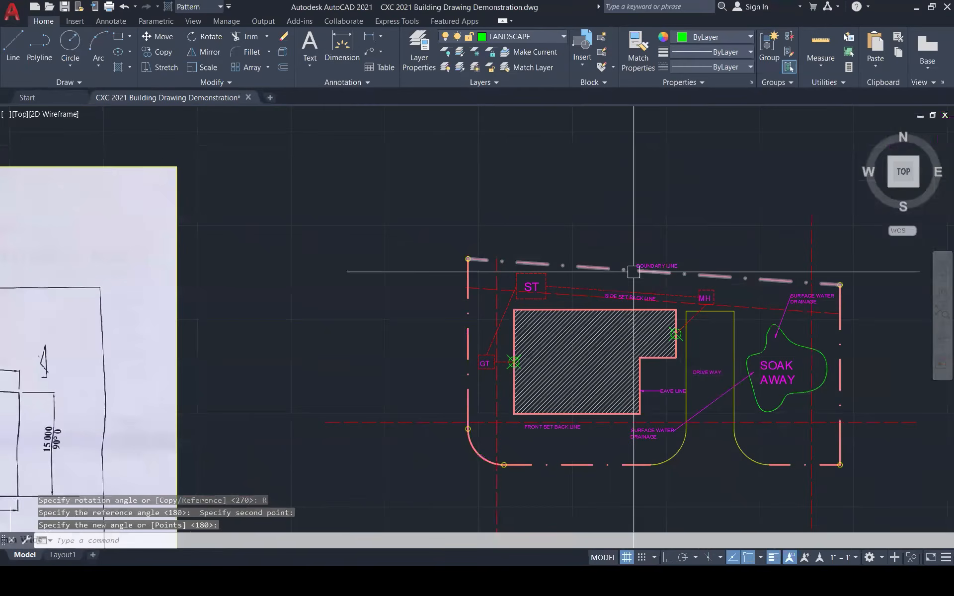
- Rotate the BOUNDARY LINE label by reference to match the slope of the upper boundary line
scroll(651, 266, up, 5)
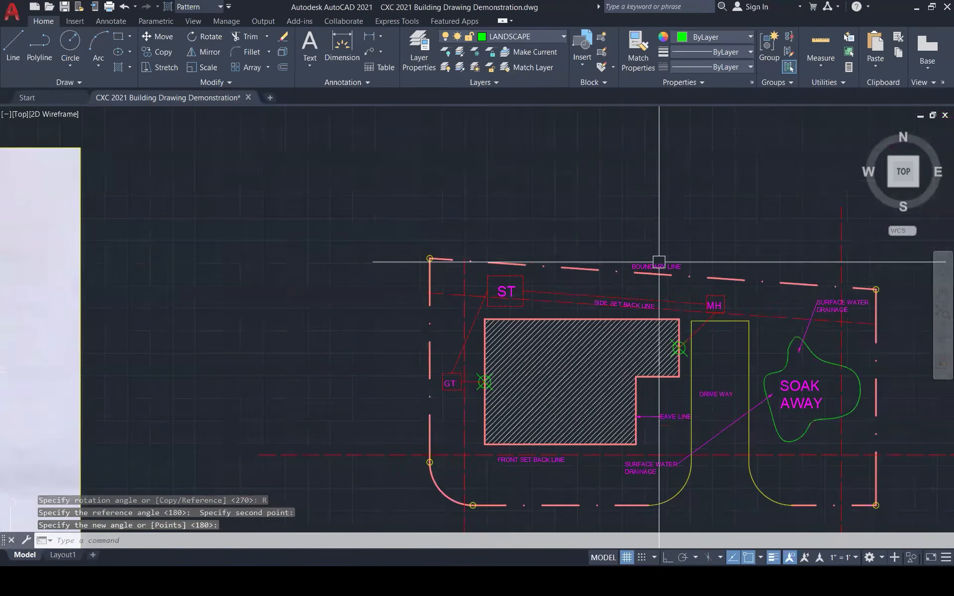
key(Return)
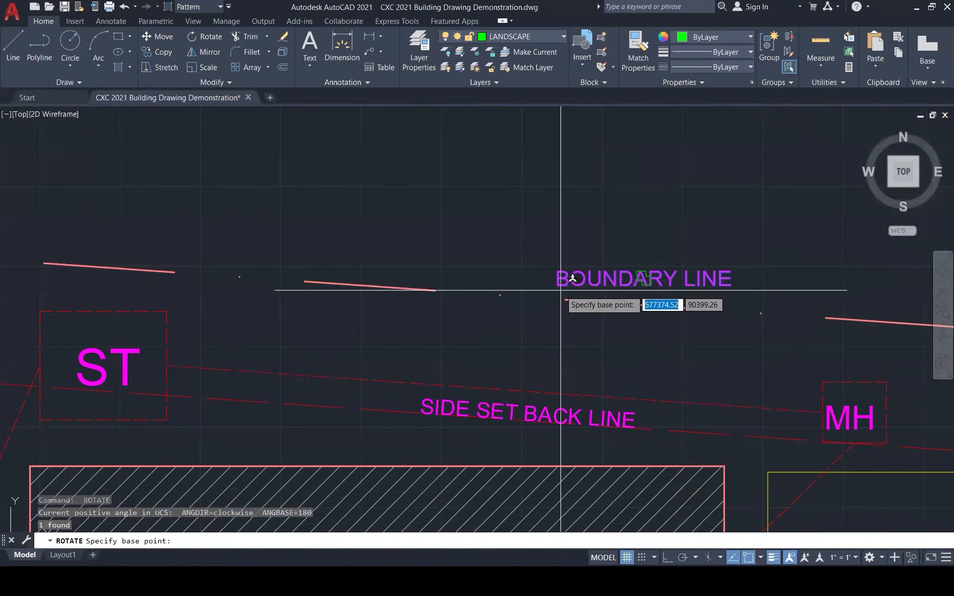
click(559, 282)
text(R)
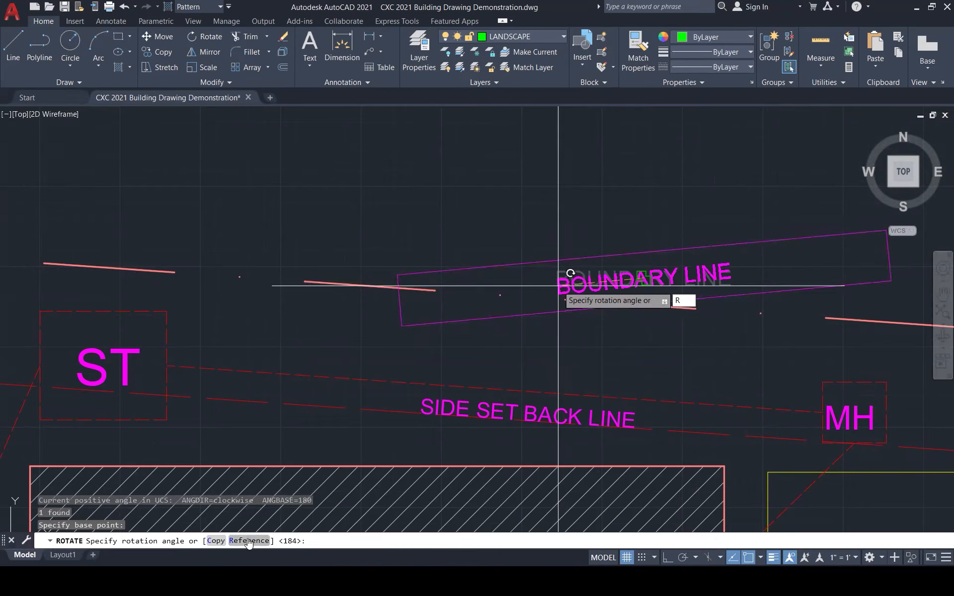
key(Return)
click(555, 286)
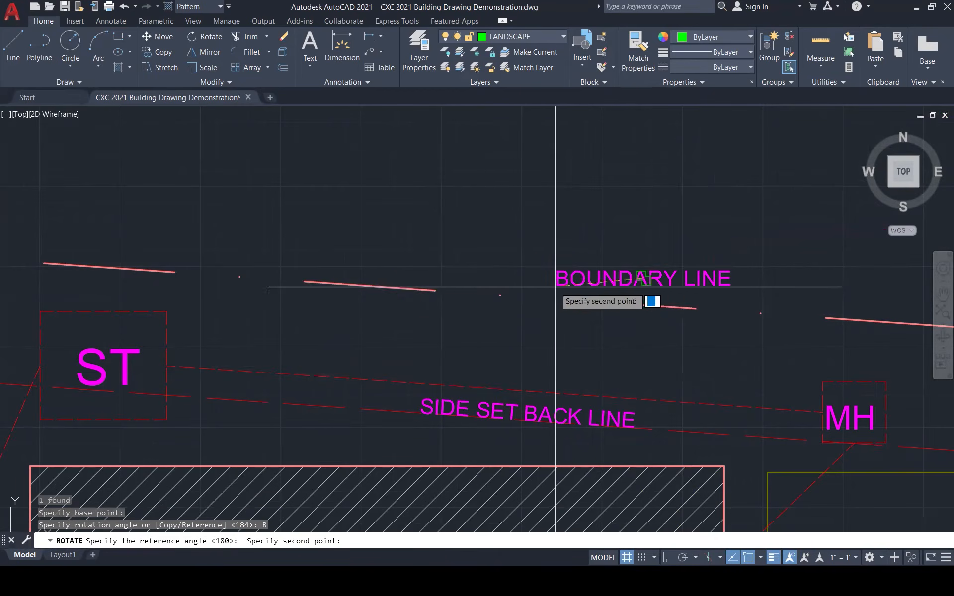
click(743, 287)
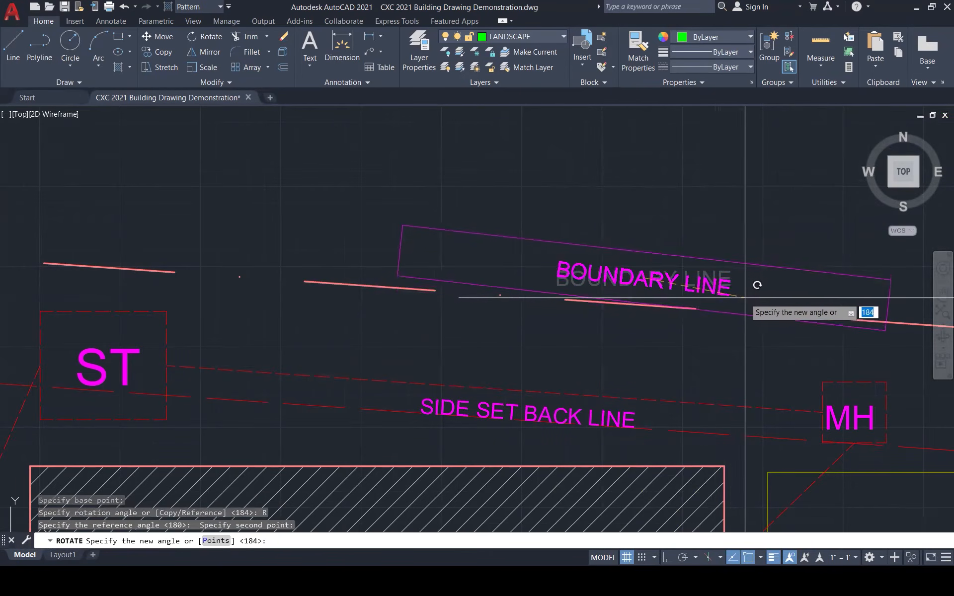
click(749, 295)
- Move the BOUNDARY LINE label down so it sits closer to the upper boundary line
click(644, 278)
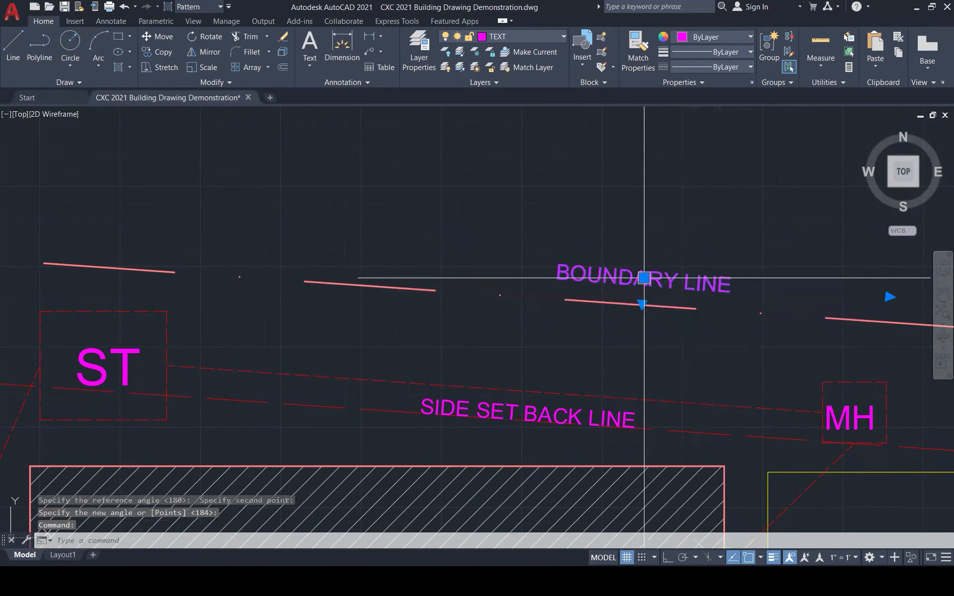
click(644, 278)
scroll(640, 301, up, 5)
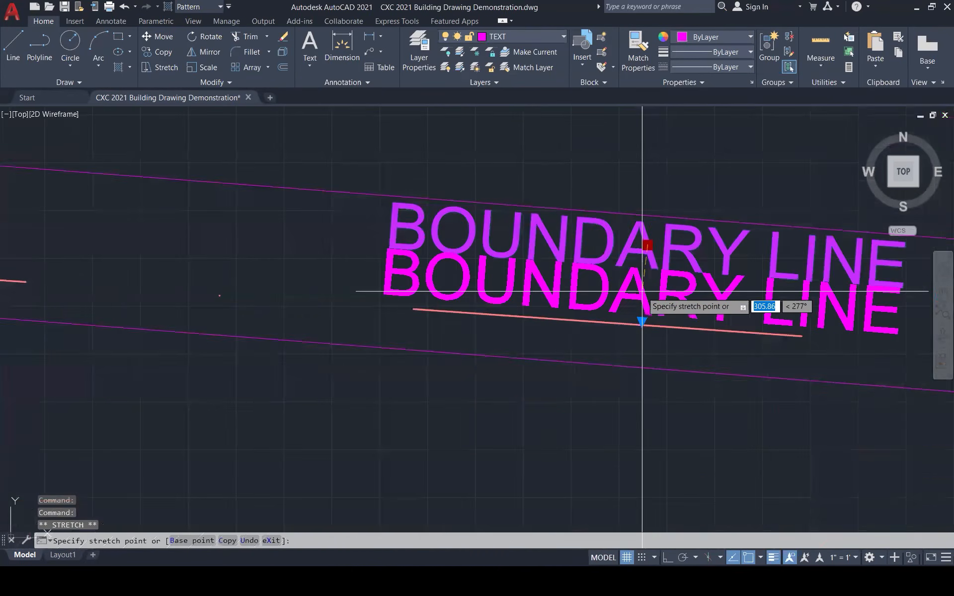
scroll(582, 239, down, 5)
key(Escape)
key(Escape)
key(Escape)
scroll(537, 253, down, 5)
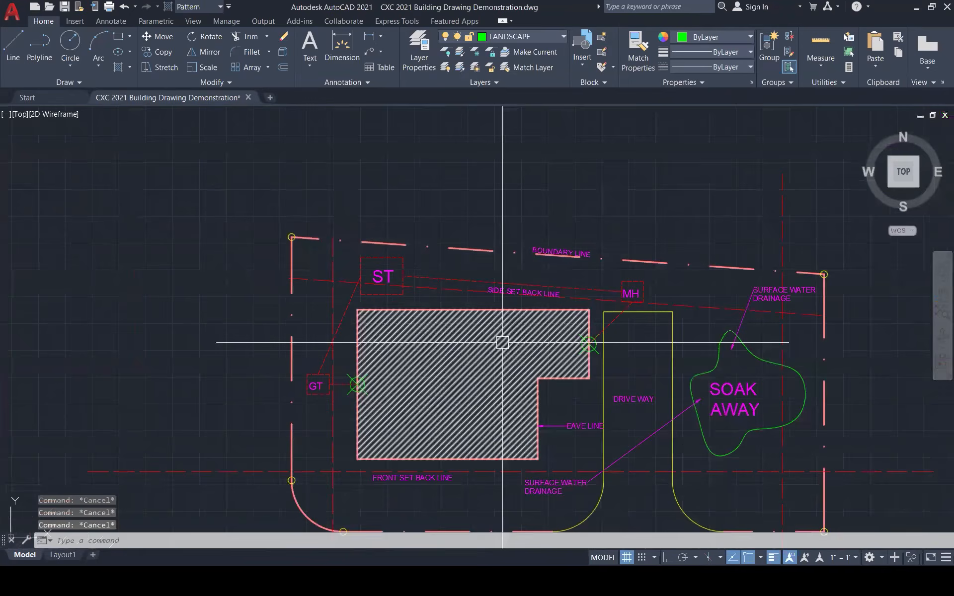
scroll(585, 345, down, 2)
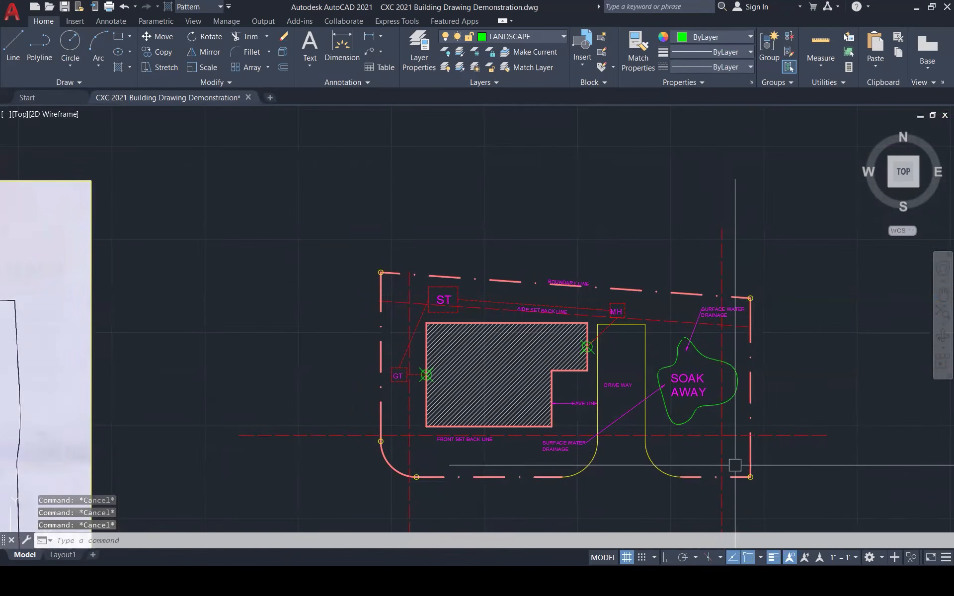
- Switch to the CXC Pass Paper 2021 image to check the list of required labels, and return to AutoCAD
mouse_move(748, 581)
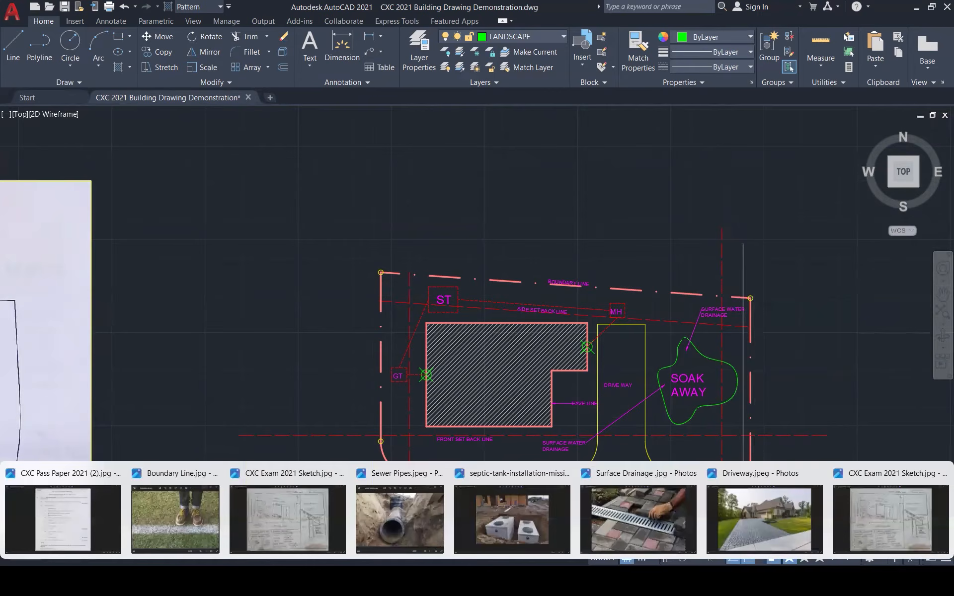
click(66, 477)
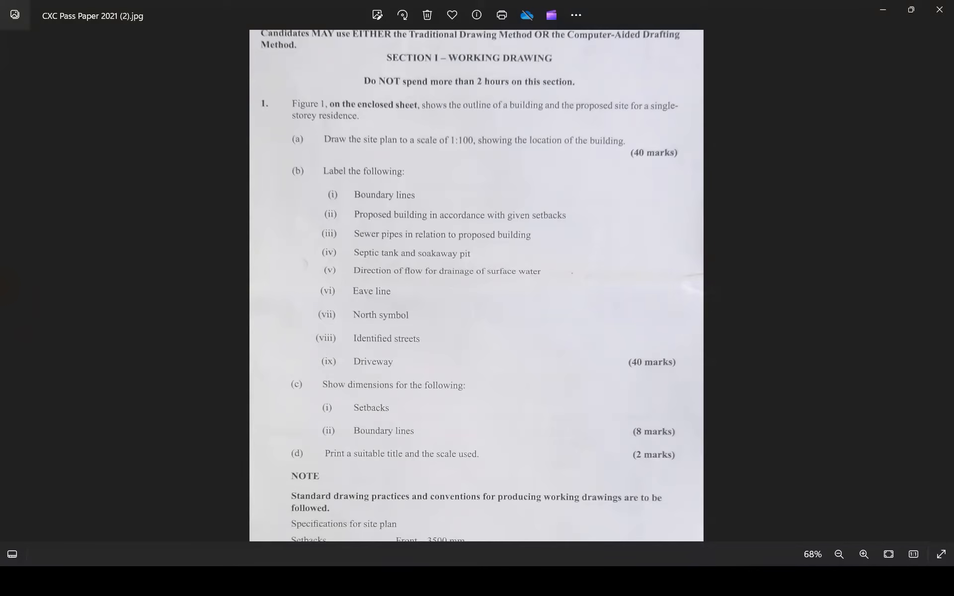
key(alt+Tab)
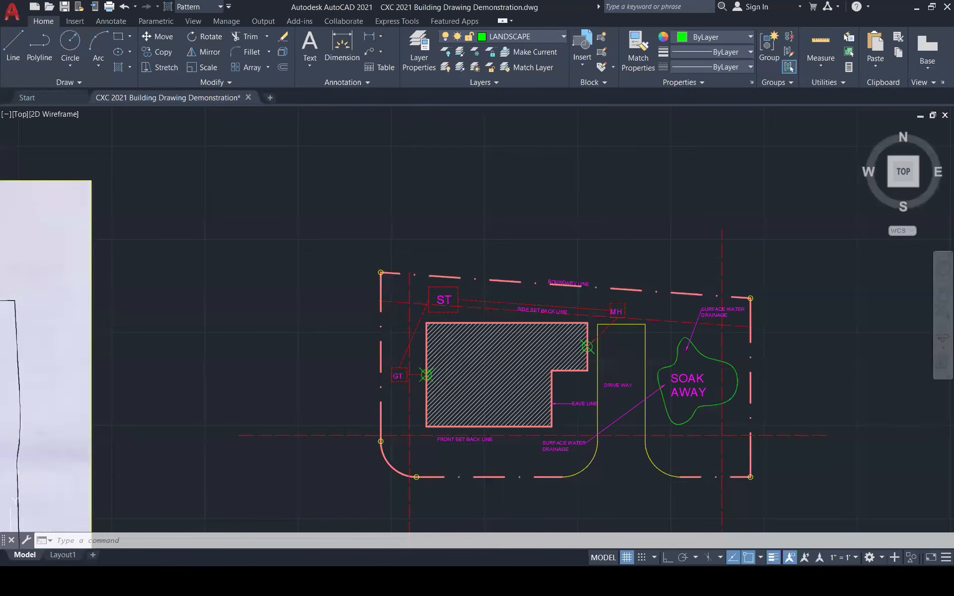
- Insert the North Point block just outside the site's west boundary, near its upper end
click(72, 22)
click(20, 49)
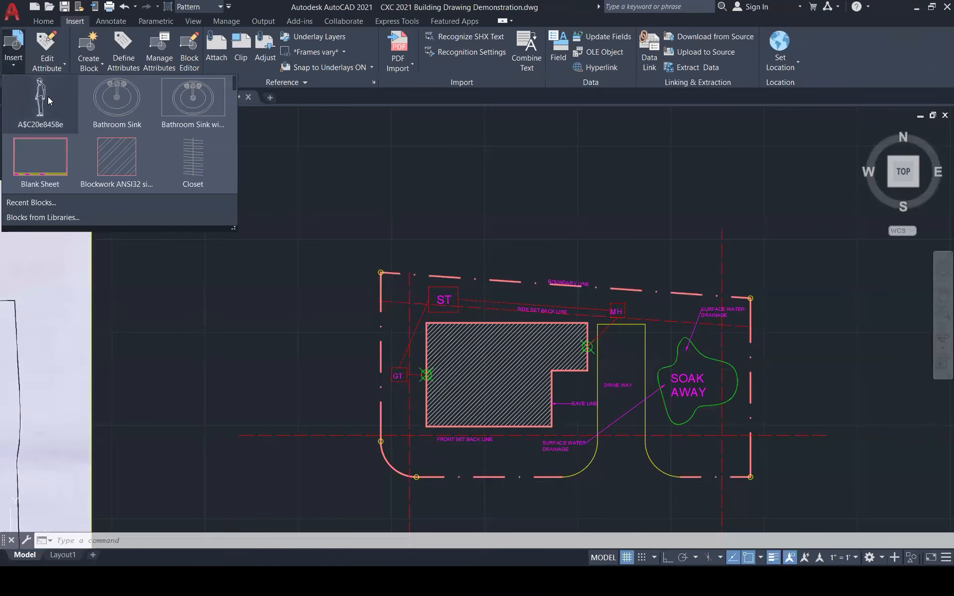
drag(235, 231, 337, 523)
scroll(252, 261, down, 3)
scroll(238, 278, down, 1)
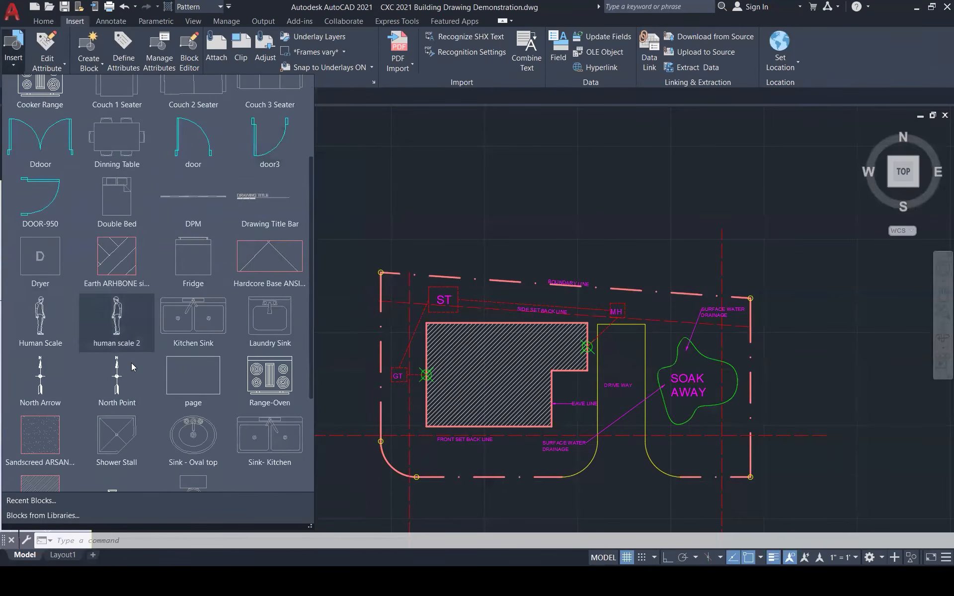
click(117, 380)
scroll(359, 311, up, 1)
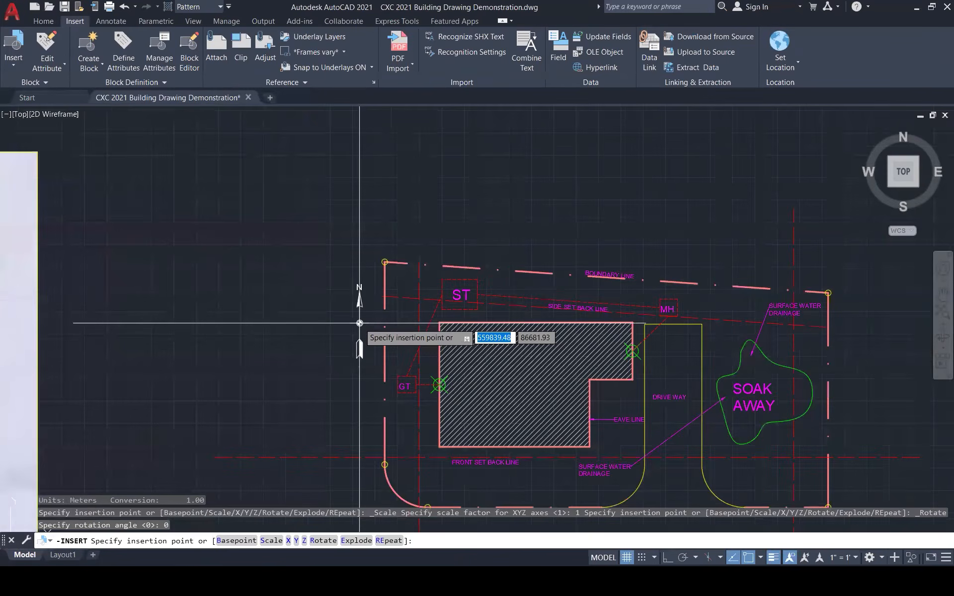
scroll(368, 319, up, 2)
scroll(377, 314, down, 4)
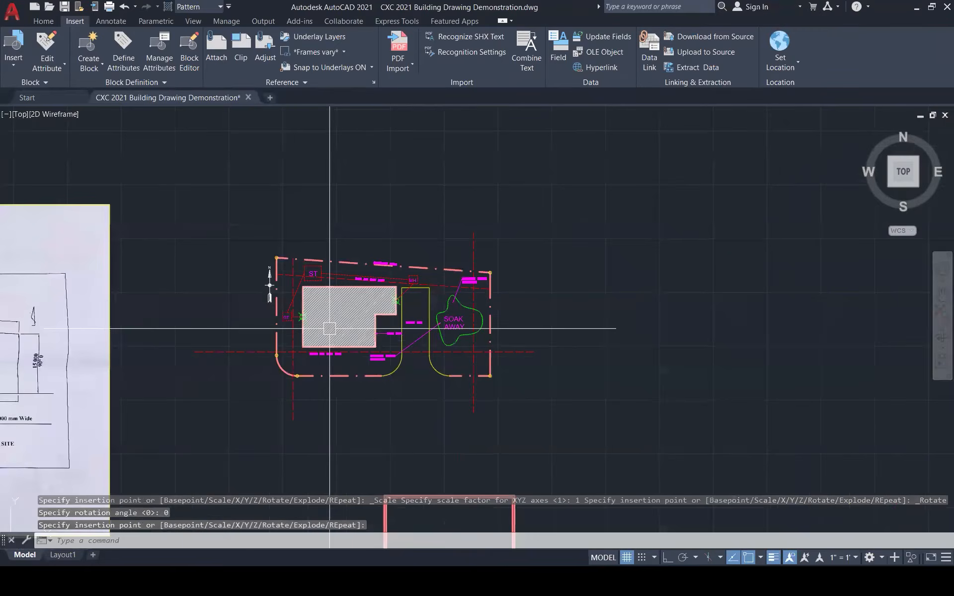
key(Escape)
key(Escape)
scroll(377, 348, down, 1)
- Examine the proposed site outline on the reference sheet for the names and widths of the adjoining streets
middle_drag(377, 348, 641, 291)
scroll(641, 291, down, 3)
scroll(362, 362, up, 6)
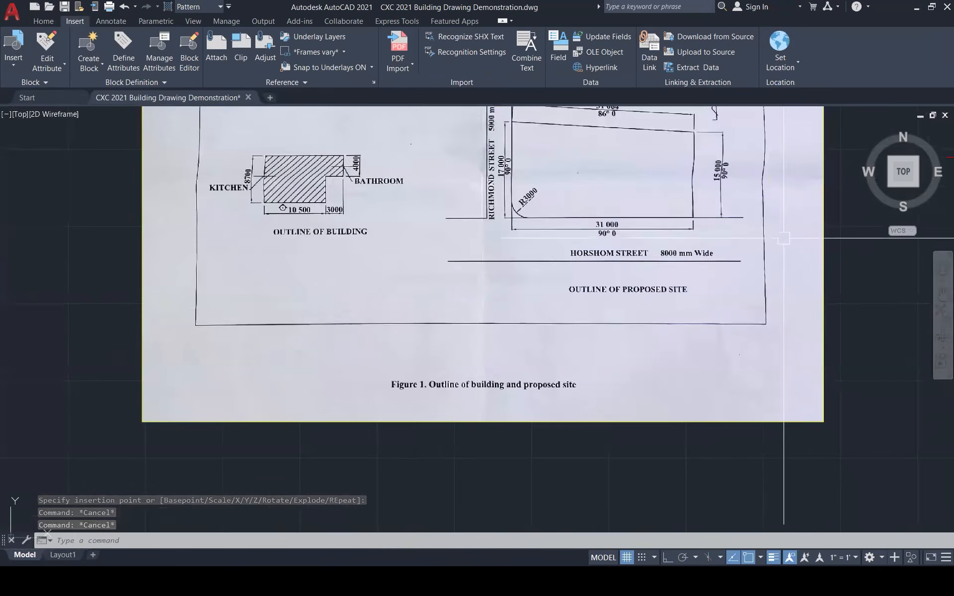
scroll(678, 218, up, 2)
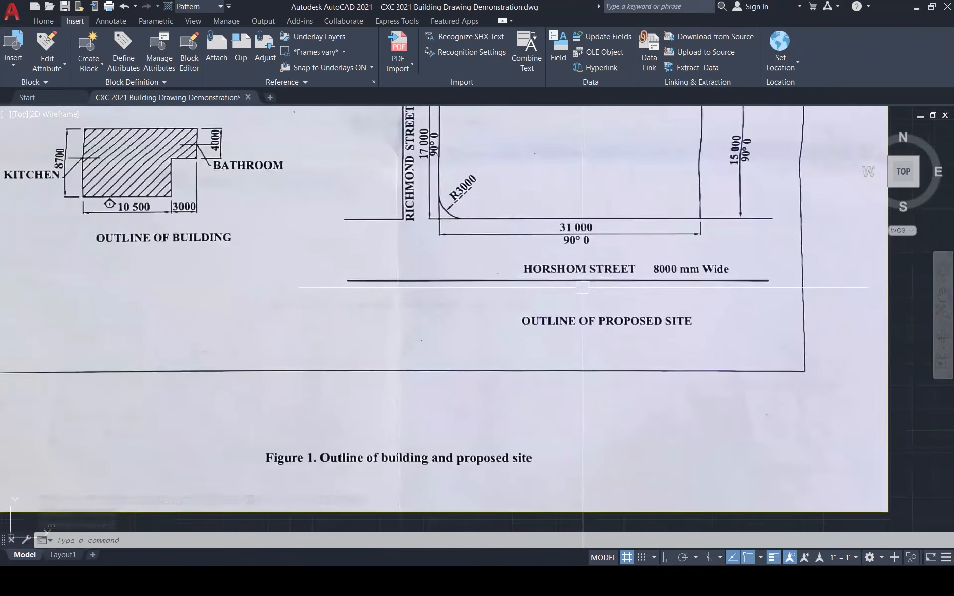
scroll(697, 241, down, 4)
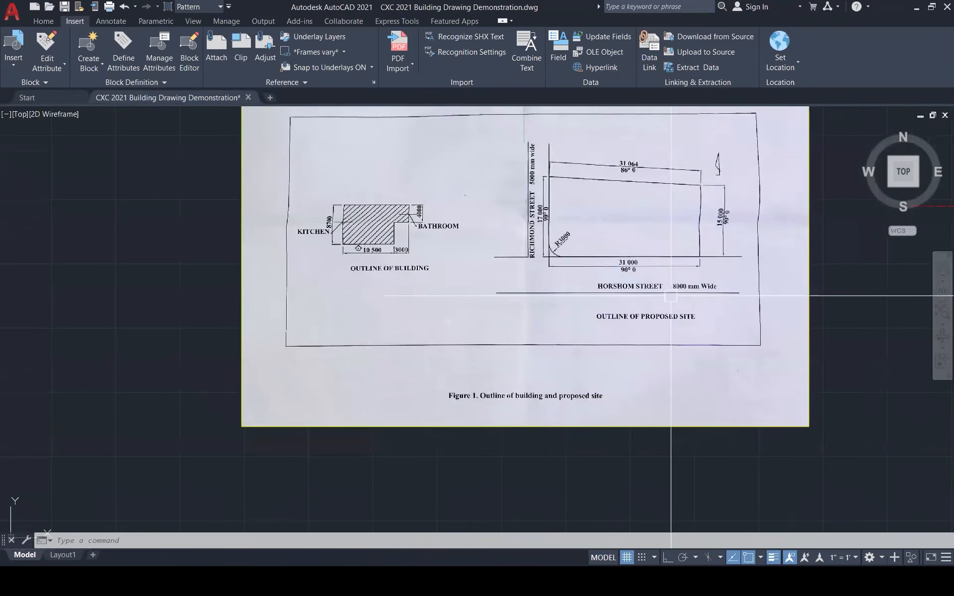
scroll(552, 223, up, 5)
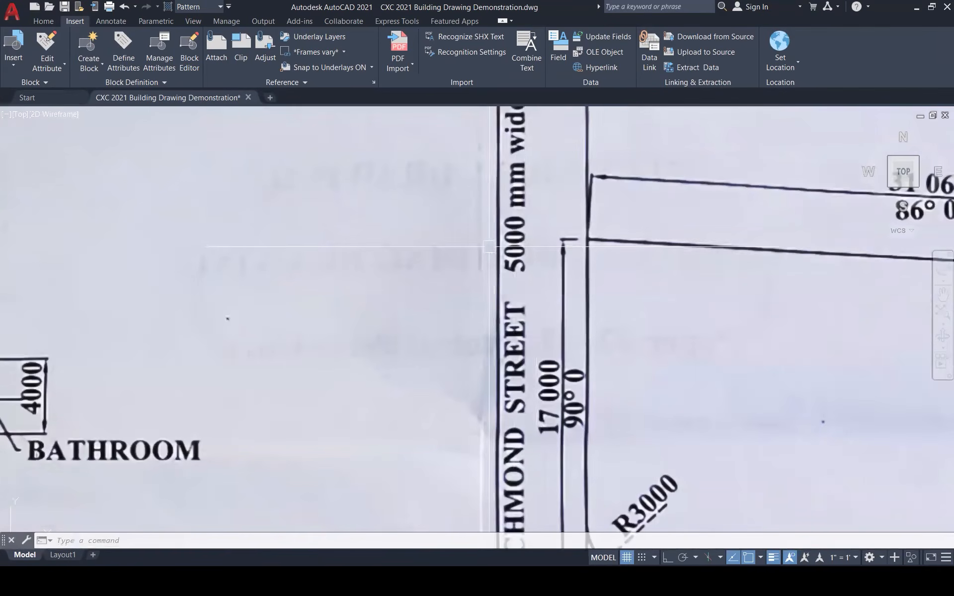
scroll(469, 283, down, 1)
scroll(469, 284, down, 6)
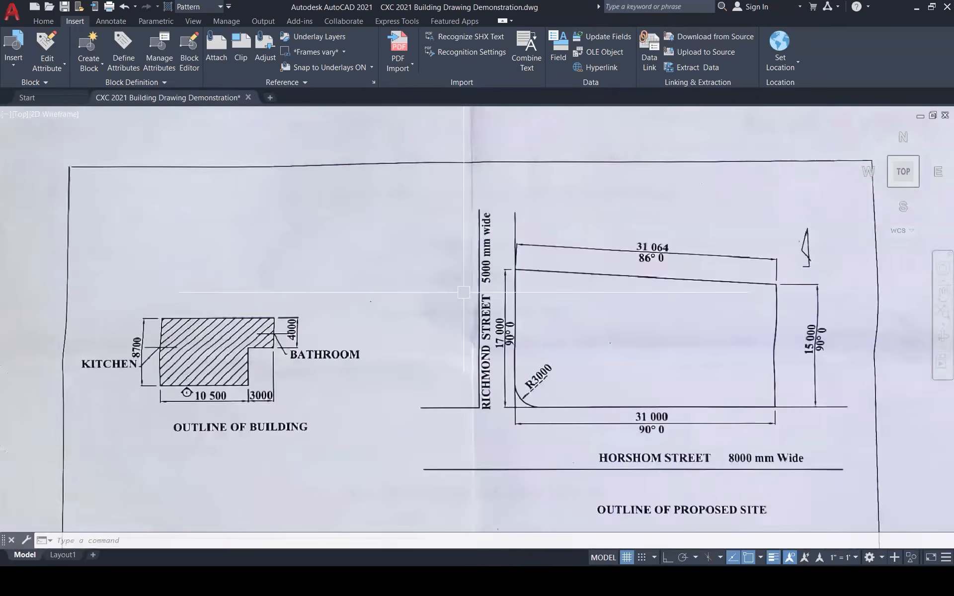
scroll(603, 305, down, 1)
scroll(683, 303, up, 1)
scroll(696, 305, up, 3)
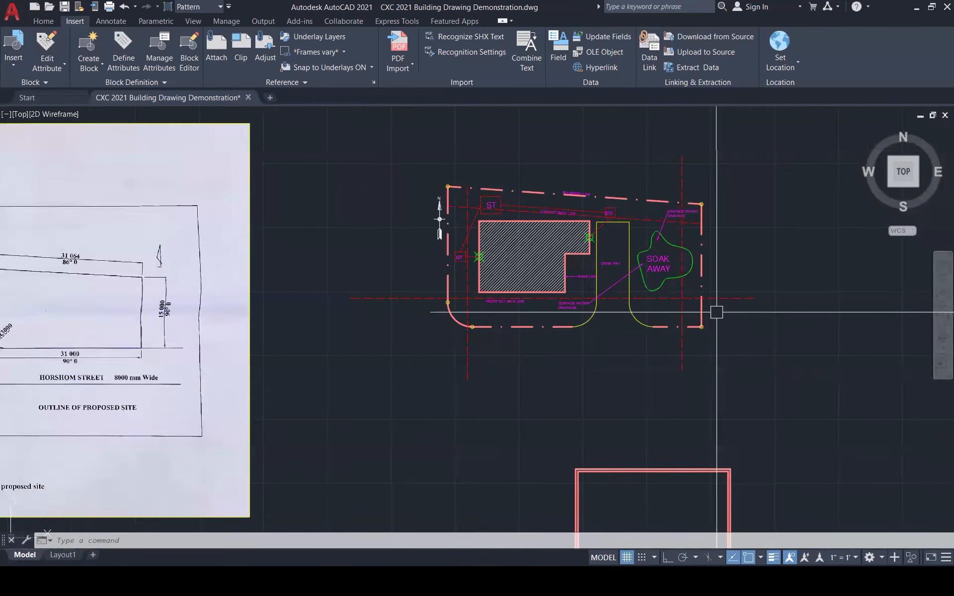
- Offset the site's south boundary line 8000 mm southward to form the far edge of Horshom Street
key(Escape)
text(o)
key(Return)
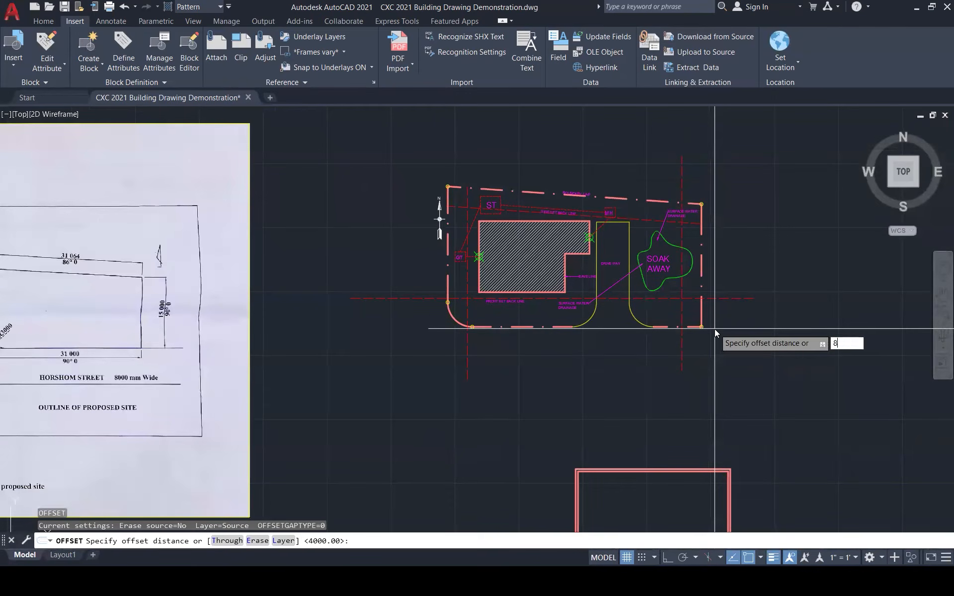
key(Return)
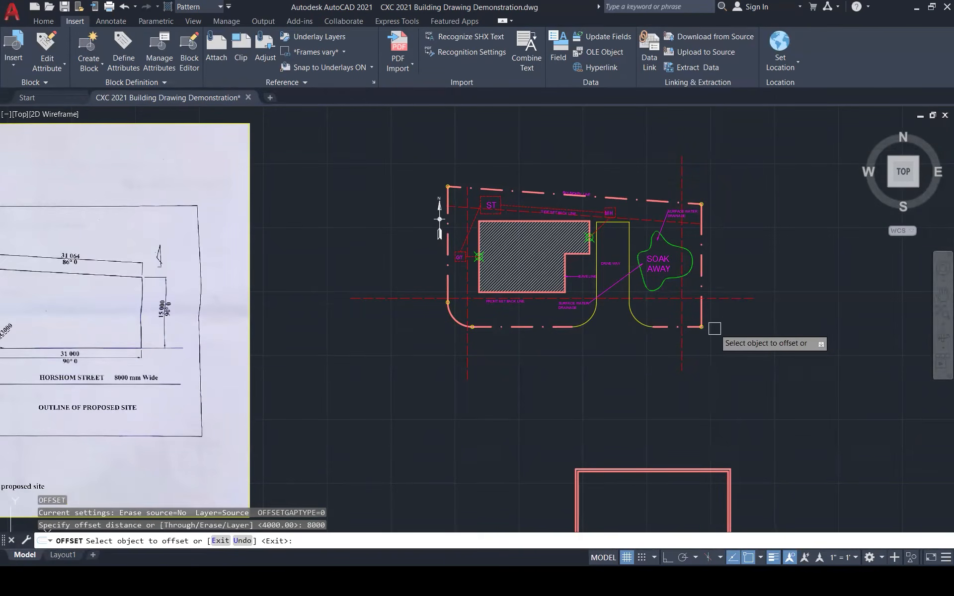
click(519, 327)
click(514, 370)
key(Escape)
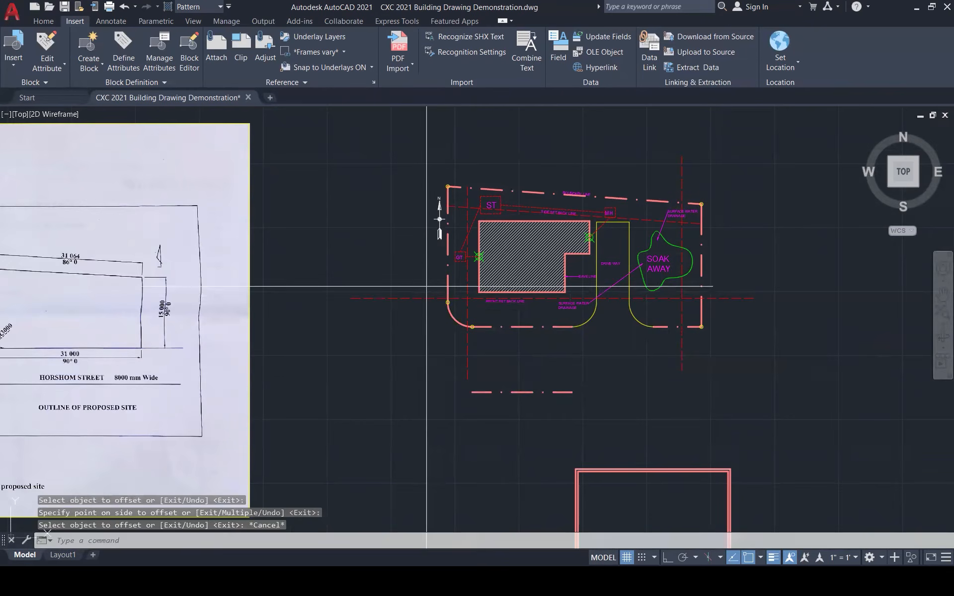
- Offset the site's west boundary line 5000 mm westward to mark the width of Richmond Street
key(Return)
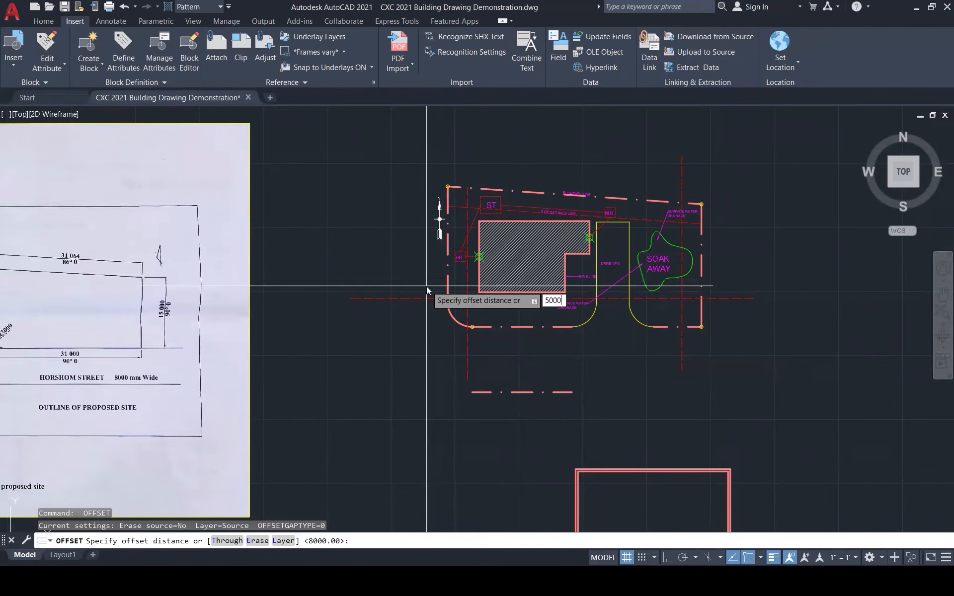
key(Return)
click(447, 248)
click(403, 266)
key(Escape)
key(Escape)
key(Escape)
- Fillet the two offset street lines with radius 0 so they meet in a sharp corner
text(f)
key(Return)
text(R)
key(Return)
text(0)
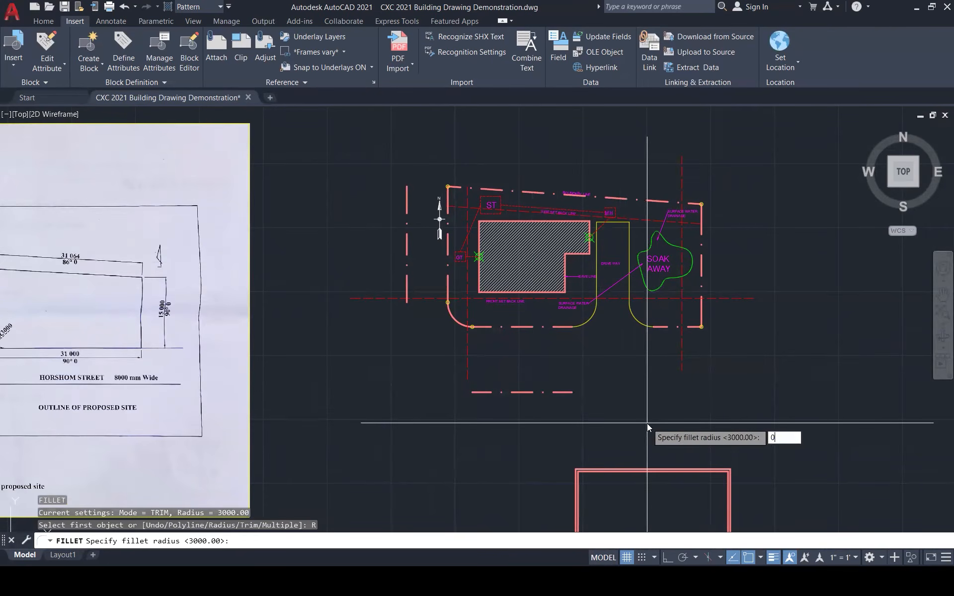
key(Return)
click(501, 395)
click(407, 283)
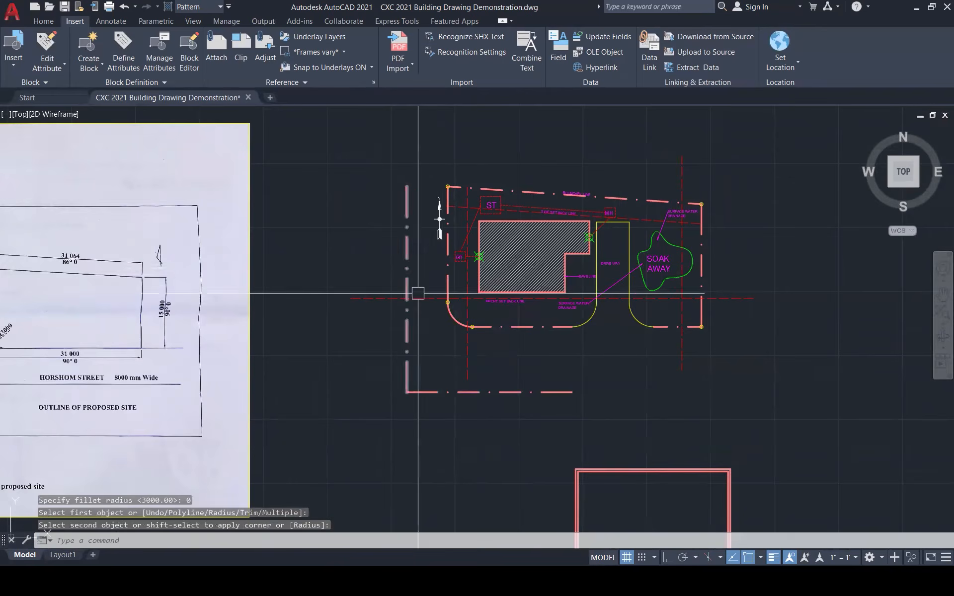
key(Escape)
key(Escape)
- Stretch both ends of the lower street line horizontally, well past the site to the east and the street corner to the west
scroll(671, 383, down, 3)
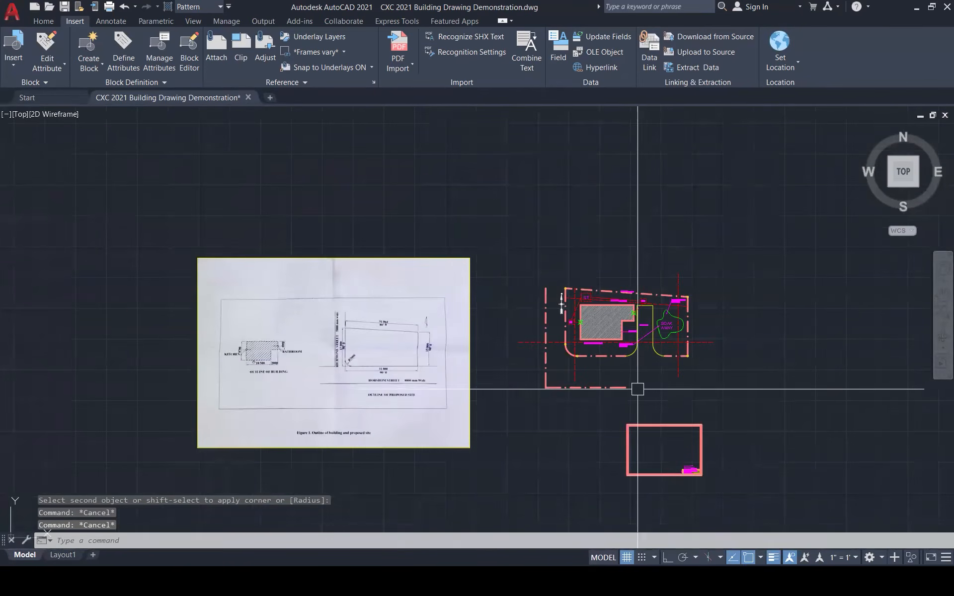
click(621, 387)
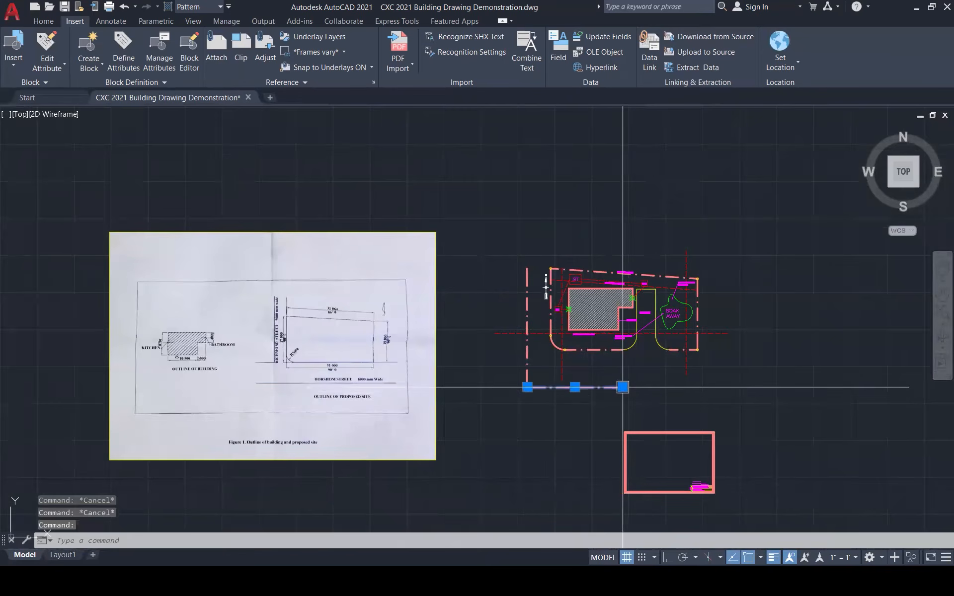
click(622, 387)
click(832, 387)
key(Escape)
key(Escape)
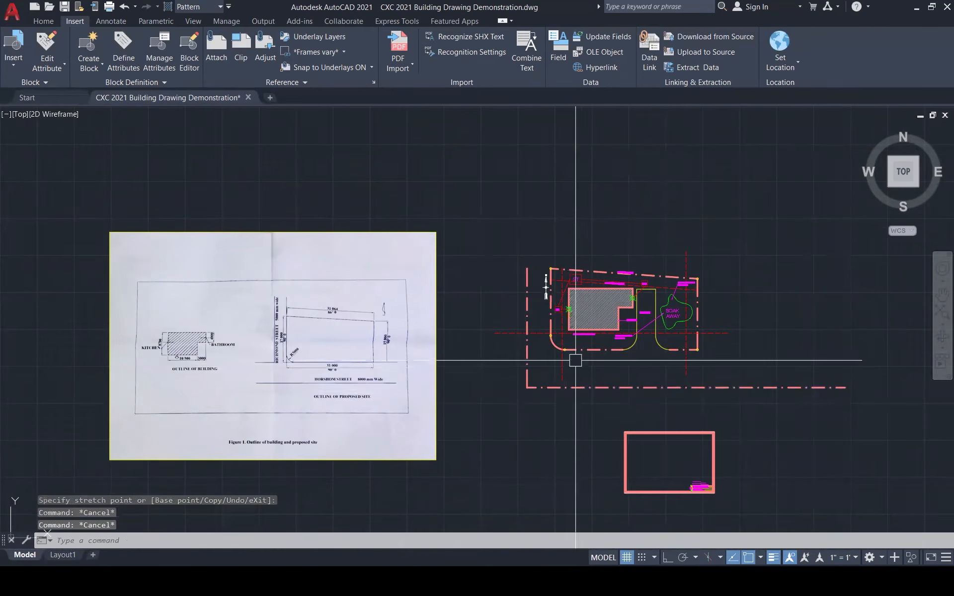
click(536, 387)
click(527, 387)
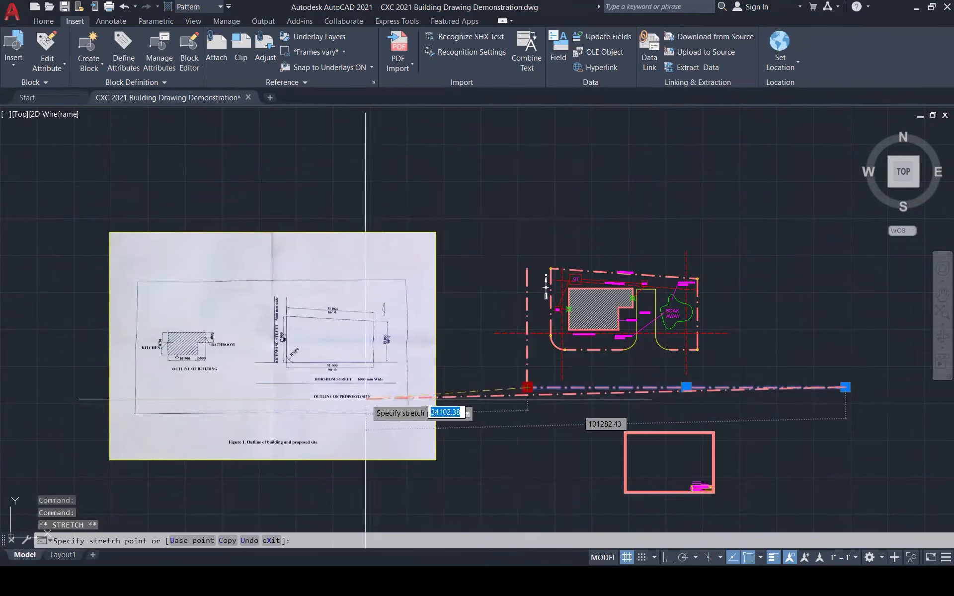
click(349, 387)
key(Escape)
key(Escape)
- Stretch the north end of the west street line straight up, well beyond the site
click(527, 273)
click(527, 269)
click(527, 171)
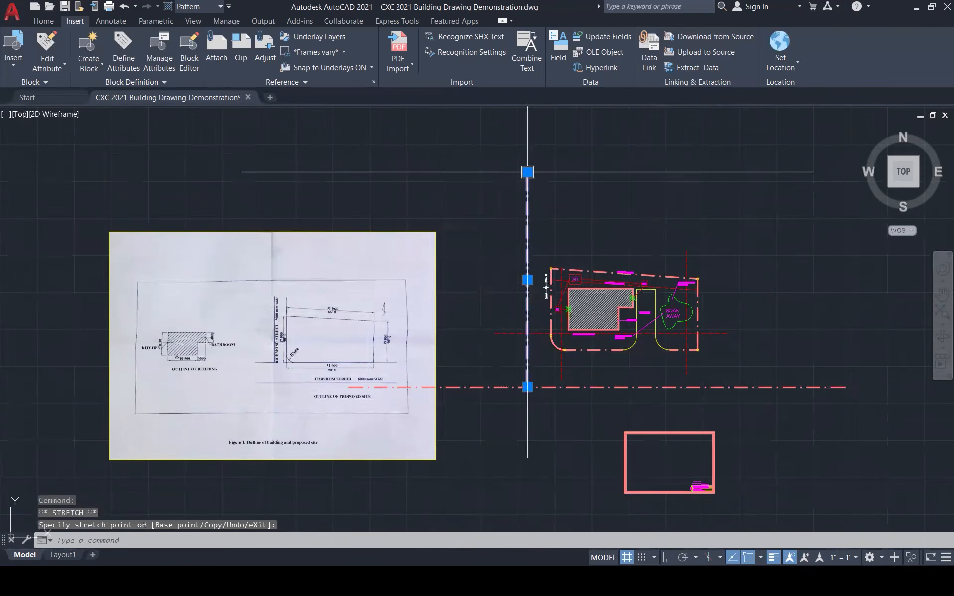
scroll(550, 276, up, 5)
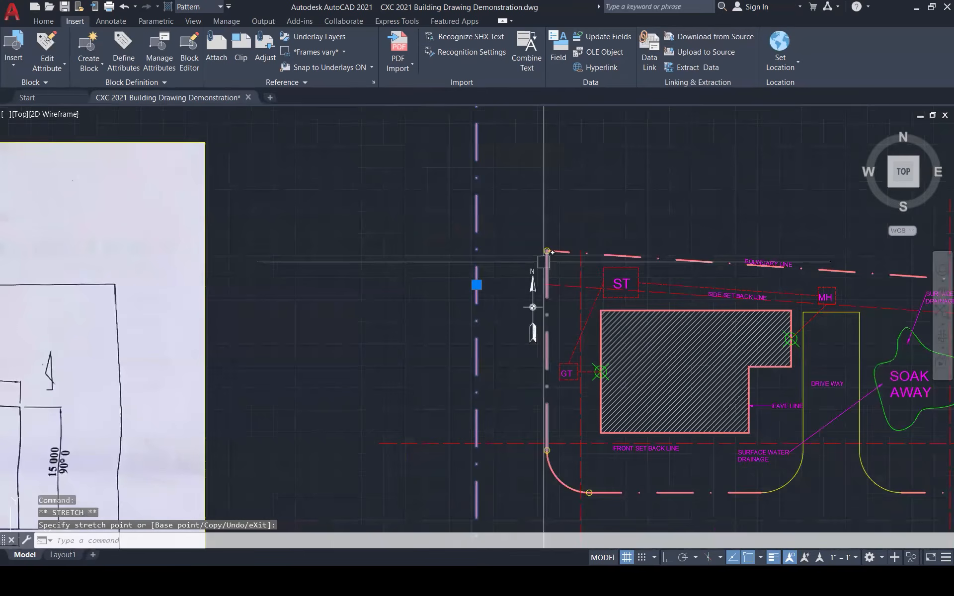
scroll(543, 262, down, 6)
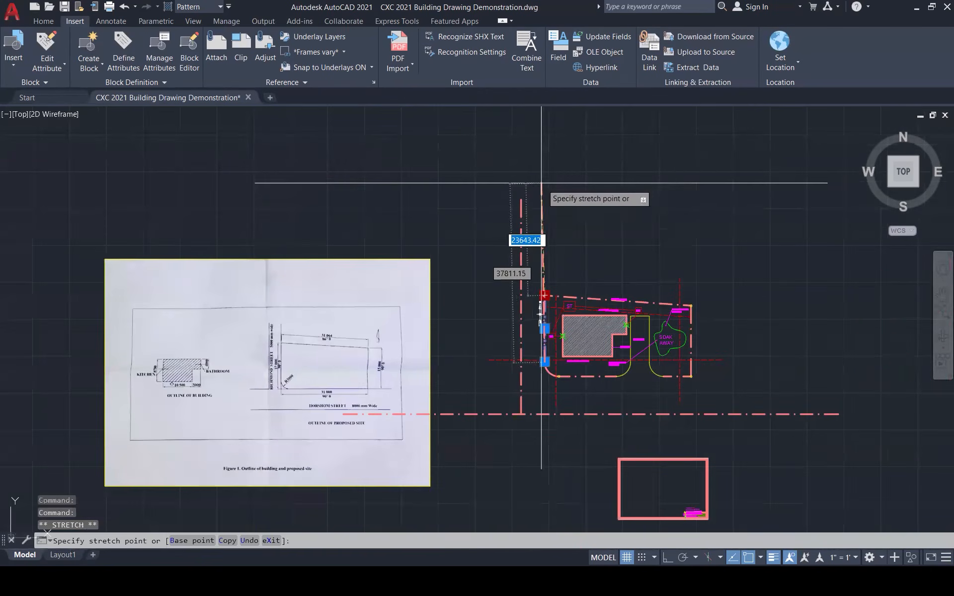
key(Escape)
scroll(525, 253, up, 1)
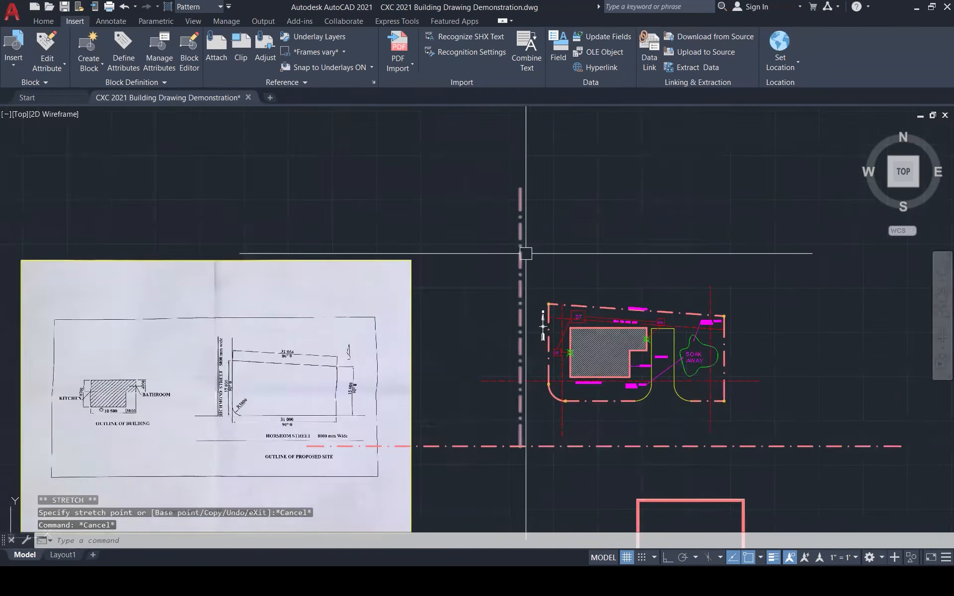
- Draw a vertical line northward from the site's northwest corner with ortho on to extend the street edge
scroll(526, 254, up, 2)
text(l)
key(Return)
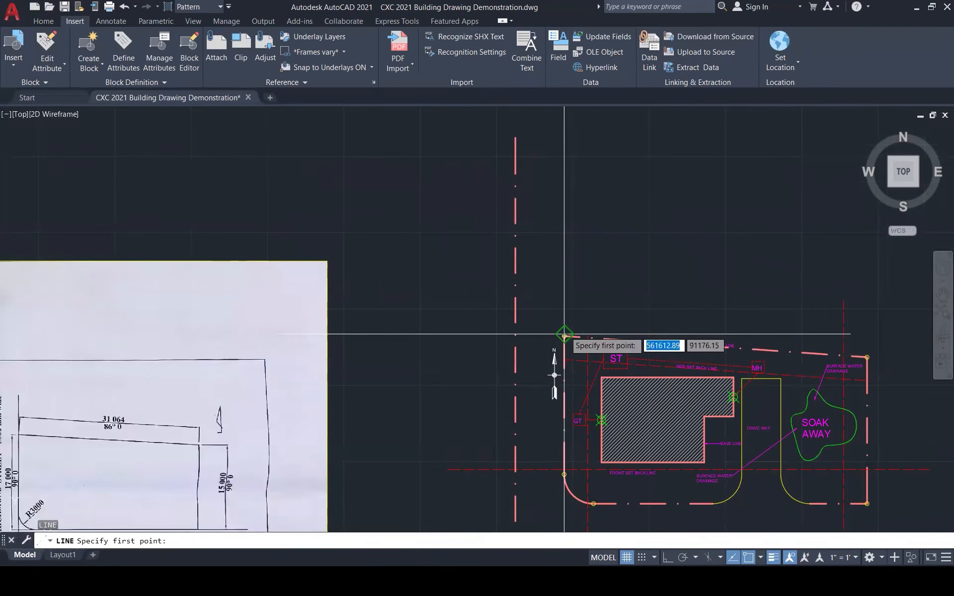
click(564, 335)
scroll(588, 297, down, 3)
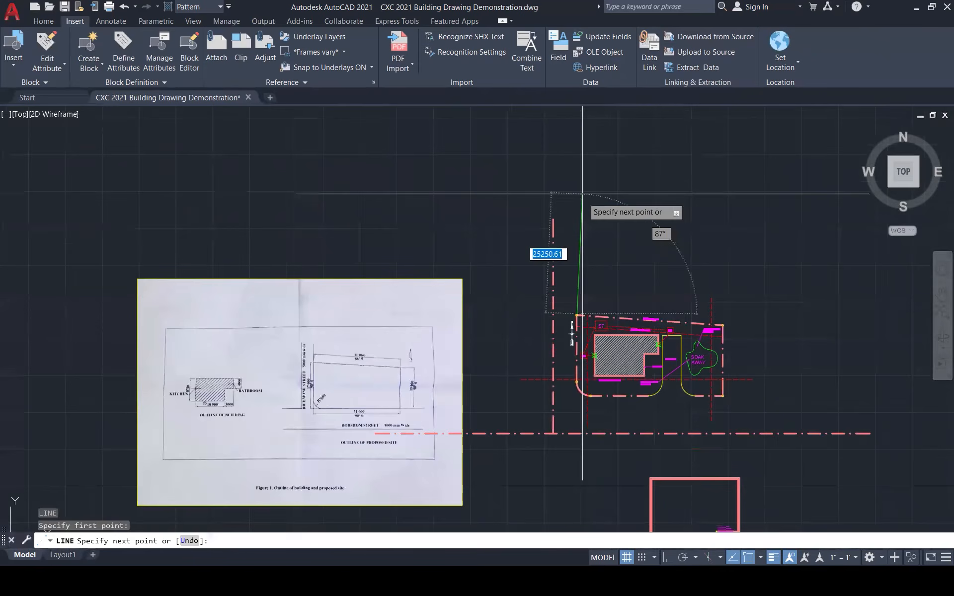
key(F8)
key(Escape)
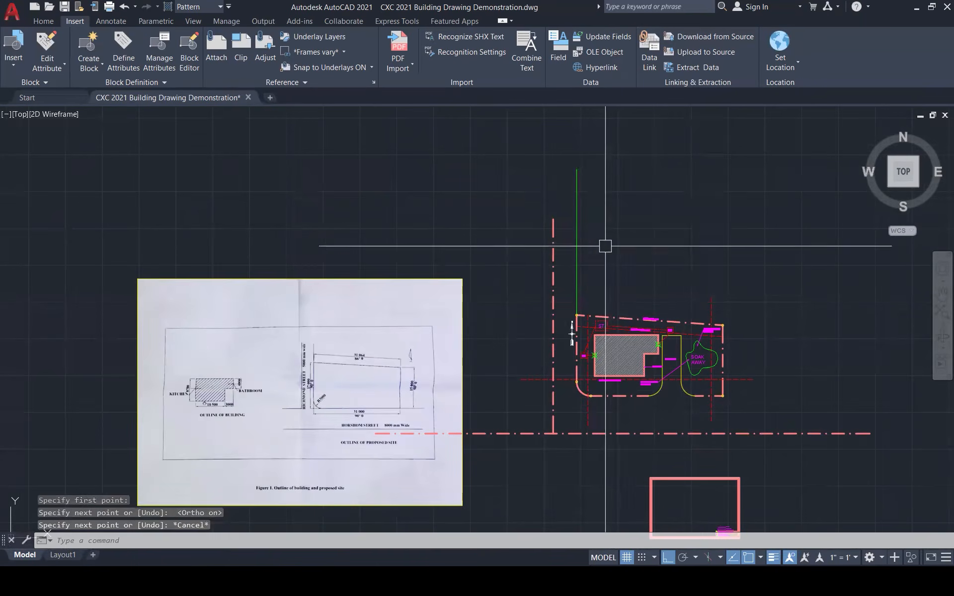
key(Escape)
- Match the new vertical line's properties to those of the west street line
text(MA)
key(Return)
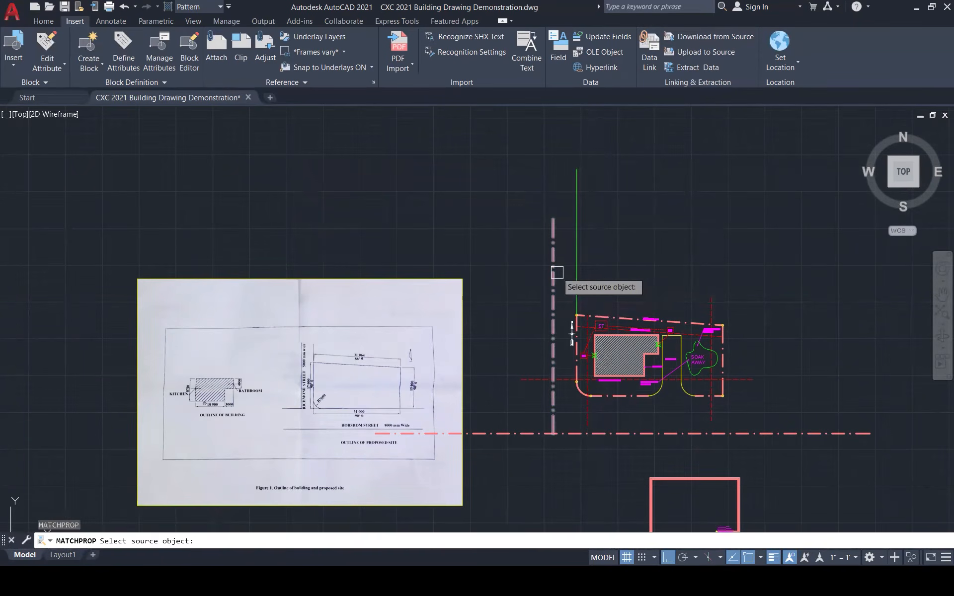
click(557, 272)
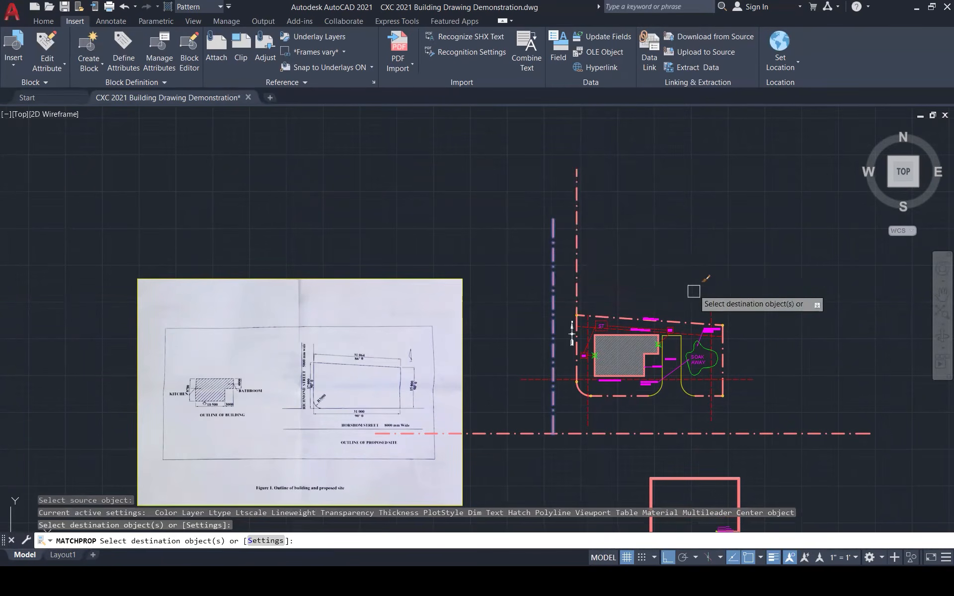
key(Escape)
- Draw a long horizontal line westward from the lower end of the site's rounded southwest corner
scroll(592, 393, up, 3)
text(L)
key(Return)
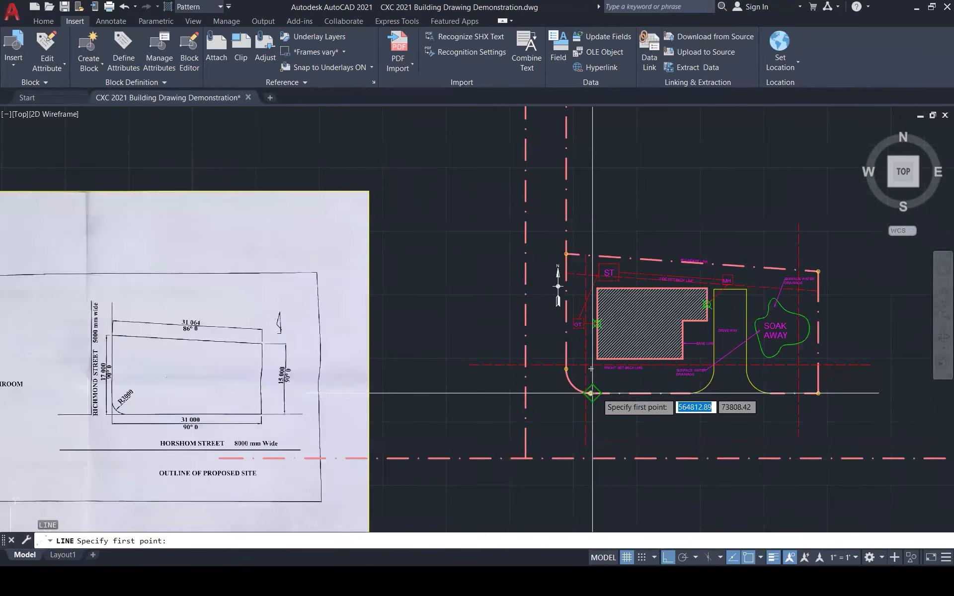
click(590, 394)
scroll(571, 395, down, 5)
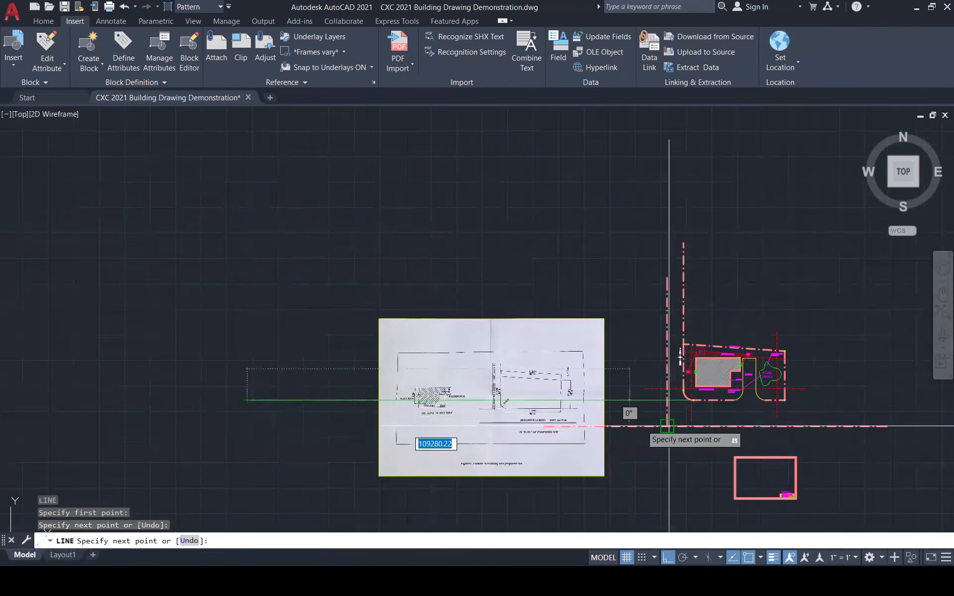
key(Escape)
- Draw a horizontal line eastward from the site's southeast corner to extend the street edge
scroll(790, 405, up, 4)
key(Return)
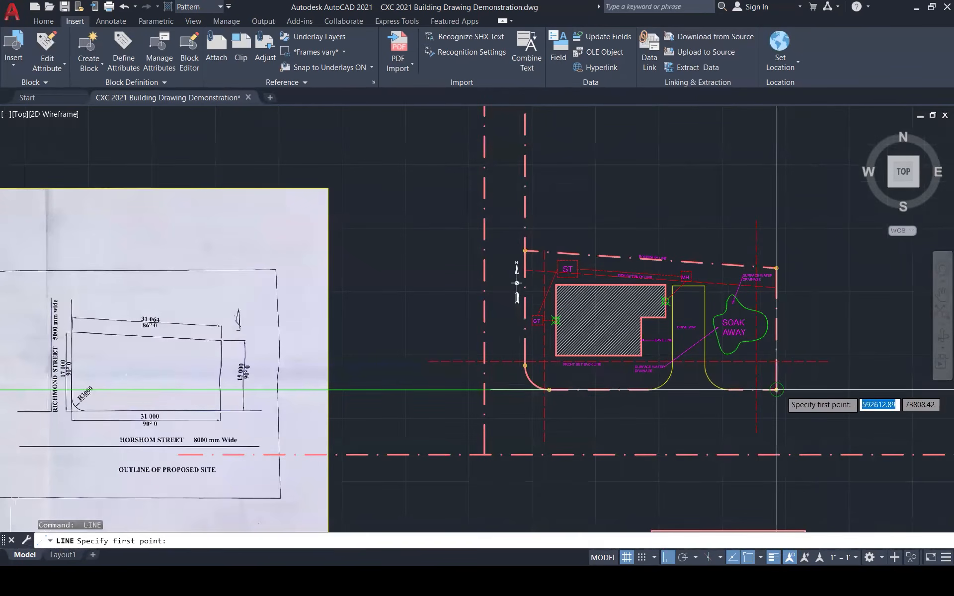
click(776, 390)
click(925, 389)
key(Escape)
key(Escape)
key(Escape)
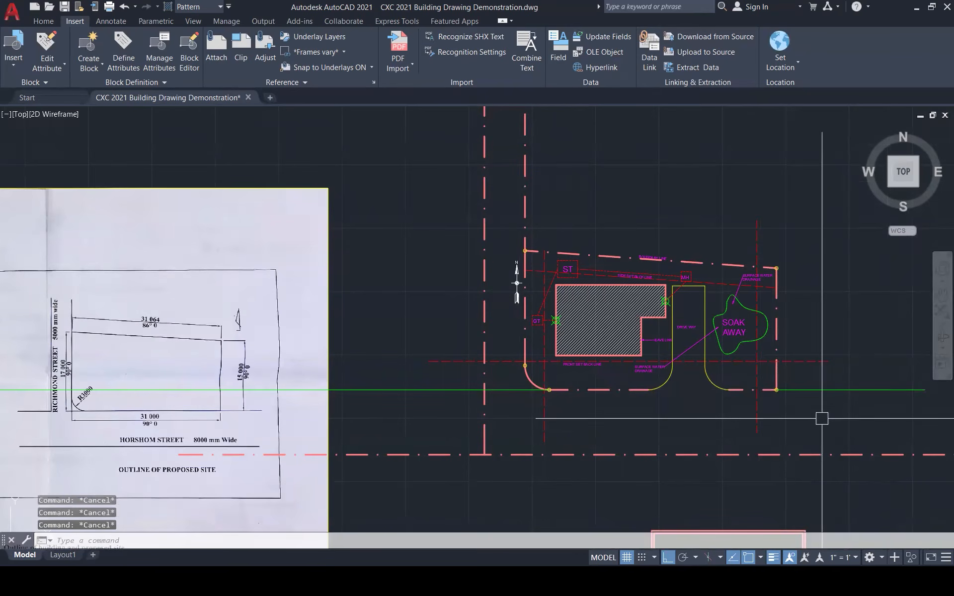
- Assign the two horizontal extensions, the vertical extension and the lower street line to the OUTLINE layer
click(833, 391)
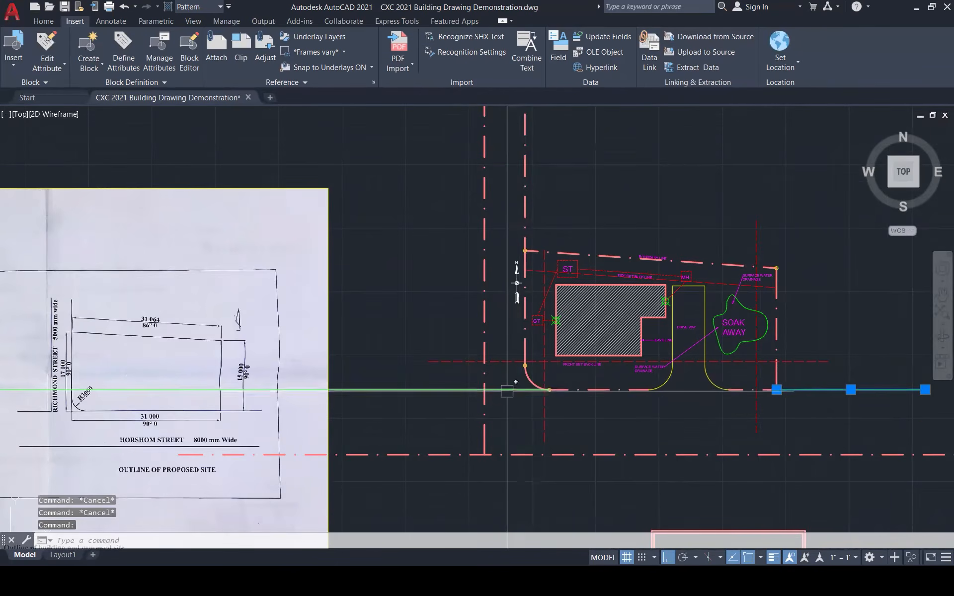
click(505, 390)
click(526, 208)
click(645, 454)
click(44, 21)
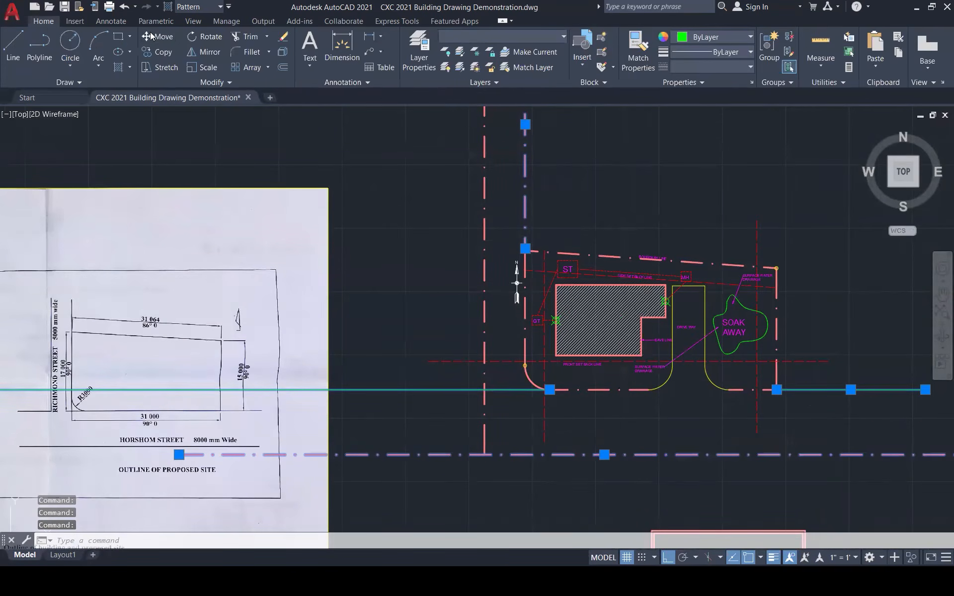
click(518, 38)
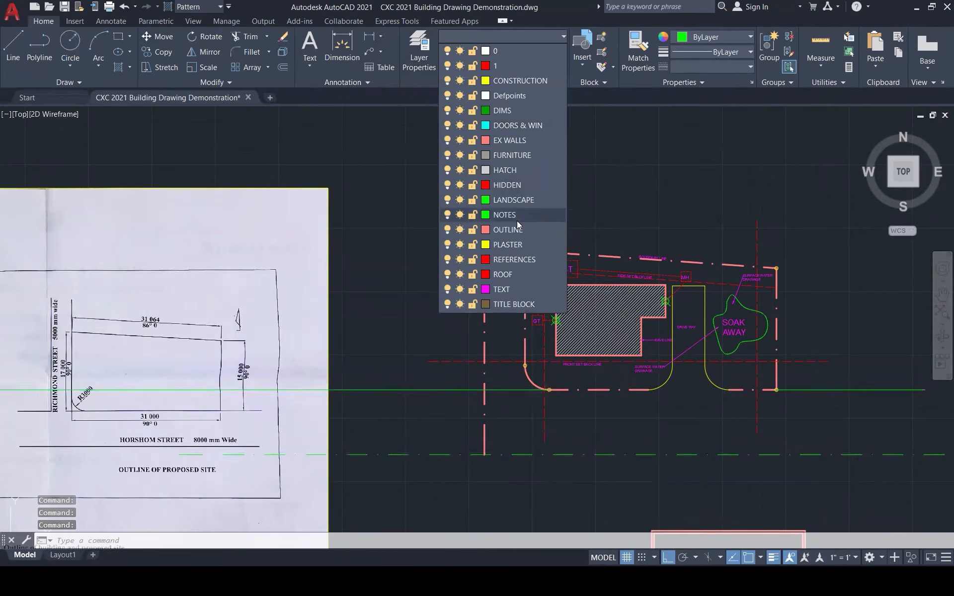
- Set the colour, lineweight and linetype of the selected street edge lines to ByLayer
click(713, 37)
click(722, 49)
click(722, 51)
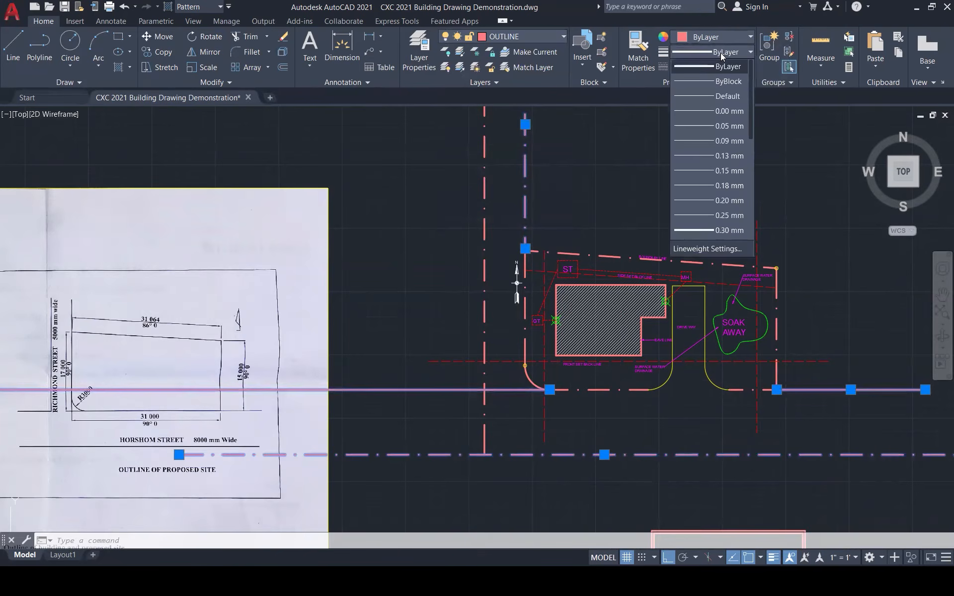
click(715, 64)
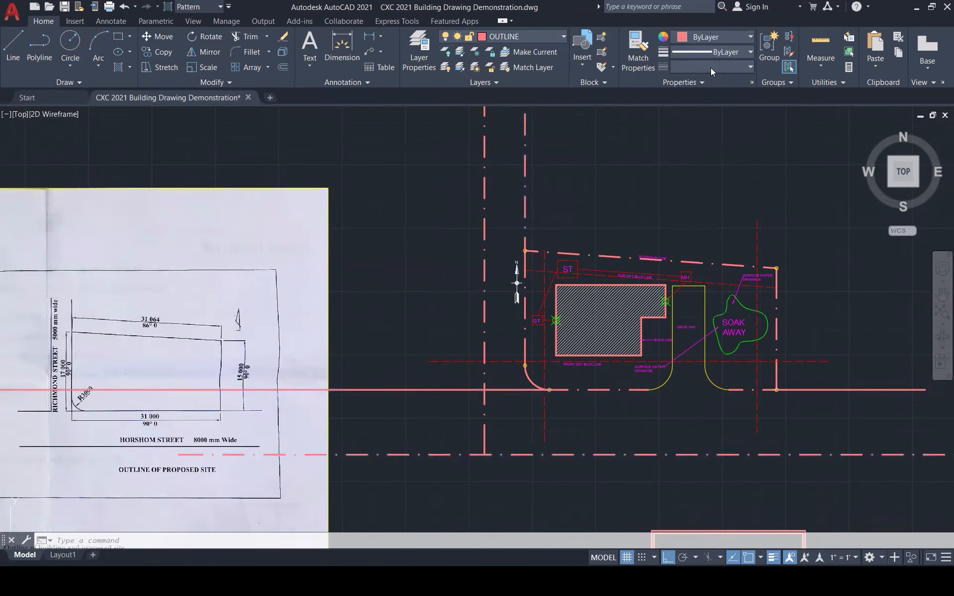
click(710, 67)
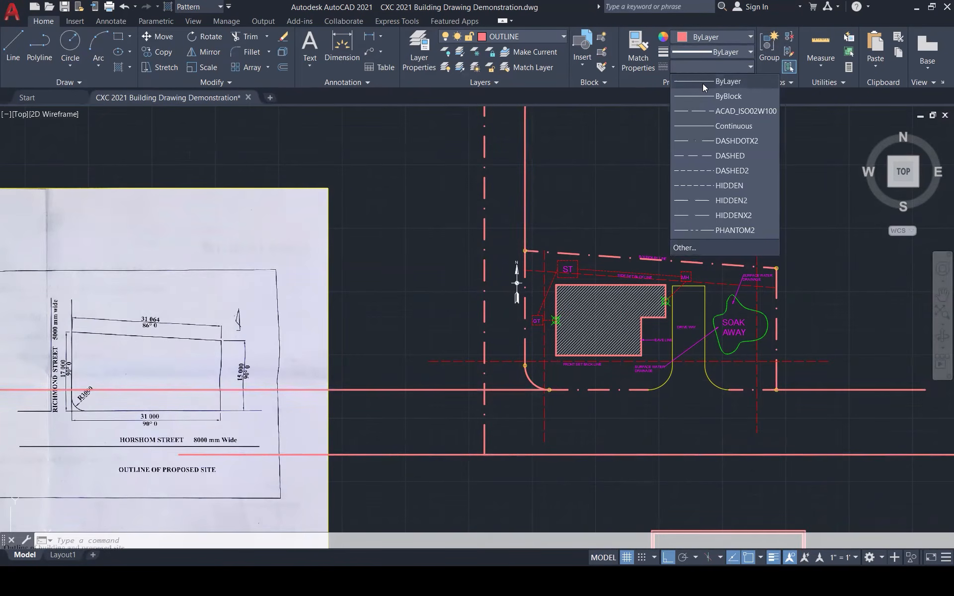
click(703, 84)
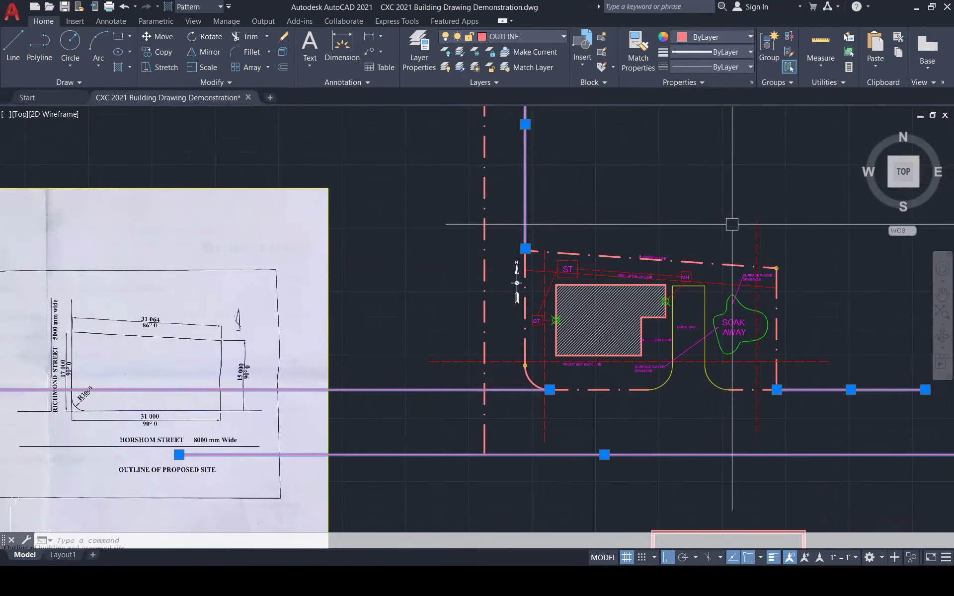
key(Escape)
key(Escape)
key(Escape)
- Move the dash-dot west street line to the HIDDEN layer
scroll(666, 222, down, 3)
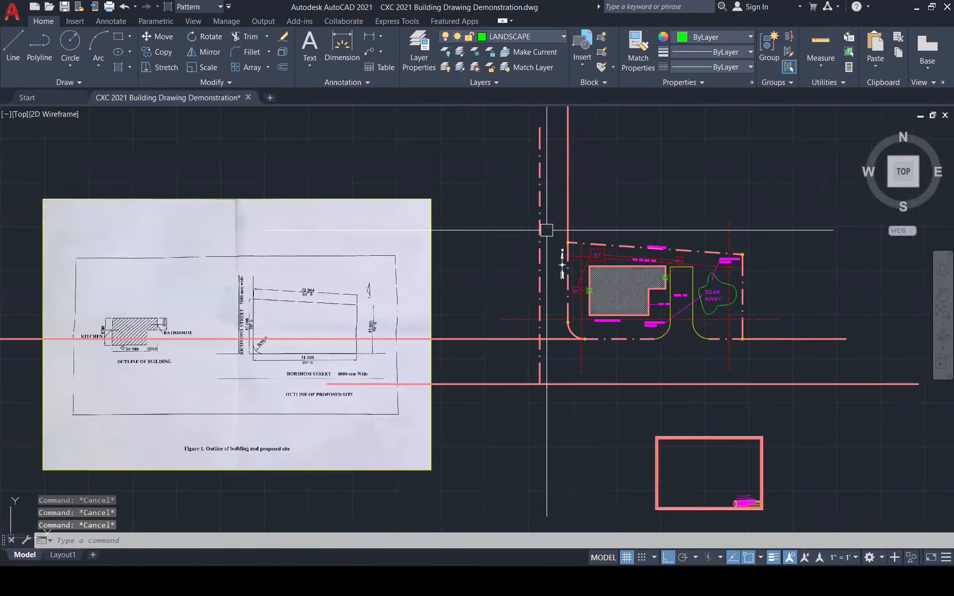
click(541, 231)
click(524, 36)
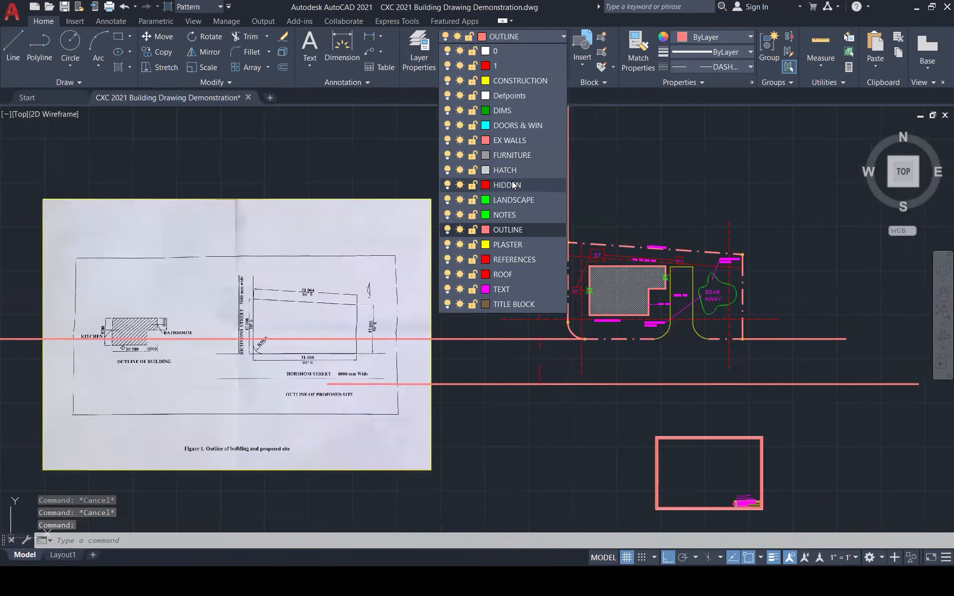
click(512, 183)
scroll(656, 198, up, 1)
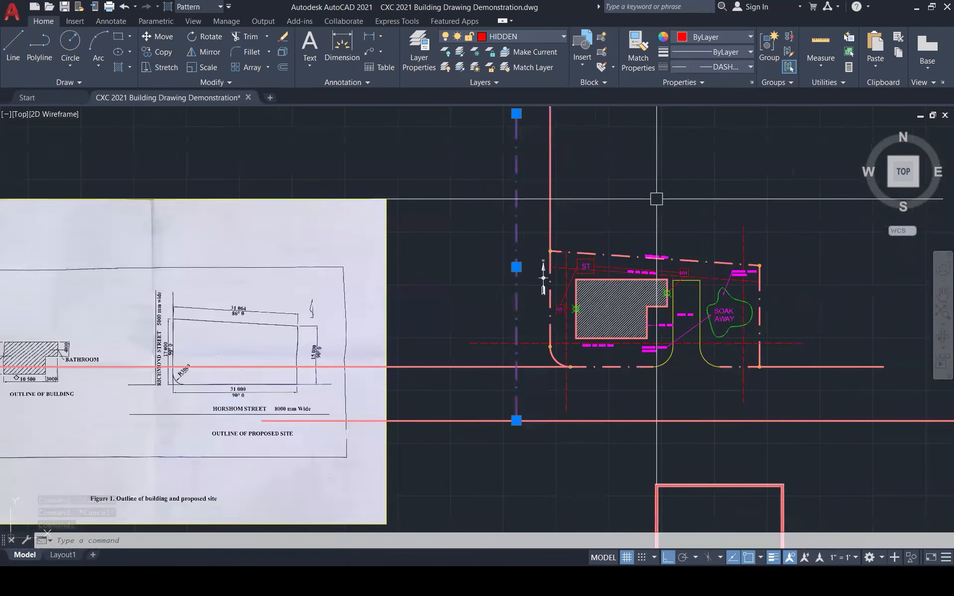
key(Escape)
- Offset Horshom Street's lower edge line 4000 mm upward to create the street's centreline
key(Return)
text(4000)
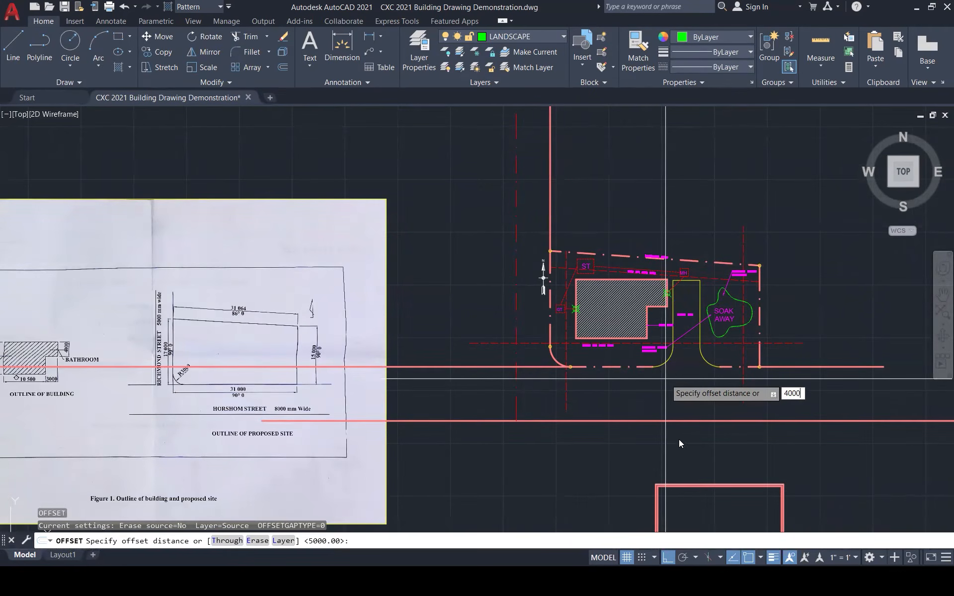
key(Return)
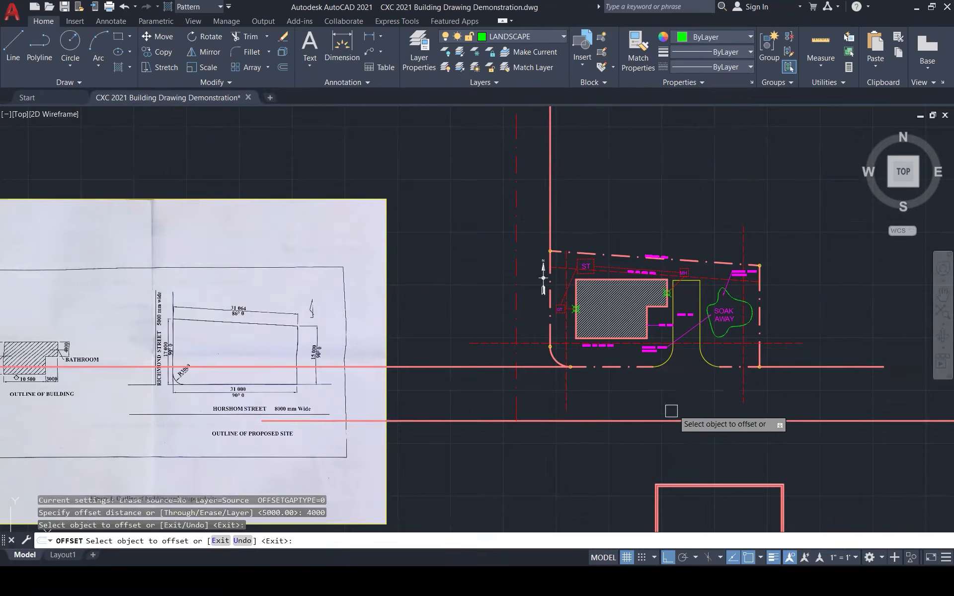
click(663, 421)
click(648, 400)
key(Escape)
key(Escape)
key(Escape)
- Match the properties of the dash-dot west street line onto Horshom Street's new centreline
text(M)
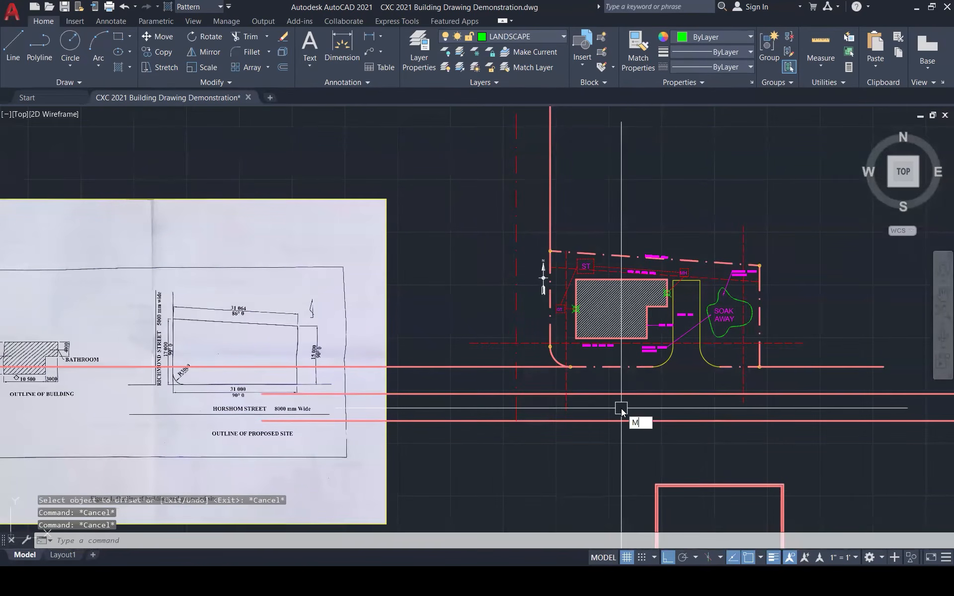
text(A)
key(Return)
click(516, 288)
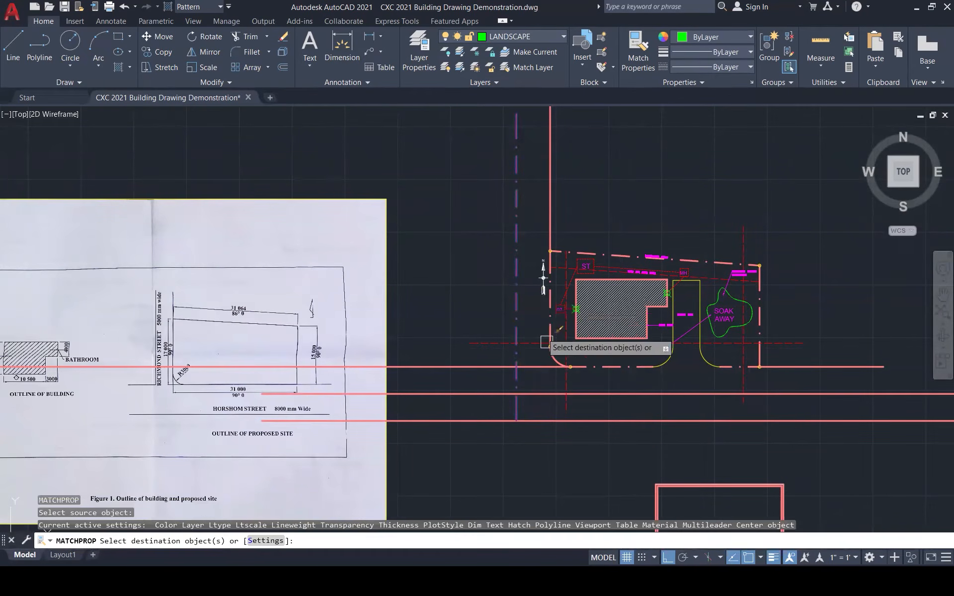
click(668, 394)
key(Escape)
key(Escape)
key(Escape)
key(Escape)
- Match the solid street edge's properties onto Richmond Street's dash-dot west line
text(MA)
key(Return)
click(549, 184)
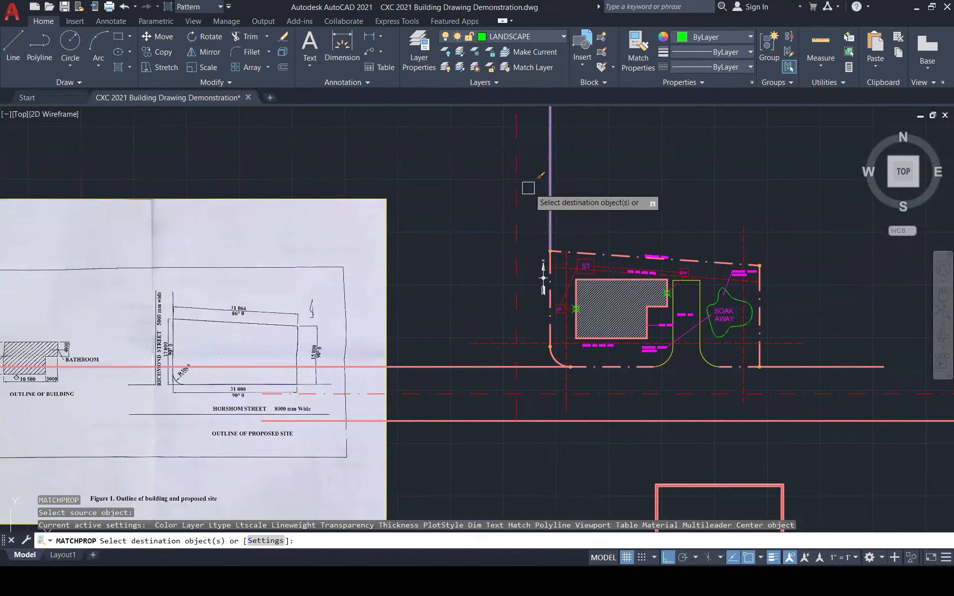
key(Escape)
key(Escape)
key(Escape)
key(Escape)
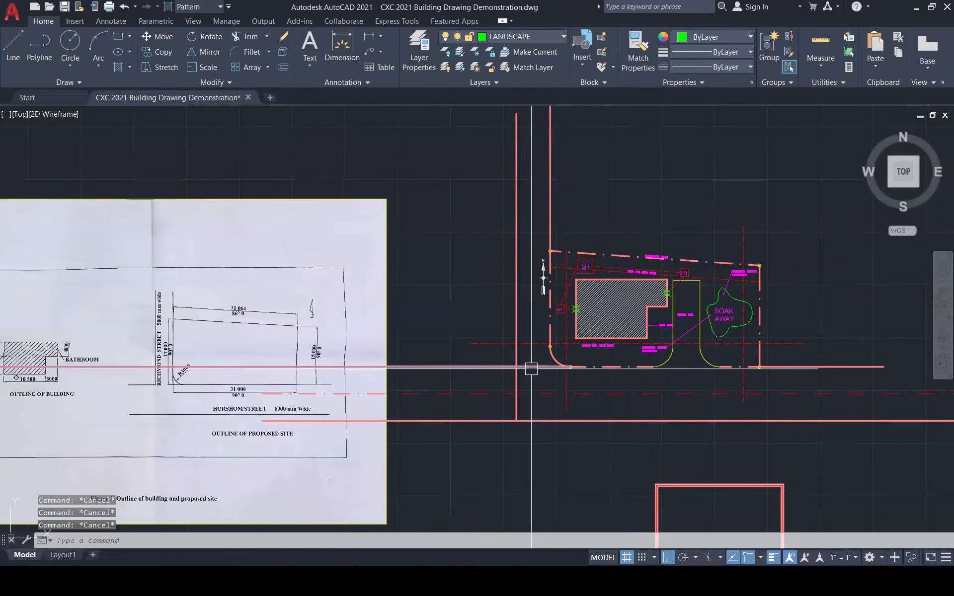
- Trim the overlapping street edges at the Richmond and Horshom junction and erase the leftover vertical piece
text(tr)
key(Return)
click(532, 367)
click(518, 379)
key(Escape)
click(518, 411)
key(Delete)
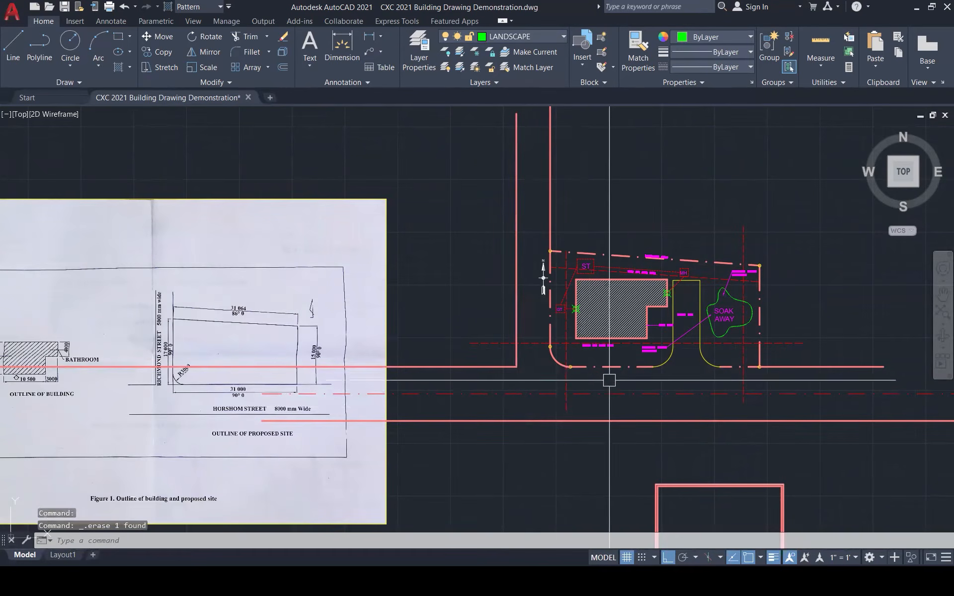
- Fillet the corner between Richmond Street's west edge and Horshom Street's upper edge with a 3000 mm radius
scroll(641, 313, down, 1)
scroll(509, 334, down, 1)
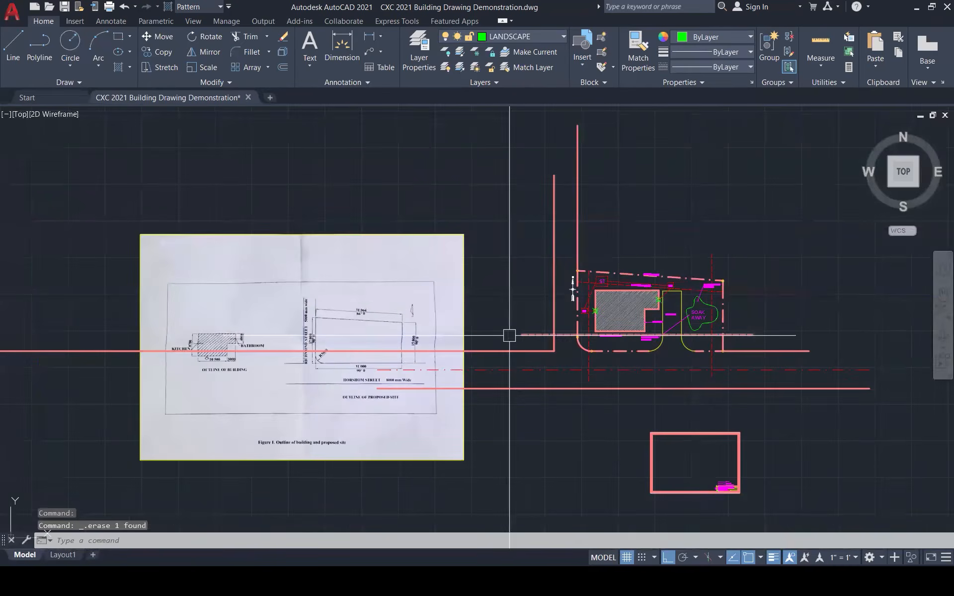
scroll(329, 419, up, 6)
scroll(588, 352, down, 5)
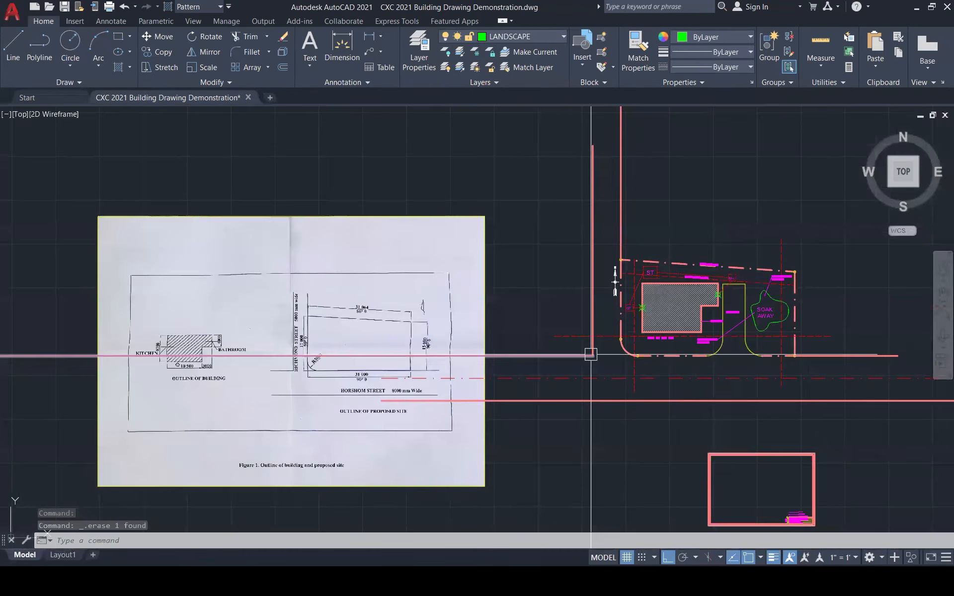
scroll(624, 352, up, 5)
key(Escape)
key(Escape)
text(f)
key(Return)
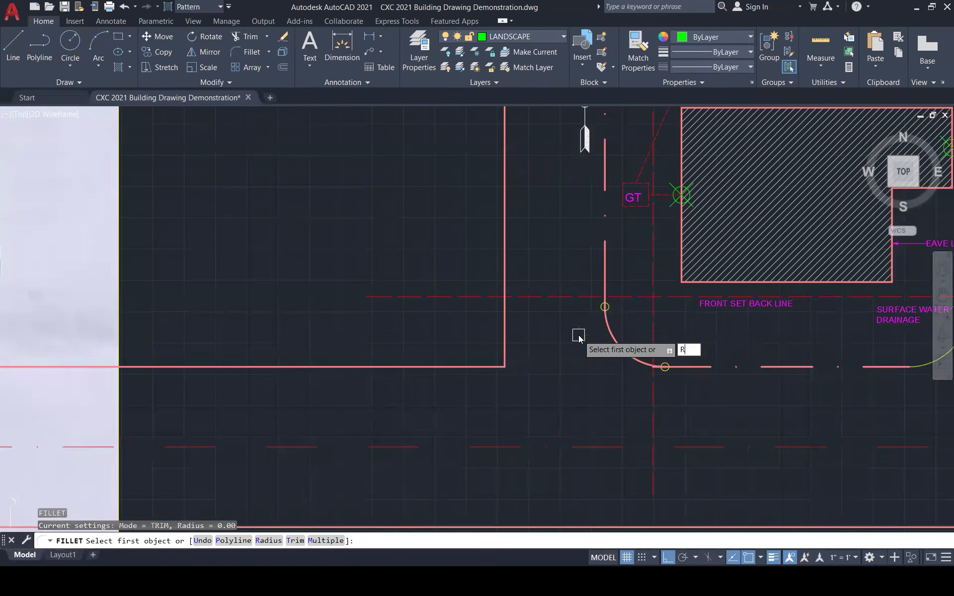
text(r)
key(Return)
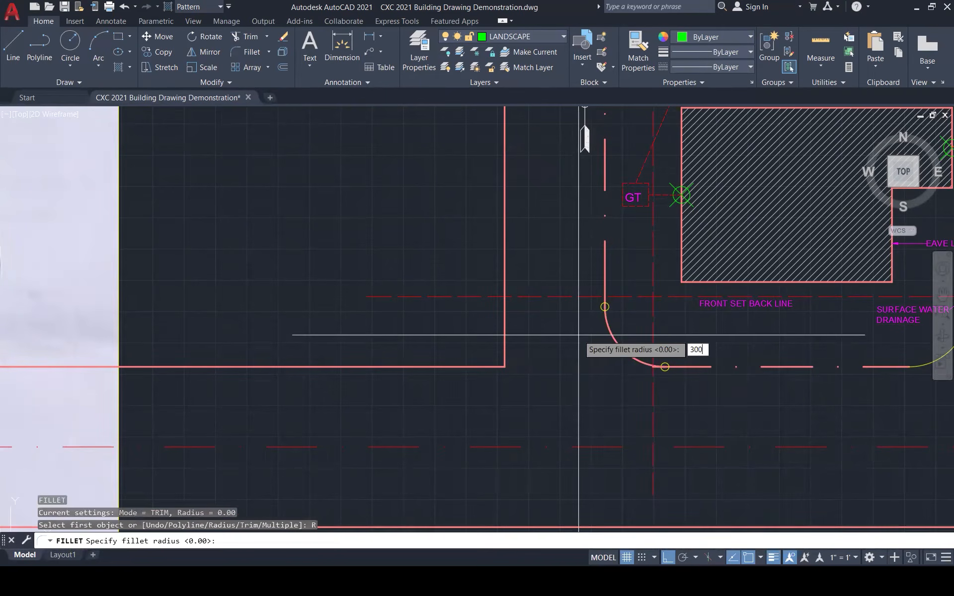
key(Return)
click(505, 315)
click(434, 366)
key(Escape)
key(Escape)
scroll(531, 382, down, 2)
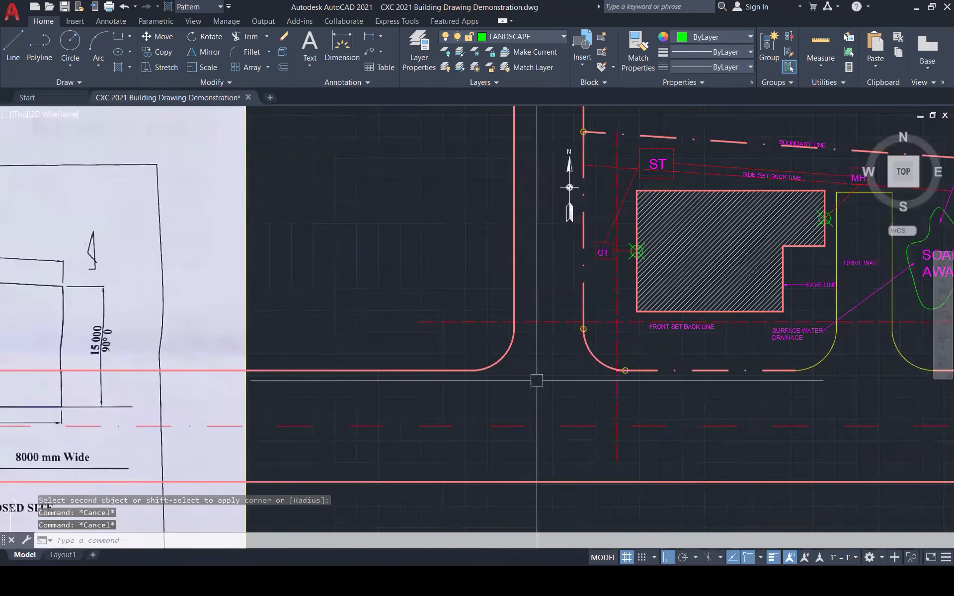
- Offset Richmond Street's west edge 2500 mm eastward to create the street's centreline
scroll(537, 380, down, 2)
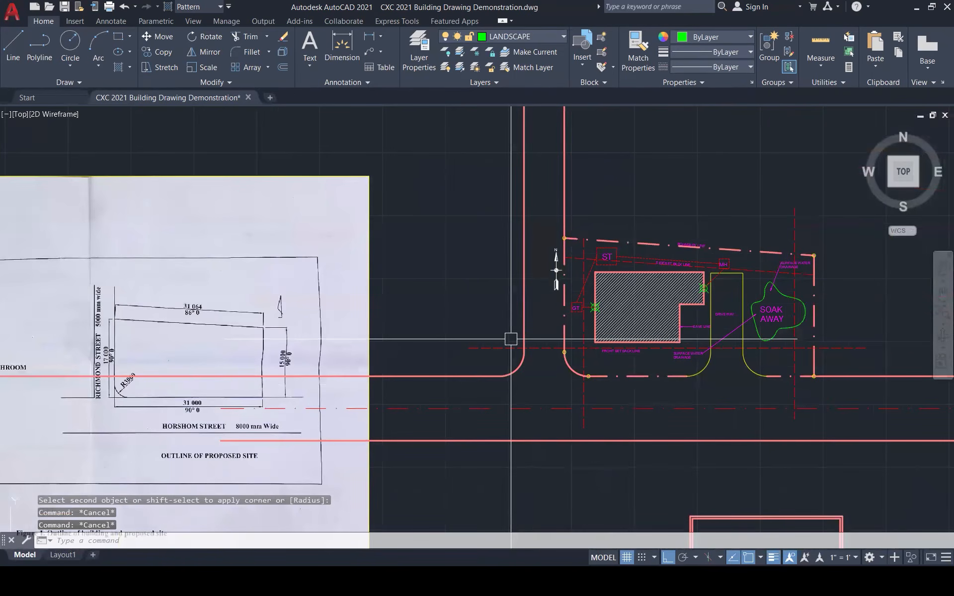
scroll(543, 406, up, 2)
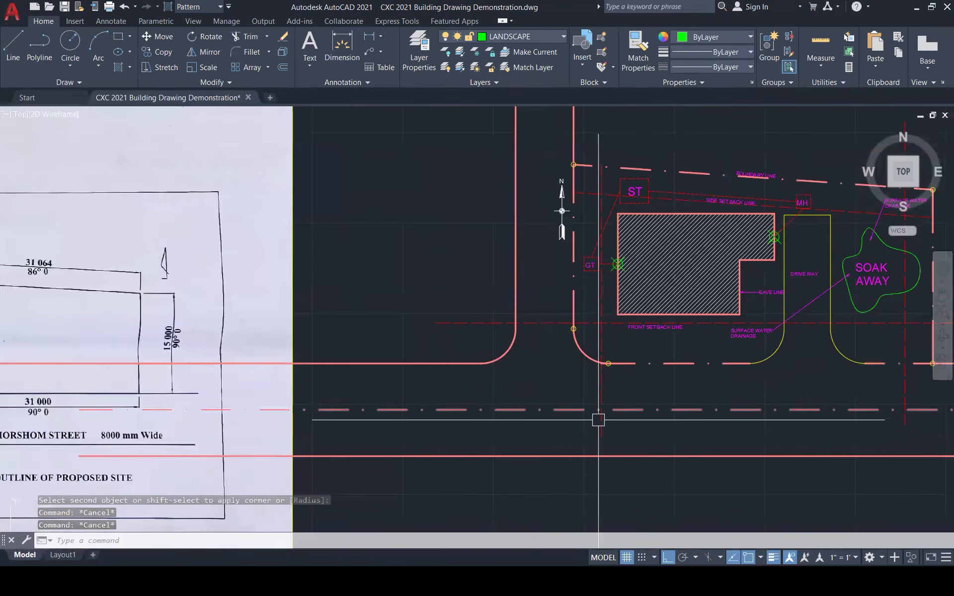
text(o)
key(Return)
text(2500)
key(Return)
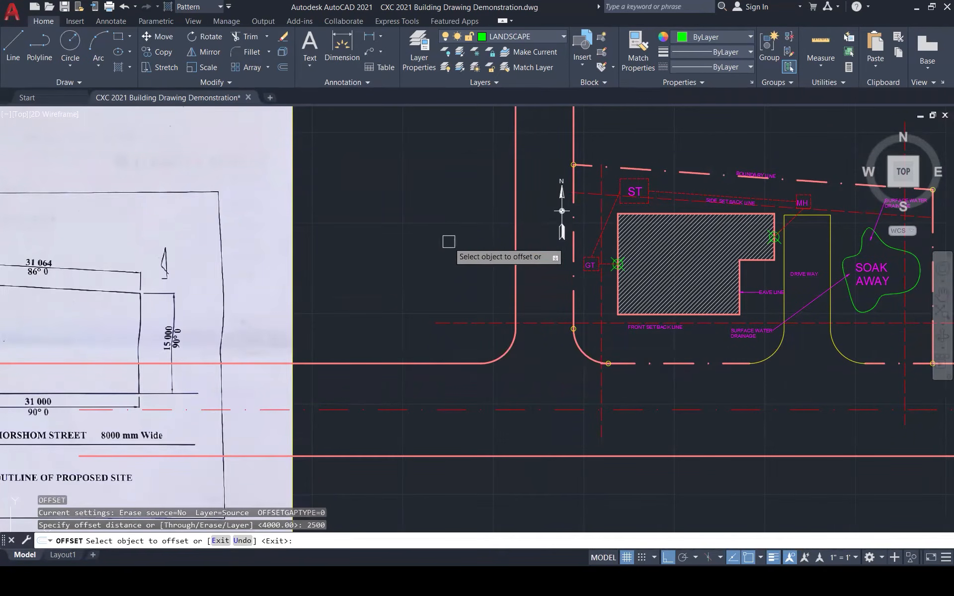
click(511, 177)
click(546, 279)
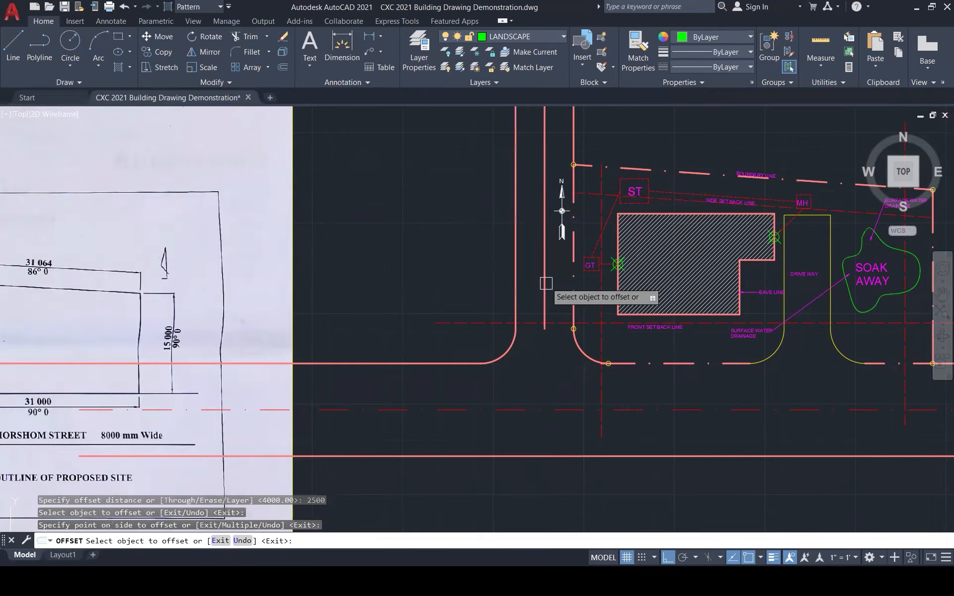
key(Escape)
key(Escape)
key(Escape)
key(Escape)
- Match Horshom Street's dash-dot centreline properties onto Richmond Street's new centreline
text(MA)
key(Return)
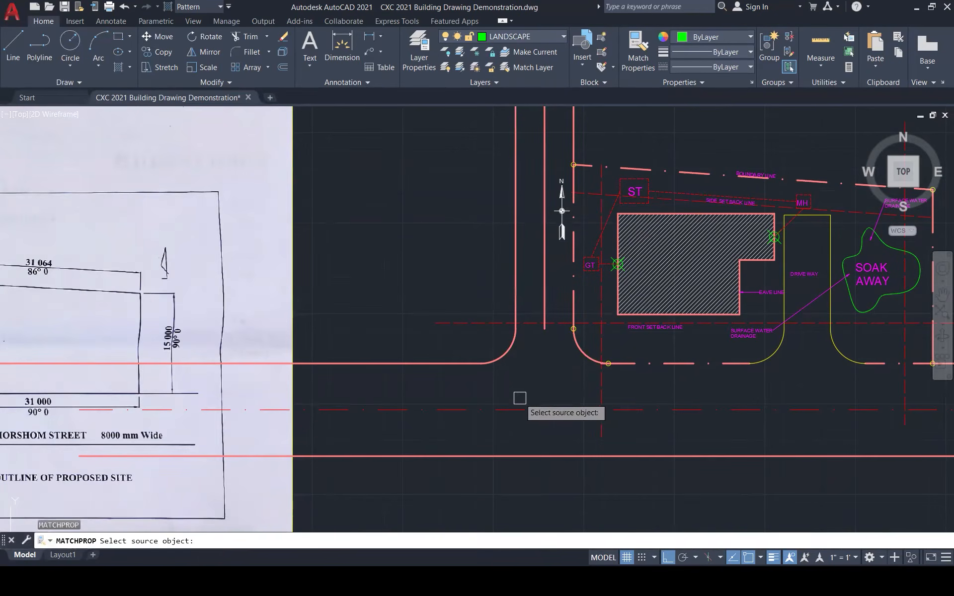
click(521, 409)
key(Escape)
key(Escape)
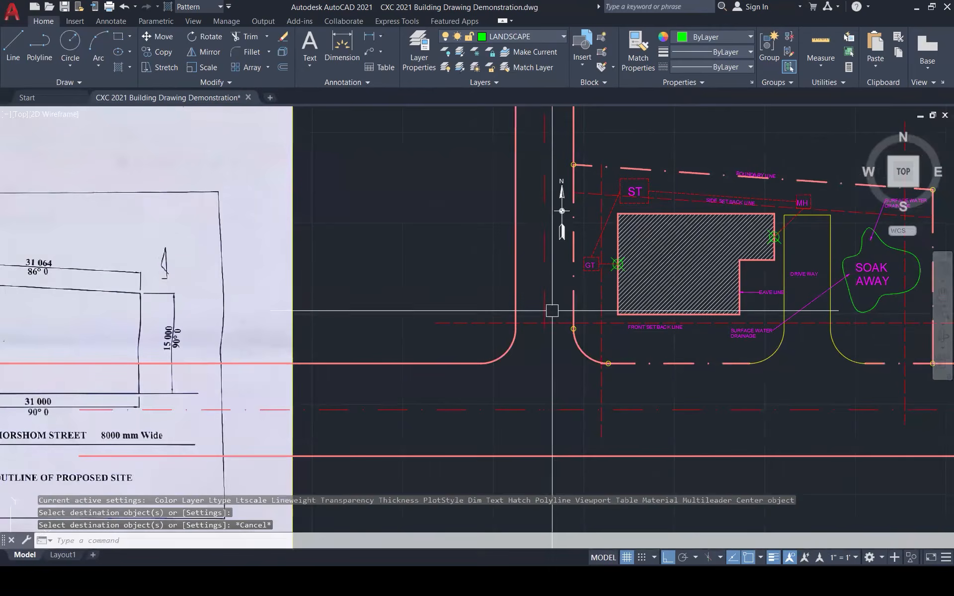
- Stretch the lower end of Richmond Street's centreline down to meet Horshom Street's centreline
scroll(549, 308, down, 5)
scroll(560, 314, up, 6)
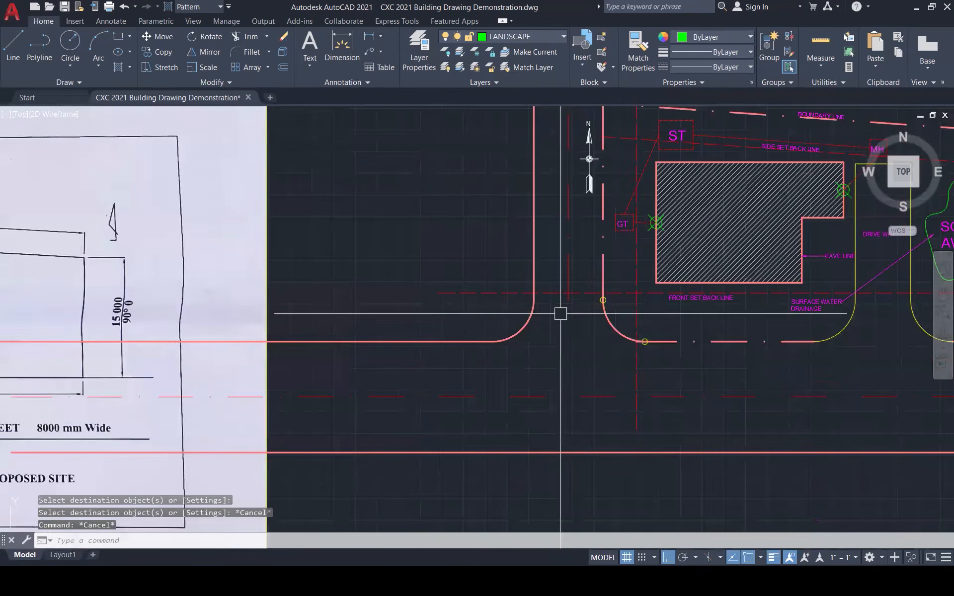
click(568, 305)
click(569, 299)
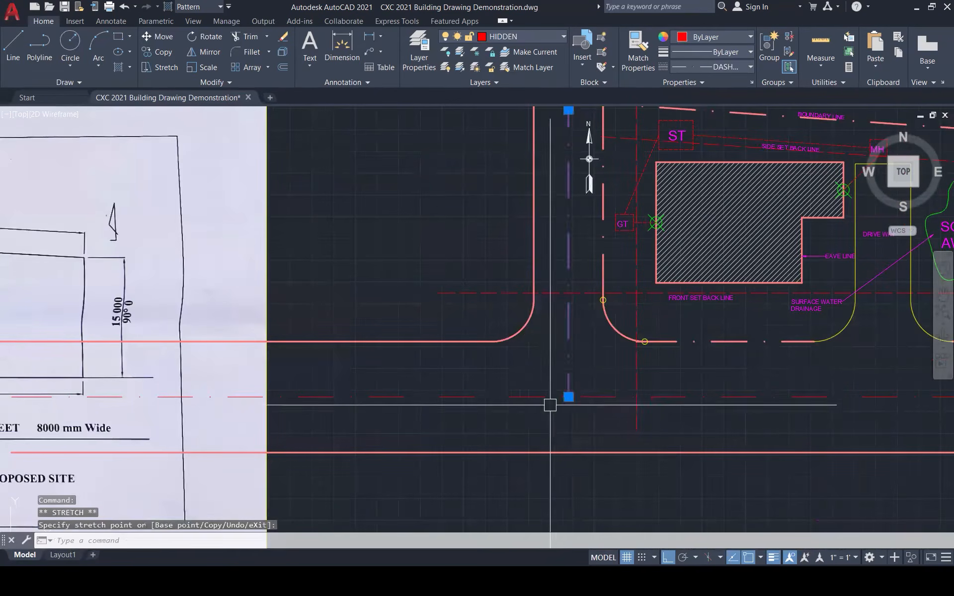
key(Escape)
key(Escape)
scroll(516, 434, down, 4)
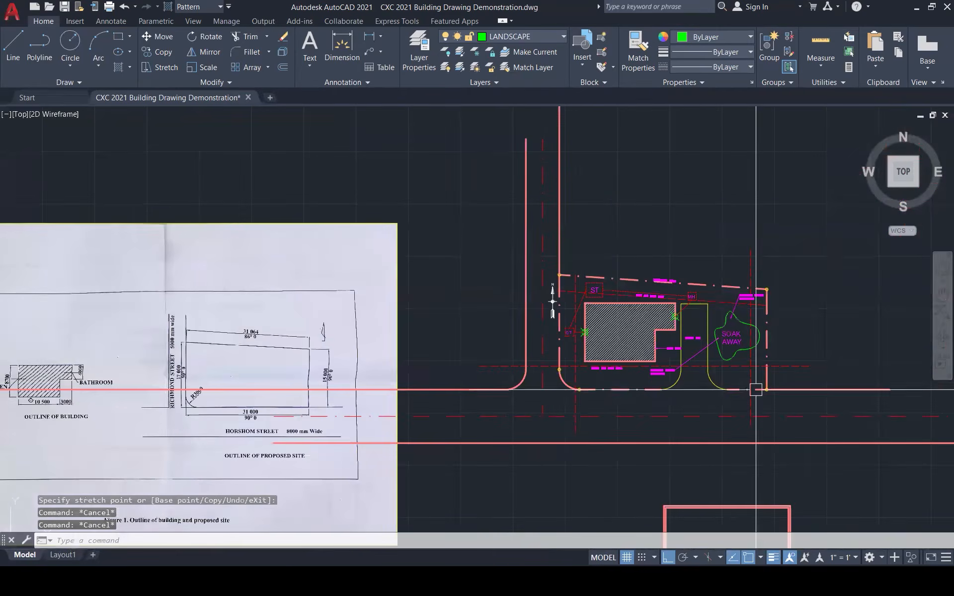
- Trim the dashed setback lines where they run past the site boundary
scroll(792, 279, up, 3)
text(tr)
key(Return)
drag(785, 272, 646, 239)
drag(516, 454, 465, 459)
drag(796, 449, 695, 457)
drag(819, 415, 765, 397)
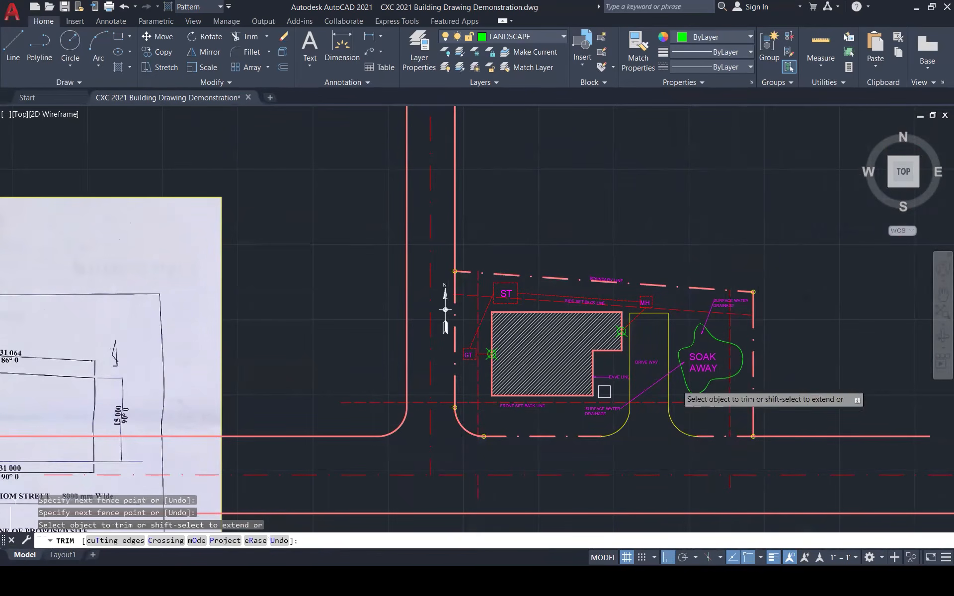
click(442, 402)
key(Escape)
- Erase the three leftover setback line pieces lying in the streets west and south of the site
click(373, 402)
click(478, 493)
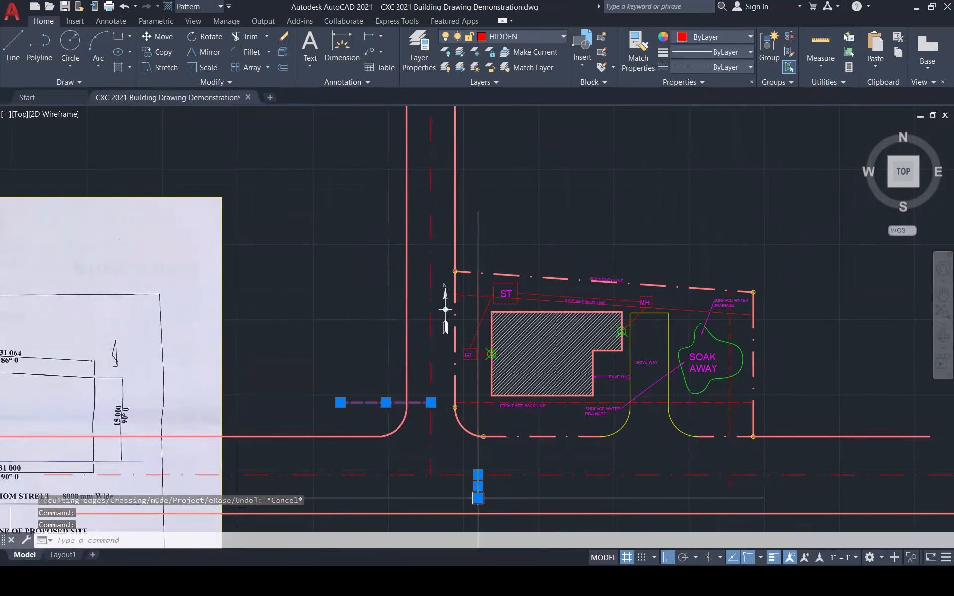
click(731, 483)
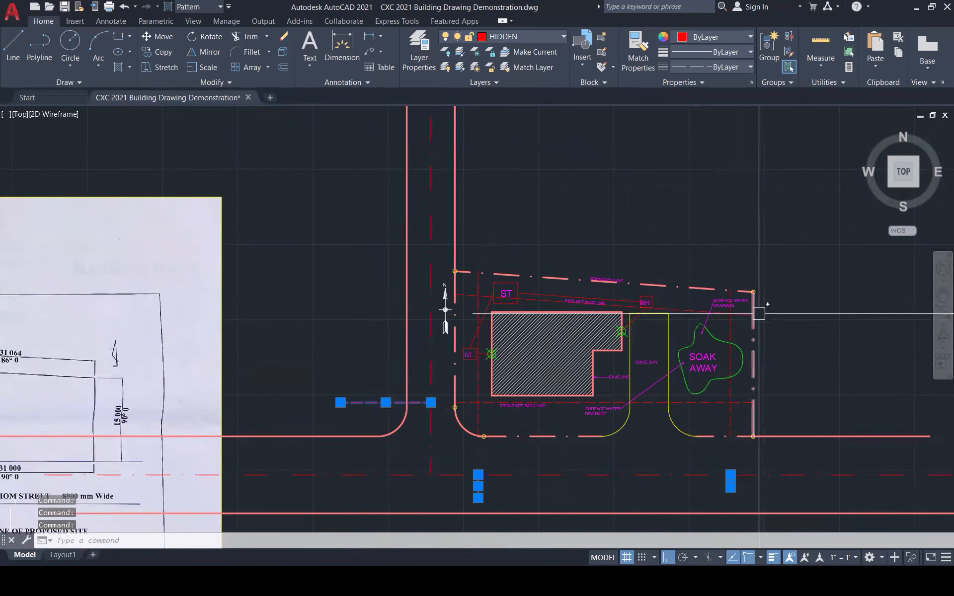
key(Delete)
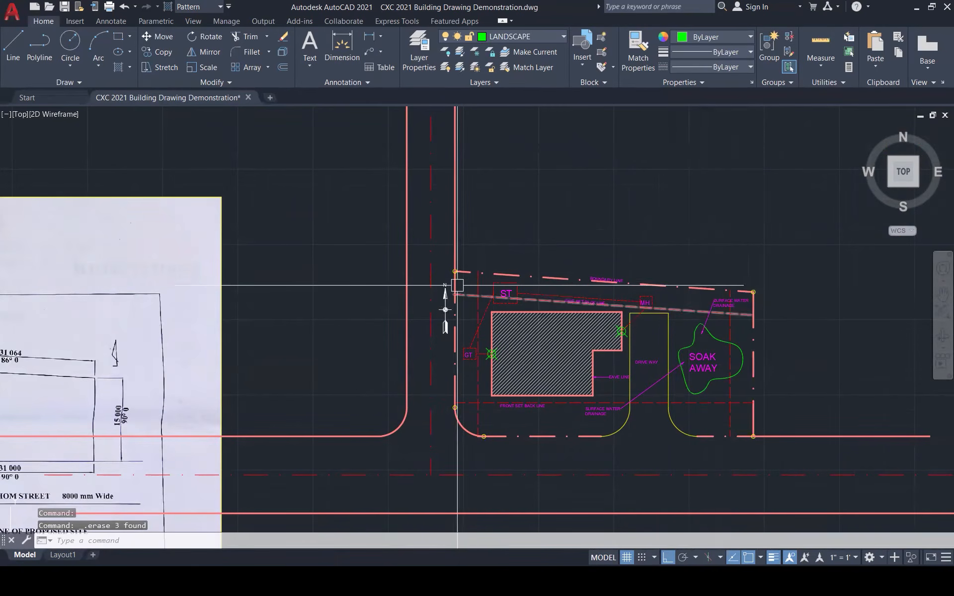
- Move the north arrow from the site's west boundary to just outside its east boundary
scroll(437, 309, up, 4)
click(409, 314)
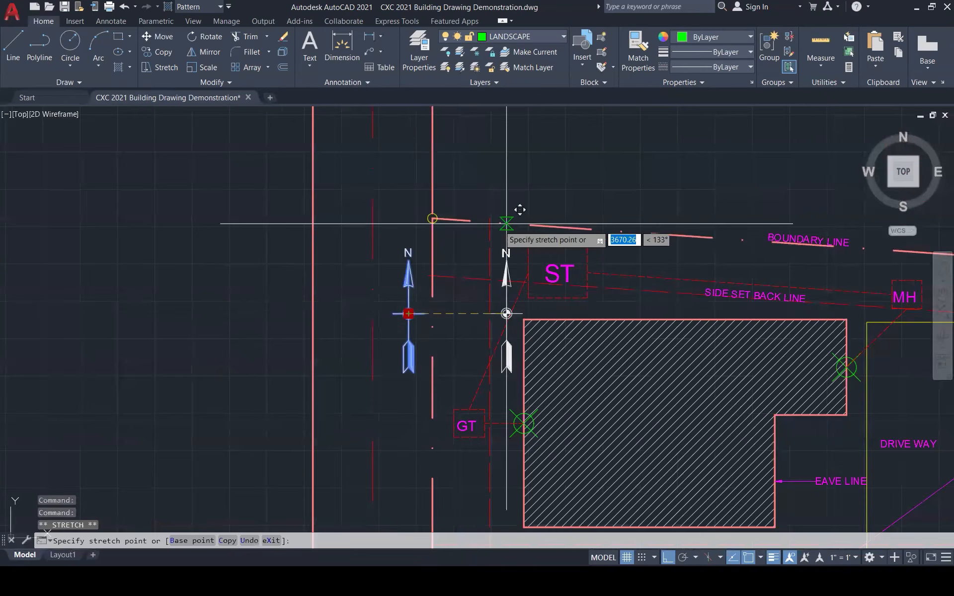
scroll(632, 271, down, 7)
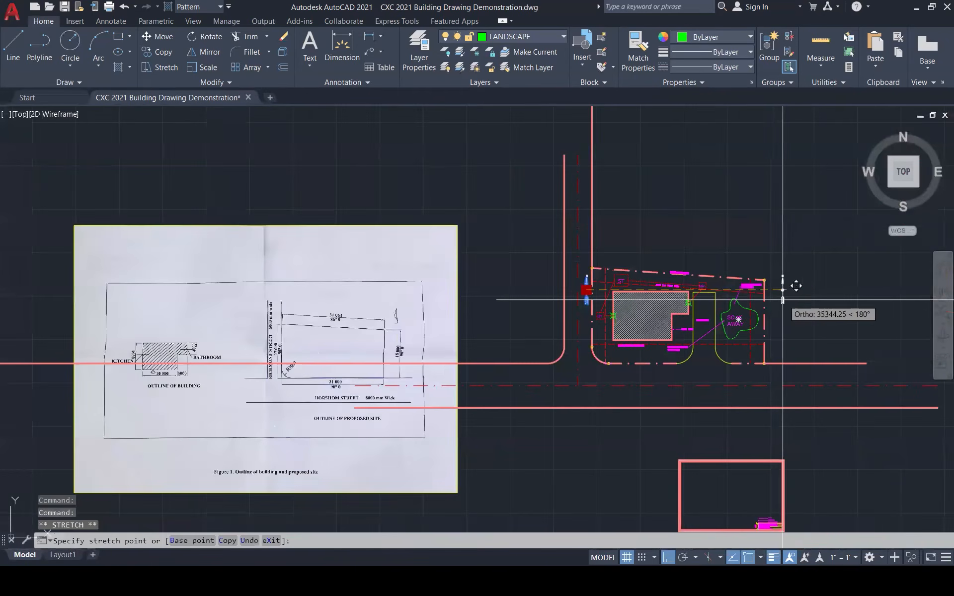
click(780, 293)
key(Escape)
key(Escape)
key(Escape)
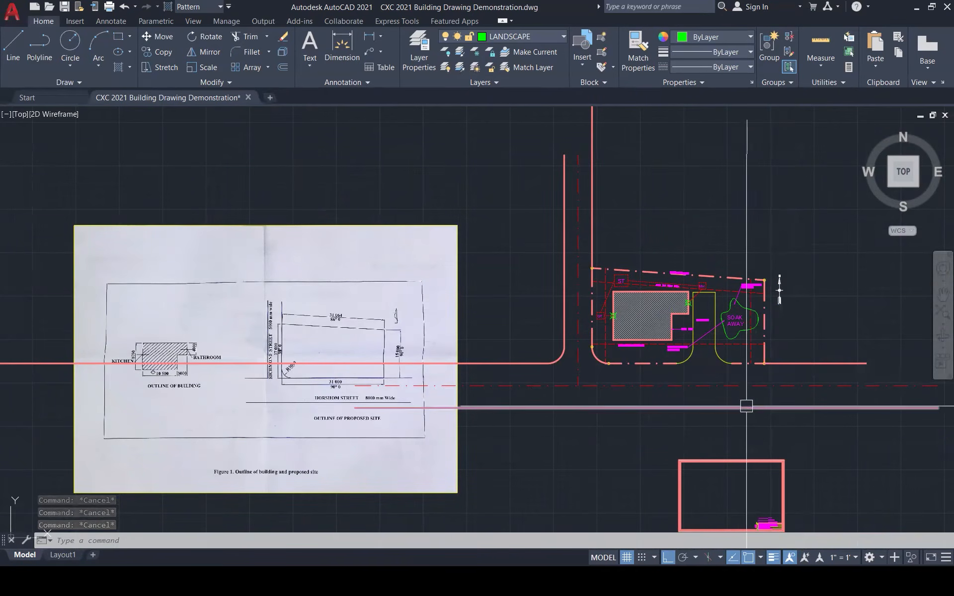
- Add multiline text reading HORSHOM STREET in the street south of the site, just above its centreline
scroll(716, 388, up, 3)
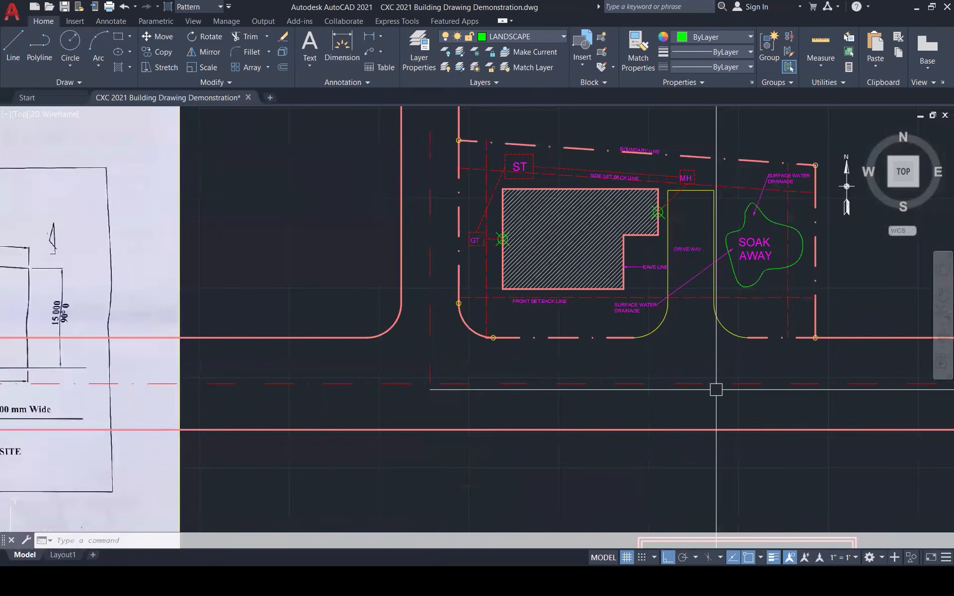
scroll(716, 390, down, 3)
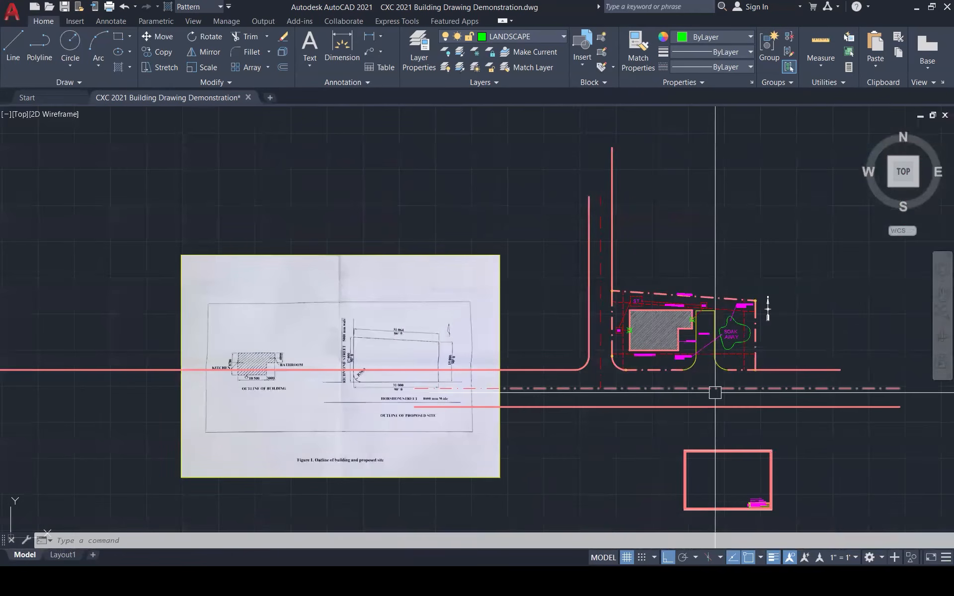
scroll(769, 507, up, 6)
scroll(765, 500, down, 6)
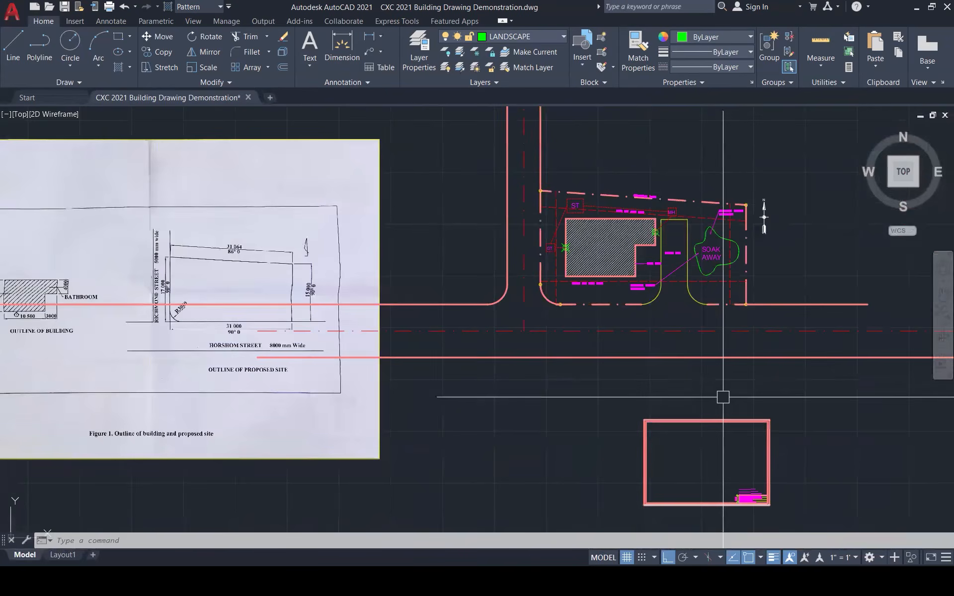
scroll(607, 324, up, 4)
scroll(607, 324, down, 3)
text(mtext)
key(Return)
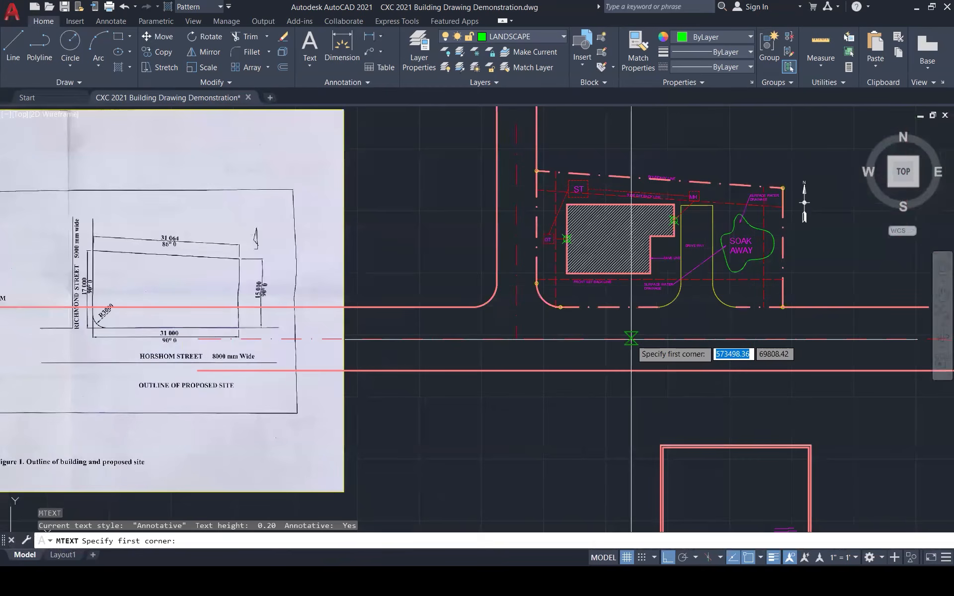
scroll(624, 338, up, 2)
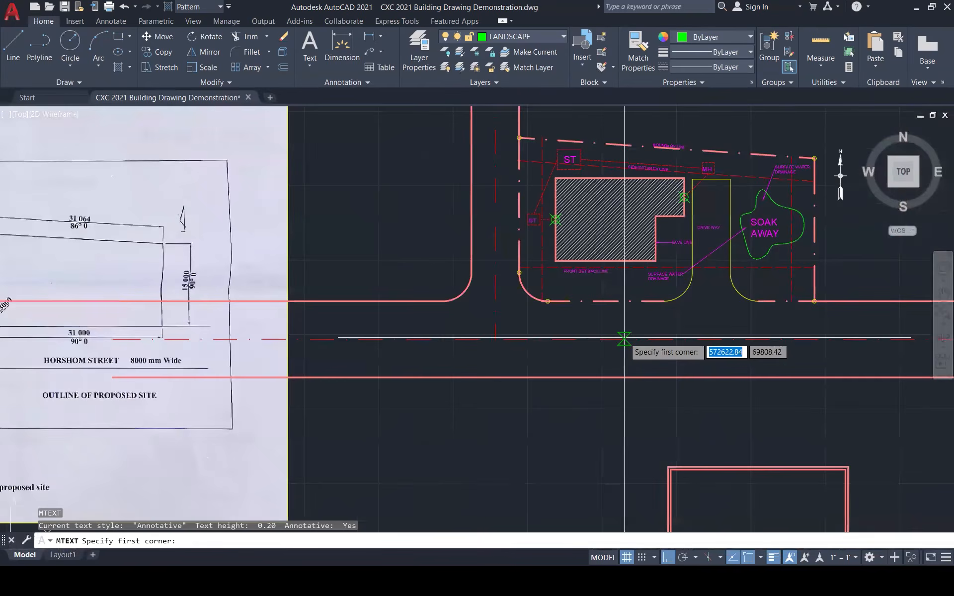
click(616, 322)
click(735, 337)
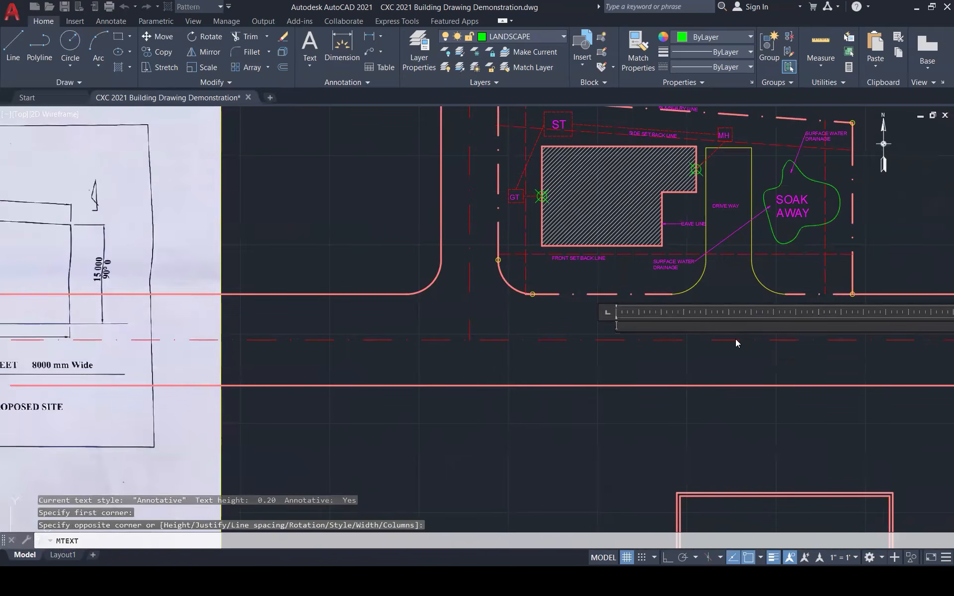
text(HOR)
scroll(758, 315, down, 2)
text(SHOM S)
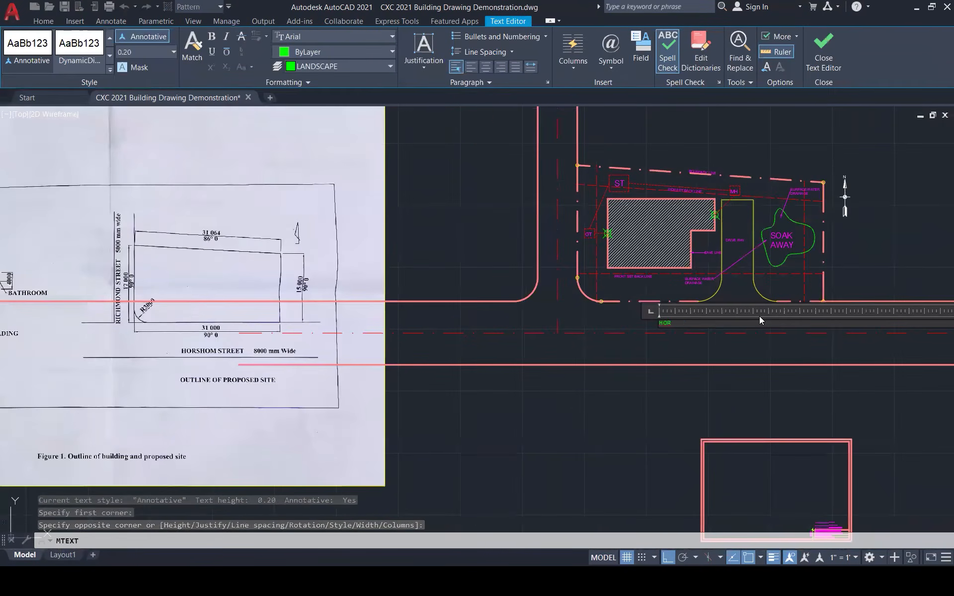
text(TREET A)
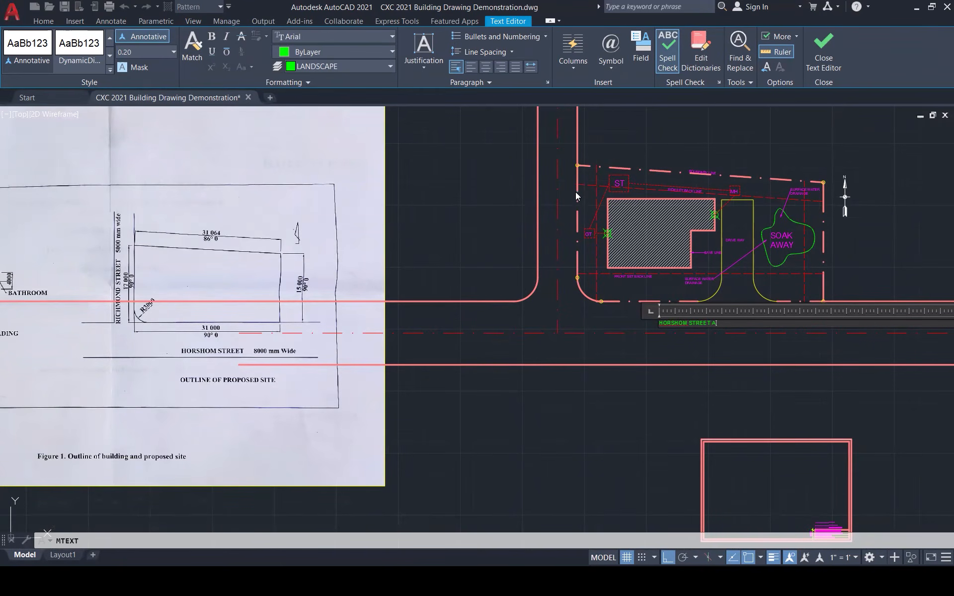
- Set the Horshom Street label's text height to 300 and finish editing the text
key(ctrl+a)
key(Return)
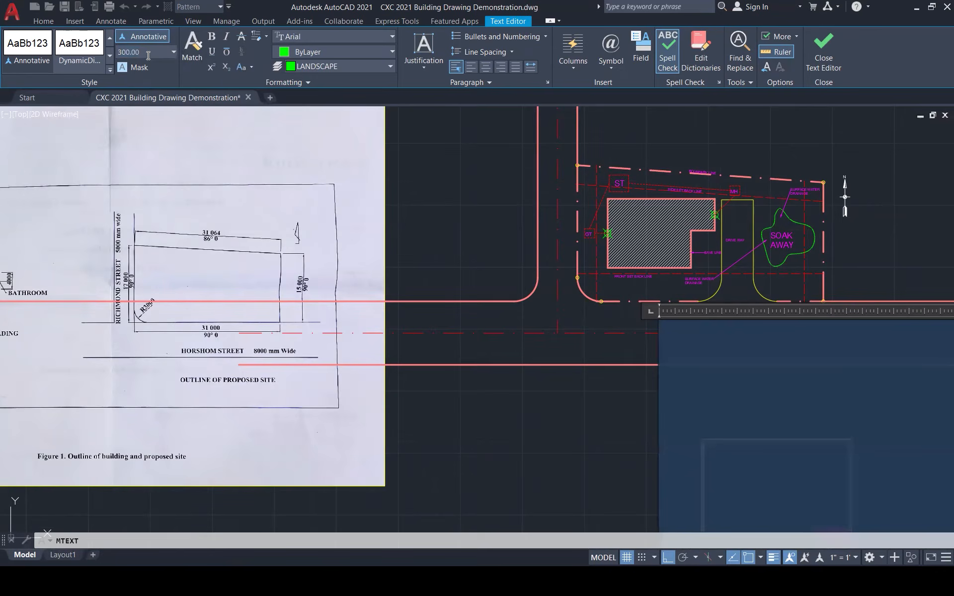
click(815, 47)
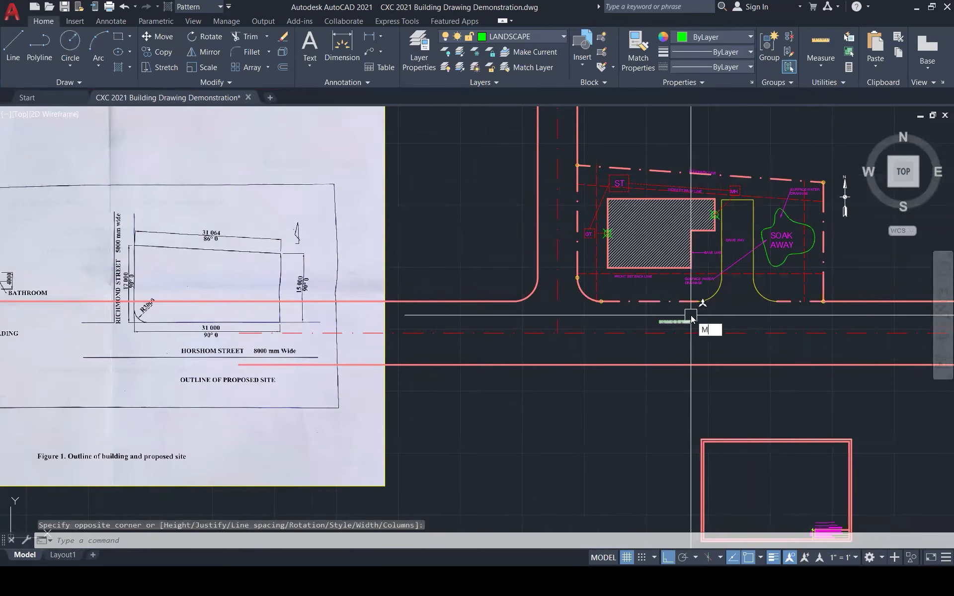
- Match the Horshom Street label's properties to the FRONT SET BACK LINE label
text(A)
key(Return)
click(633, 276)
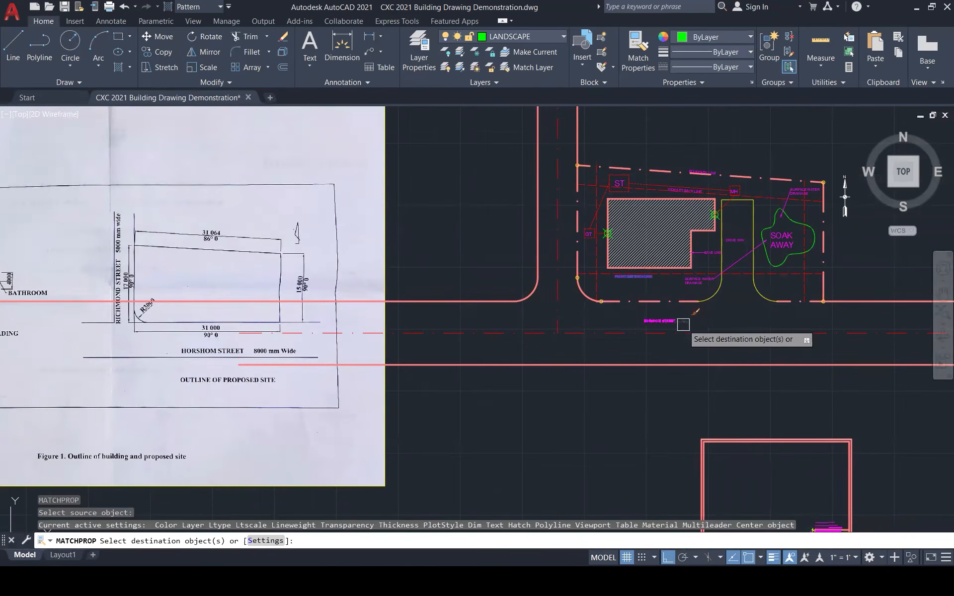
key(Escape)
scroll(661, 325, up, 1)
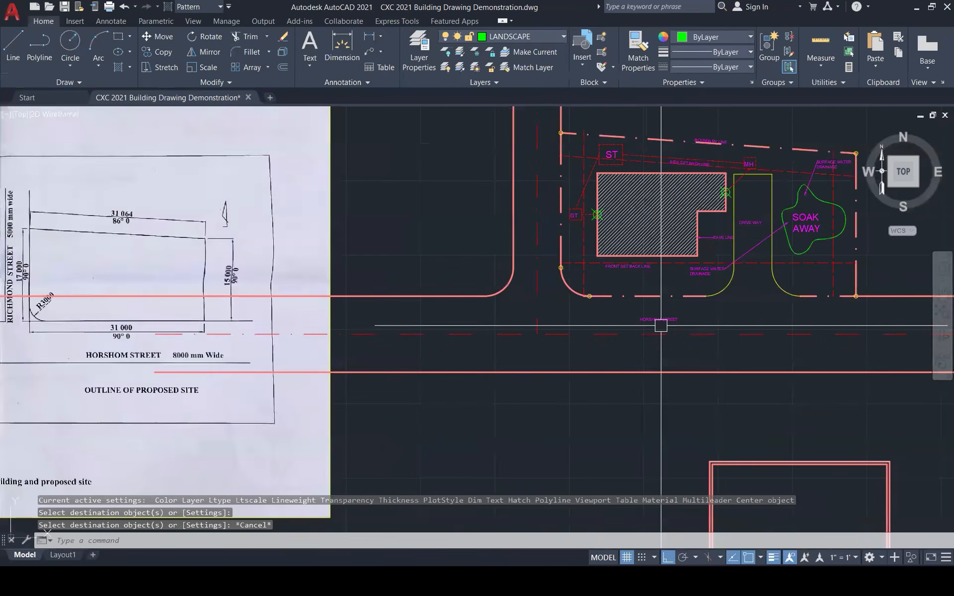
- Move the Horshom Street label slightly down, closer to the street's centreline
scroll(660, 326, up, 3)
click(658, 306)
click(658, 306)
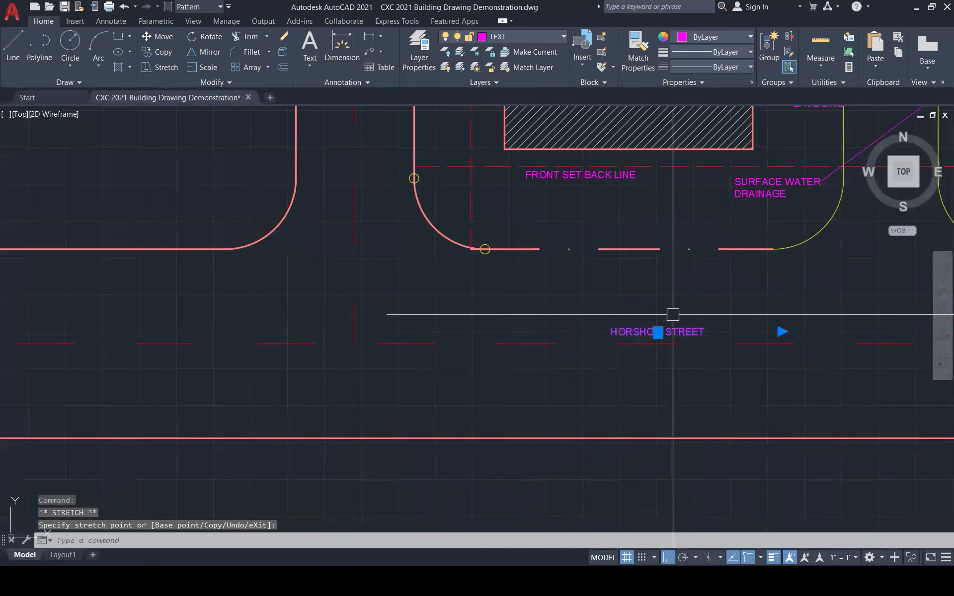
scroll(691, 320, down, 4)
key(Escape)
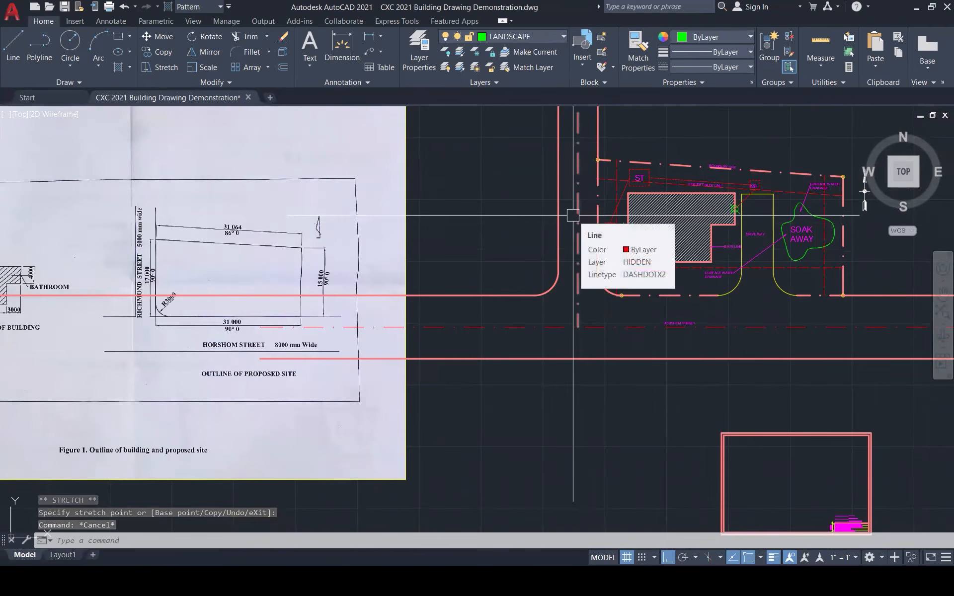
- Add multiline text reading RICHMOND STREET in the empty area west of Richmond Street
scroll(572, 215, up, 3)
text(mt)
key(Return)
click(345, 224)
click(481, 276)
text(RICHM)
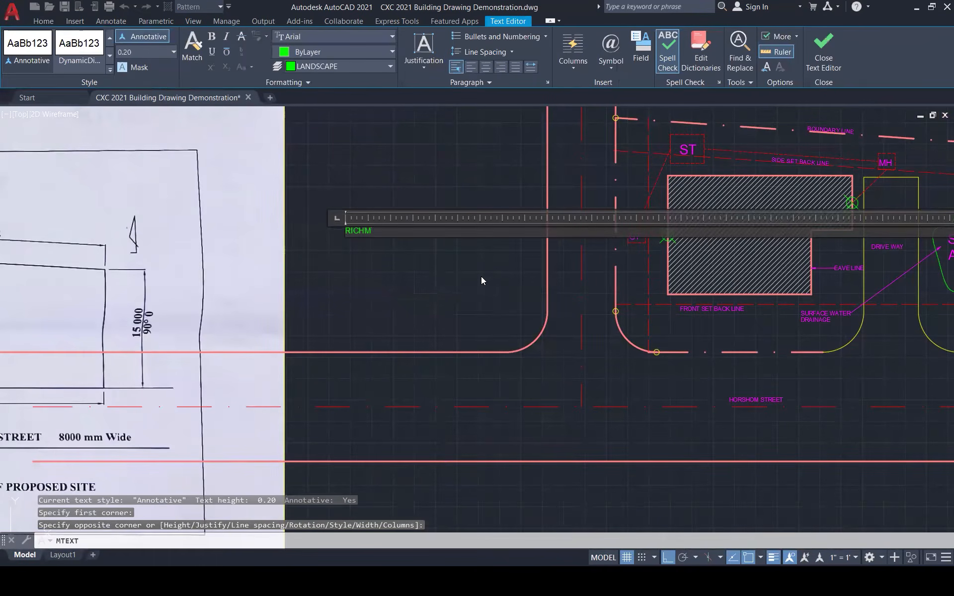
text(OND STREET)
- Set the Richmond Street label's text height to 300 and finish editing the text
key(ctrl+a)
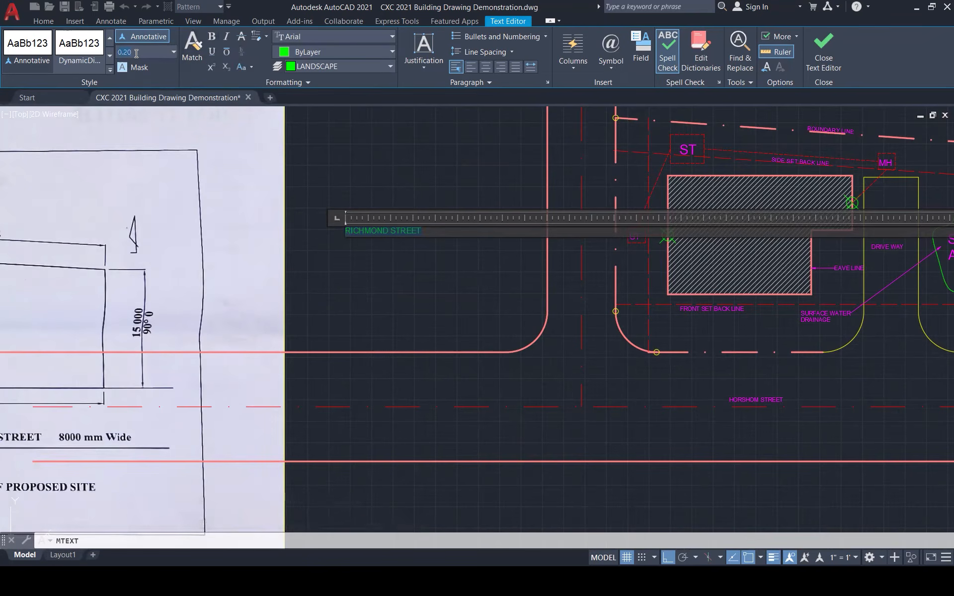
key(Return)
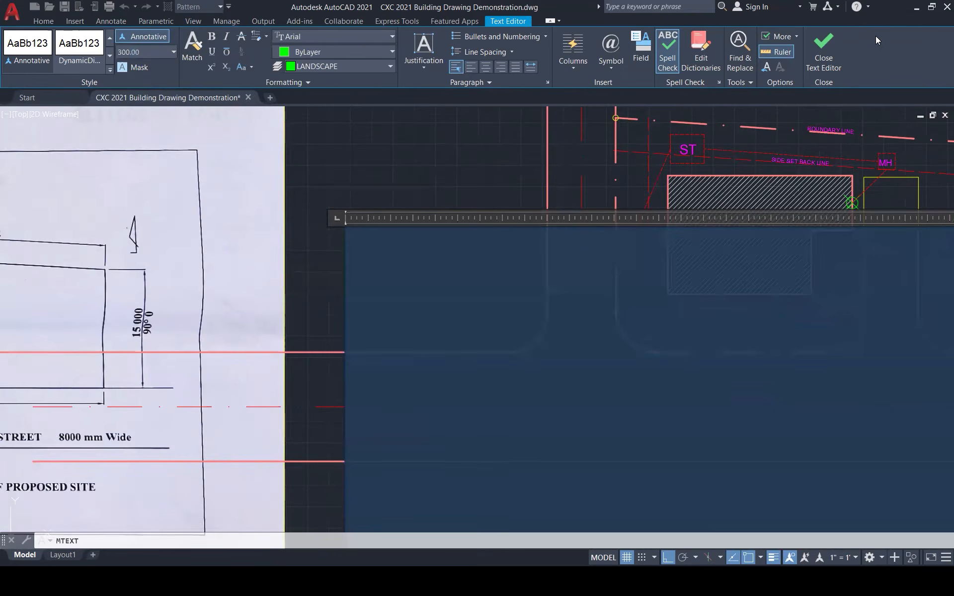
click(834, 53)
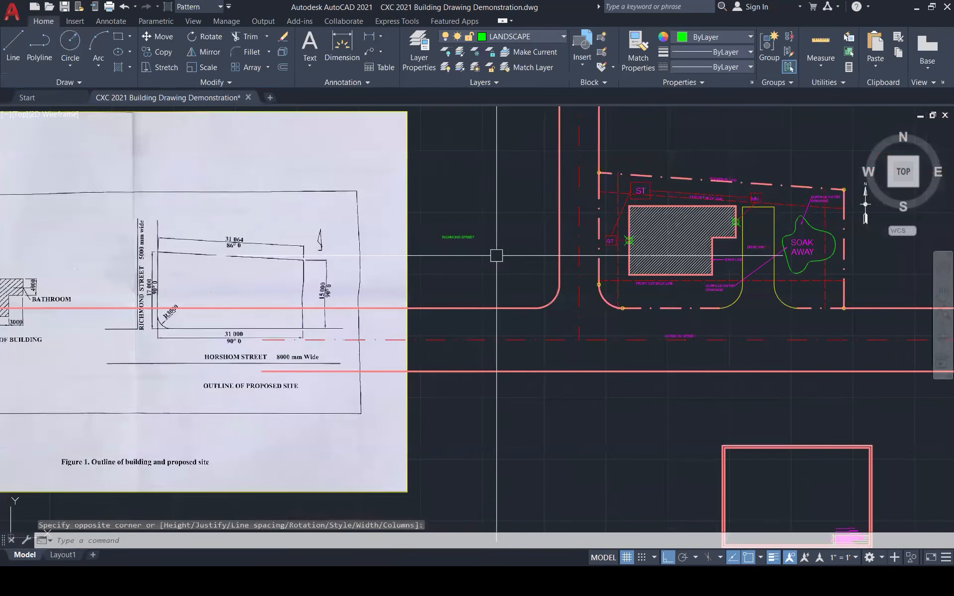
- Rotate the Richmond Street label to vertical so that it reads upwards along the street
click(442, 236)
text(RO)
key(Return)
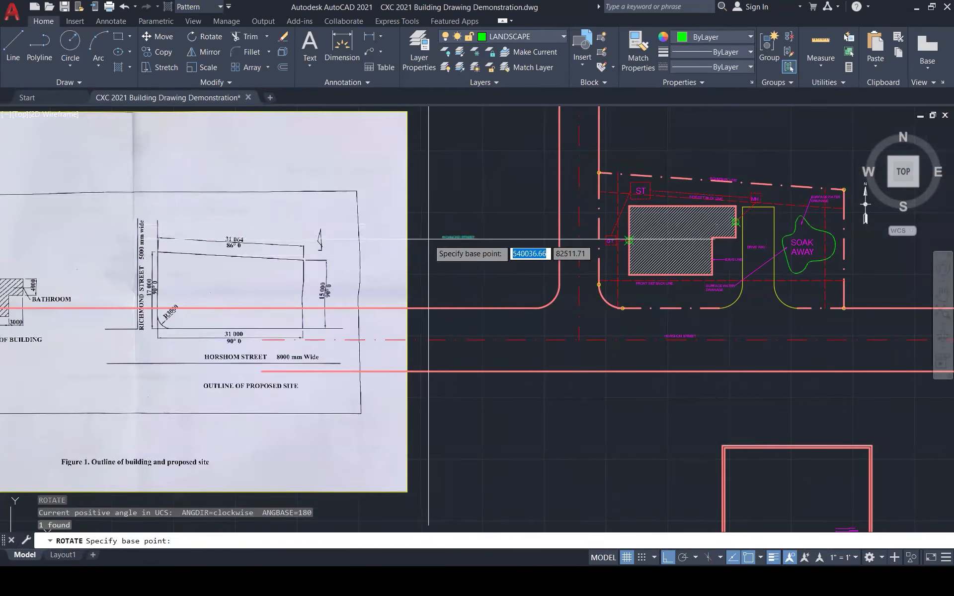
click(439, 239)
scroll(454, 203, up, 5)
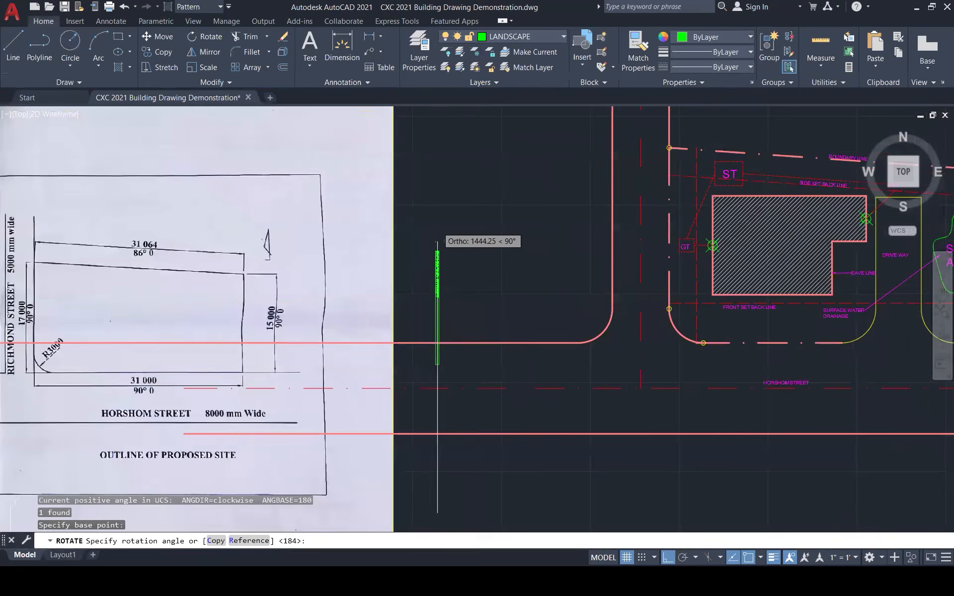
click(496, 418)
scroll(522, 370, down, 5)
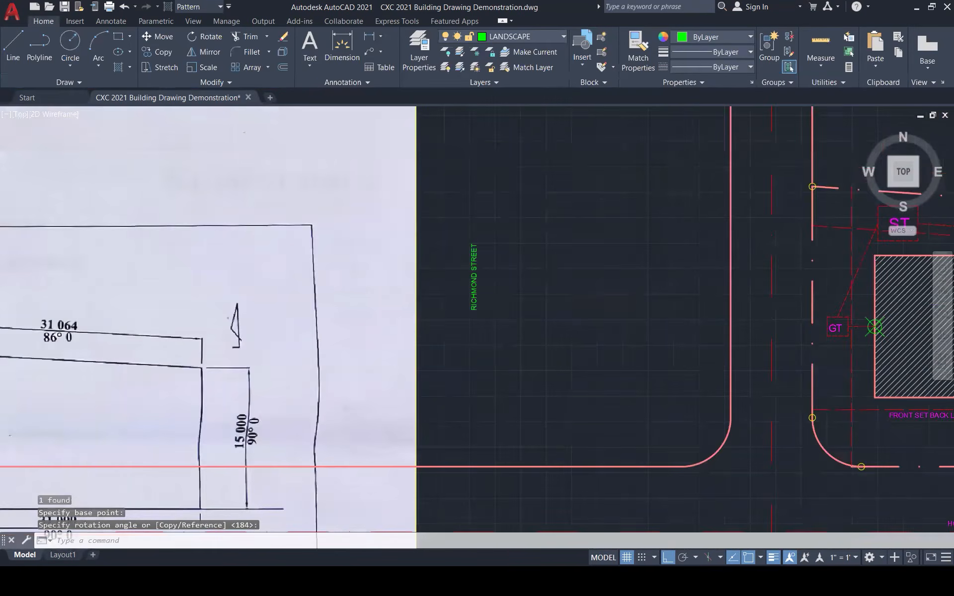
key(Escape)
- Move the vertical Richmond Street label into the street, just east of its centreline
click(486, 289)
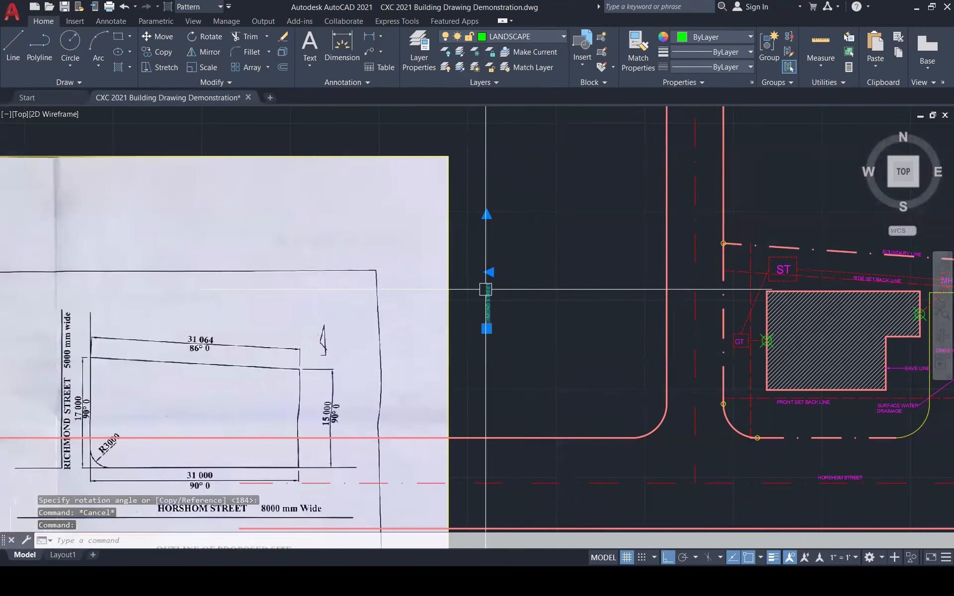
text(m)
key(Return)
click(491, 298)
scroll(622, 353, up, 2)
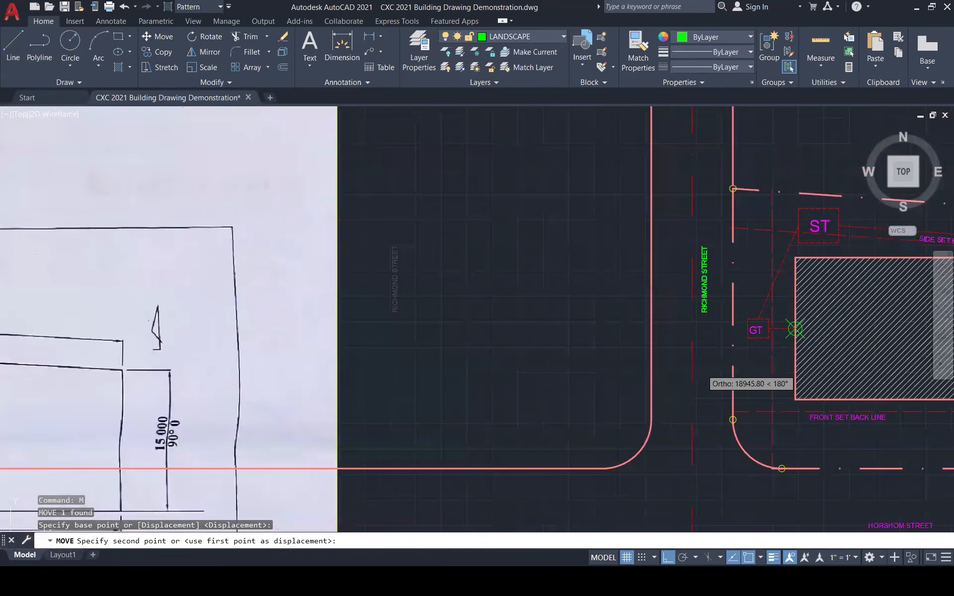
scroll(700, 370, up, 2)
key(Escape)
scroll(681, 333, down, 5)
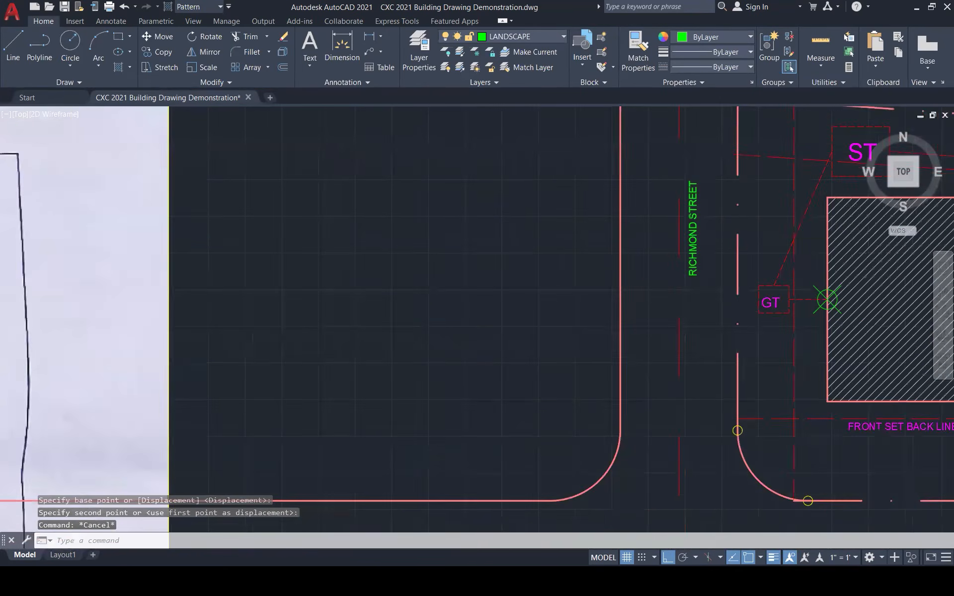
- Put the Richmond Street label on the TEXT layer
key(Return)
key(Escape)
click(667, 270)
click(503, 40)
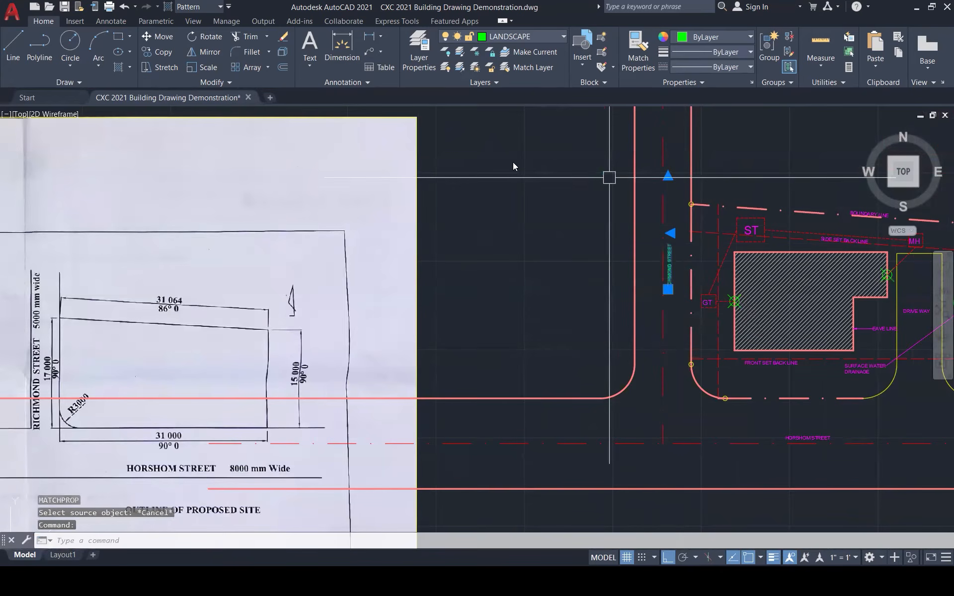
key(Escape)
scroll(505, 422, down, 4)
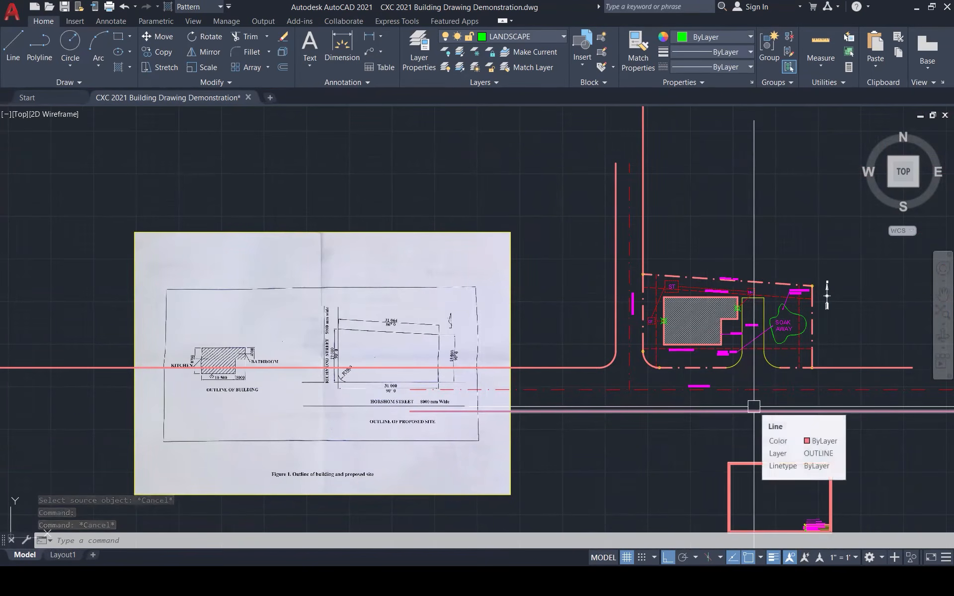
- Try to hatch the soakaway outline around its label at a hatch scale of 100
scroll(830, 402, up, 3)
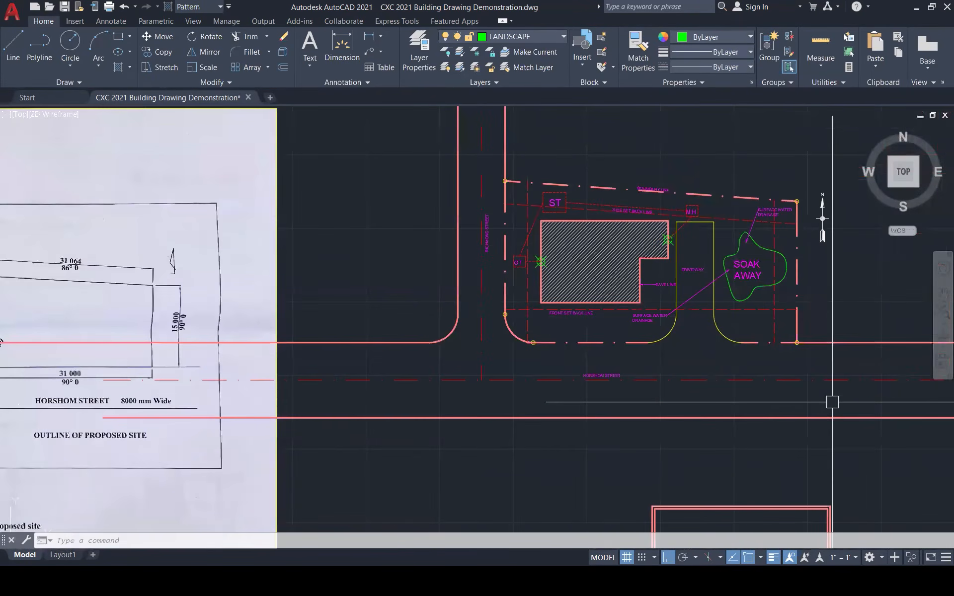
scroll(780, 243, up, 1)
scroll(780, 244, up, 2)
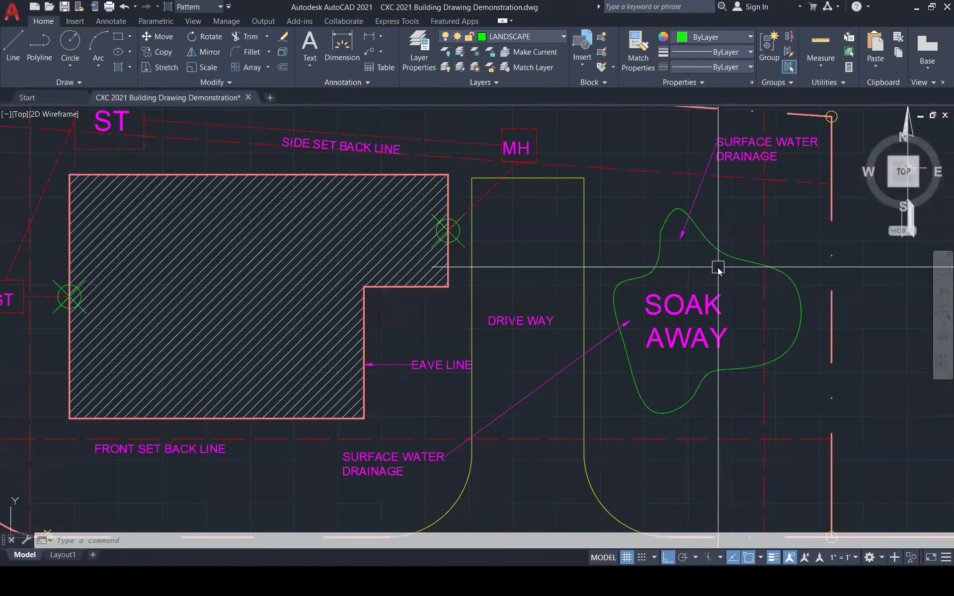
text(h)
key(Return)
click(718, 267)
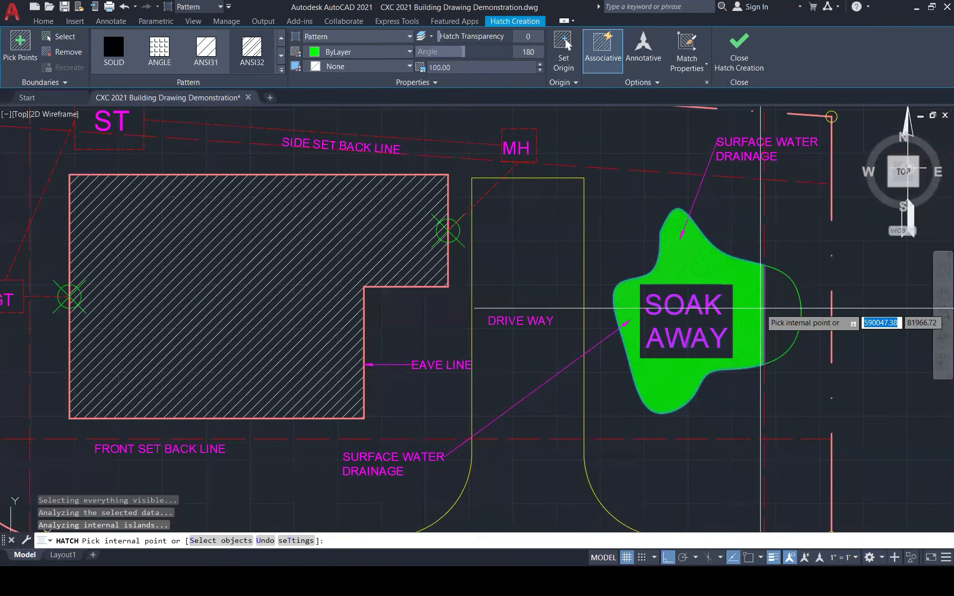
click(739, 47)
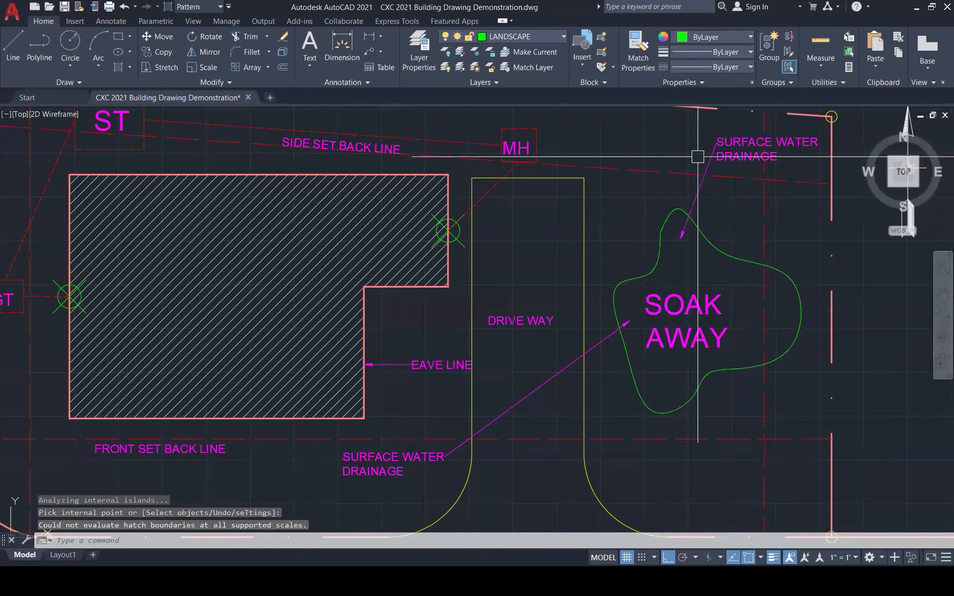
scroll(683, 323, down, 2)
key(Escape)
key(Escape)
scroll(713, 315, down, 2)
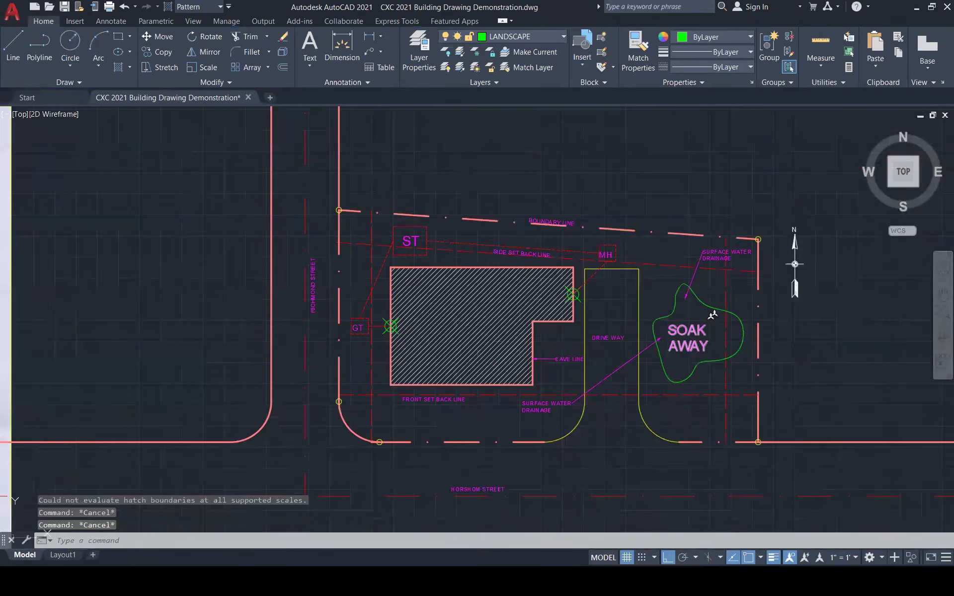
- Try to hatch both parts of the soakaway, on either side of the dashed setback line
text(h)
key(Return)
click(713, 317)
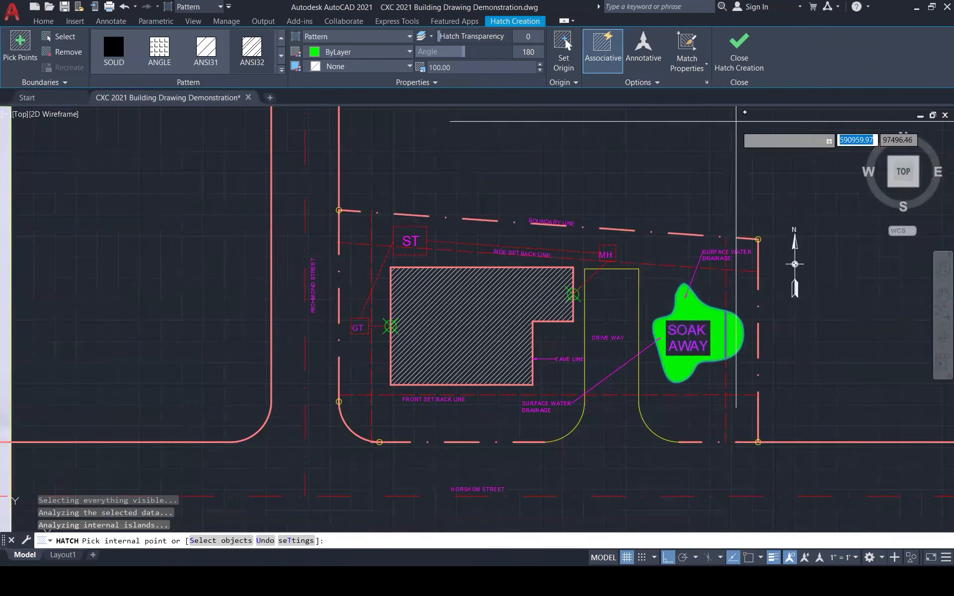
click(737, 49)
key(Escape)
key(Escape)
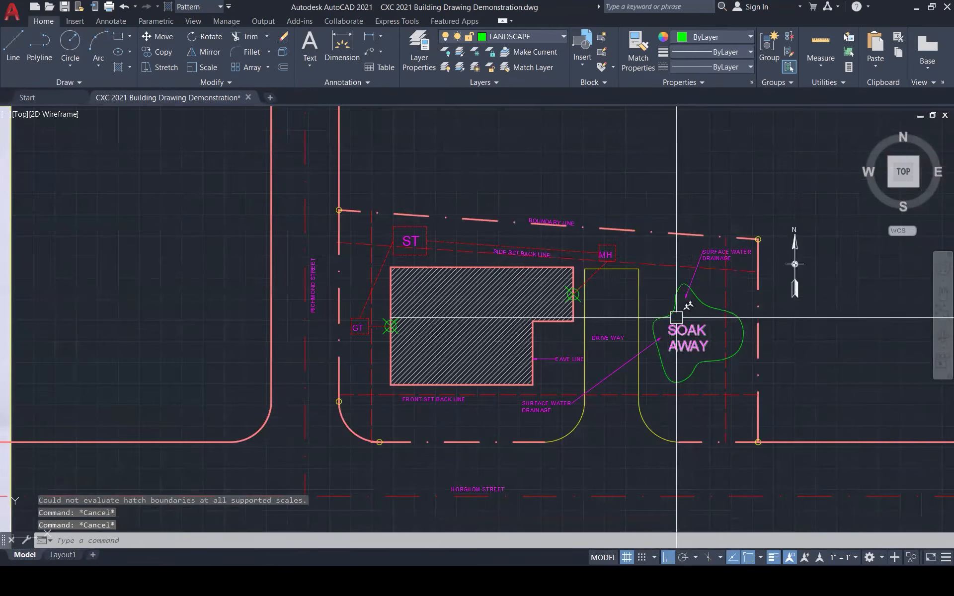
- Hatch only the part of the soakaway west of the dashed setback line, at scale 100
key(Return)
click(716, 318)
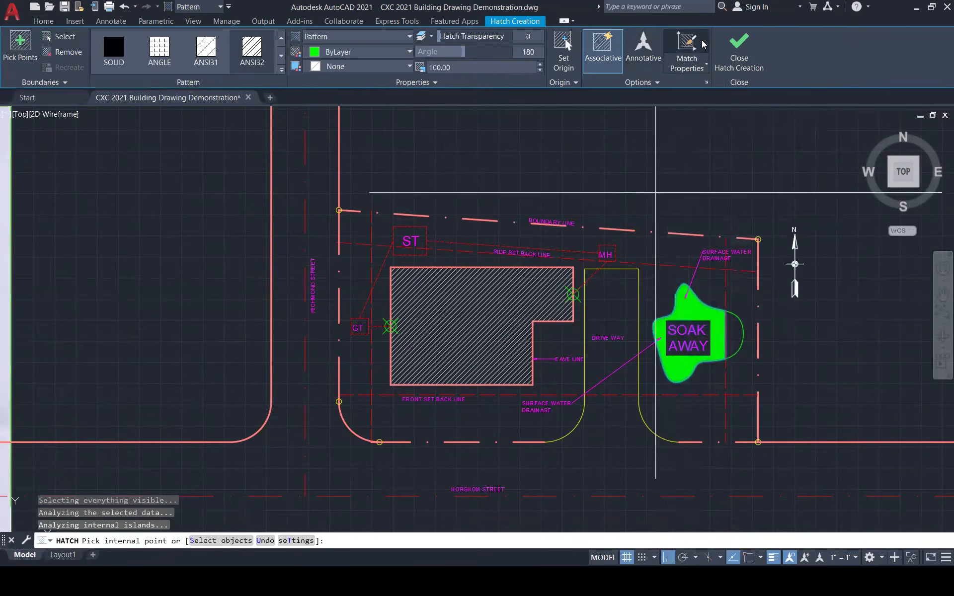
click(730, 55)
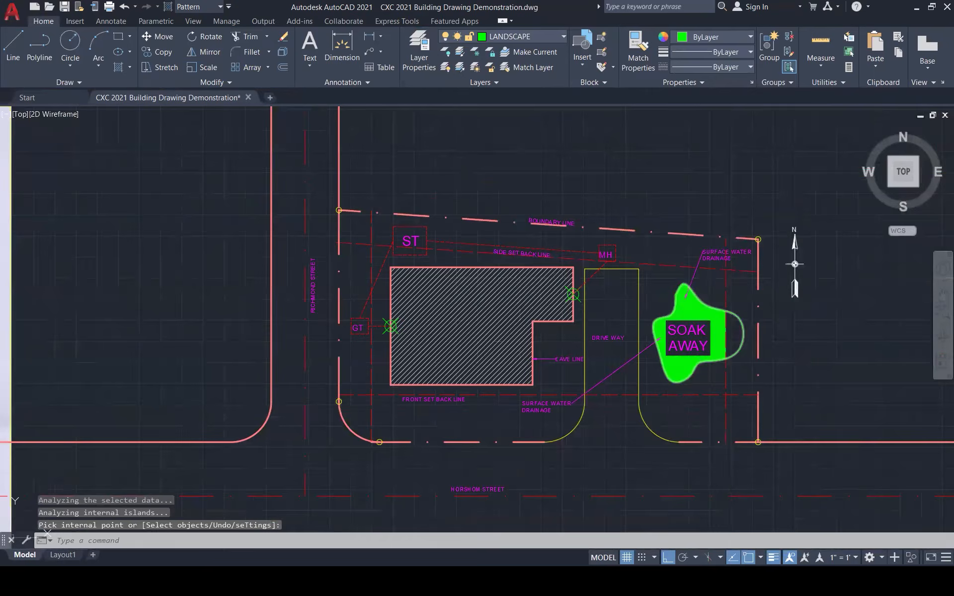
- Hatch the part of the soakaway east of the dashed setback line at scale 100
key(Return)
click(730, 329)
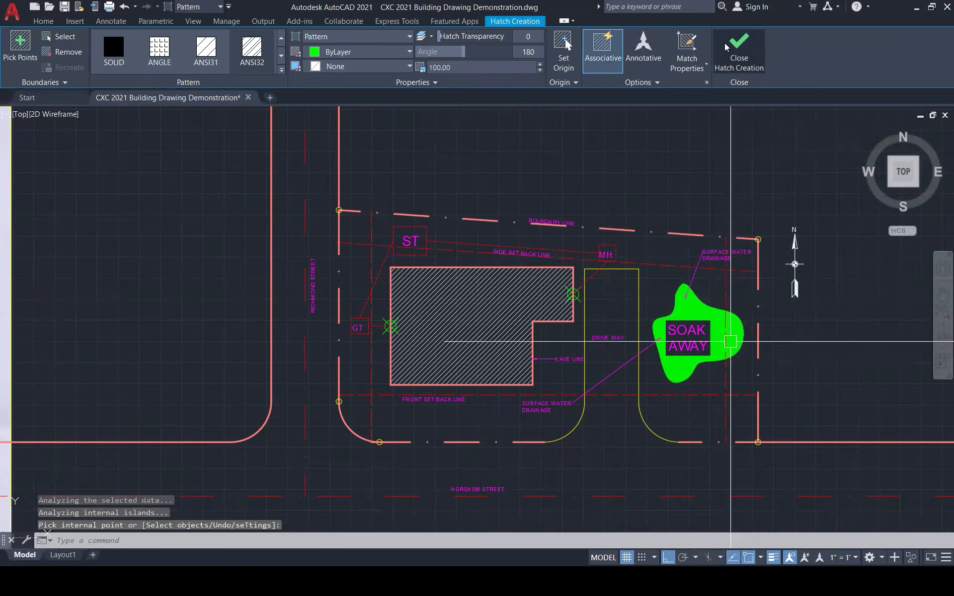
key(Return)
- Change the soakaway hatch west of the setback line to pattern ANSI36 at a scale of 3000
scroll(614, 329, up, 2)
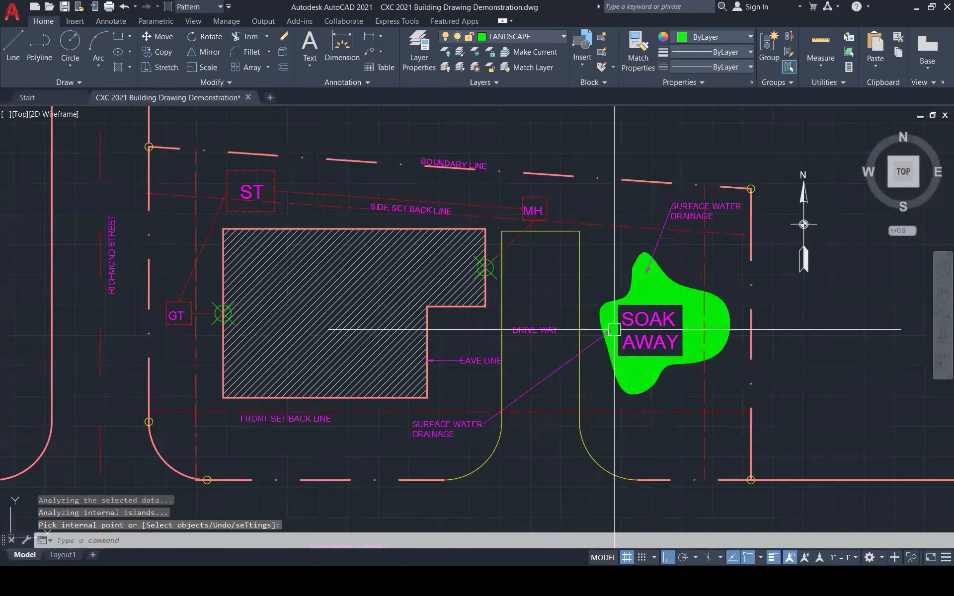
scroll(614, 330, up, 1)
click(614, 329)
click(282, 71)
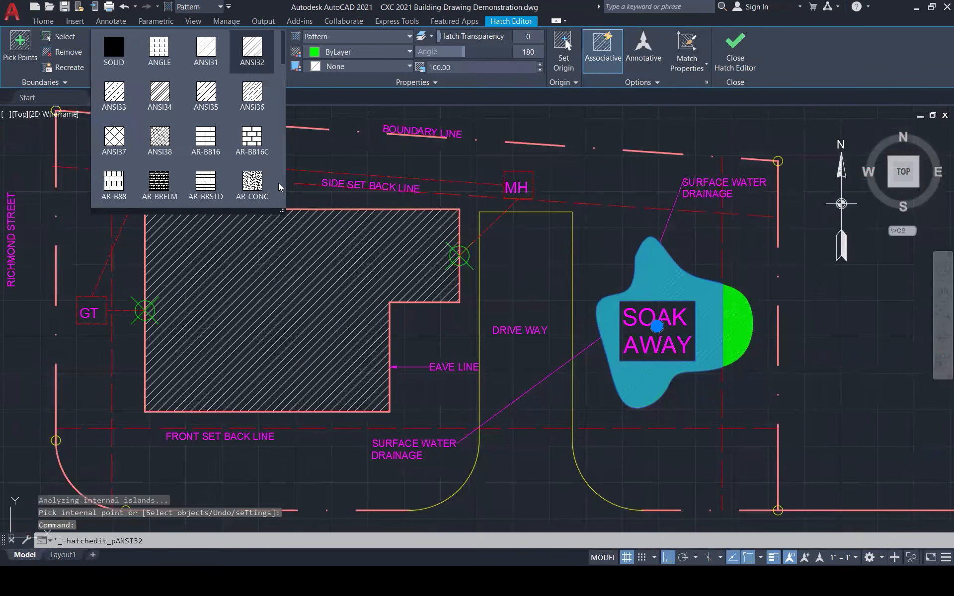
click(252, 99)
click(448, 68)
text(300)
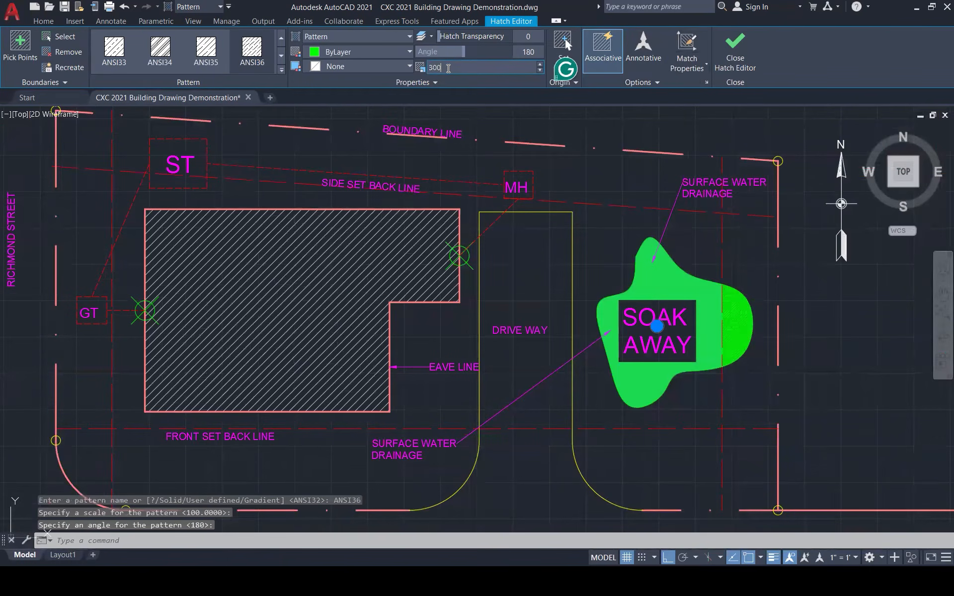
key(Return)
click(448, 68)
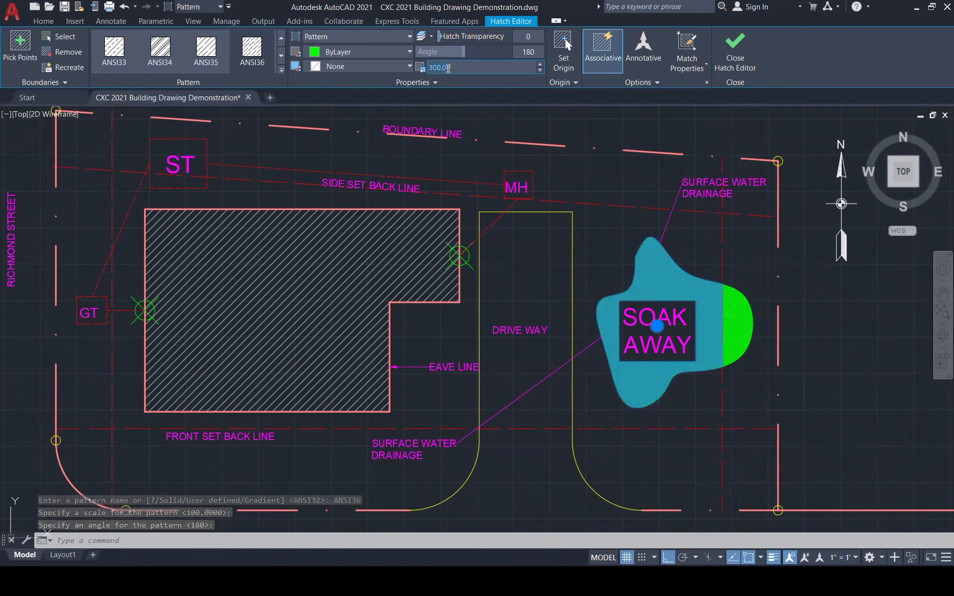
text(3000)
key(Return)
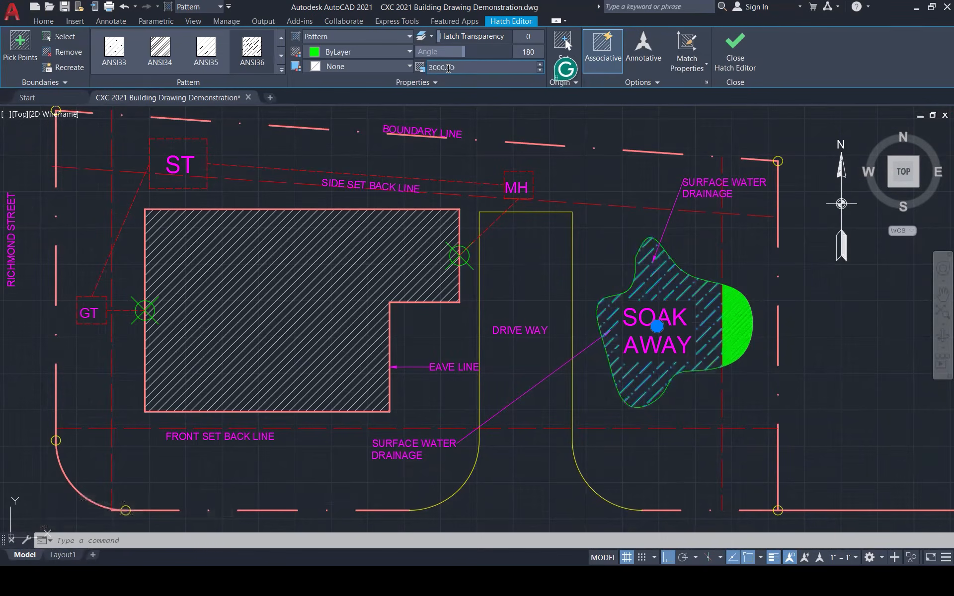
key(Escape)
- Match the properties of the western soakaway hatch onto the hatch east of the setback line
text(ma)
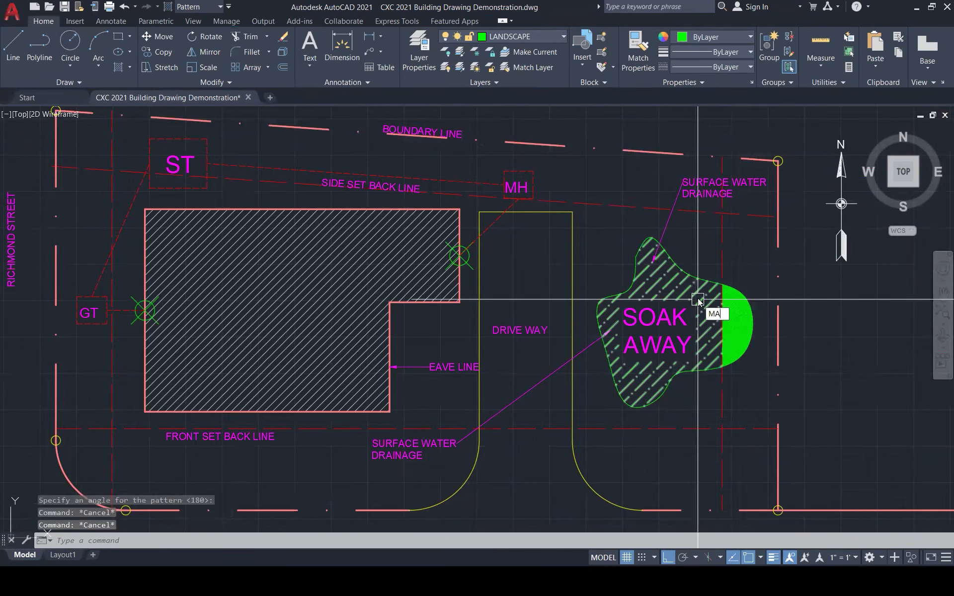
key(Return)
click(700, 297)
click(732, 315)
key(Escape)
key(Escape)
scroll(785, 381, down, 2)
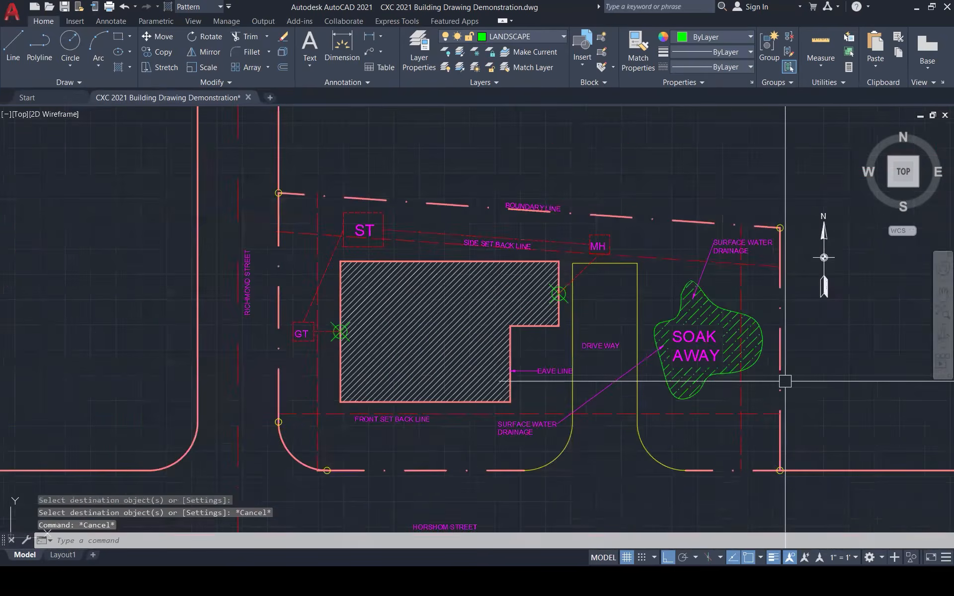
key(Escape)
key(Escape)
- Switch to the exam paper image CXC Pass Paper 2021 (2).jpg in Photos and snap it beside the drawing window
scroll(785, 381, down, 5)
scroll(845, 348, down, 1)
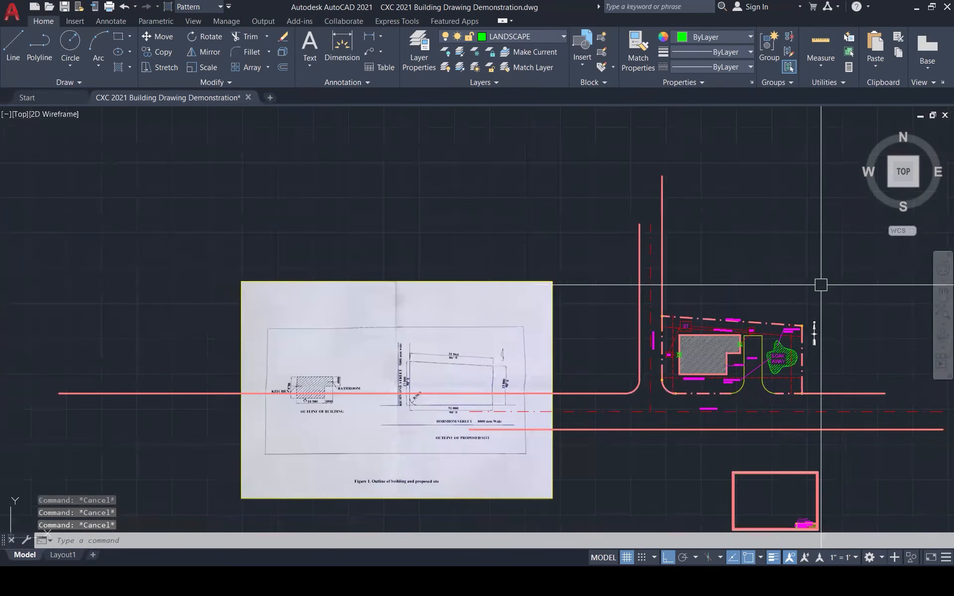
scroll(696, 198, down, 2)
scroll(815, 348, up, 2)
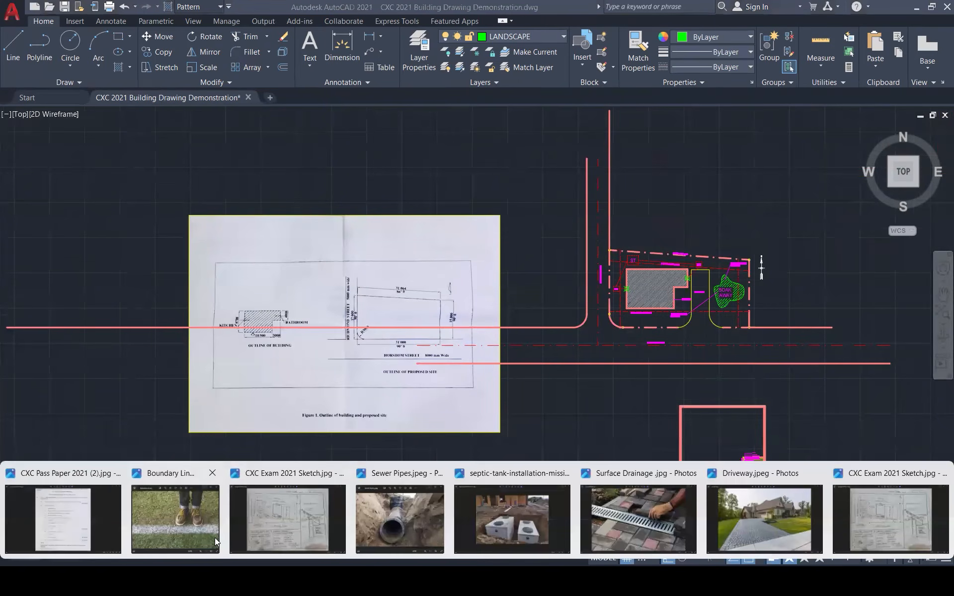
click(74, 528)
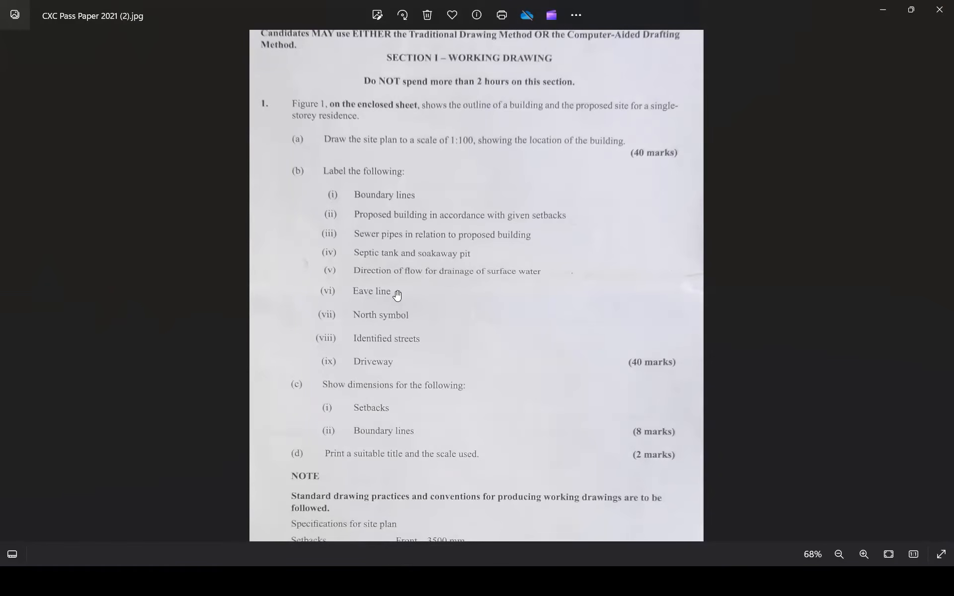
mouse_move(912, 10)
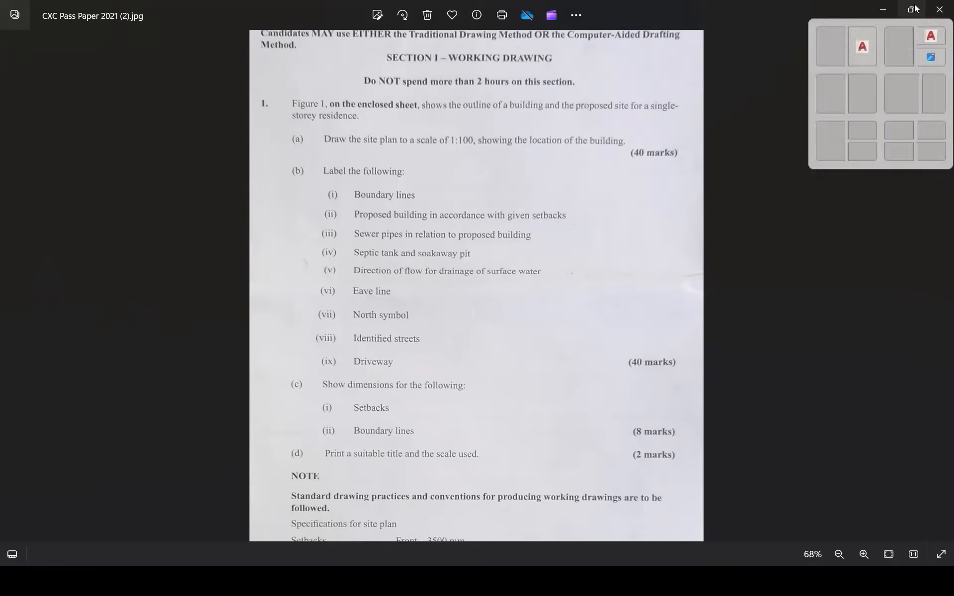
click(889, 48)
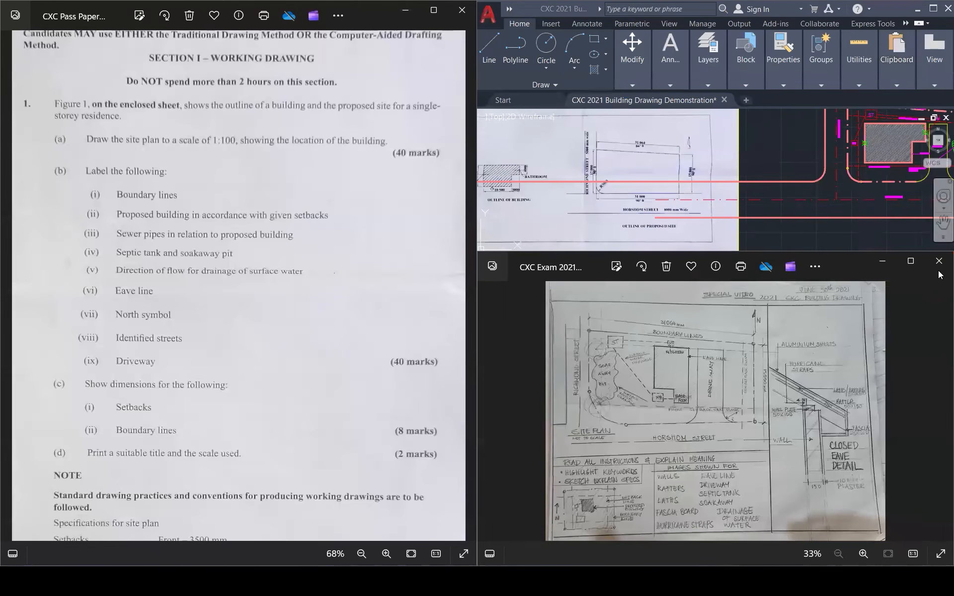
- Close the exam sketch image, clear the folder window away and stretch the drawing window to full height beside the exam paper
click(941, 264)
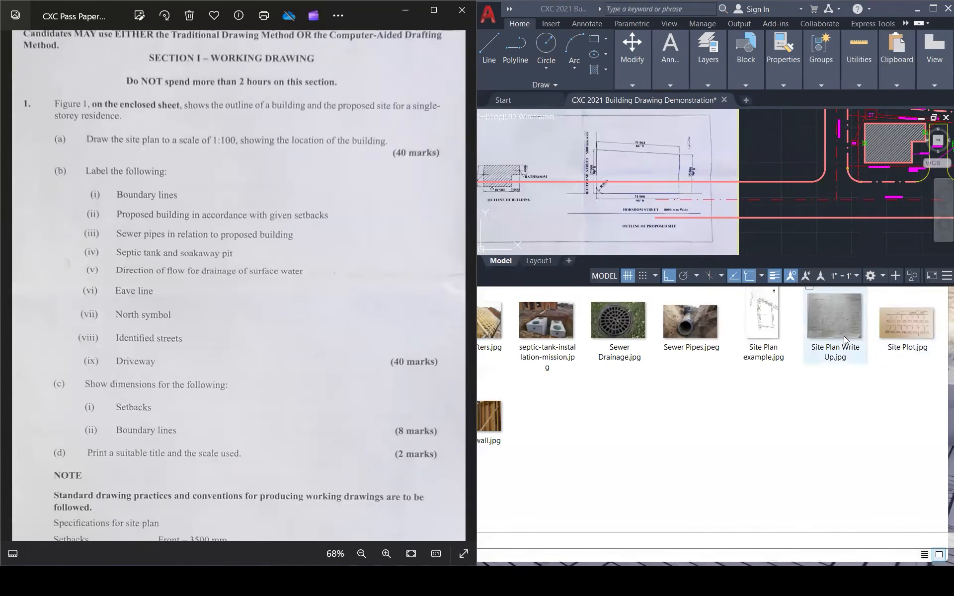
click(838, 362)
click(933, 10)
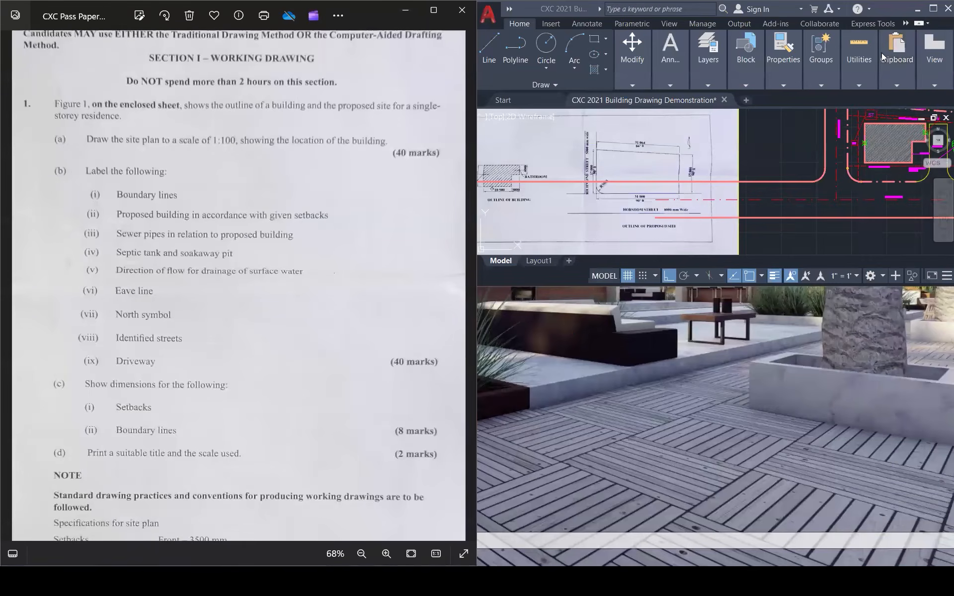
click(925, 11)
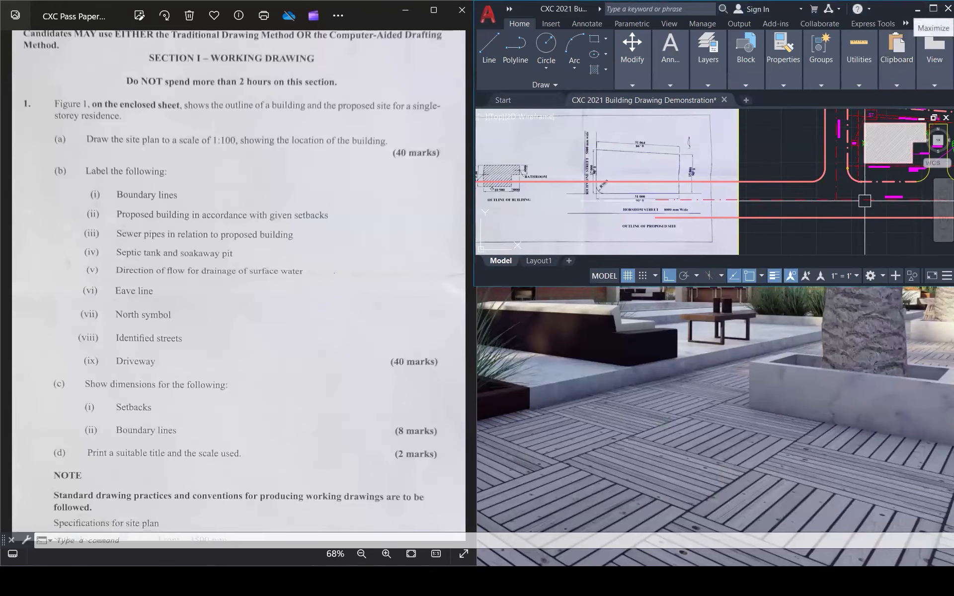
double_click(825, 284)
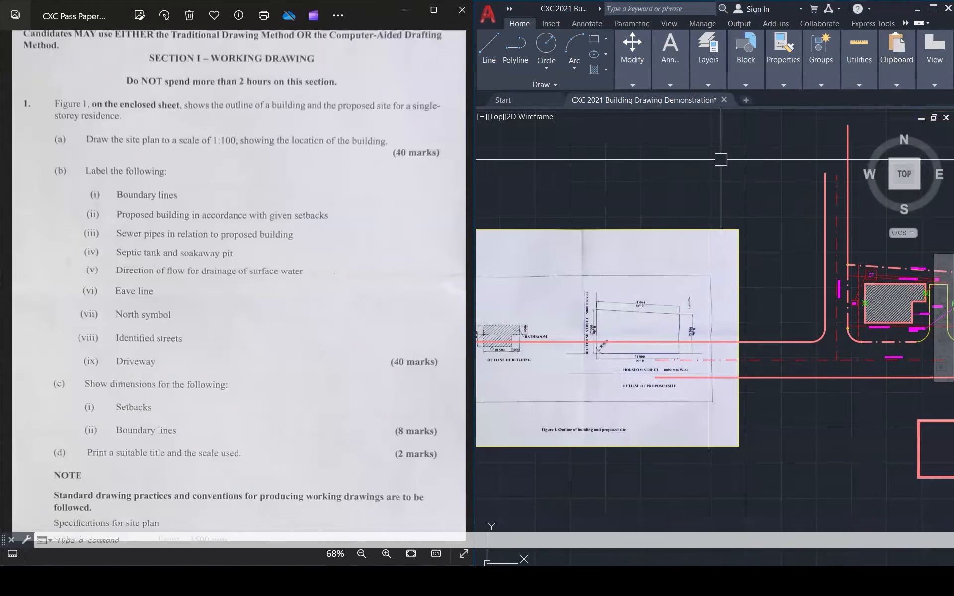
- Save the site plan drawing
scroll(561, 319, down, 1)
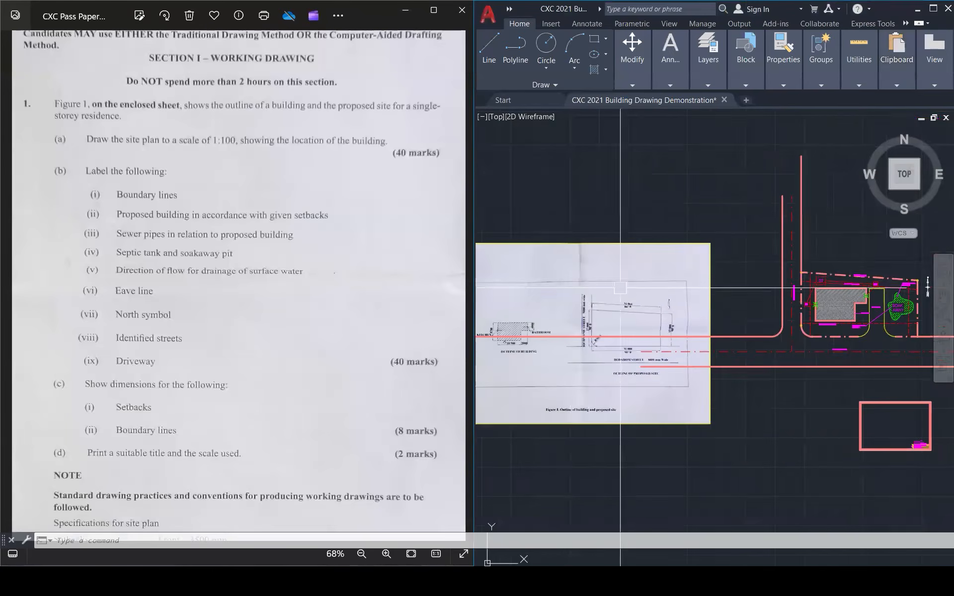
scroll(854, 282, up, 5)
scroll(746, 292, down, 5)
scroll(841, 323, up, 2)
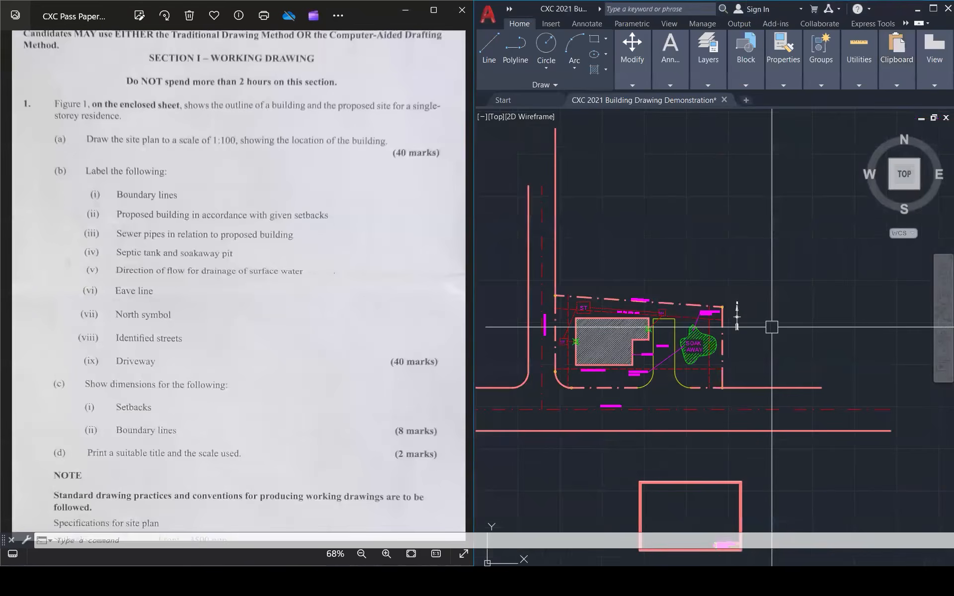
scroll(770, 324, down, 1)
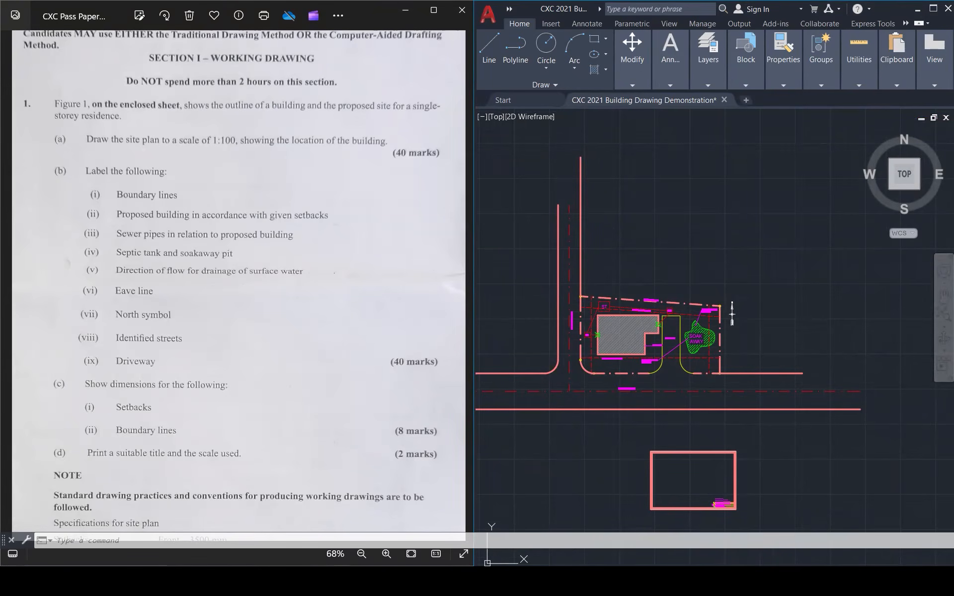
key(ctrl+s)
- Check off the boundary lines and the proposed building on the exam list against the site plan
scroll(547, 372, up, 1)
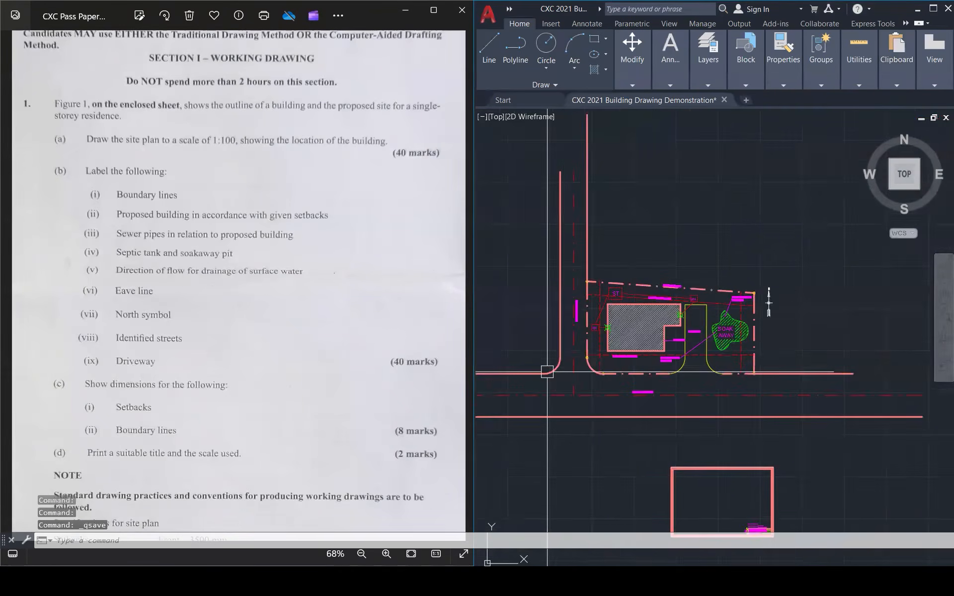
scroll(547, 371, up, 2)
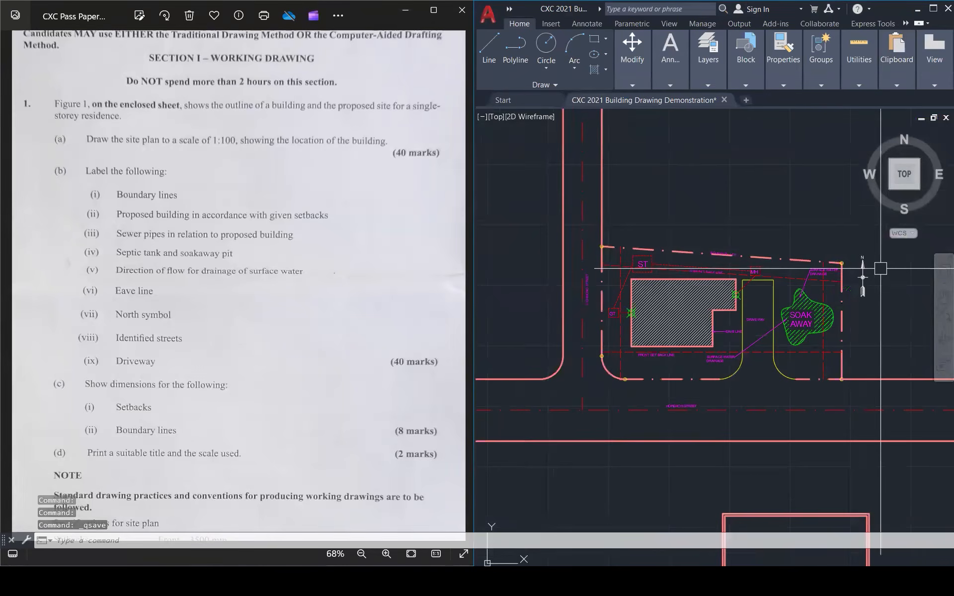
scroll(880, 269, up, 1)
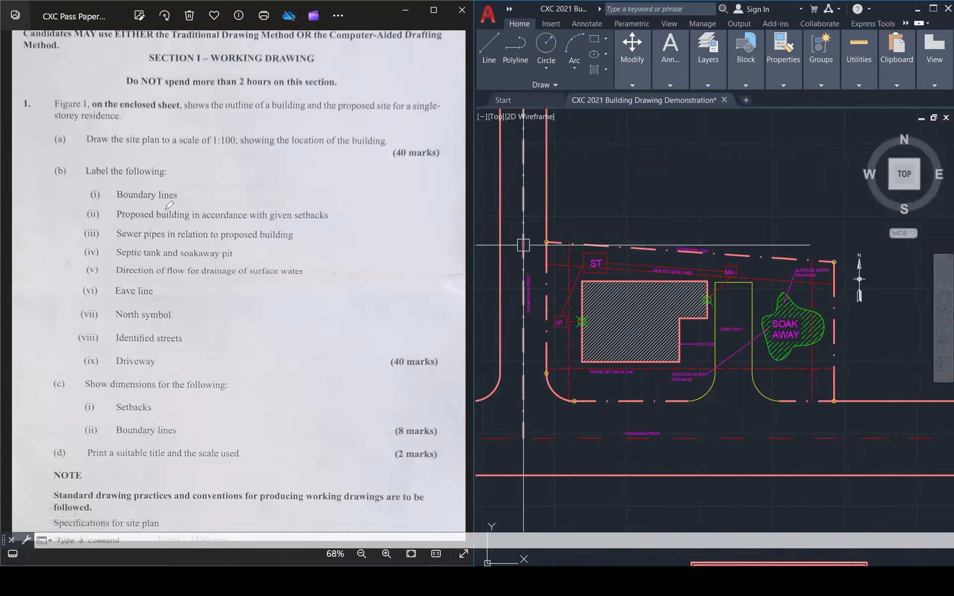
click(133, 214)
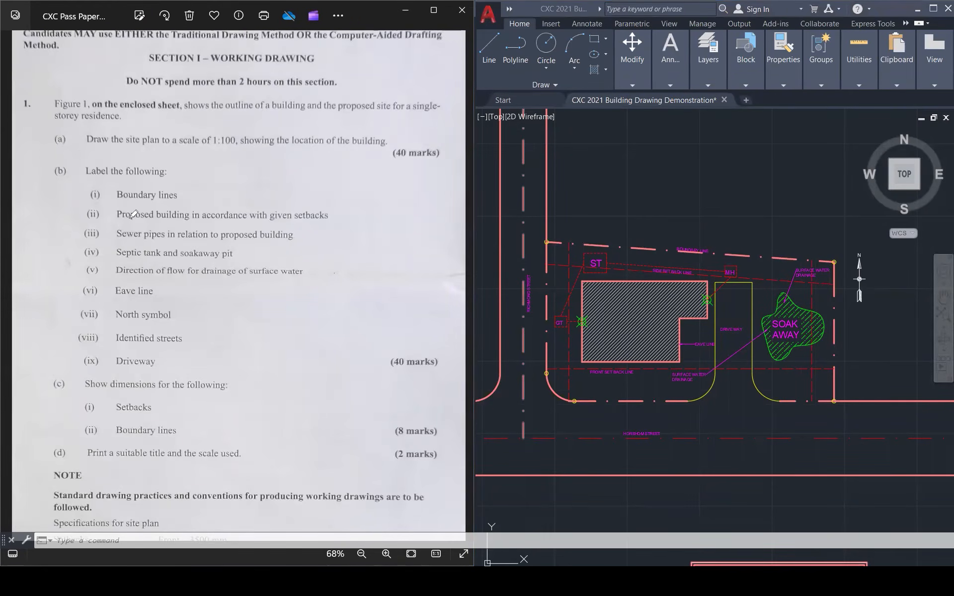
mouse_move(180, 192)
mouse_down()
mouse_move(191, 199)
mouse_move(220, 176)
mouse_up()
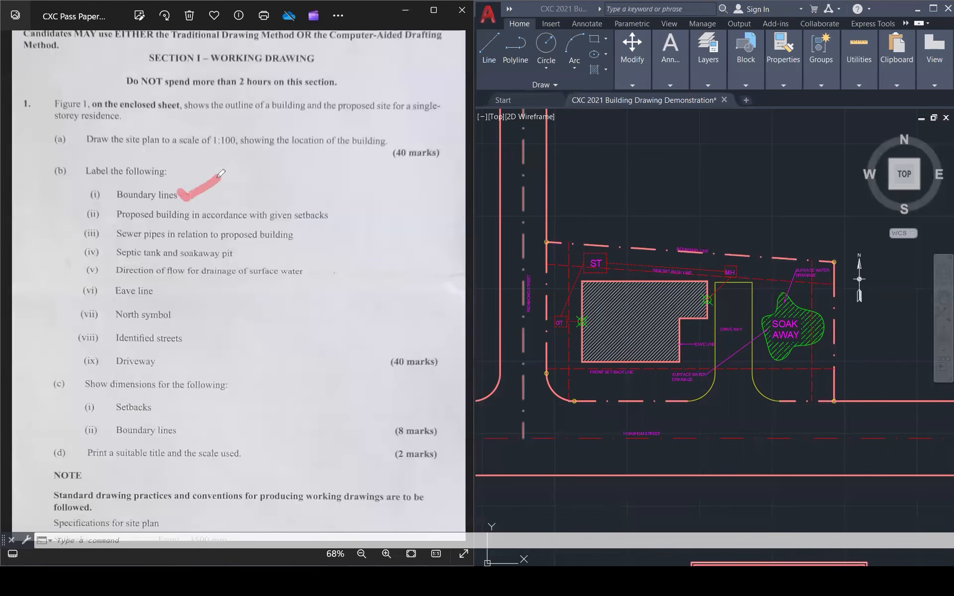
drag(698, 247, 743, 226)
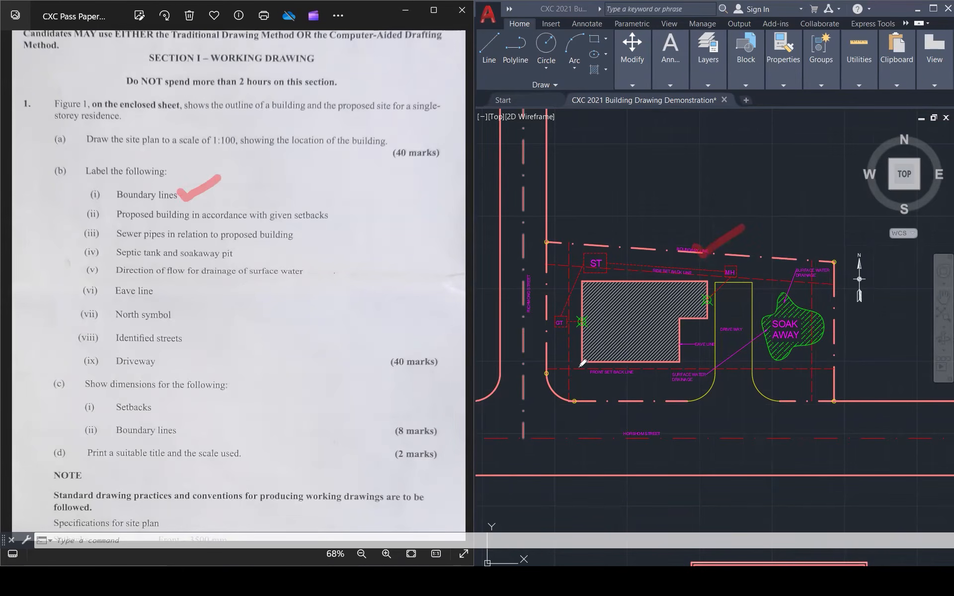
drag(328, 214, 380, 186)
drag(603, 304, 652, 285)
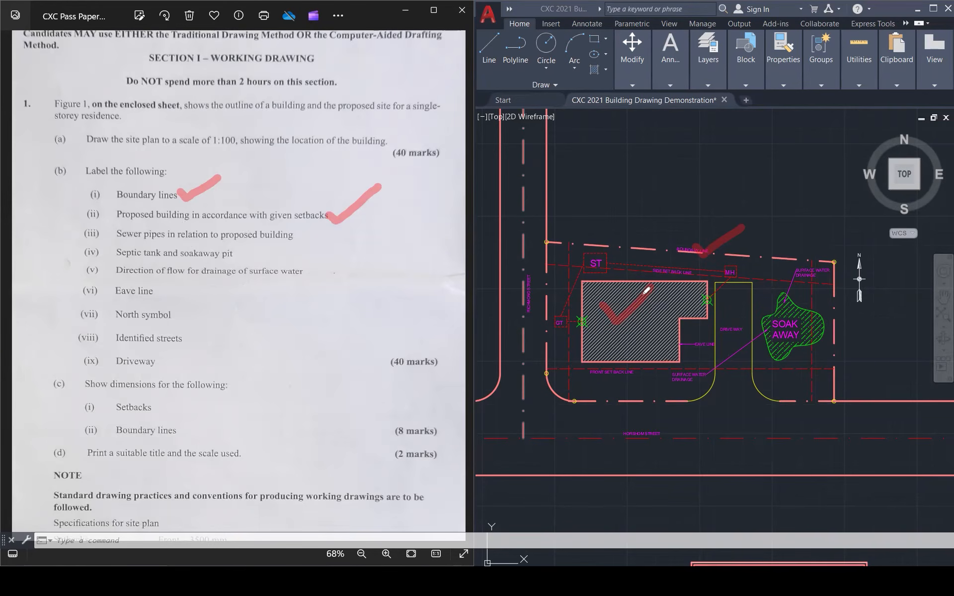
- Check off the sewer pipes, septic tank and soakaway pit, comparing the exam list with the ST, MH, GT and soakaway labels
drag(598, 255, 625, 238)
drag(736, 269, 779, 248)
drag(554, 323, 587, 297)
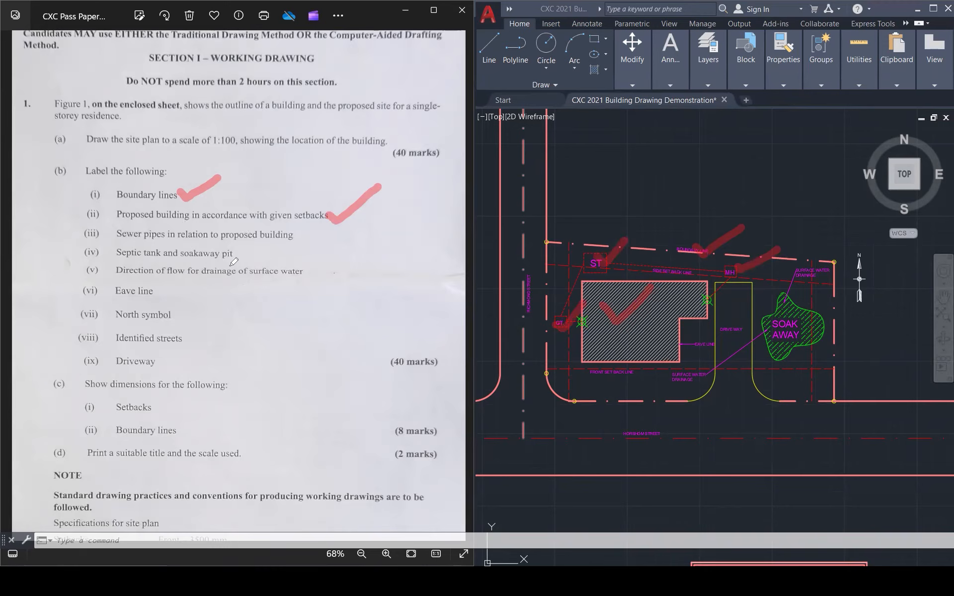
drag(298, 232, 368, 210)
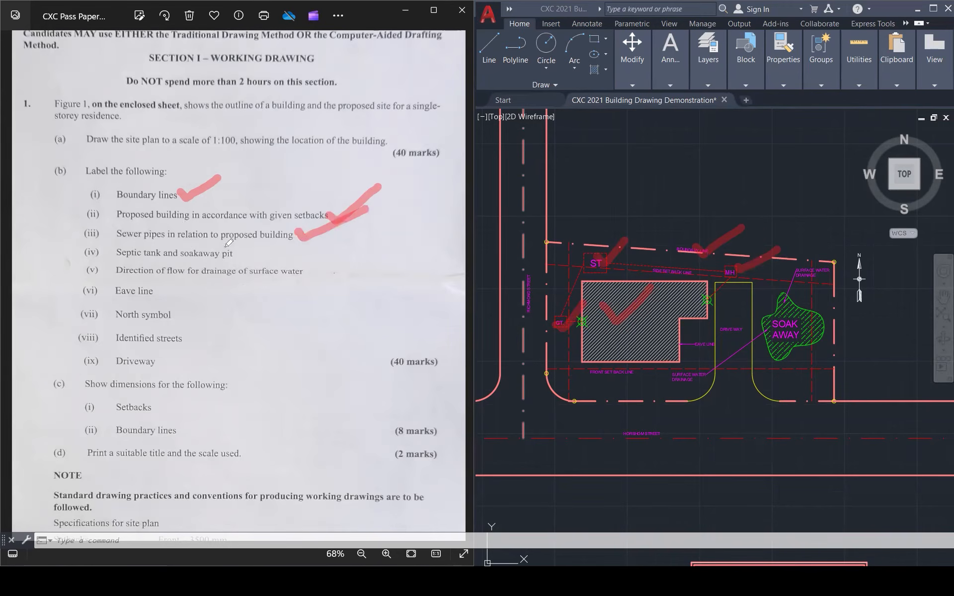
drag(239, 251, 287, 232)
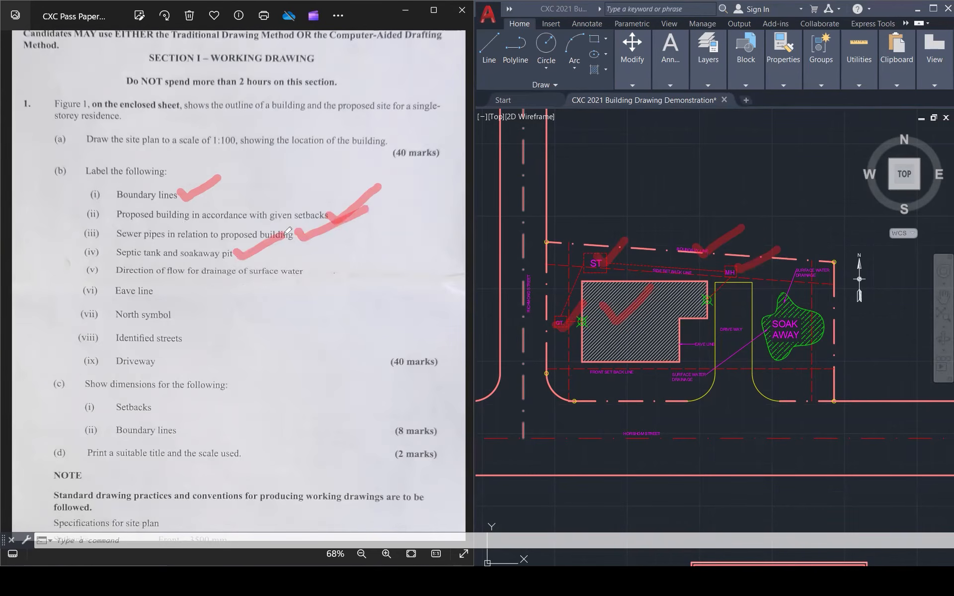
drag(791, 312, 838, 276)
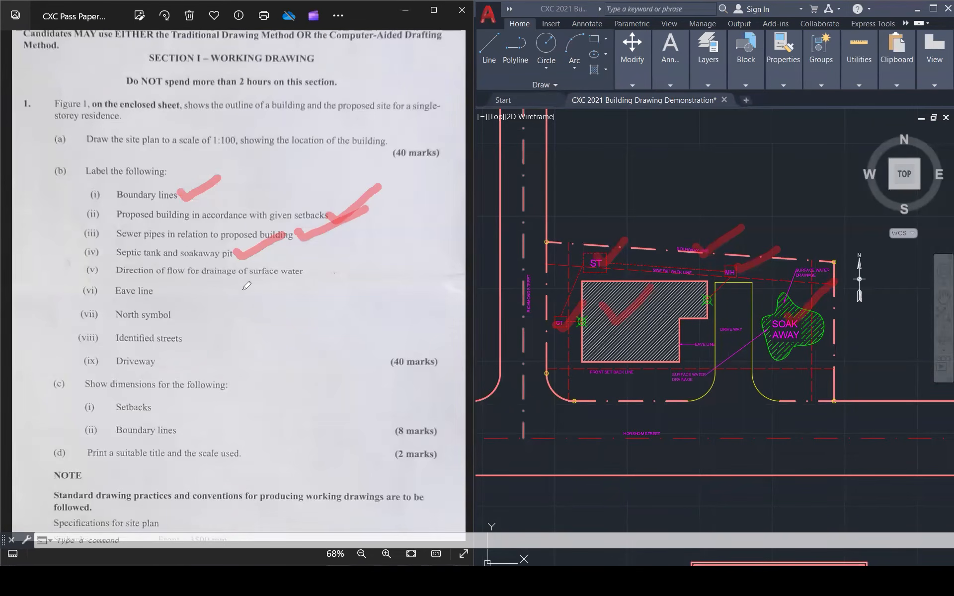
- Check off the surface water drainage, eave line and north symbol on the exam list against the site plan
mouse_move(305, 270)
mouse_down()
mouse_move(312, 281)
mouse_move(366, 258)
mouse_up()
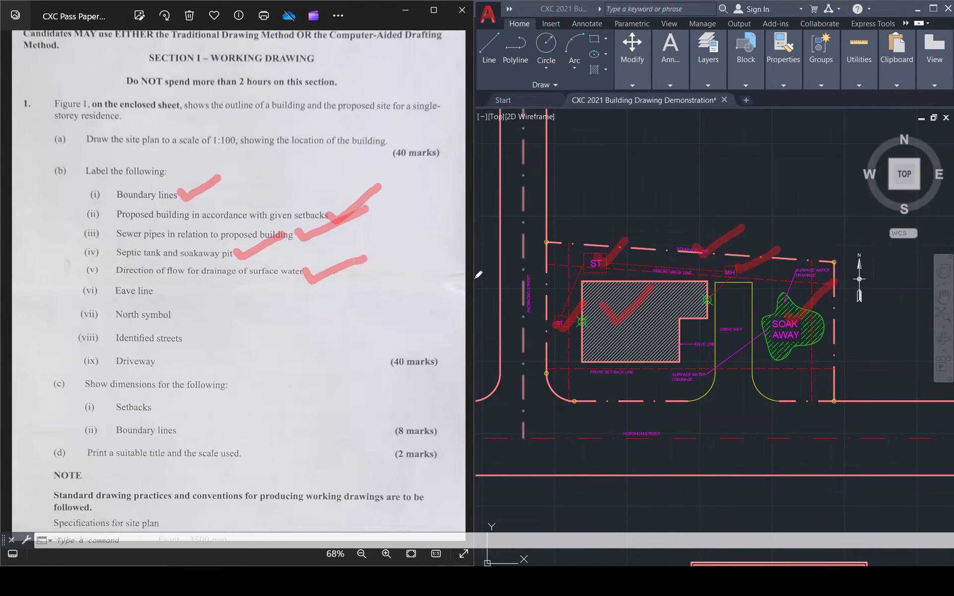
mouse_move(693, 375)
mouse_down()
mouse_move(699, 386)
mouse_move(722, 359)
mouse_up()
drag(823, 272, 846, 244)
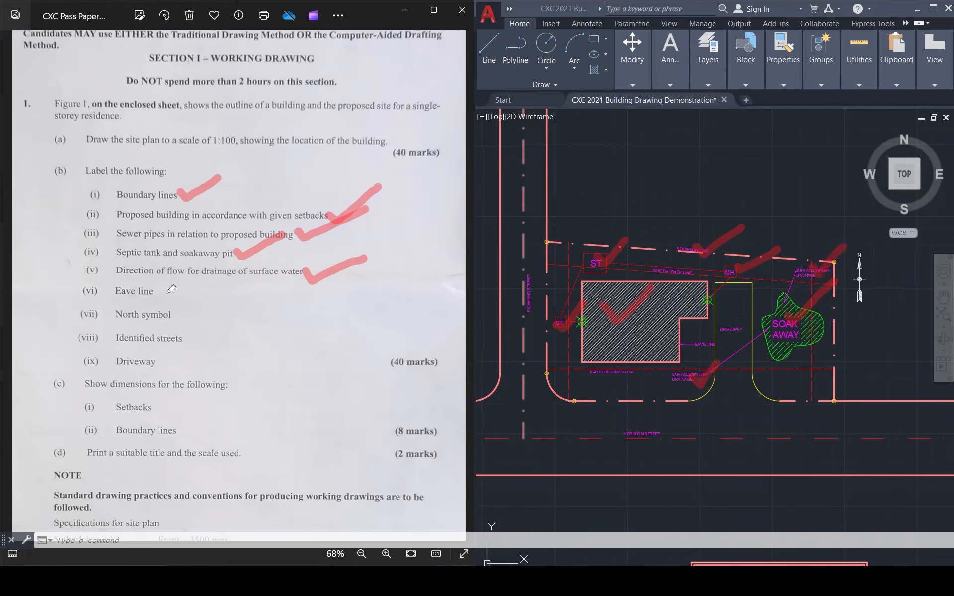
mouse_move(158, 290)
mouse_down()
mouse_move(172, 294)
mouse_move(232, 253)
mouse_up()
drag(684, 337, 706, 329)
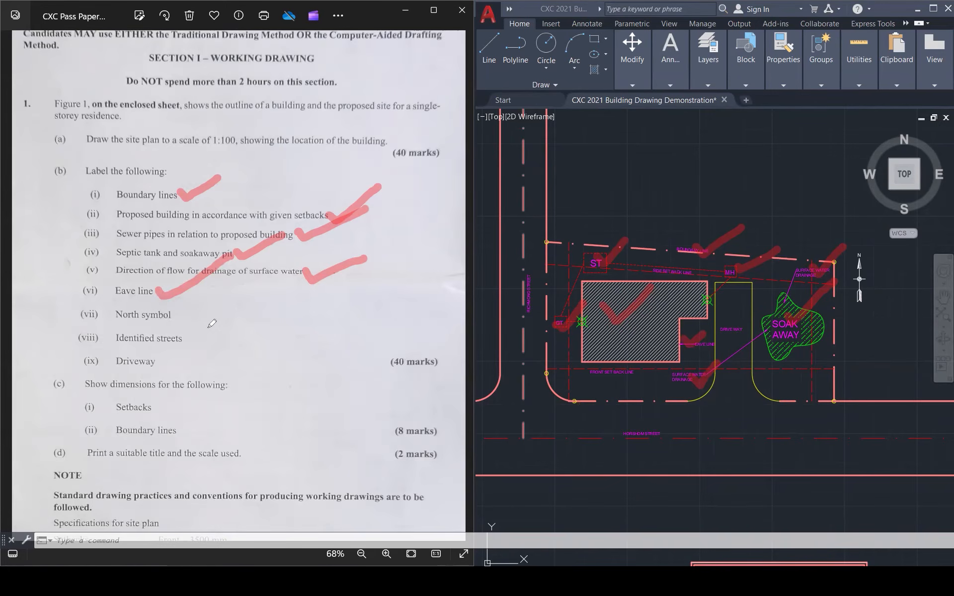
drag(179, 313, 282, 255)
drag(860, 281, 896, 259)
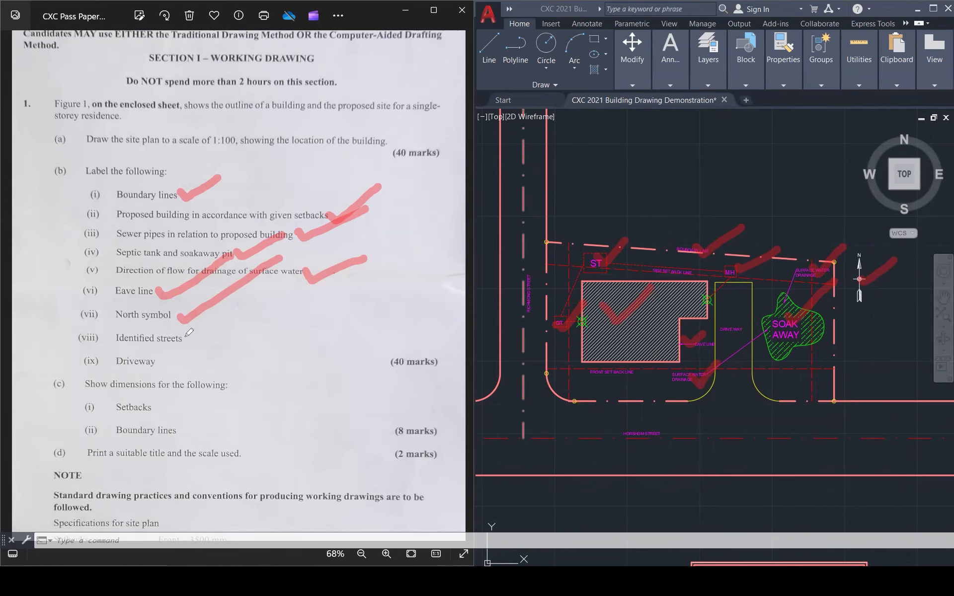
- Check off the identified streets and driveway on the exam list and site plan, plus the setback and boundary line dimensions on the list
mouse_move(189, 337)
mouse_down()
mouse_move(194, 345)
mouse_move(266, 299)
mouse_up()
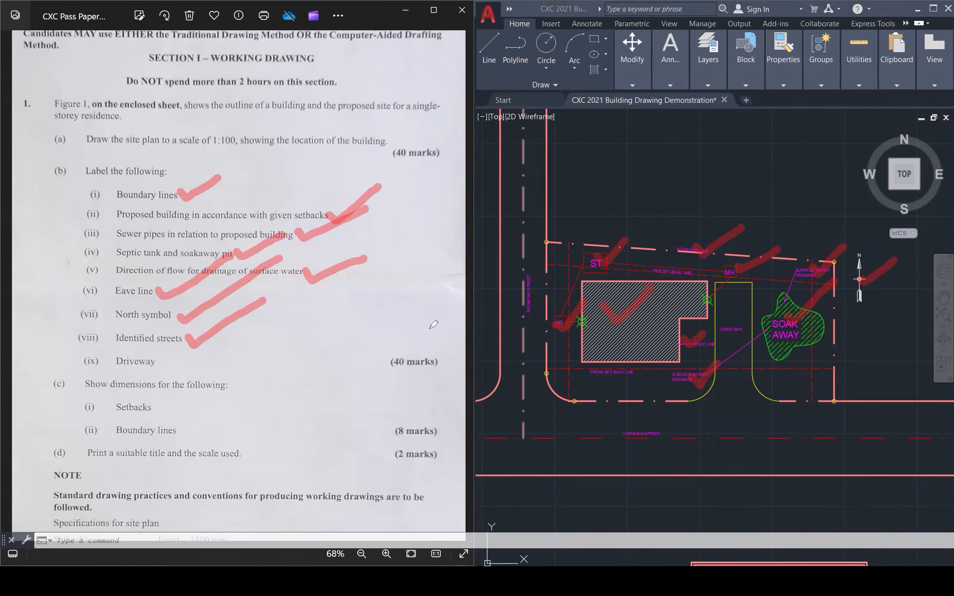
mouse_move(514, 288)
mouse_down()
mouse_move(529, 295)
mouse_move(554, 267)
mouse_up()
drag(644, 432, 689, 412)
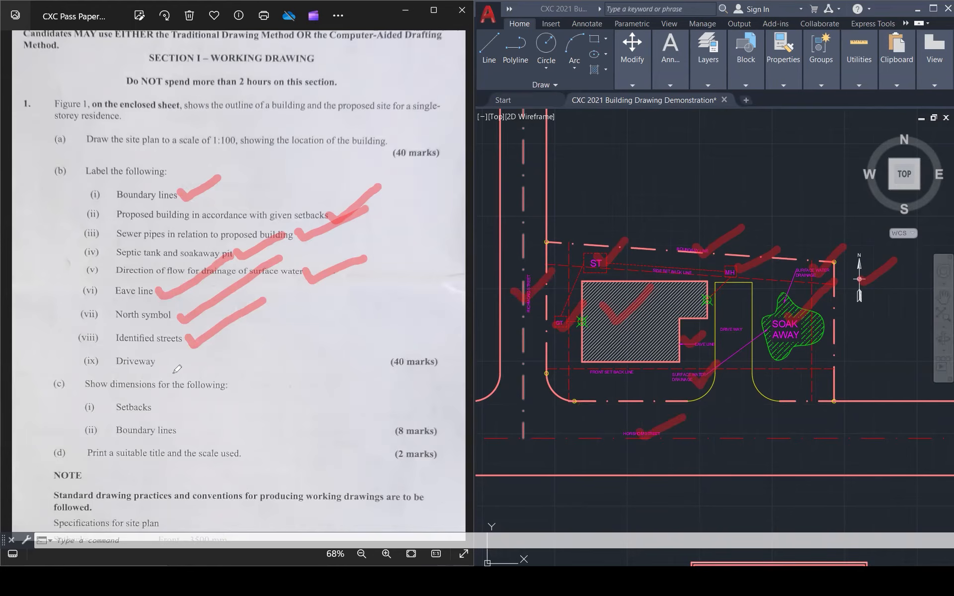
drag(162, 362, 211, 337)
drag(720, 323, 755, 306)
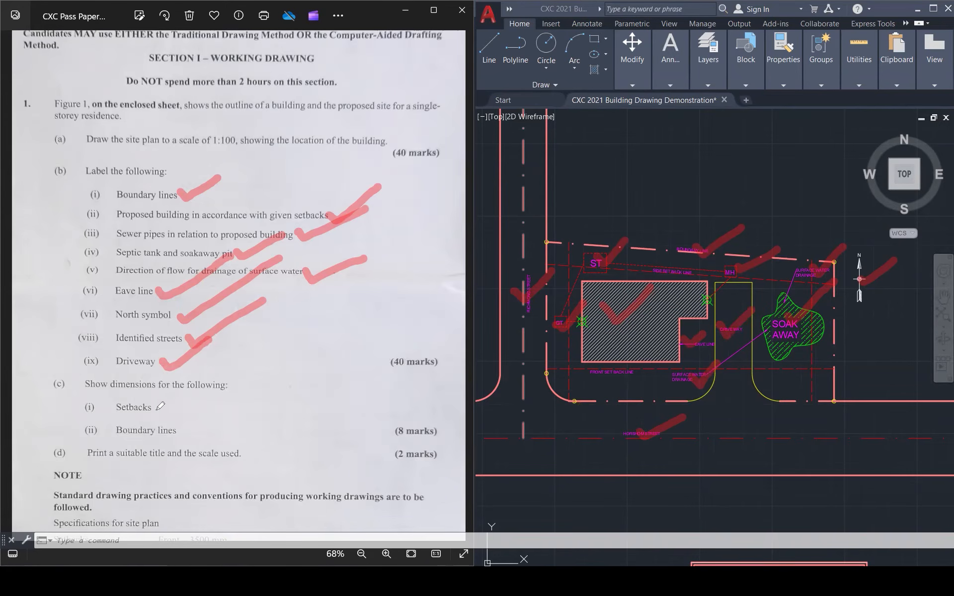
drag(153, 405, 198, 381)
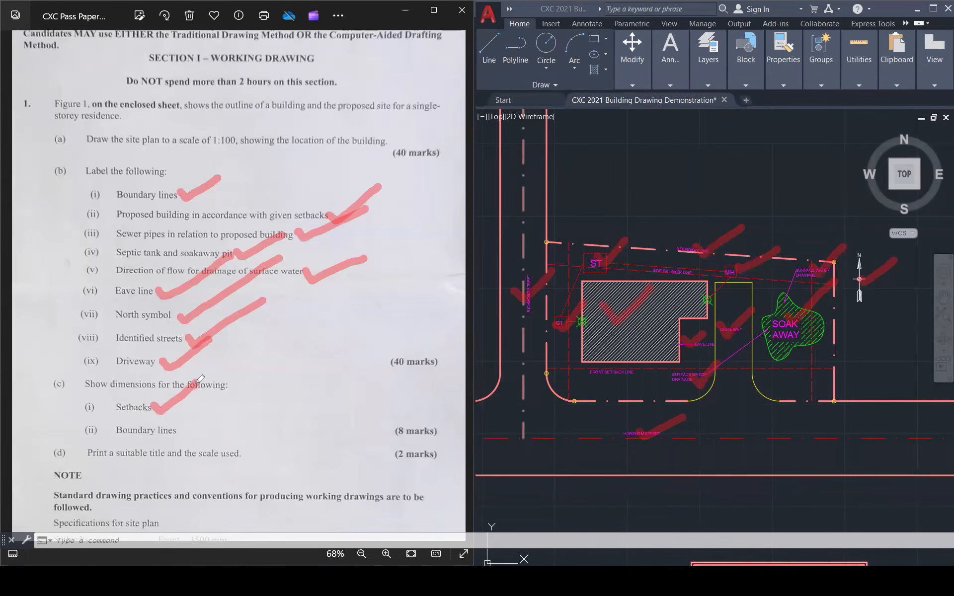
mouse_move(179, 425)
mouse_down()
mouse_move(185, 431)
mouse_move(248, 389)
mouse_up()
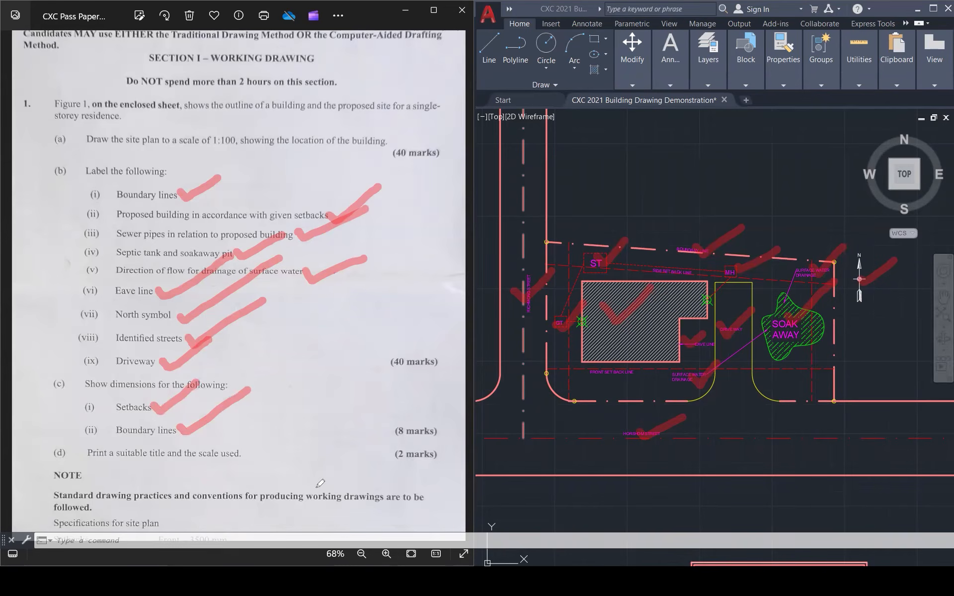
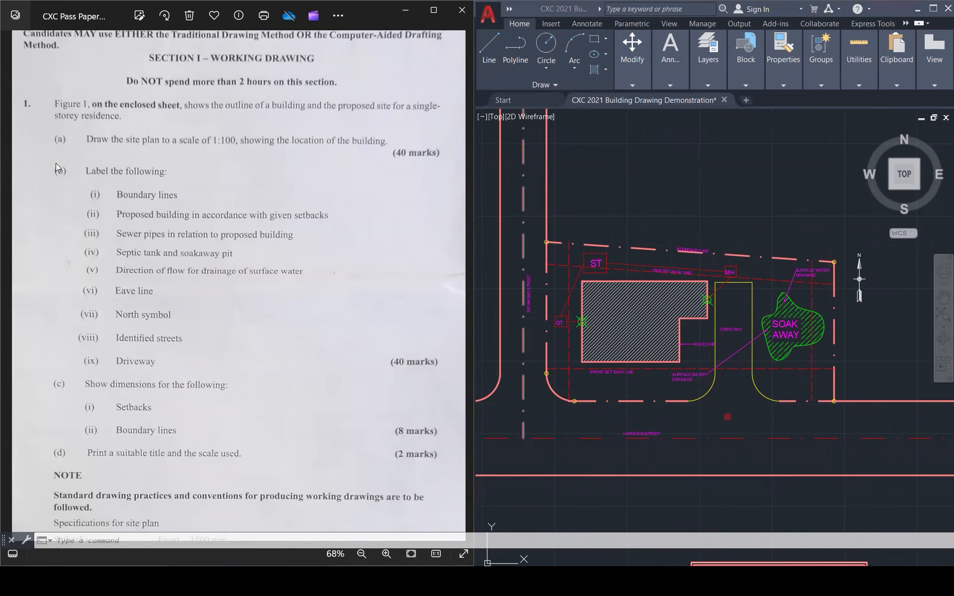
- Draw a straight line between the ends of the driveway's two curves to close its mouth along the front boundary
scroll(750, 400, up, 8)
scroll(751, 400, down, 4)
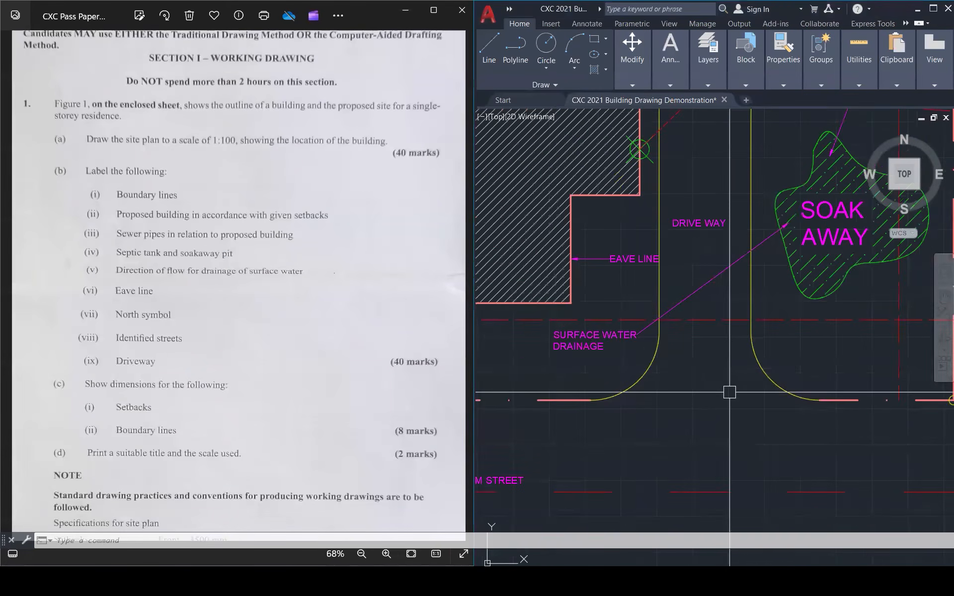
text(l)
key(Return)
click(589, 400)
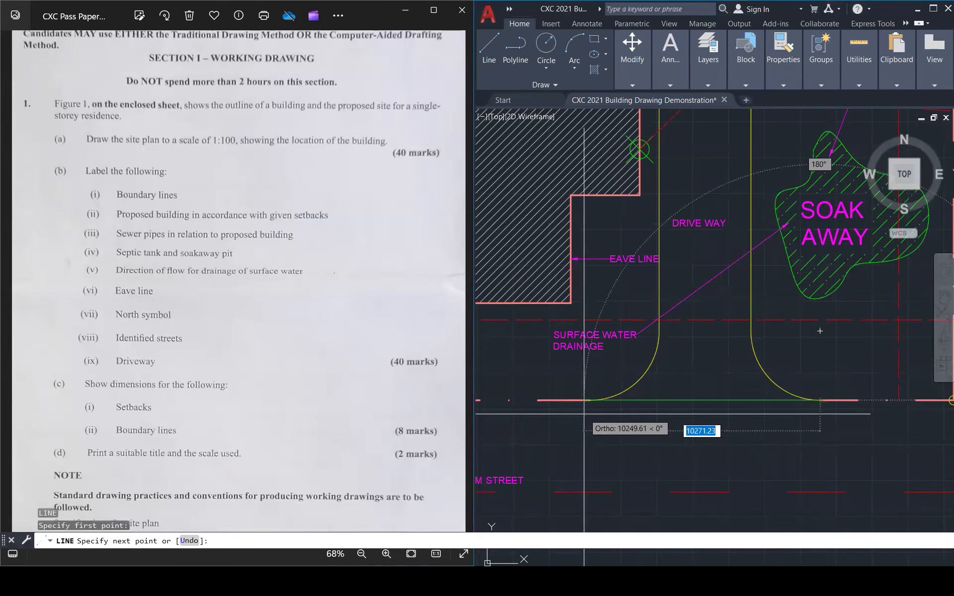
key(Escape)
key(Escape)
scroll(726, 405, down, 4)
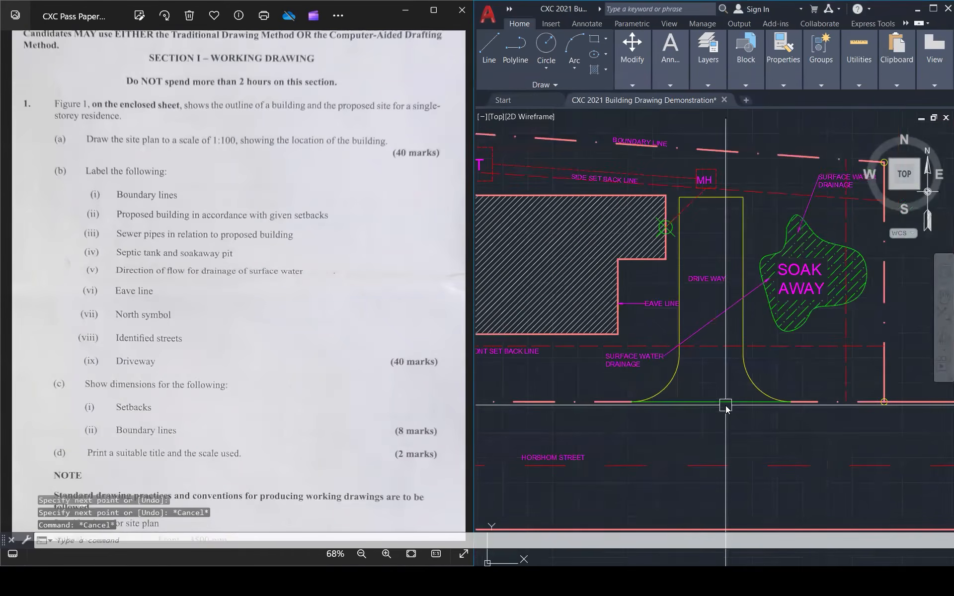
- Try to hatch the driveway by picking inside its flared street end
text(h)
key(Return)
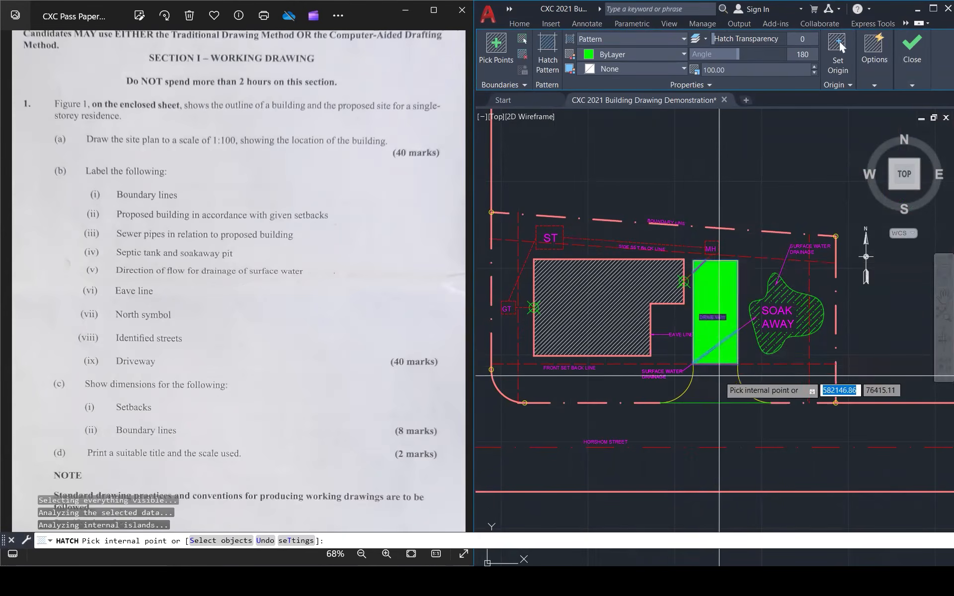
click(719, 383)
mouse_move(918, 53)
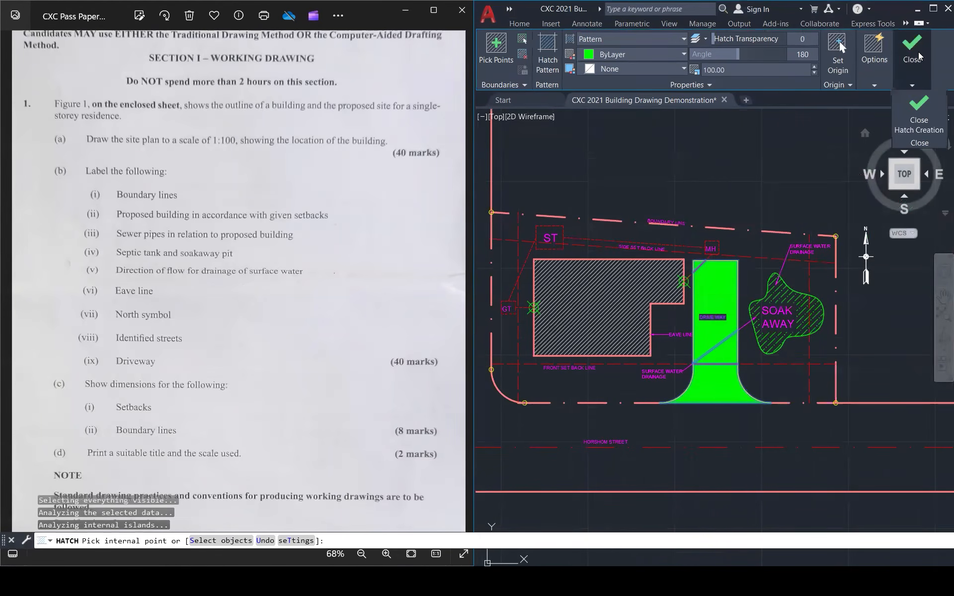
click(909, 110)
- Hatch the main section of the driveway around the DRIVE WAY label, down to the surface water drainage leader
text(h)
key(Return)
click(715, 286)
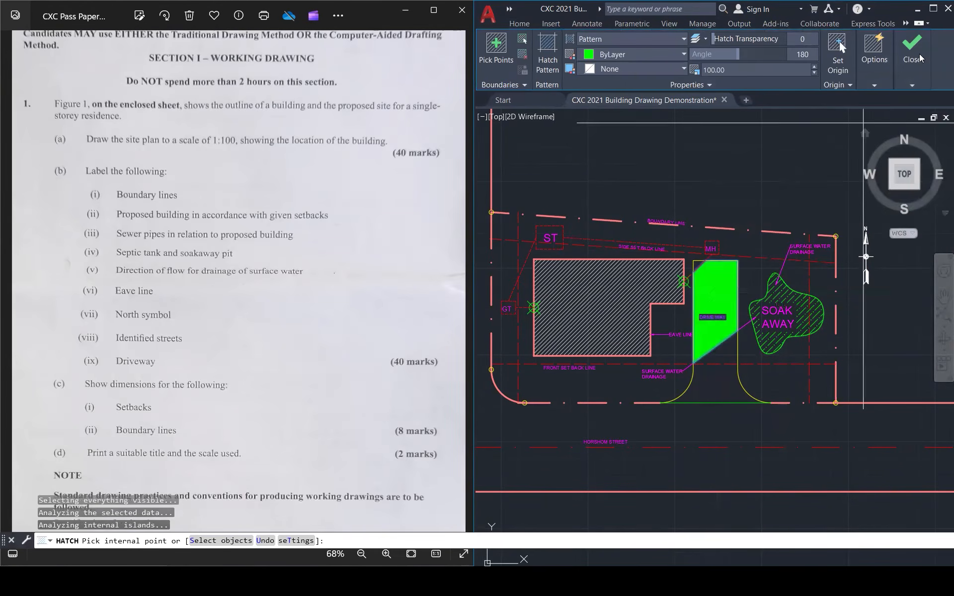
mouse_move(918, 59)
click(922, 104)
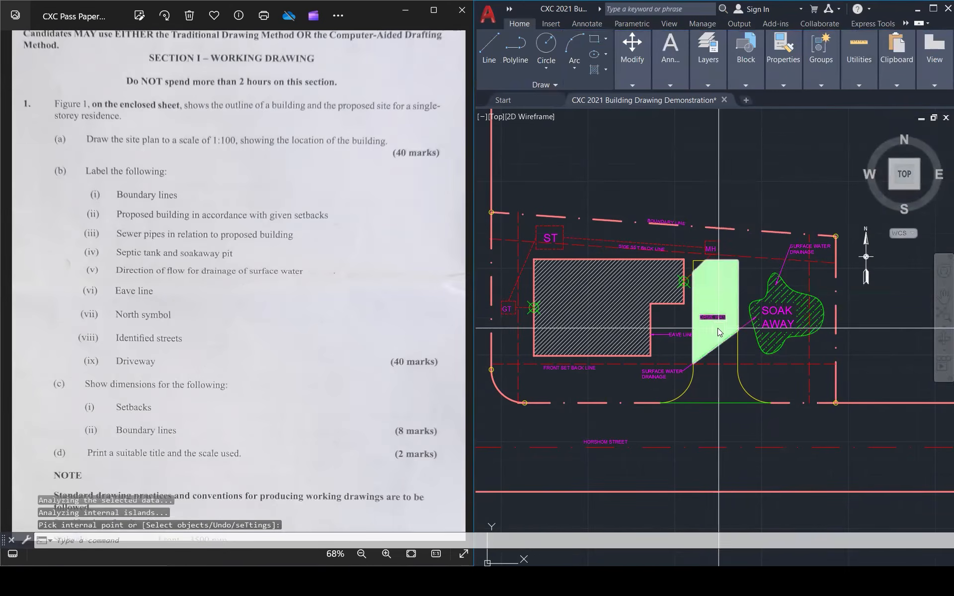
- Hatch the triangular part of the driveway between the surface water drainage leader and the front setback line
text(h)
key(Return)
click(732, 358)
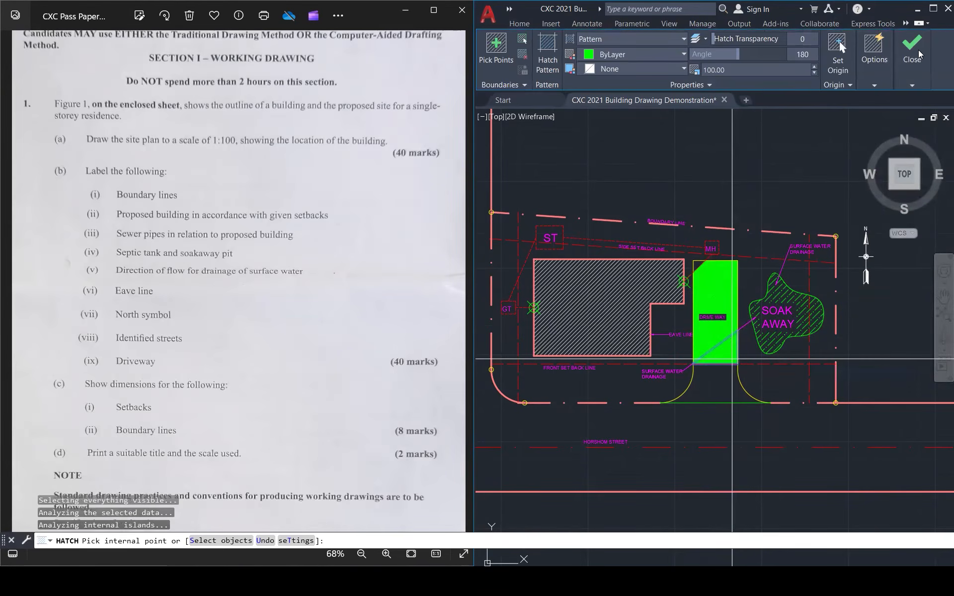
mouse_move(918, 59)
click(920, 105)
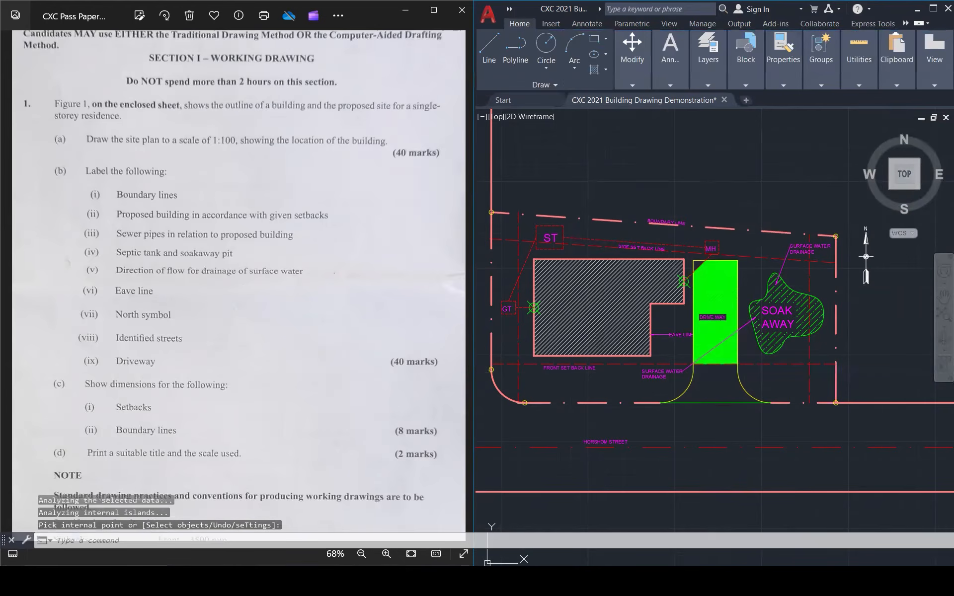
- Hatch the flared street end of the driveway below the front setback line
text(h)
key(Return)
click(712, 385)
mouse_move(911, 48)
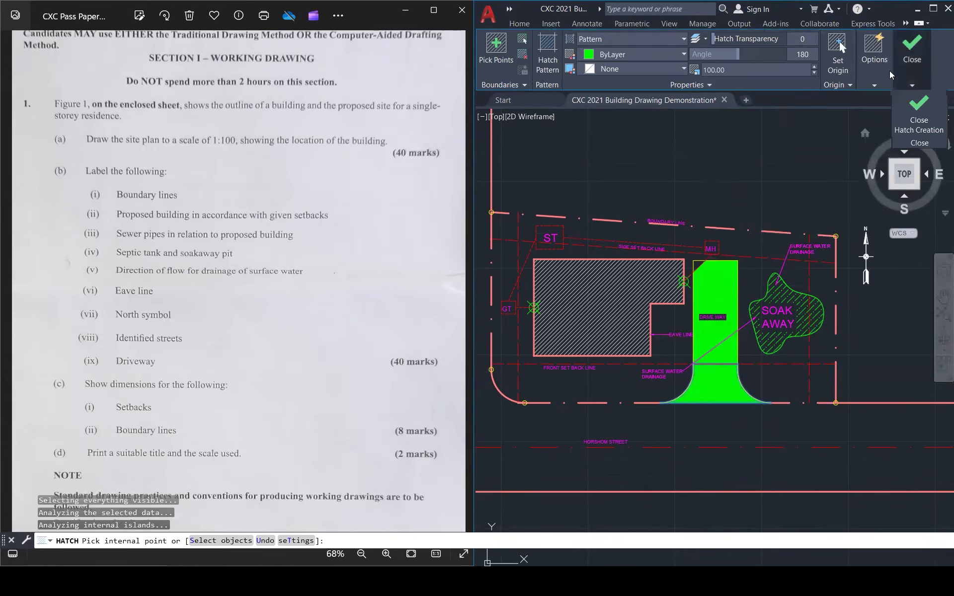
click(927, 102)
- Hatch the small corner of the driveway cut off by the sewer pipe line near the manhole
scroll(699, 268, up, 1)
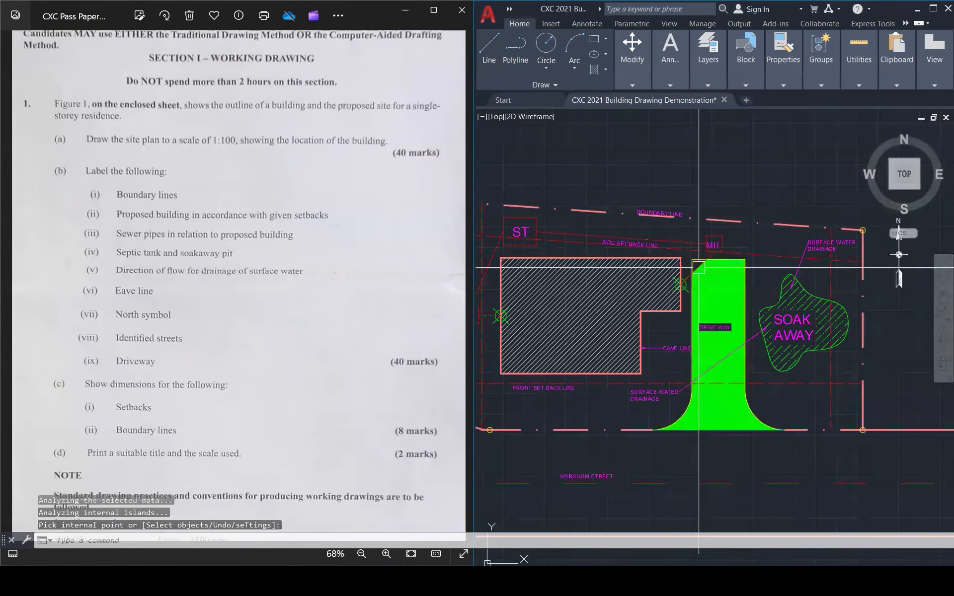
scroll(698, 268, up, 3)
text(h)
key(Return)
click(690, 257)
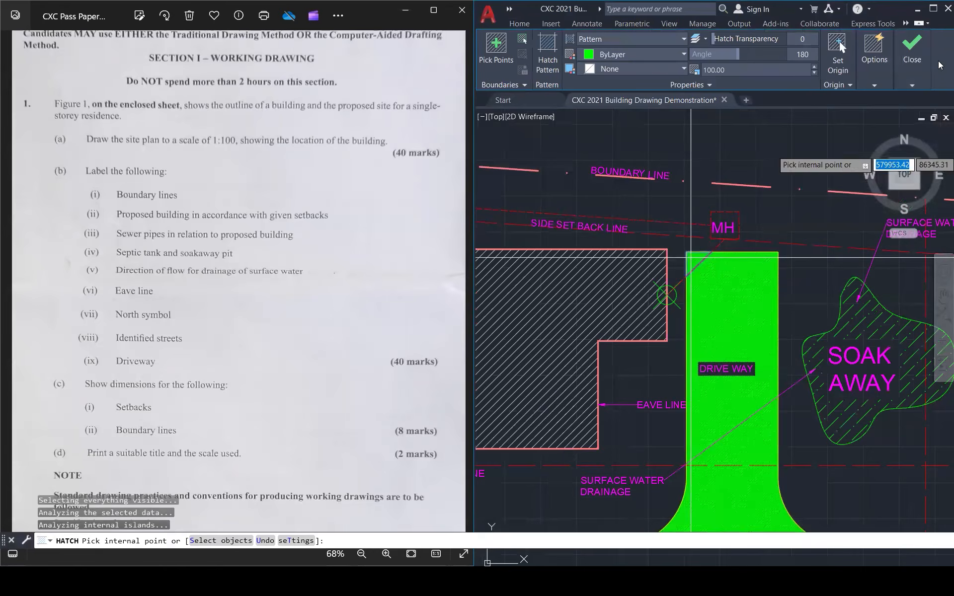
click(910, 64)
scroll(665, 280, down, 1)
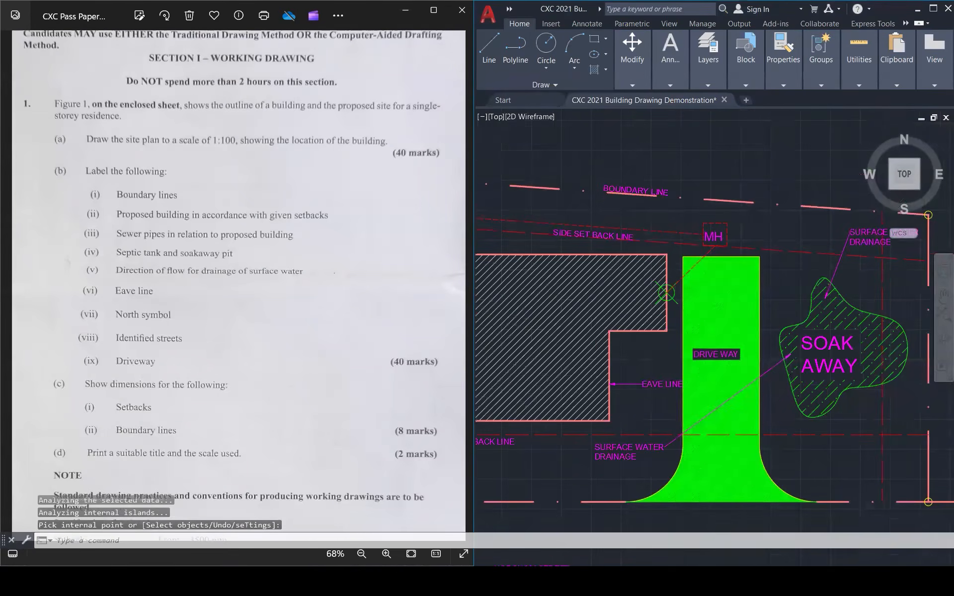
scroll(649, 288, down, 2)
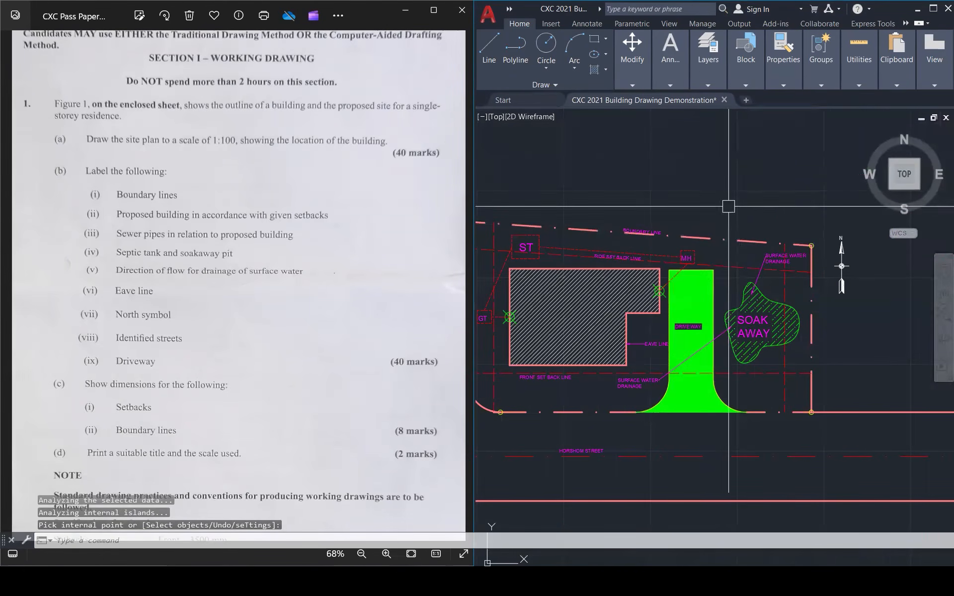
key(Escape)
- Change the pattern of the driveway's main hatch to EARTH
scroll(694, 287, up, 3)
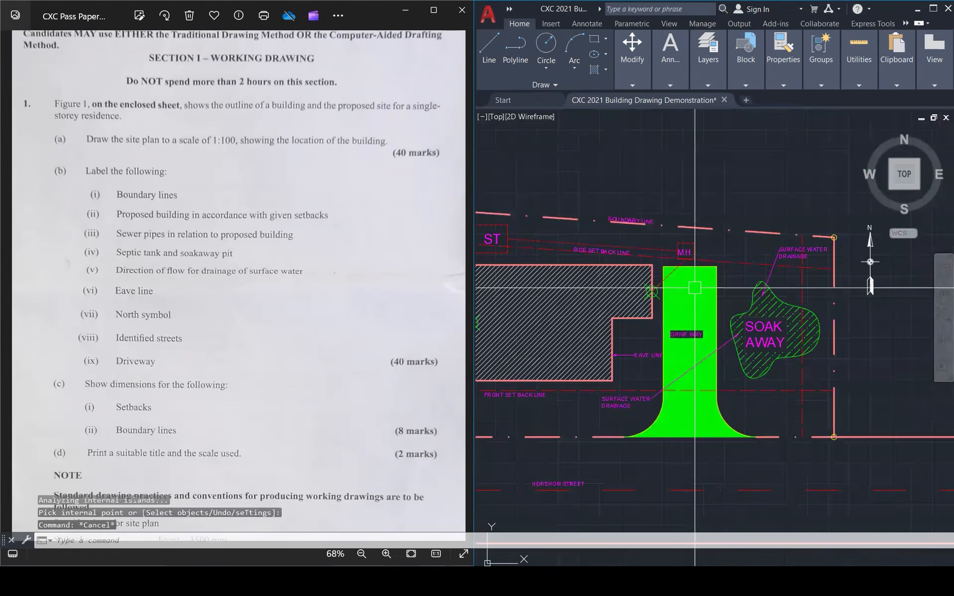
click(694, 287)
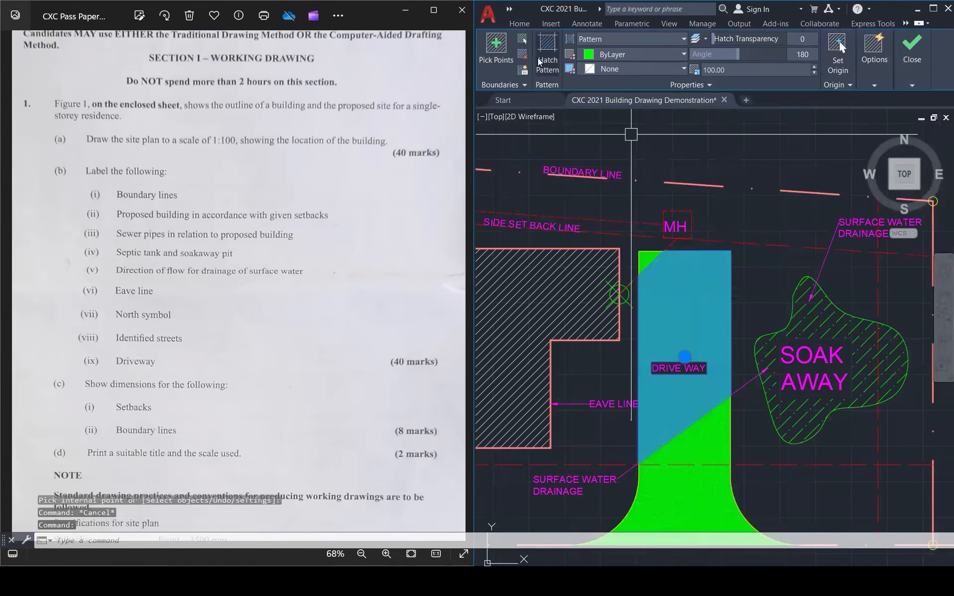
click(546, 47)
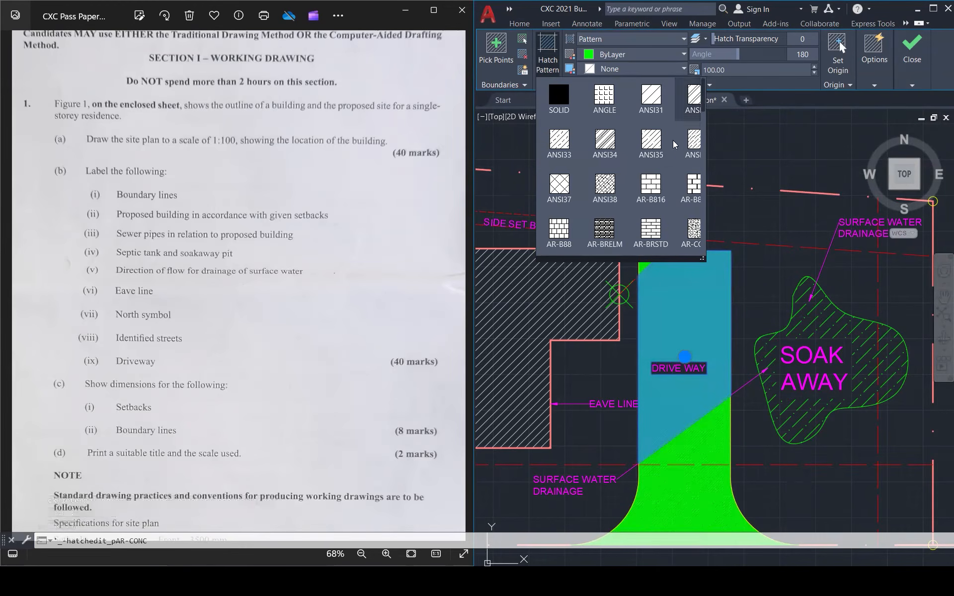
mouse_move(704, 98)
mouse_down()
mouse_move(698, 256)
mouse_move(831, 362)
mouse_move(826, 345)
mouse_move(815, 348)
mouse_up()
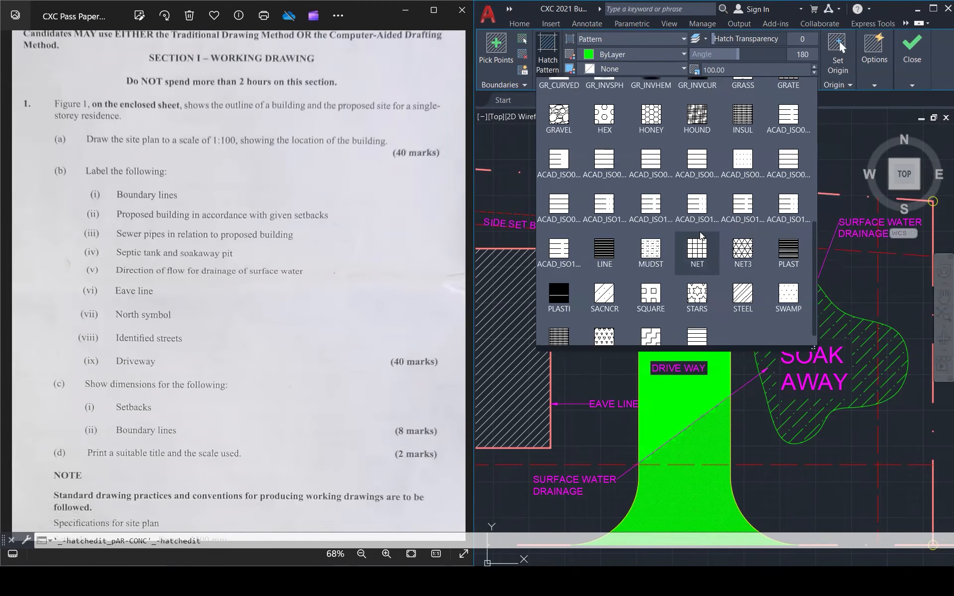
scroll(701, 235, up, 8)
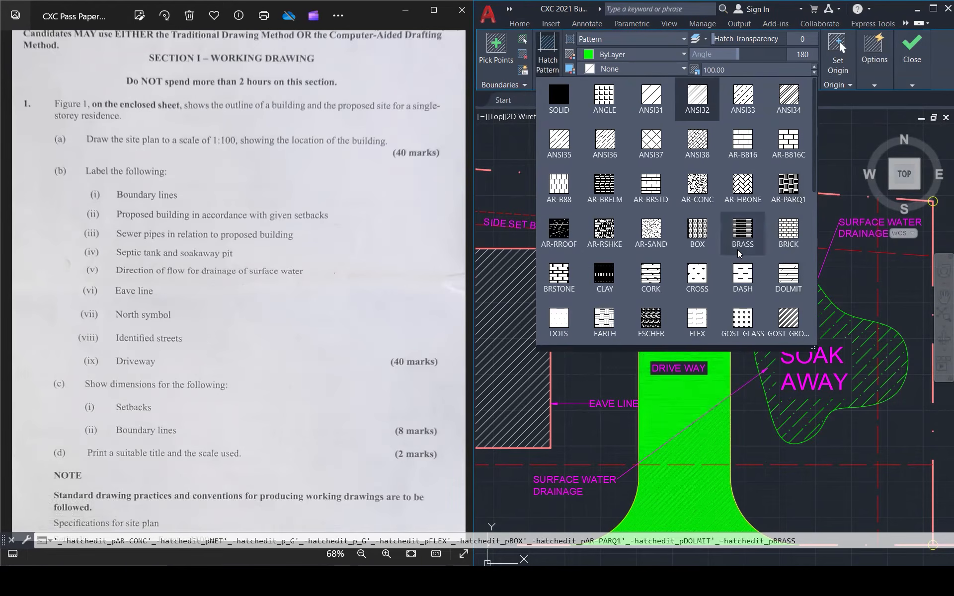
scroll(739, 254, down, 1)
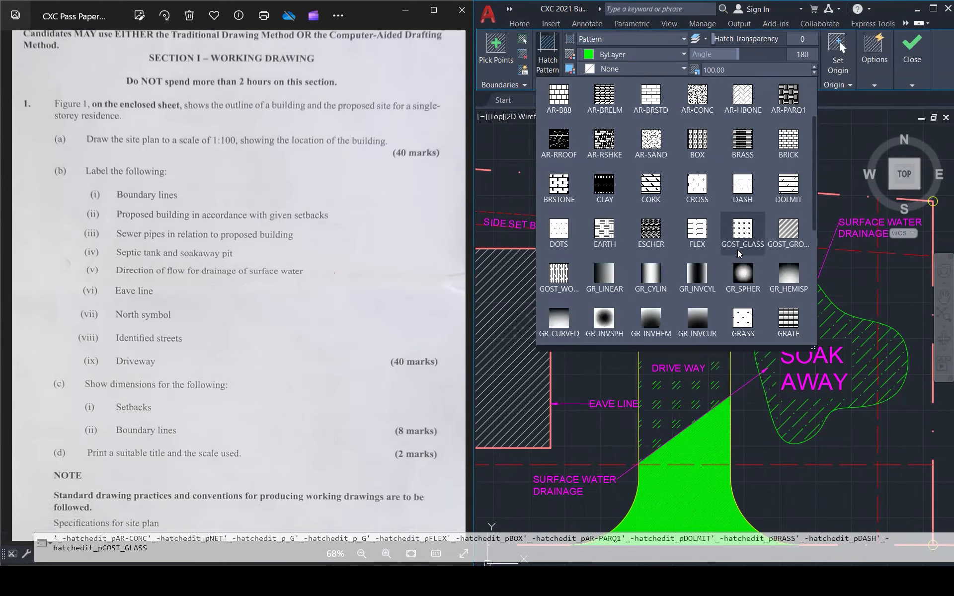
click(605, 234)
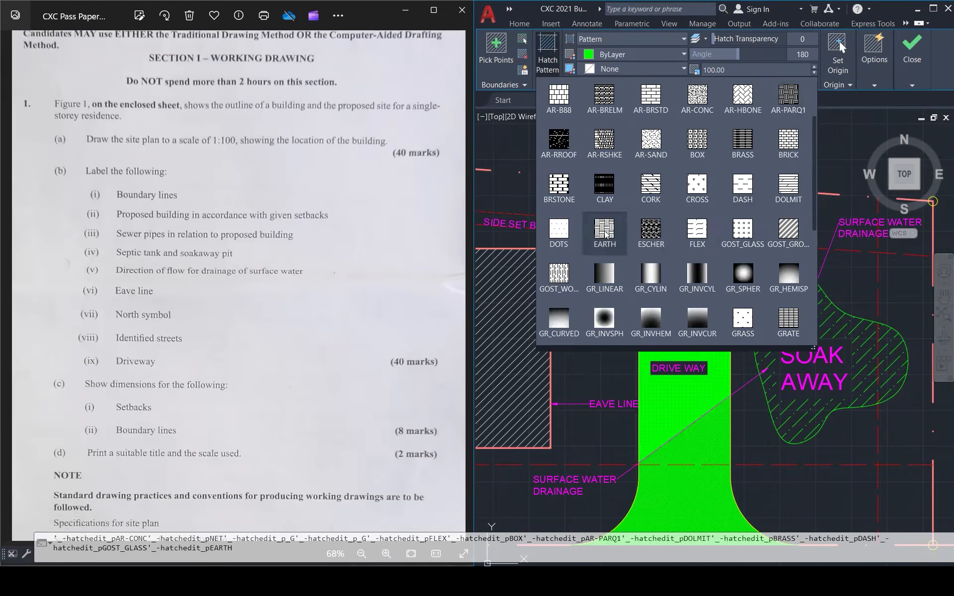
- Set the scale of the driveway's main hatch to 1000
text(2000)
key(BackSpace)
key(BackSpace)
key(BackSpace)
key(BackSpace)
text(10)
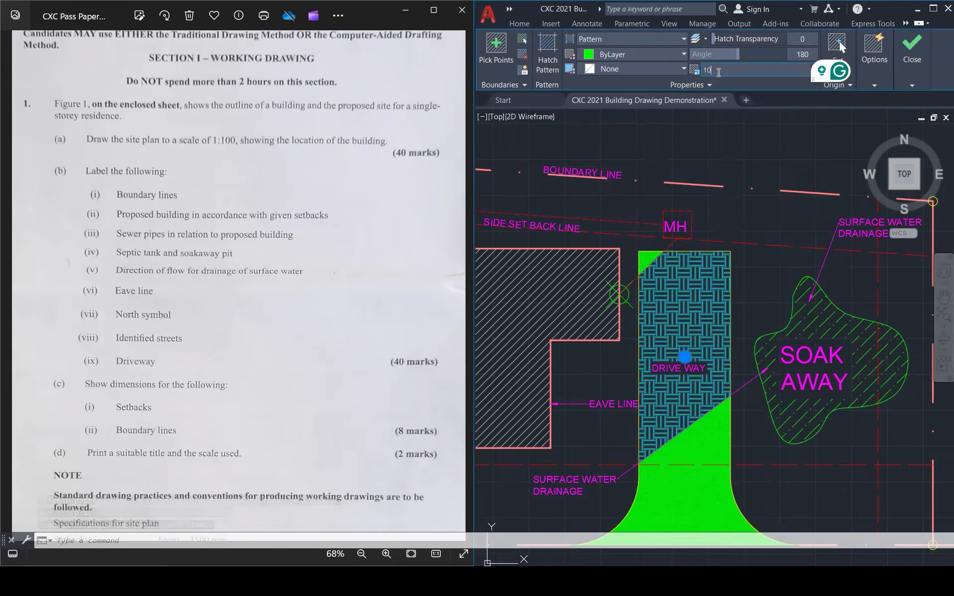
text(00)
key(Return)
- Set the driveway's main hatch to a scale of 2000 and an angle of 135 degrees, and finish editing it
click(718, 73)
text(2000)
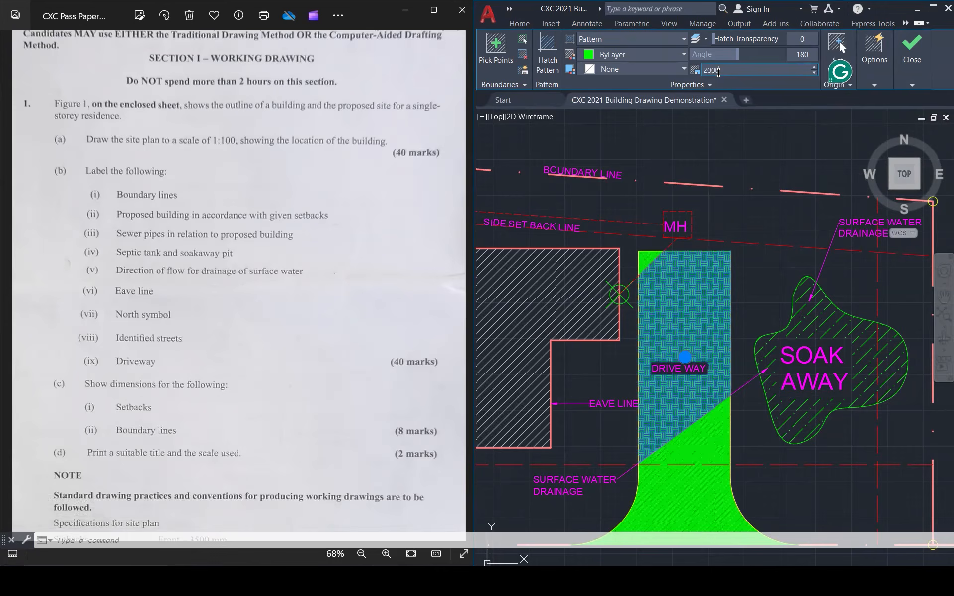
key(Return)
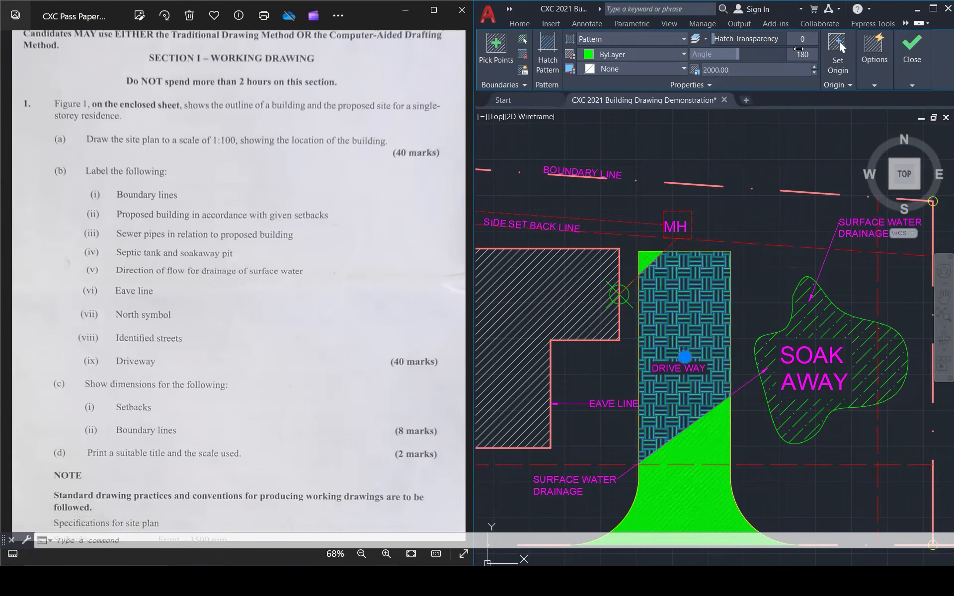
click(806, 56)
text(135)
key(Return)
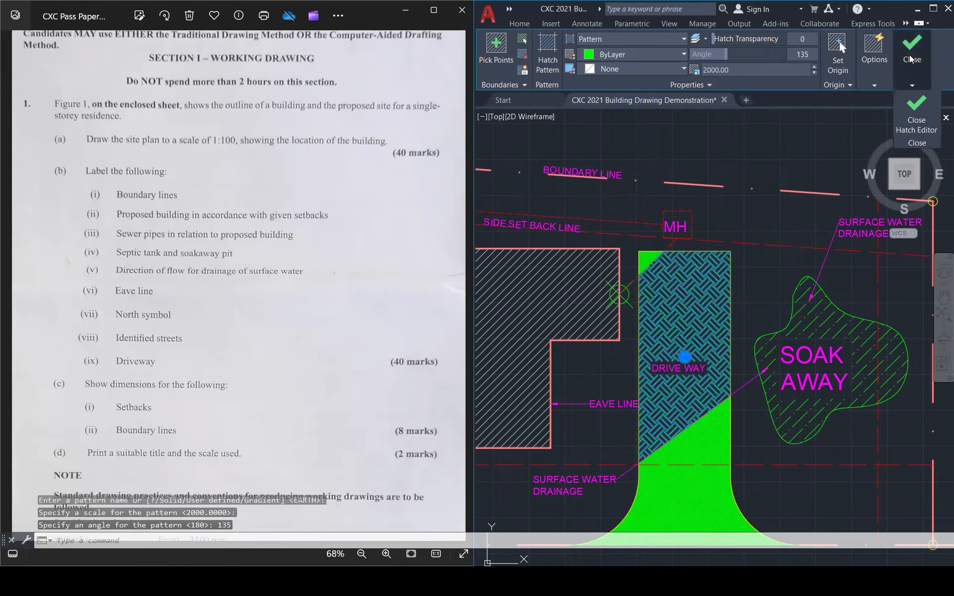
click(913, 50)
- Match the properties of the driveway's triangular, flared-end and small corner hatches to its main EARTH hatch
text(MA)
key(Return)
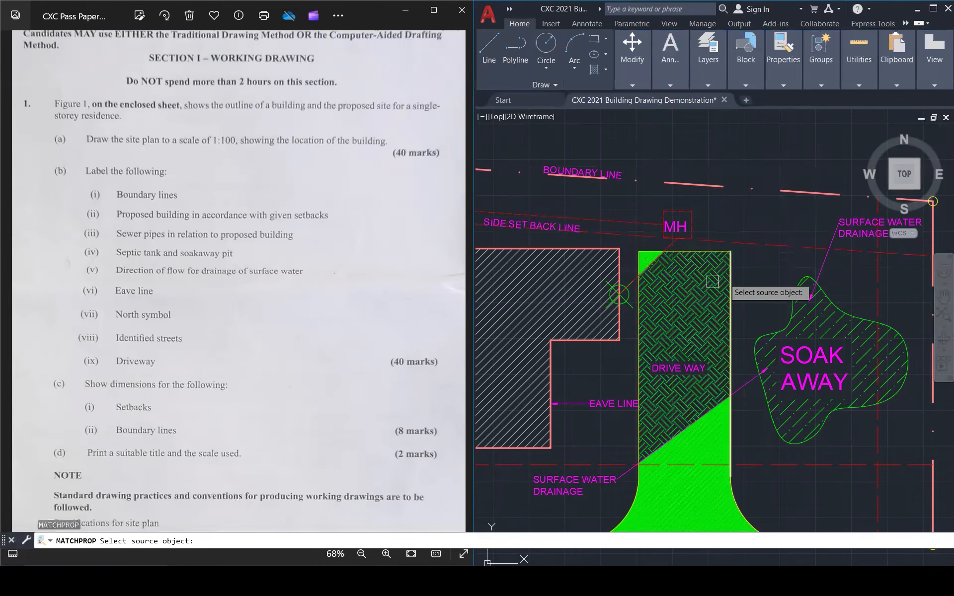
click(695, 293)
click(698, 437)
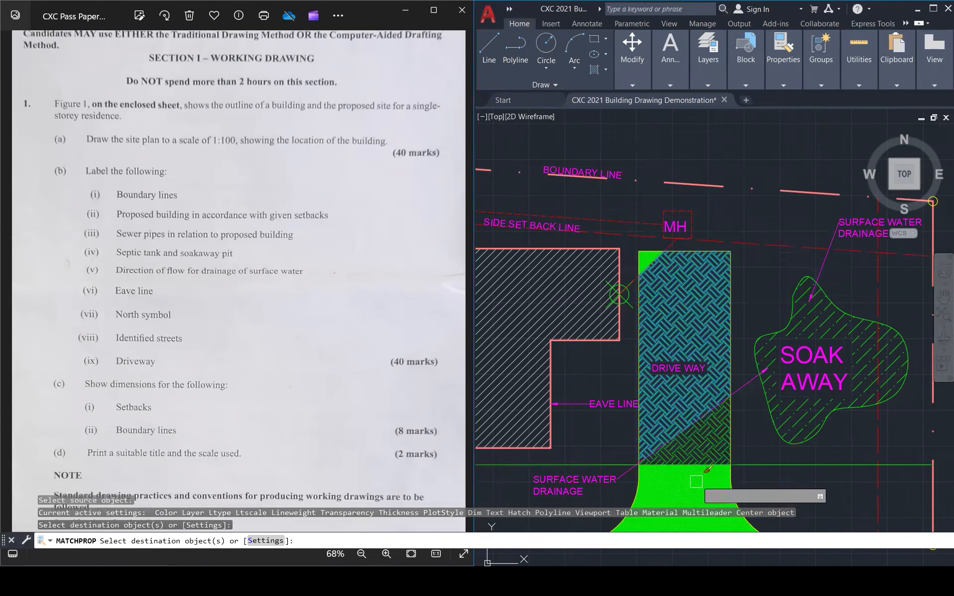
click(685, 475)
scroll(645, 267, up, 2)
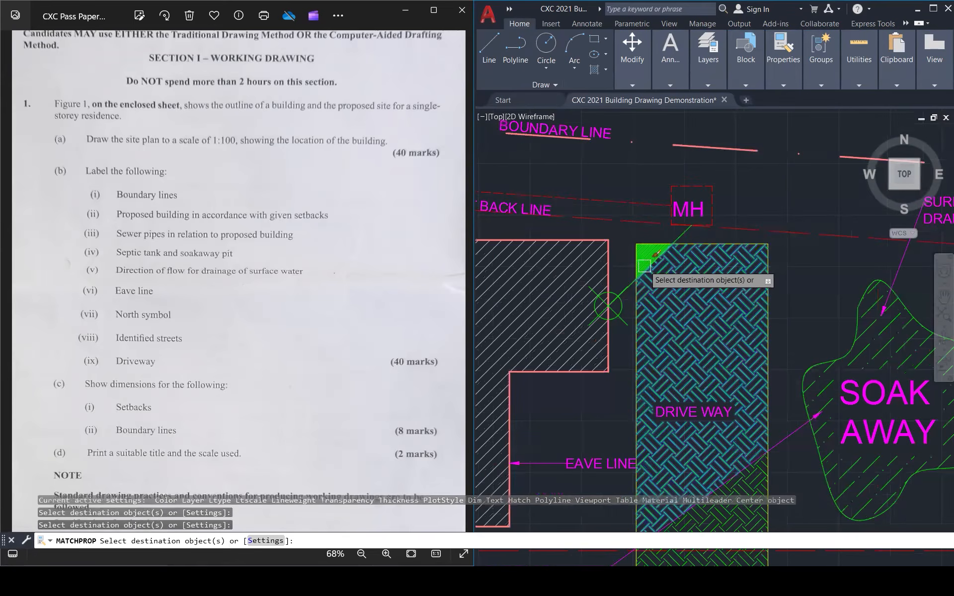
scroll(644, 266, up, 3)
key(Escape)
key(Escape)
key(Escape)
scroll(714, 225, down, 8)
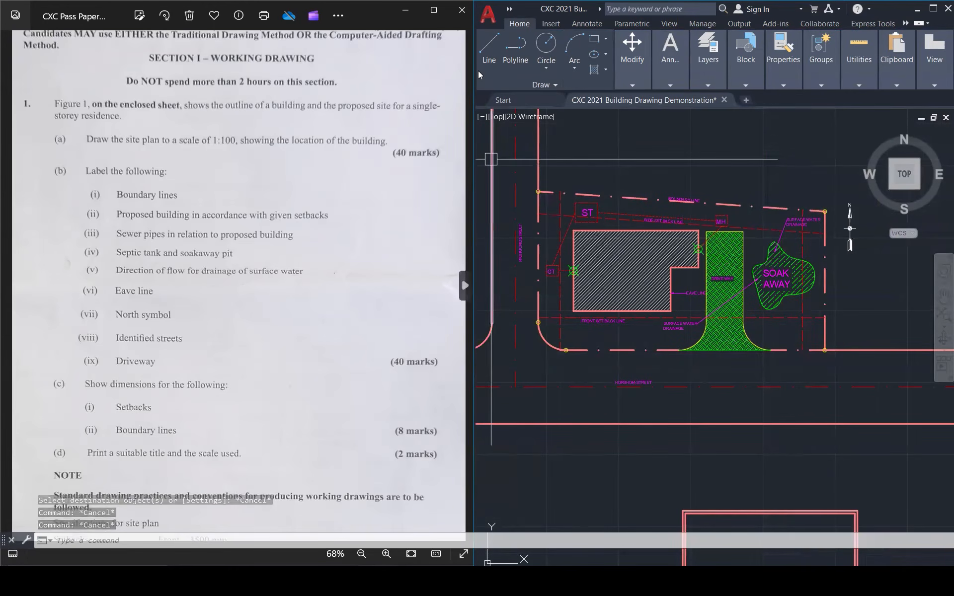
- Maximize the drawing window and insert the Drawing Title Bar block below Horshom Street's lower road edge
scroll(685, 144, down, 3)
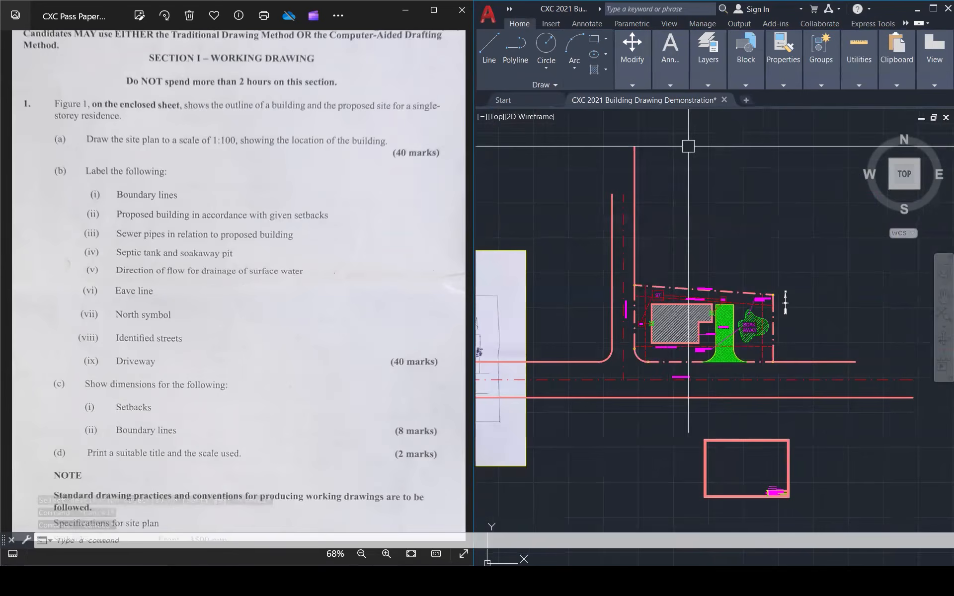
click(933, 9)
click(76, 21)
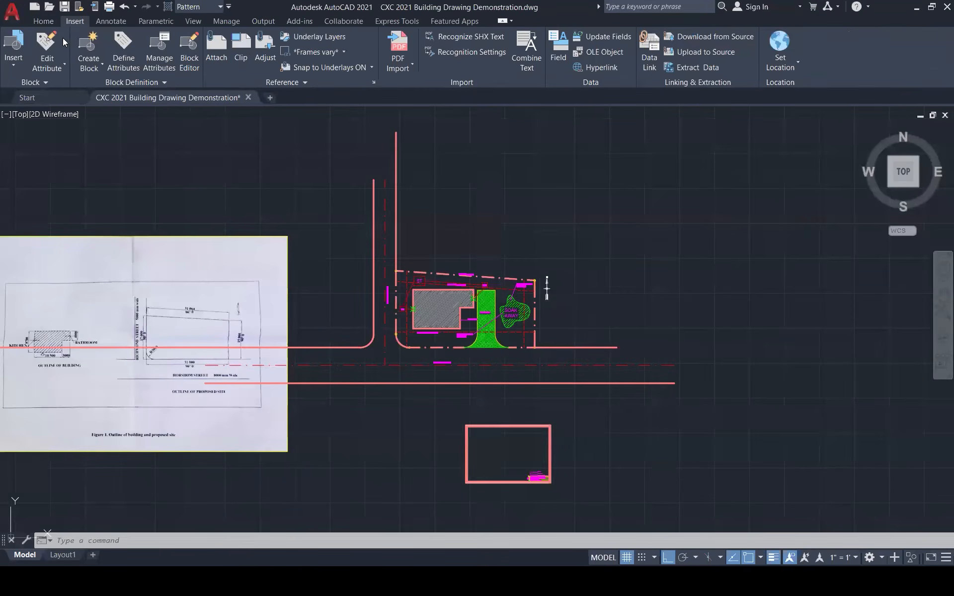
click(14, 62)
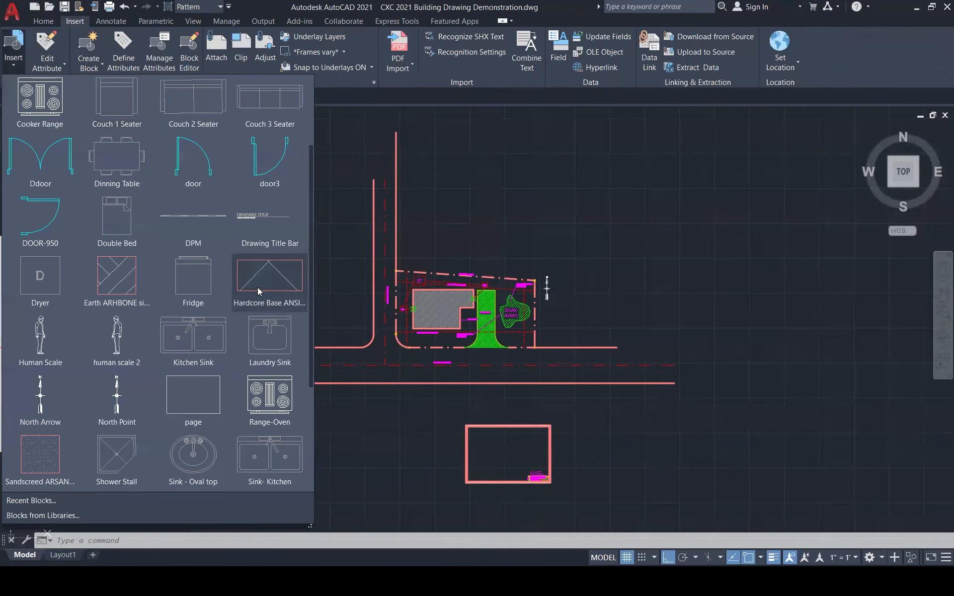
click(262, 221)
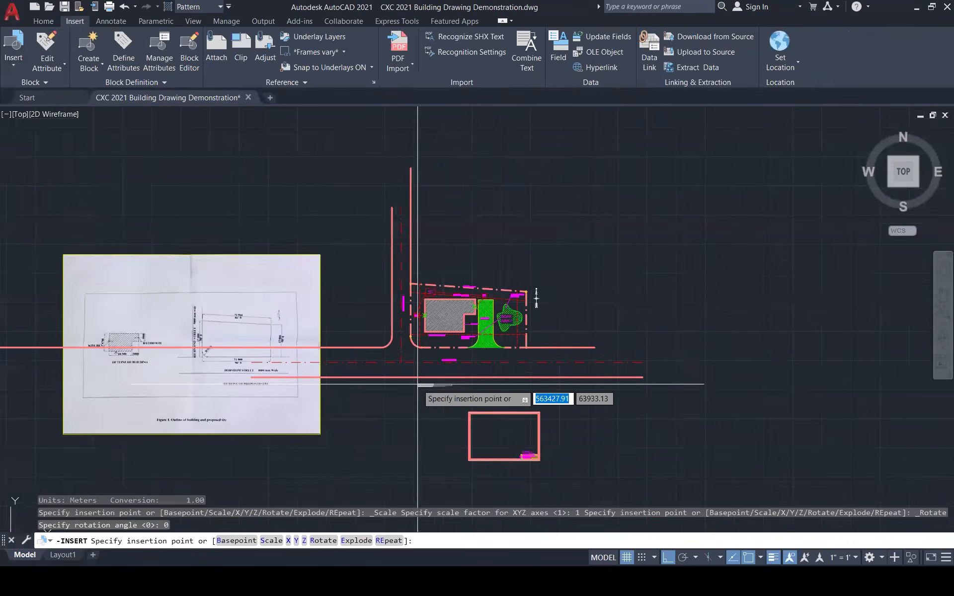
scroll(423, 398, up, 5)
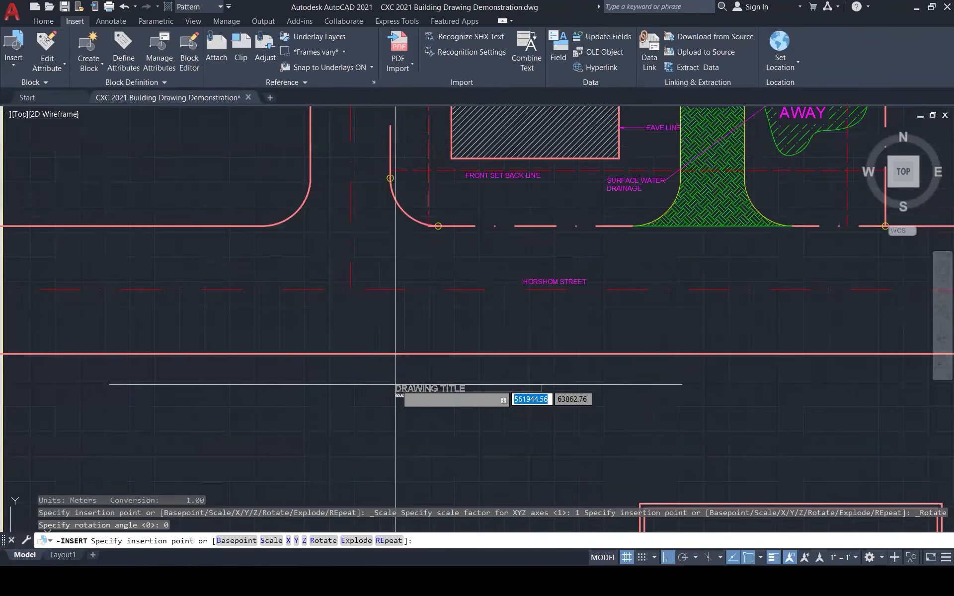
click(354, 381)
- Explode the inserted drawing title block so its texts can be edited individually
scroll(406, 389, up, 5)
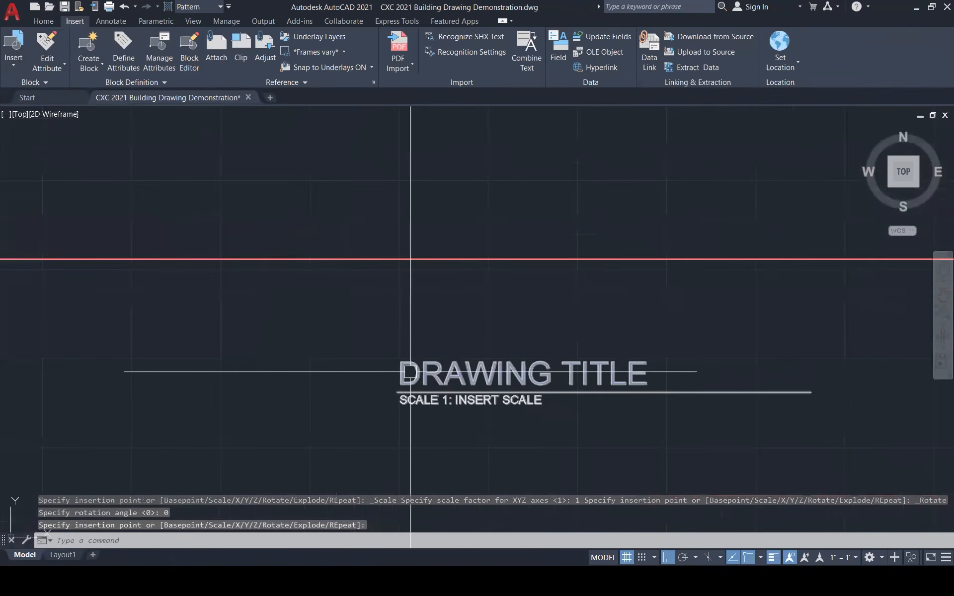
click(410, 371)
key(Escape)
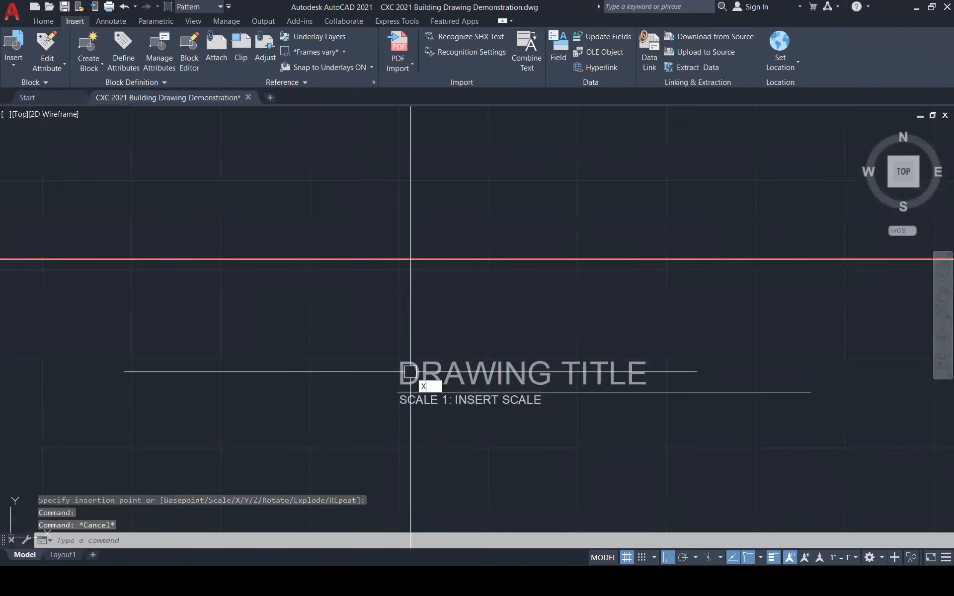
key(Return)
click(440, 371)
key(Return)
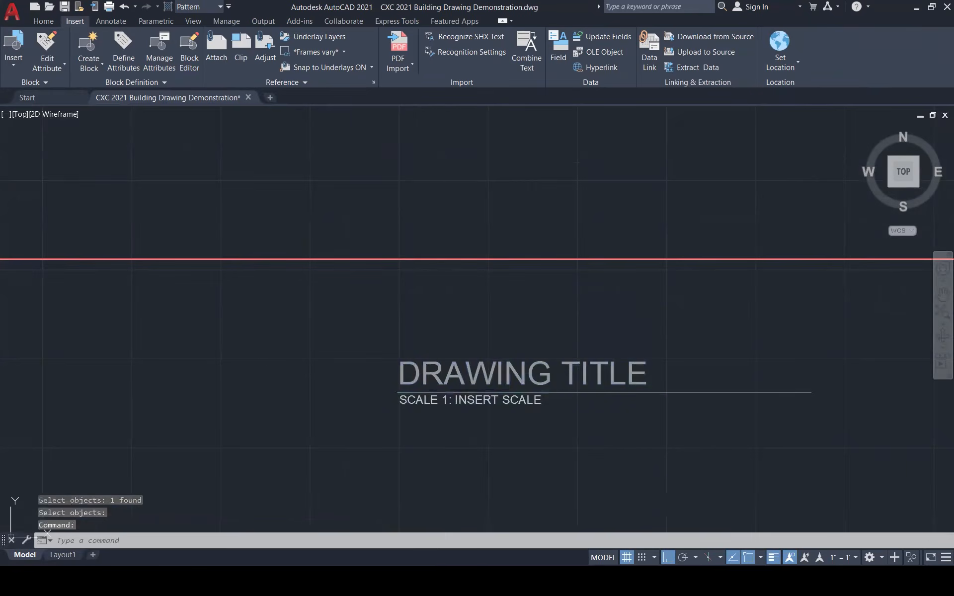
- Change the drawing title to SITE PLAN and its scale note to SCALE 1: 100
double_click(439, 371)
text(SITE PLAN)
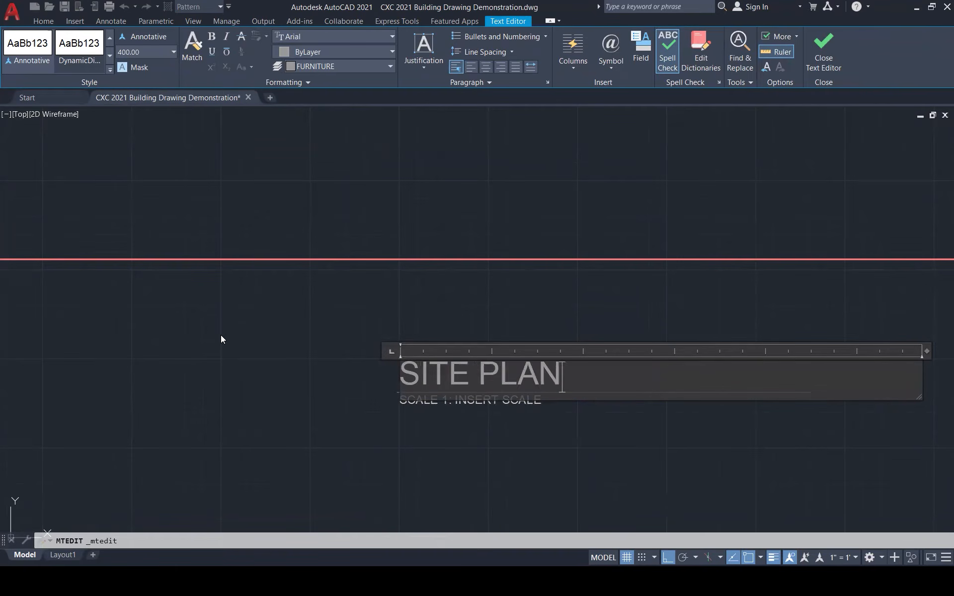
click(234, 356)
click(463, 402)
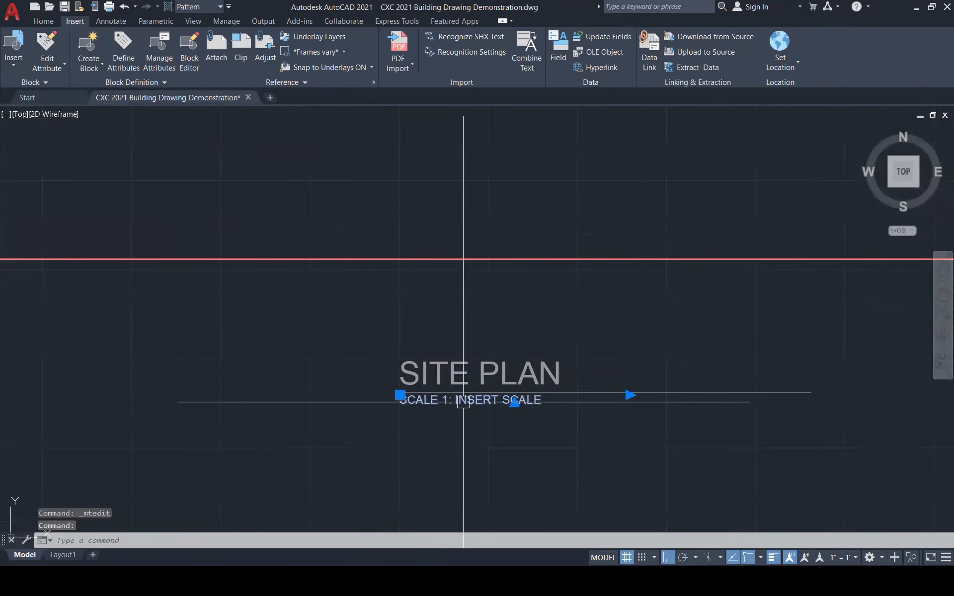
double_click(463, 402)
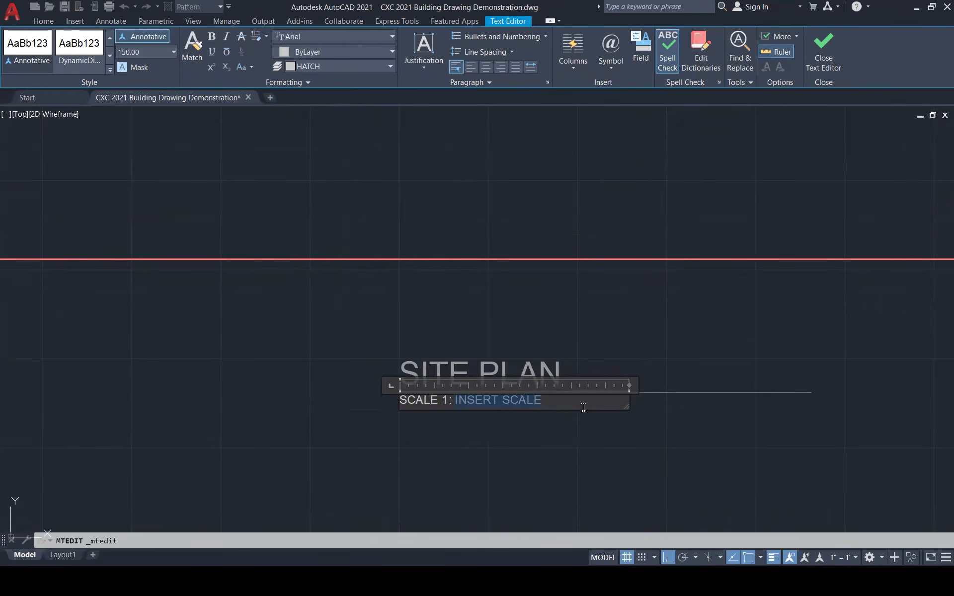
click(740, 347)
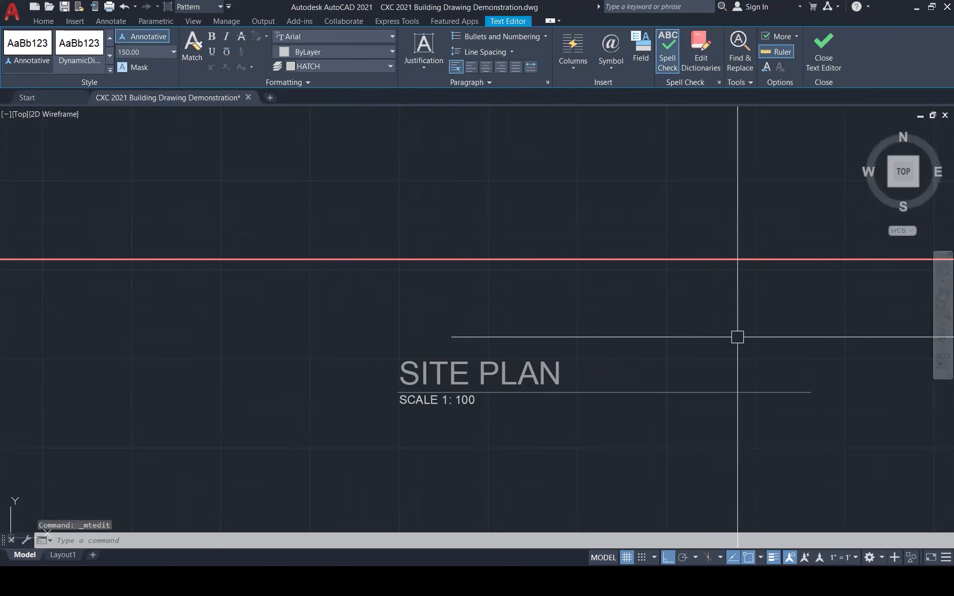
- Enlarge the SITE PLAN title, its underline and its scale note together from the title's start point
scroll(550, 404, down, 4)
click(574, 428)
click(508, 397)
text(SC)
key(Return)
click(513, 403)
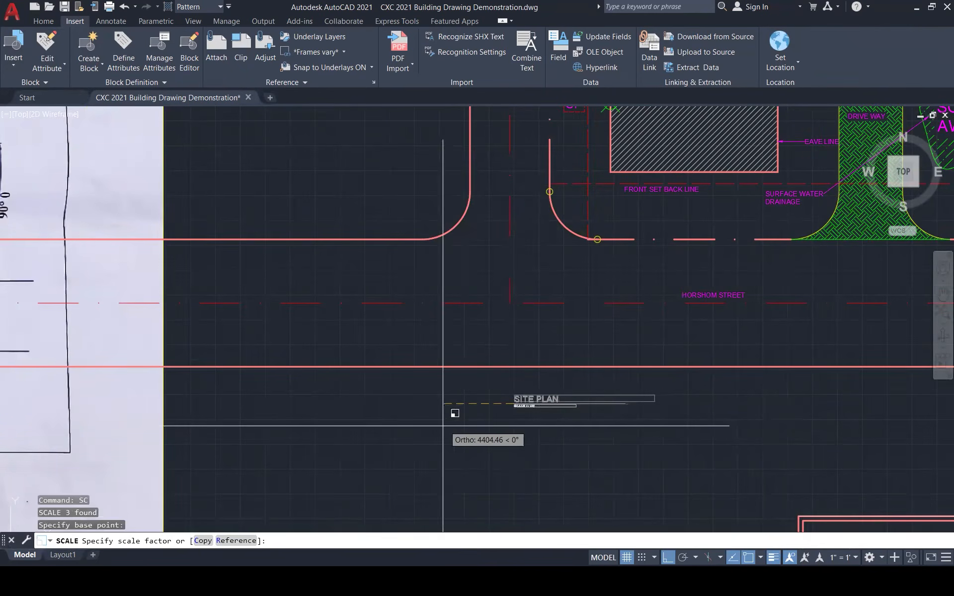
scroll(442, 408, down, 4)
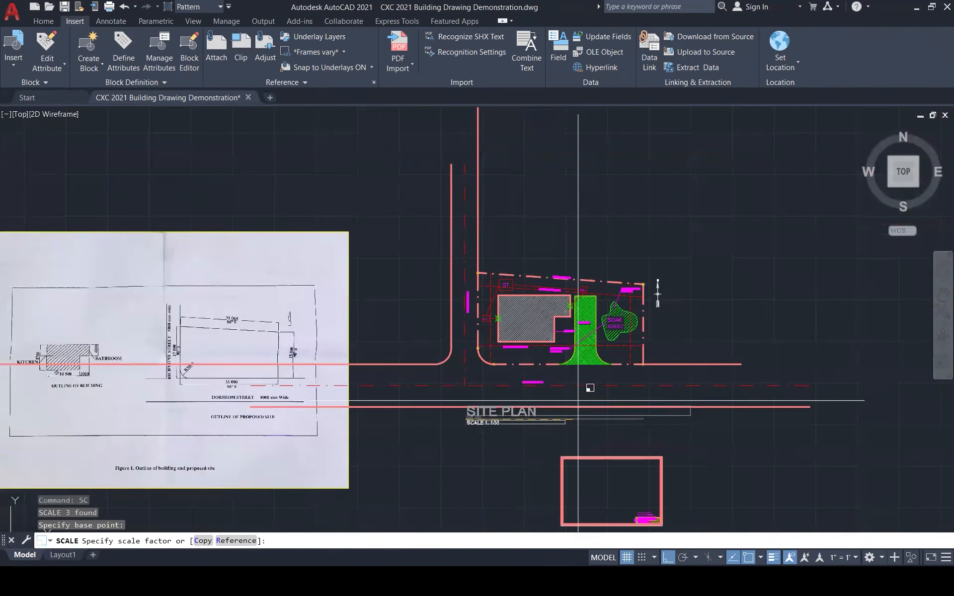
click(560, 422)
- Move the SITE PLAN title, underline and scale note straight up, between Horshom Street's centre line and lower road edge
scroll(555, 428, up, 5)
click(354, 320)
click(594, 412)
click(570, 392)
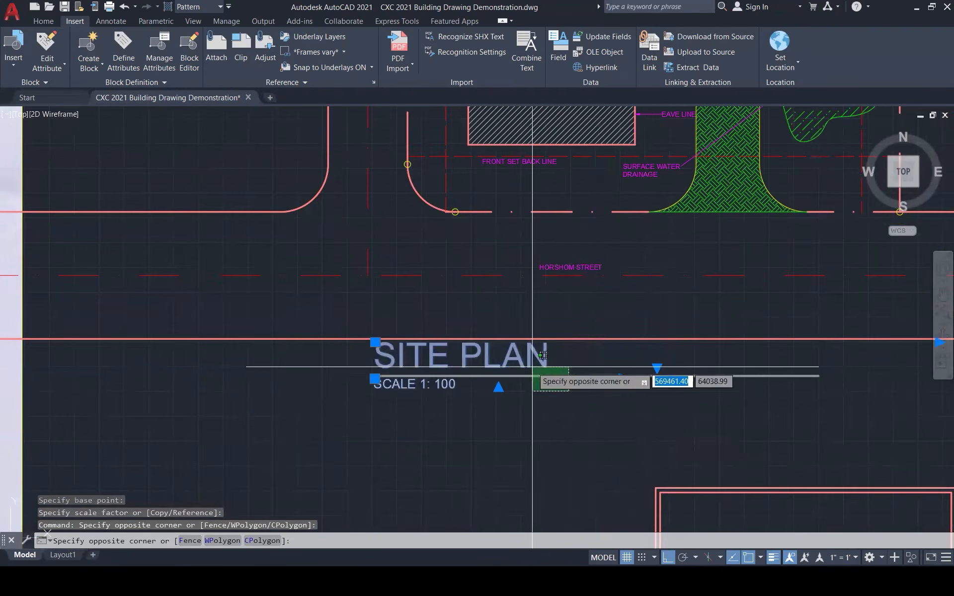
click(528, 366)
text(m)
key(Return)
click(451, 400)
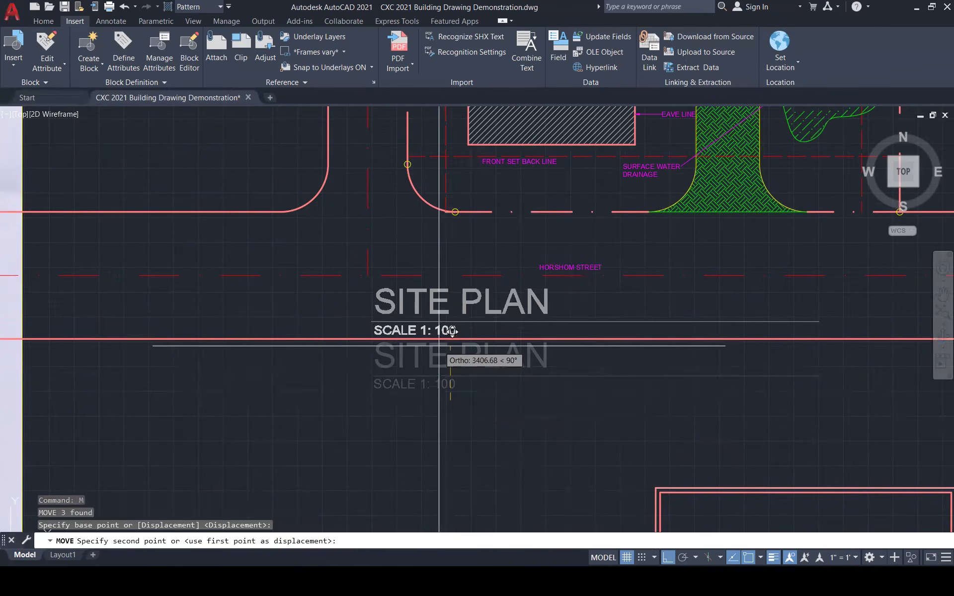
scroll(452, 387, up, 5)
scroll(448, 345, down, 5)
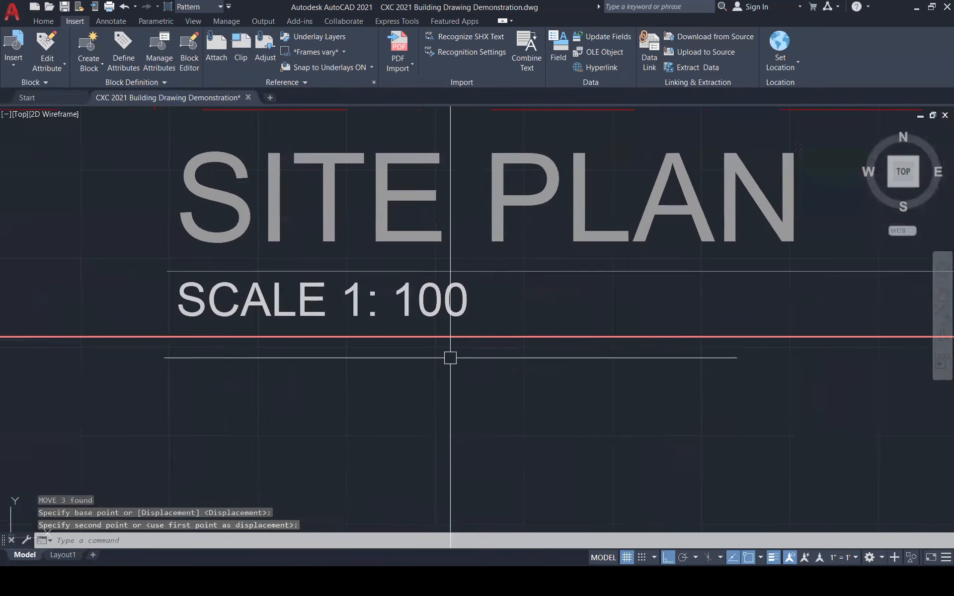
click(546, 422)
scroll(546, 422, down, 3)
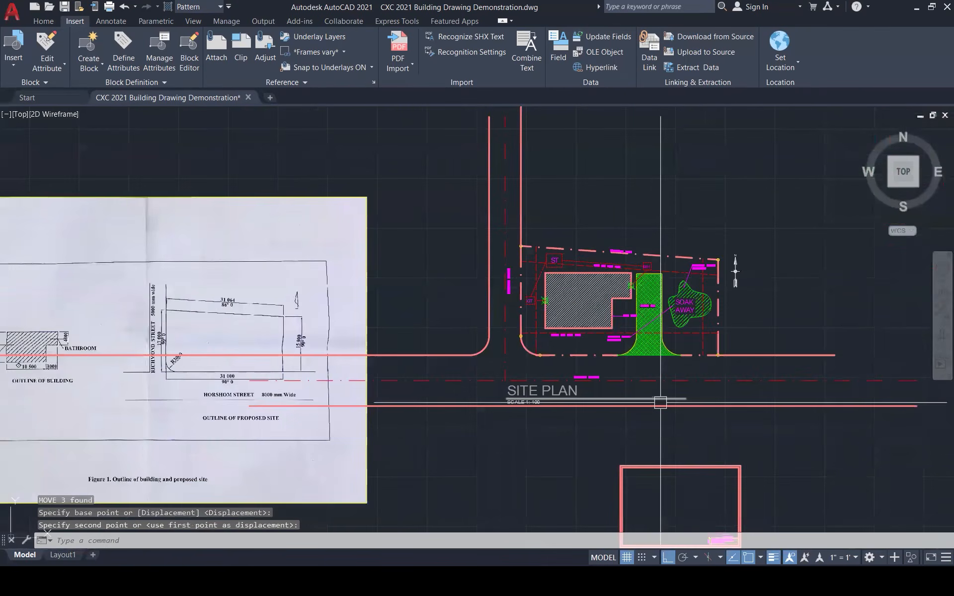
- Scale up the HORSHOM STREET label about its middle so it reads larger than the other site labels
scroll(600, 366, up, 5)
scroll(598, 370, up, 1)
text(sc)
key(Return)
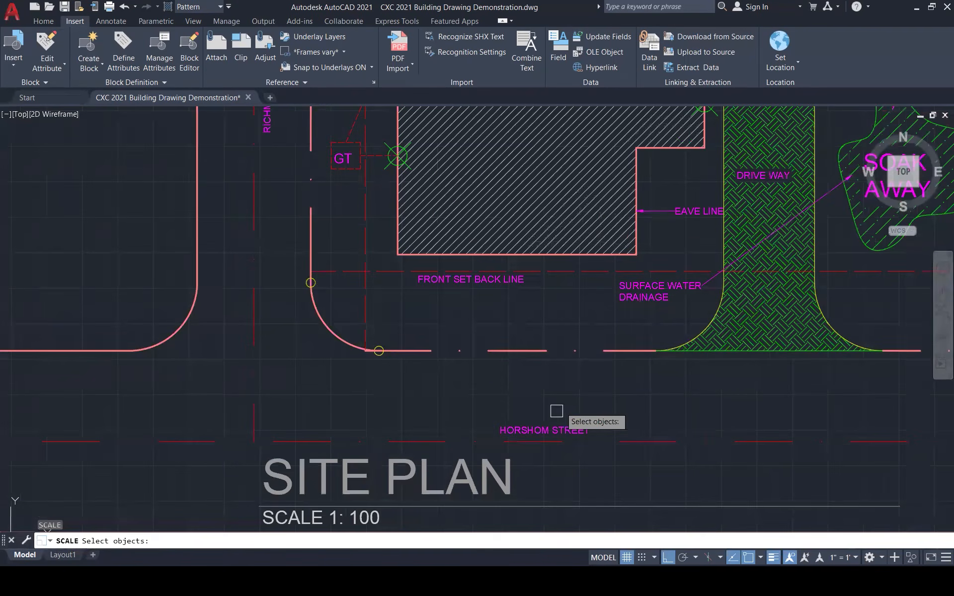
click(547, 429)
key(Return)
click(543, 430)
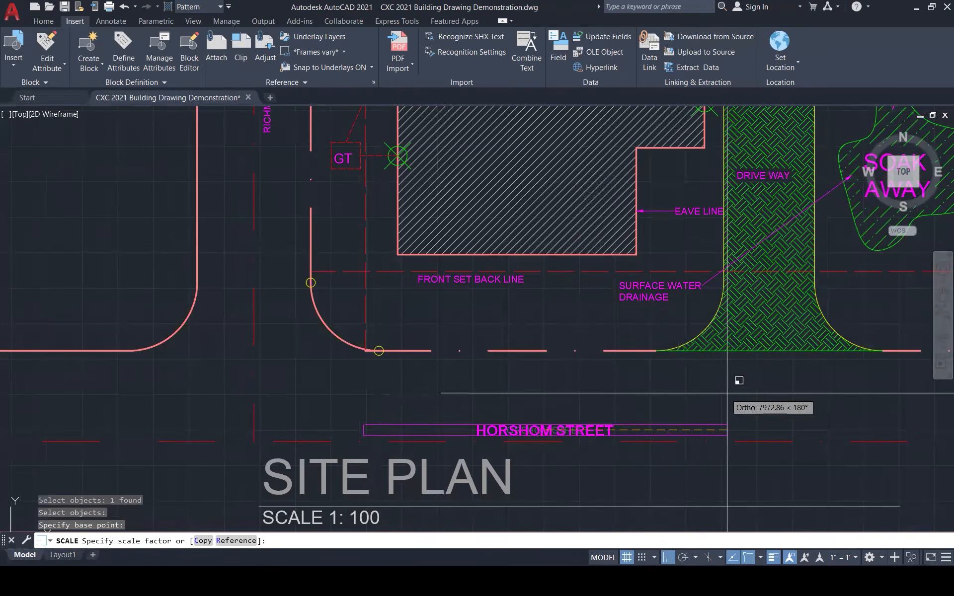
key(Escape)
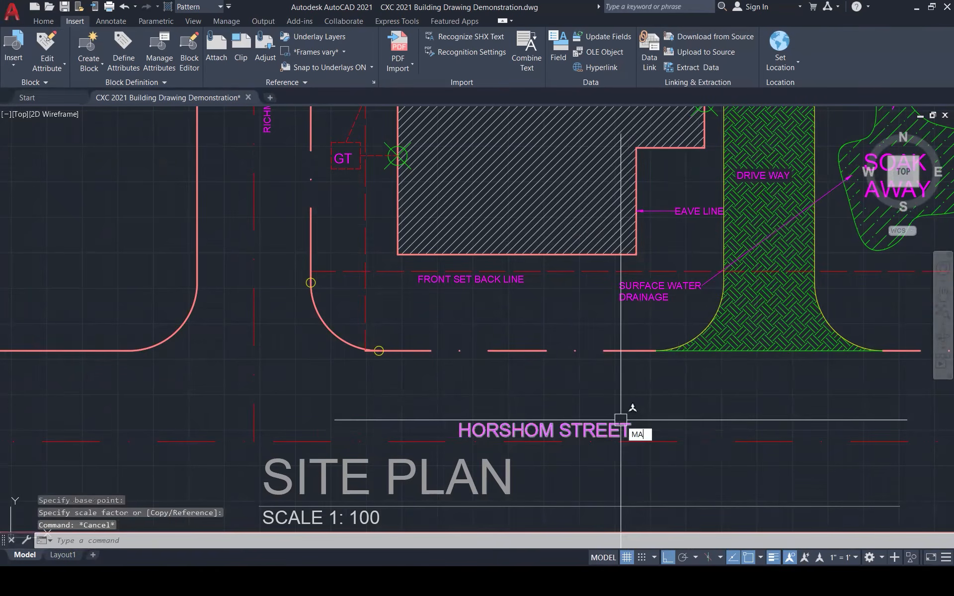
- Match the properties of the RICHMOND STREET label to the enlarged HORSHOM STREET label
text(MA)
key(Return)
click(616, 430)
click(267, 130)
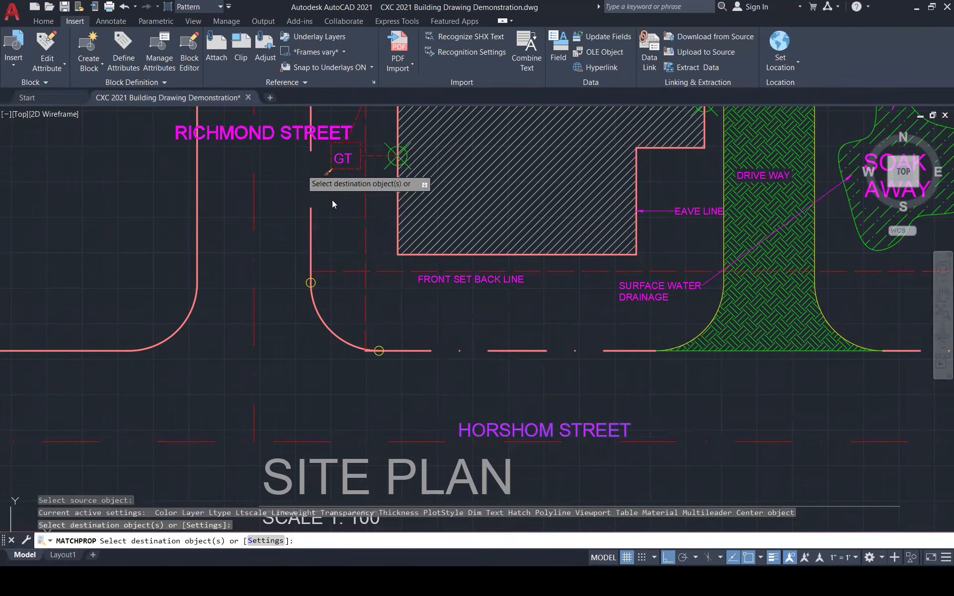
scroll(606, 404, down, 2)
scroll(298, 199, up, 5)
key(Escape)
- Try to rotate the horizontal RICHMOND STREET label so that it reads downwards along its street
click(544, 352)
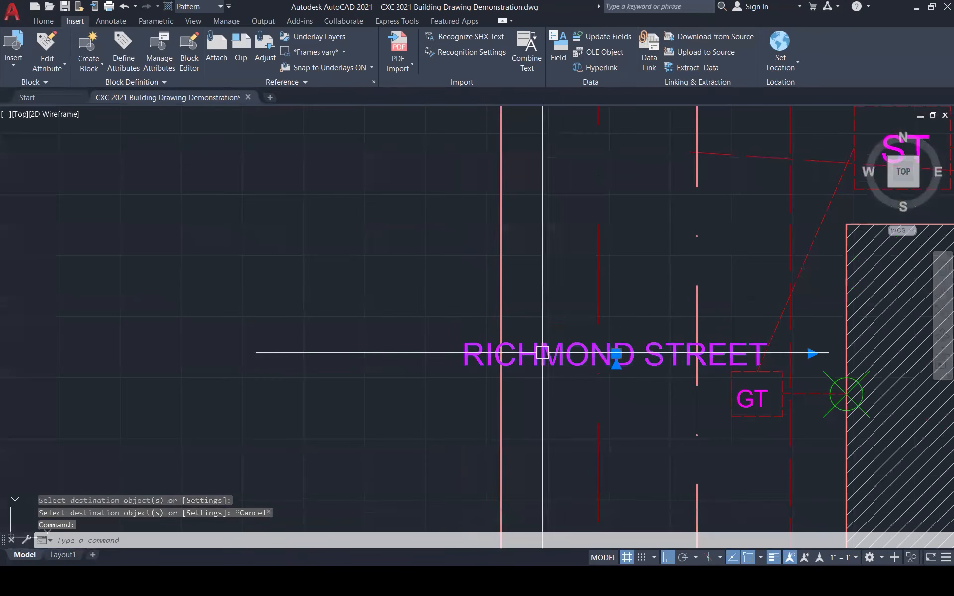
key(Return)
click(616, 353)
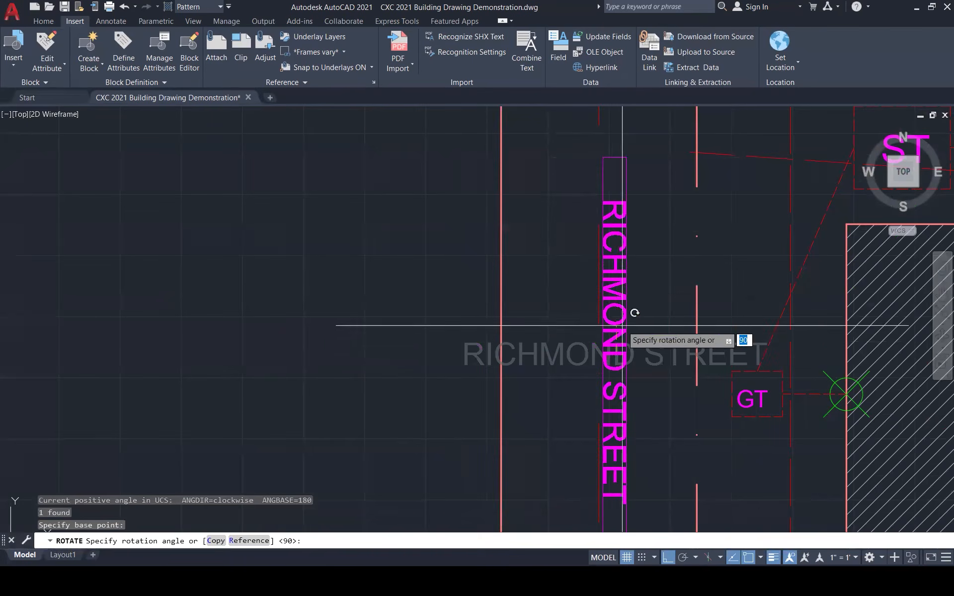
click(620, 284)
- Cancel the accidental cut commands and undo the rotation of the RICHMOND STREET label
key(ctrl+x)
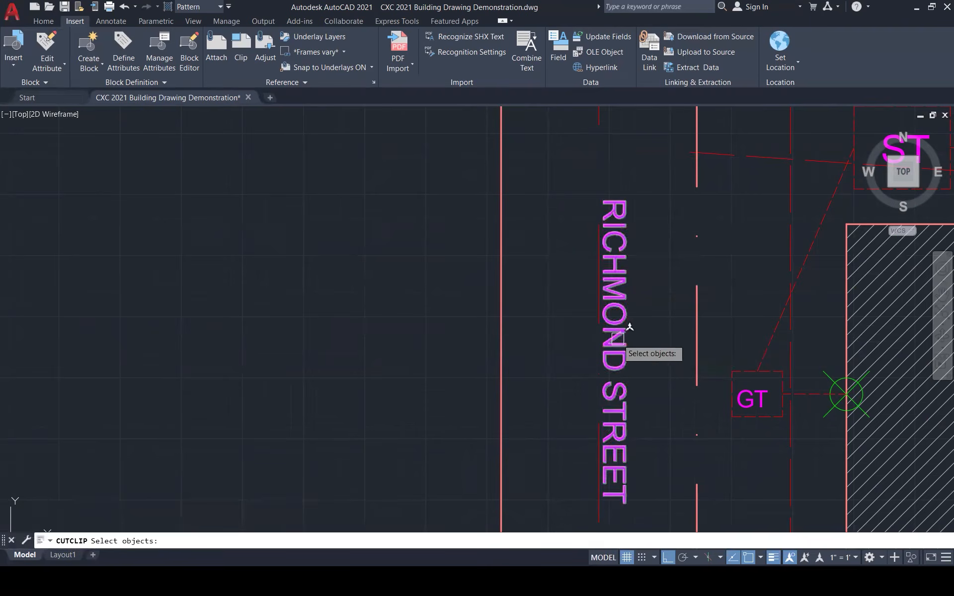
key(Escape)
key(ctrl+x)
key(ctrl+z)
key(Escape)
key(ctrl+z)
key(ctrl+z)
key(ctrl+z)
key(Escape)
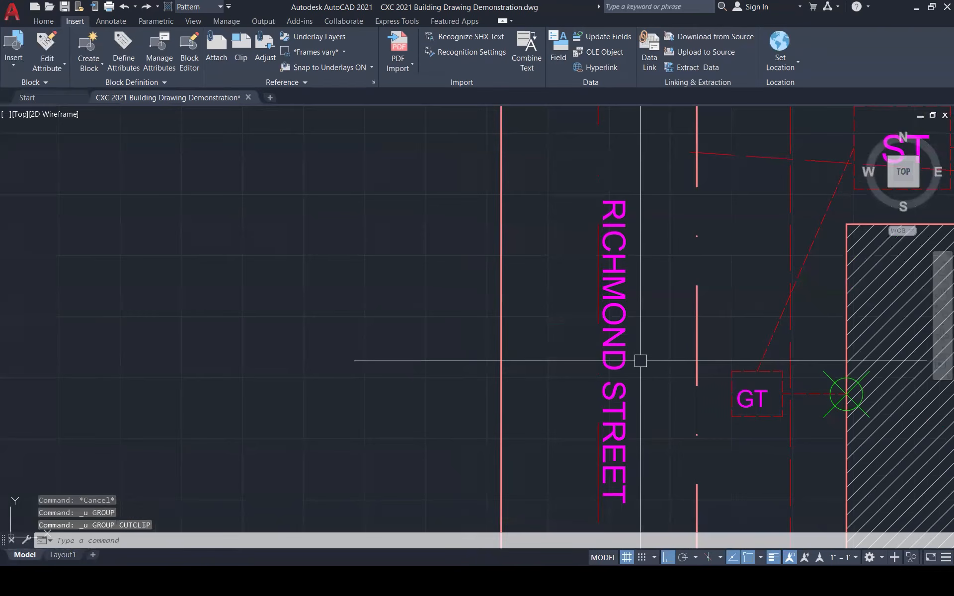
key(ctrl+z)
- Rotate the RICHMOND STREET label to vertical so that it reads upwards along its street
click(622, 357)
text(R)
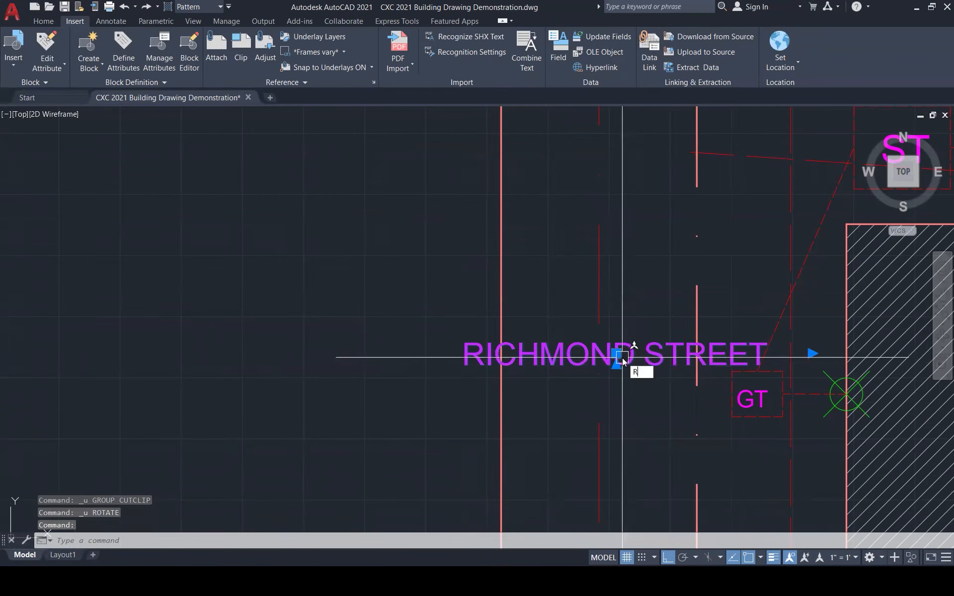
text(O)
key(Return)
click(616, 357)
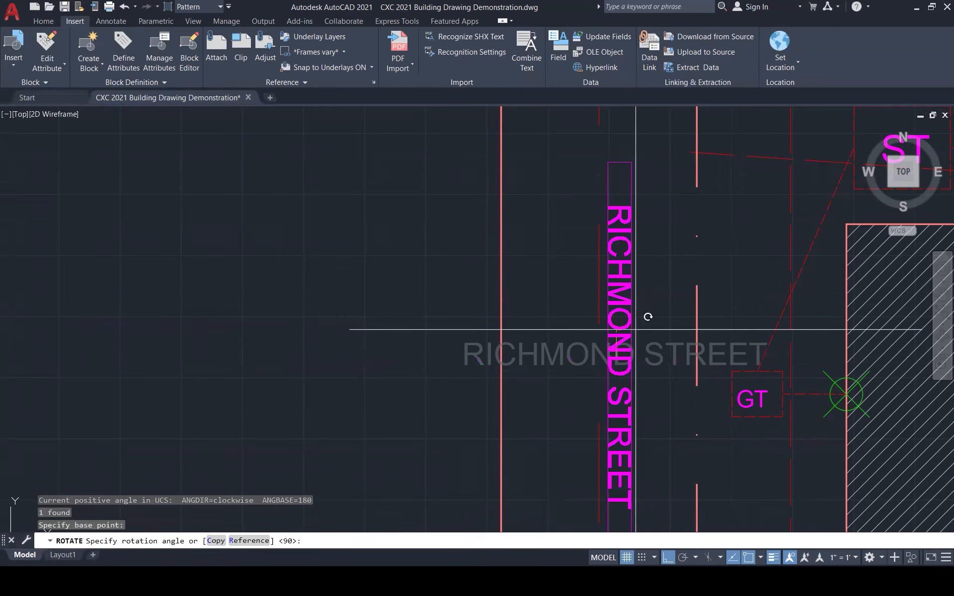
click(646, 437)
scroll(508, 398, down, 4)
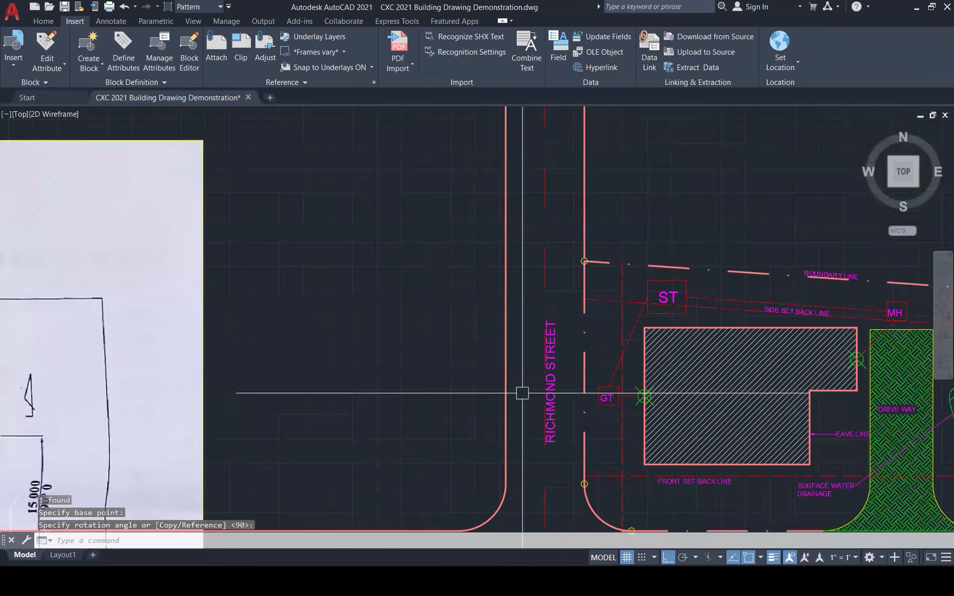
scroll(522, 393, down, 4)
key(Escape)
key(Escape)
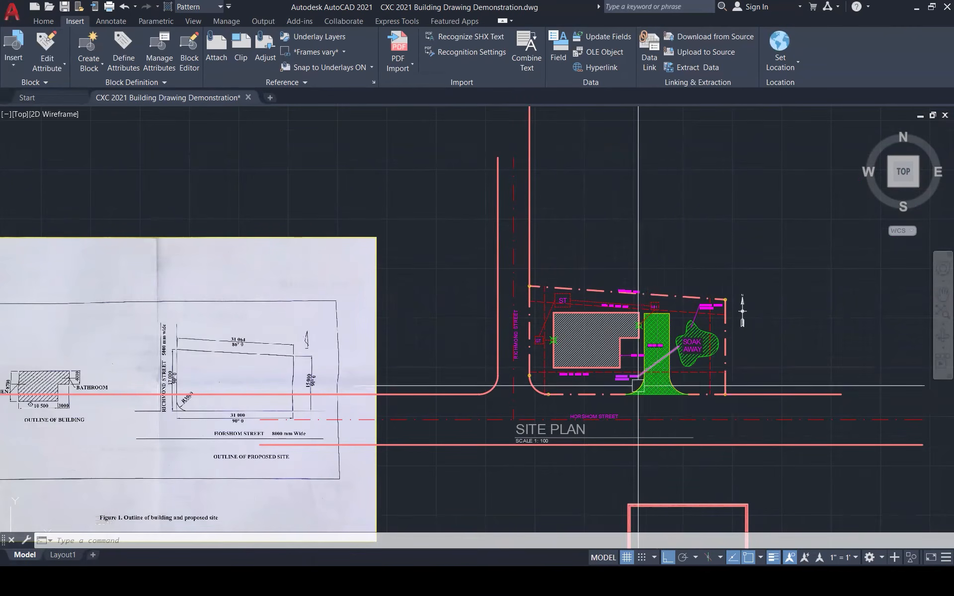
- Check which layer the soakaway's hatch is assigned to, leaving the assignment as it is
scroll(677, 463, up, 2)
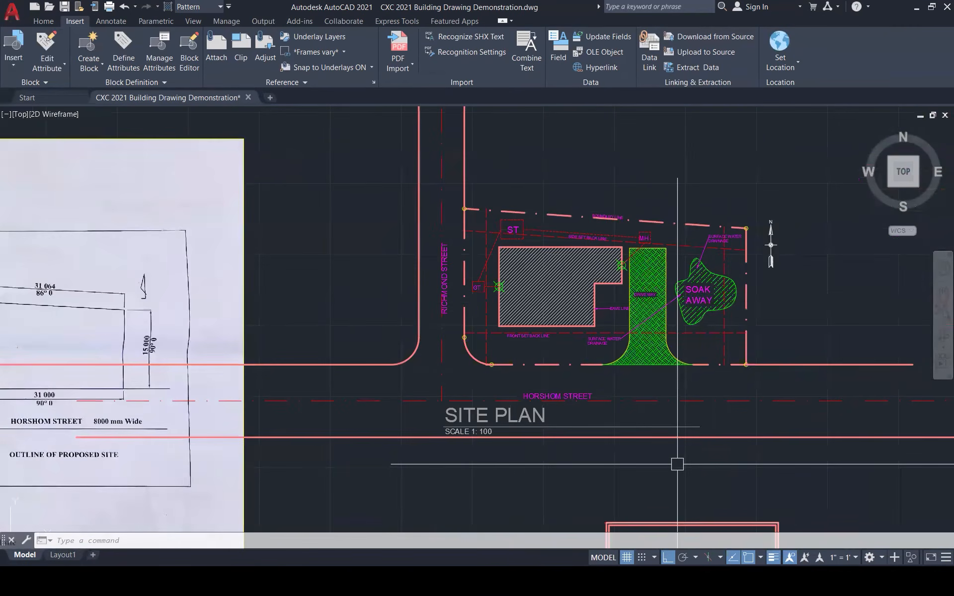
scroll(717, 297, up, 1)
scroll(721, 268, up, 4)
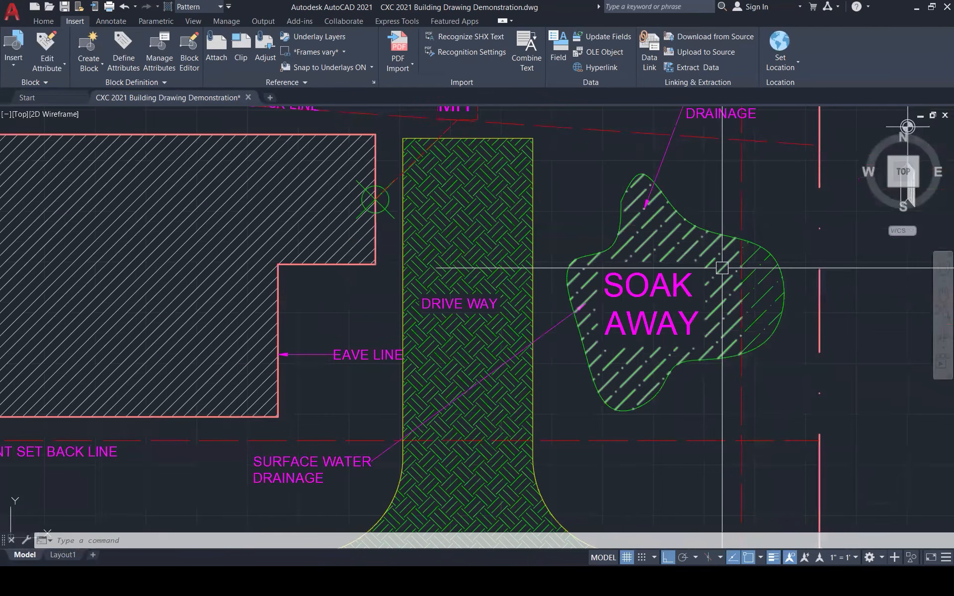
click(721, 268)
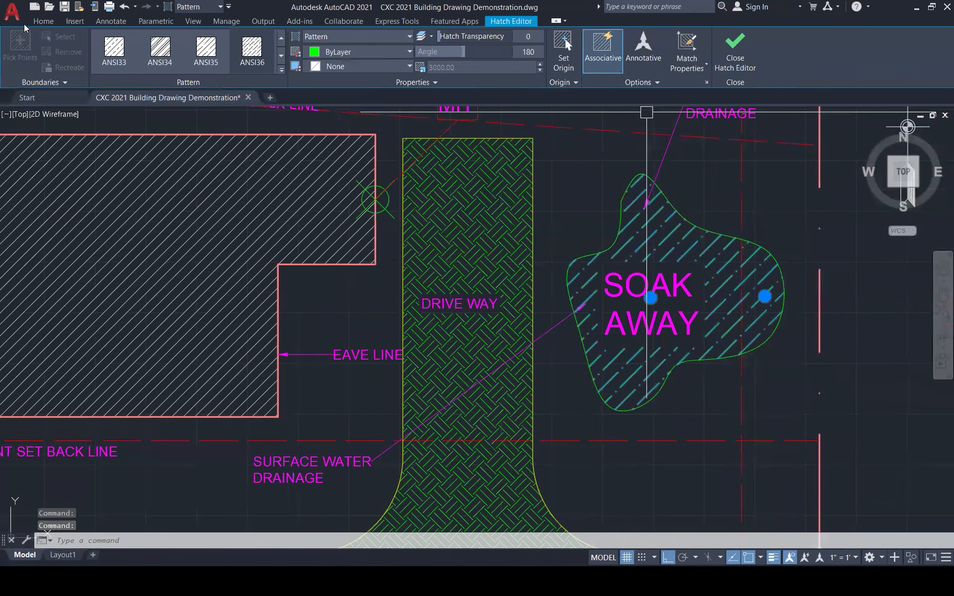
click(524, 38)
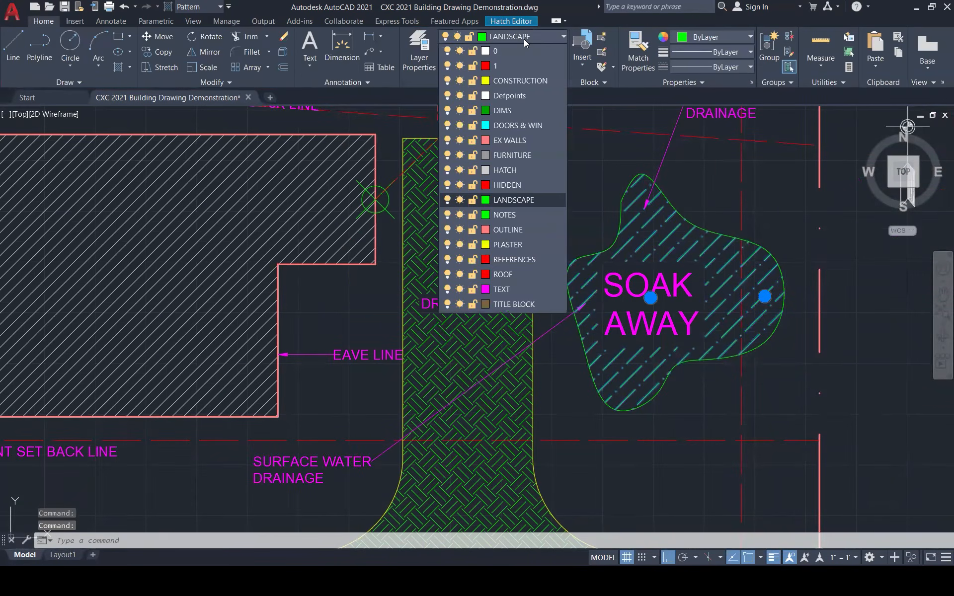
click(524, 38)
key(Escape)
key(Escape)
scroll(687, 250, down, 1)
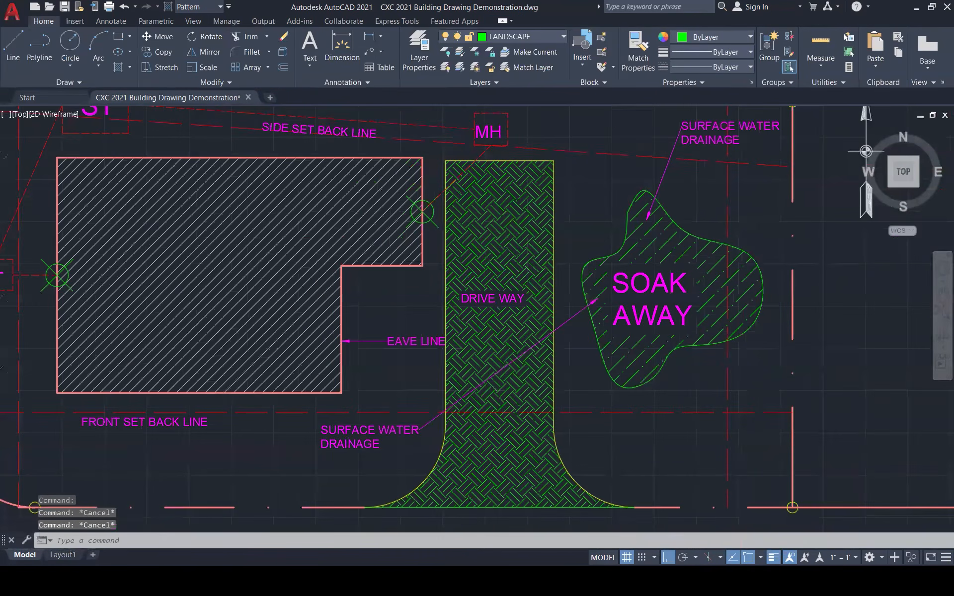
- Assign the driveway's side lines, end line and two flared arcs to the OUTLINE layer
scroll(642, 283, down, 2)
click(580, 221)
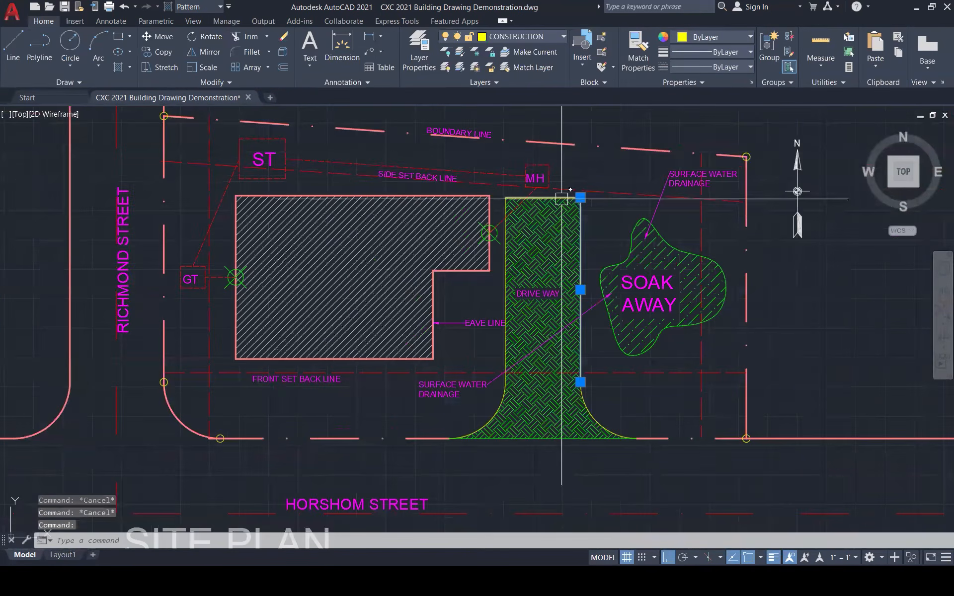
click(562, 198)
click(505, 358)
click(490, 414)
click(588, 414)
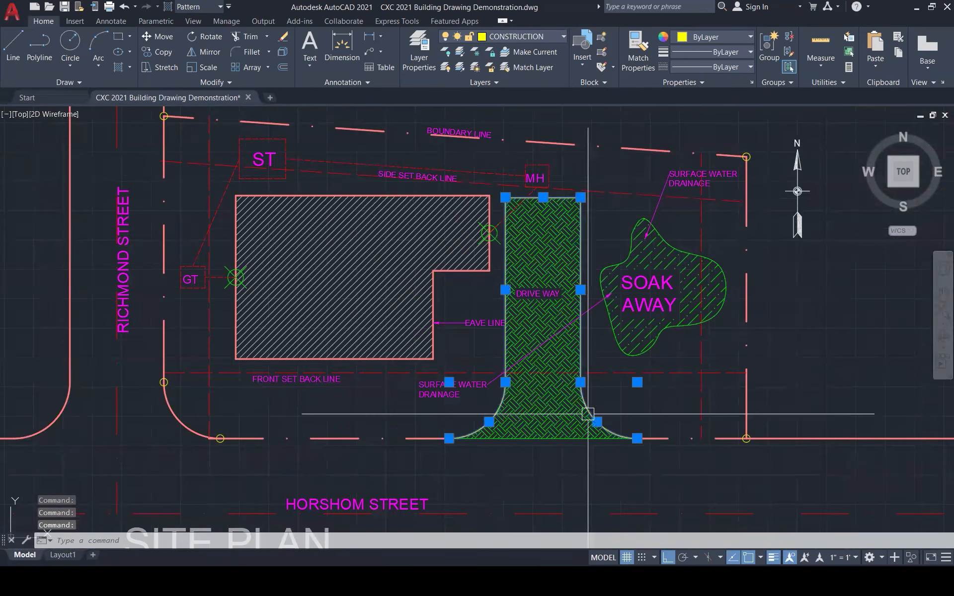
click(521, 36)
click(517, 230)
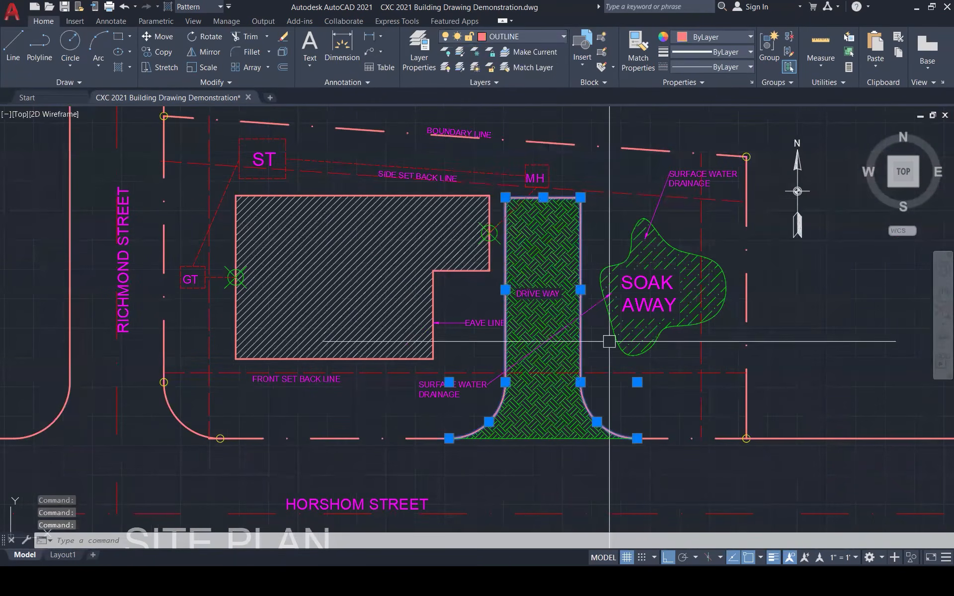
key(Escape)
key(Escape)
key(Escape)
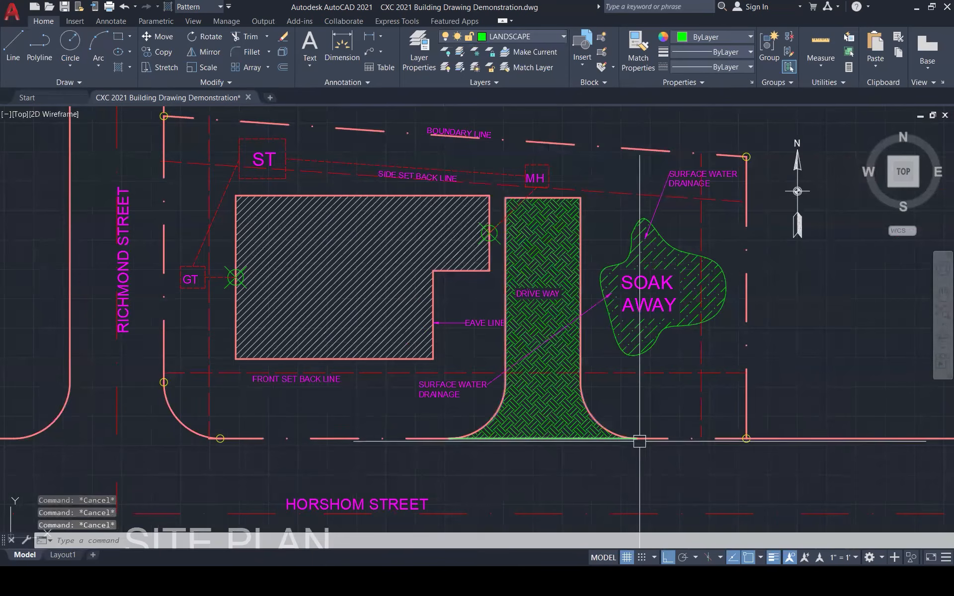
- Delete the green line across the driveway's mouth along the front boundary
click(582, 439)
key(Delete)
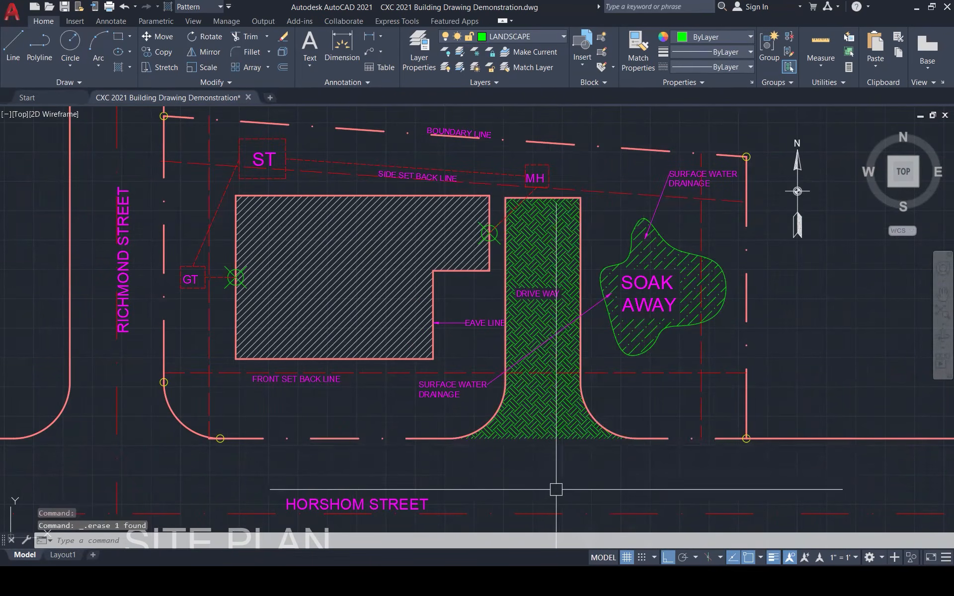
scroll(528, 351, down, 3)
key(Escape)
scroll(451, 282, up, 1)
- Delete the diagonal hatch filling the building outline
scroll(451, 283, up, 3)
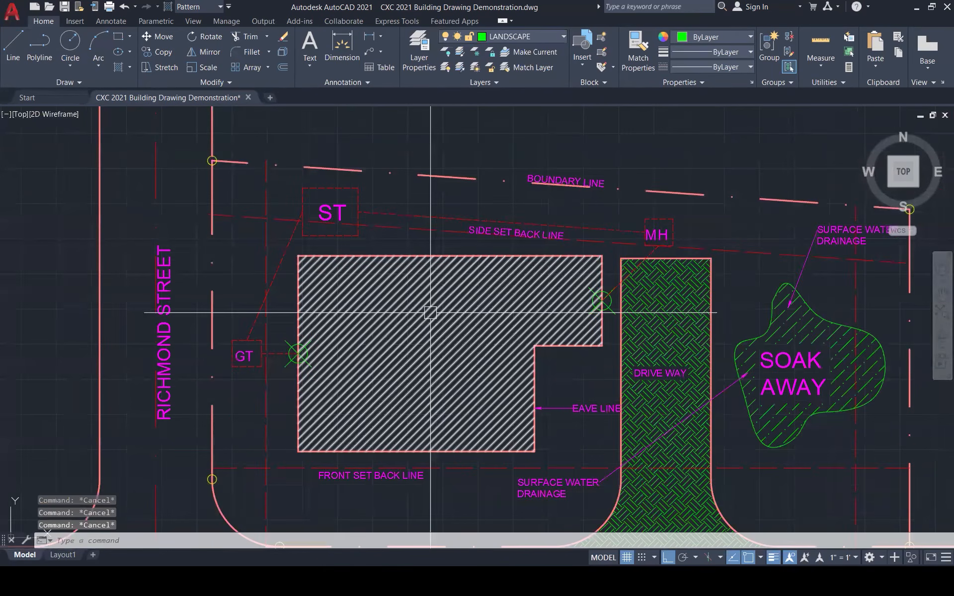
scroll(430, 312, down, 2)
key(Delete)
scroll(432, 298, up, 1)
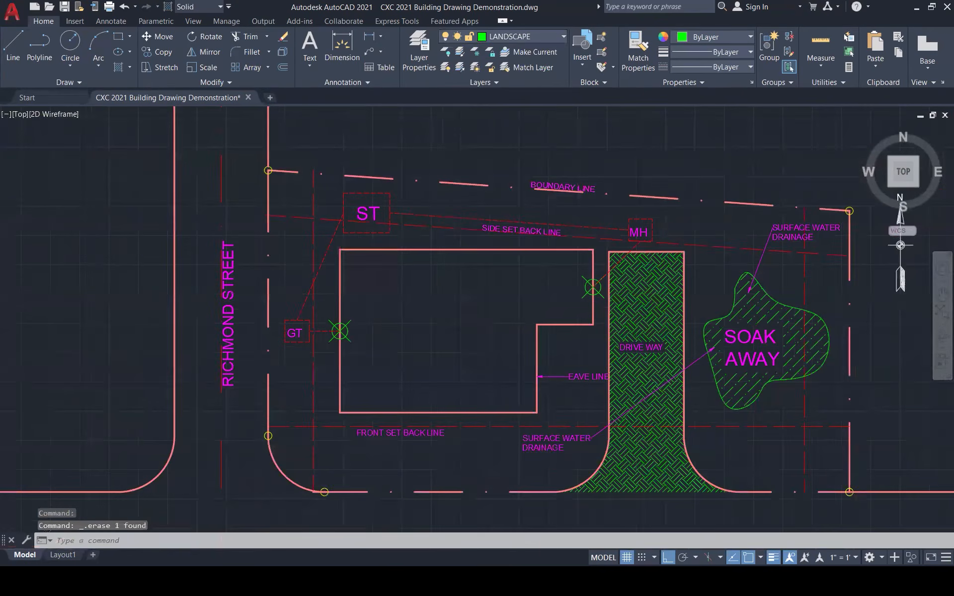
- Copy the HORSHOM STREET label into the middle of the building outline
scroll(548, 219, down, 3)
click(513, 410)
text(co)
key(Return)
click(506, 412)
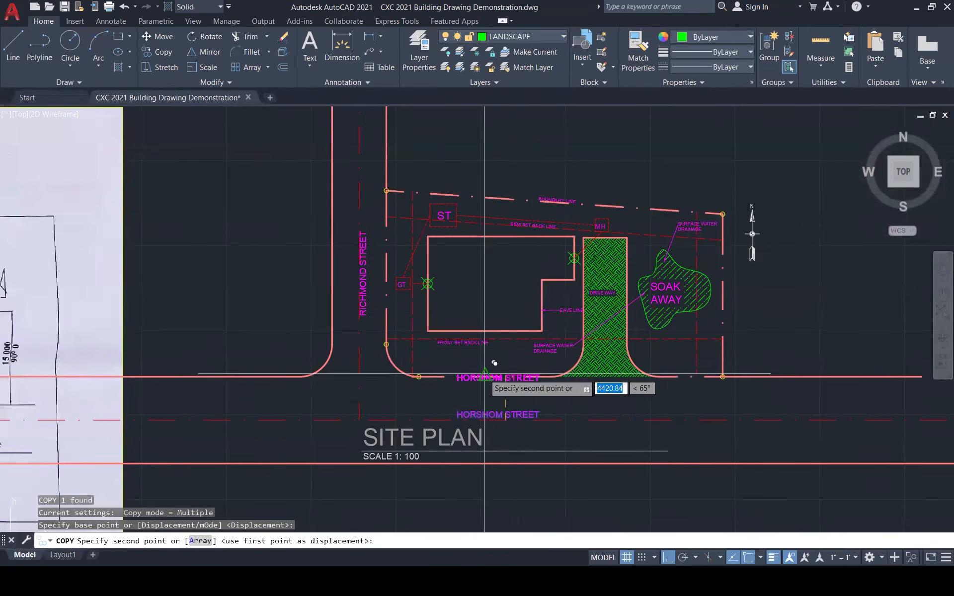
scroll(472, 270, up, 1)
click(473, 272)
key(Escape)
scroll(474, 276, up, 4)
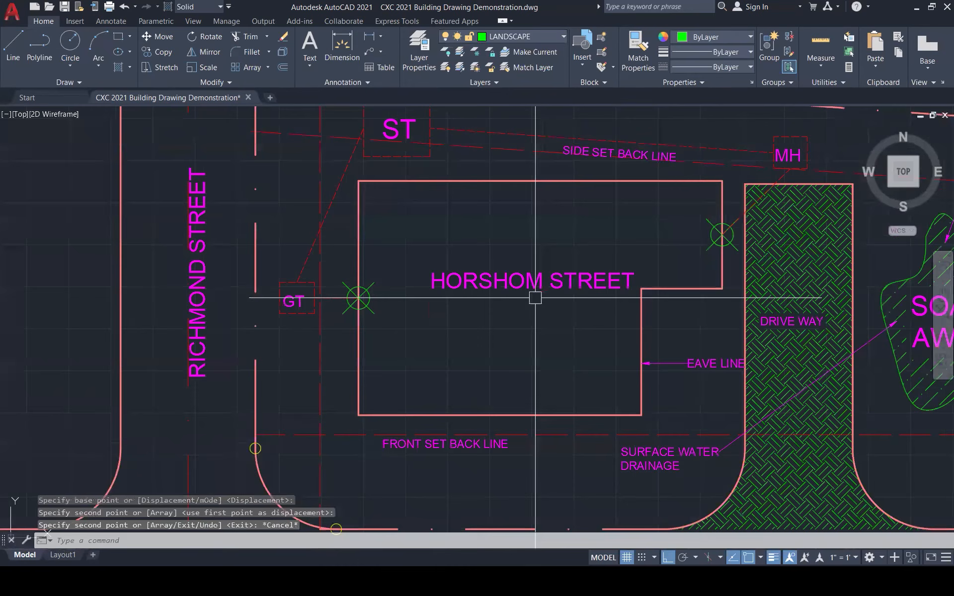
- Change the copied label inside the building to read PROPOSED BUILDING on two lines, checking the wording against the exam paper
double_click(550, 294)
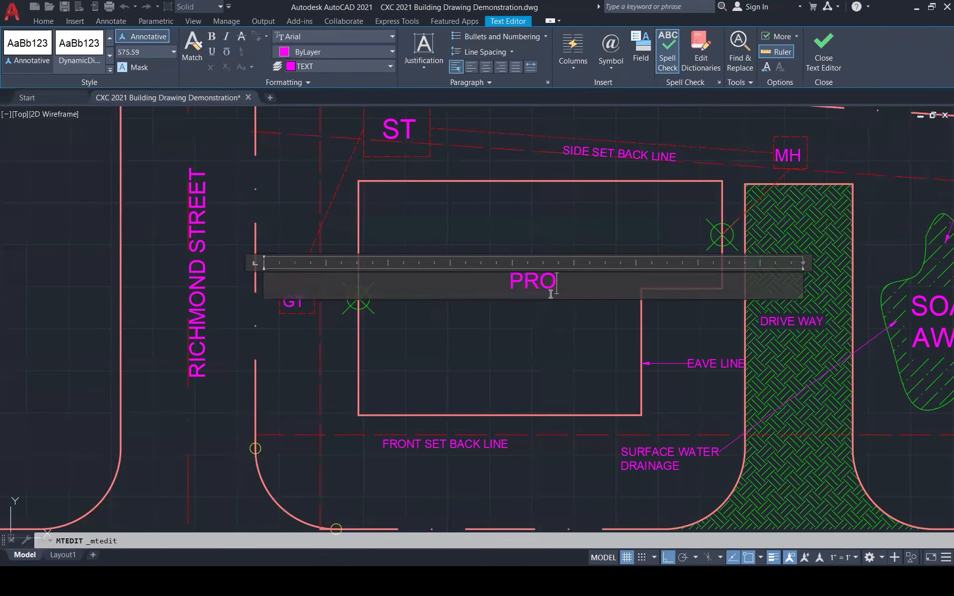
text(PROPOSED BUILDING)
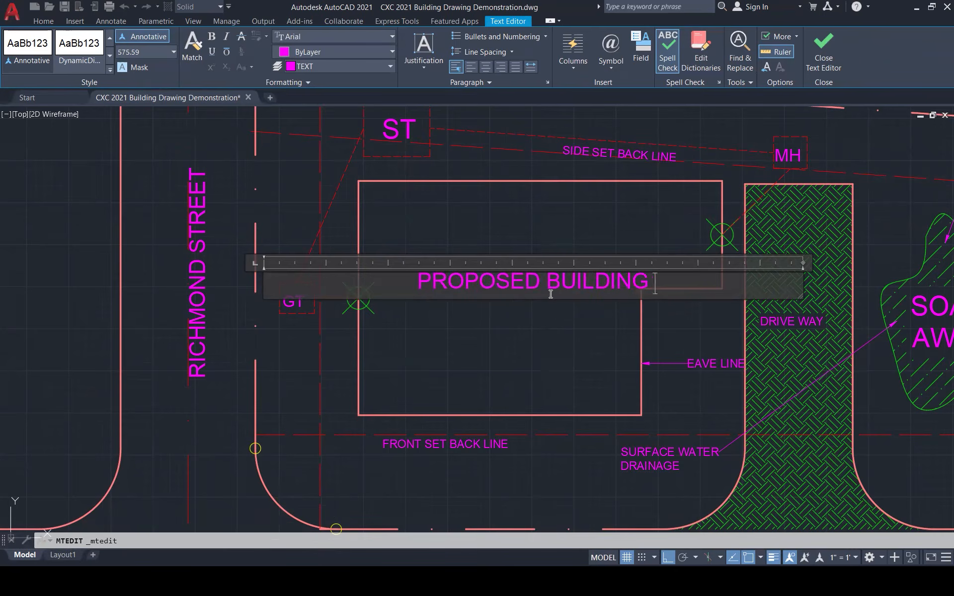
mouse_move(574, 581)
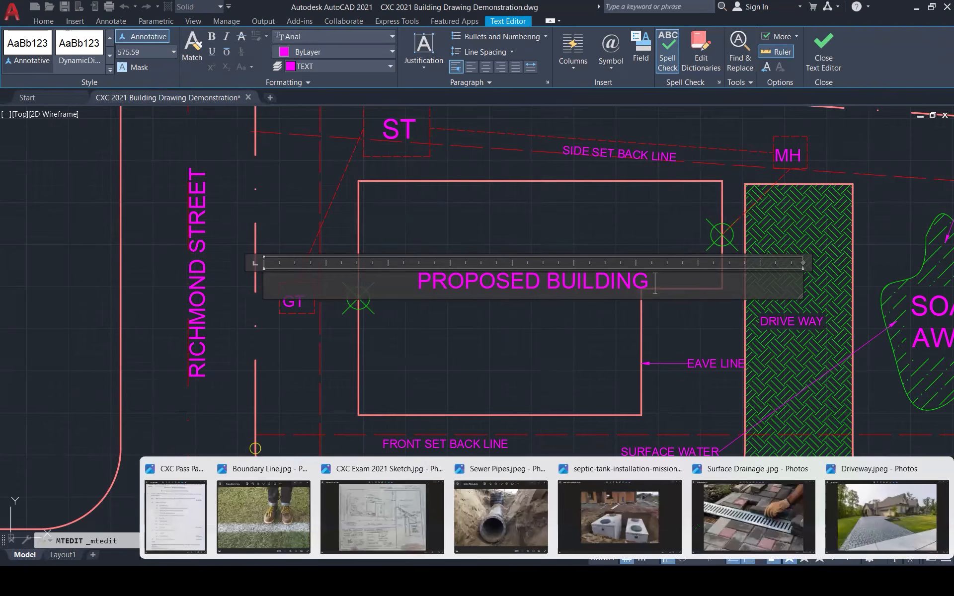
click(183, 499)
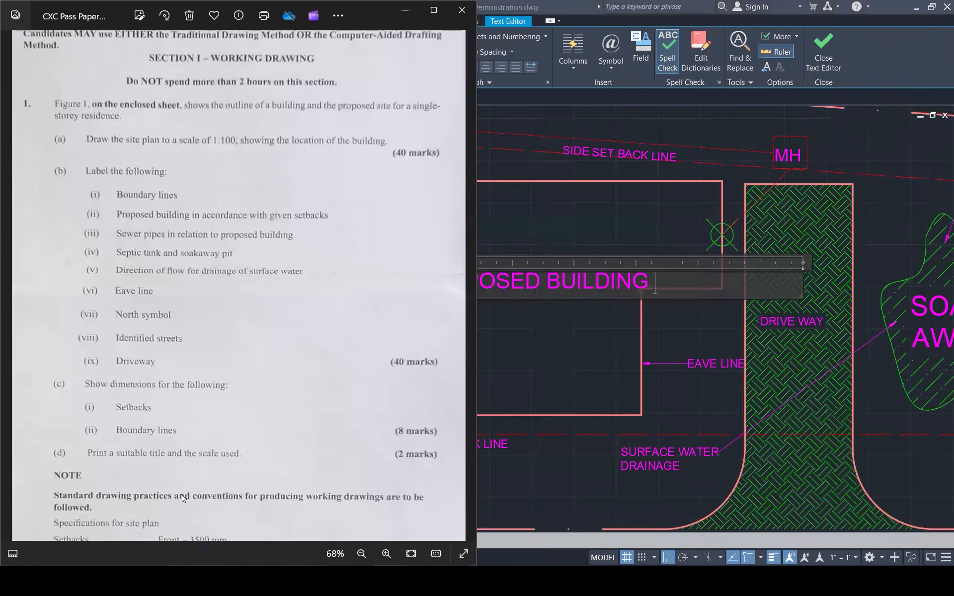
click(543, 370)
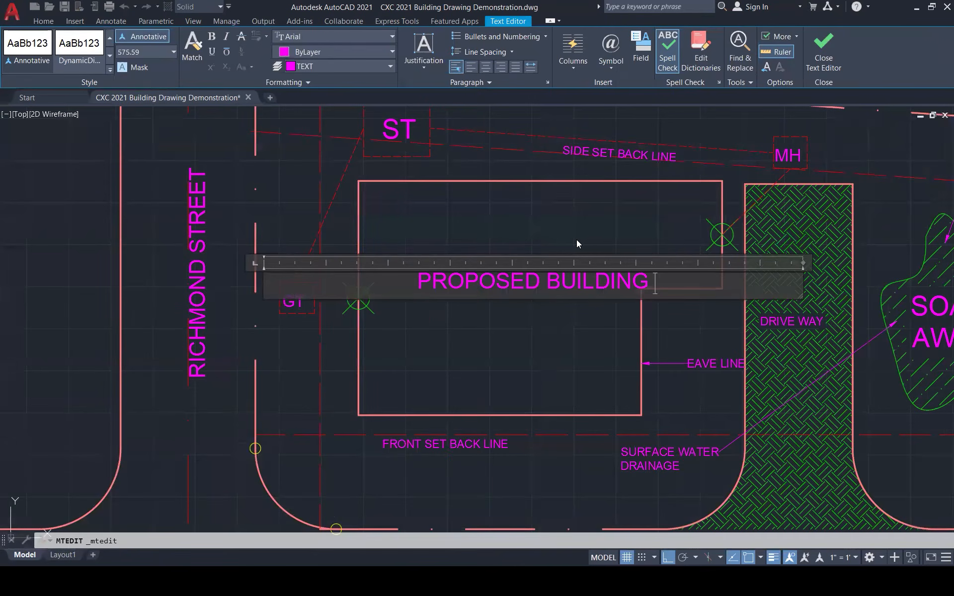
click(545, 281)
key(Return)
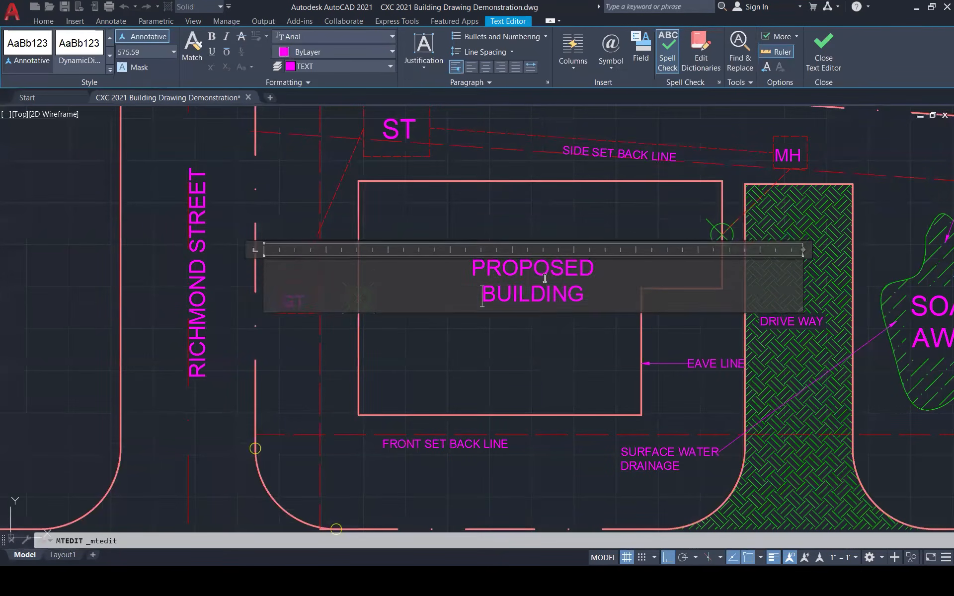
click(506, 349)
key(Escape)
key(Escape)
- Fill the building outline around the PROPOSED BUILDING label with a solid hatch
text(h)
key(Return)
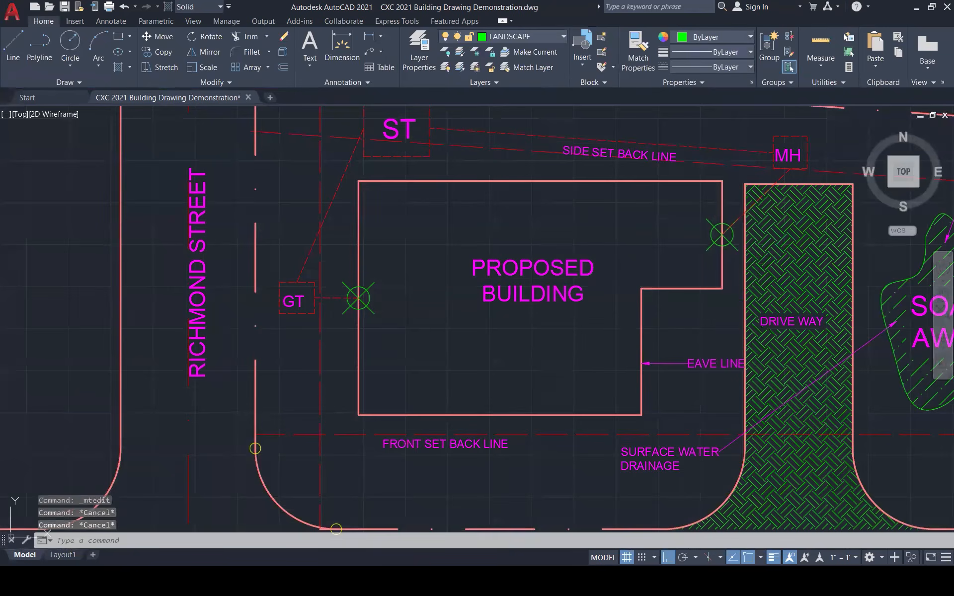
click(434, 237)
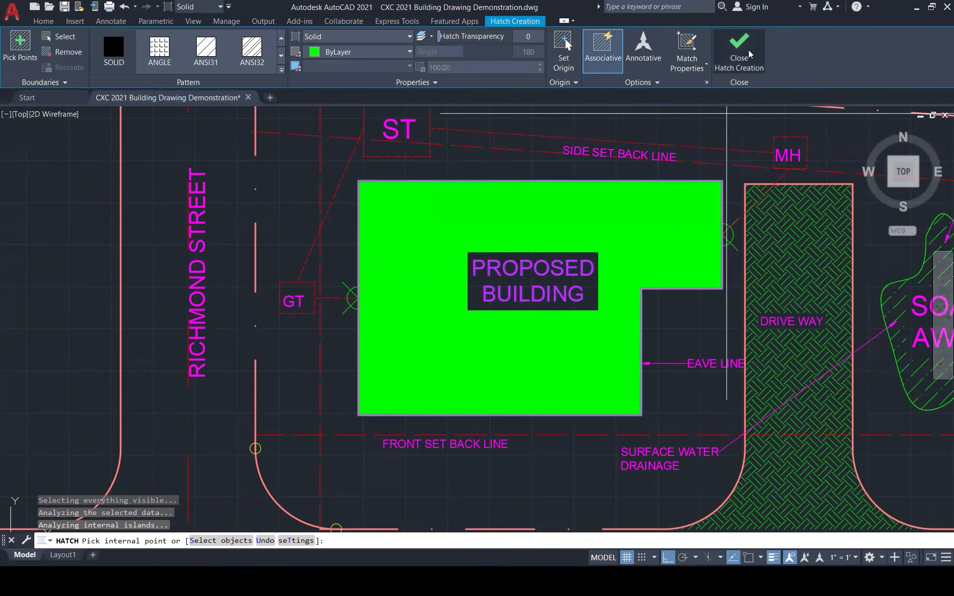
click(736, 74)
- Change the building's hatch to the ANSI31 pattern at scale 2000 and assign it to the HATCH layer
click(540, 297)
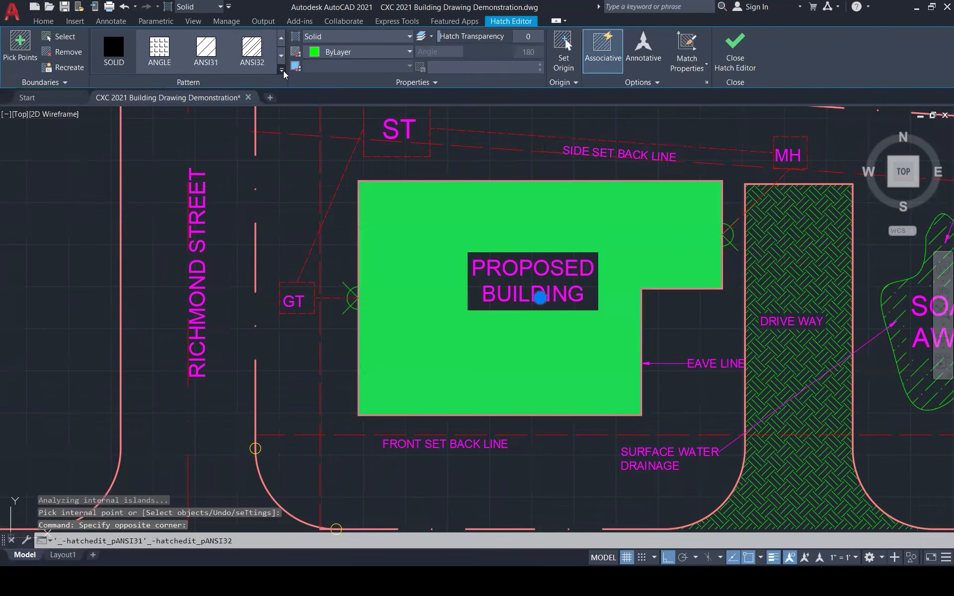
click(282, 70)
click(205, 47)
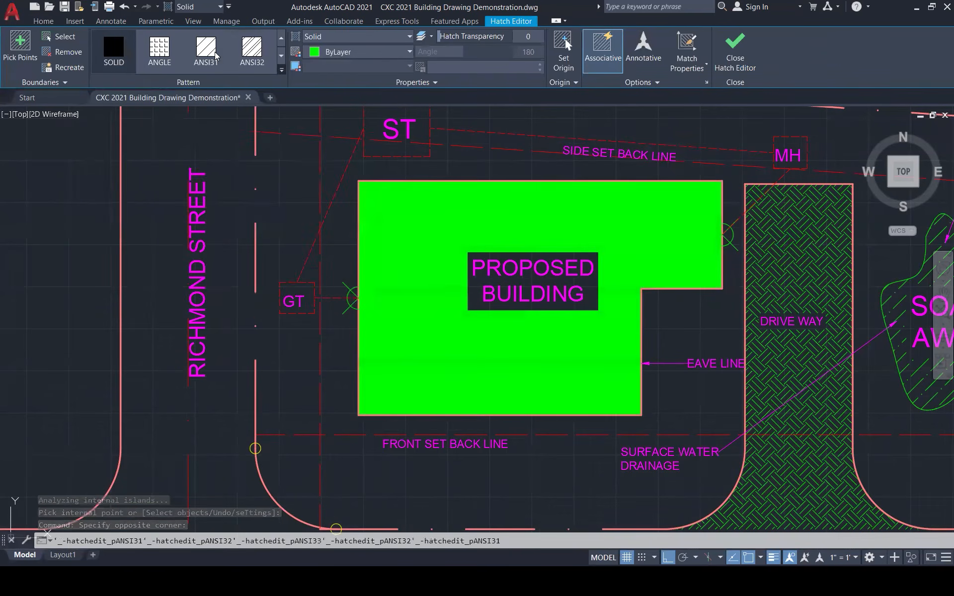
click(468, 67)
text(2000)
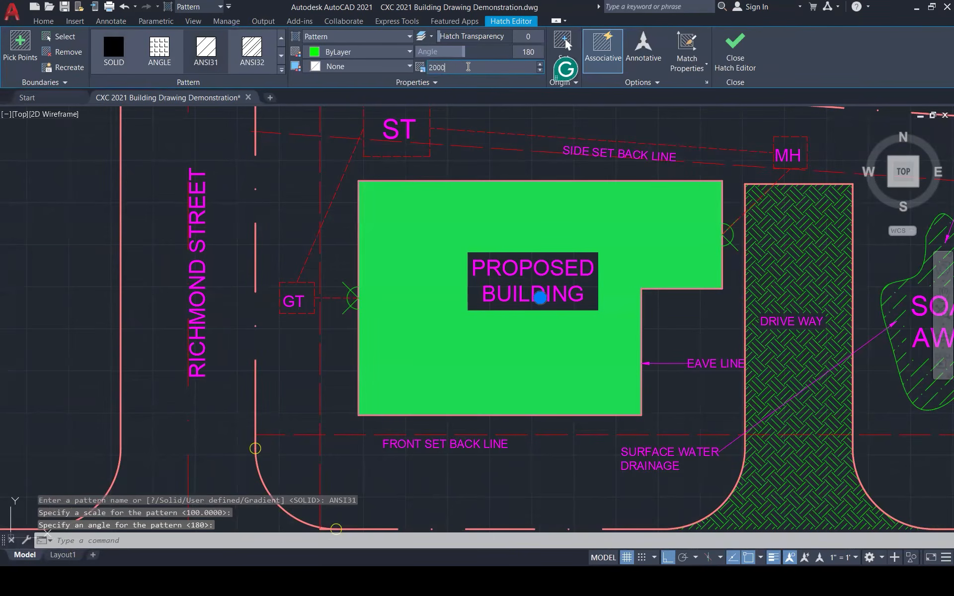
key(Return)
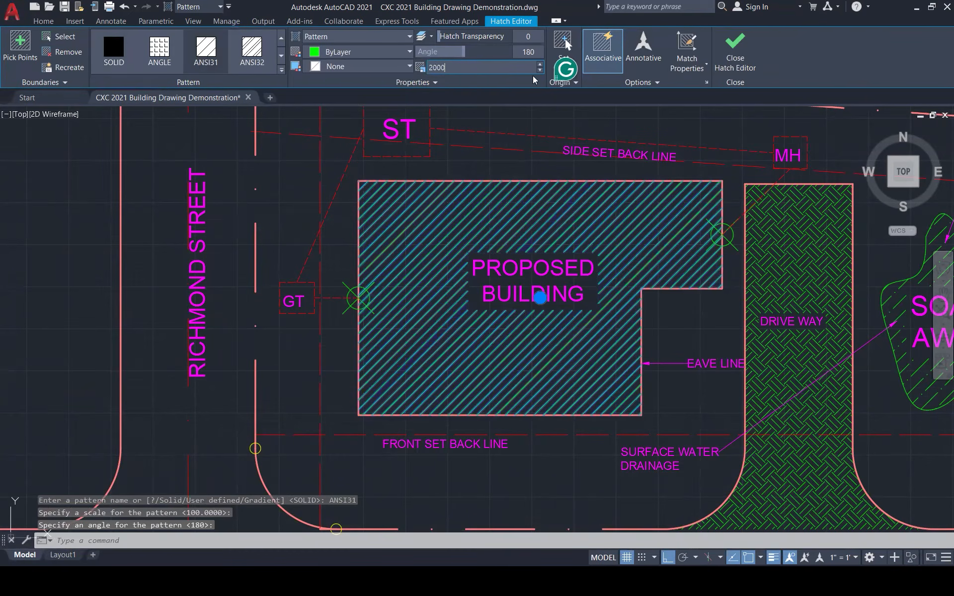
click(473, 83)
click(358, 97)
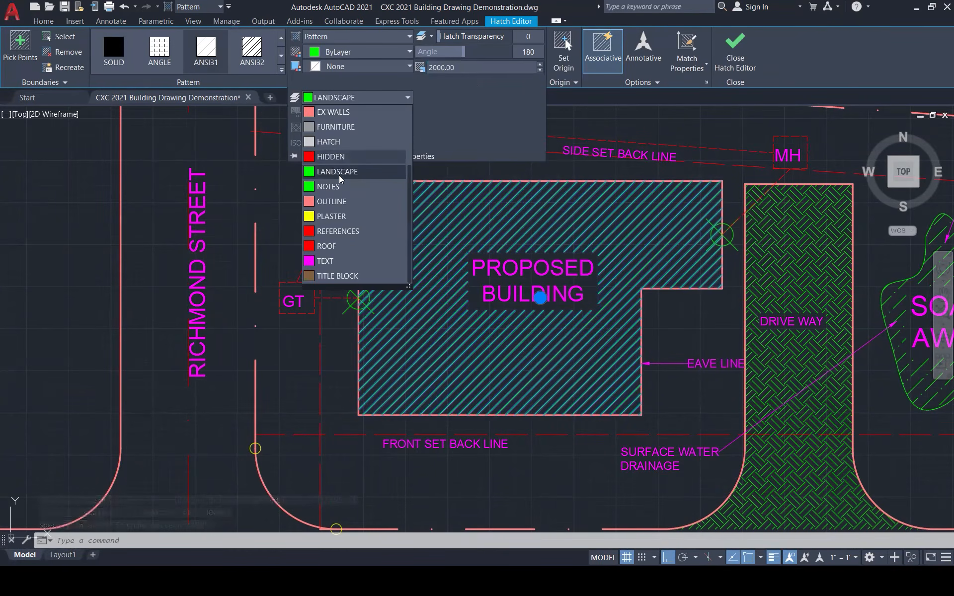
click(337, 156)
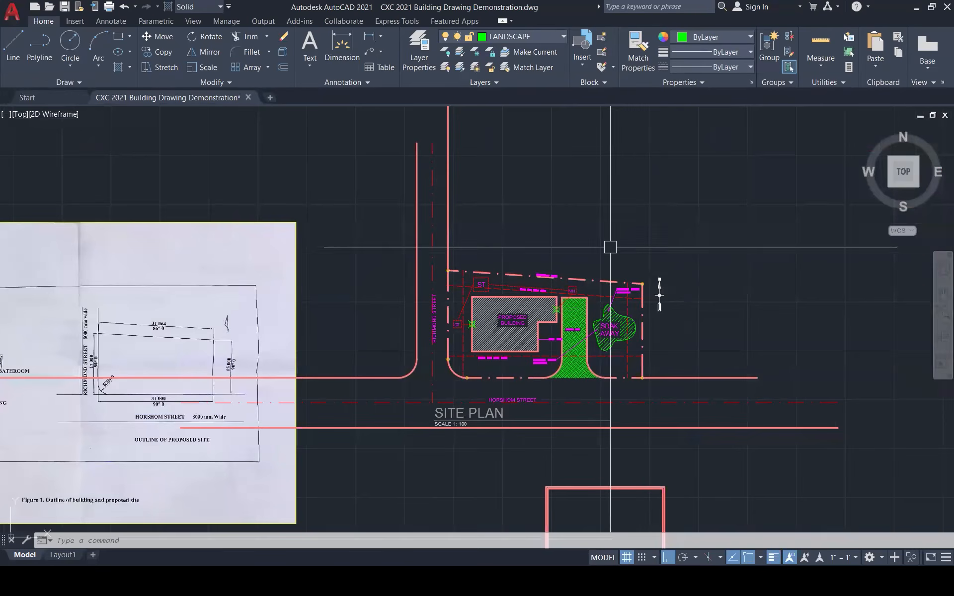
- Draw a rectangle enclosing the site plan, its title and the adjoining streets as a limit for trimming the street lines
scroll(704, 251, down, 3)
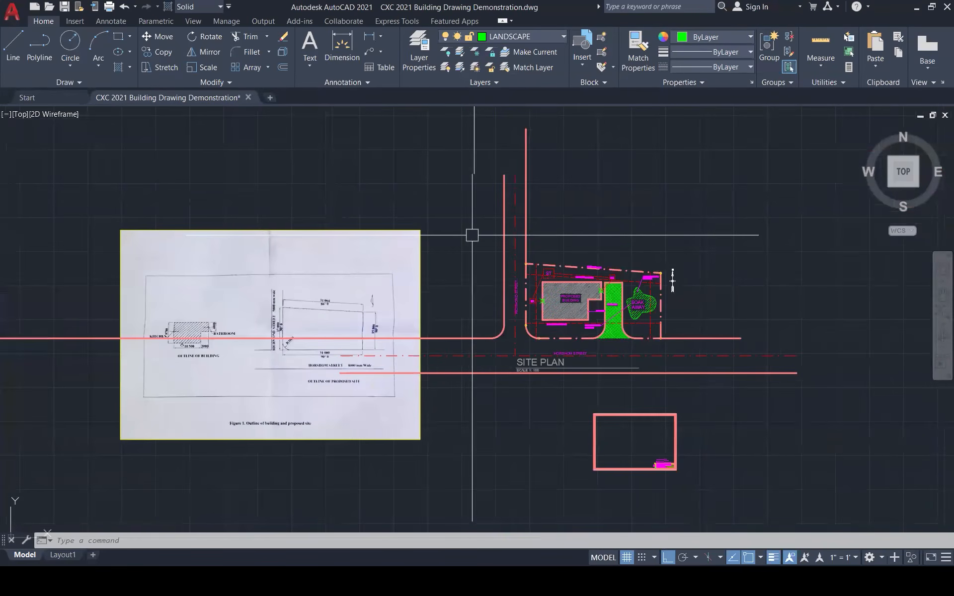
scroll(469, 234, up, 1)
key(Escape)
key(Escape)
key(Escape)
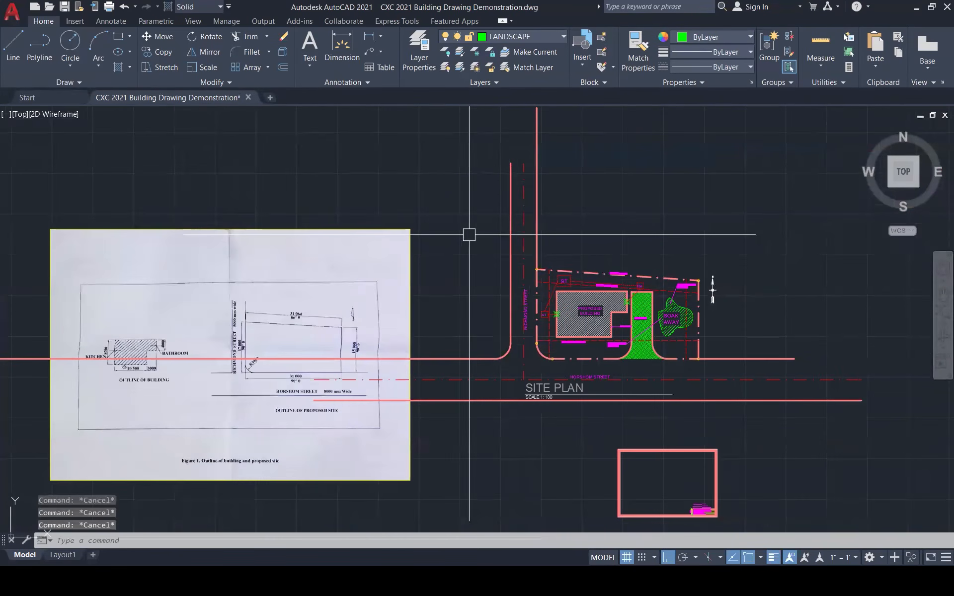
text(rec)
key(Return)
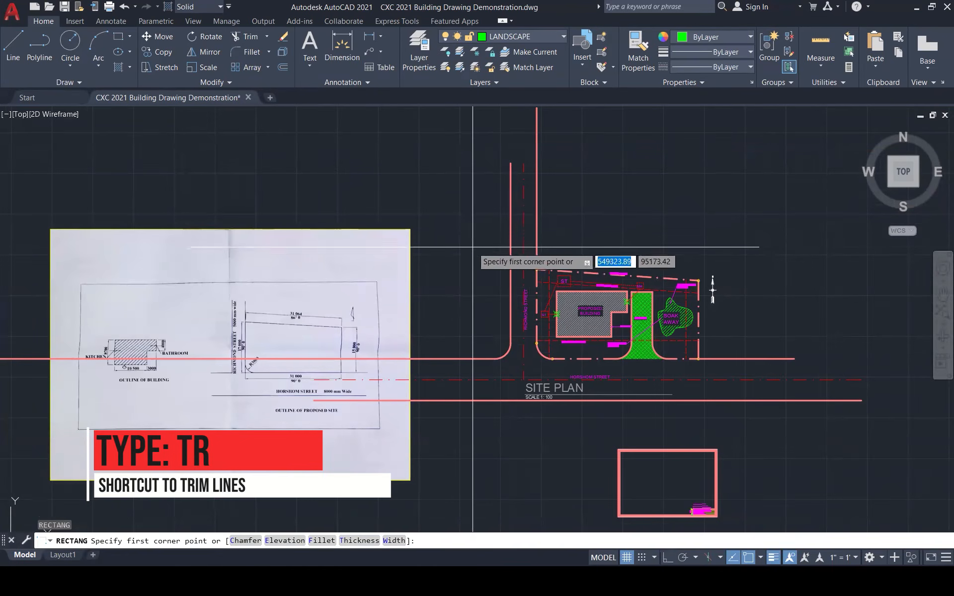
click(485, 252)
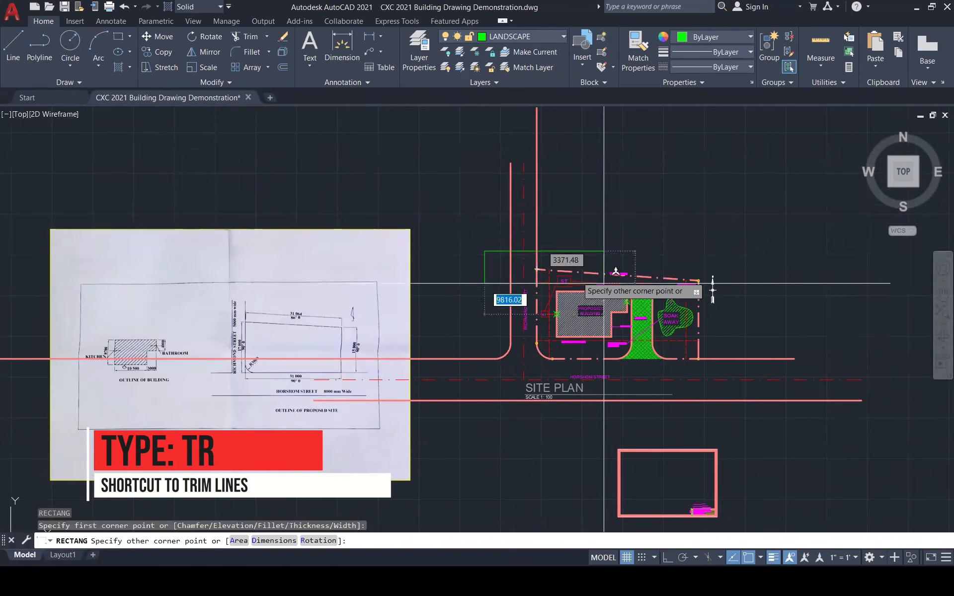
click(732, 410)
key(Escape)
key(Escape)
key(Escape)
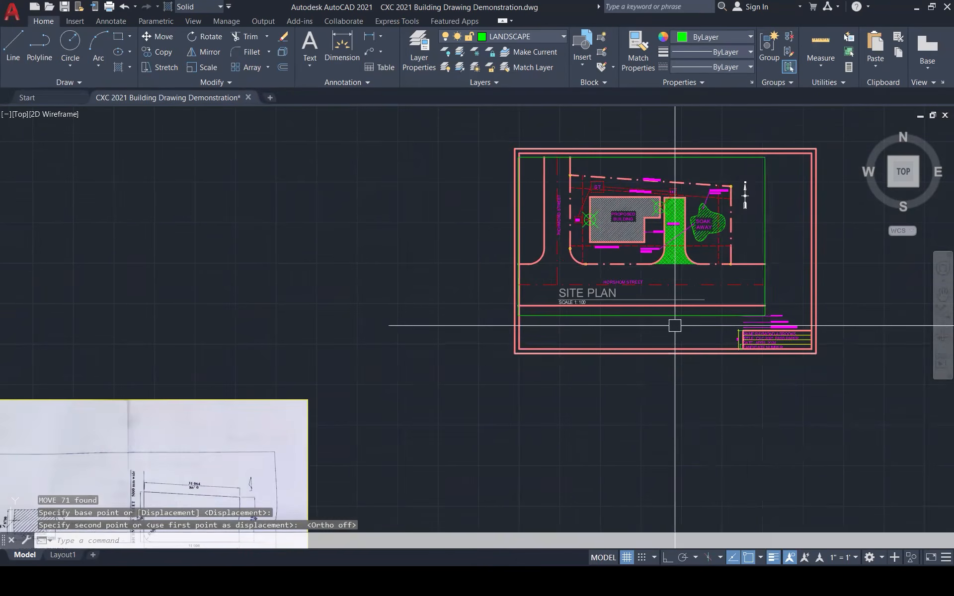
- Delete the green trimming rectangle around the site plan
click(673, 318)
key(Delete)
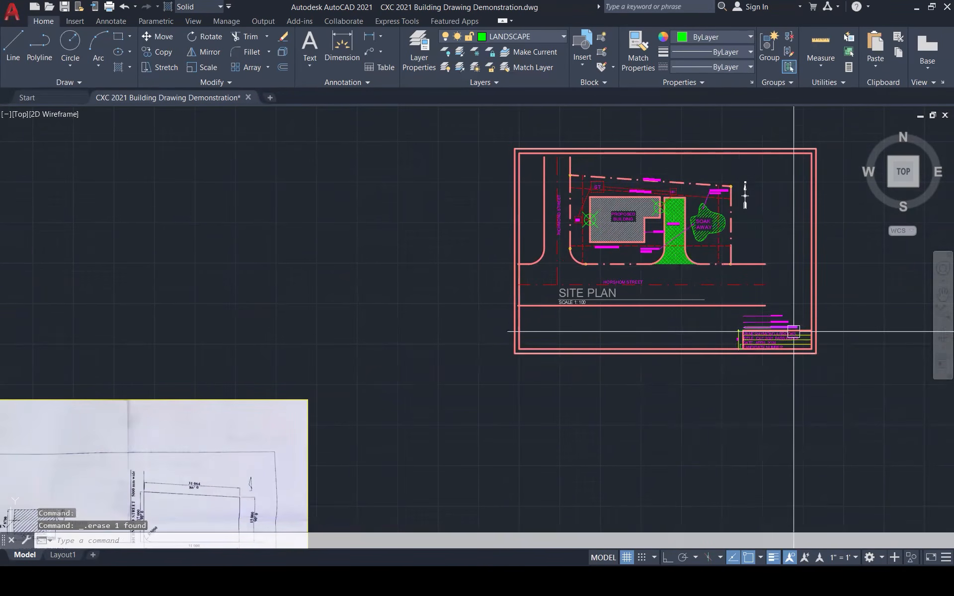
- Move the three annotation size sample leaders from above the title block horizontally to outside the sheet frame
scroll(792, 323, up, 5)
click(797, 239)
click(606, 324)
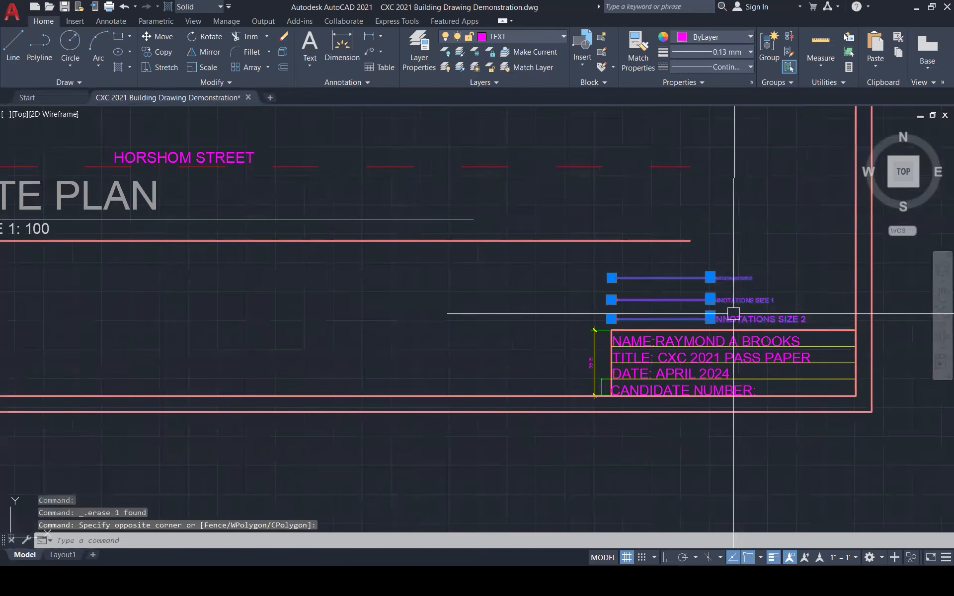
text(m)
key(Return)
click(711, 319)
scroll(699, 319, down, 5)
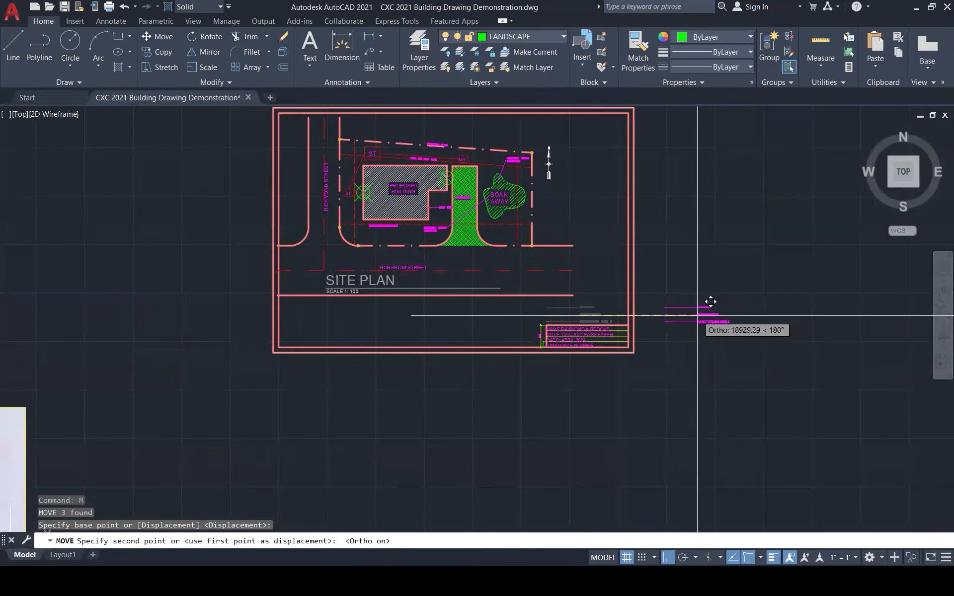
key(F8)
click(681, 320)
scroll(629, 410, down, 1)
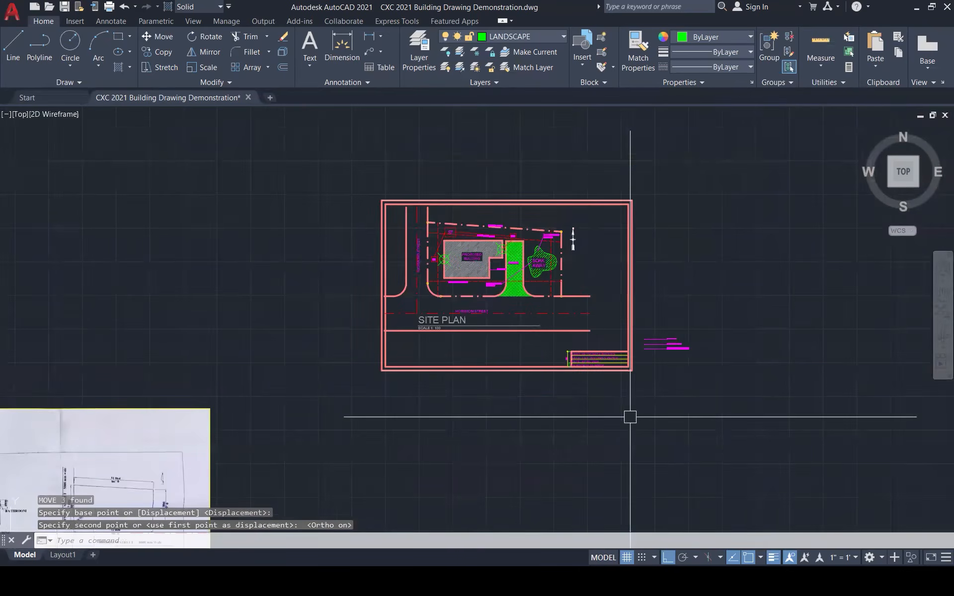
scroll(419, 183, up, 4)
key(Escape)
key(Escape)
key(Escape)
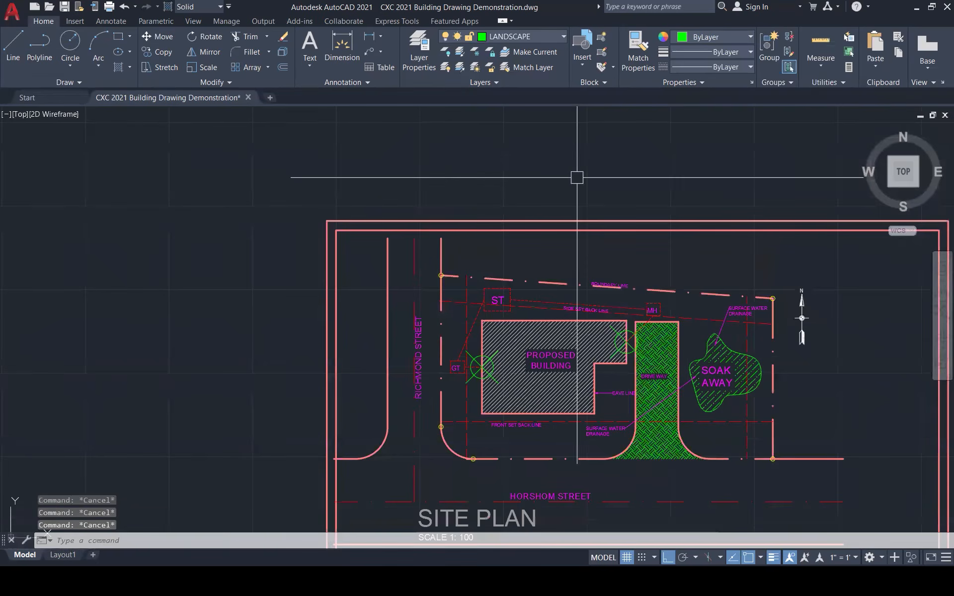
- Switch to the exam paper's page 3 and read the Section II closed eave sketch requirements
scroll(575, 177, down, 5)
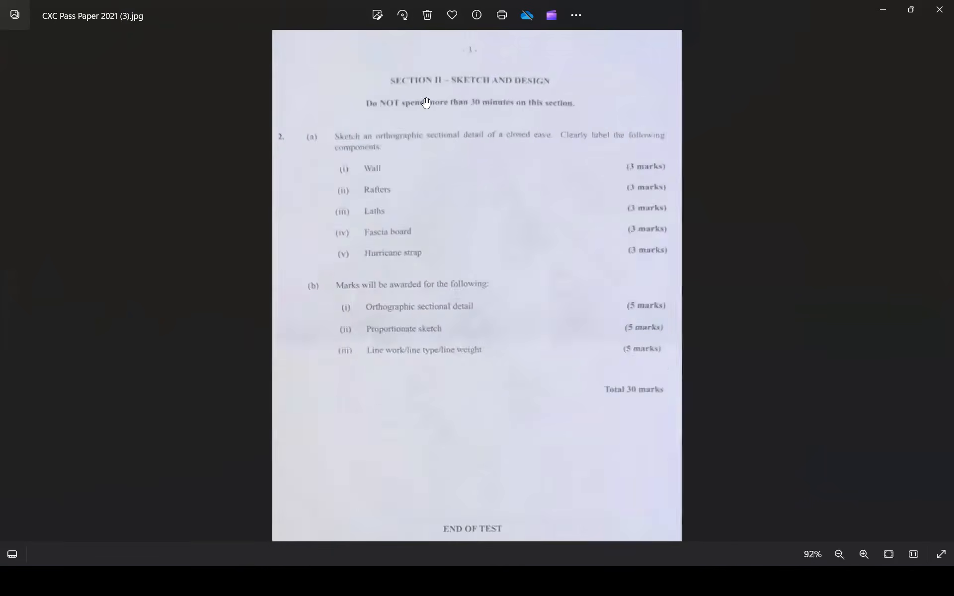
scroll(426, 103, up, 1)
drag(394, 124, 406, 166)
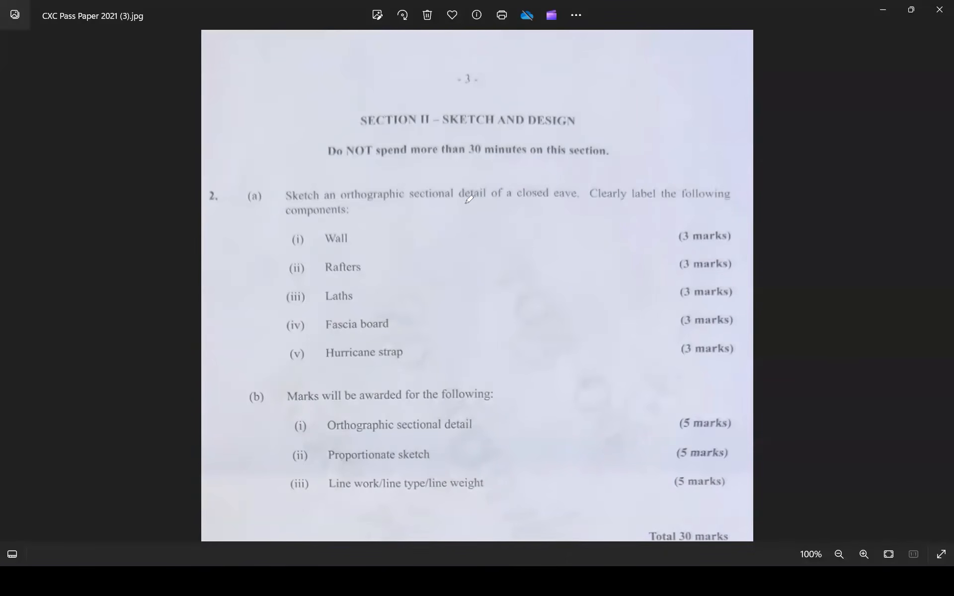
- Highlight the words "closed eave" in question 2(a) in red, and open the reference photo Eave.jpg in a maximized window
click(520, 200)
mouse_move(553, 199)
mouse_down()
mouse_move(586, 200)
mouse_move(549, 201)
mouse_move(572, 201)
mouse_up()
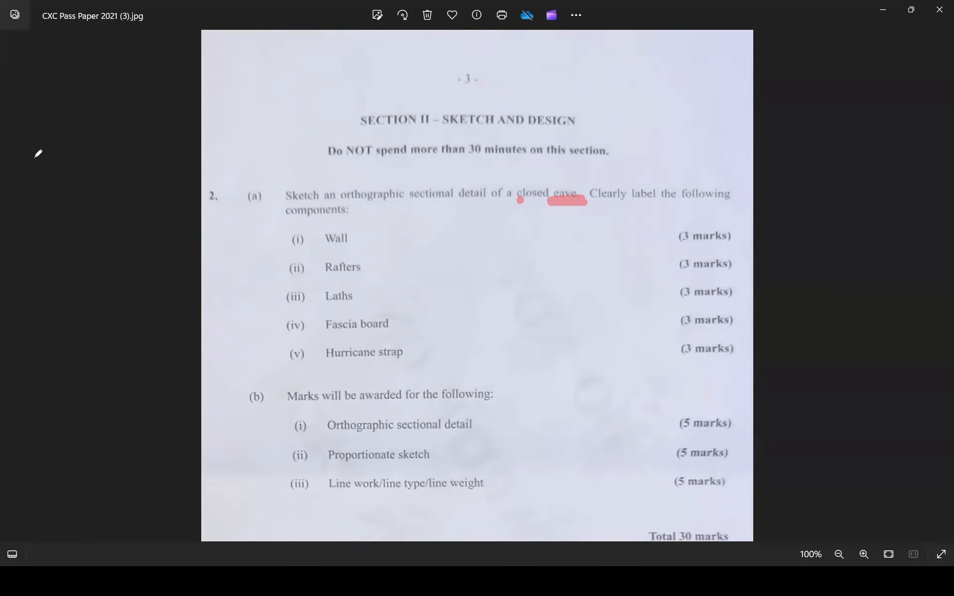
mouse_move(722, 581)
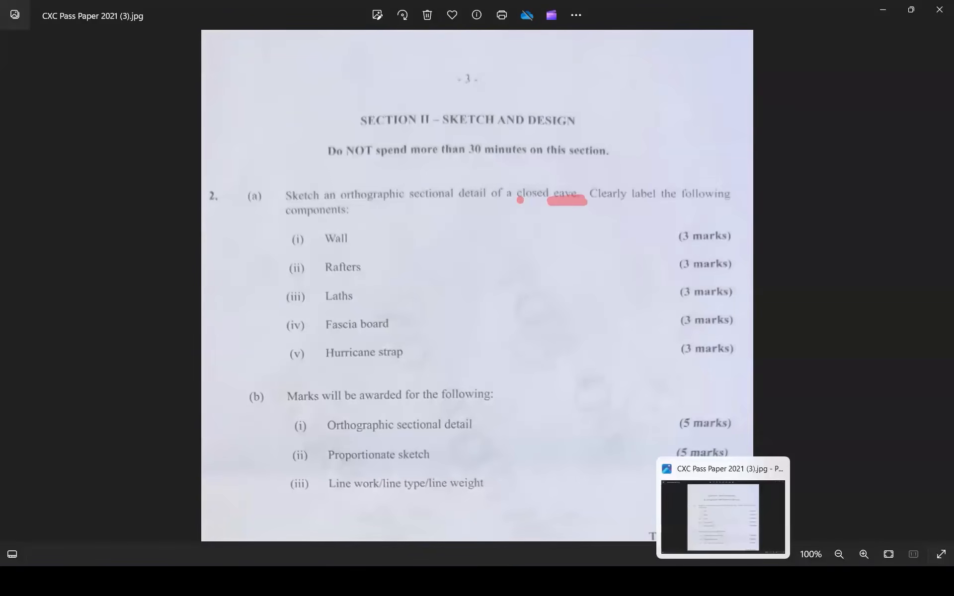
key(alt+Tab)
click(421, 252)
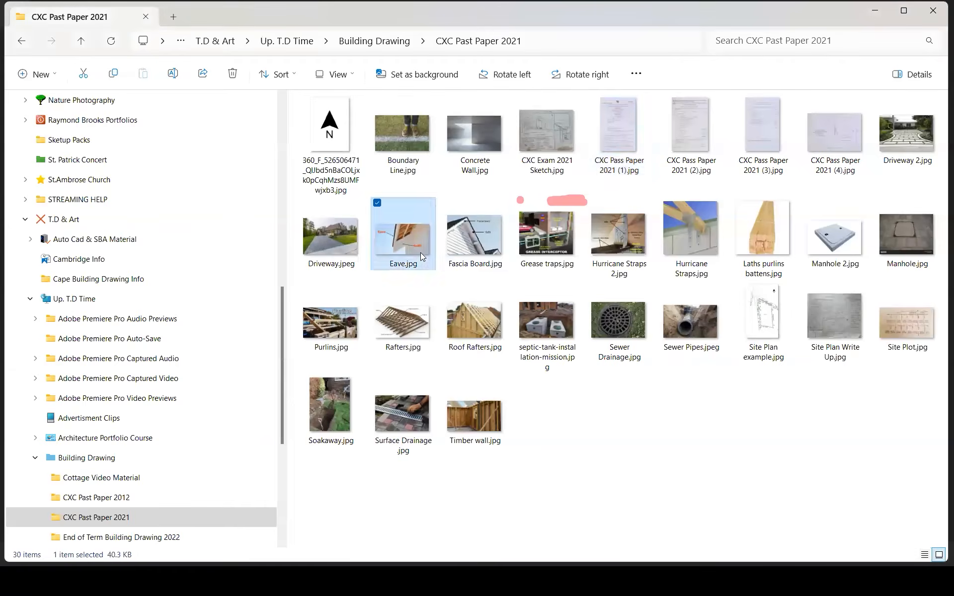
double_click(420, 252)
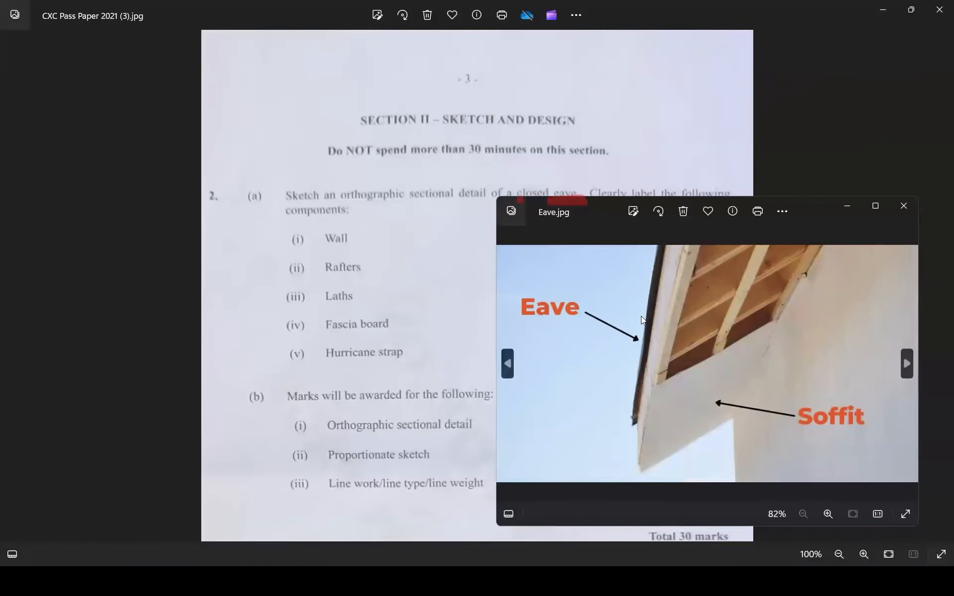
click(870, 206)
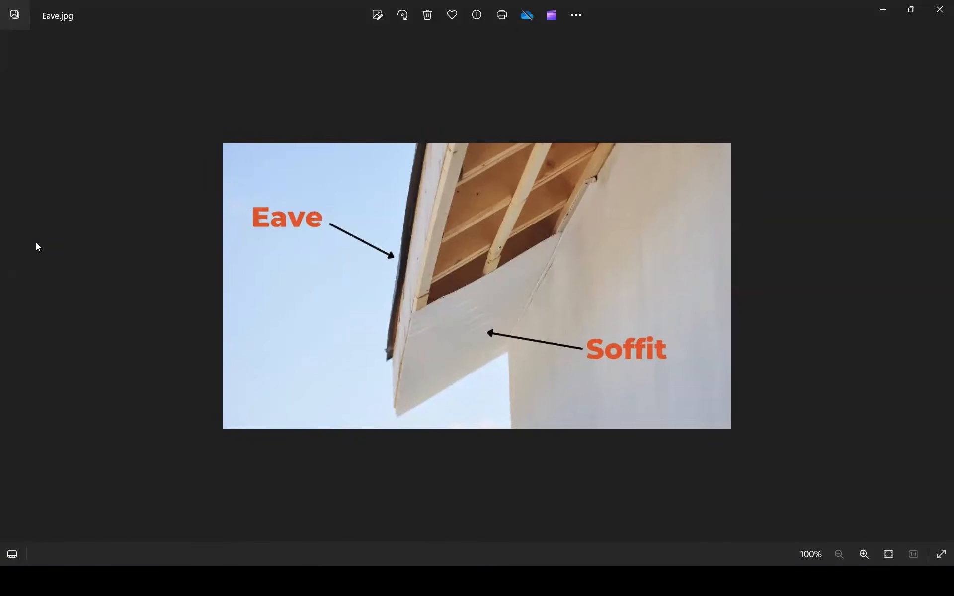
- Draw freehand red lines across the eave's underside from the outer edge to the wall, with two strokes running down the wall
drag(401, 388, 562, 393)
drag(403, 362, 570, 376)
drag(407, 321, 598, 330)
drag(418, 271, 605, 294)
drag(431, 228, 620, 258)
drag(436, 208, 629, 238)
mouse_move(447, 166)
mouse_down()
mouse_move(647, 198)
mouse_move(669, 365)
mouse_up()
drag(560, 387, 561, 449)
drag(458, 149, 637, 173)
drag(423, 294, 602, 319)
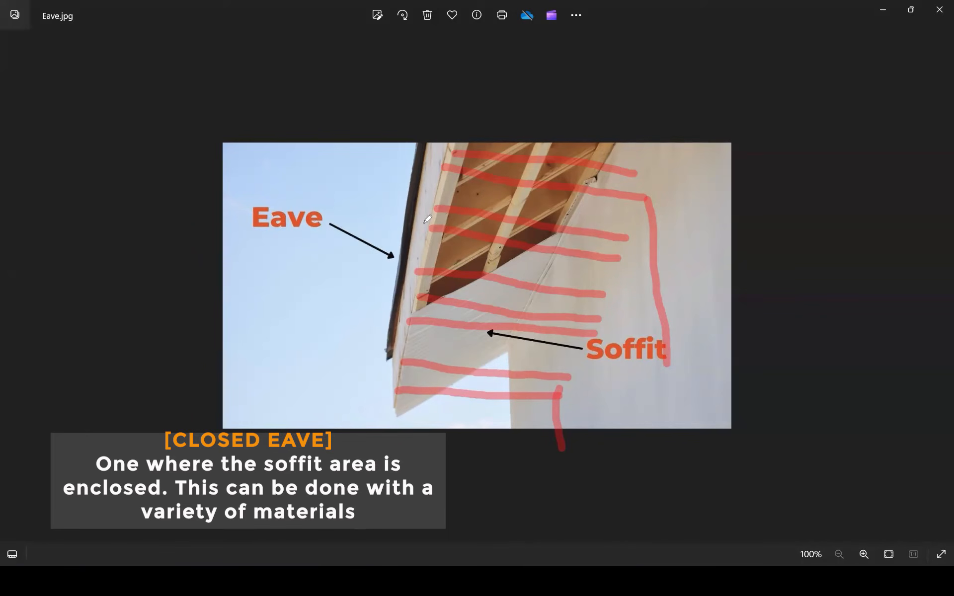
drag(397, 400, 555, 414)
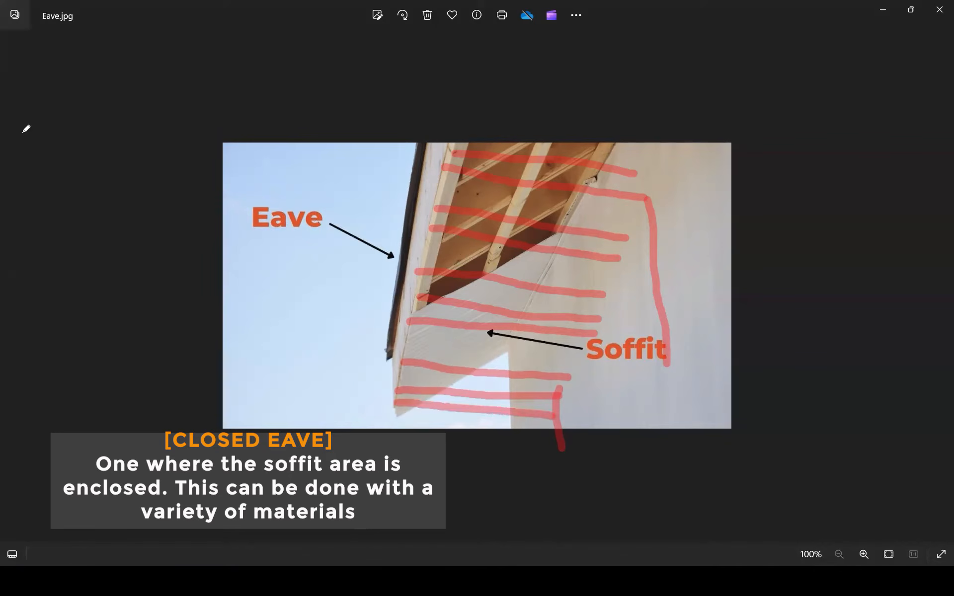
- Close the eave picture and open Timber wall.jpg from the CXC Past Paper 2021 folder
click(934, 11)
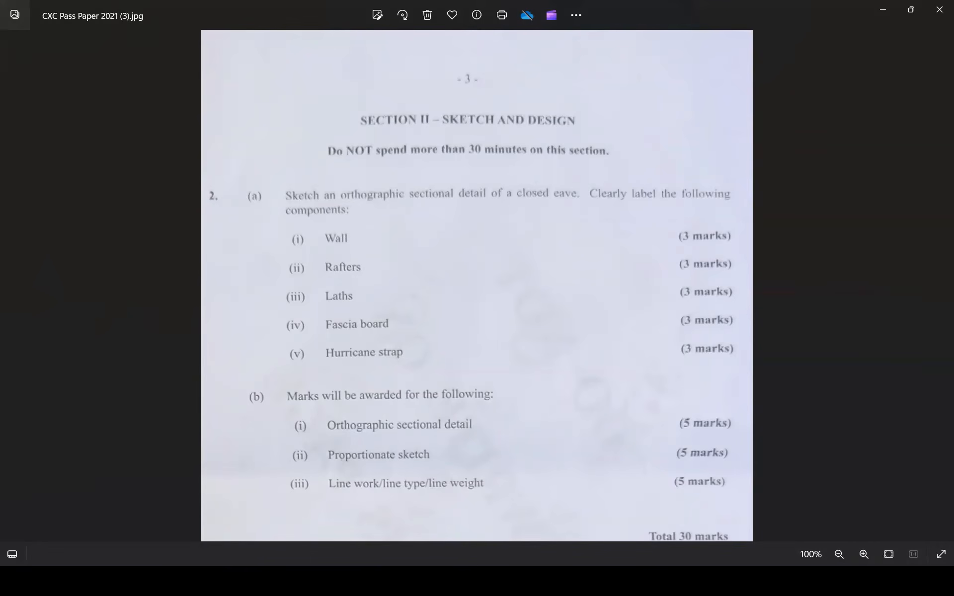
click(450, 580)
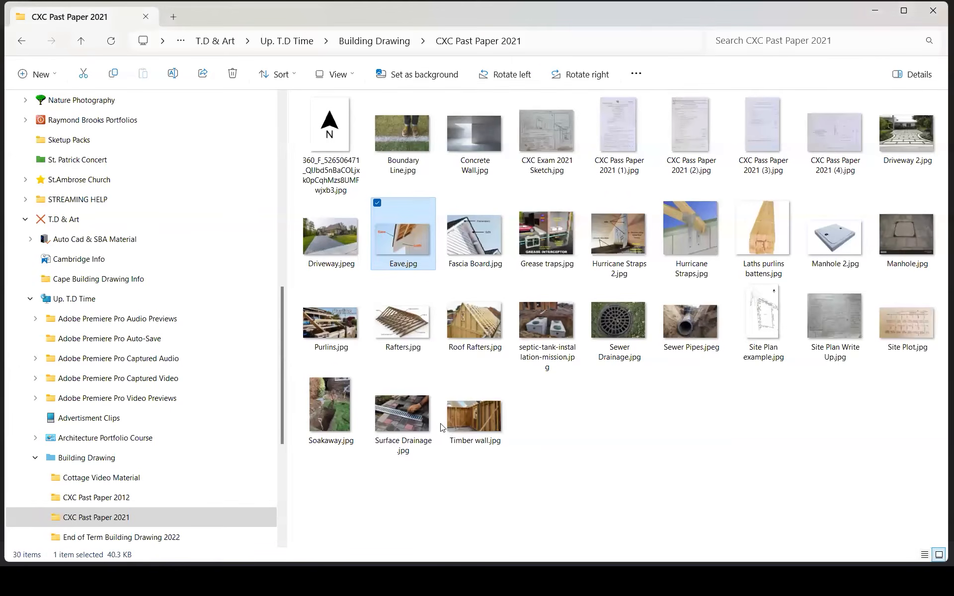
double_click(473, 417)
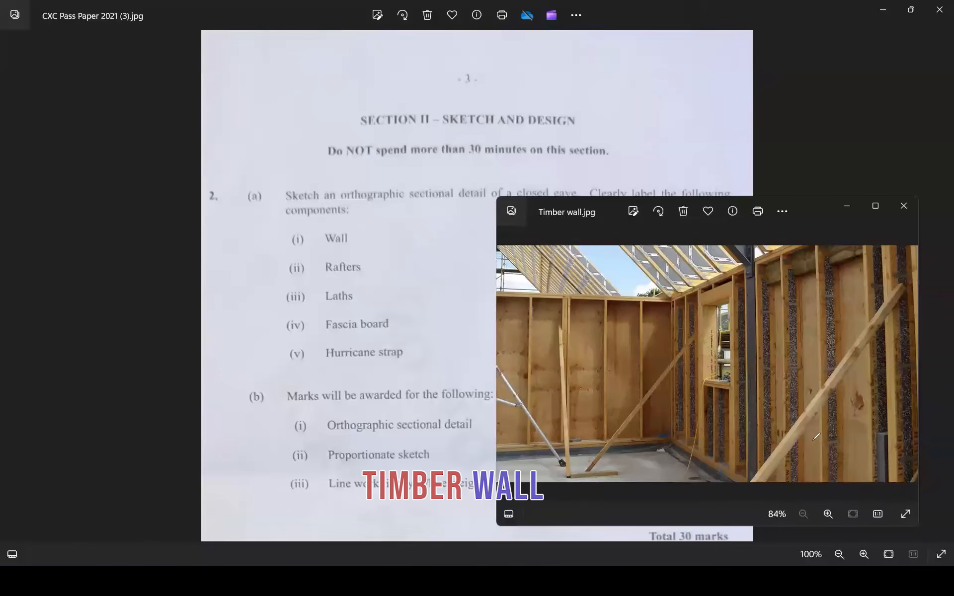
- Mark the vertical studs and circle the roof-to-wall corner in red on the timber wall photo, closing it when done
drag(809, 460, 806, 255)
drag(649, 429, 649, 303)
drag(620, 393, 620, 306)
drag(567, 411, 564, 298)
drag(528, 427, 536, 297)
mouse_move(695, 279)
mouse_down()
mouse_move(680, 284)
mouse_move(685, 277)
mouse_move(701, 292)
mouse_move(686, 300)
mouse_move(697, 277)
mouse_up()
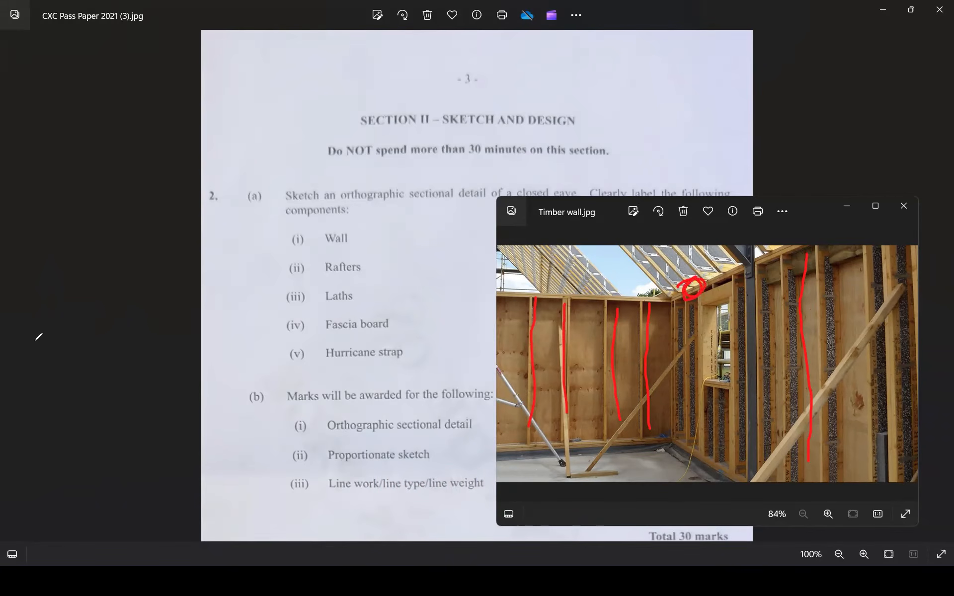
click(895, 213)
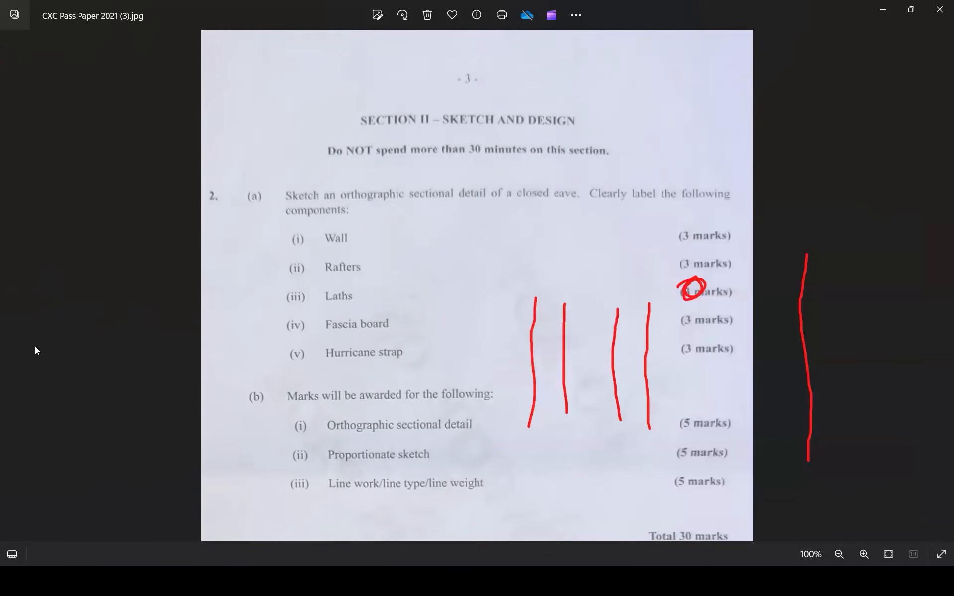
click(123, 411)
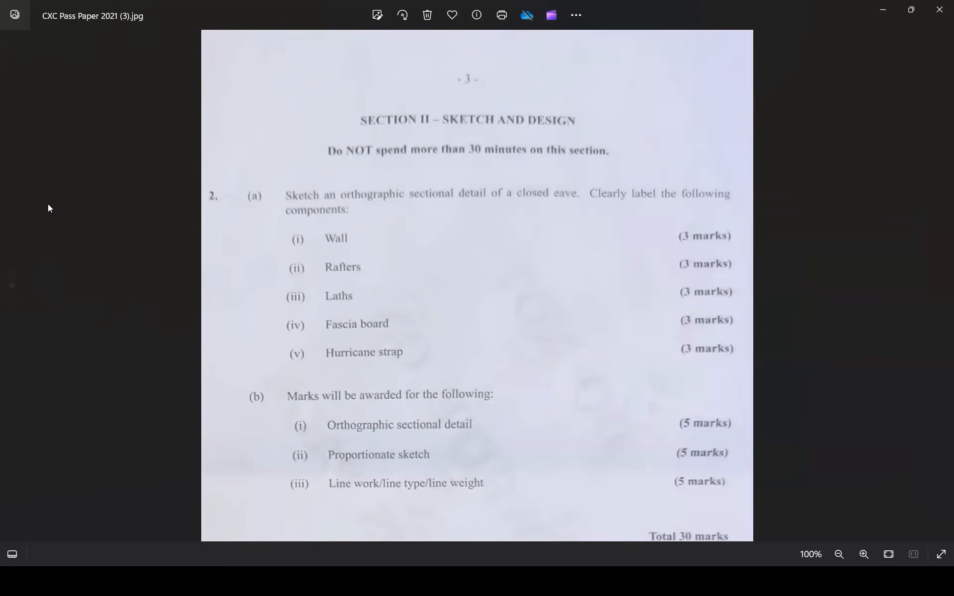
- Tick Wall and underline Rafters on the exam page, and open Rafters.jpg from the CXC Past Paper 2021 folder
drag(350, 238, 387, 211)
drag(316, 279, 372, 274)
click(447, 581)
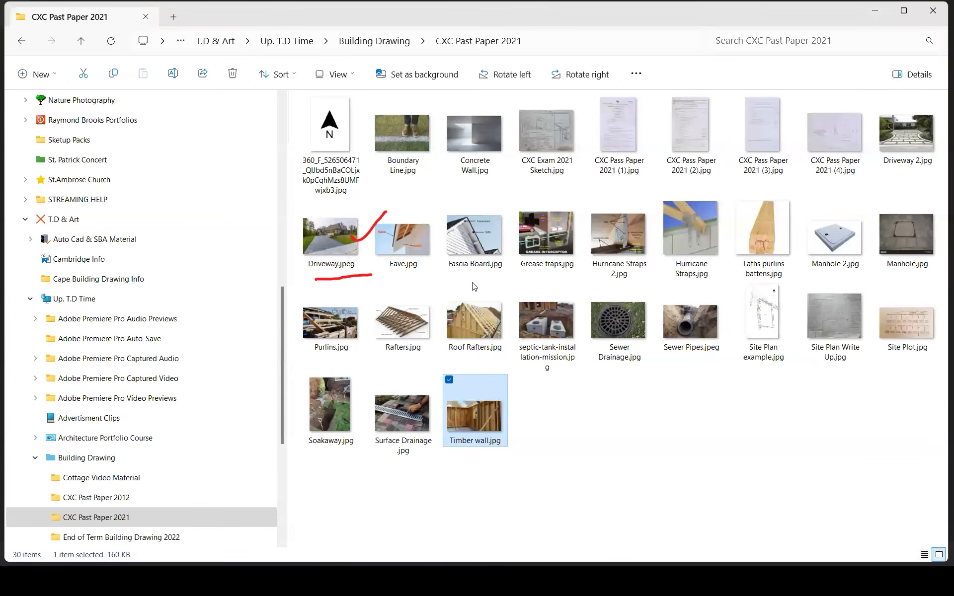
double_click(410, 342)
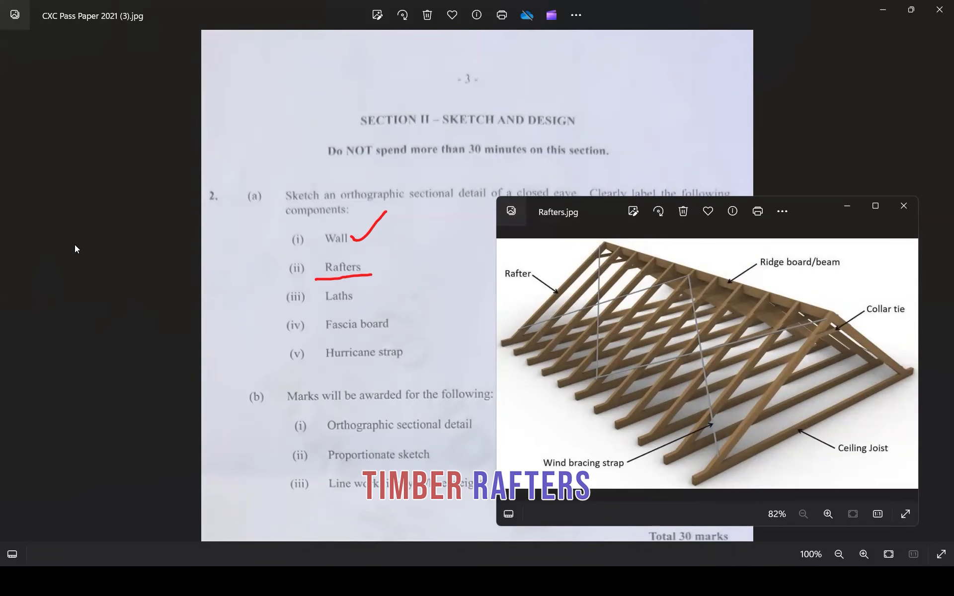
- Trace two sloping rafters and the front ceiling joist in red on the labelled roof frame picture
drag(504, 341, 601, 243)
mouse_move(540, 366)
mouse_down()
mouse_move(558, 334)
mouse_move(637, 253)
mouse_up()
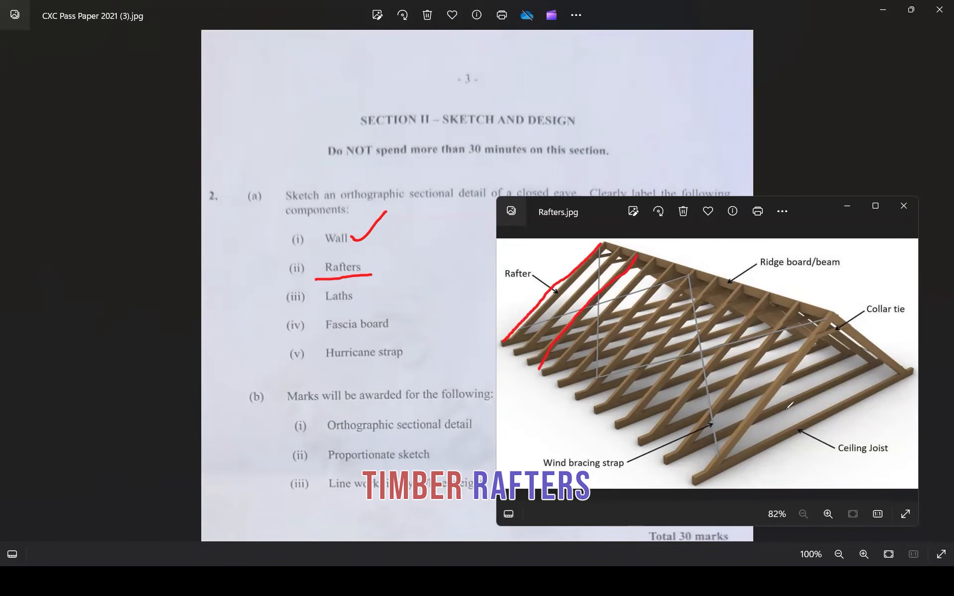
mouse_move(721, 463)
mouse_down()
mouse_move(833, 316)
mouse_move(912, 369)
mouse_up()
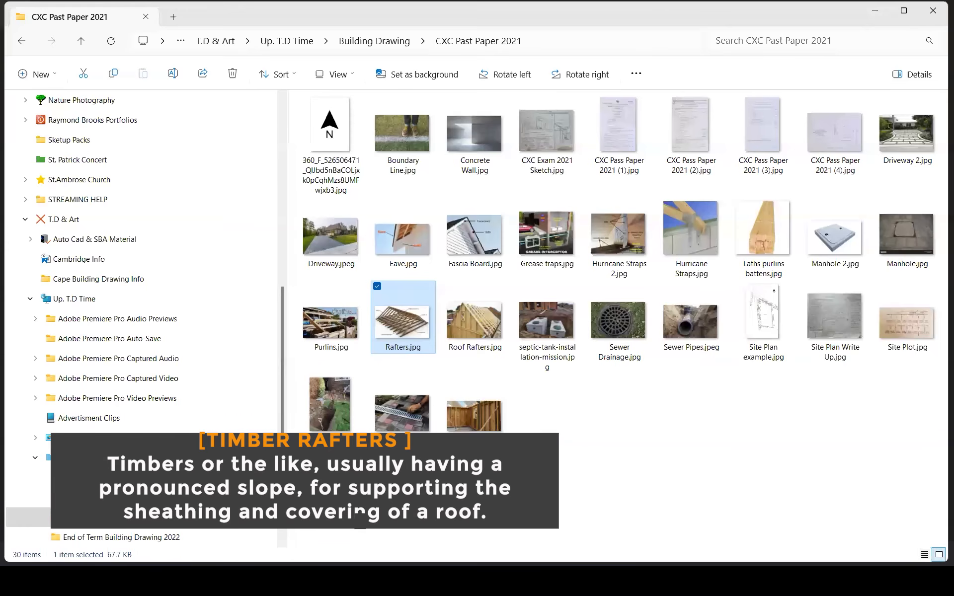
- Open Roof Rafters.jpg in a maximized window and trace the front gable rafter in red
double_click(470, 332)
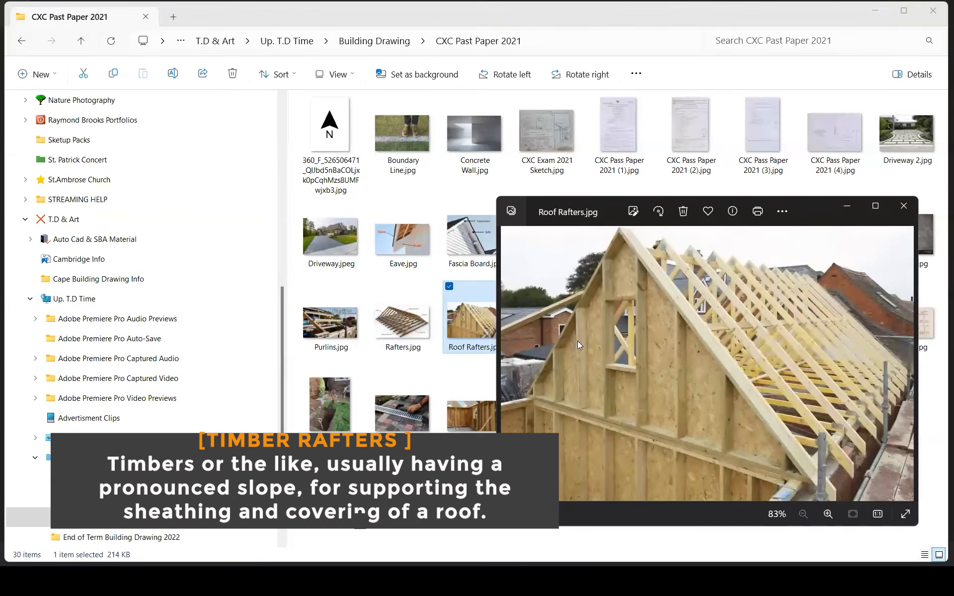
click(870, 205)
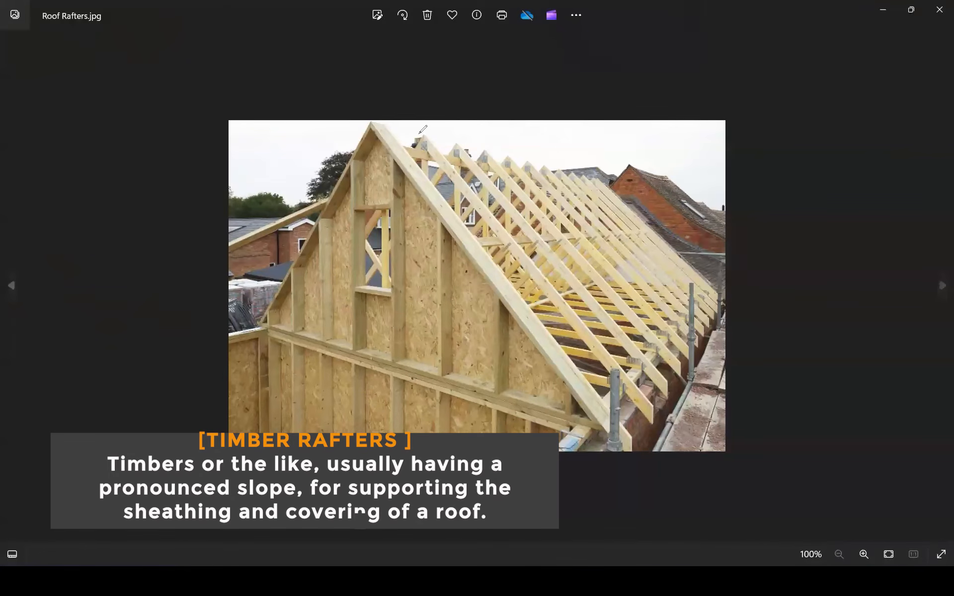
mouse_move(383, 136)
mouse_down()
mouse_move(497, 287)
mouse_move(568, 356)
mouse_move(609, 439)
mouse_up()
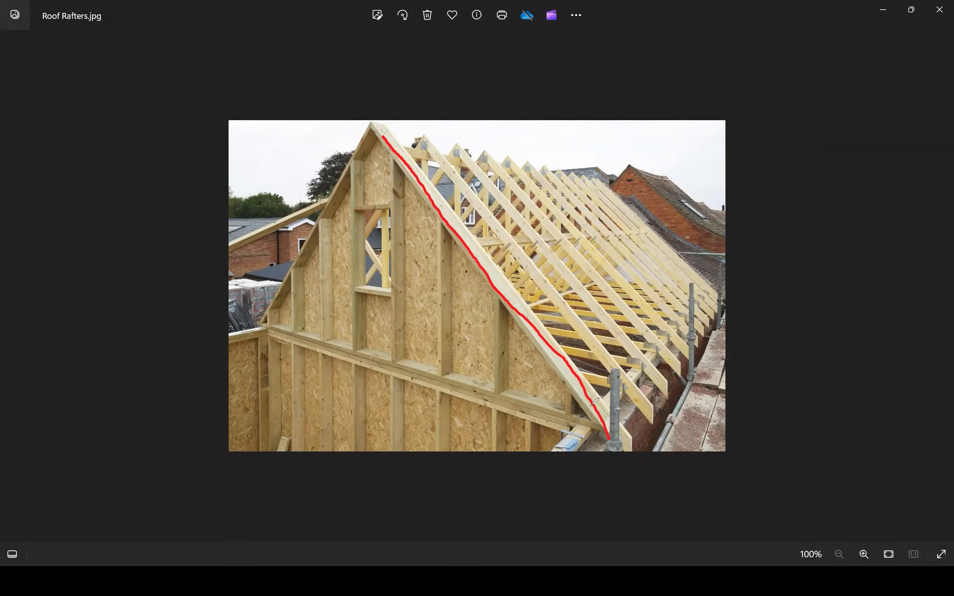
mouse_move(590, 405)
mouse_down()
mouse_move(575, 422)
mouse_move(599, 430)
mouse_move(519, 400)
mouse_move(570, 398)
mouse_up()
key(Escape)
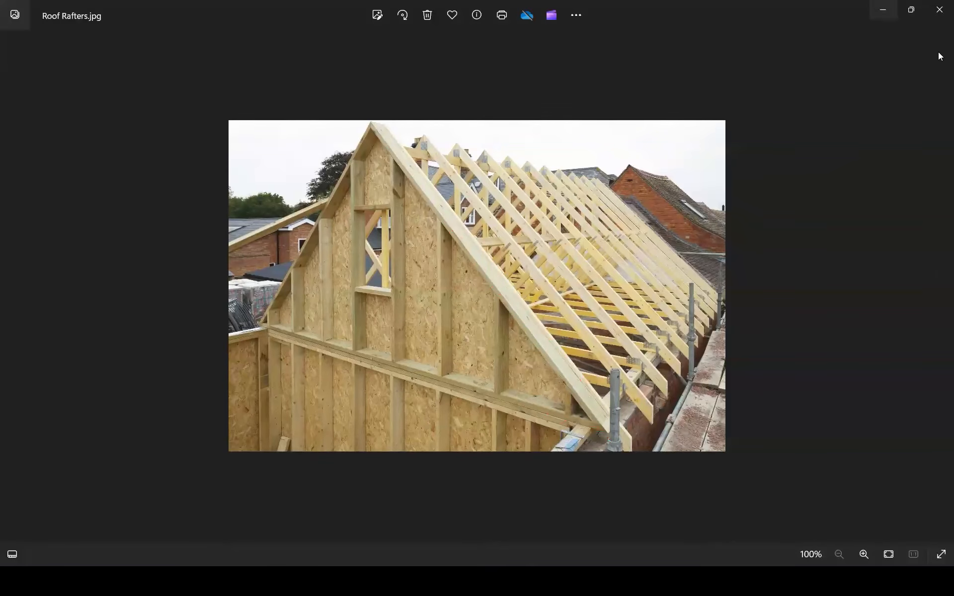
- Return to the exam page and view Laths purlins battens.jpg in a maximized window, closing it when done
click(883, 10)
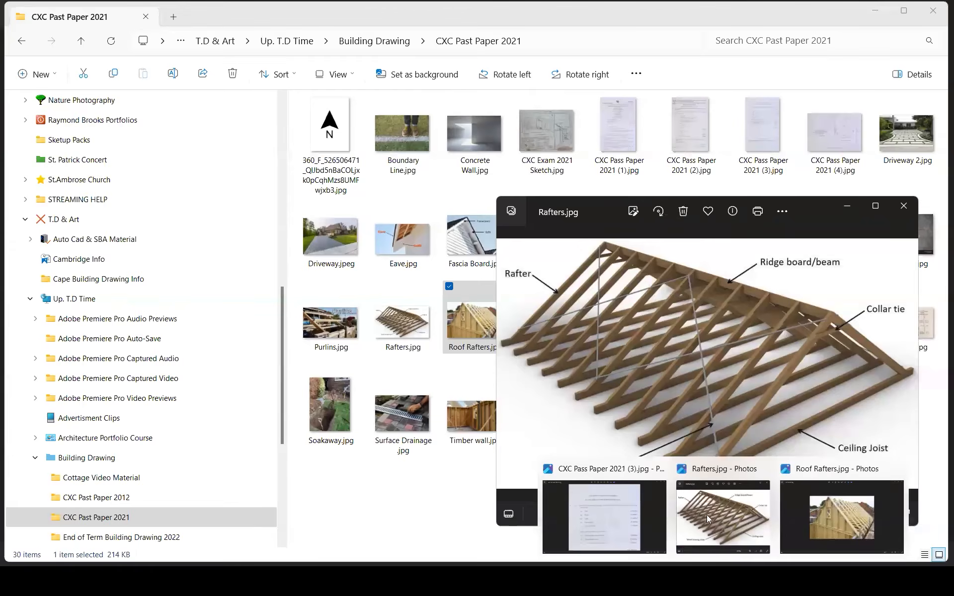
click(628, 520)
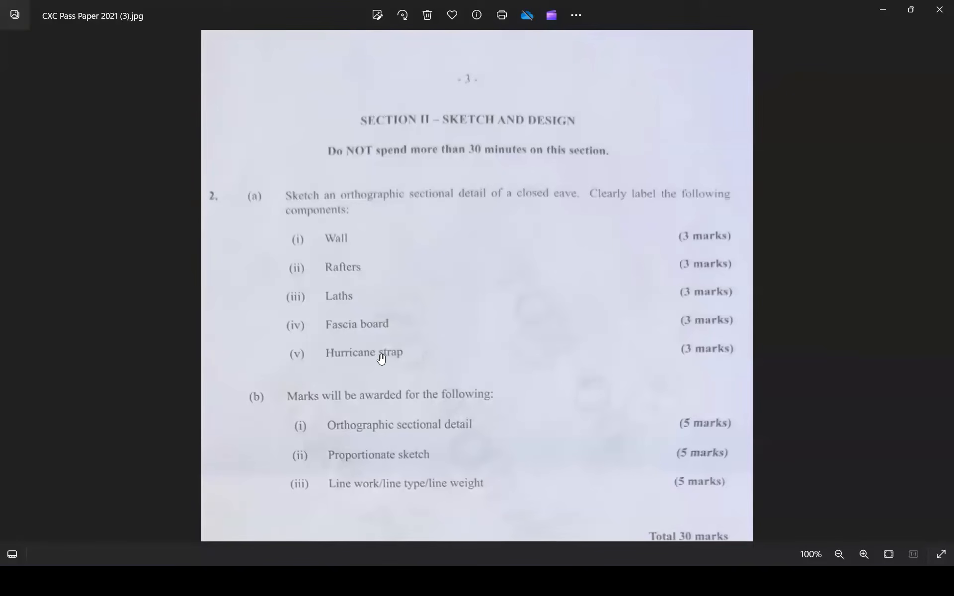
mouse_move(448, 581)
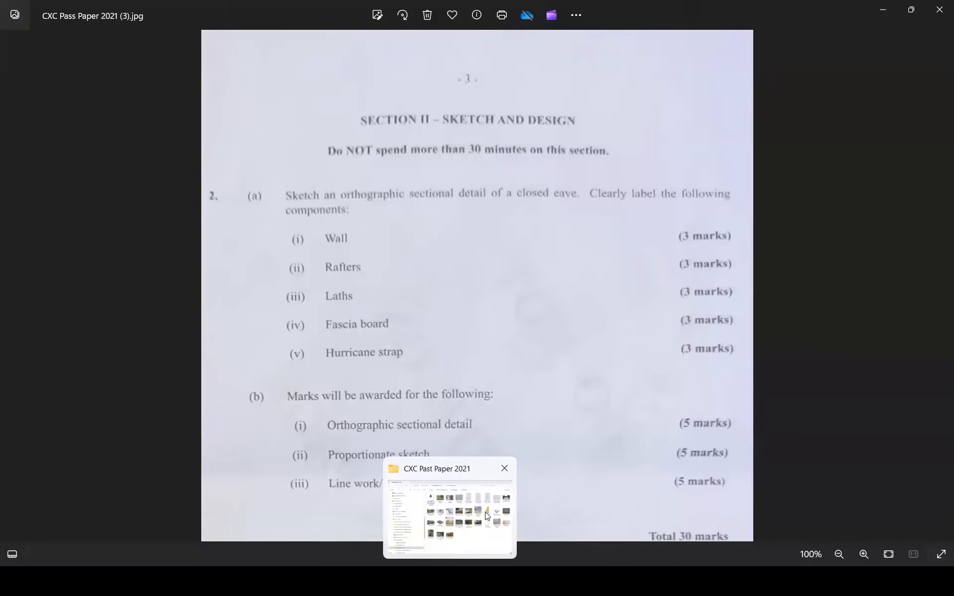
click(469, 489)
double_click(779, 235)
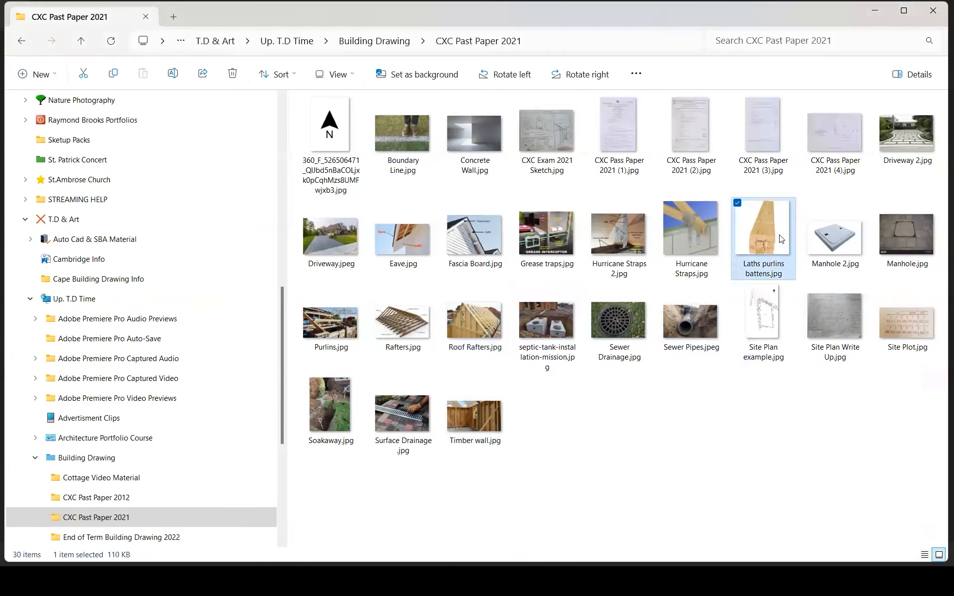
click(883, 202)
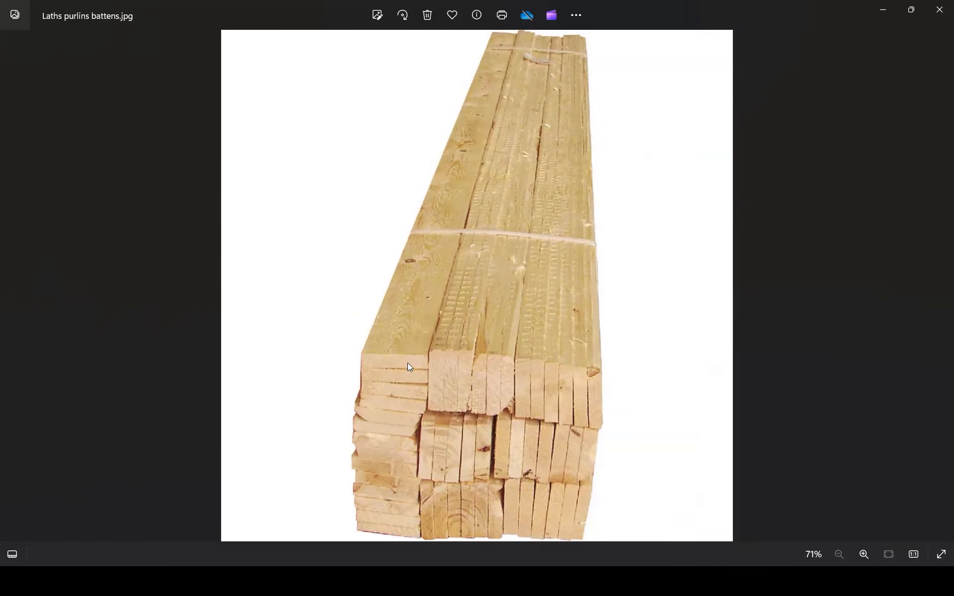
click(937, 10)
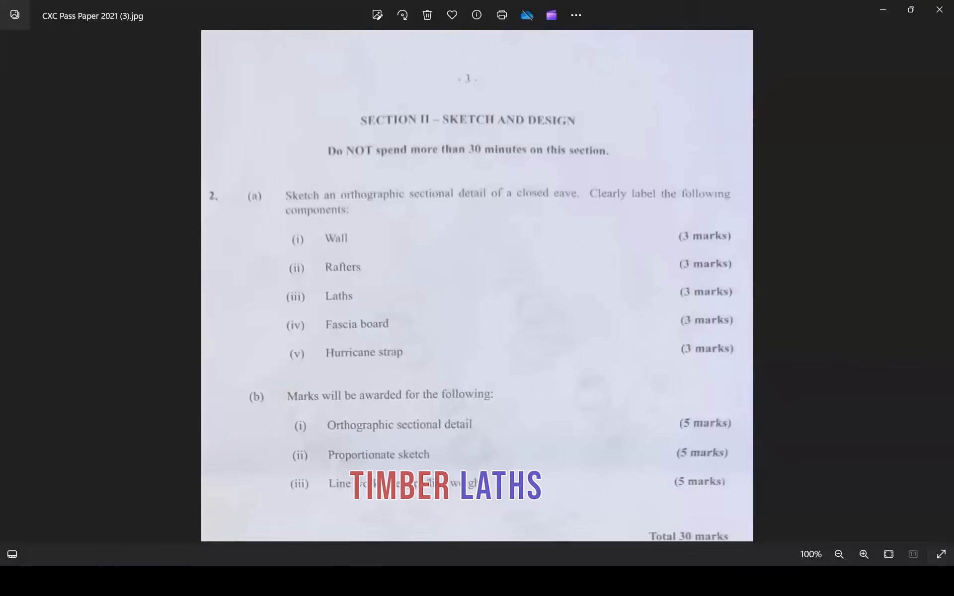
- Open Purlins.jpg from the past paper folder in a maximized window and underline its Purlins title in red
mouse_move(450, 580)
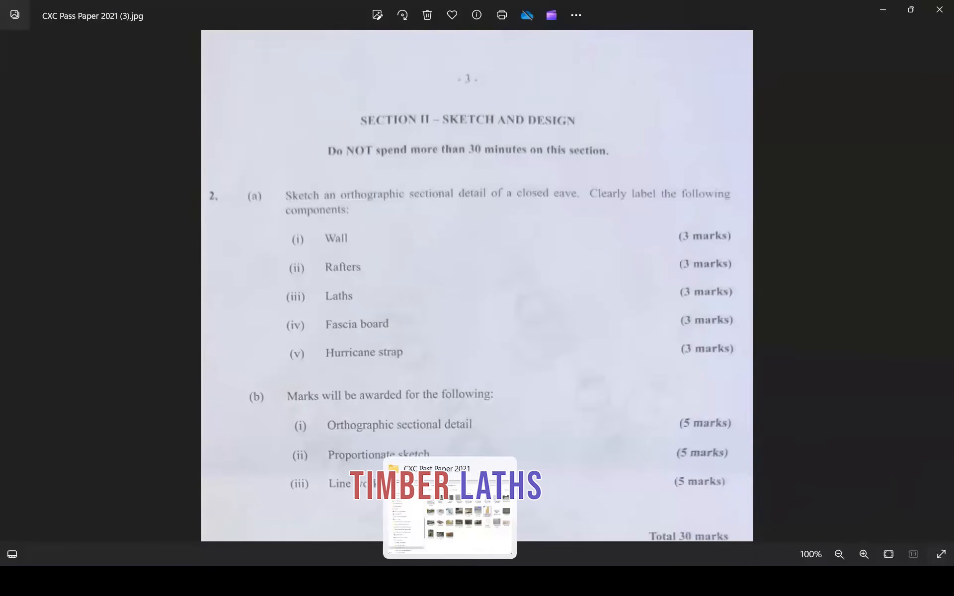
click(473, 518)
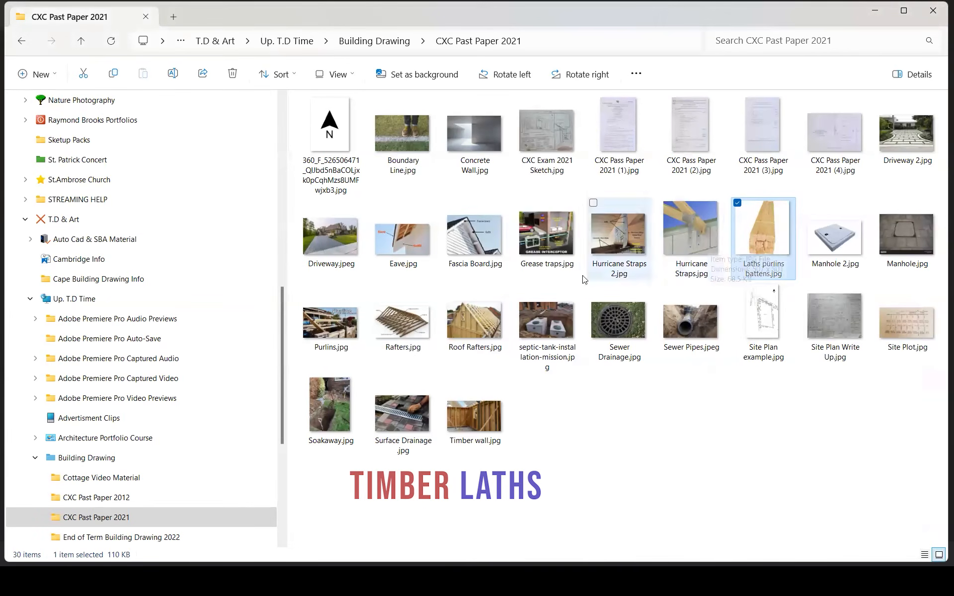
click(342, 333)
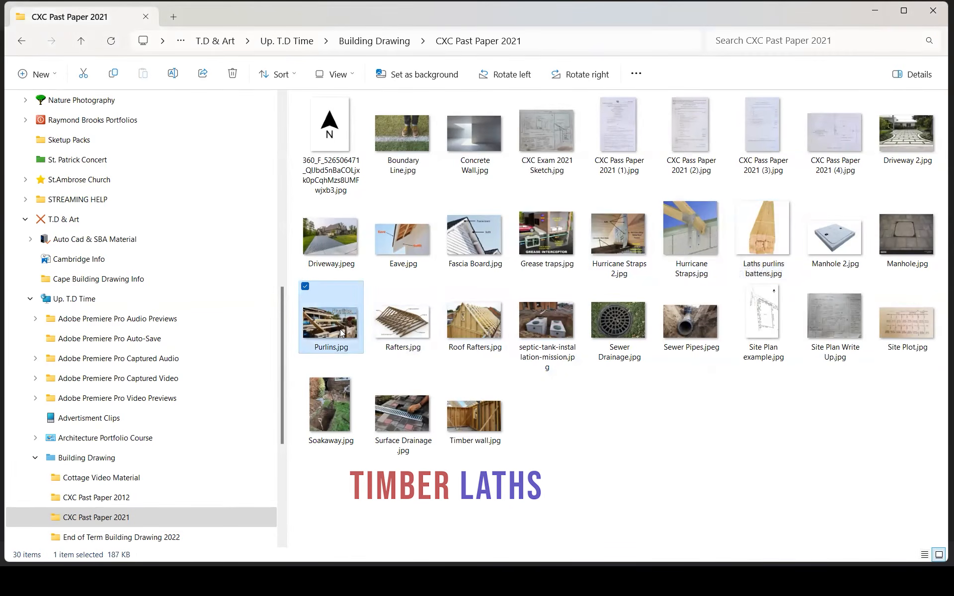
double_click(340, 329)
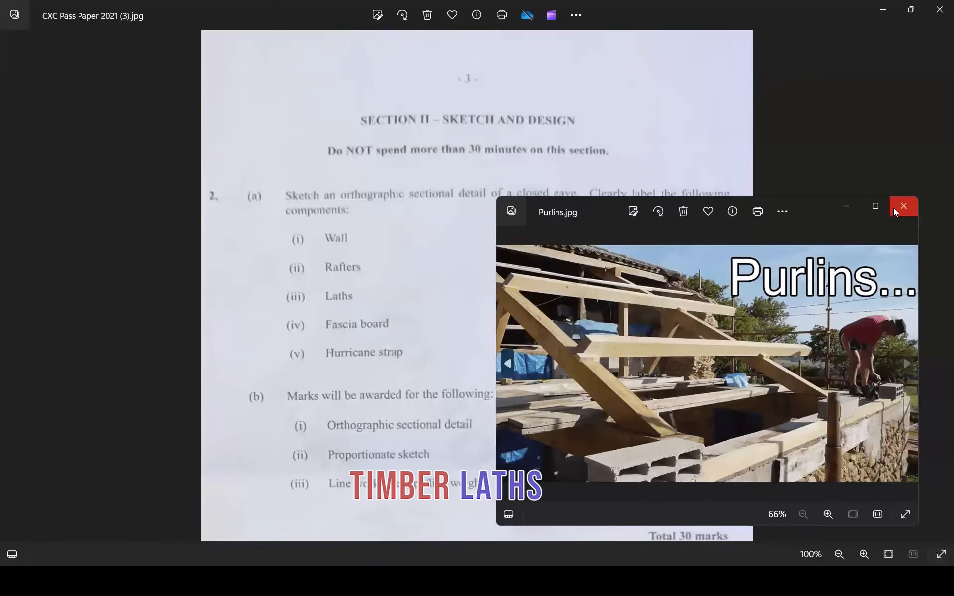
click(876, 207)
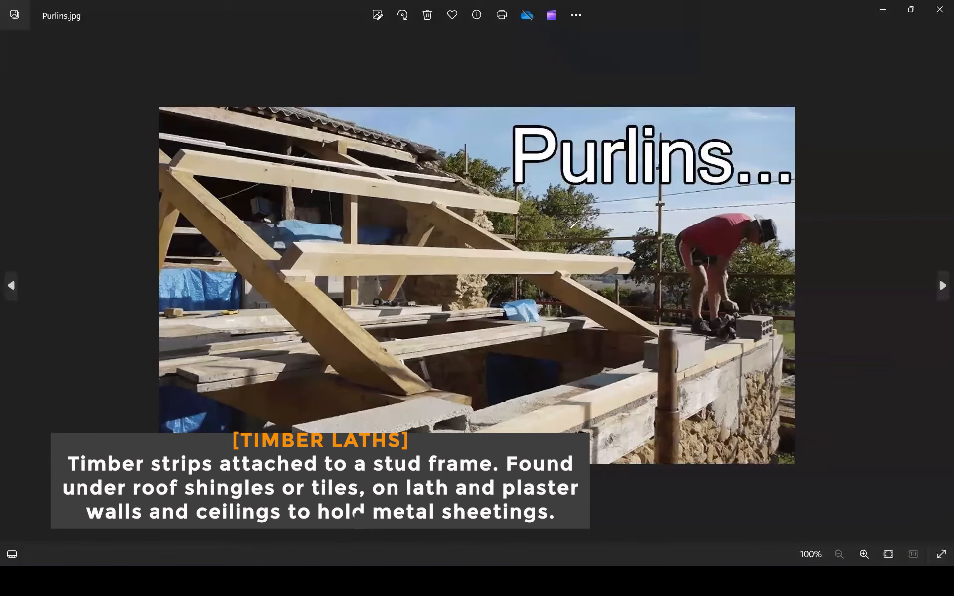
mouse_move(509, 195)
mouse_down()
mouse_move(610, 204)
mouse_move(740, 194)
mouse_up()
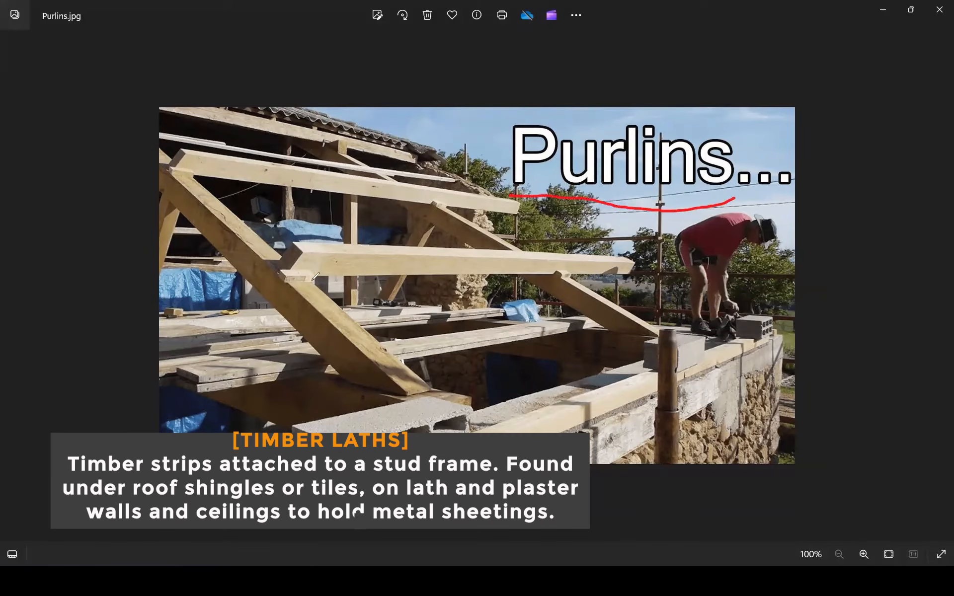
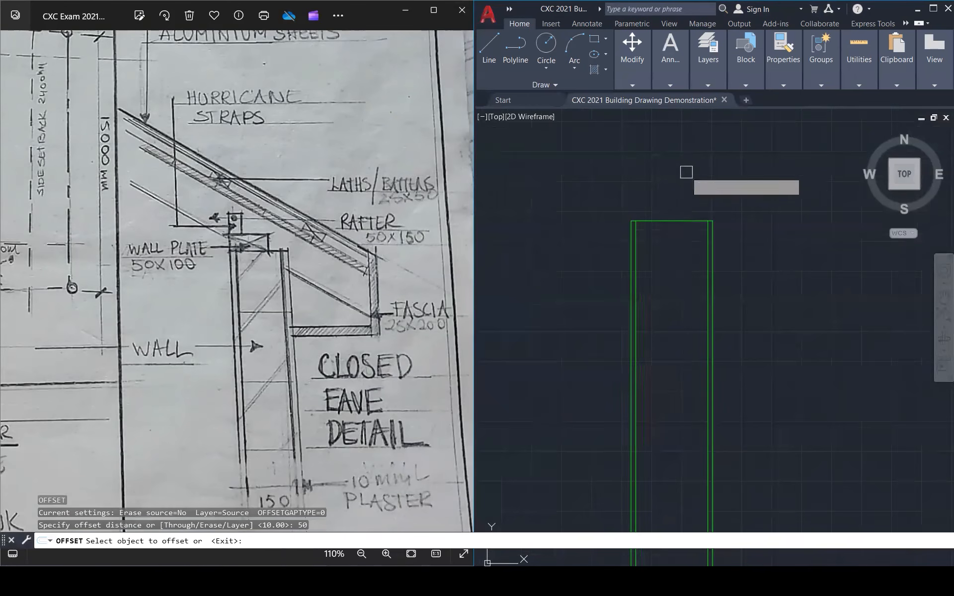
- Offset the wall's top line 50 upward and its outer left line 100 to the right for the wall plate
click(668, 227)
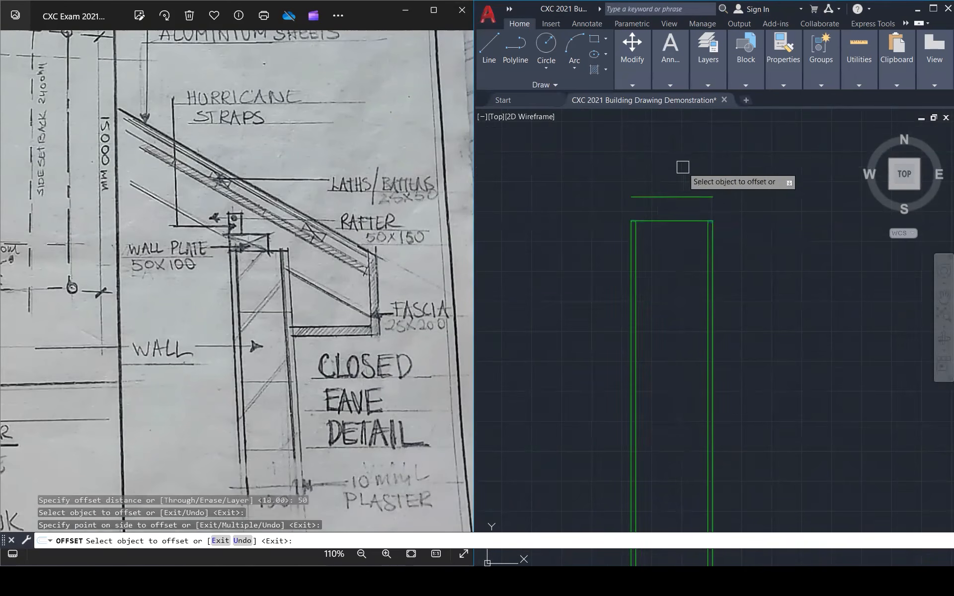
click(638, 213)
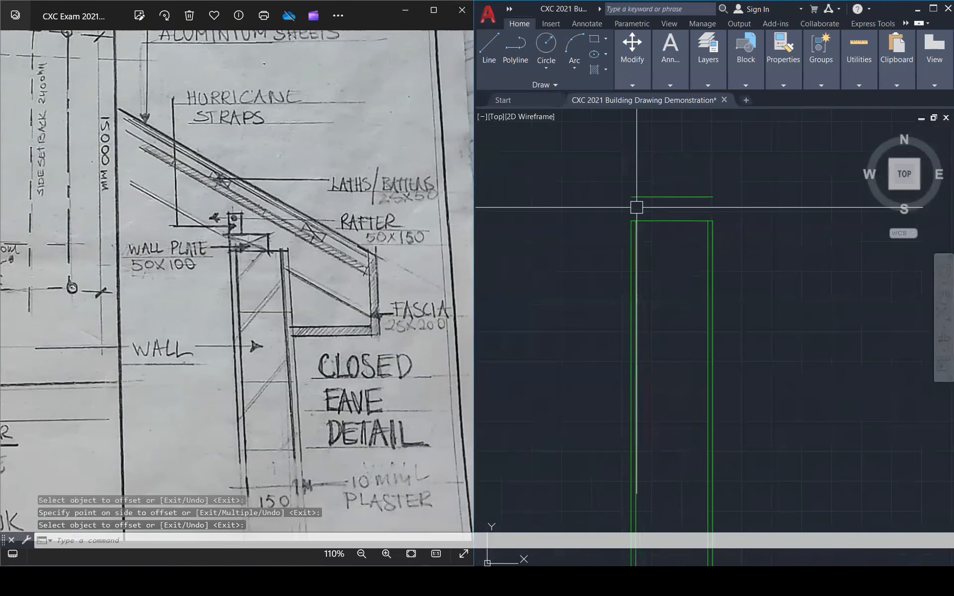
key(Return)
text(100)
key(Return)
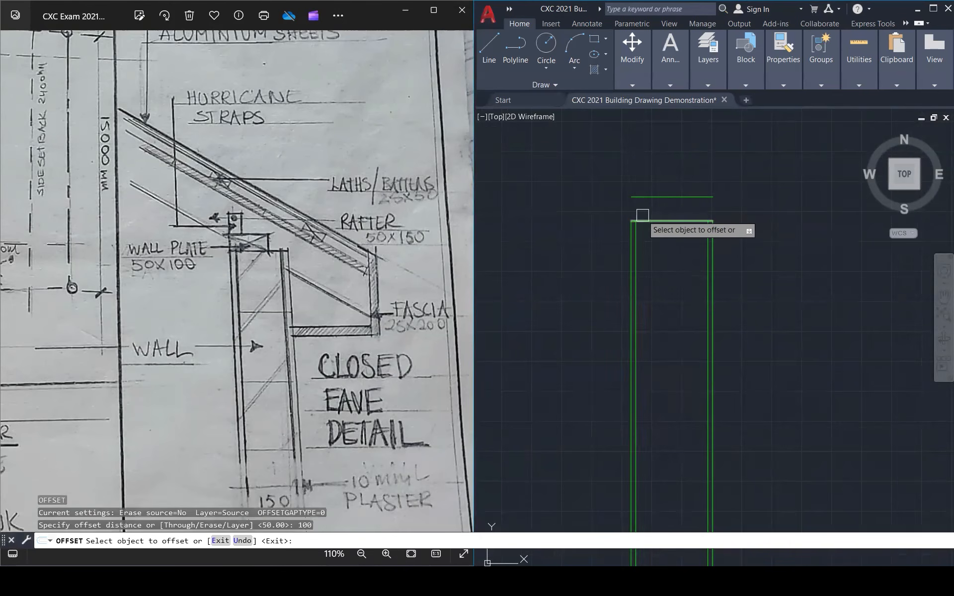
click(631, 236)
click(671, 226)
key(Return)
- Stretch the upper end of the offset vertical line to just above the offset horizontal line
click(679, 233)
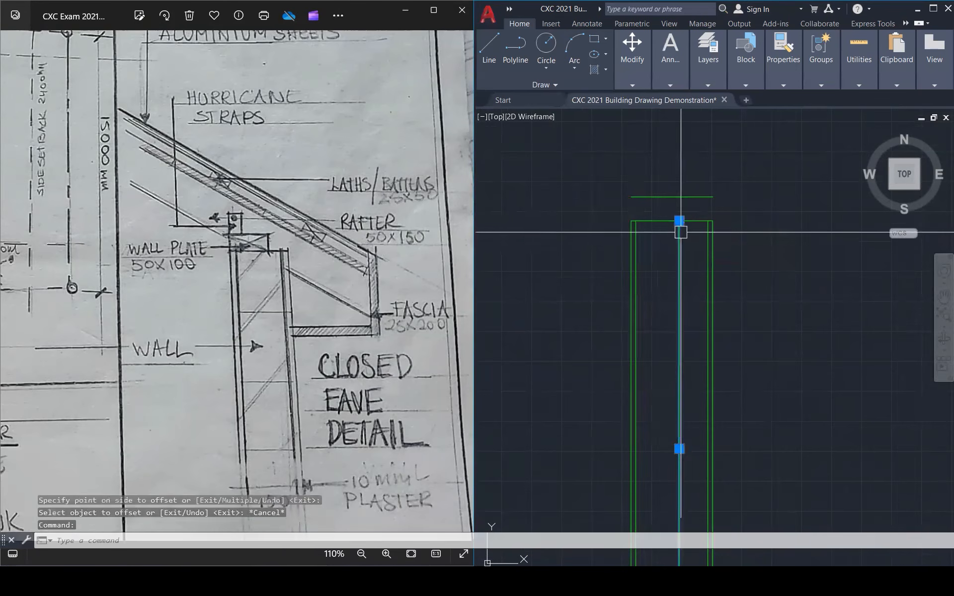
click(679, 221)
key(Escape)
key(Escape)
click(632, 227)
key(Escape)
- Draw a vertical line from the wall's upper left corner to the left end of the offset horizontal line
text(l)
key(Return)
click(631, 219)
click(631, 197)
key(Escape)
key(Escape)
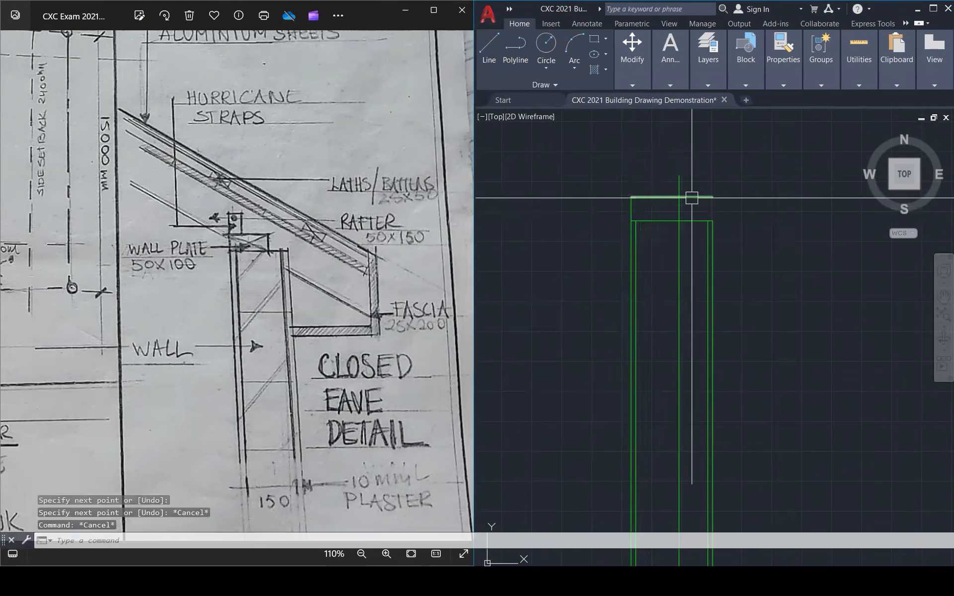
- Trim the excess horizontal and vertical line ends to leave a 50 by 100 wall plate rectangle on the wall
text(tr)
key(Return)
click(695, 198)
click(680, 184)
click(681, 233)
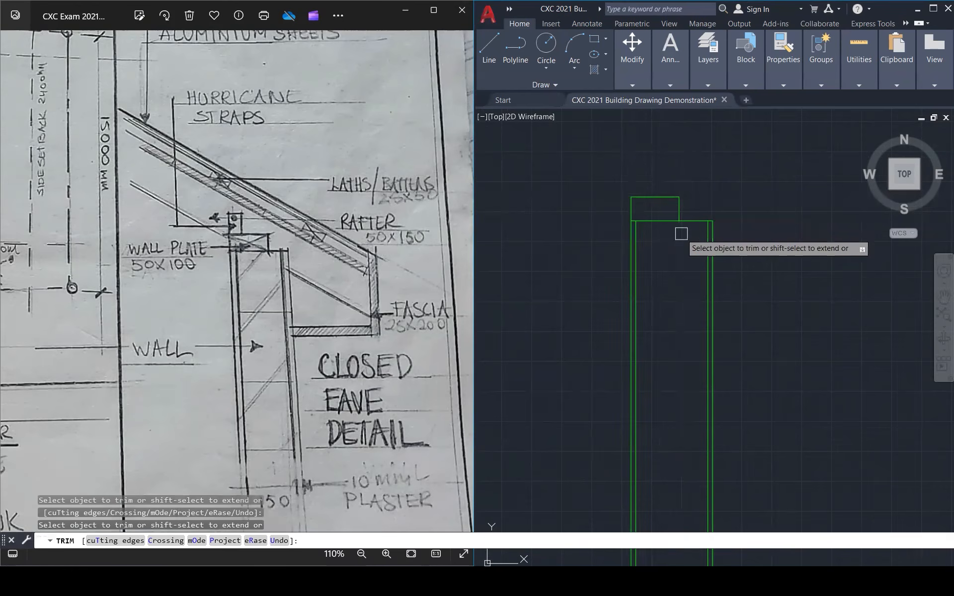
key(Escape)
key(Escape)
key(Escape)
- Draw two crossing diagonal lines between opposite corners of the wall plate rectangle
text(l)
key(Return)
click(631, 197)
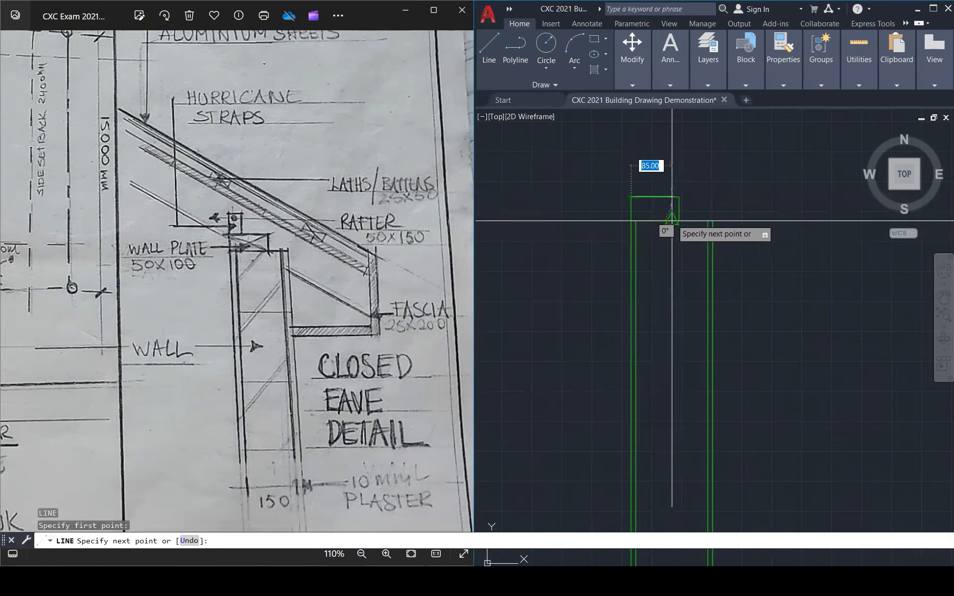
click(679, 222)
key(Return)
key(Return)
click(679, 197)
click(631, 221)
key(Escape)
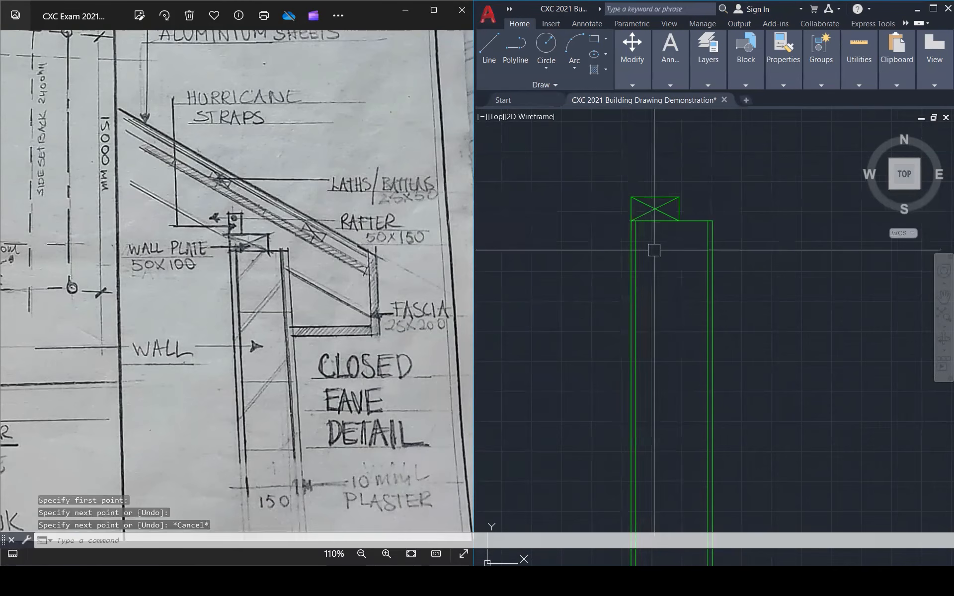
- Draw a line about 742 mm long from the wall plate's upper left corner, rising to the right at 30 degrees
key(Escape)
key(Escape)
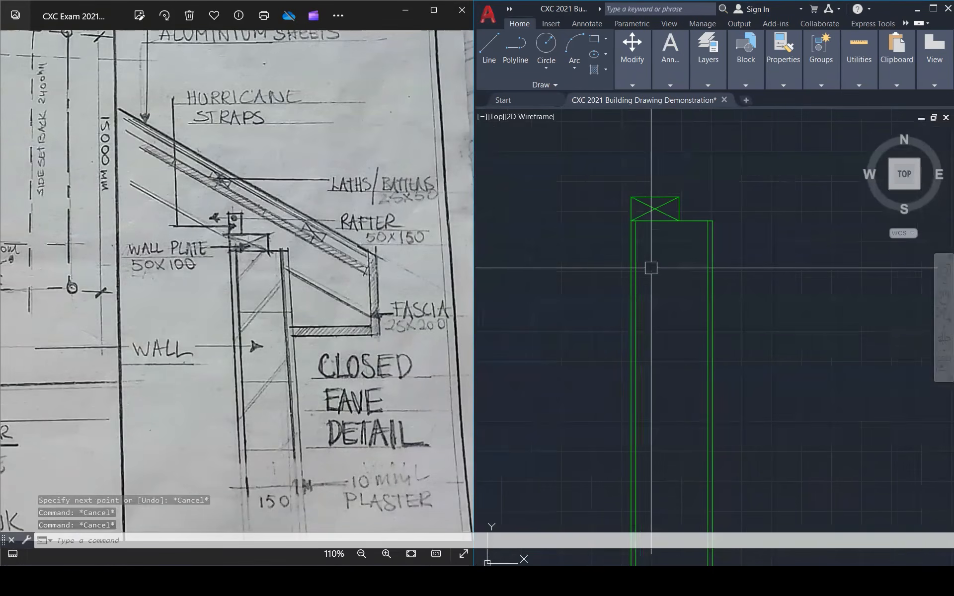
text(l)
key(Return)
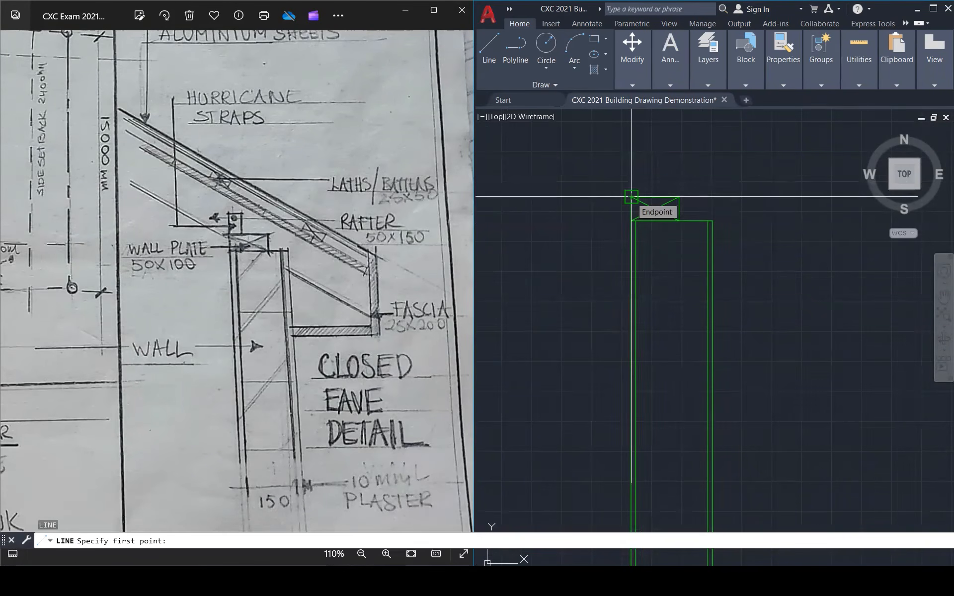
click(631, 197)
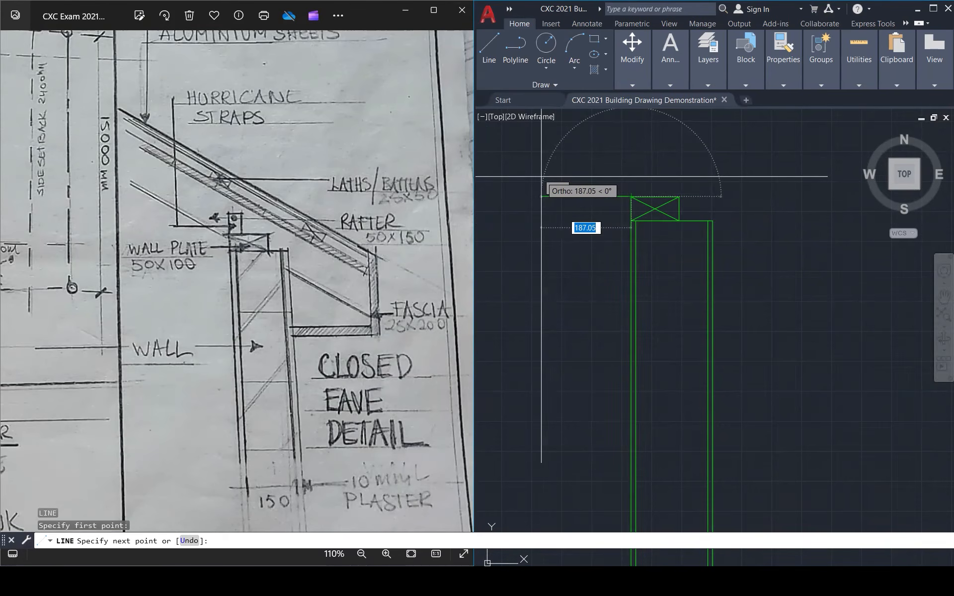
scroll(646, 203, down, 5)
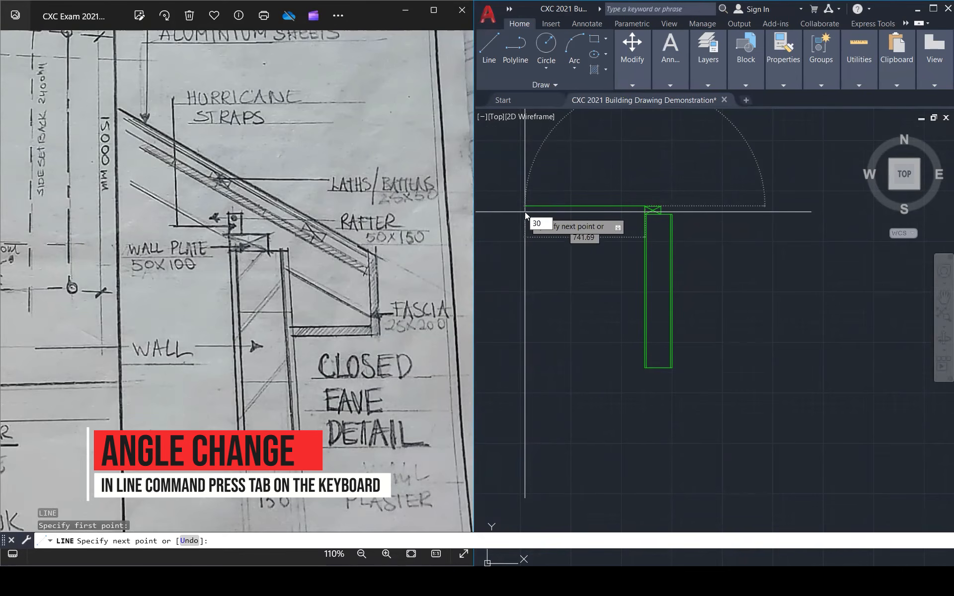
key(Return)
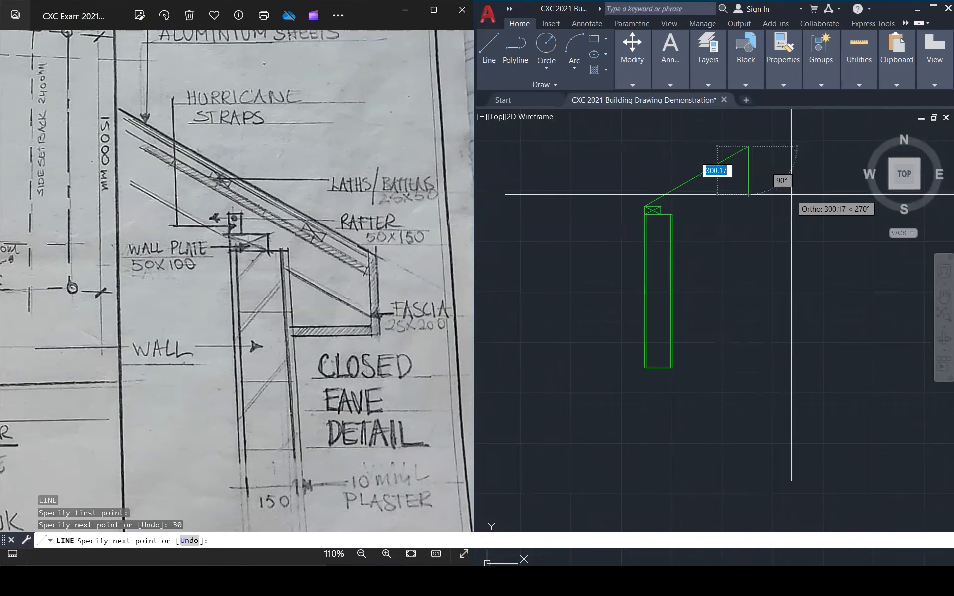
key(Escape)
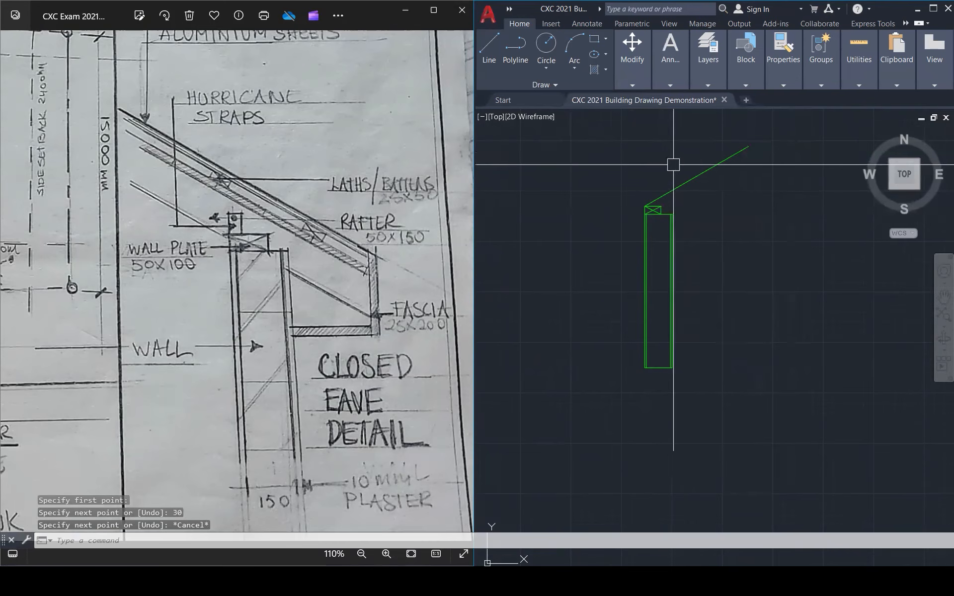
- Mirror the 30-degree line about a vertical axis through the wall plate's upper left corner, erasing the source line
click(679, 181)
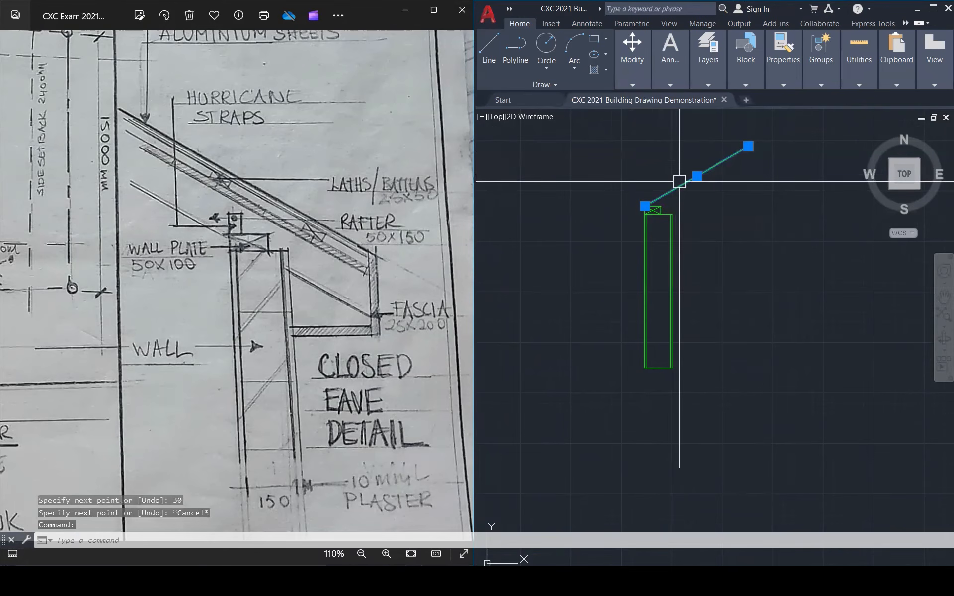
text(mi)
key(Return)
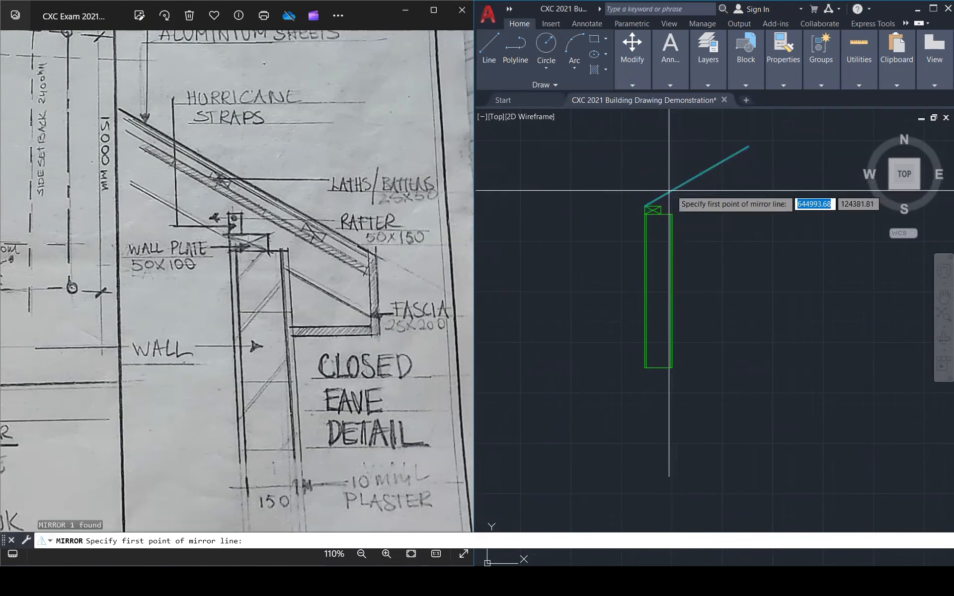
click(645, 205)
click(650, 124)
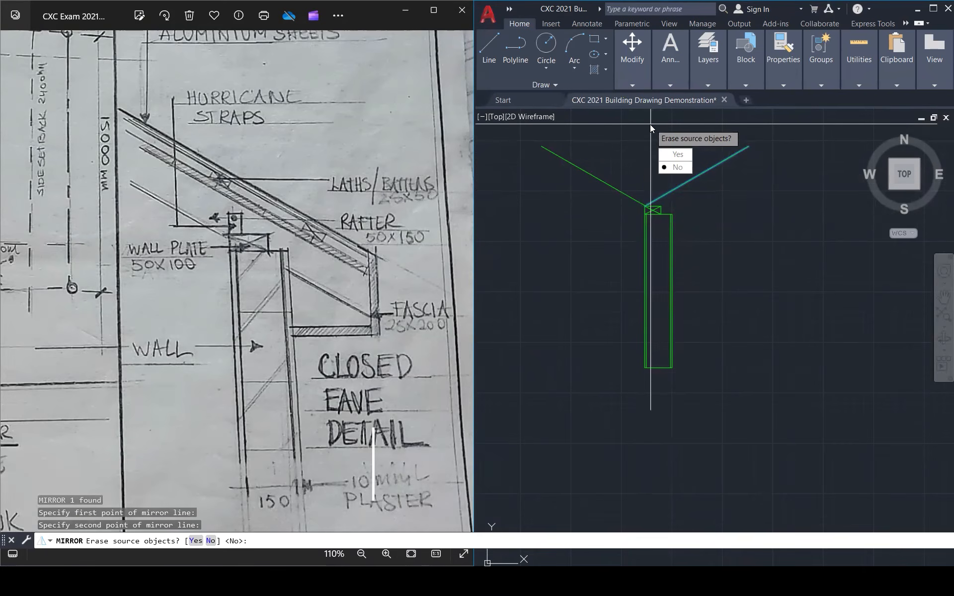
click(673, 153)
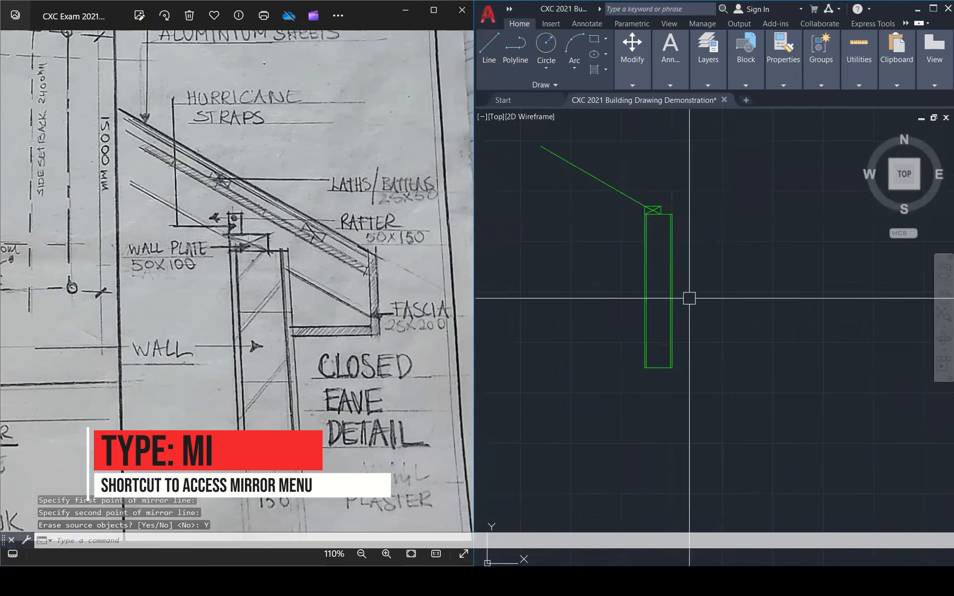
- Offset the sloping rafter line 150 mm upward to form the rafter's upper edge
scroll(752, 358, down, 3)
scroll(687, 233, up, 5)
scroll(686, 237, down, 2)
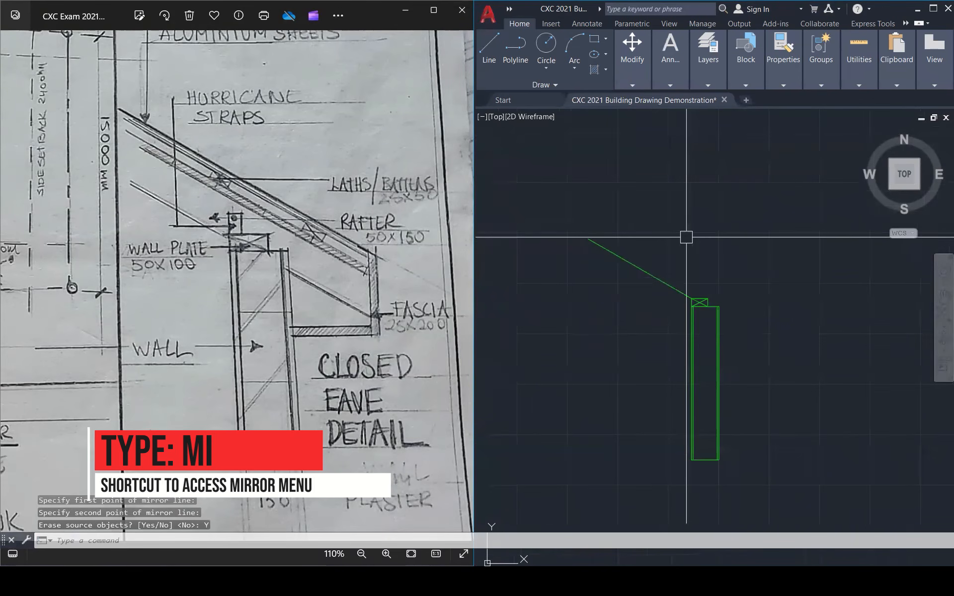
text(o)
key(Return)
text(150)
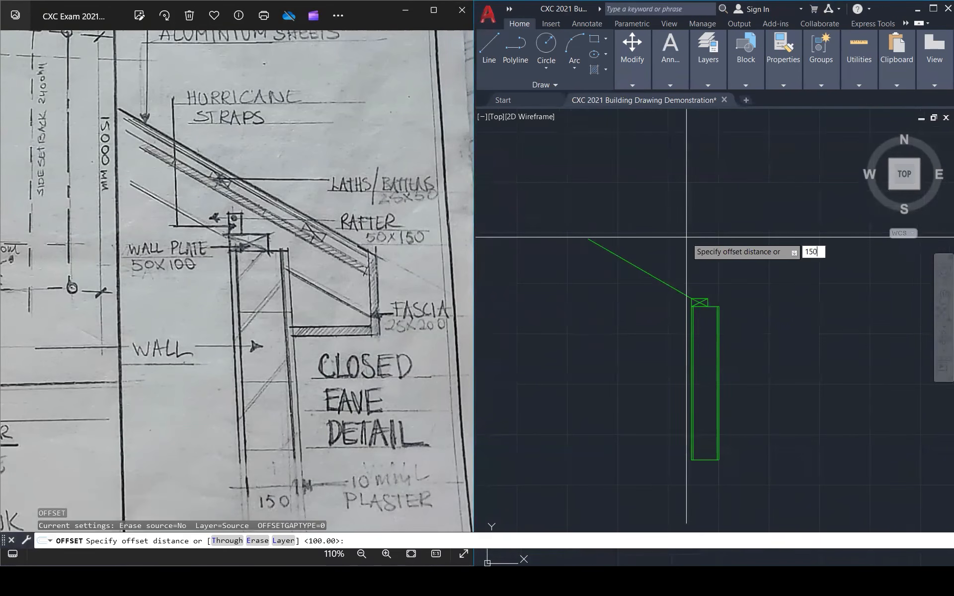
key(Return)
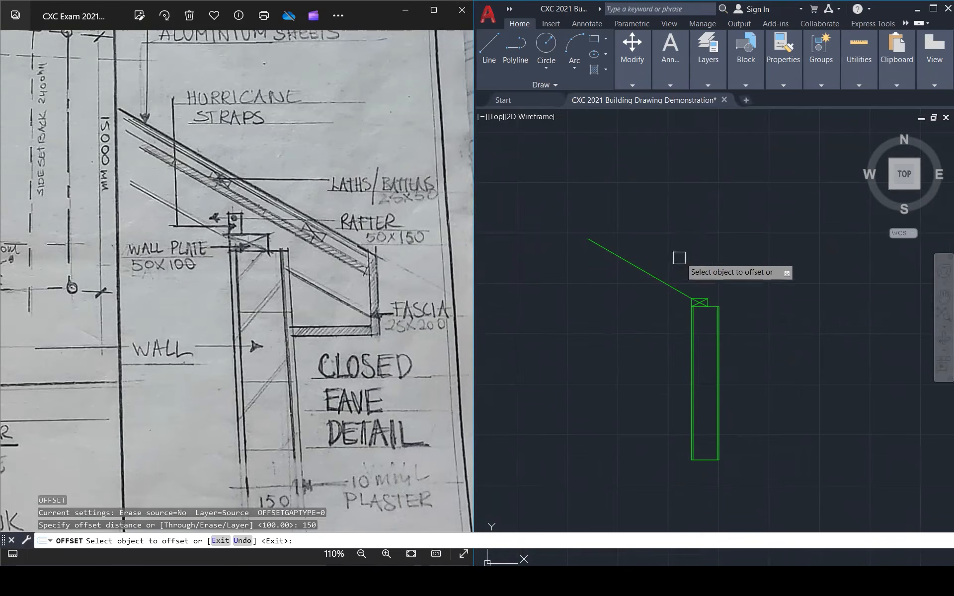
click(667, 282)
click(708, 243)
key(Escape)
key(Escape)
key(Escape)
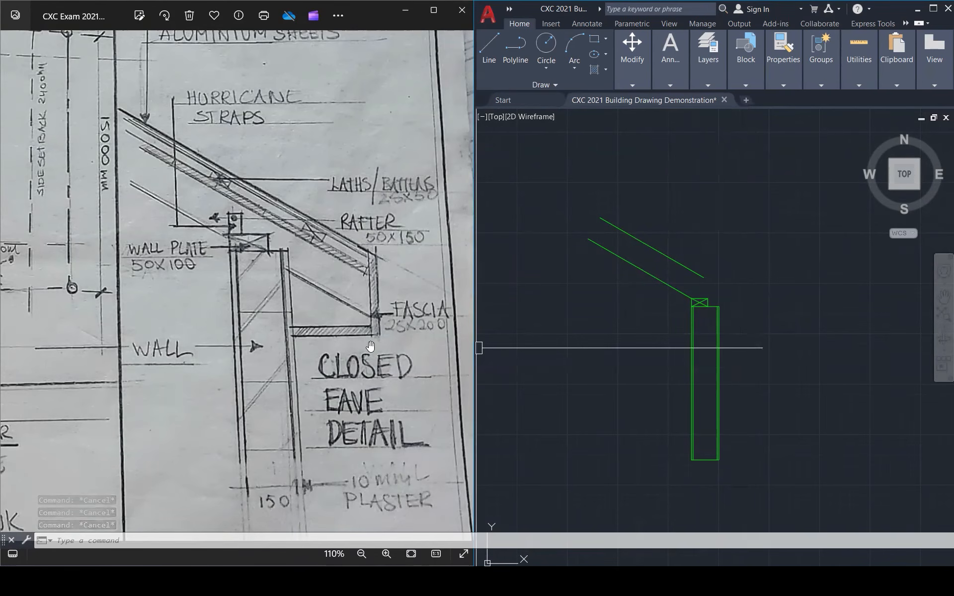
- Offset the wall's outer right line 300 mm to the right to mark the eave overhang
text(O)
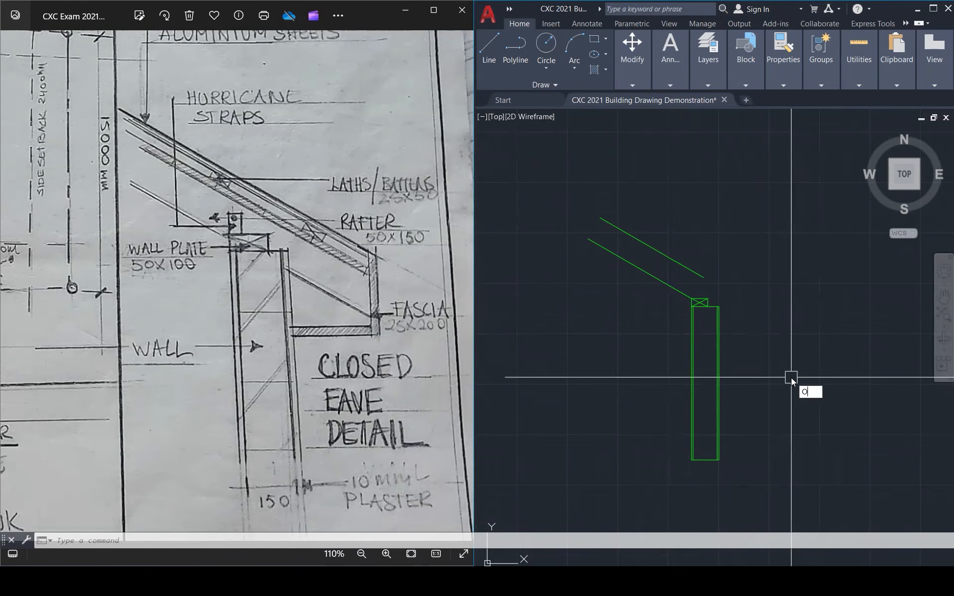
key(Return)
text(300)
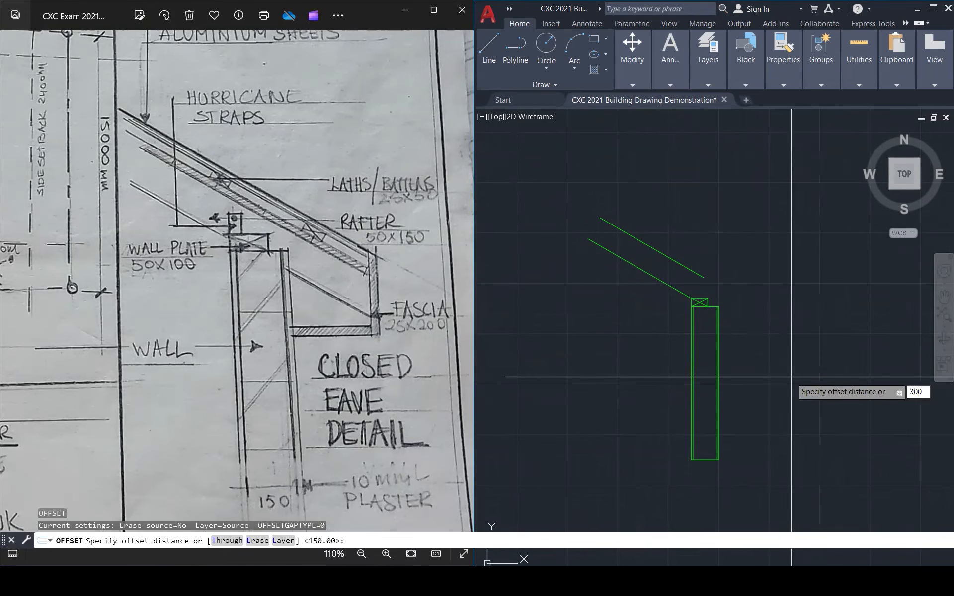
key(Return)
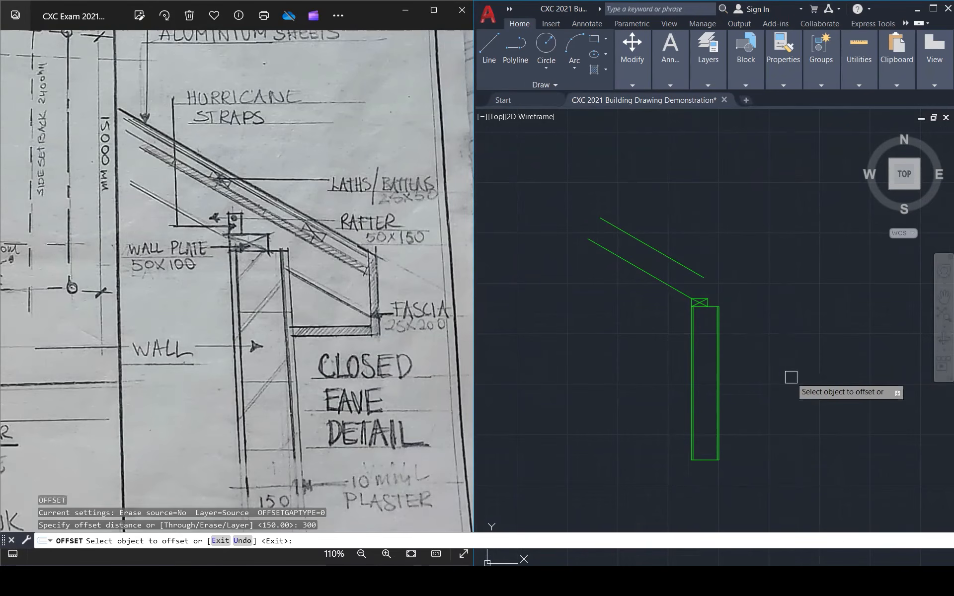
click(716, 358)
click(760, 358)
key(Escape)
key(Escape)
- Extend both sloping rafter lines down to the vertical overhang line
text(EX)
key(Return)
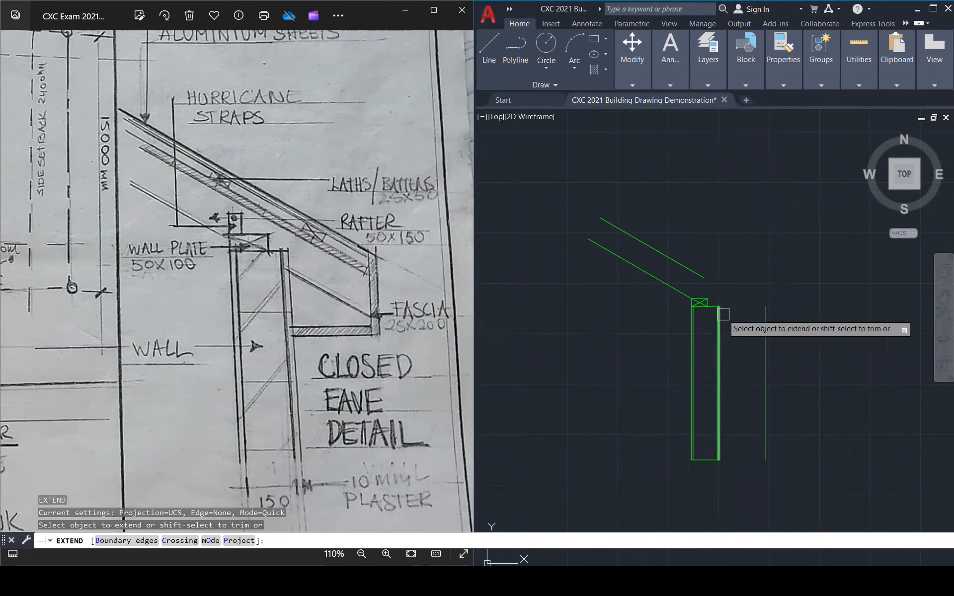
click(663, 281)
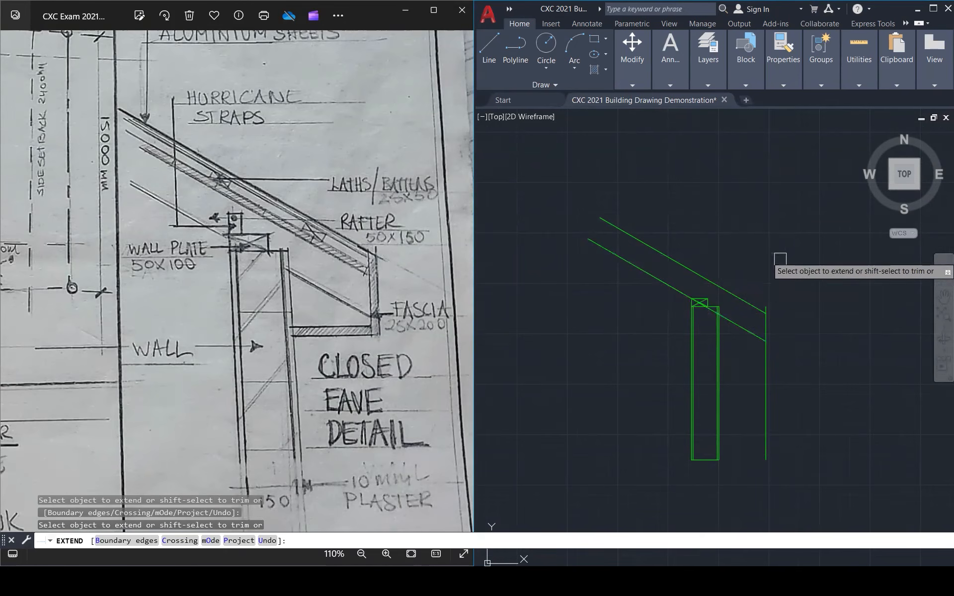
key(Escape)
key(Escape)
key(Escape)
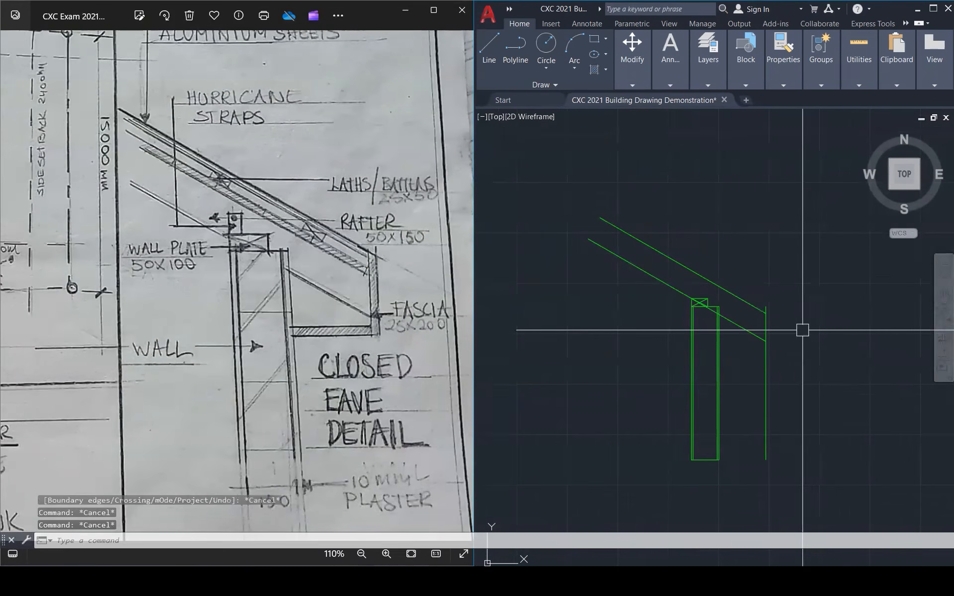
- Offset the vertical overhang line 25 mm to the right for the fascia thickness
scroll(802, 330, up, 5)
scroll(737, 237, down, 2)
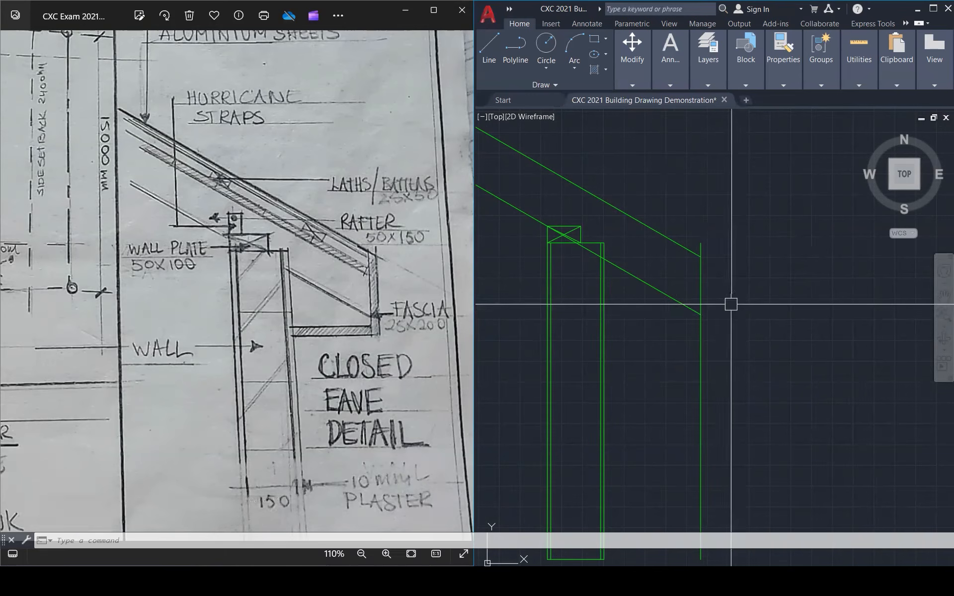
key(Escape)
key(Escape)
key(Escape)
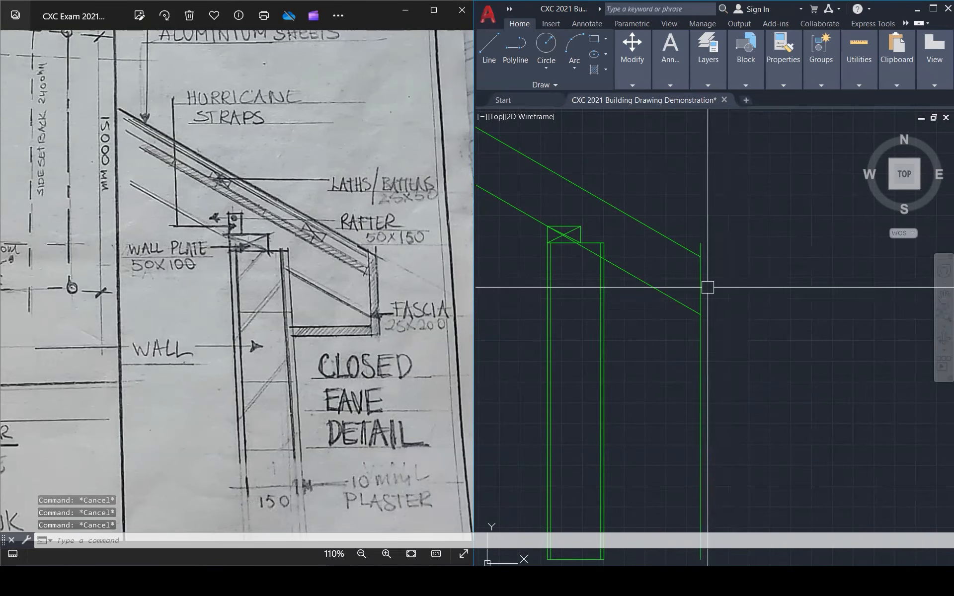
text(O)
key(Return)
text(25)
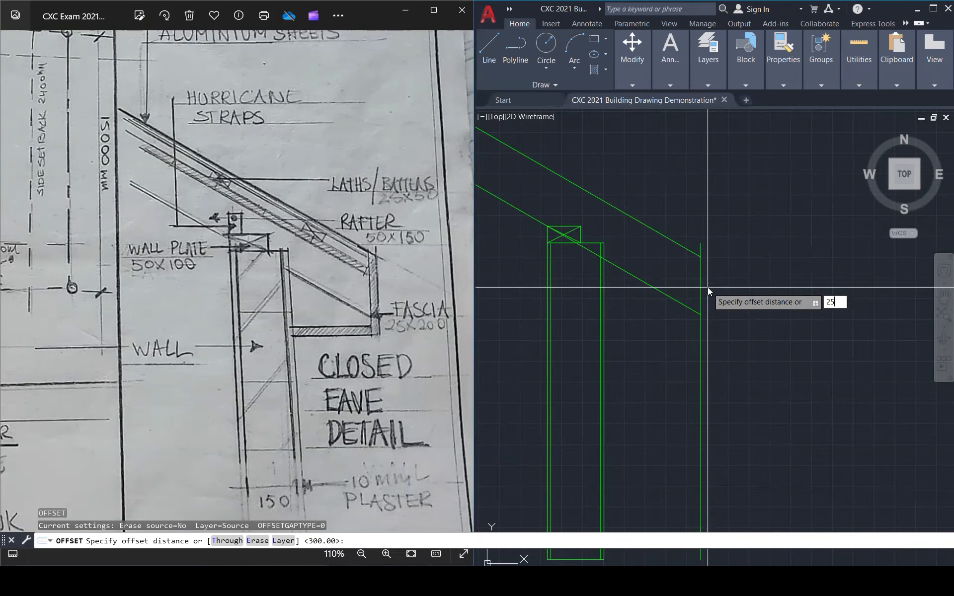
key(Return)
click(701, 288)
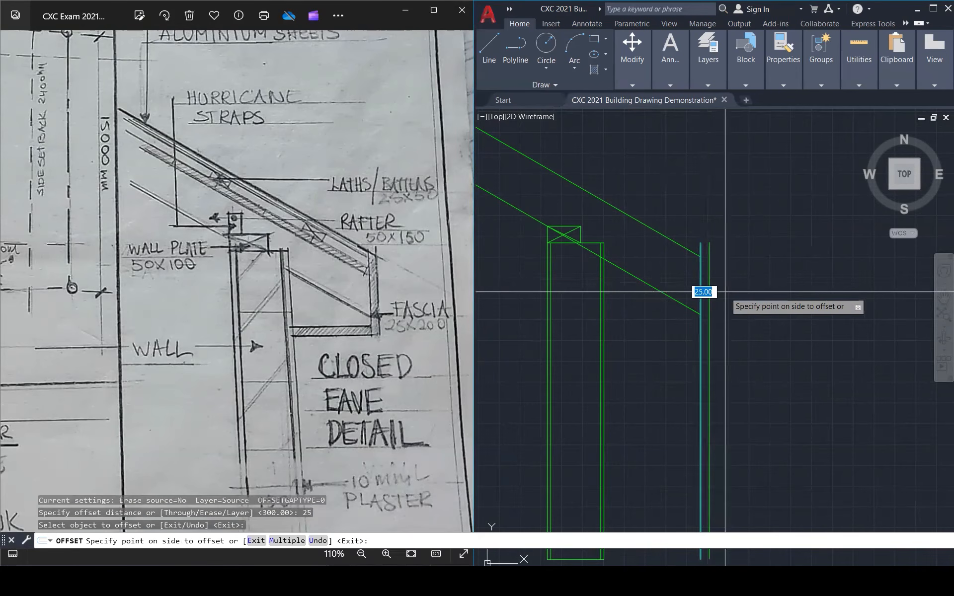
click(704, 292)
key(Escape)
key(Escape)
- Draw a line 50 mm down from the lower rafter line's end, continuing horizontally to the right past both fascia lines
scroll(711, 315, up, 4)
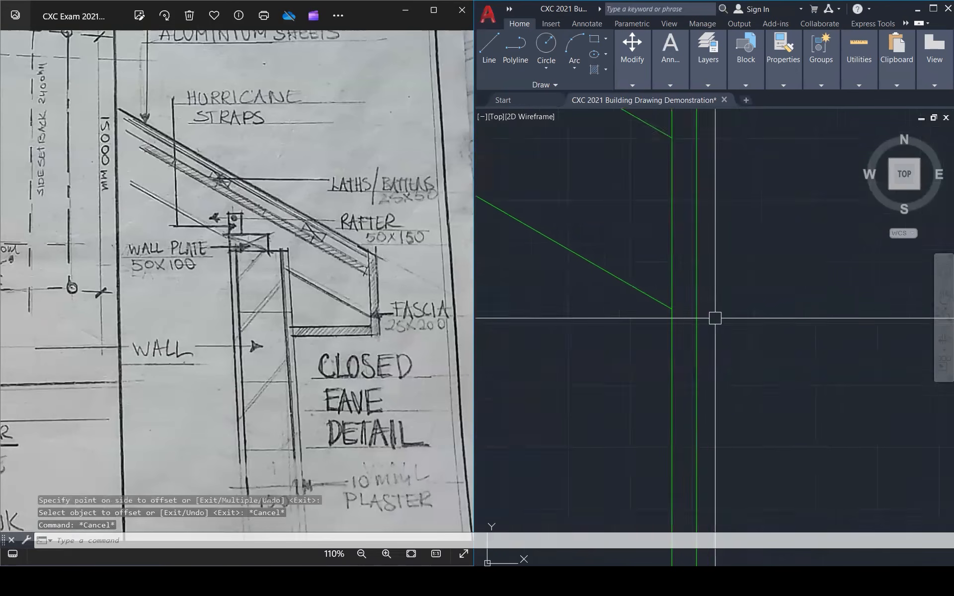
text(l)
key(Return)
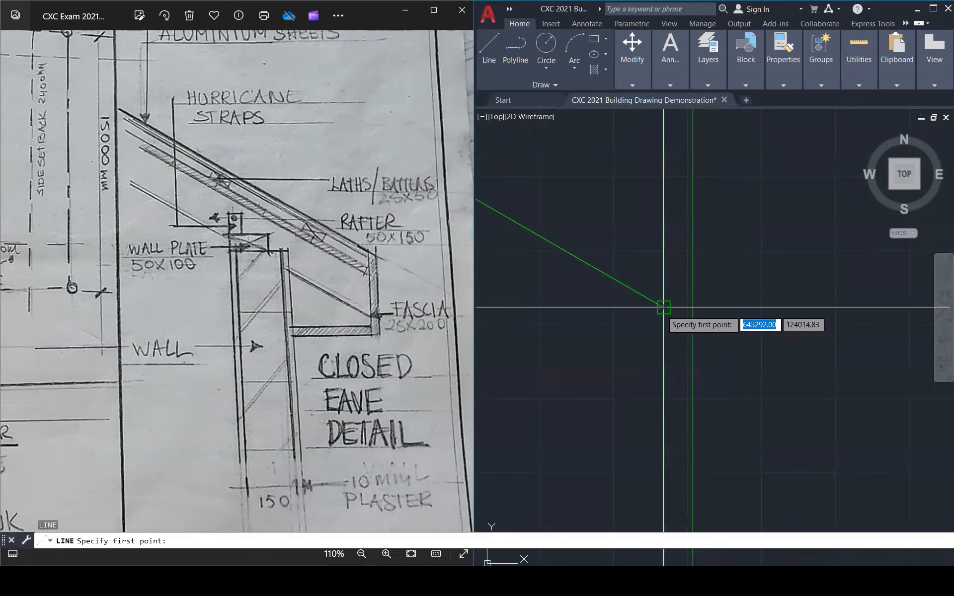
click(663, 308)
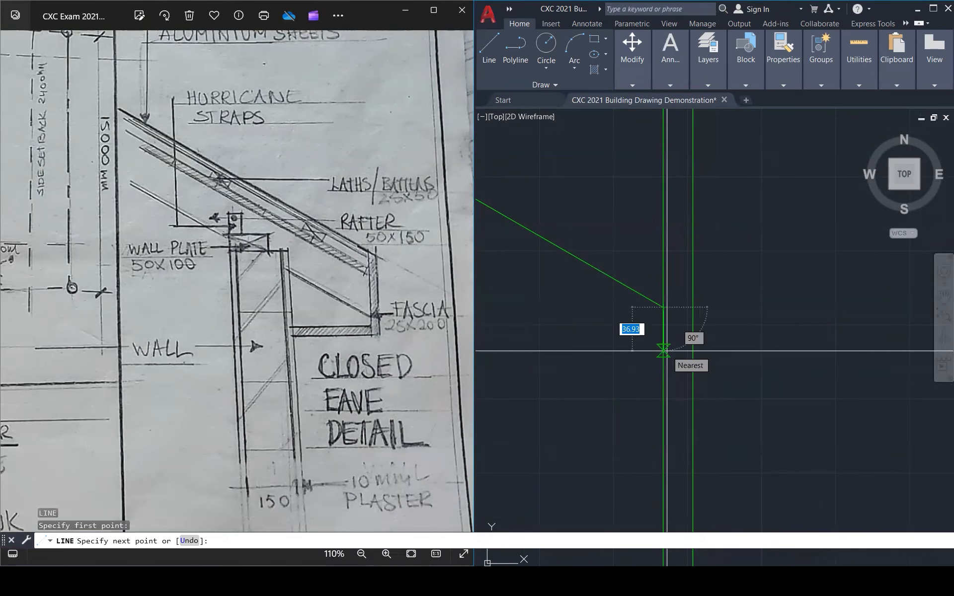
text(50)
key(Return)
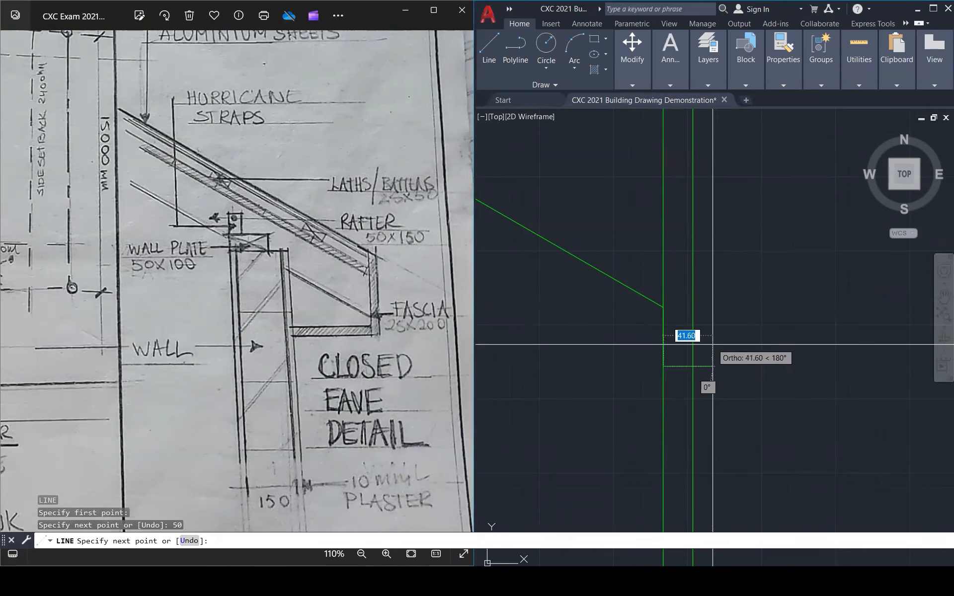
click(716, 356)
key(Escape)
key(Escape)
key(Escape)
- Trim the vertical fascia lines below the horizontal line and the horizontal line's excess beyond the fascia
text(TR)
key(Return)
mouse_move(710, 347)
mouse_down()
mouse_move(679, 384)
mouse_move(634, 395)
mouse_up()
scroll(817, 395, down, 2)
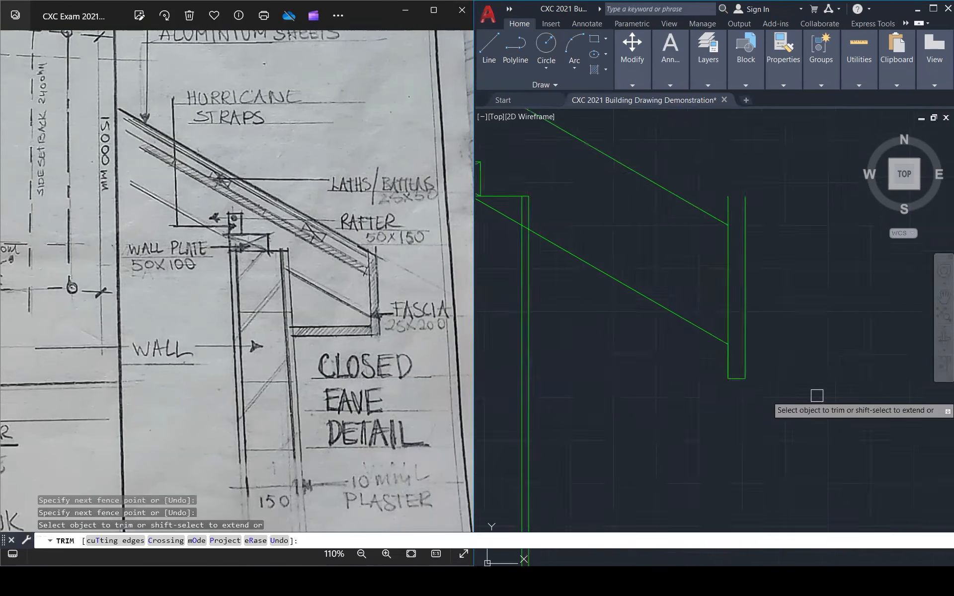
scroll(816, 395, down, 2)
key(Escape)
- Offset the fascia's bottom line 200 mm upward
text(O)
key(Return)
text(200)
key(Return)
scroll(751, 380, up, 2)
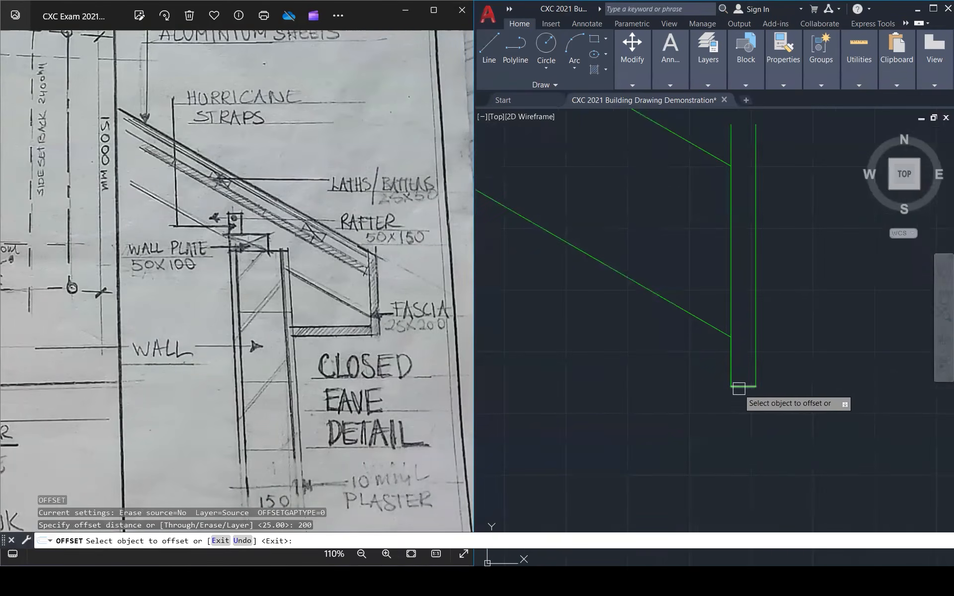
click(739, 386)
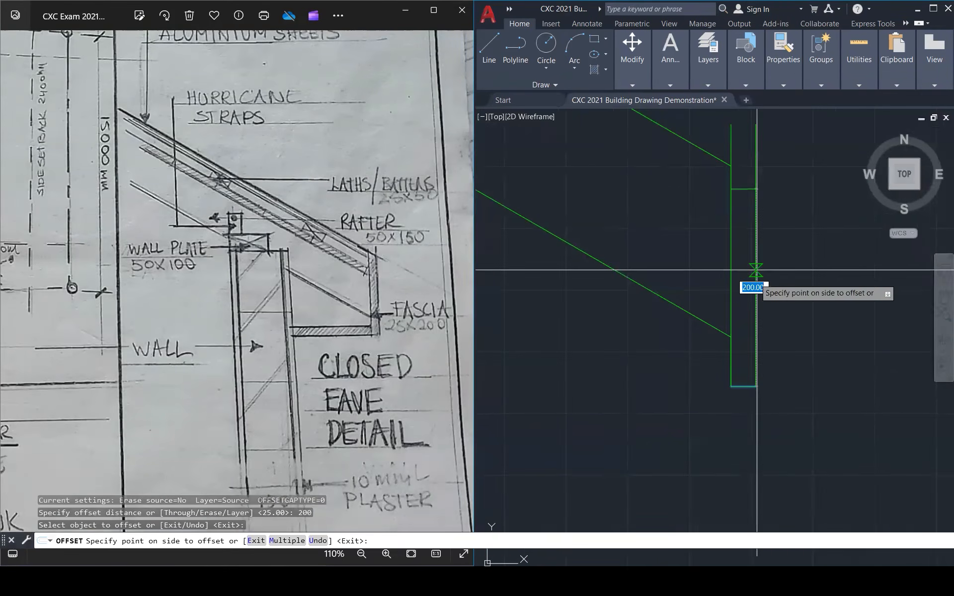
click(768, 133)
key(Escape)
key(Escape)
key(Escape)
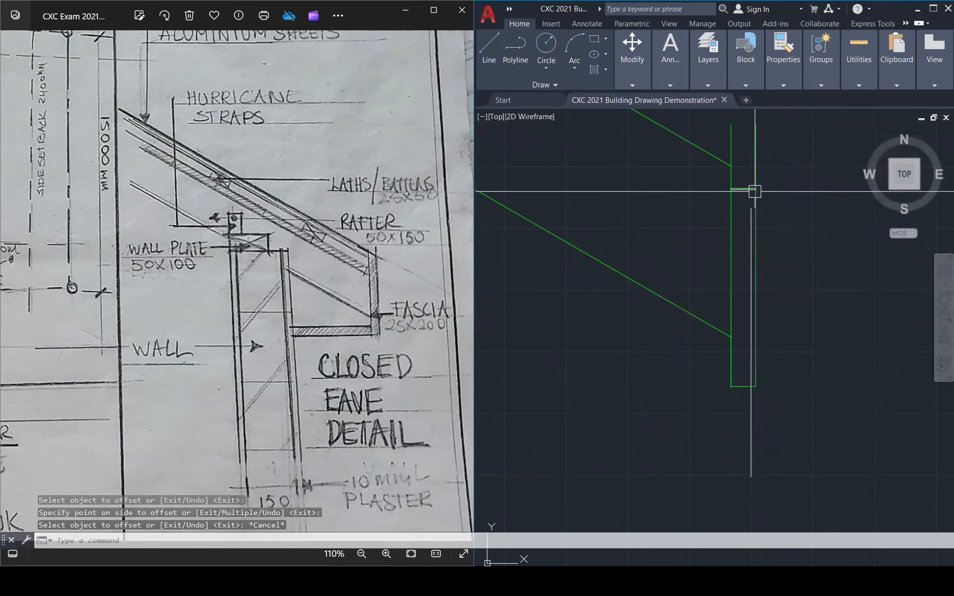
- Move the fascia's top and bottom horizontal lines up so the top one meets the upper rafter line's end
click(713, 179)
click(804, 342)
click(710, 352)
click(818, 422)
text(M)
key(Return)
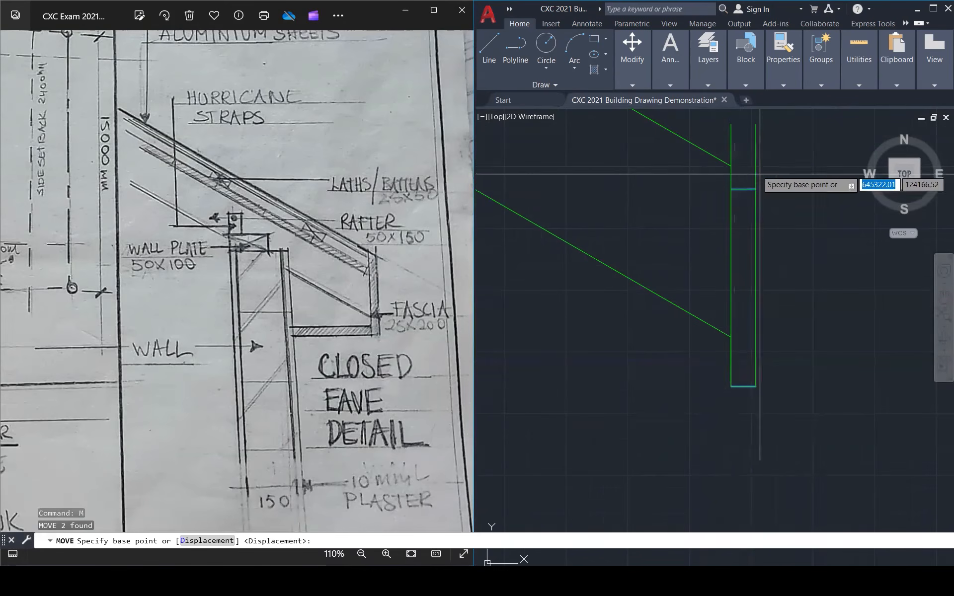
click(731, 189)
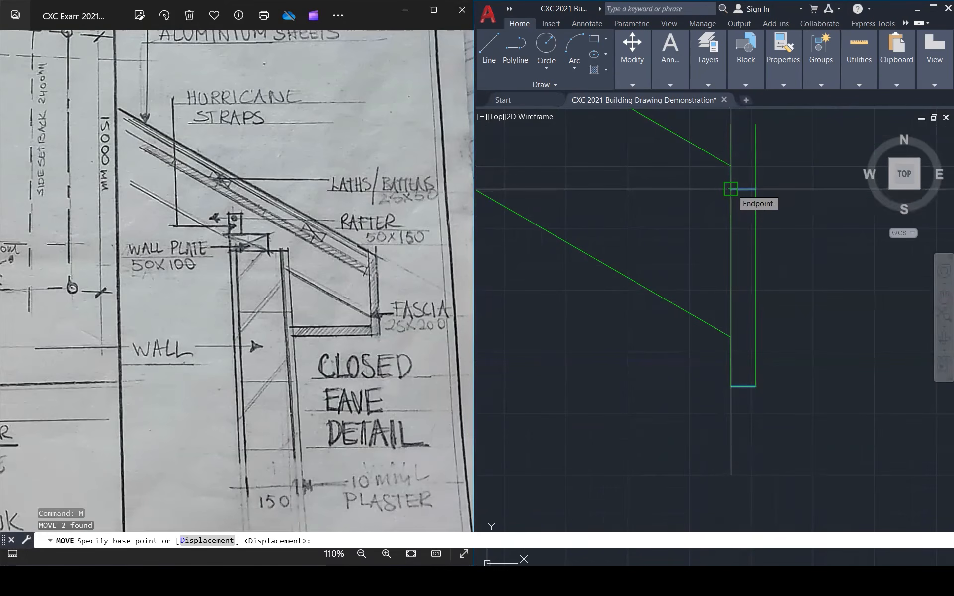
click(731, 189)
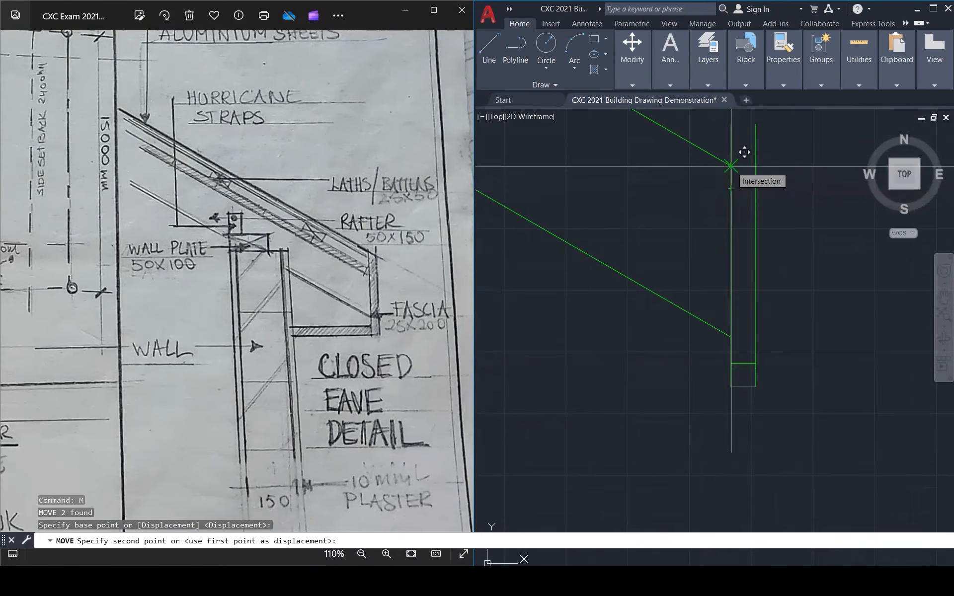
click(731, 166)
key(Escape)
key(Escape)
key(Escape)
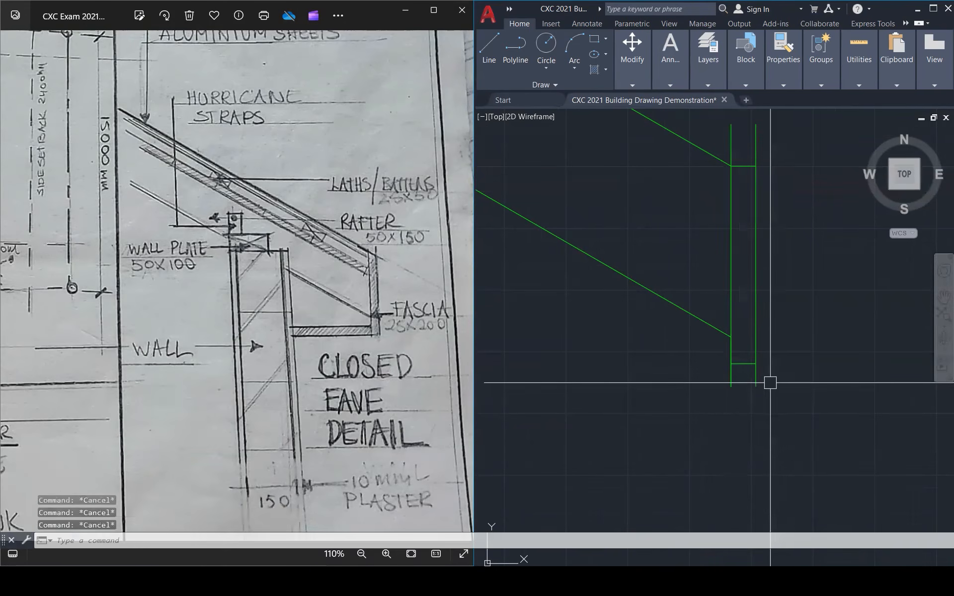
- Trim the fascia's vertical lines where they extend below its bottom line and above its top line
text(tr)
key(Return)
drag(771, 377, 703, 375)
drag(775, 150, 715, 134)
scroll(798, 331, down, 6)
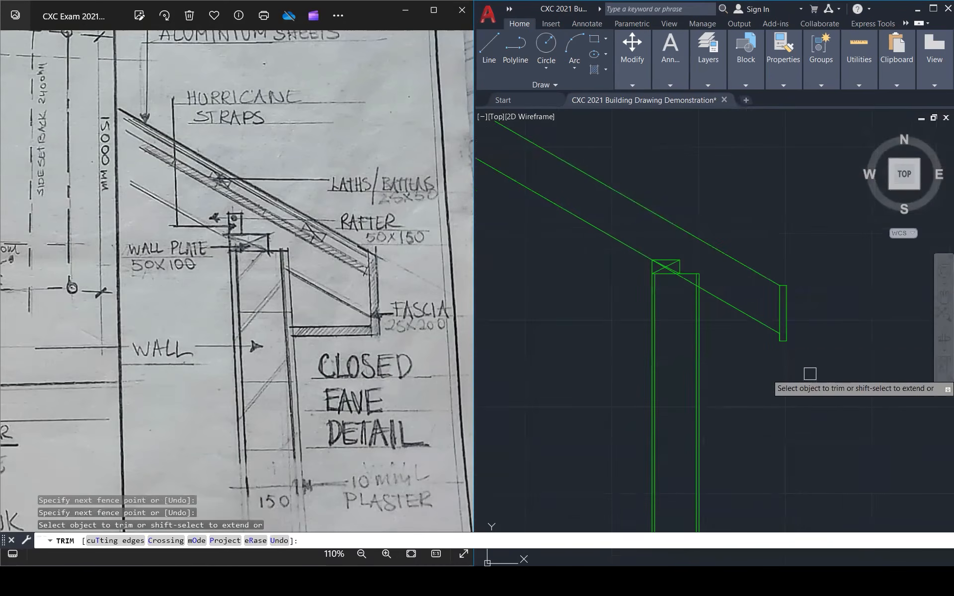
key(Escape)
key(Escape)
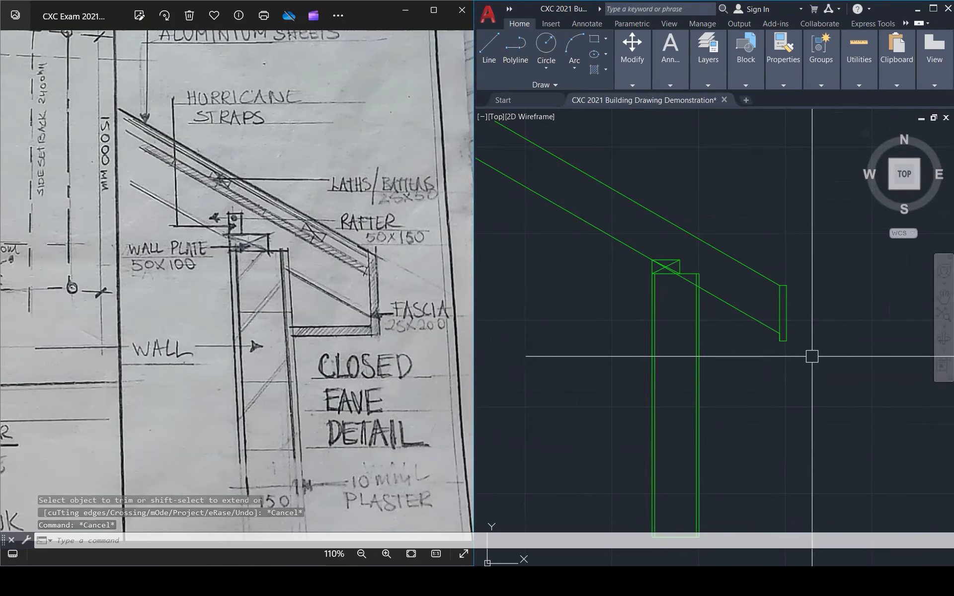
- Draw a horizontal soffit line from the fascia's lower inner corner to the wall's outer face
scroll(803, 354, up, 2)
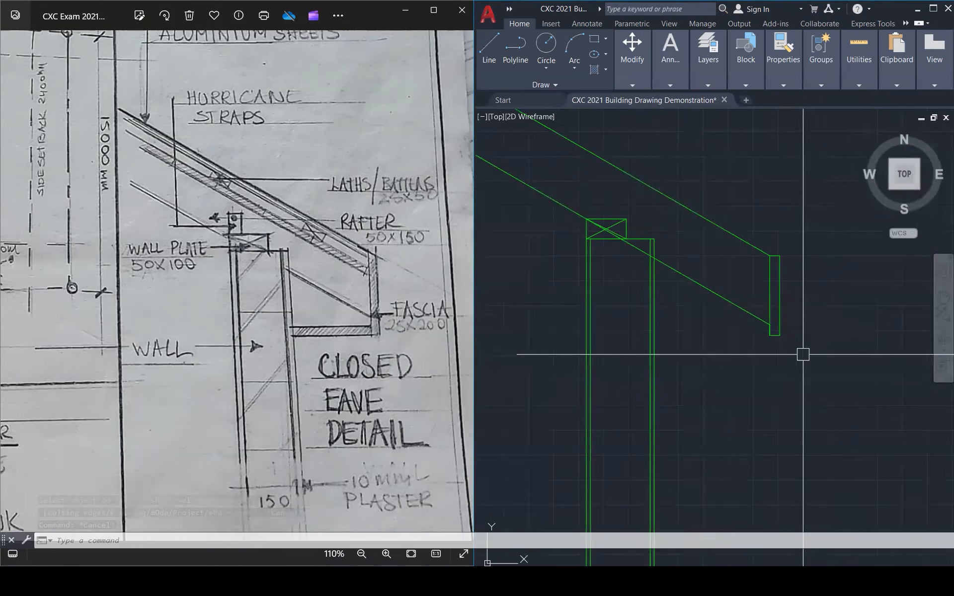
text(l)
key(Return)
click(770, 335)
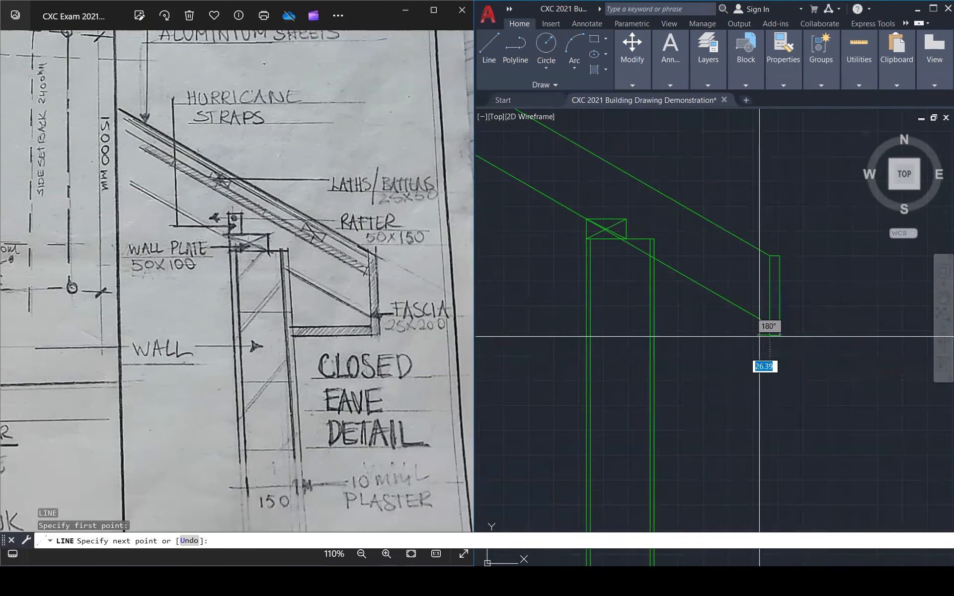
click(654, 346)
key(Escape)
key(Escape)
key(Escape)
key(Escape)
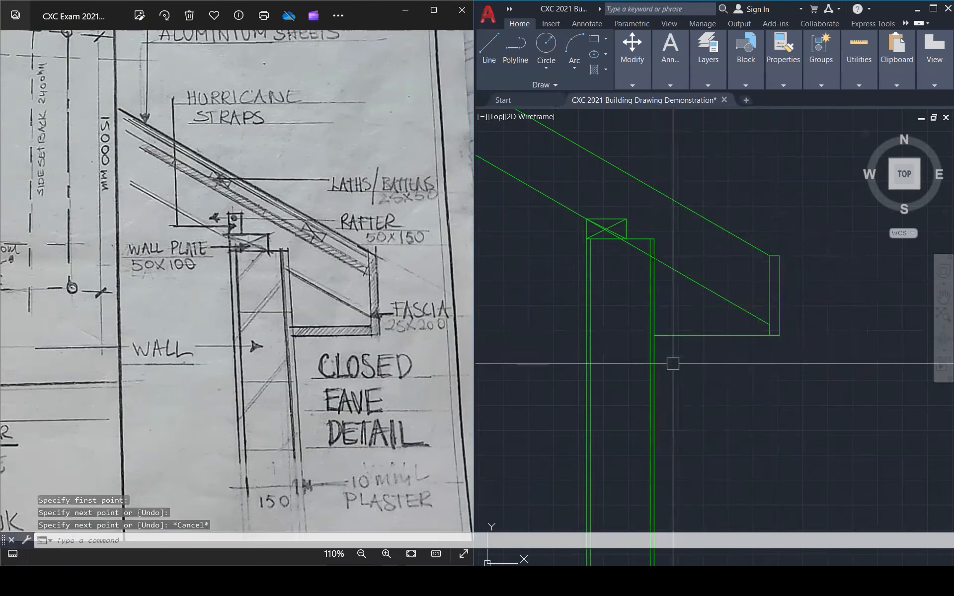
- Offset the horizontal soffit line 25 mm upward for the soffit board thickness
text(o)
key(Return)
text(25)
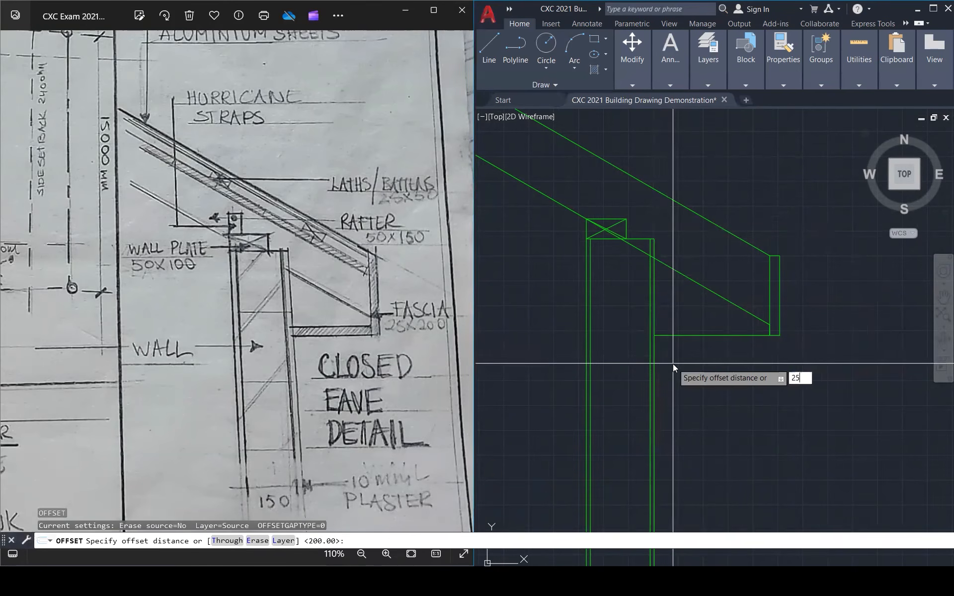
key(Return)
click(729, 334)
click(714, 323)
key(Escape)
key(Escape)
key(Escape)
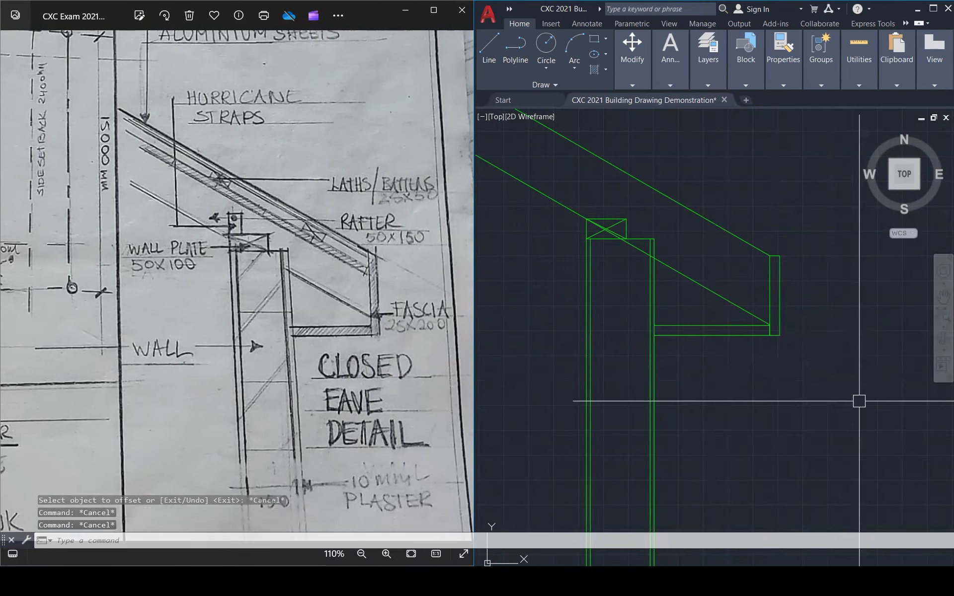
- Trim the lower rafter line where it crosses the wall plate and the wall, keeping the plate's diagonals
scroll(859, 401, down, 1)
scroll(718, 264, up, 1)
text(TR)
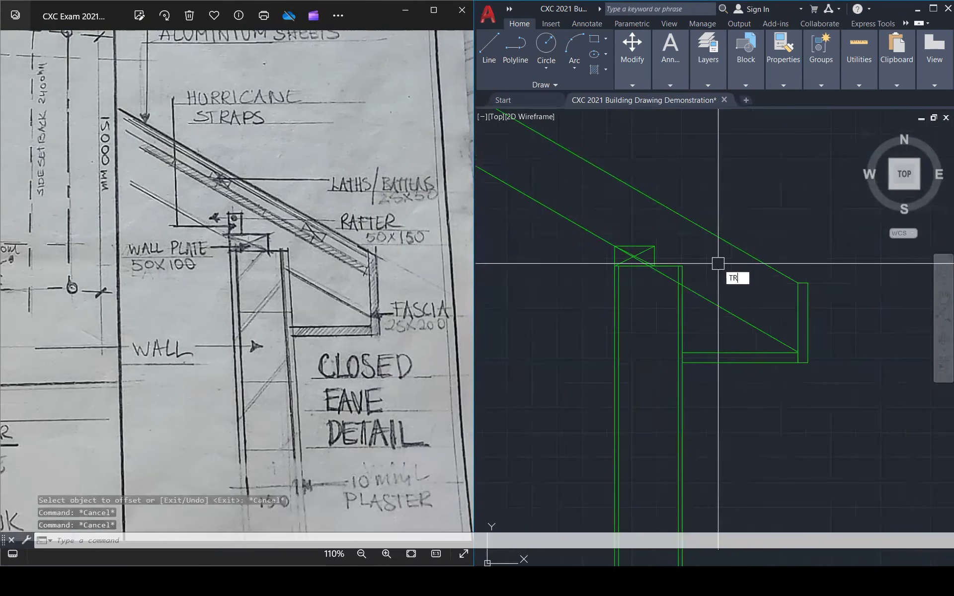
key(Return)
scroll(635, 253, up, 3)
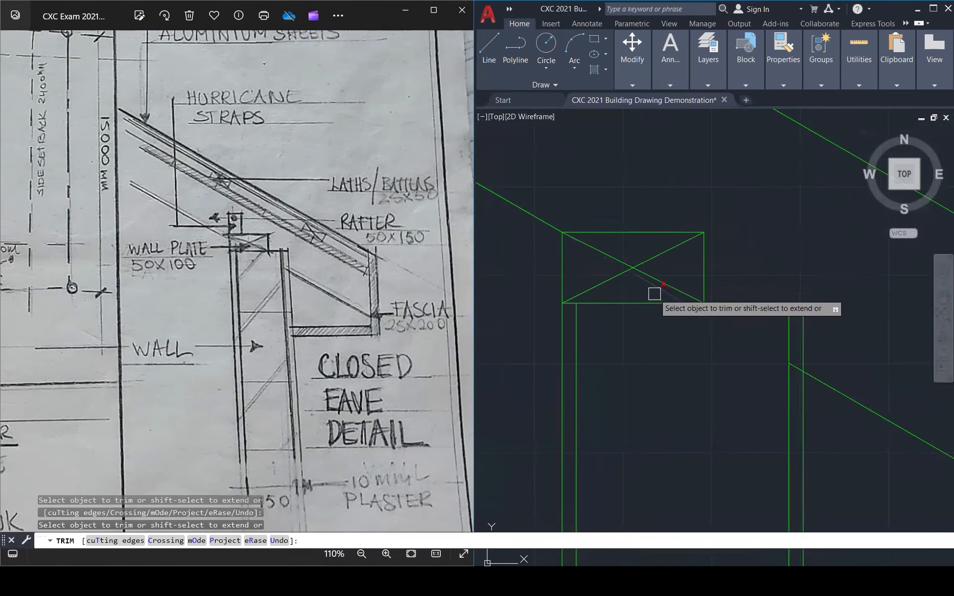
scroll(675, 362, down, 6)
key(Escape)
key(Escape)
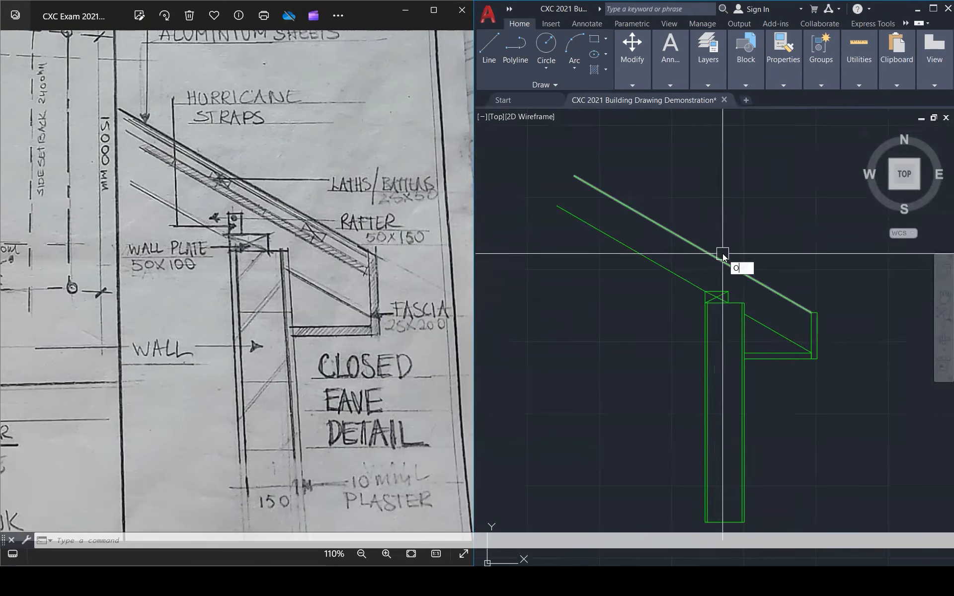
- Offset the upper rafter line 25 mm upward twice to form the lath and roof covering layers
text(o)
key(Return)
text(25)
key(Return)
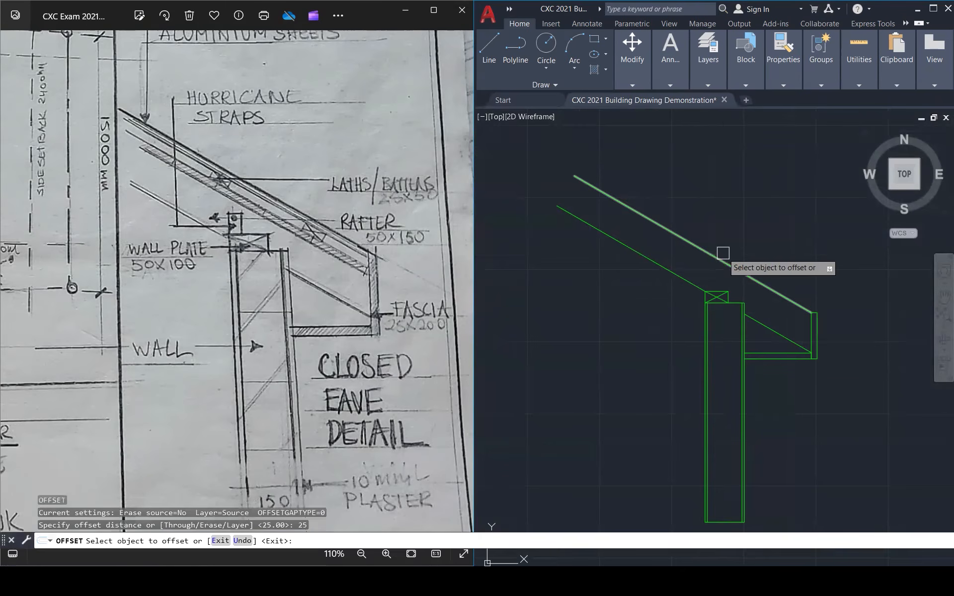
click(722, 255)
click(737, 237)
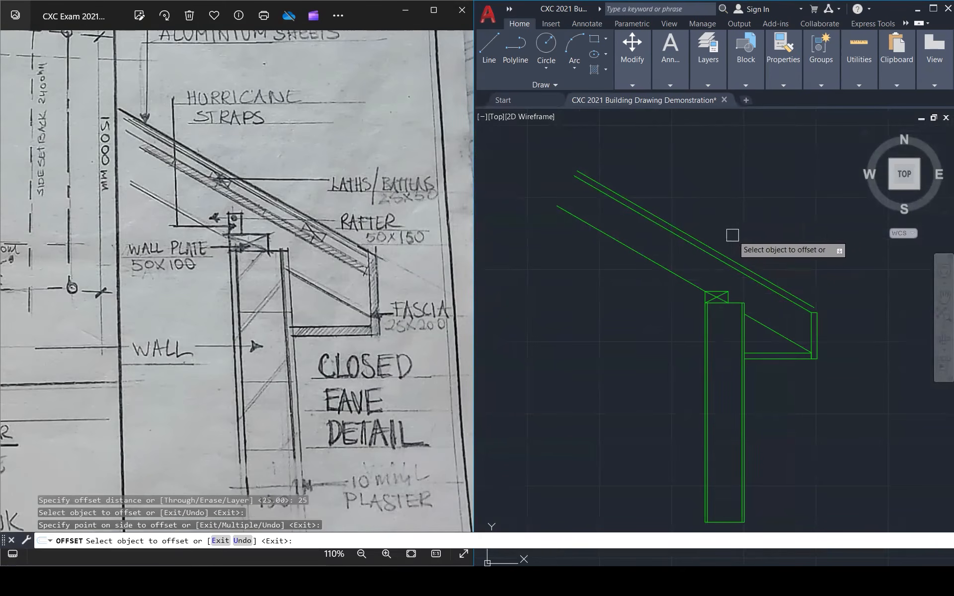
click(720, 249)
click(736, 230)
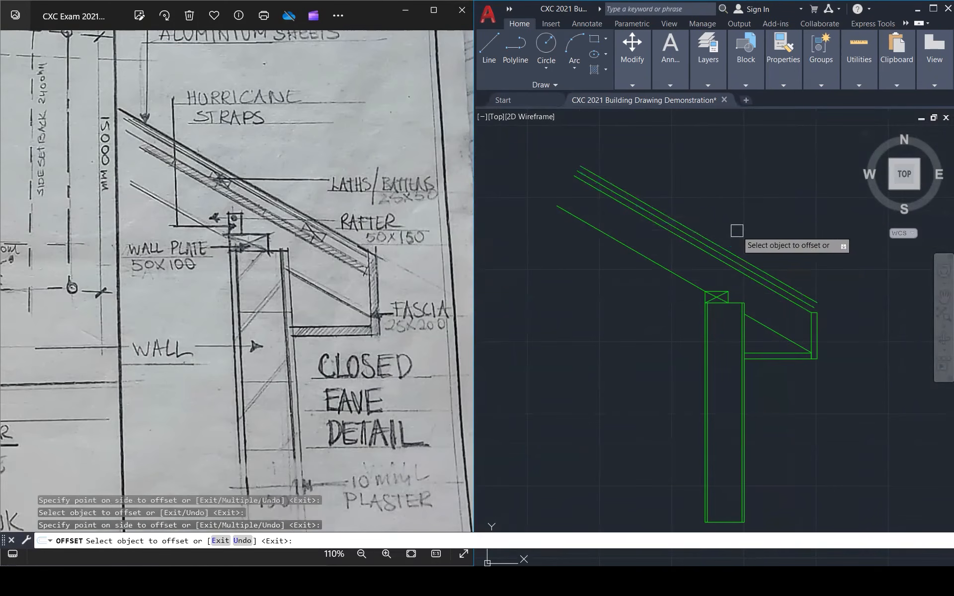
scroll(833, 303, up, 2)
scroll(833, 302, up, 3)
key(Escape)
key(Escape)
key(Escape)
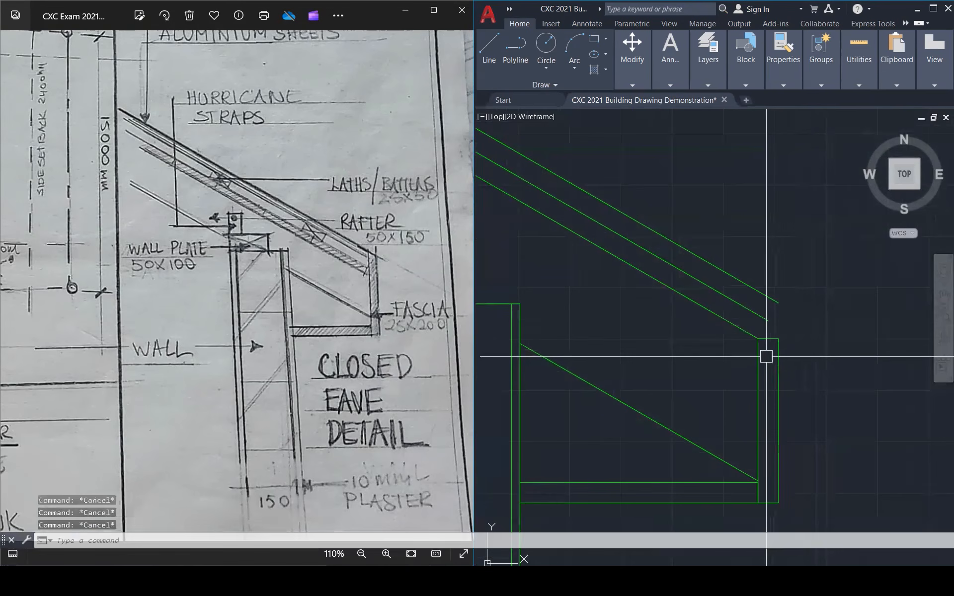
- Extend both vertical fascia lines up to the outermost sloping roof line
key(Return)
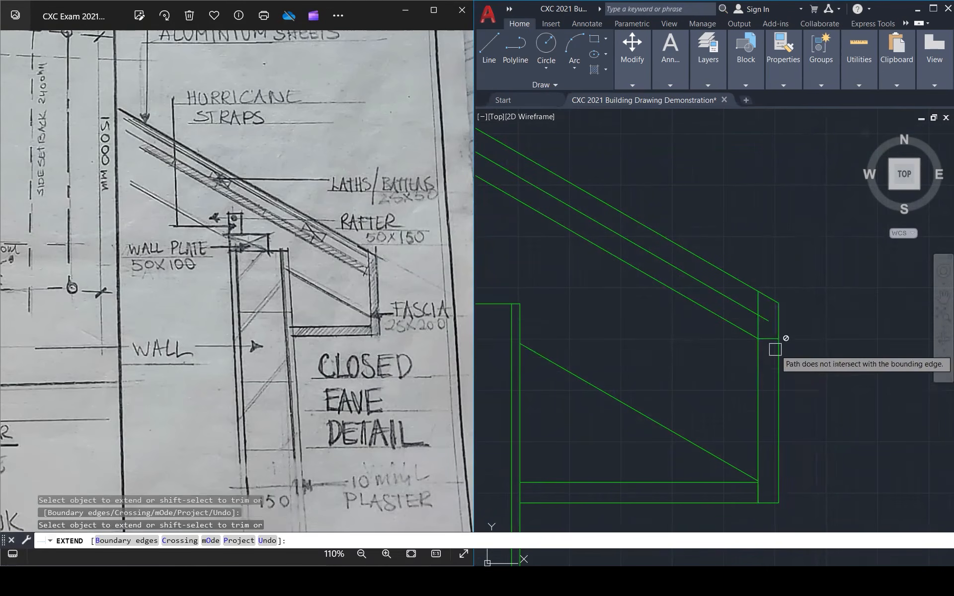
key(Escape)
scroll(809, 338, down, 3)
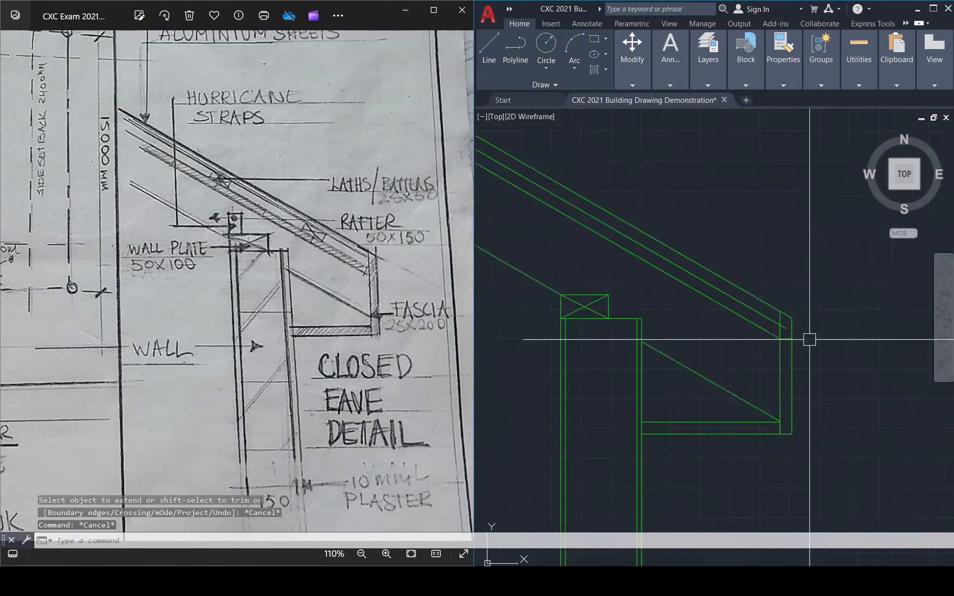
scroll(811, 341, down, 1)
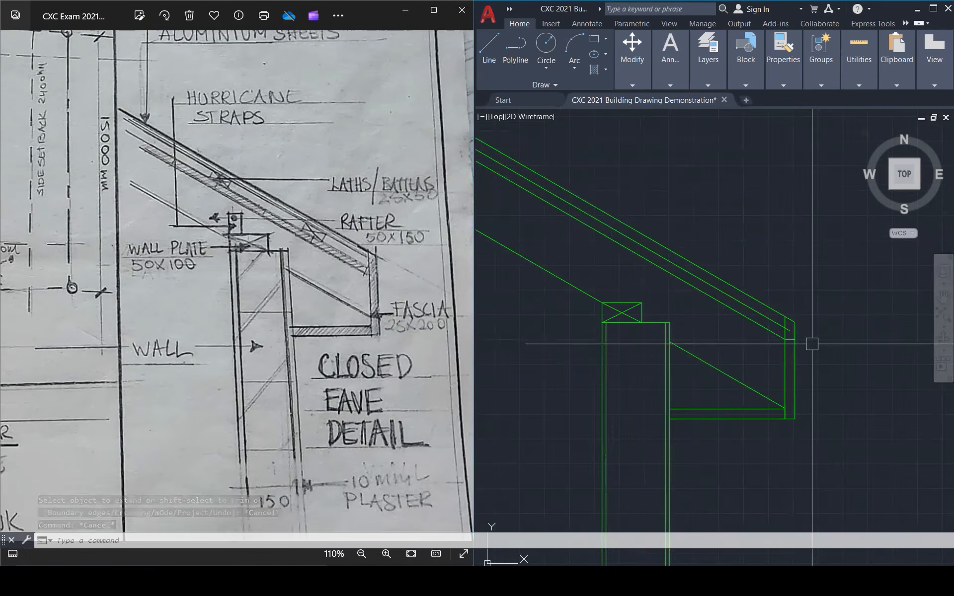
- Draw a short line perpendicular to the slope across the lower roof layer, starting where the middle line meets the inner fascia line
scroll(790, 343, up, 4)
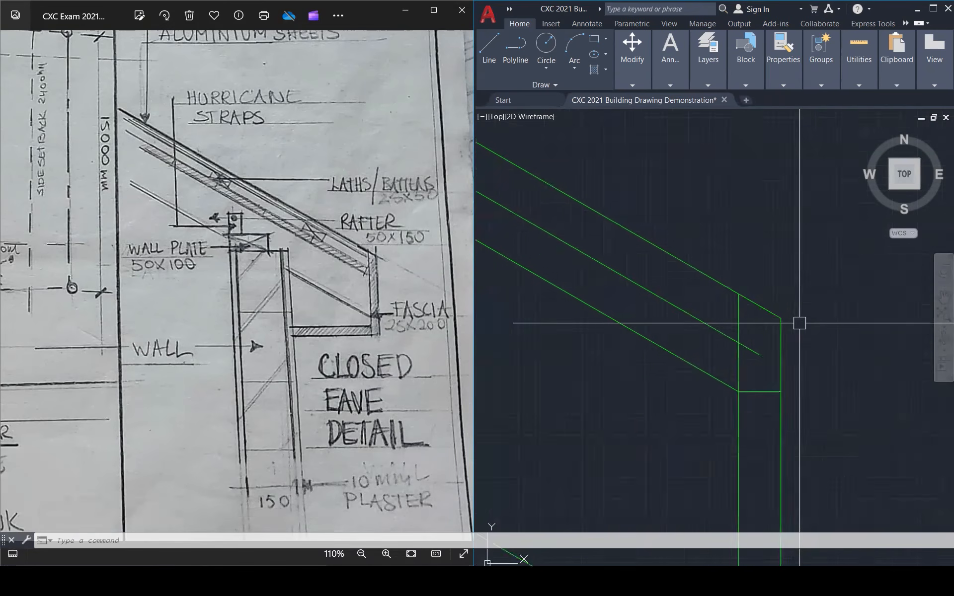
text(l)
key(Return)
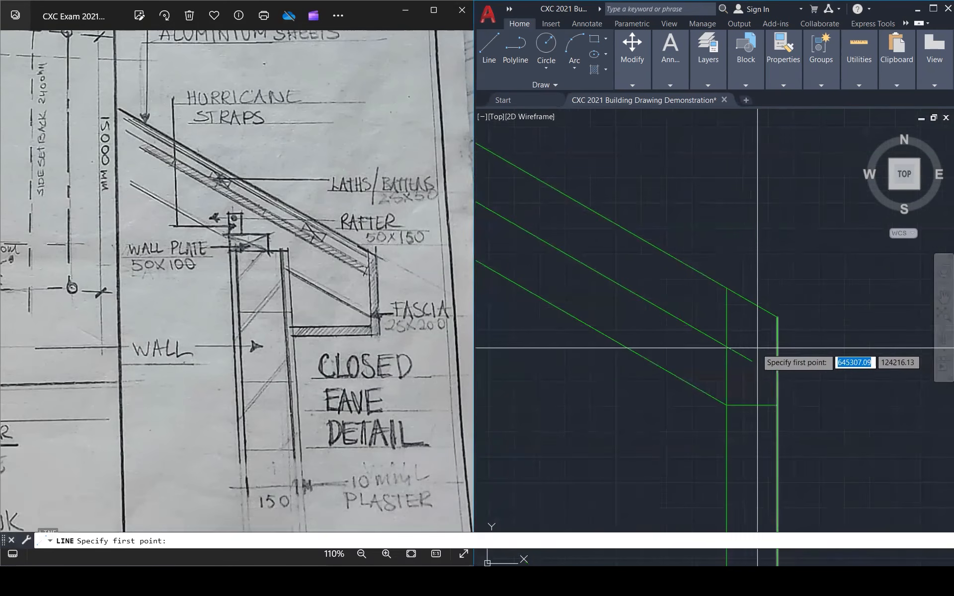
click(726, 346)
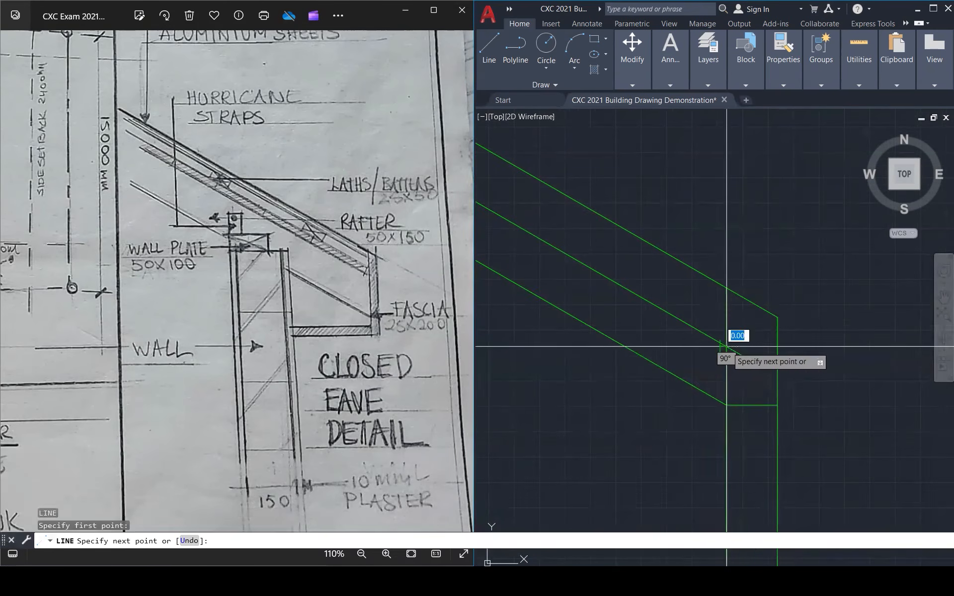
click(700, 389)
key(Escape)
key(Escape)
key(Escape)
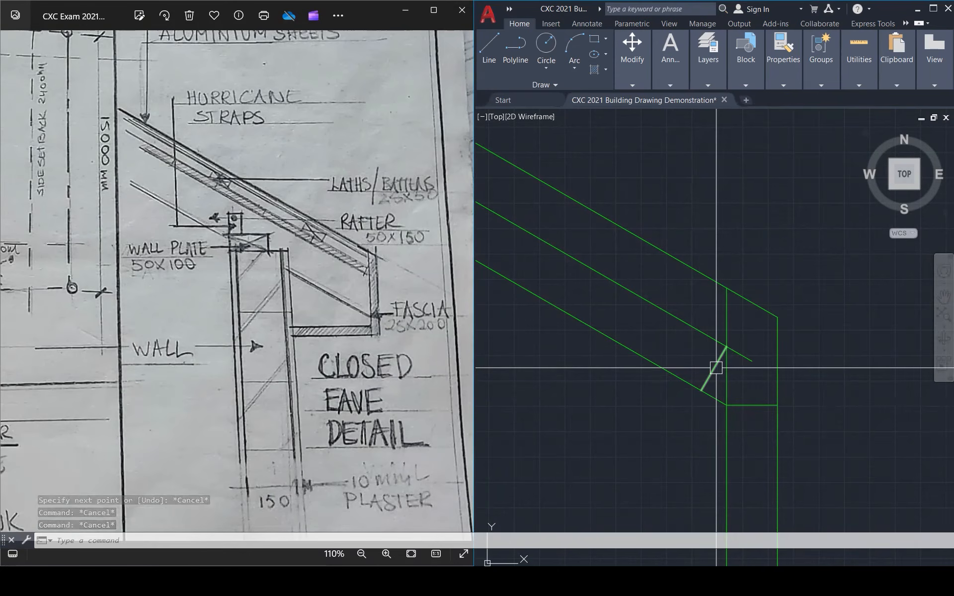
text(150)
key(Return)
click(713, 368)
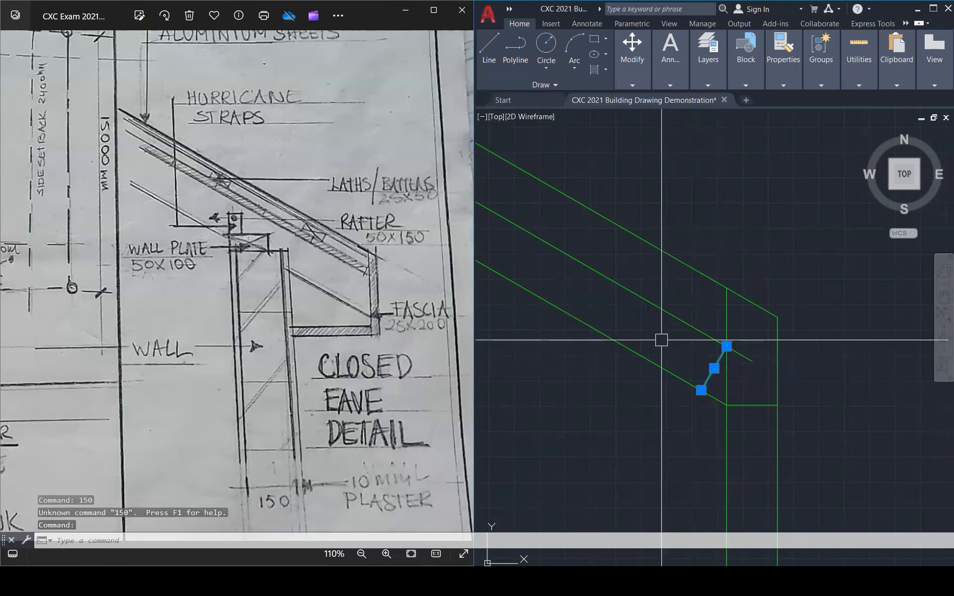
scroll(661, 340, down, 5)
scroll(868, 319, down, 2)
key(Escape)
key(Escape)
- Offset the short perpendicular line across the lower roof layer 150 mm up the slope
scroll(779, 342, up, 4)
text(O)
key(Return)
text(1)
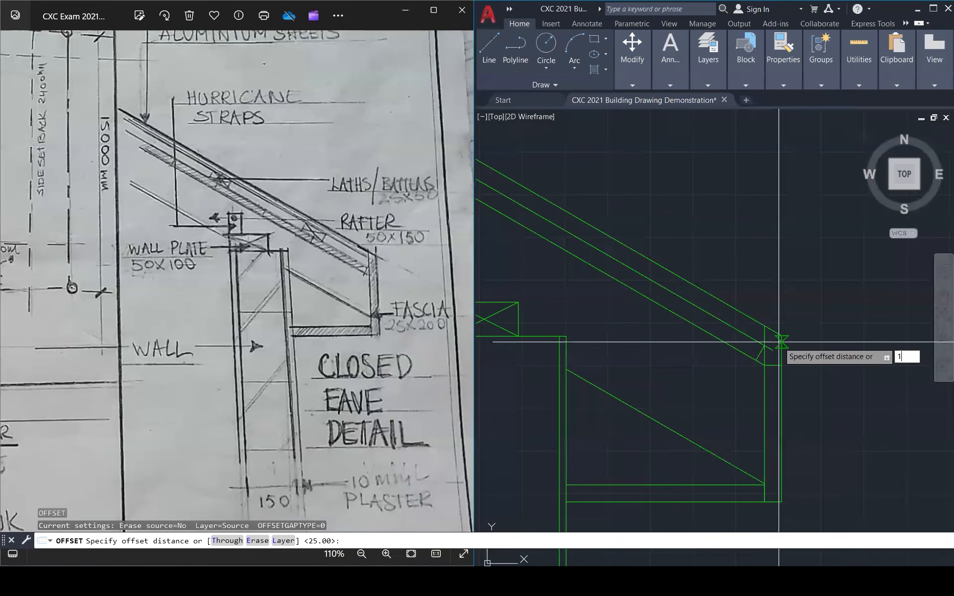
text(50)
key(Return)
scroll(763, 347, up, 6)
click(758, 353)
click(672, 322)
- Repeat the 150 mm offset from each new perpendicular line to space further copies up the roof slope
scroll(870, 386, down, 7)
scroll(780, 352, up, 4)
click(752, 332)
click(701, 299)
scroll(802, 327, down, 5)
scroll(705, 286, up, 3)
click(735, 293)
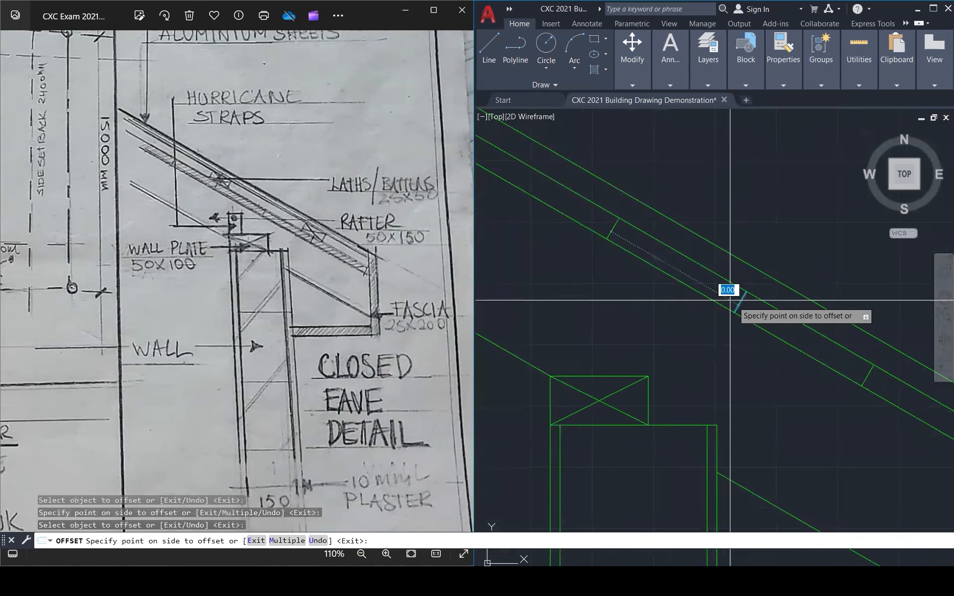
click(648, 254)
scroll(762, 319, down, 5)
scroll(634, 245, up, 5)
click(595, 229)
click(594, 229)
scroll(792, 351, down, 5)
scroll(740, 298, up, 5)
click(594, 228)
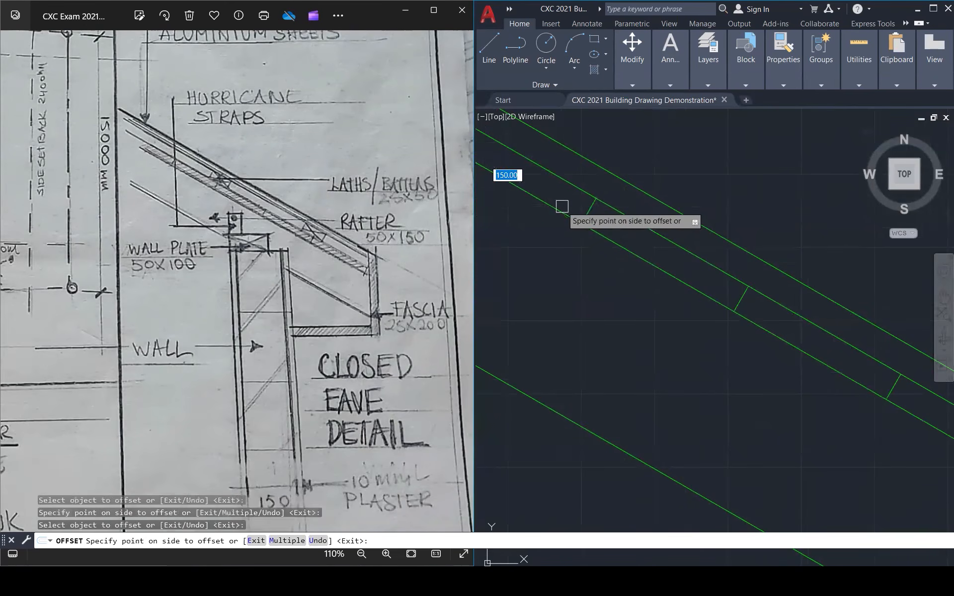
click(565, 215)
scroll(634, 228, down, 3)
scroll(780, 303, up, 8)
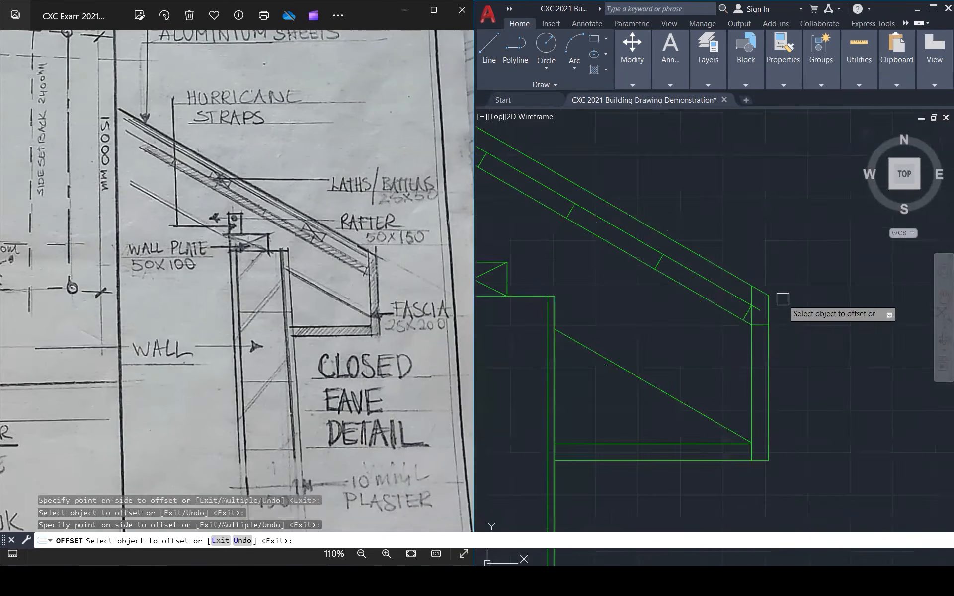
key(Escape)
key(Escape)
- Trim the middle sloping line's excess inside the fascia and remove the horizontal line crossing the fascia at the rafter's top
text(tr)
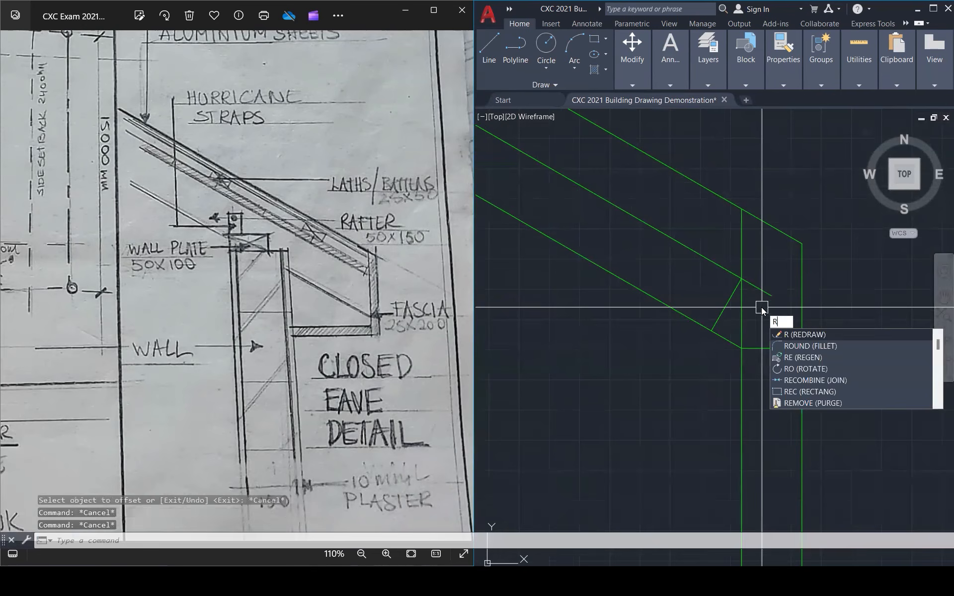
key(Return)
click(769, 296)
click(763, 348)
key(Escape)
key(Escape)
key(Escape)
scroll(745, 309, down, 6)
scroll(624, 244, up, 8)
text(l)
key(Return)
click(664, 300)
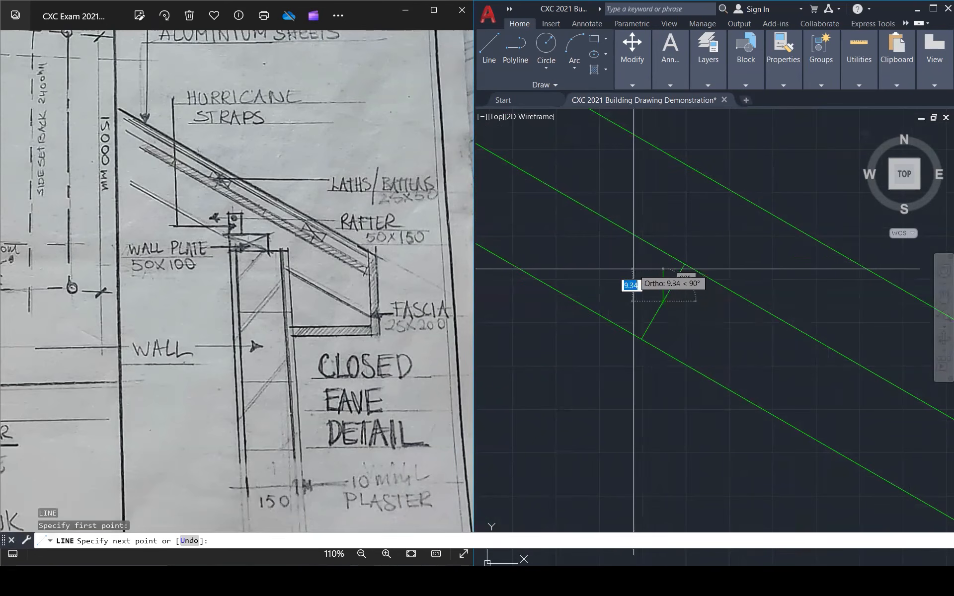
key(Escape)
key(Escape)
key(Escape)
text(o)
key(Return)
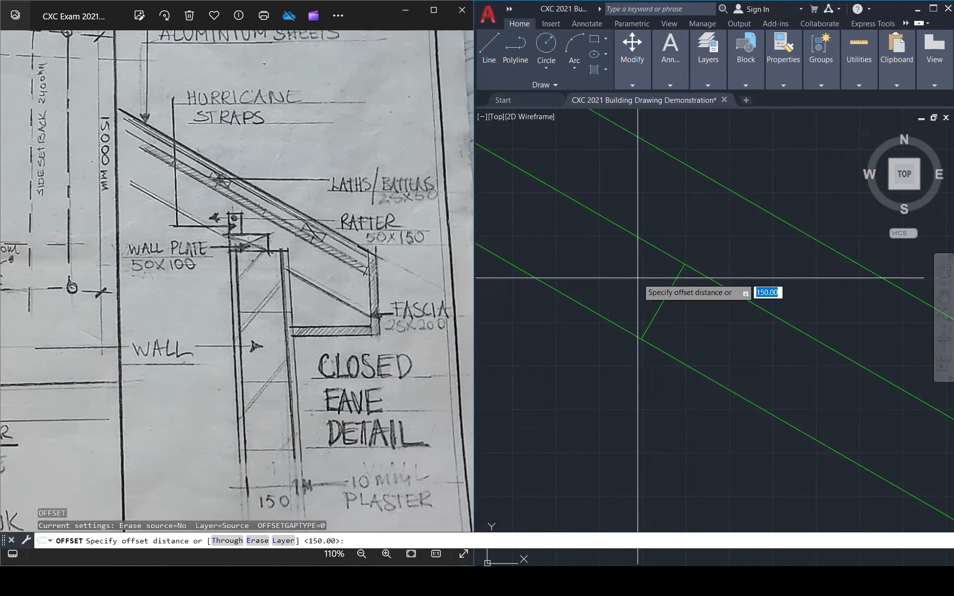
key(Escape)
- Draw a line across the upper roof layer, continuing the second short perpendicular line from the fascia up to the top sloping line
scroll(639, 276, down, 4)
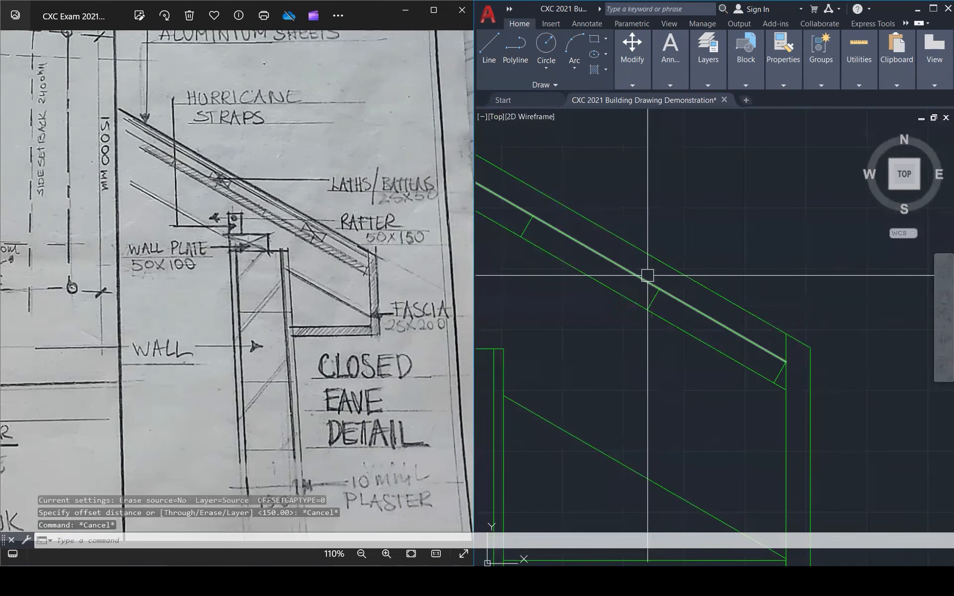
text(l)
key(Return)
click(660, 289)
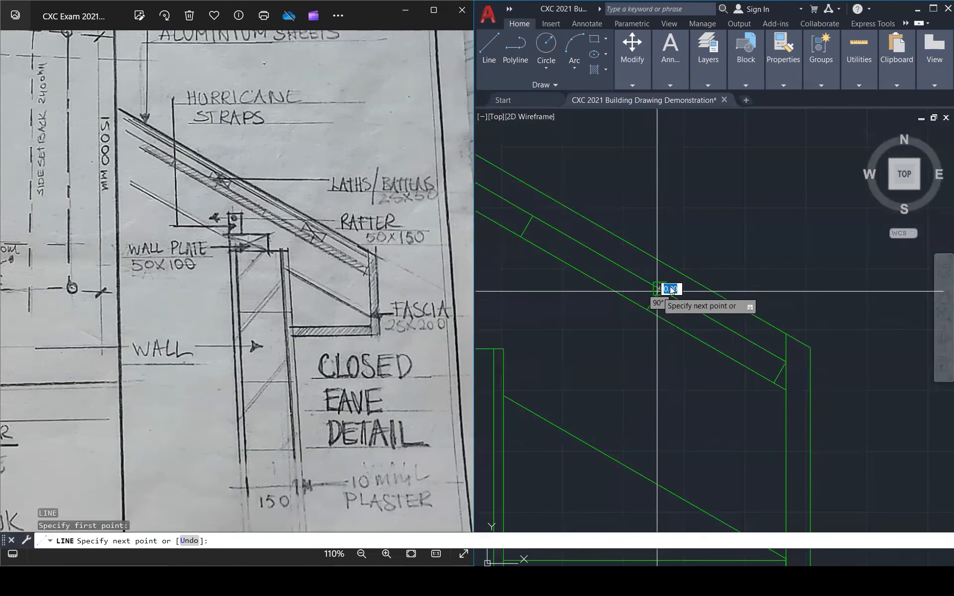
click(672, 267)
scroll(663, 267, up, 2)
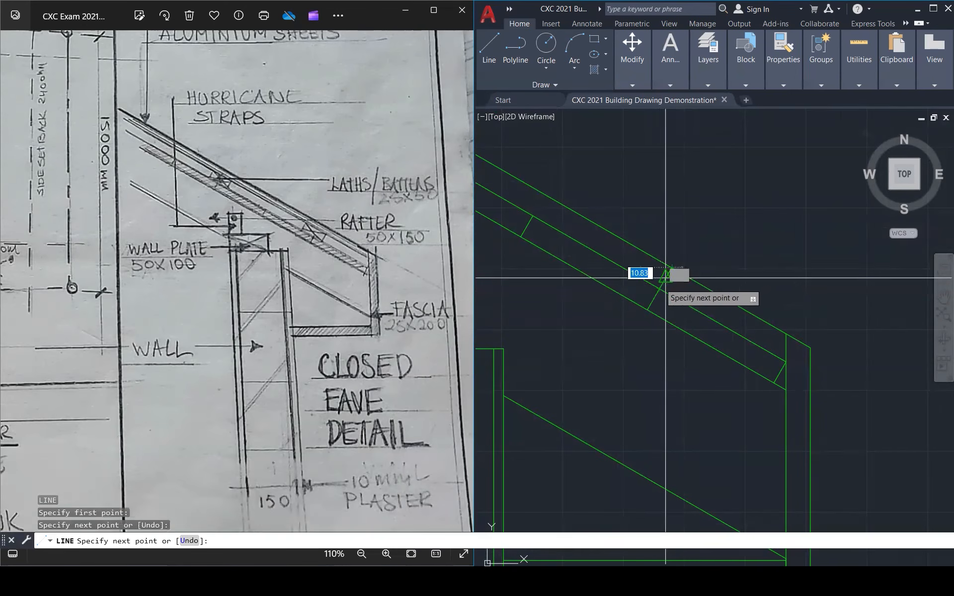
key(Escape)
key(Escape)
- Offset the perpendicular line in the upper roof layer 25 mm to both sides to form the lath's ends
text(o)
key(Return)
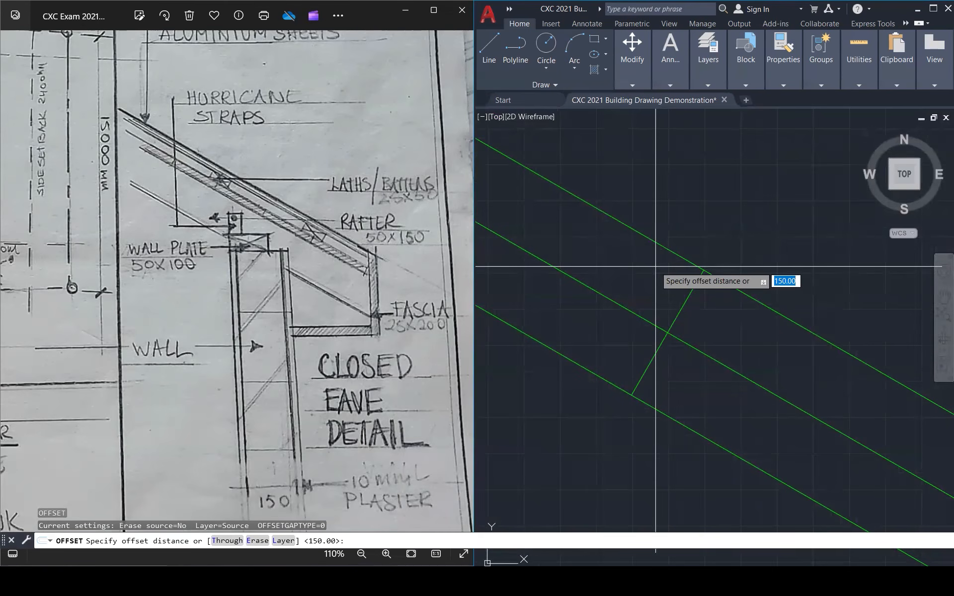
text(25)
key(Return)
click(697, 288)
click(672, 285)
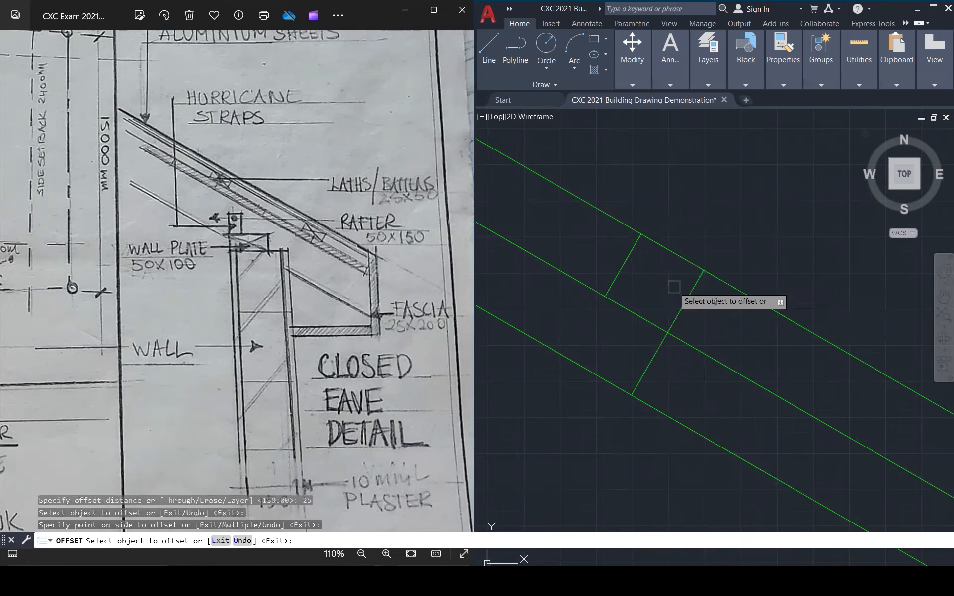
click(693, 278)
click(715, 315)
key(Escape)
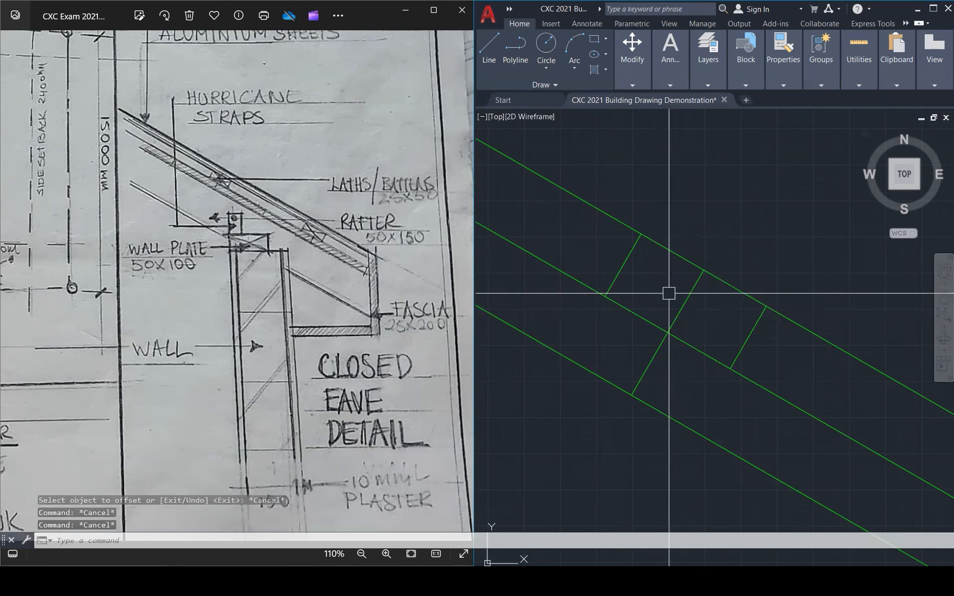
- Erase the lath's centre line and draw crossing diagonals between its opposite corners
click(682, 300)
key(Delete)
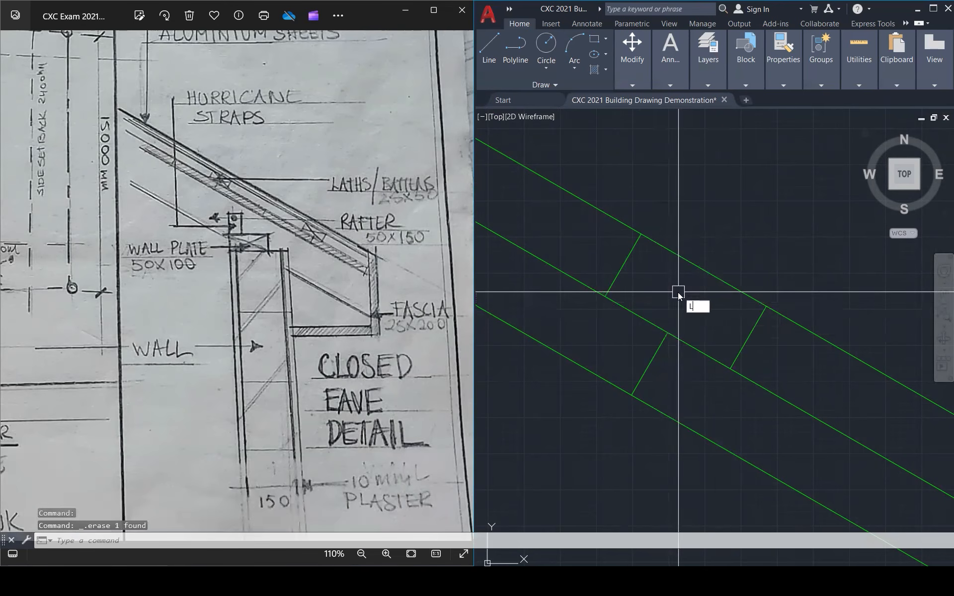
text(L)
key(Return)
click(640, 233)
click(730, 368)
key(Escape)
key(Return)
click(766, 306)
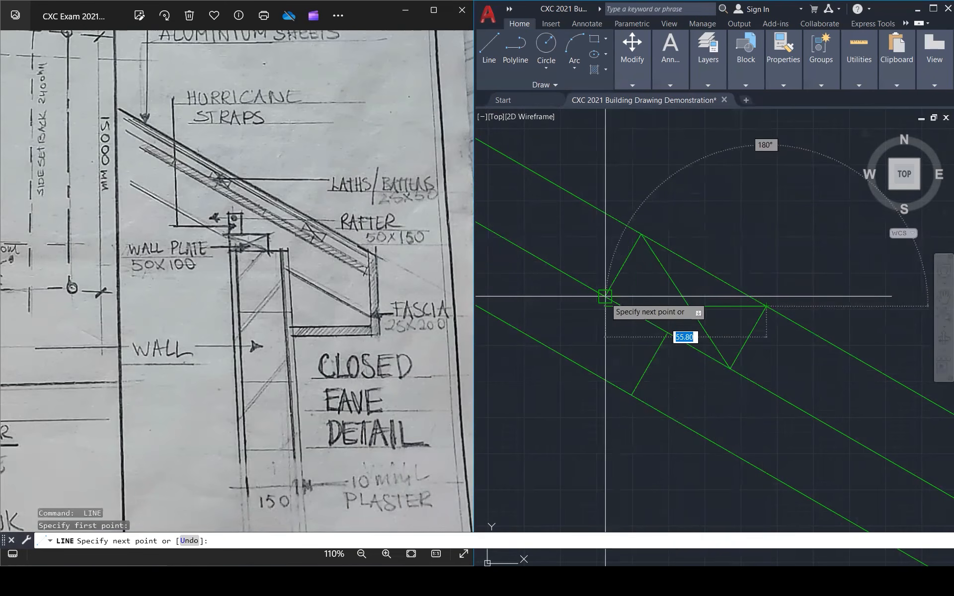
key(Escape)
- Copy the crossed lath to three more positions up the slope, one at every second short perpendicular line
scroll(687, 236, down, 3)
click(690, 219)
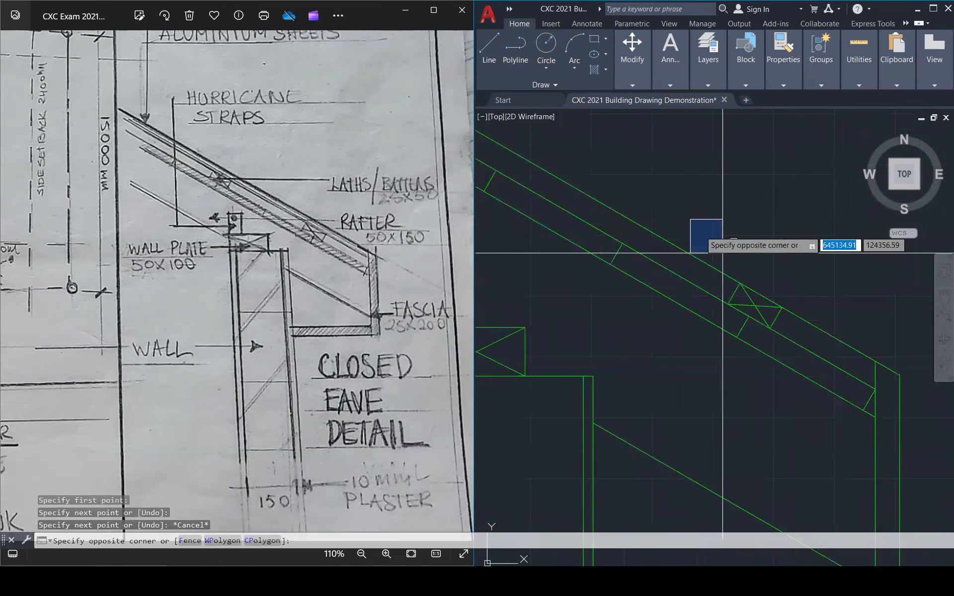
click(795, 331)
text(C)
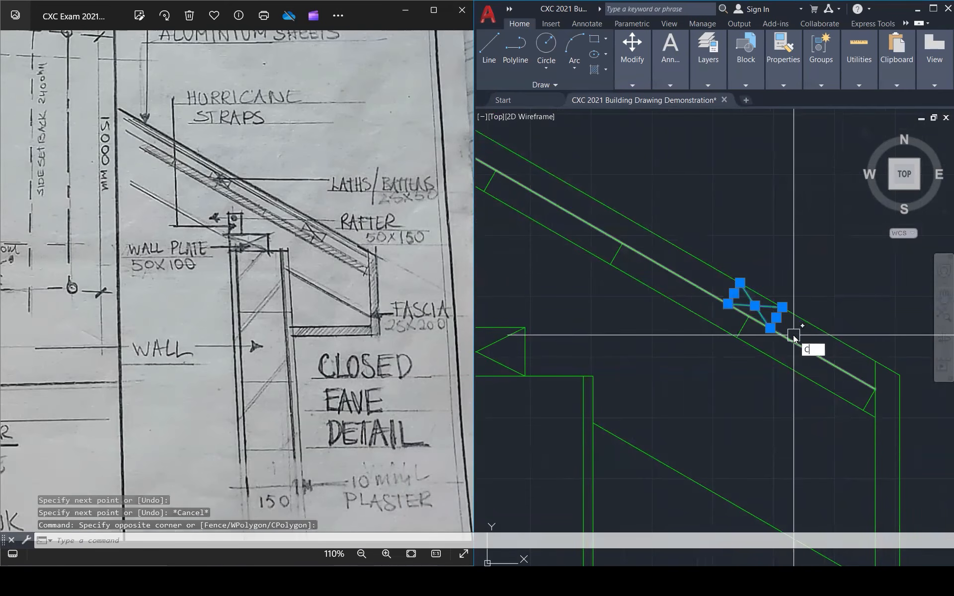
text(O)
key(Return)
click(750, 316)
scroll(803, 348, down, 4)
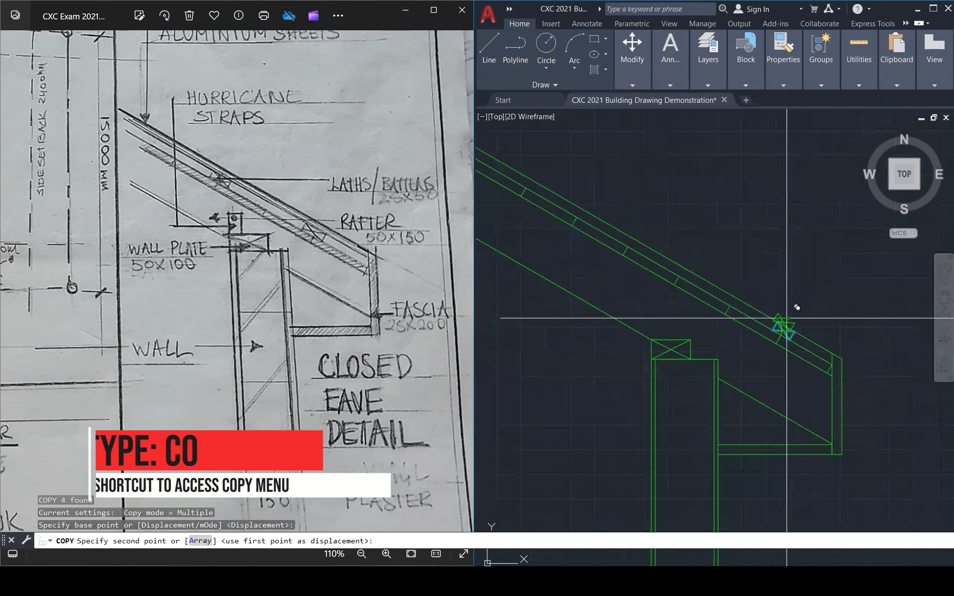
scroll(695, 269, up, 5)
click(647, 290)
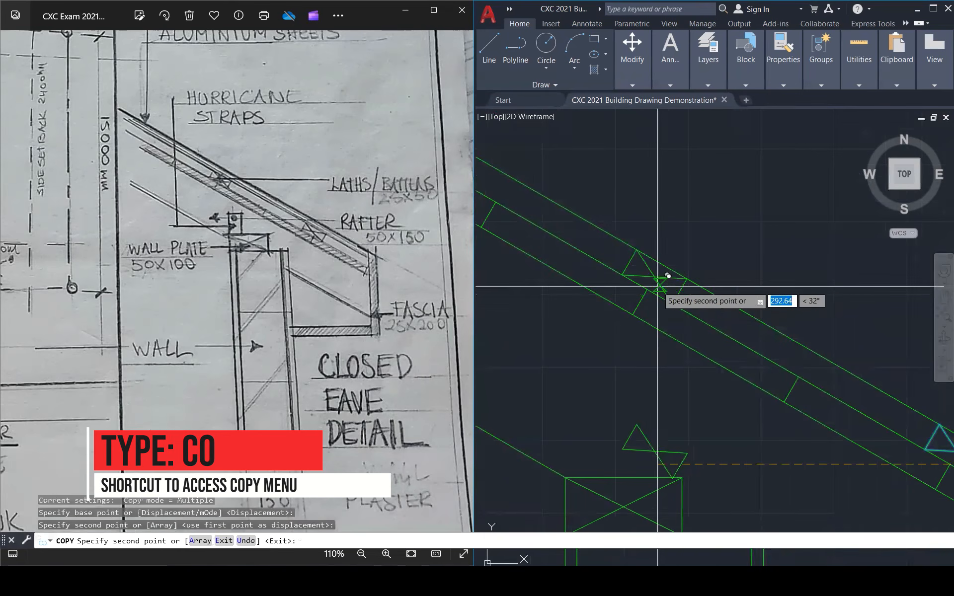
scroll(751, 299, down, 3)
click(614, 238)
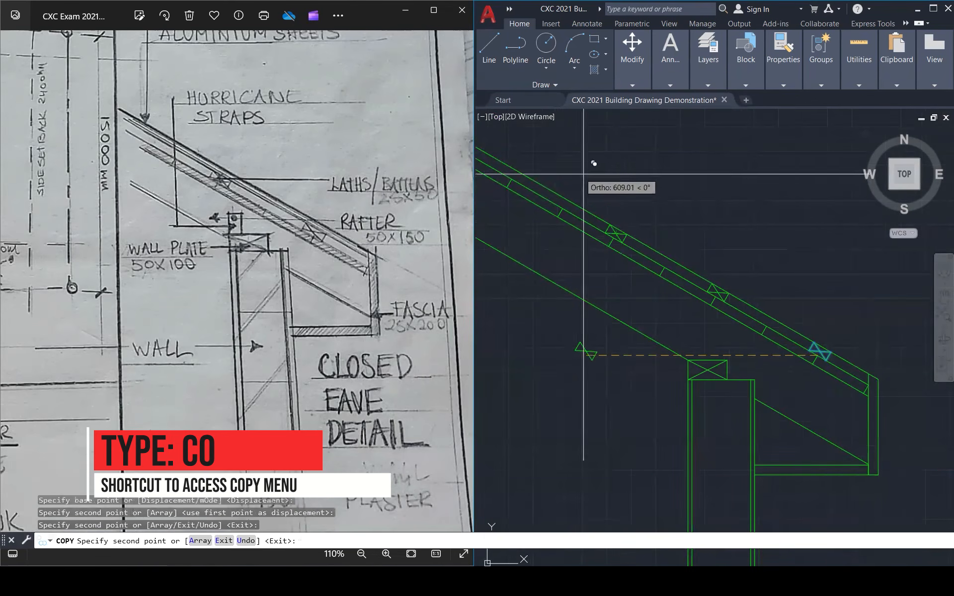
click(512, 175)
scroll(685, 243, down, 4)
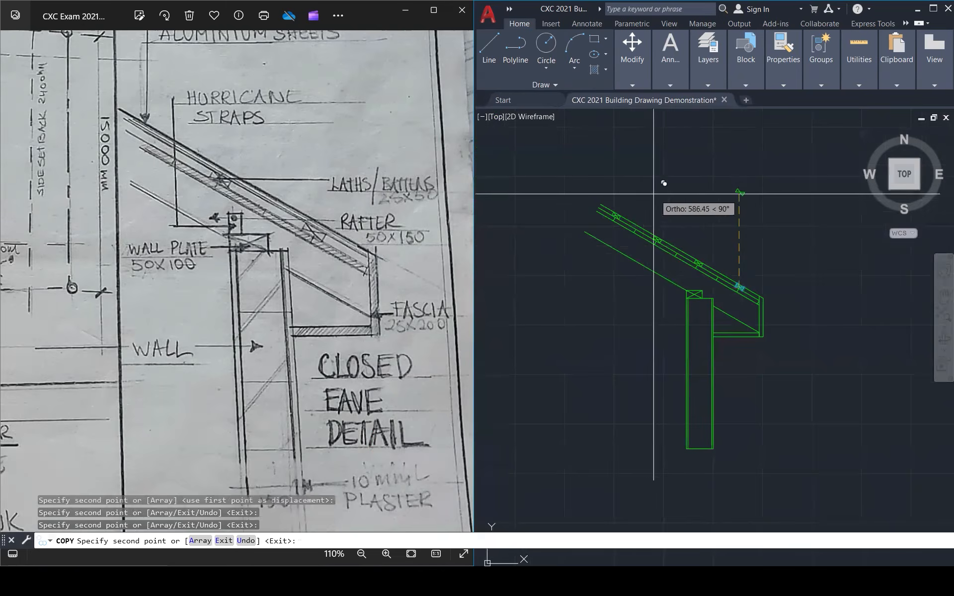
key(Escape)
scroll(771, 291, up, 3)
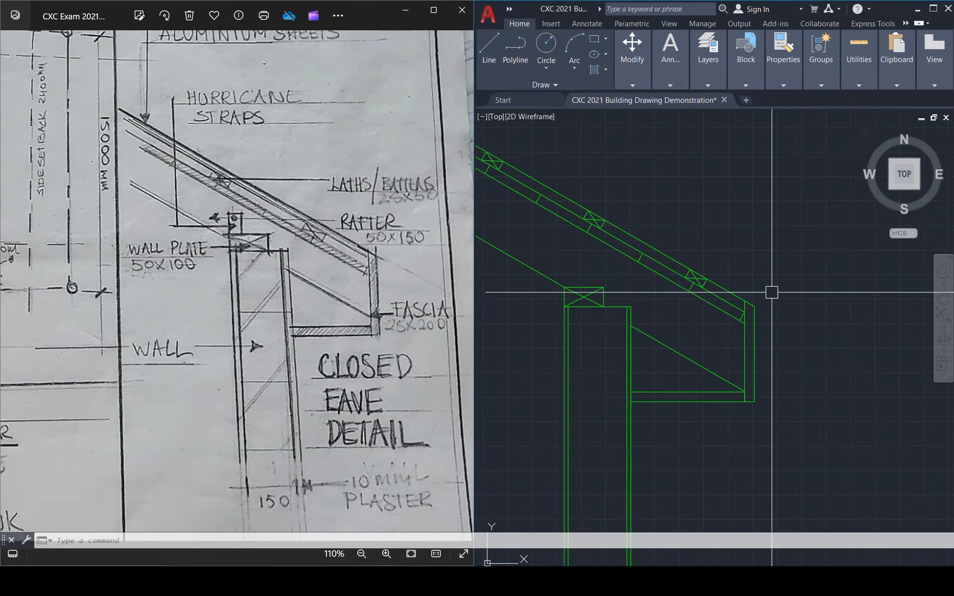
- Offset the top sloping roof line 10 mm upward for the roof sheeting
scroll(772, 292, down, 1)
key(Return)
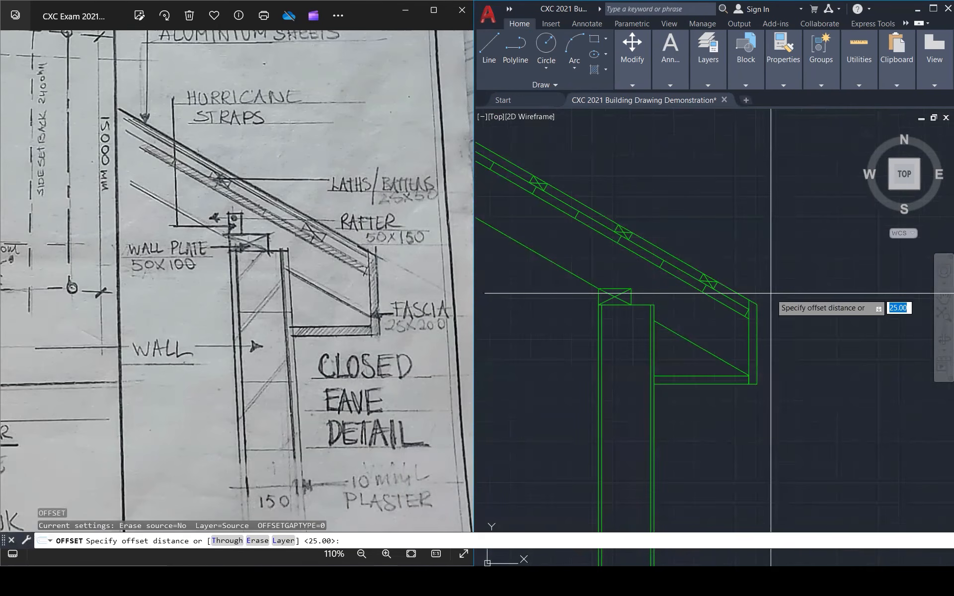
text(10)
key(Return)
click(690, 261)
click(702, 250)
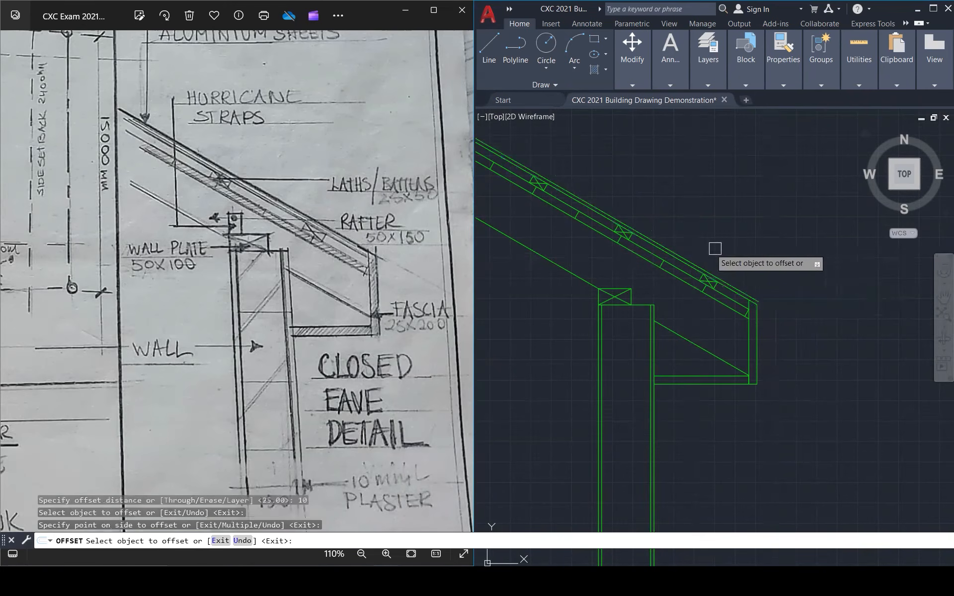
scroll(781, 297, up, 5)
key(Escape)
key(Escape)
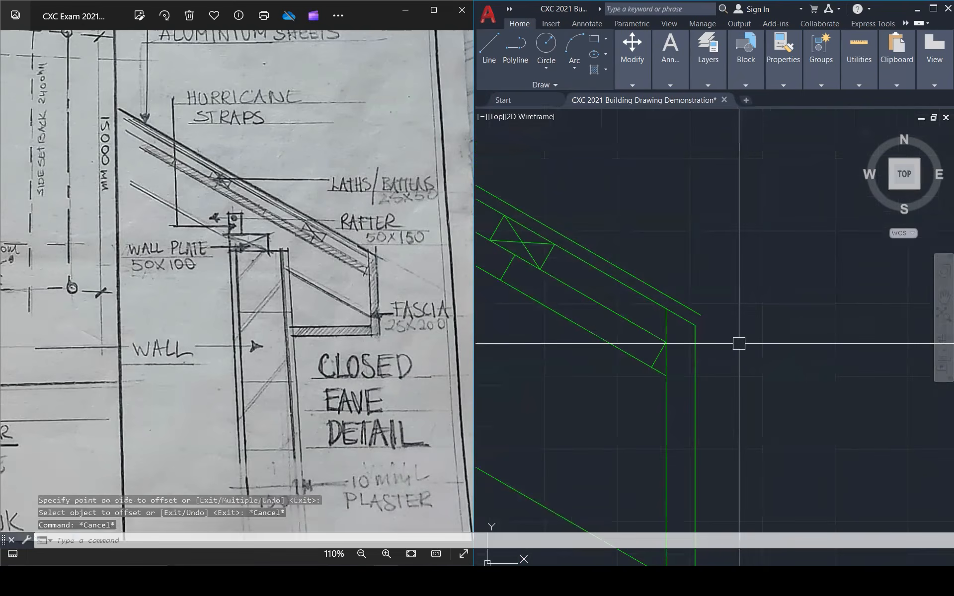
- Offset the outer fascia line 50 mm outward as a guide for the roof sheeting's overhang
key(Return)
text(50)
key(Return)
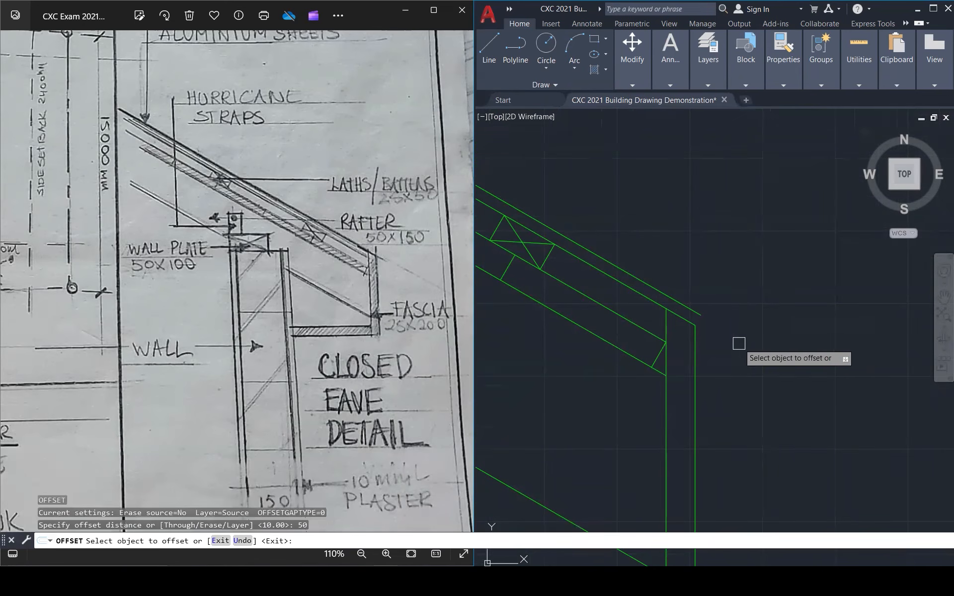
click(696, 373)
click(727, 380)
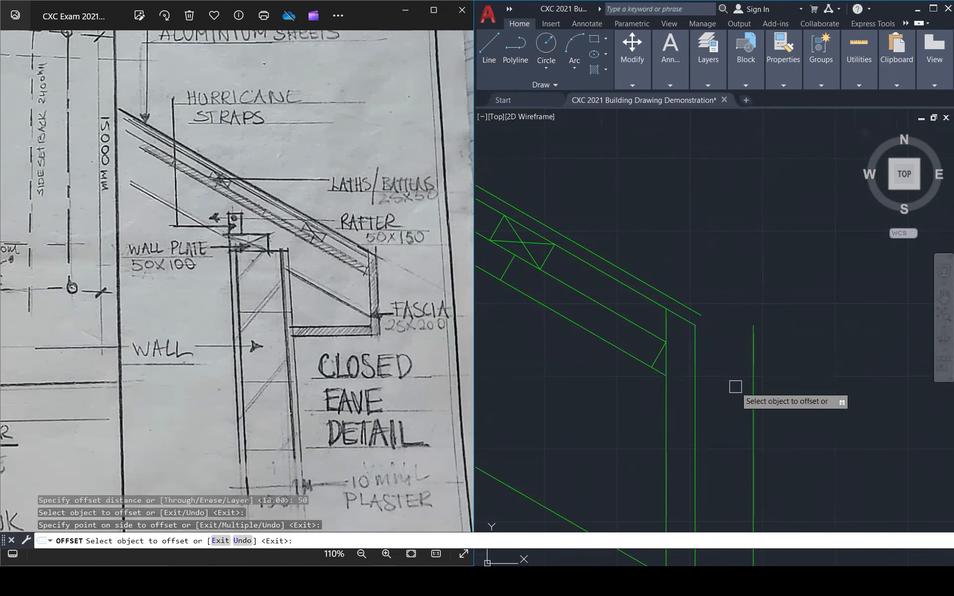
key(Escape)
key(Escape)
key(Escape)
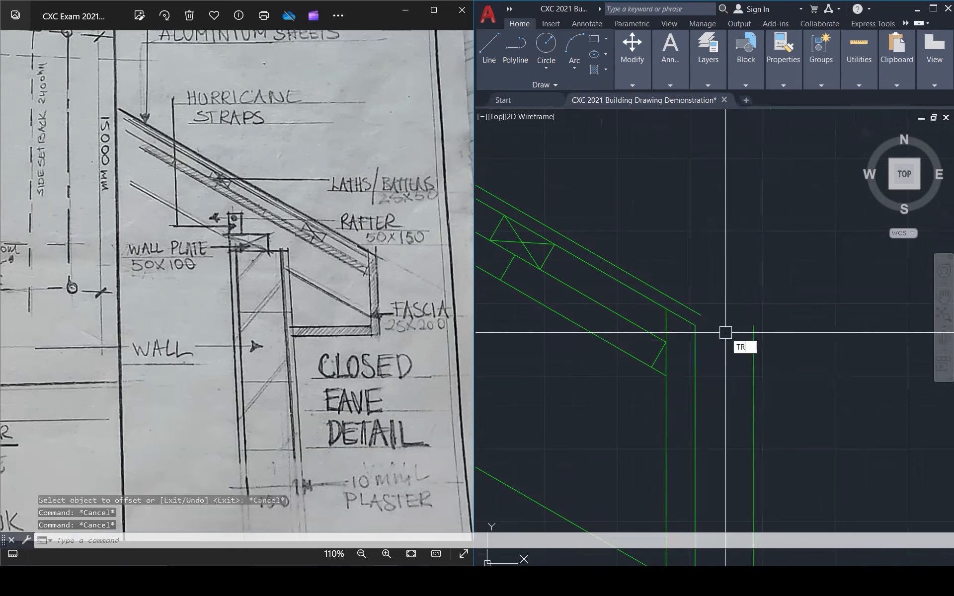
- Extend both roof sheeting lines to the vertical guide line outside the fascia
key(Escape)
key(Return)
click(702, 313)
click(686, 324)
key(Escape)
key(Escape)
scroll(768, 350, up, 4)
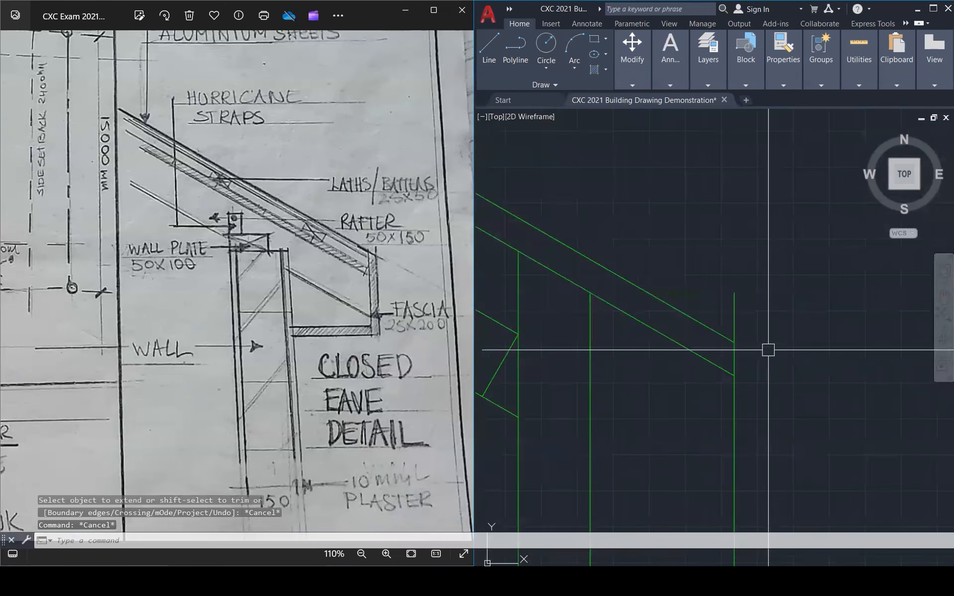
- Draw a line from the end of the upper sheeting line perpendicular to the lower one to close the sheeting
text(l)
key(Return)
click(734, 342)
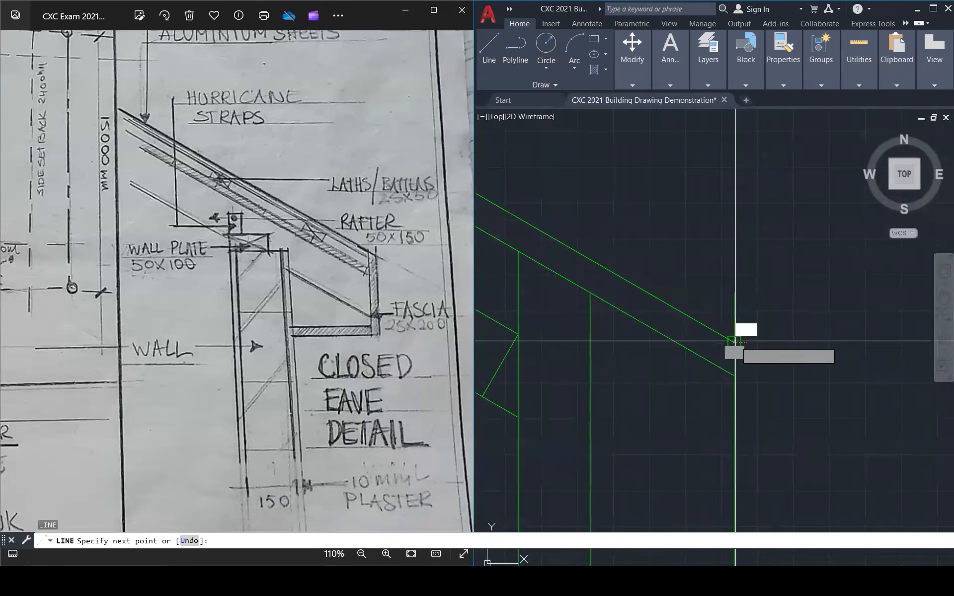
click(720, 367)
key(Escape)
- Trim the lower sheeting line beyond the perpendicular end line and remove the vertical guide line
text(tr)
key(Return)
click(733, 379)
scroll(768, 305, down, 3)
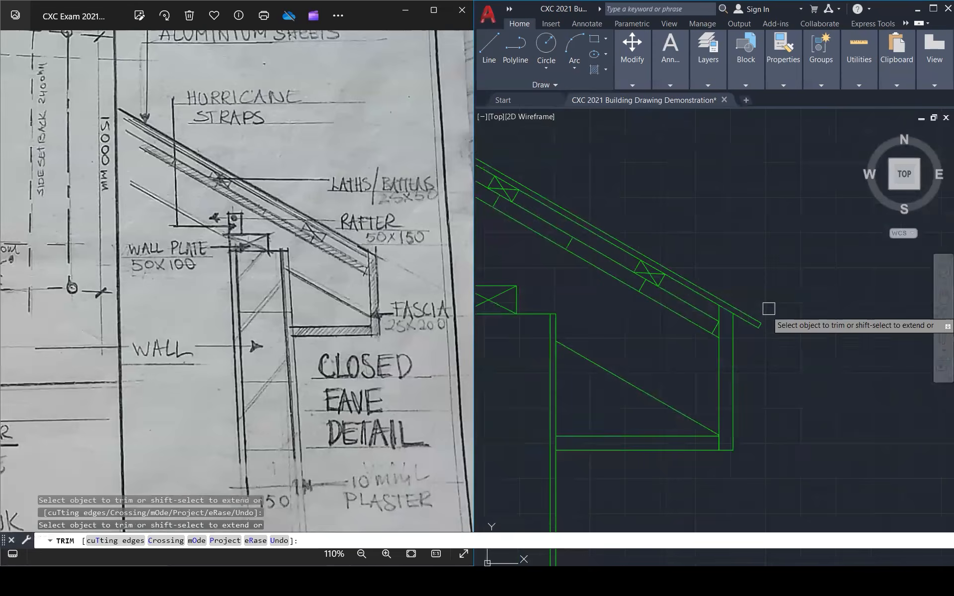
key(Escape)
key(Escape)
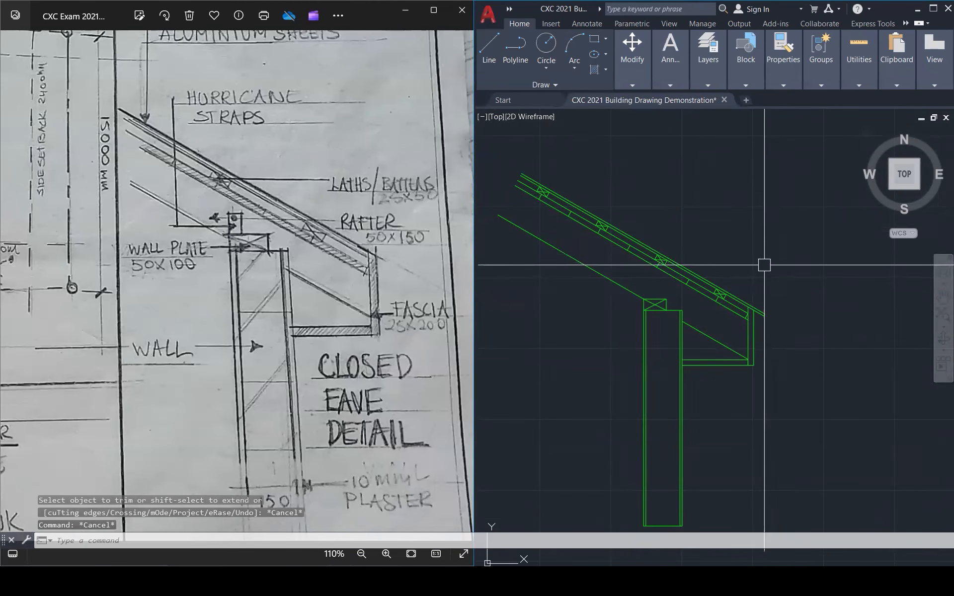
- Offset the outer fascia line 25 mm outward to mark a shorter sheeting overhang
scroll(765, 265, up, 2)
scroll(745, 354, up, 5)
key(Escape)
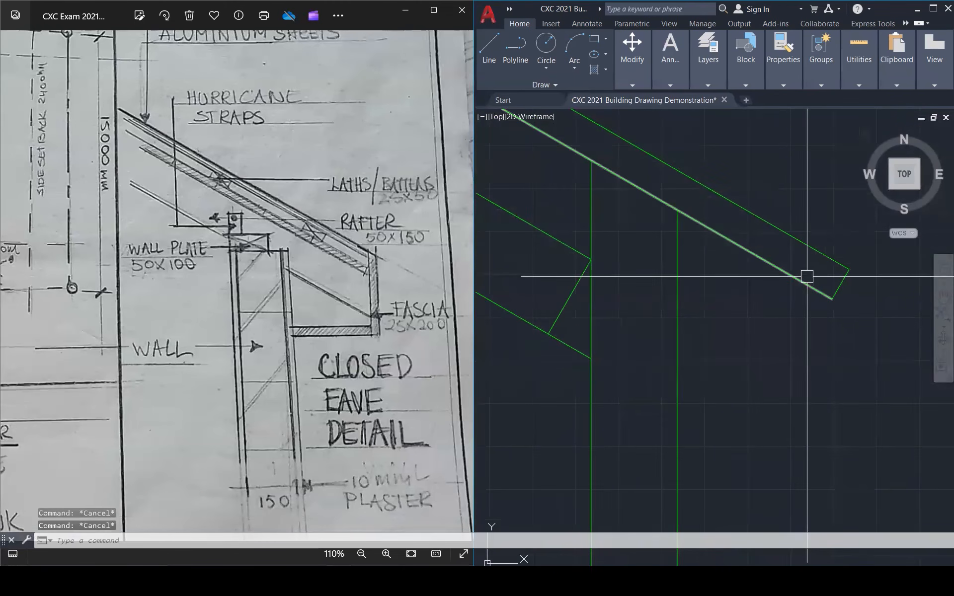
text(o)
key(Return)
text(25)
key(Return)
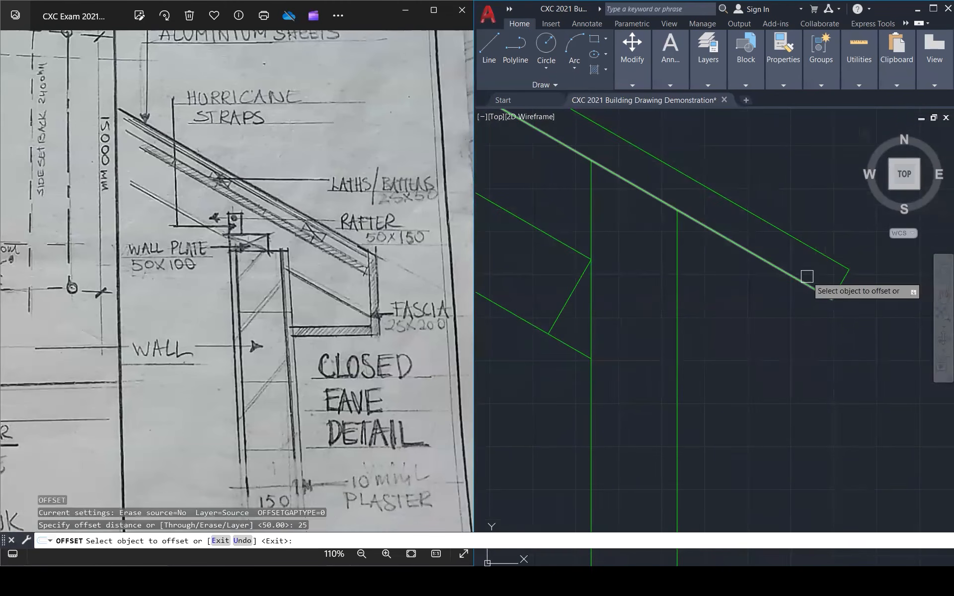
click(677, 266)
click(721, 268)
key(Escape)
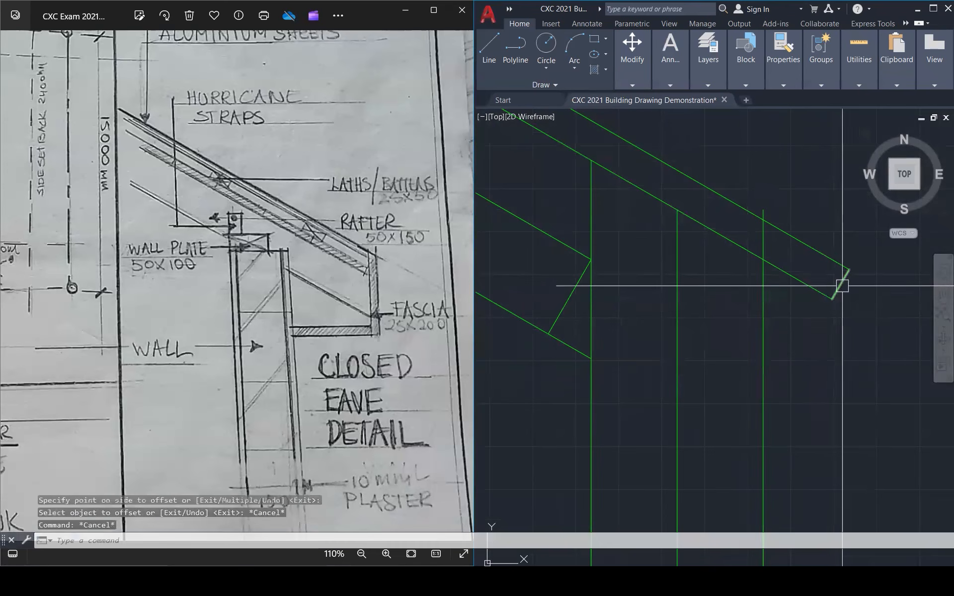
- Move the sheeting's end line to where the new vertical guide meets the lower sheeting line
click(840, 284)
text(m)
key(Return)
click(832, 298)
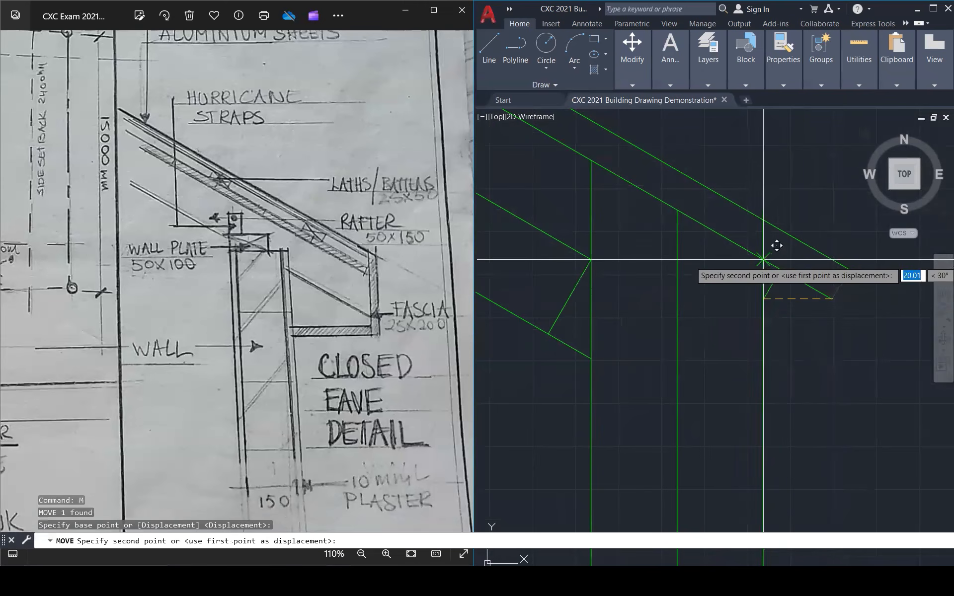
click(763, 258)
key(Escape)
- Trim the sheeting lines beyond the moved end line and the vertical guide below the overhang
text(tr)
key(Return)
mouse_move(824, 229)
mouse_down()
mouse_move(796, 287)
mouse_move(757, 298)
mouse_up()
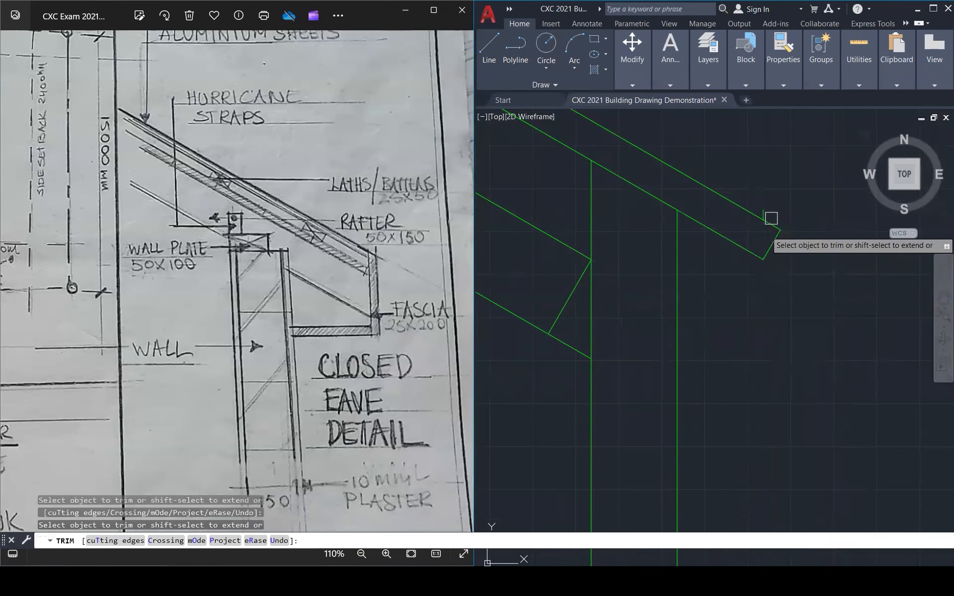
key(Escape)
scroll(784, 285, down, 4)
scroll(800, 348, down, 6)
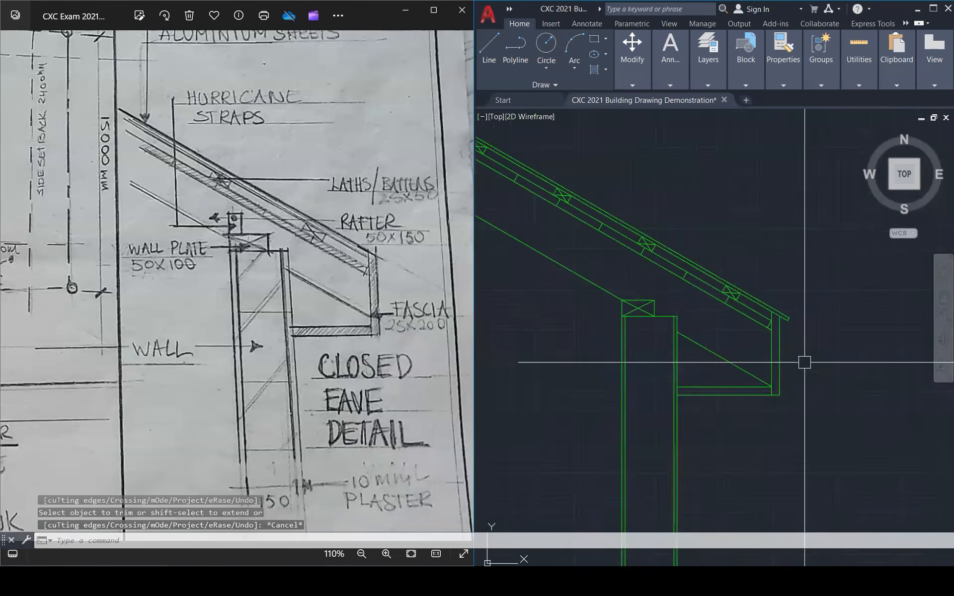
key(Escape)
key(Escape)
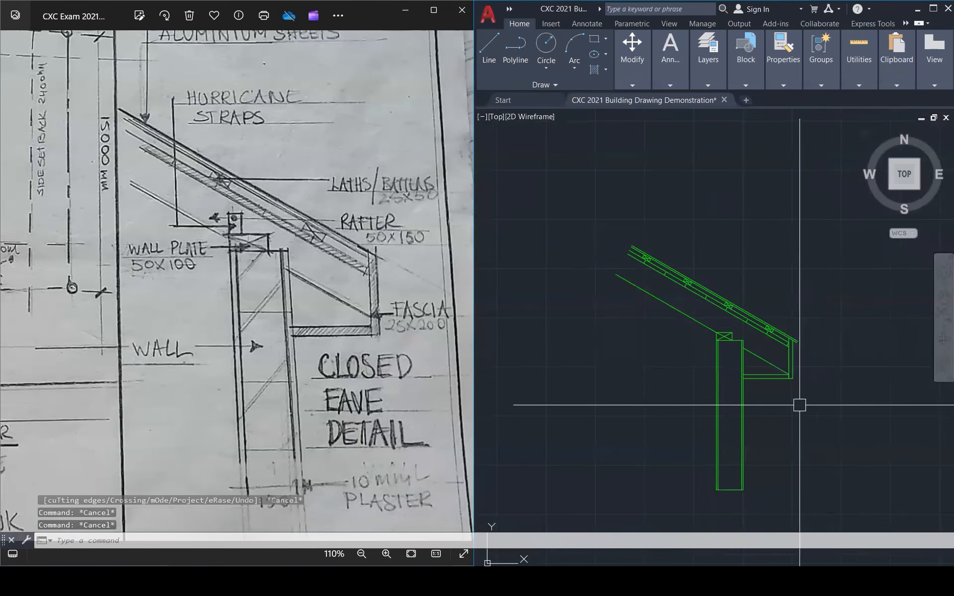
- Copy the "ANNOTATIONS SIZE 0" leader from the annotation samples to beside the eave detail's wall
scroll(799, 406, up, 1)
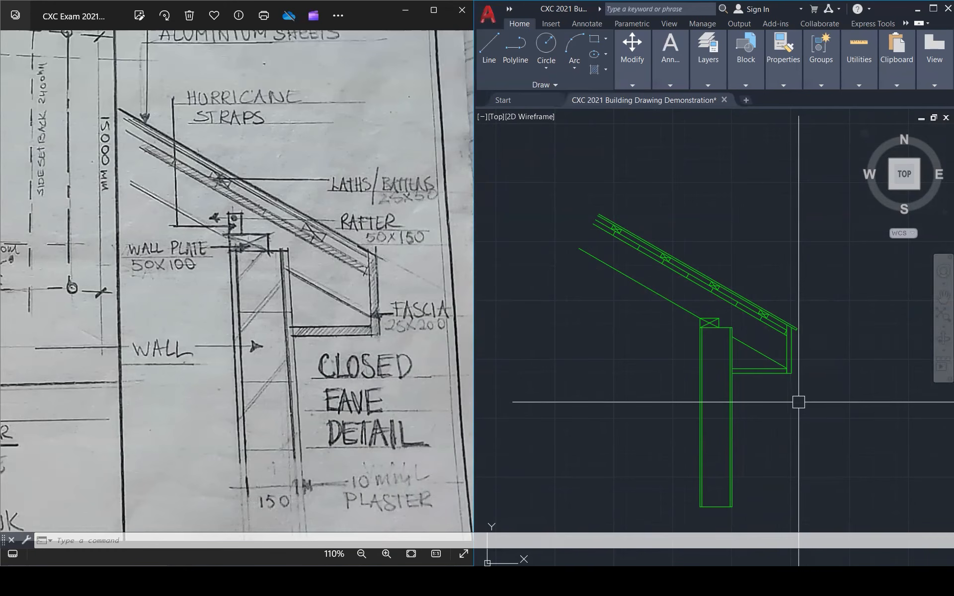
key(Escape)
key(Escape)
key(Escape)
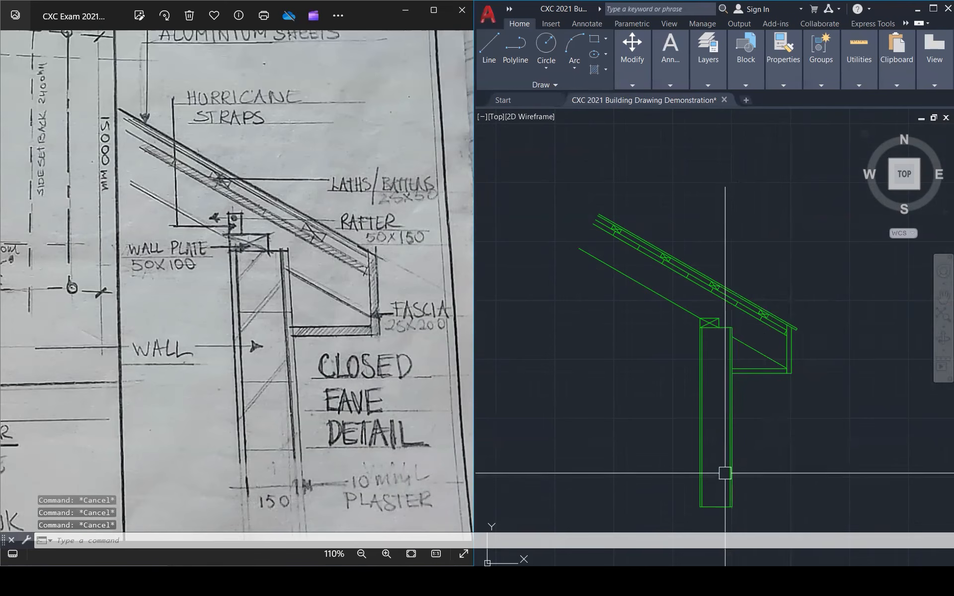
scroll(731, 284, down, 4)
scroll(728, 283, down, 2)
scroll(733, 374, up, 5)
click(695, 378)
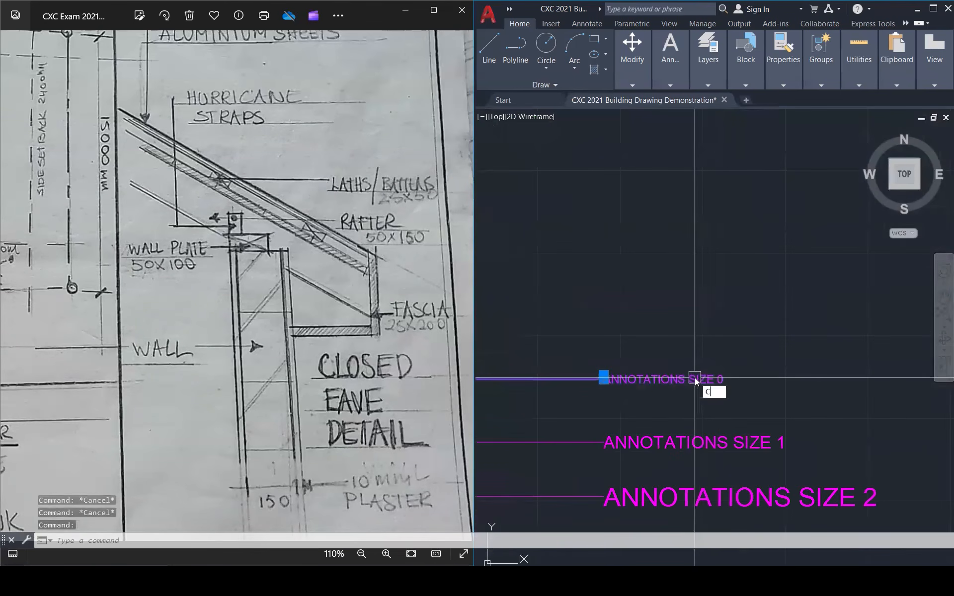
key(Return)
click(607, 377)
scroll(722, 401, down, 7)
scroll(736, 274, up, 7)
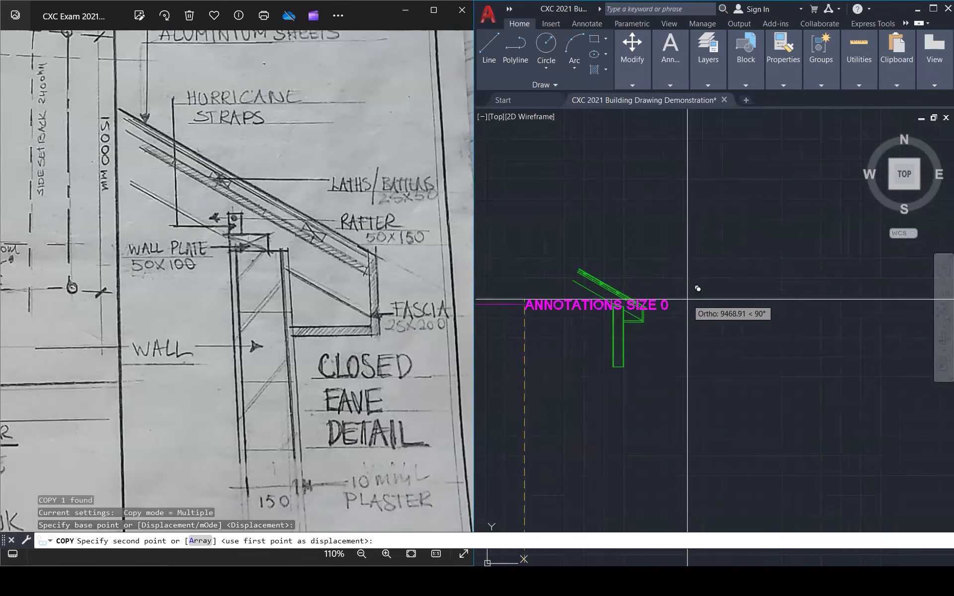
key(F8)
click(730, 341)
scroll(801, 299, down, 3)
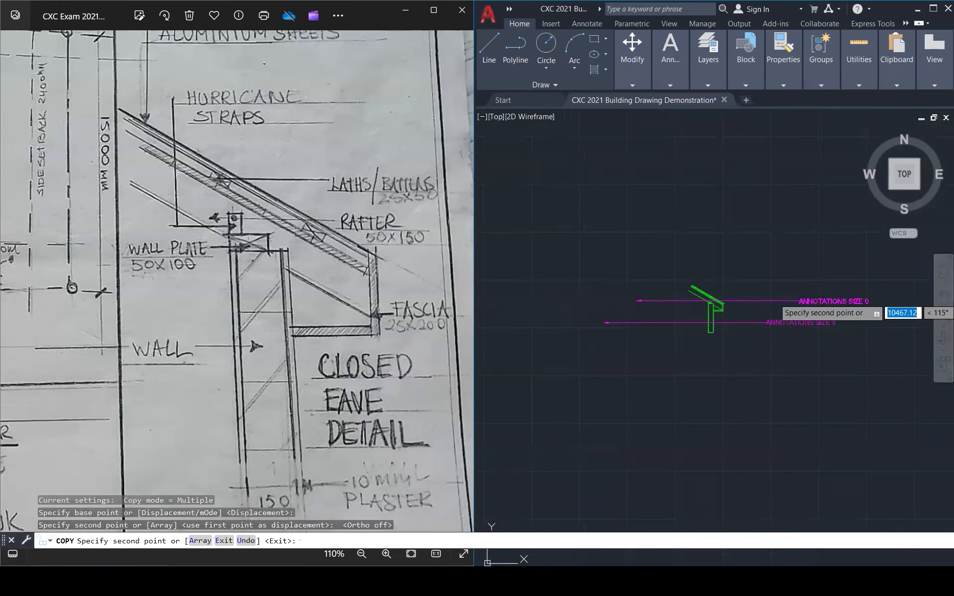
scroll(798, 301, down, 1)
key(Escape)
- Stretch the copied leader's arrowhead end to the outer plaster face of the wall
click(608, 323)
click(603, 323)
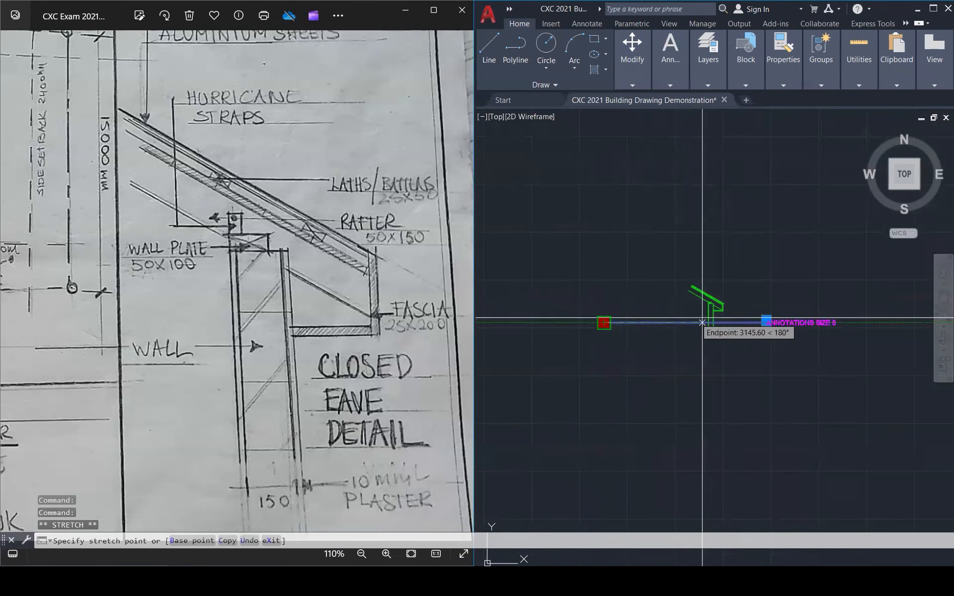
scroll(702, 323, up, 5)
click(743, 343)
scroll(566, 372, down, 3)
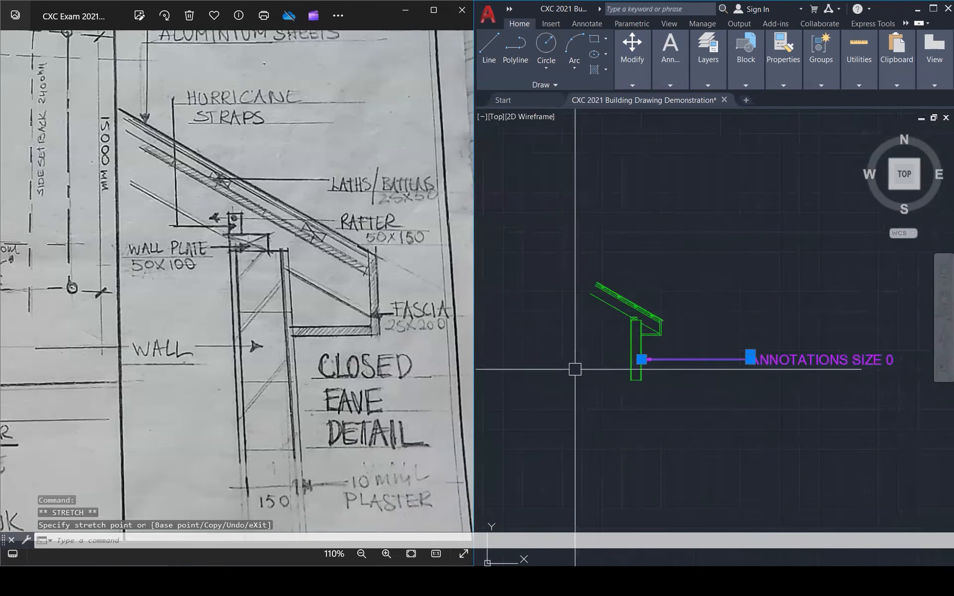
scroll(760, 354, up, 3)
key(Escape)
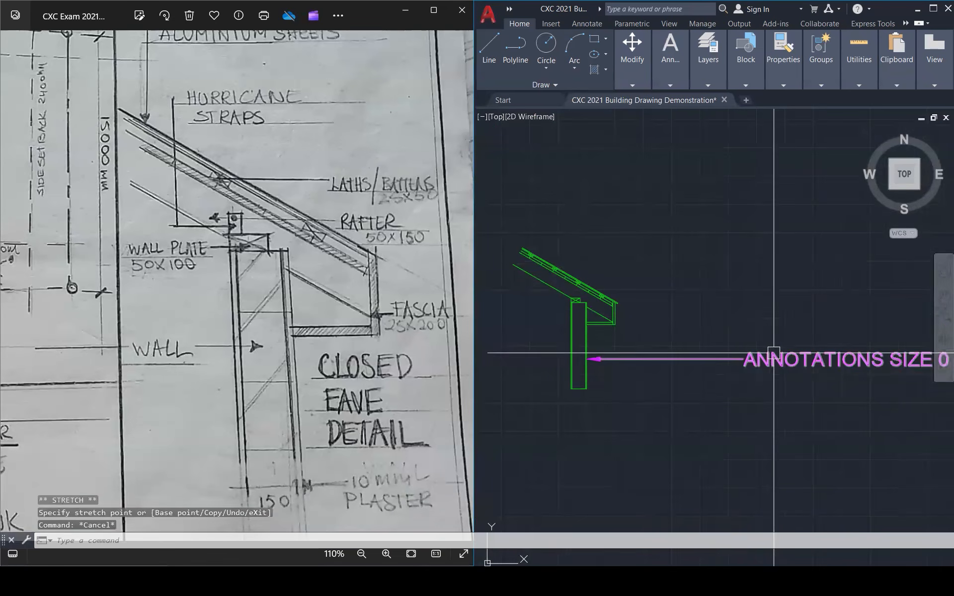
- Set the text height of the wall leader's label to 100
double_click(773, 354)
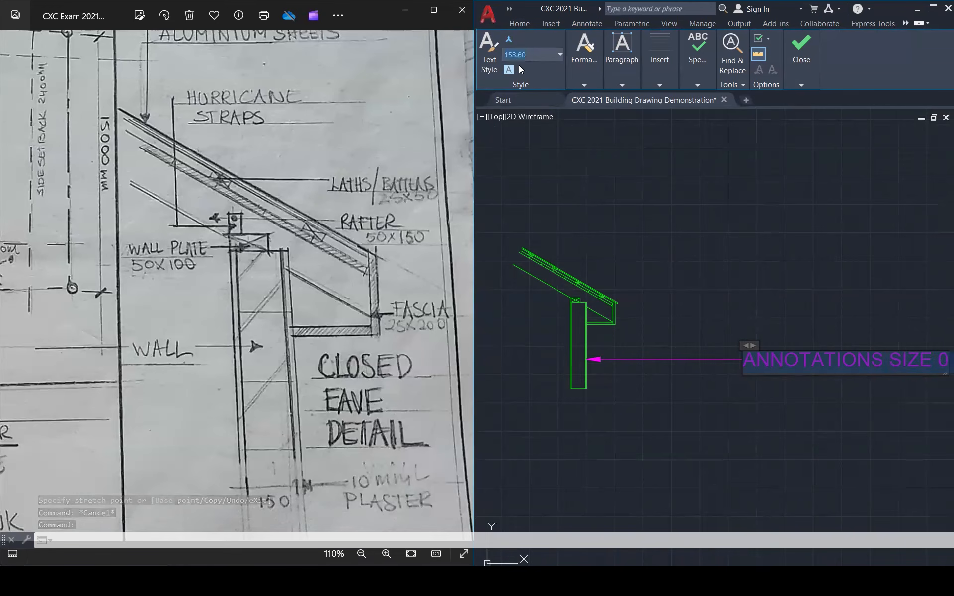
key(Return)
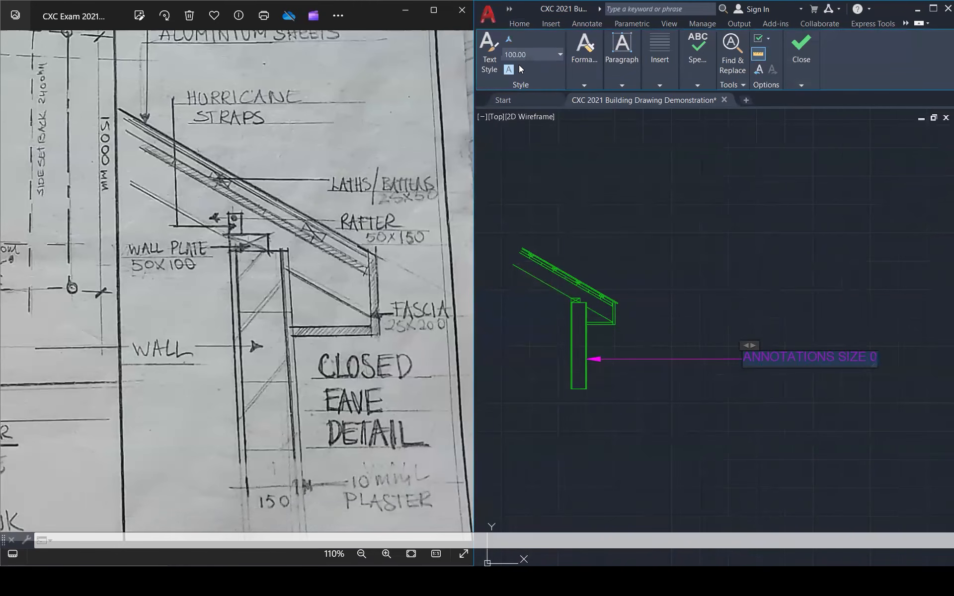
click(801, 50)
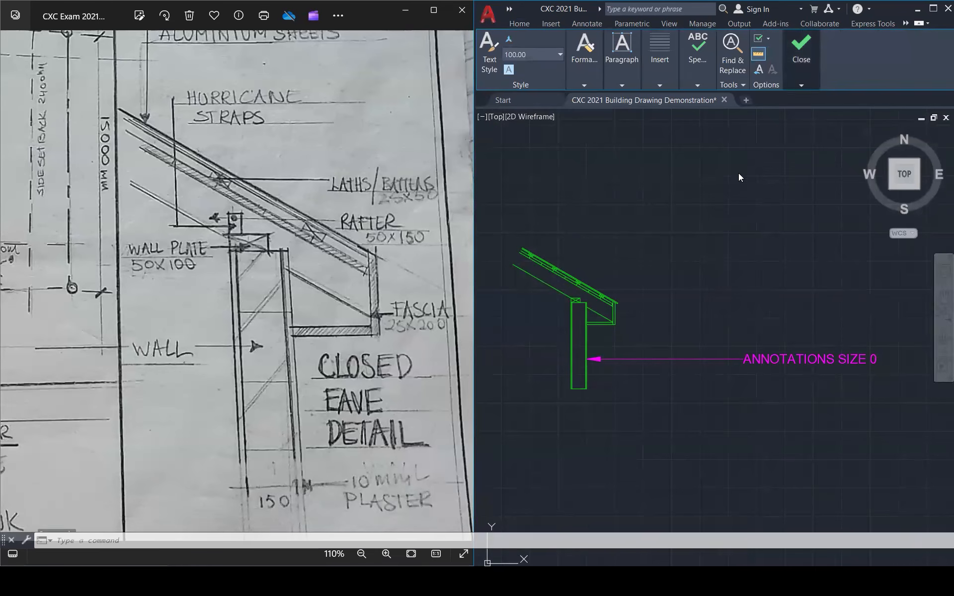
- Replace the wall leader's label with "PLASTER WALL 10MM"
scroll(580, 327, up, 4)
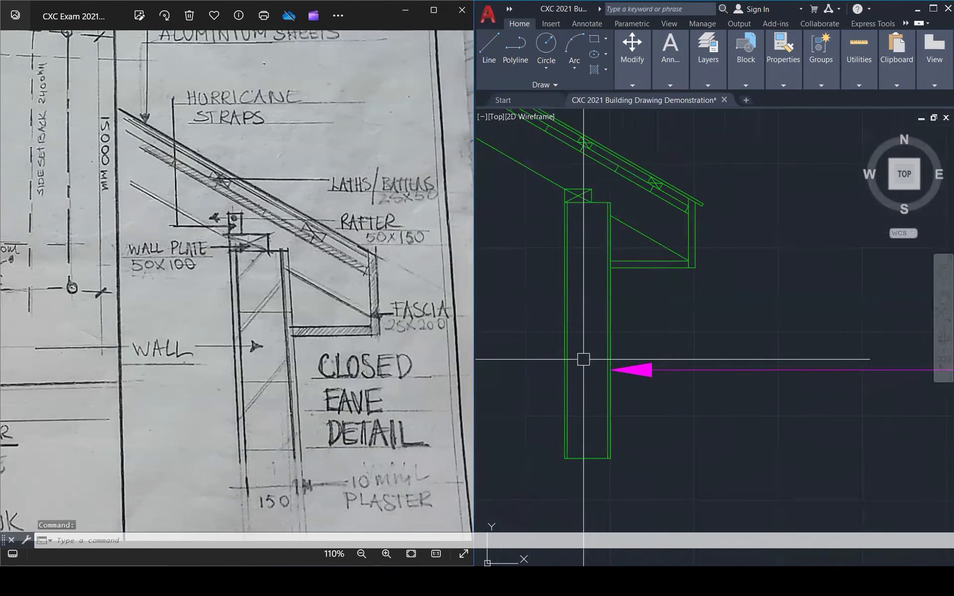
scroll(596, 367, down, 2)
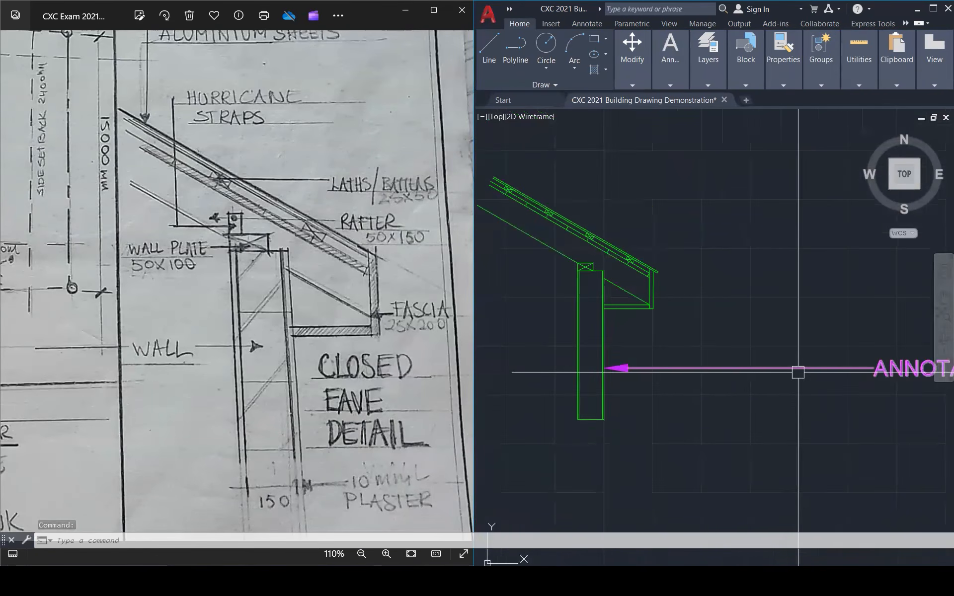
scroll(677, 362, down, 2)
double_click(827, 369)
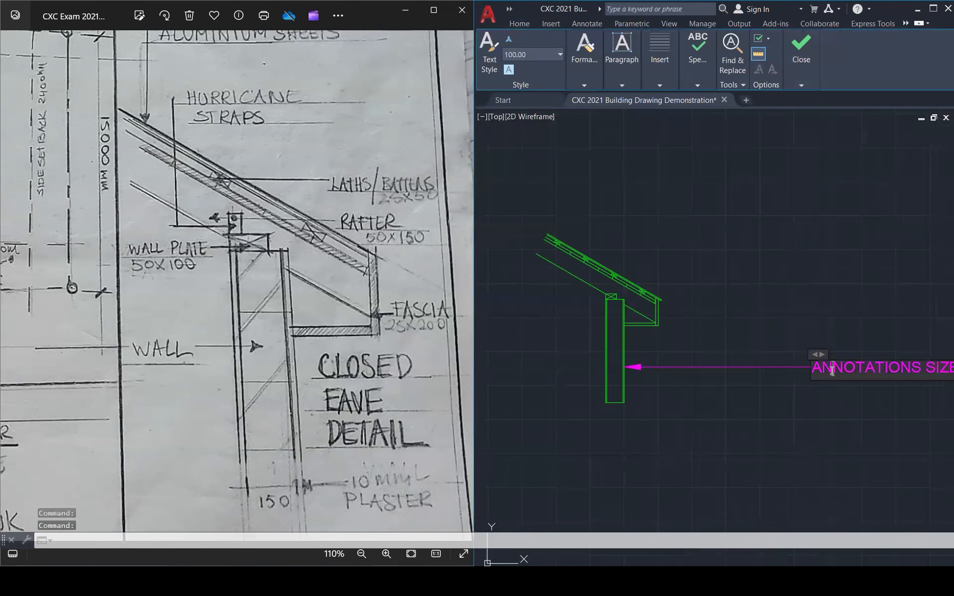
text(PLASTER WALL)
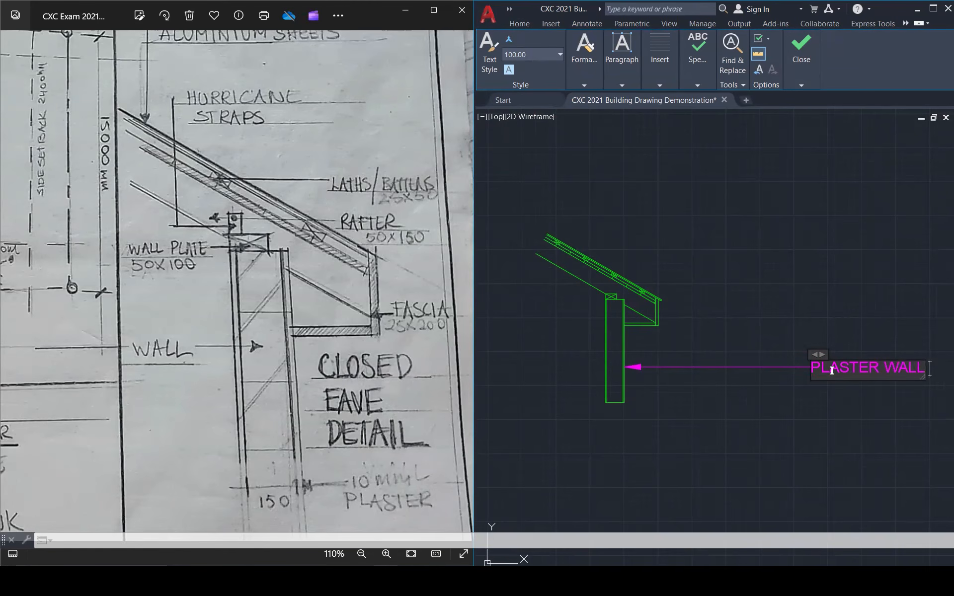
text(10MM)
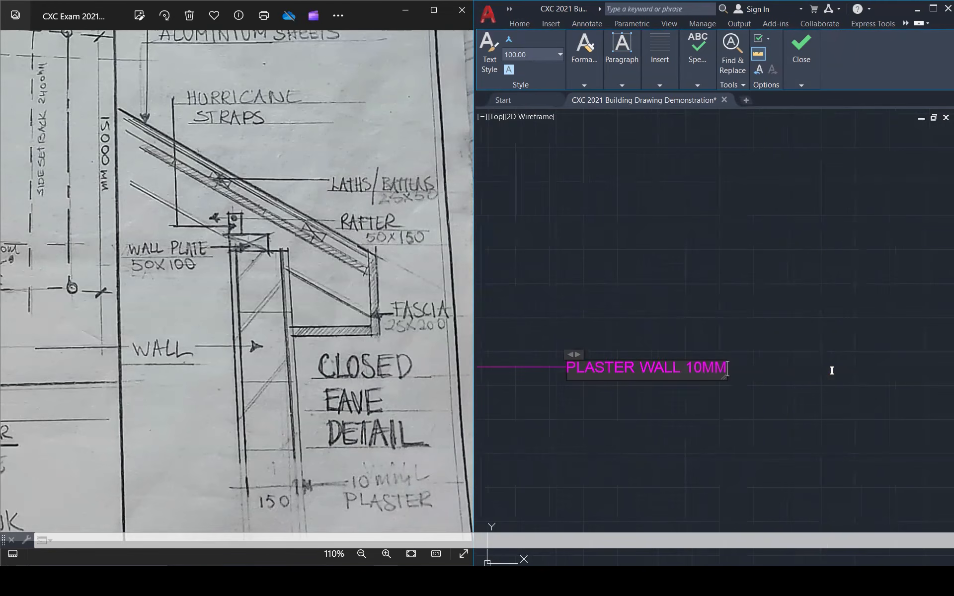
click(832, 370)
- Copy the plaster wall leader straight up the outer wall face, between the original leader and the soffit
scroll(825, 367, down, 3)
scroll(679, 377, up, 5)
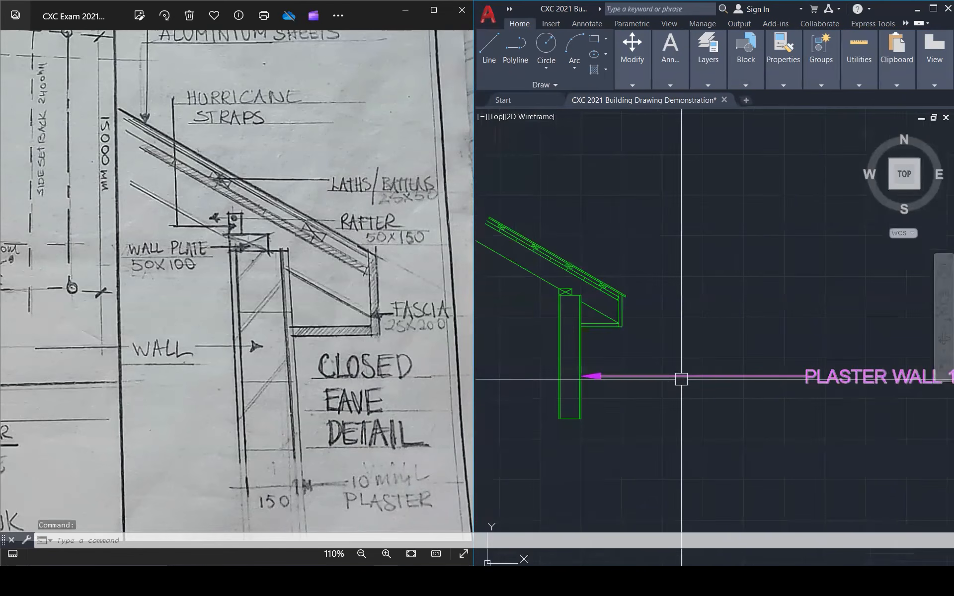
click(605, 378)
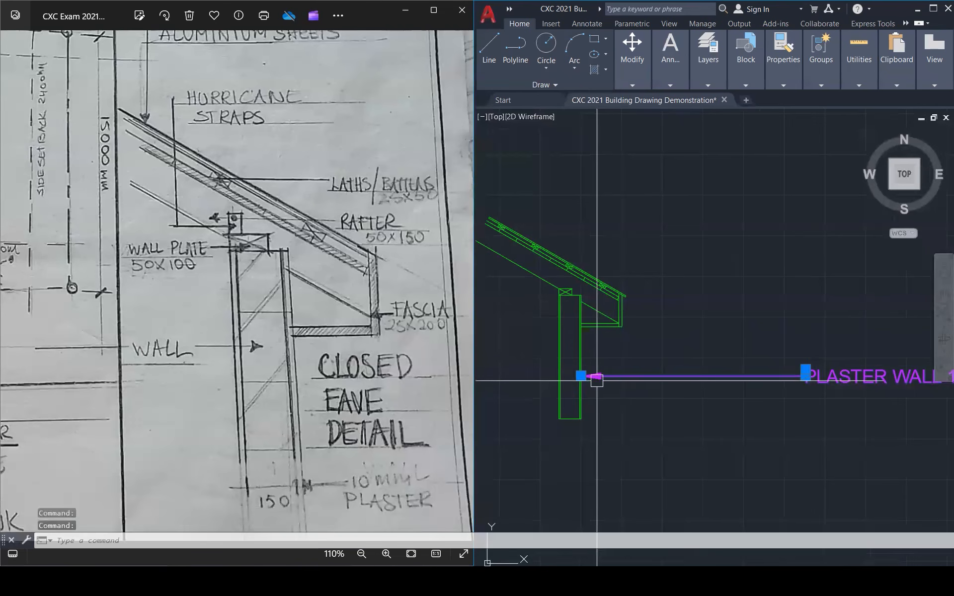
scroll(710, 368, down, 4)
key(Escape)
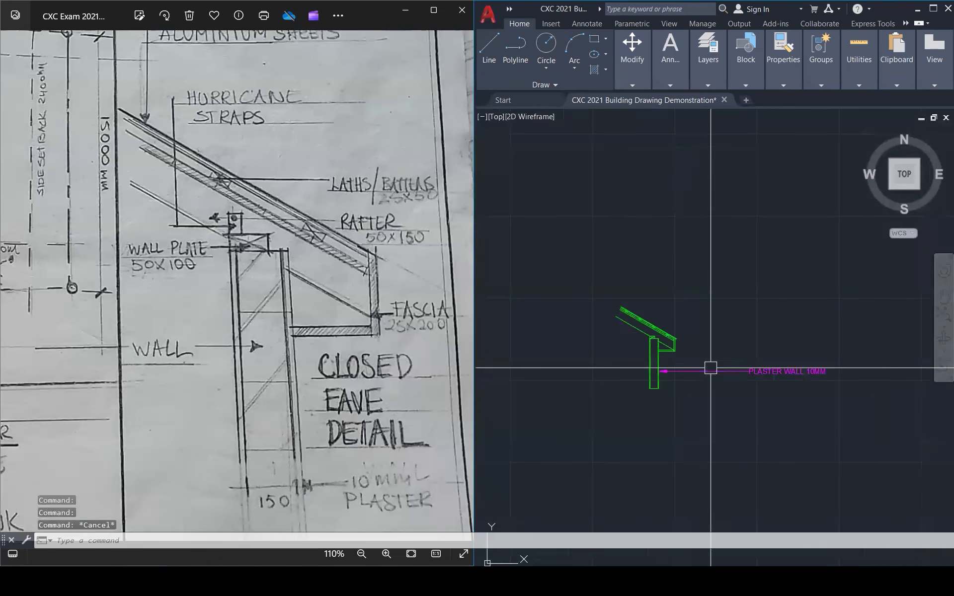
scroll(710, 369, up, 2)
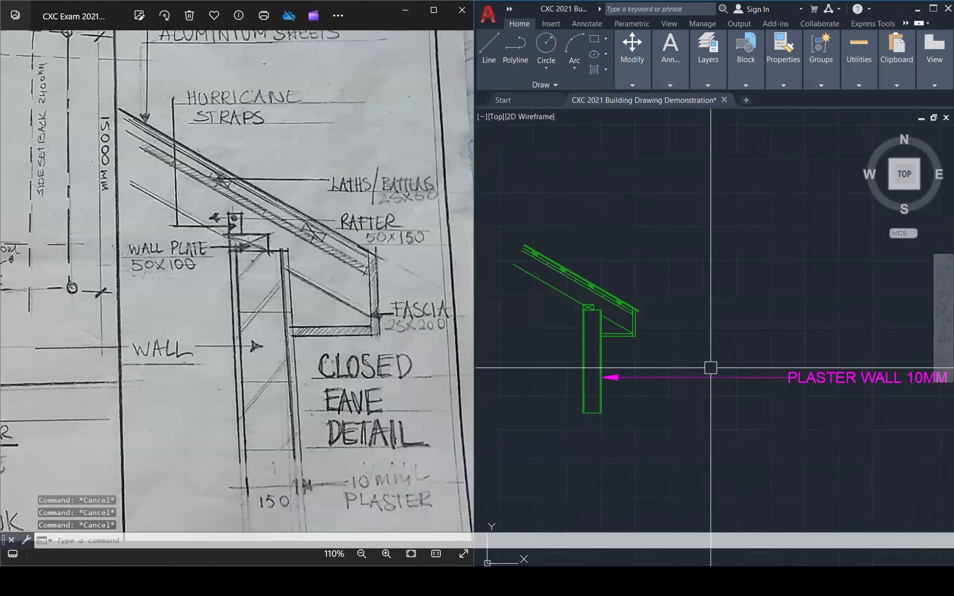
key(Return)
click(602, 378)
scroll(601, 377, up, 6)
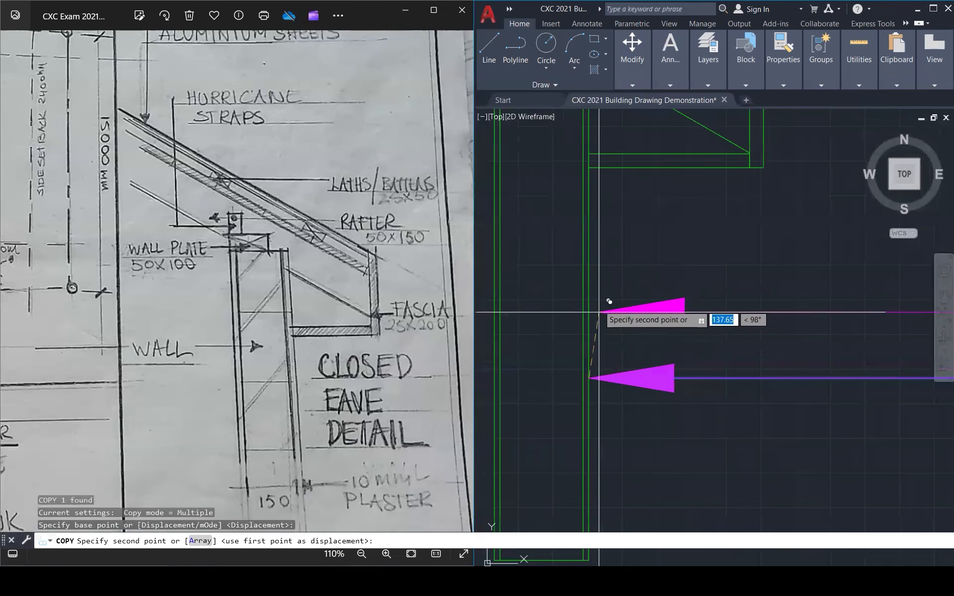
key(F8)
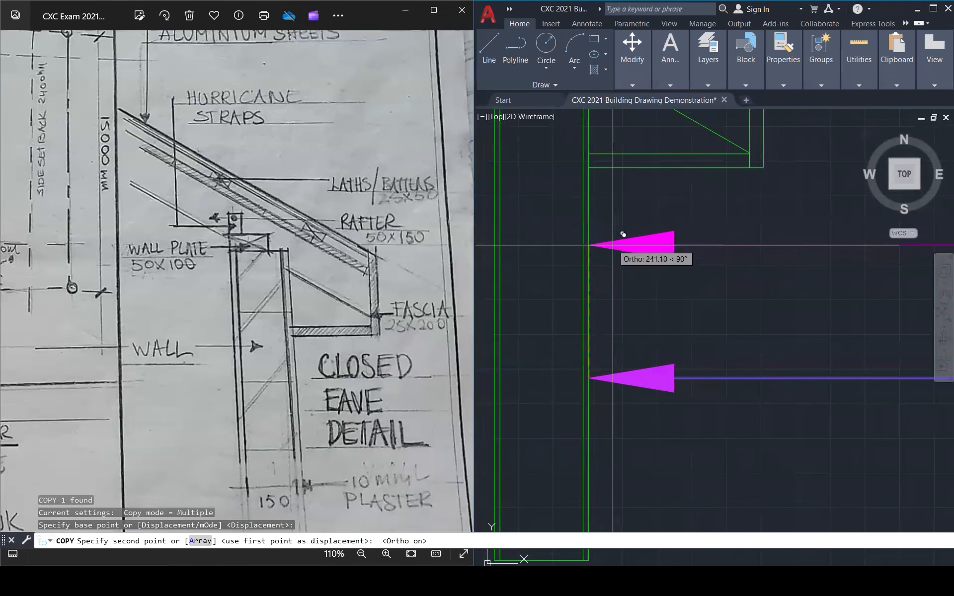
click(643, 238)
key(Escape)
- Stretch the upper leader's arrowhead past the plaster into the block core of the wall
click(646, 238)
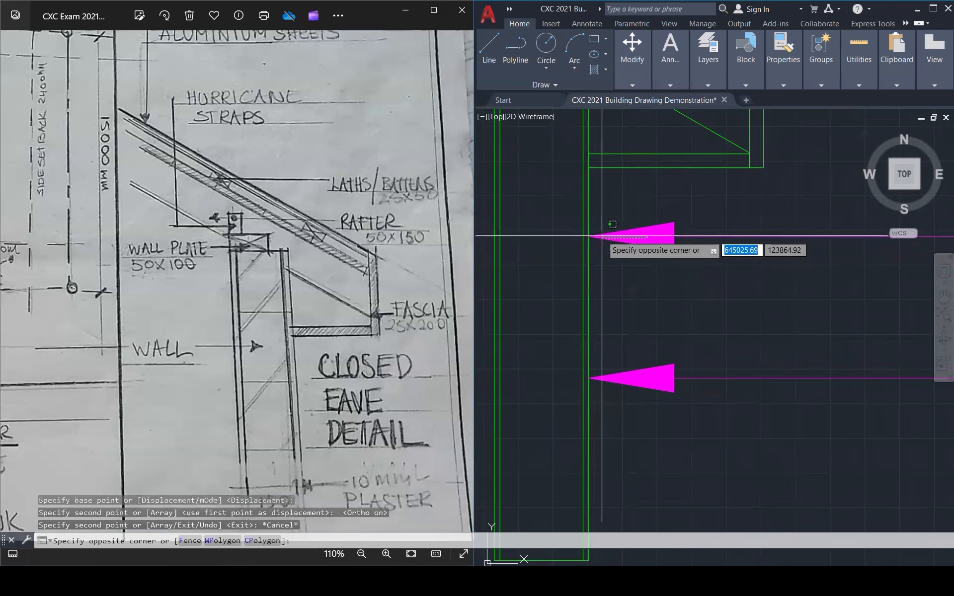
key(Escape)
click(594, 234)
click(589, 235)
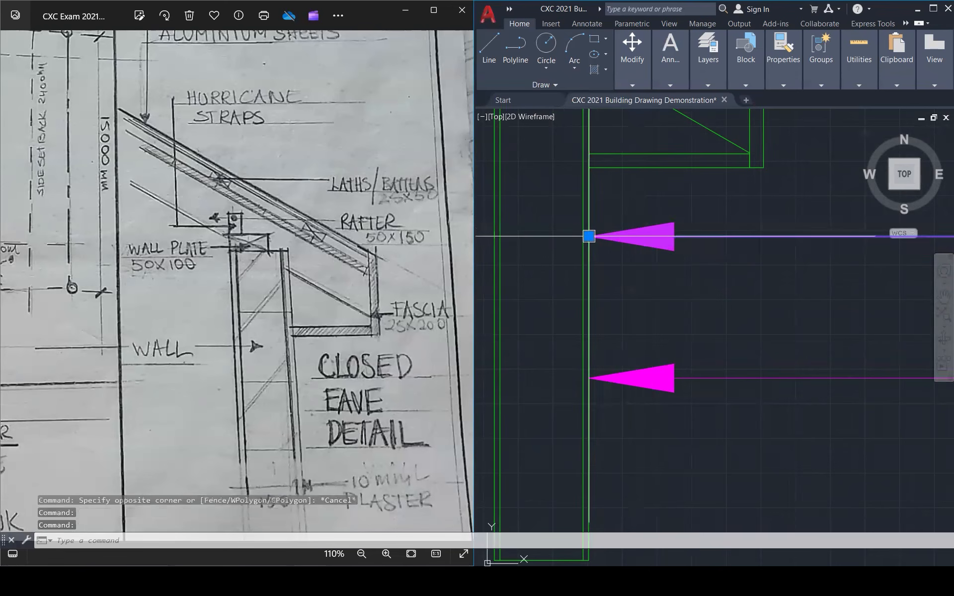
scroll(518, 262, down, 3)
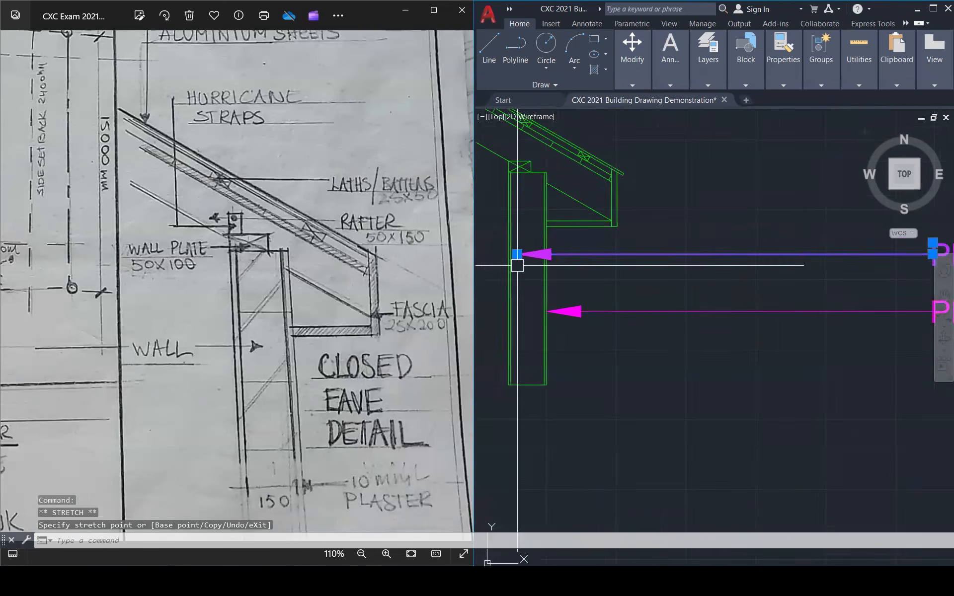
key(Escape)
- Change the upper leader's label to "BLOCK WALL 150MM"
scroll(688, 283, down, 2)
double_click(818, 284)
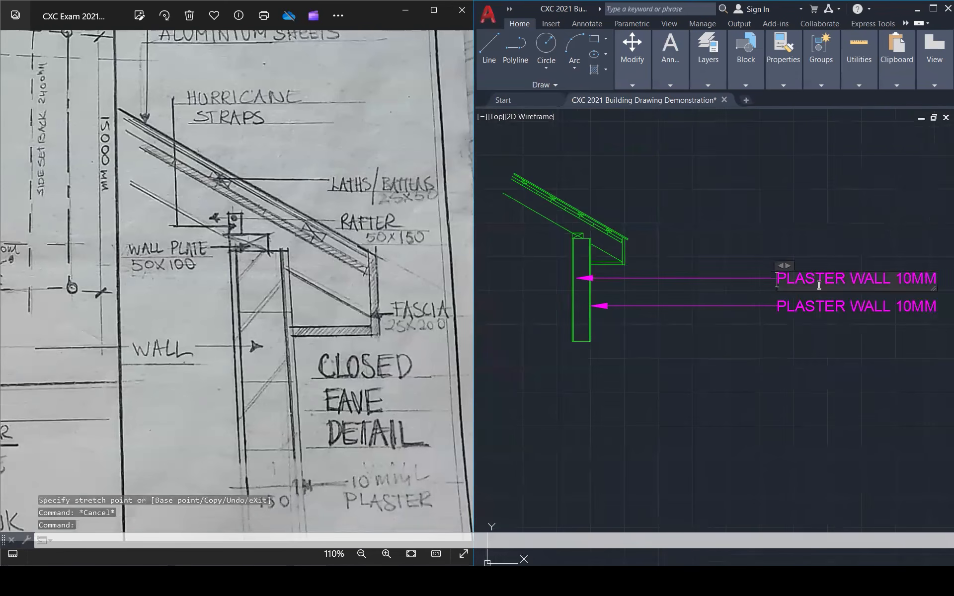
text(BLOCK)
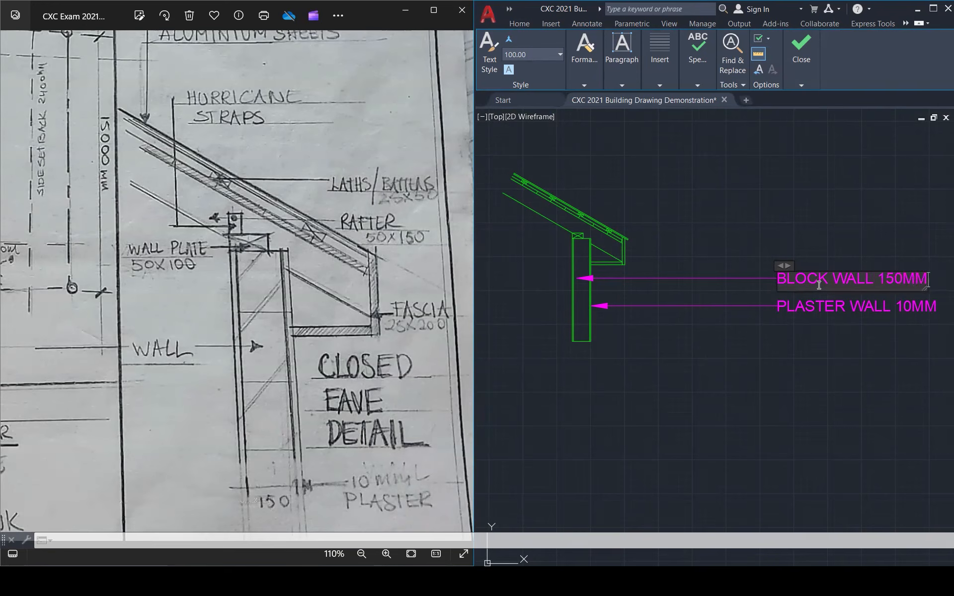
click(834, 157)
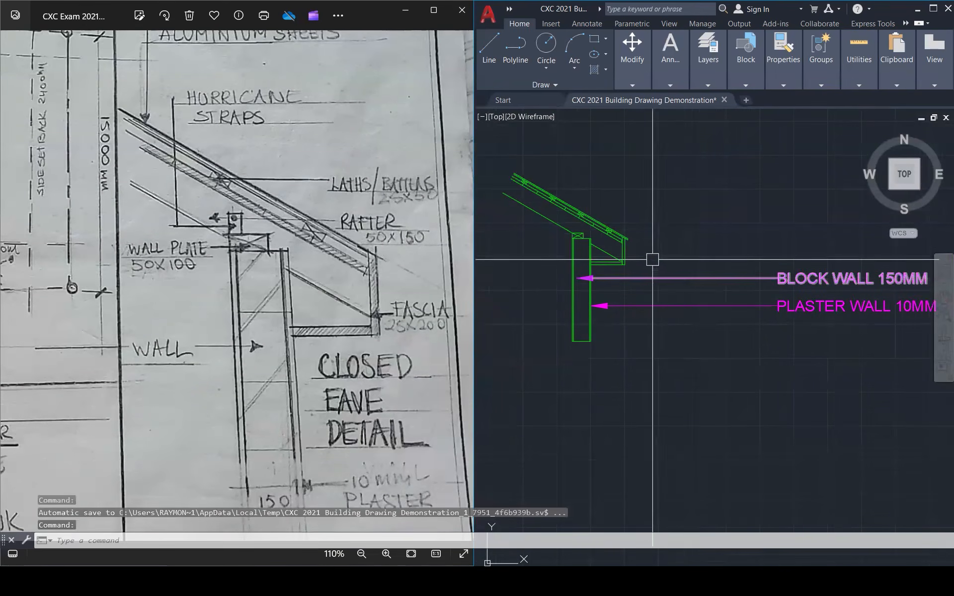
- Copy the block wall leader so that its arrowhead points at the outer face of the fascia
scroll(652, 259, up, 3)
scroll(613, 266, down, 3)
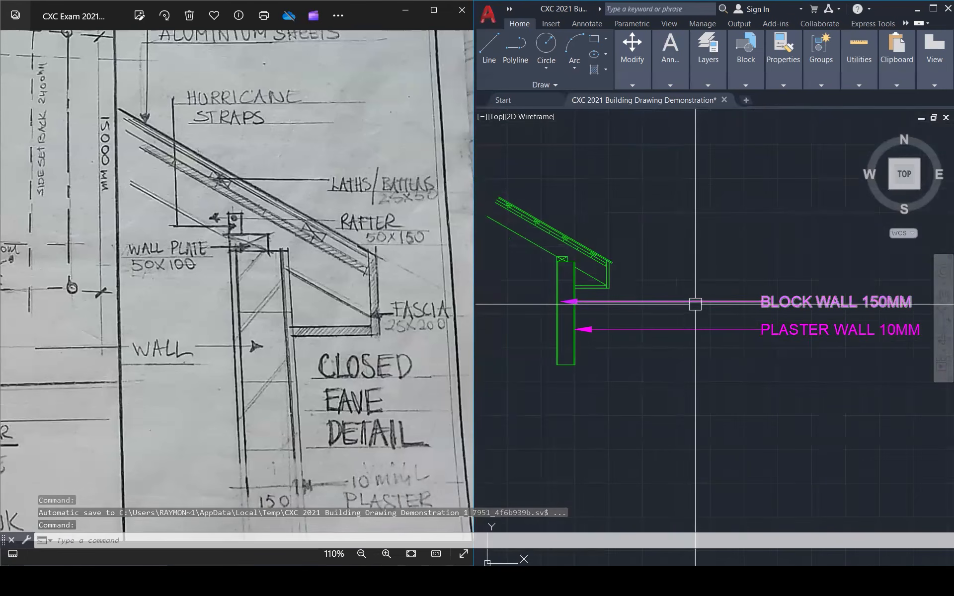
click(695, 304)
text(C)
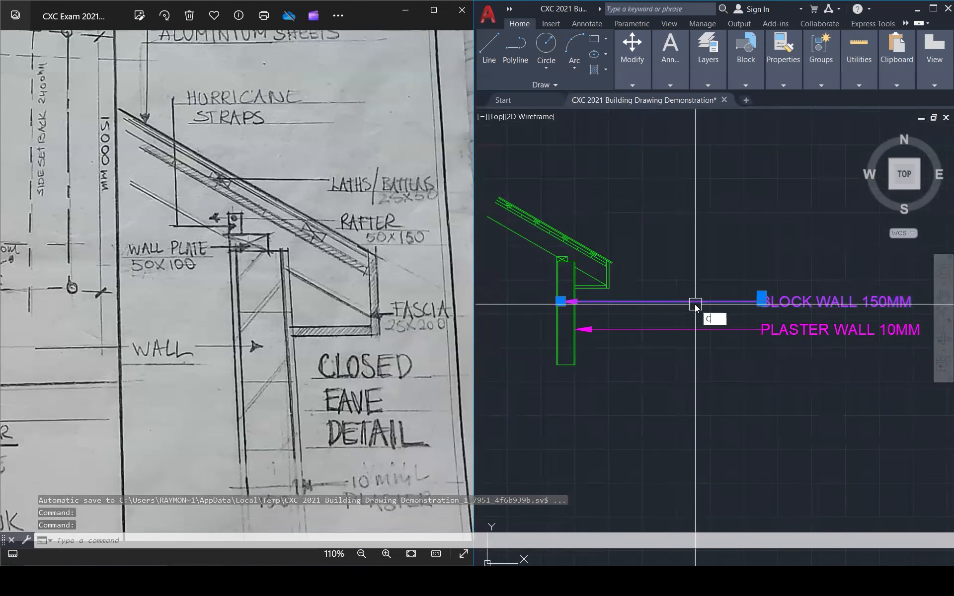
text(O)
key(Return)
click(561, 301)
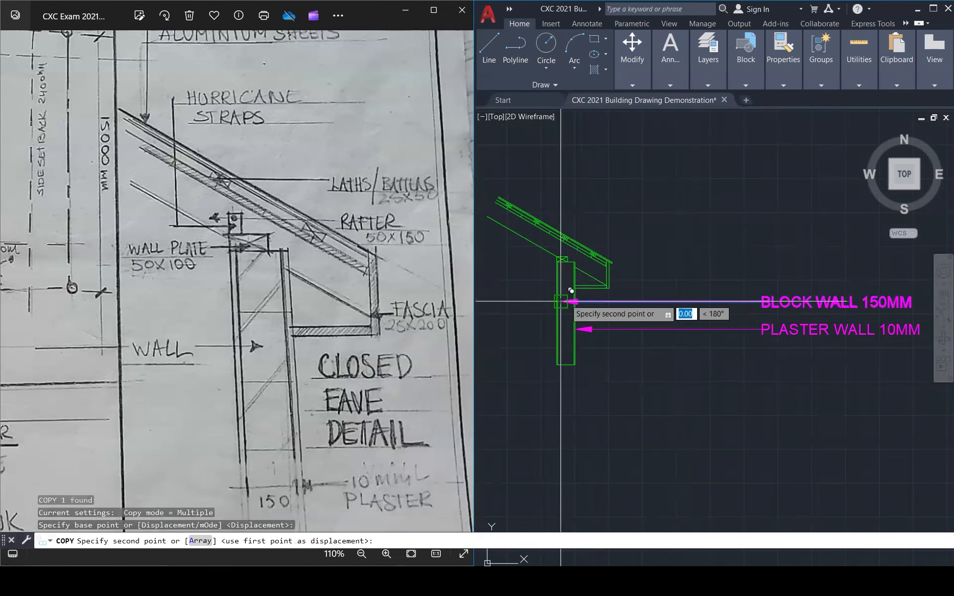
scroll(629, 257, up, 5)
click(617, 273)
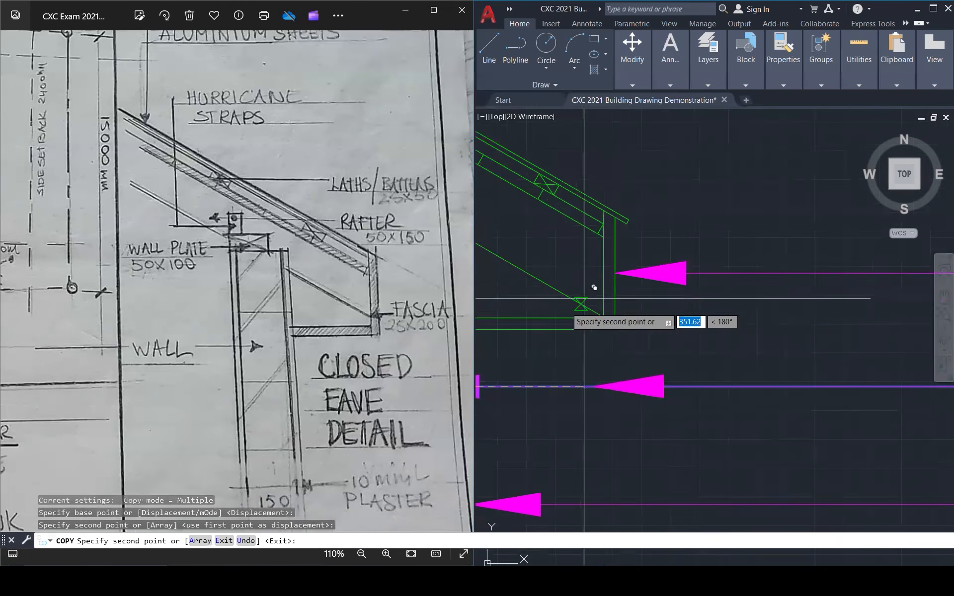
scroll(583, 298, down, 5)
key(Escape)
- Stretch the text end of the fascia leader inward so its label lines up with the block wall and plaster labels
click(814, 307)
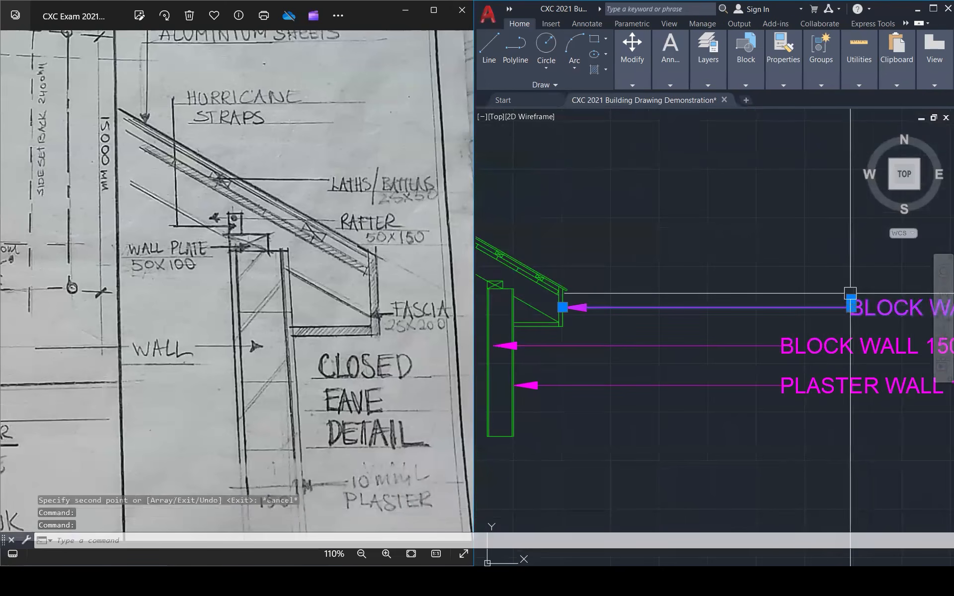
click(851, 303)
click(785, 291)
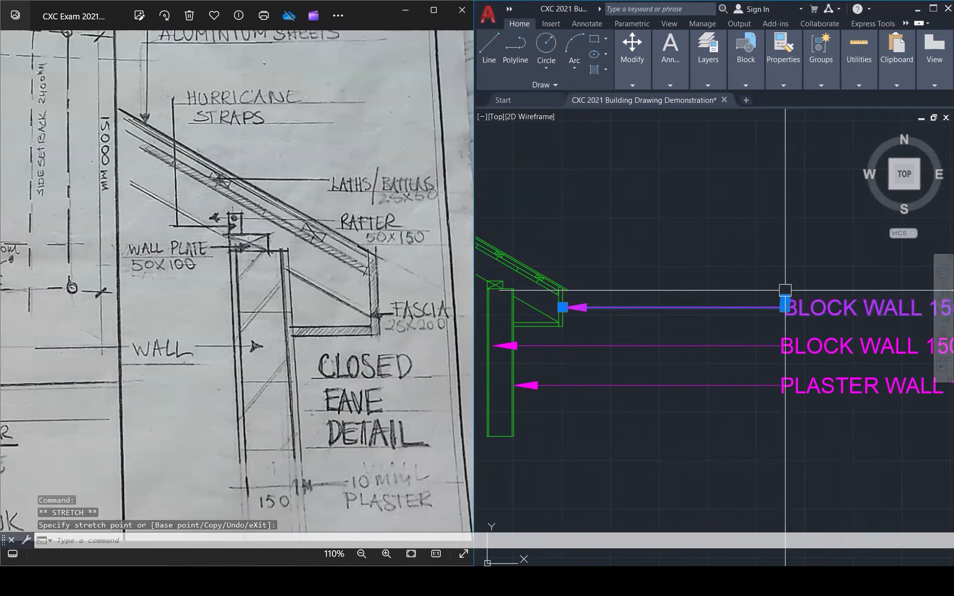
- Change the fascia leader's label to "FASCIA BOARD 200MM THICK"
double_click(835, 307)
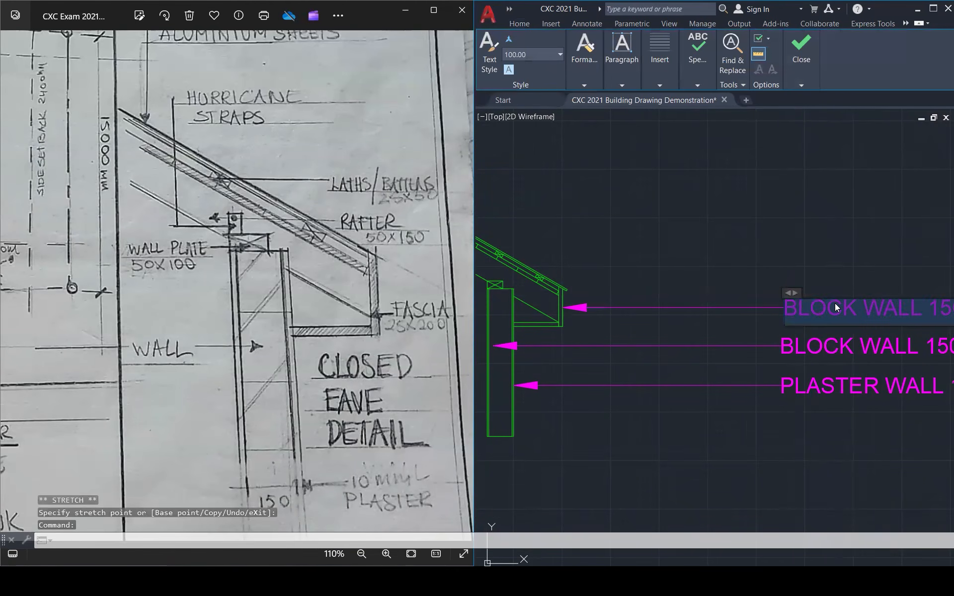
text(FASCIA BOARD)
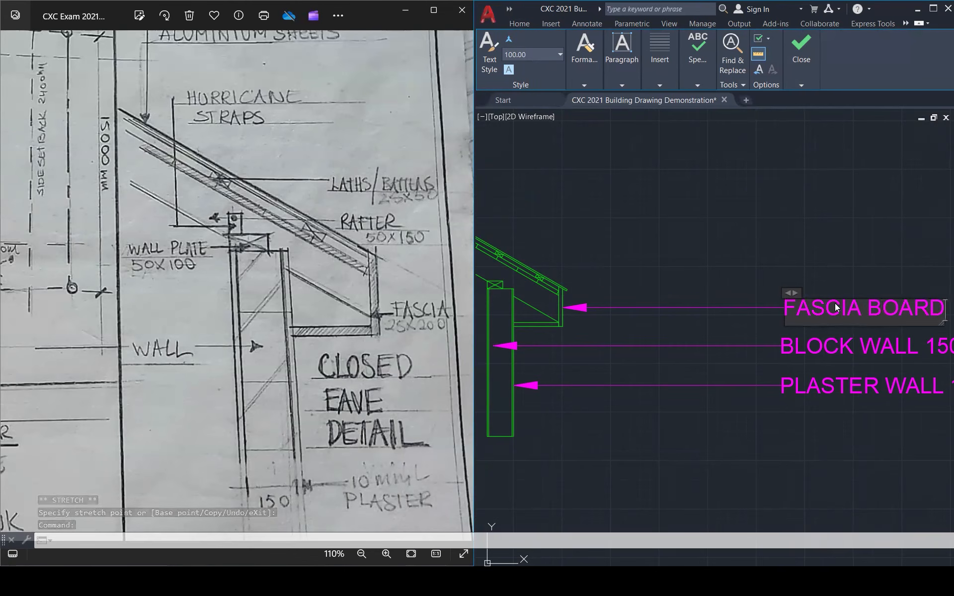
text( 2)
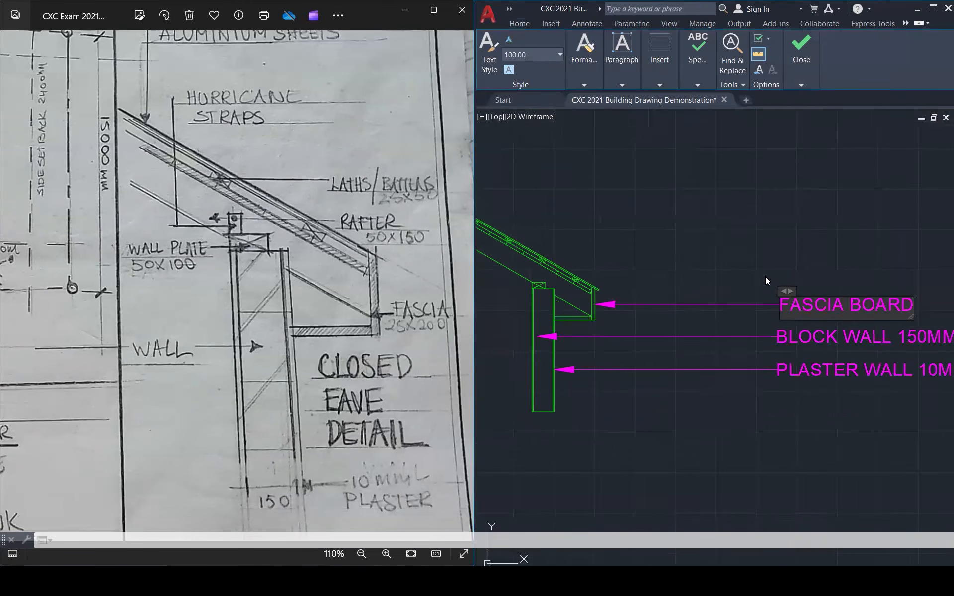
text(00)
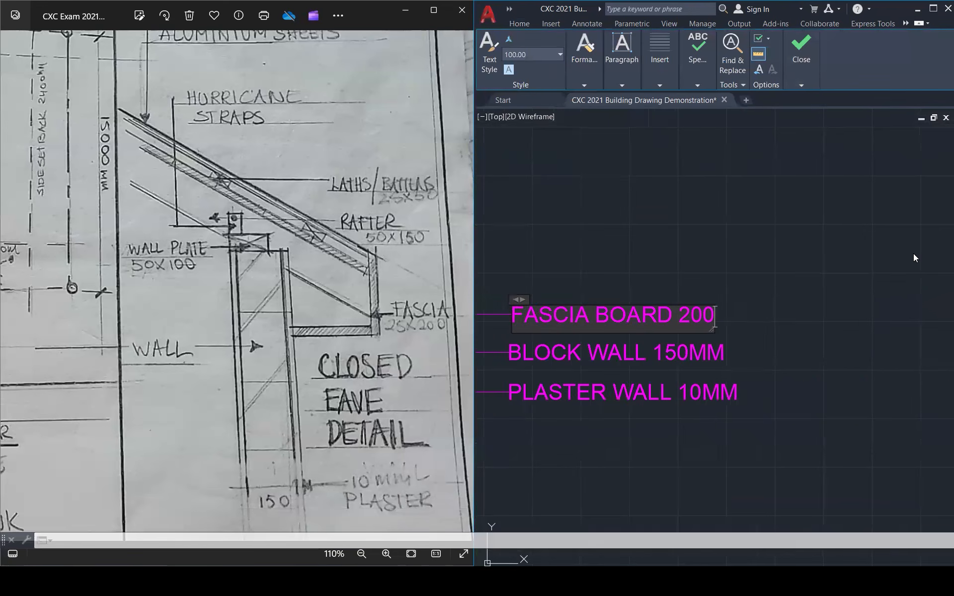
text(MM THICK)
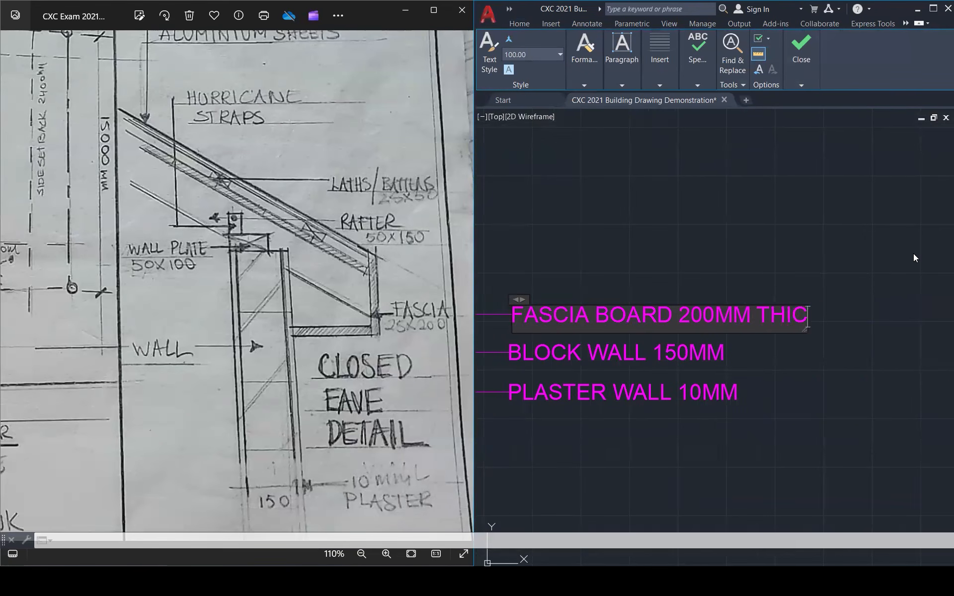
click(836, 288)
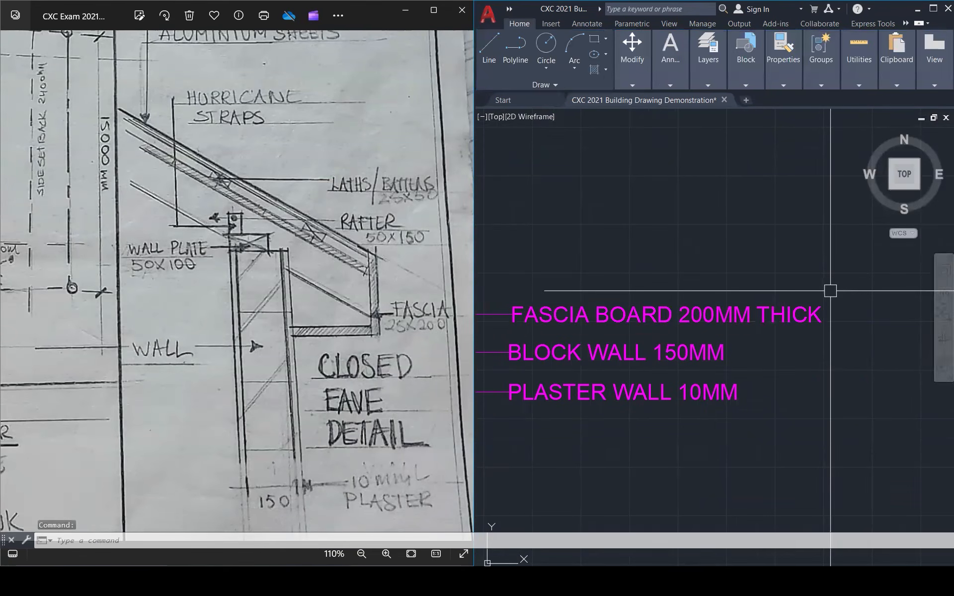
- Correct the thickness in the fascia board label to 25MM
double_click(715, 318)
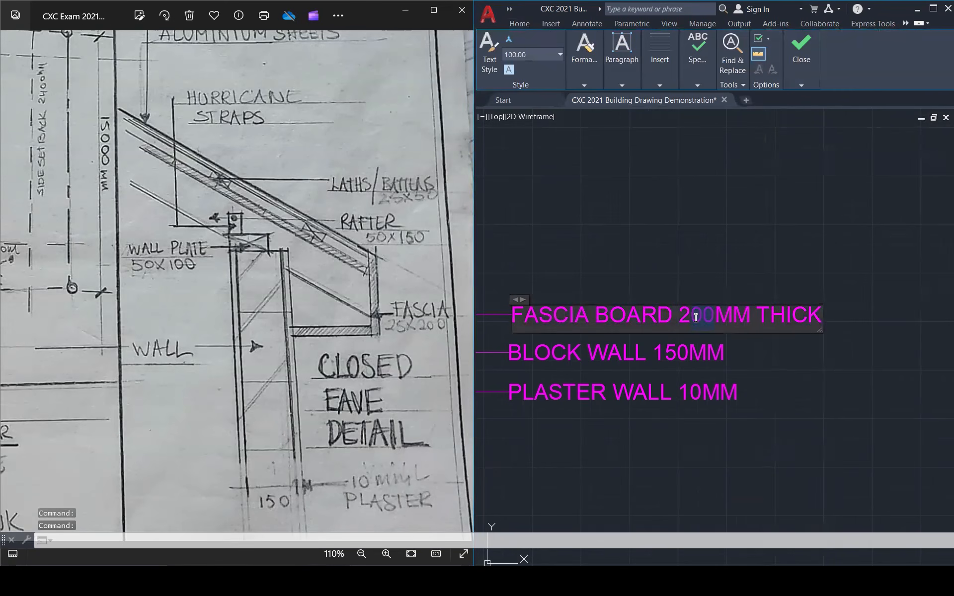
text(5)
click(790, 293)
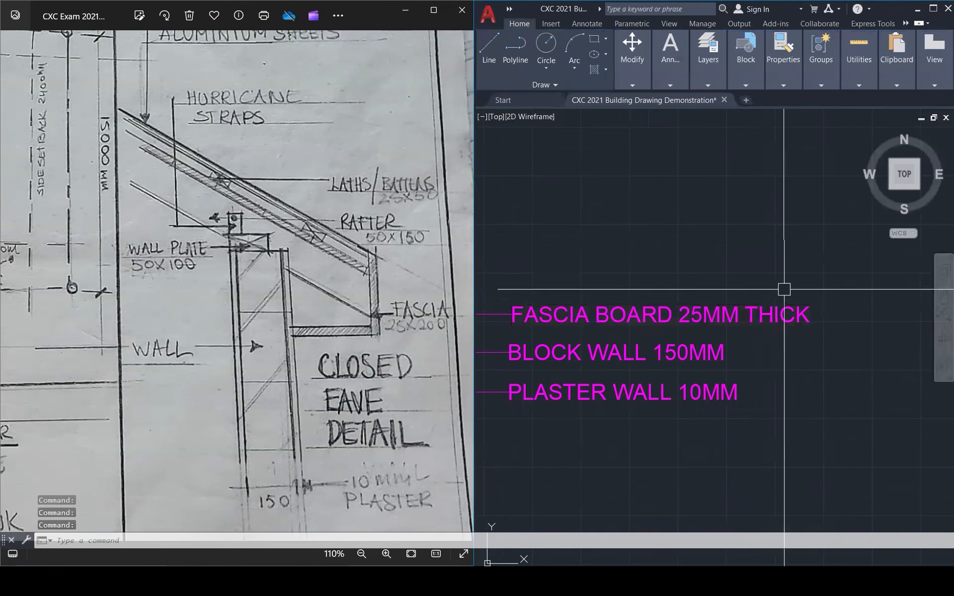
- Copy the fascia board leader about 354 mm straight up, above the end of the roof
scroll(793, 297, down, 3)
scroll(628, 298, up, 2)
scroll(575, 315, up, 2)
click(672, 355)
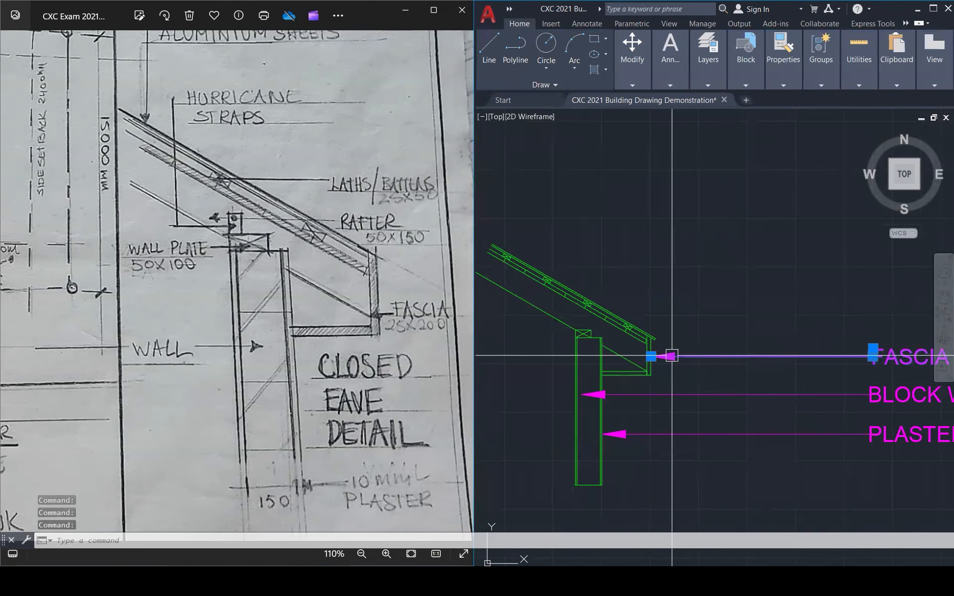
key(Return)
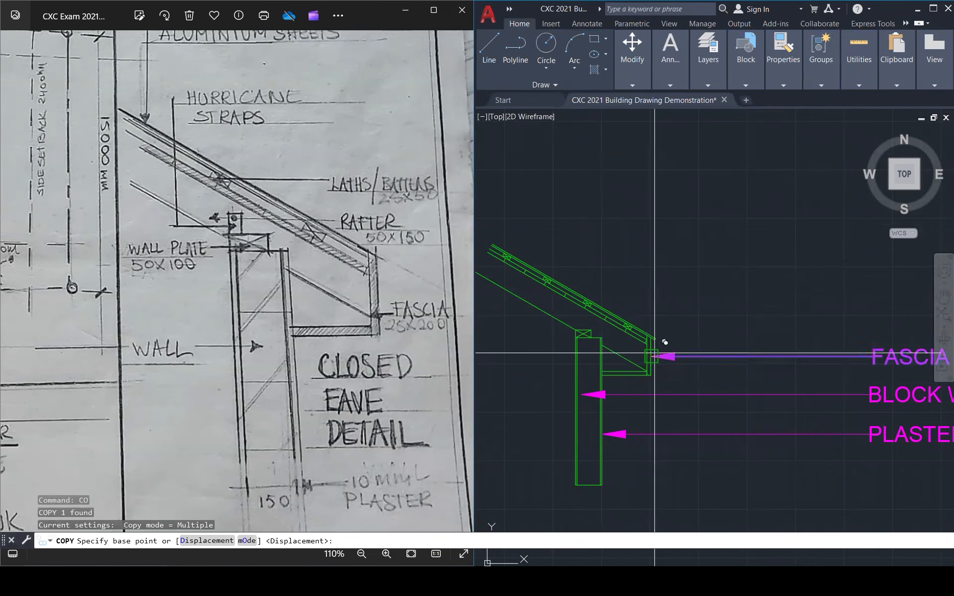
click(650, 356)
click(651, 300)
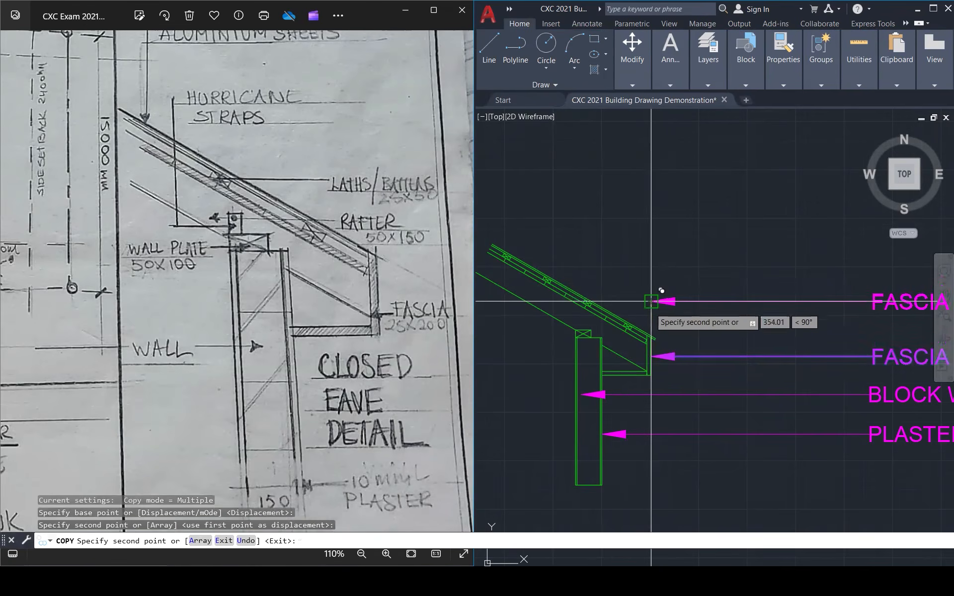
key(Escape)
- Stretch the copied leader's arrowhead across the roof layers so that it points into the rafter above the wall plate
click(651, 301)
click(651, 301)
scroll(546, 318, up, 4)
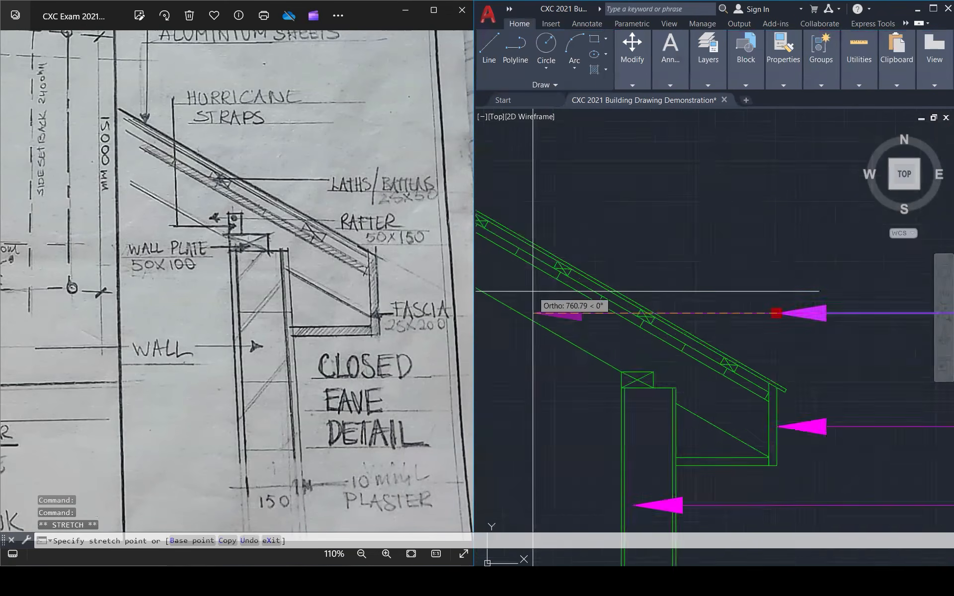
scroll(545, 329, down, 4)
click(550, 332)
- Change the label of the leader pointing at the rafter to "RAFTER 150MM X 50MM"
double_click(805, 336)
key(ctrl+a)
text(R)
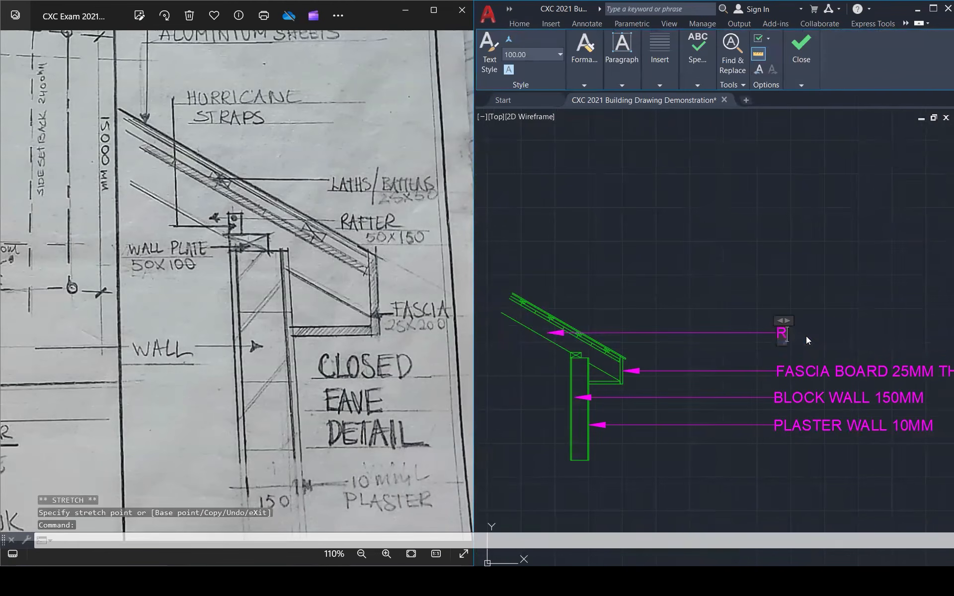
text(AFTER 15)
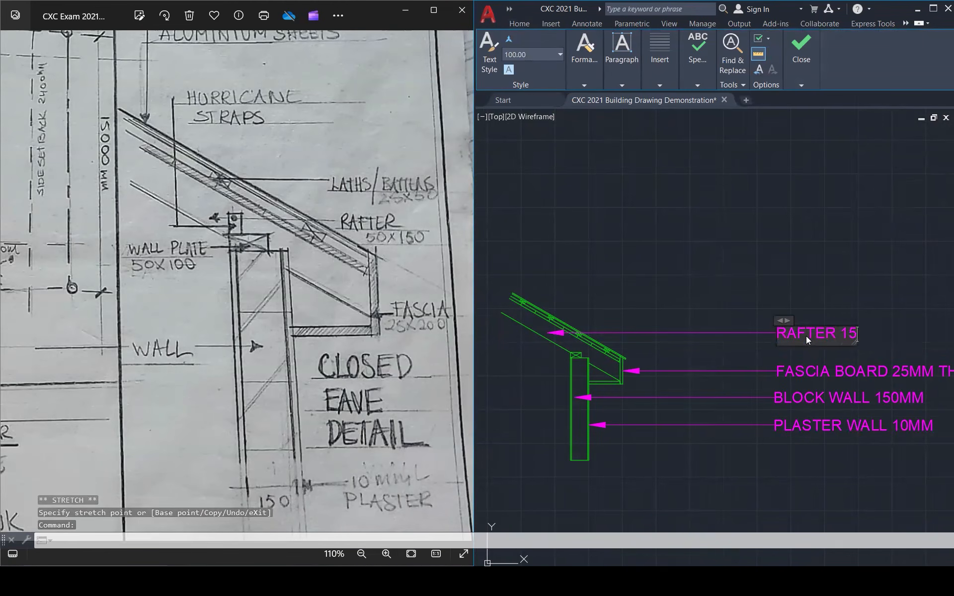
text(0MM X 50MM)
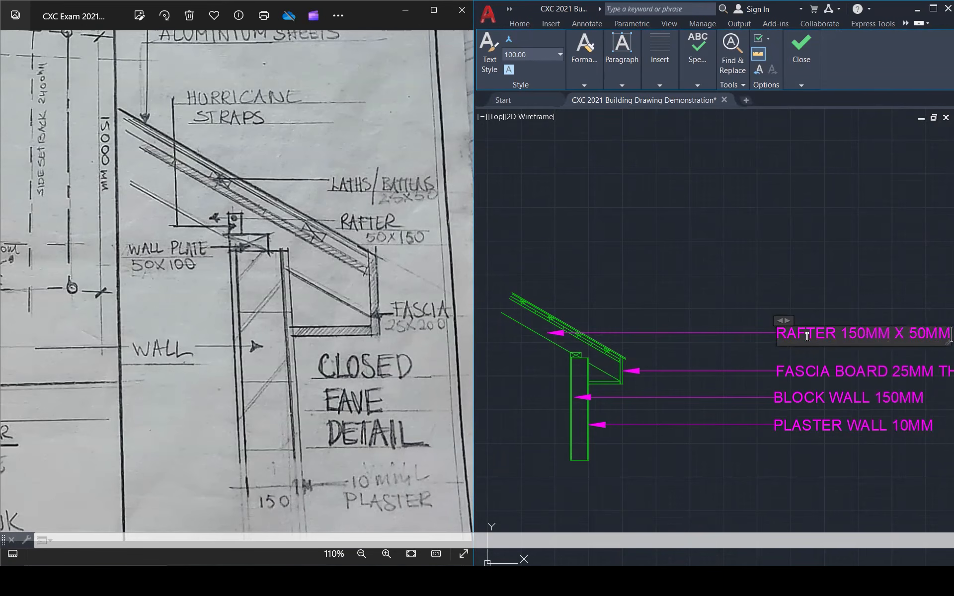
click(745, 282)
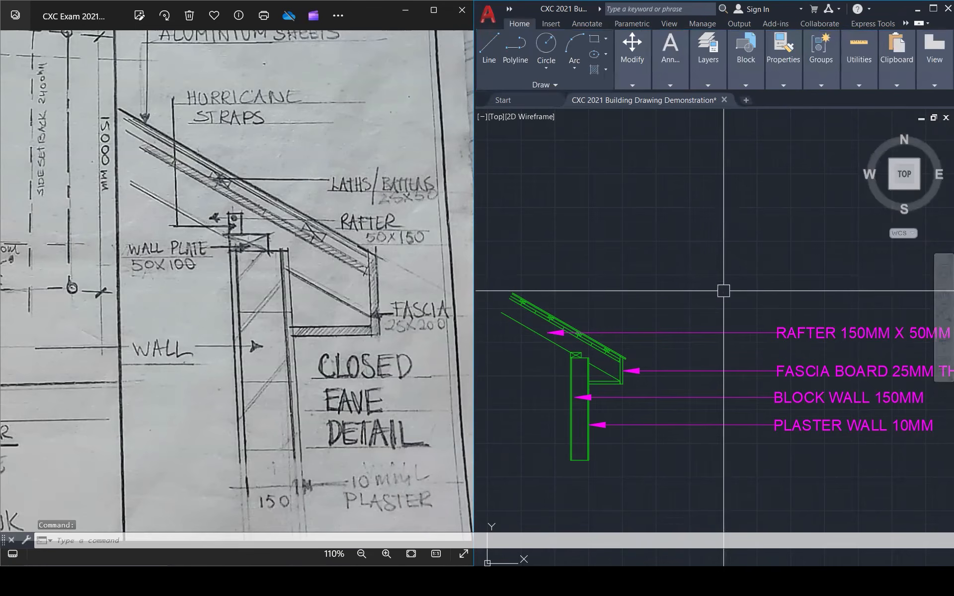
- Copy the rafter leader up by about 188 mm so that its arrowhead meets the top of the roof covering
scroll(583, 337, up, 7)
click(724, 325)
scroll(873, 314, down, 6)
scroll(770, 330, up, 1)
scroll(767, 328, up, 4)
text(C)
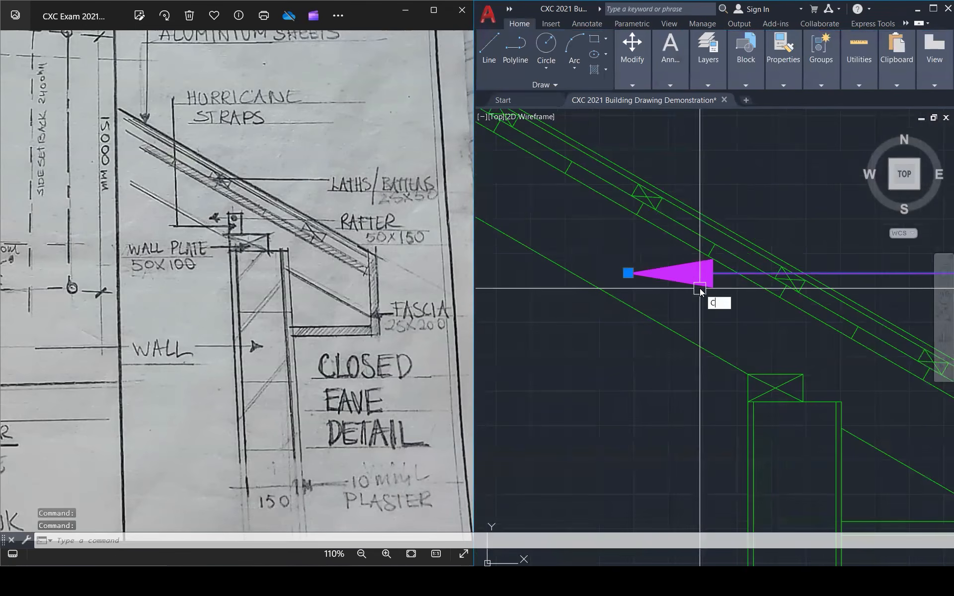
text(O)
key(Return)
click(628, 272)
scroll(649, 301, down, 3)
scroll(640, 295, up, 5)
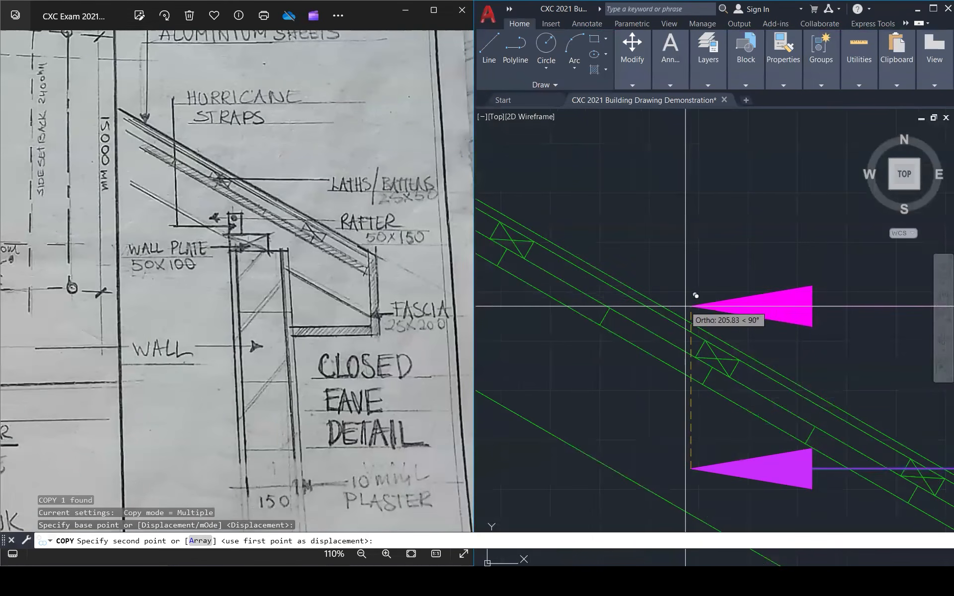
click(687, 317)
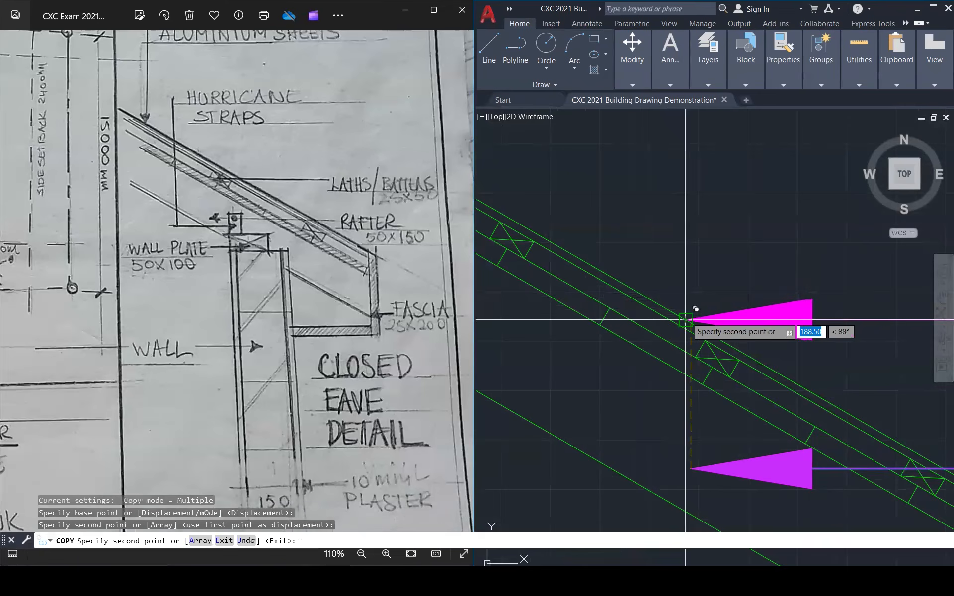
key(Escape)
- Stretch the upper rafter leader's arrowhead into the boarding layer between the battens and the rafter
click(738, 319)
click(719, 317)
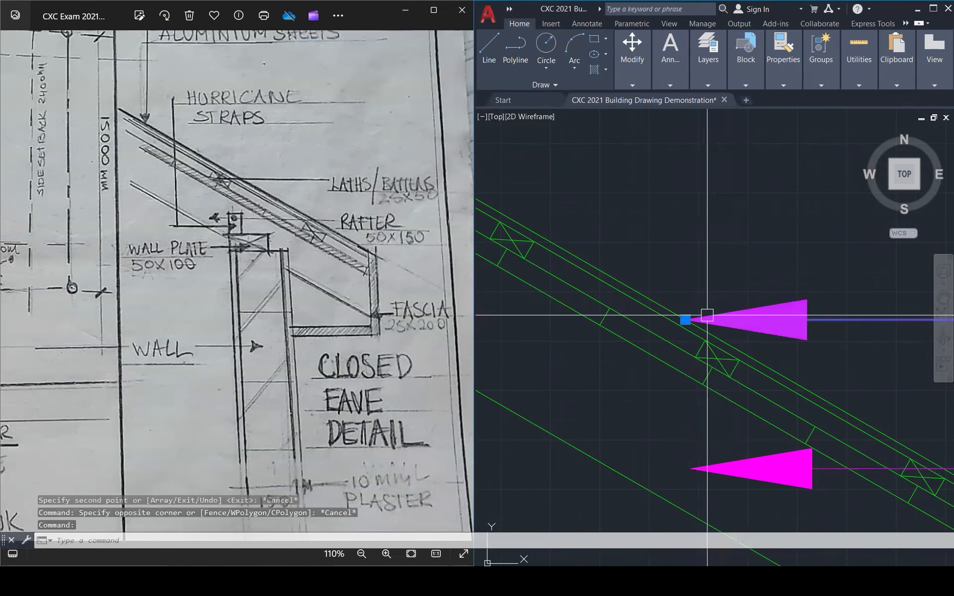
click(684, 318)
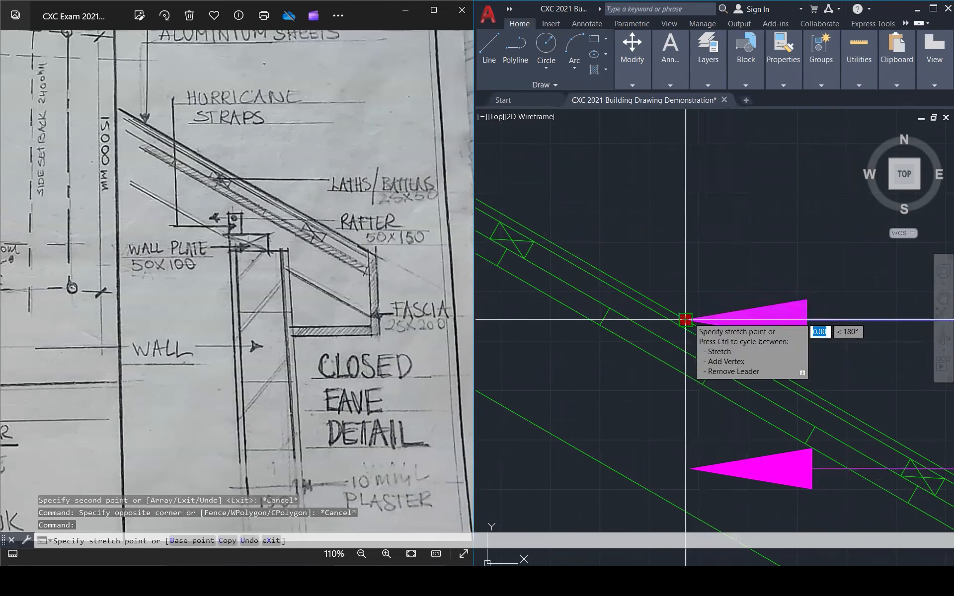
click(604, 316)
- Change the upper leader's label to "CLOSE BOARDING 150MM X 25 MM THICK"
scroll(501, 361, down, 5)
click(693, 354)
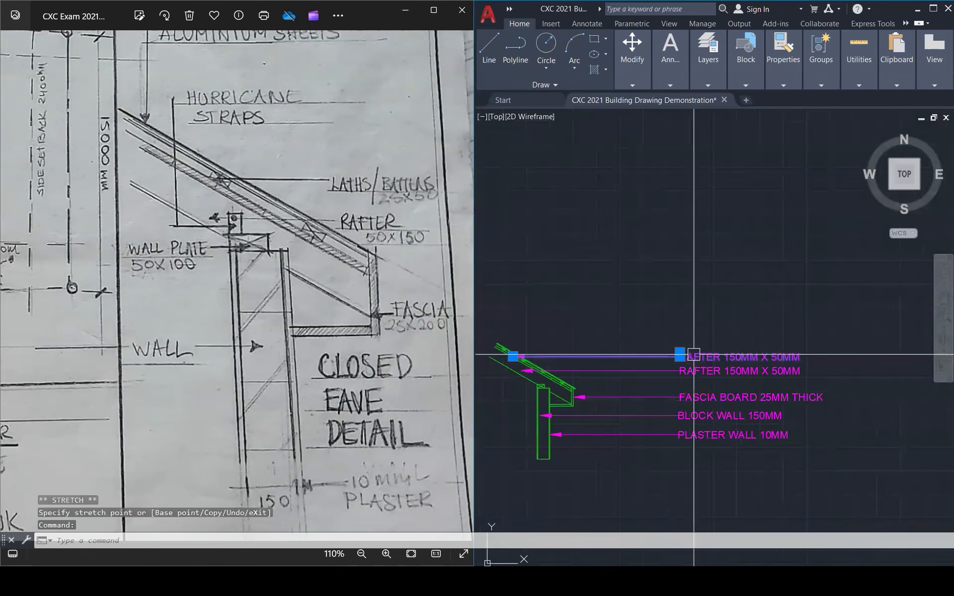
double_click(694, 355)
text(TO)
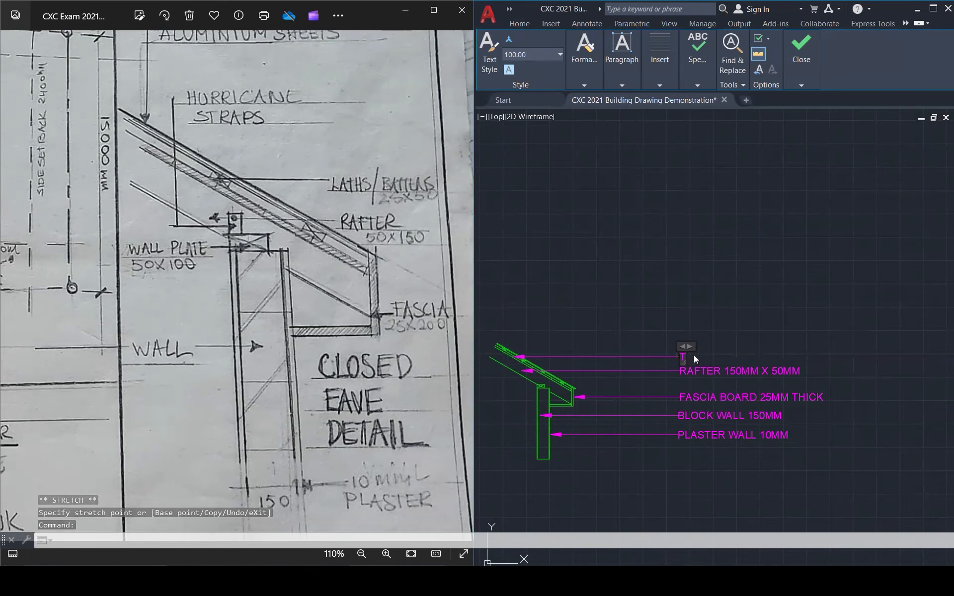
text(OSE BOARDING 150MM X 25 MM TH)
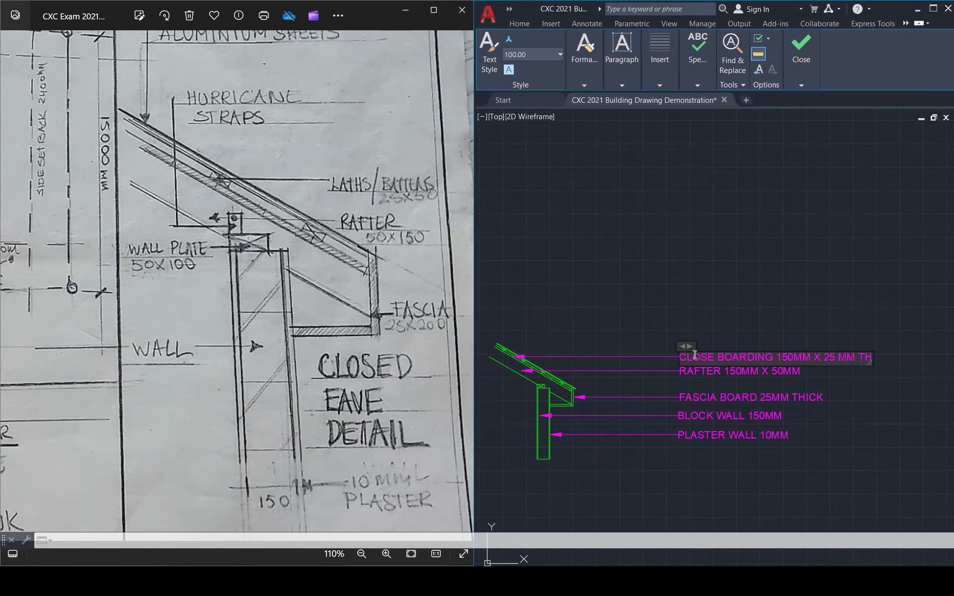
click(645, 355)
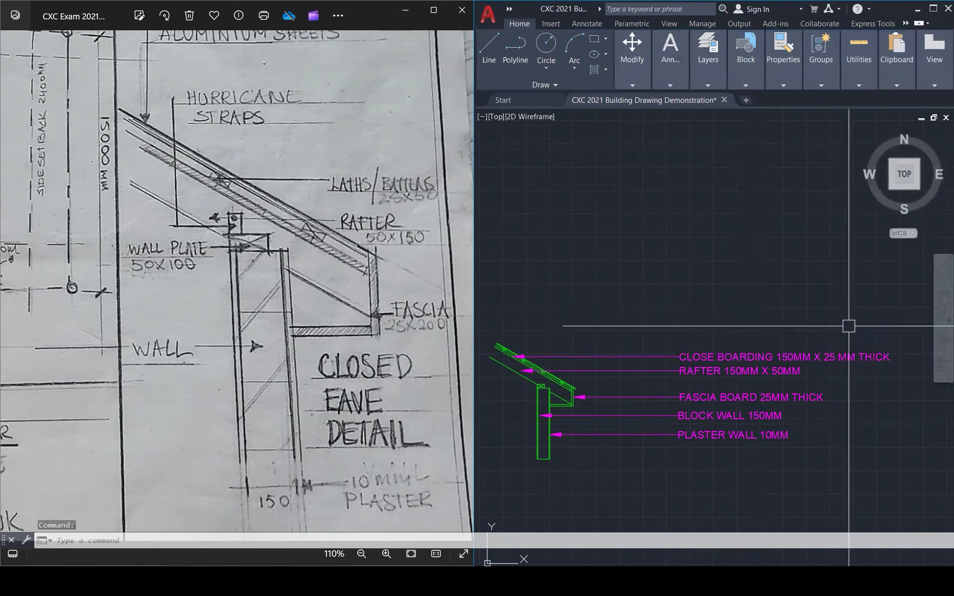
- Copy the close boarding leader straight up, just above the roof covering
scroll(646, 358, down, 2)
scroll(645, 357, up, 5)
scroll(550, 362, up, 4)
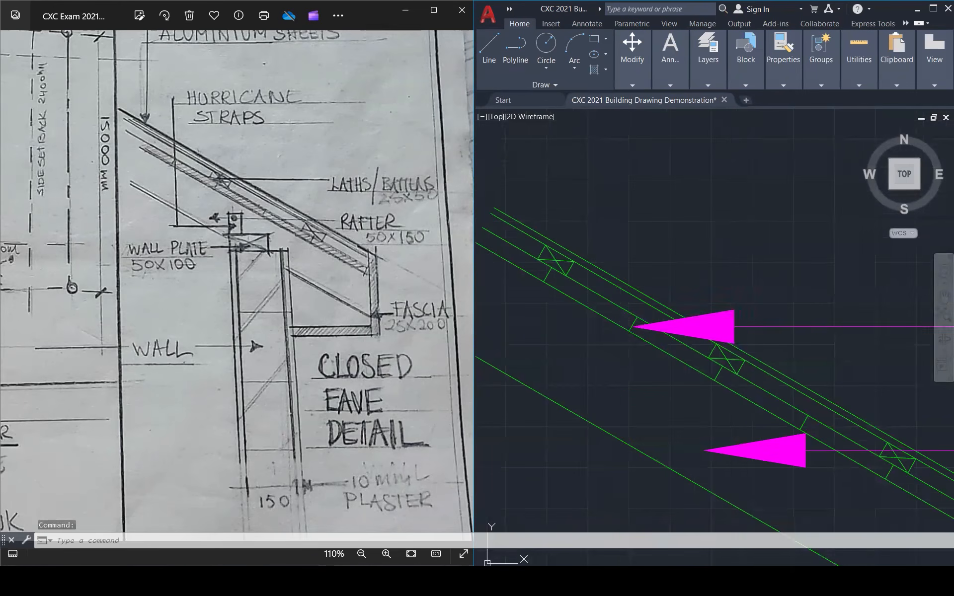
text(CO)
key(Return)
click(710, 326)
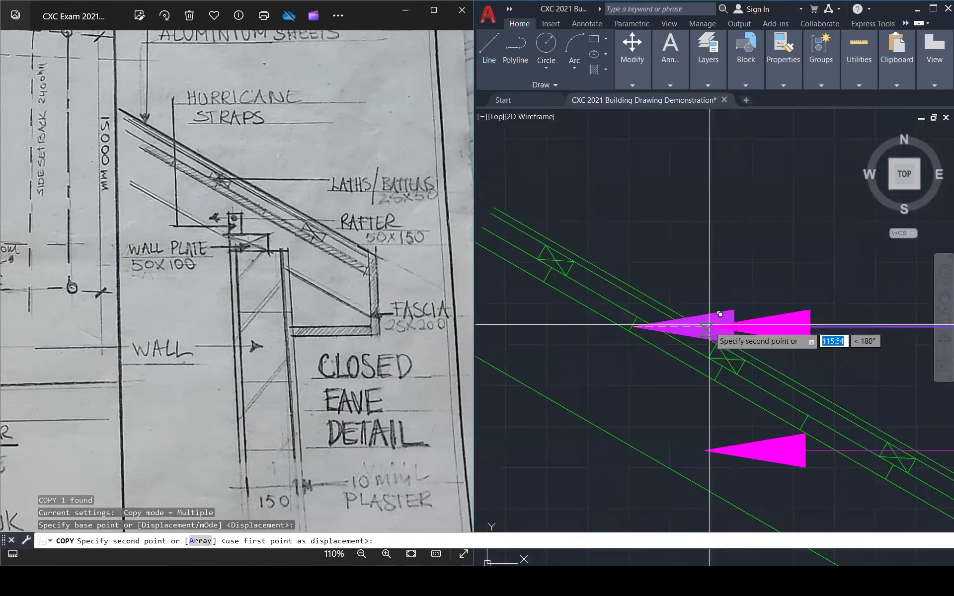
scroll(707, 343, down, 4)
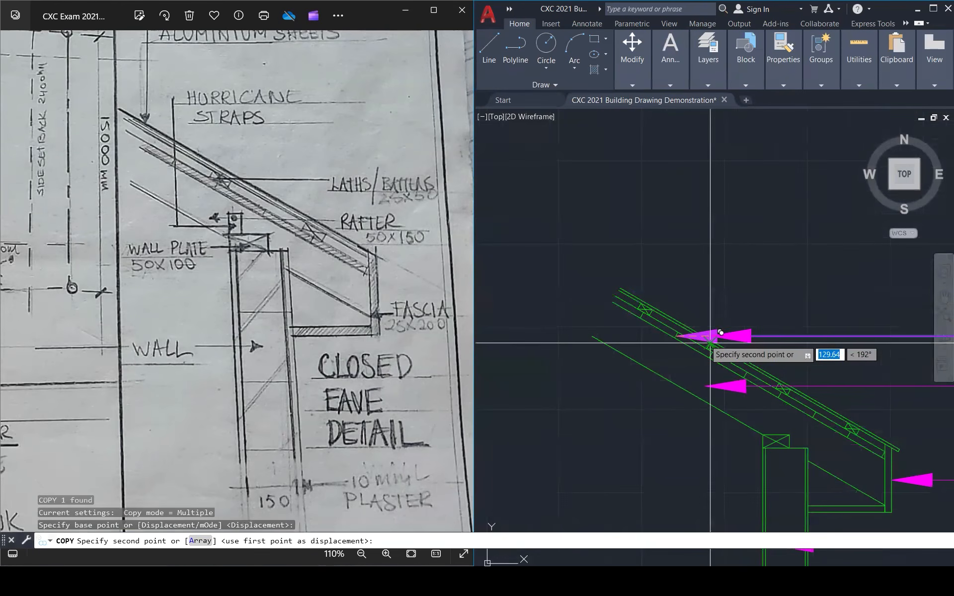
click(701, 307)
scroll(678, 321, up, 6)
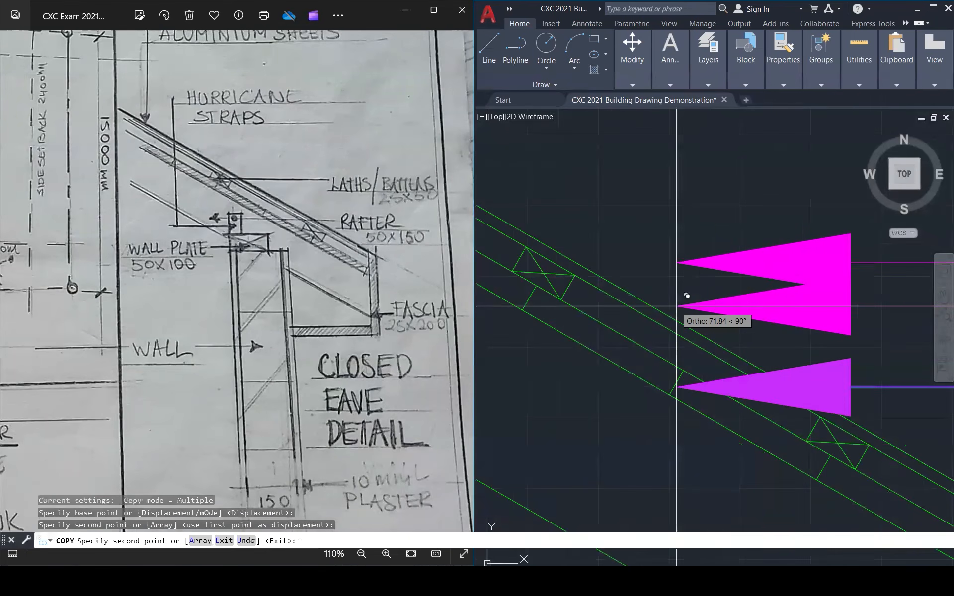
key(Escape)
- Stretch the topmost leader's arrowhead onto the crossed batten section nearest to it up the slope
click(692, 265)
click(677, 263)
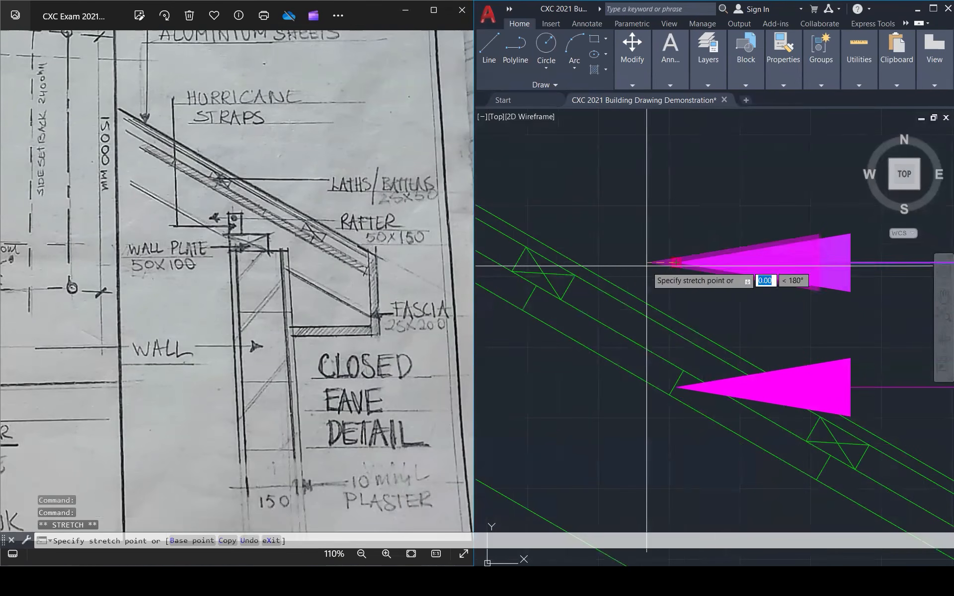
click(529, 272)
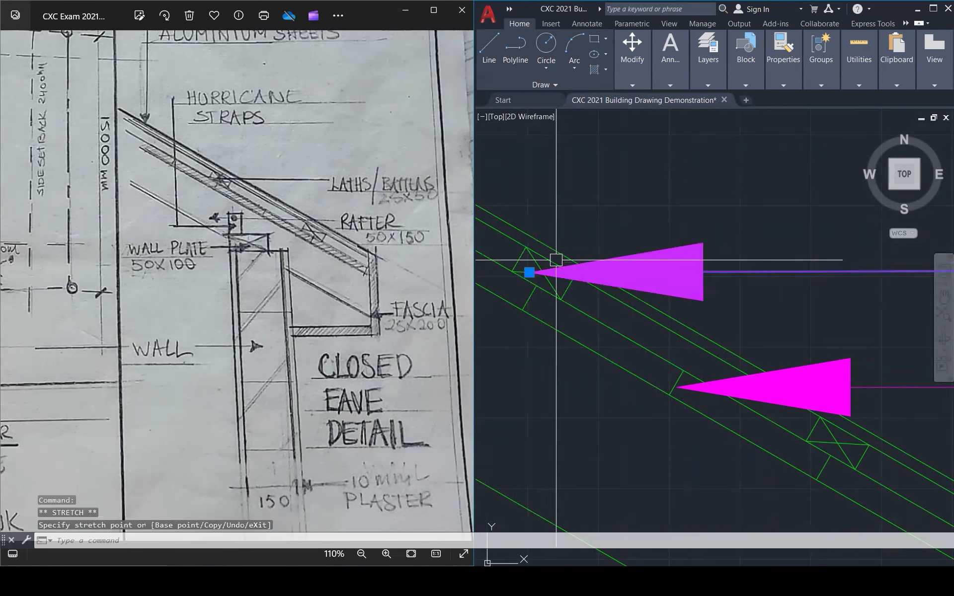
key(Escape)
- Change the topmost leader's label to "LATHS / BATTEN 25MM X 50 MM"
scroll(532, 288, down, 5)
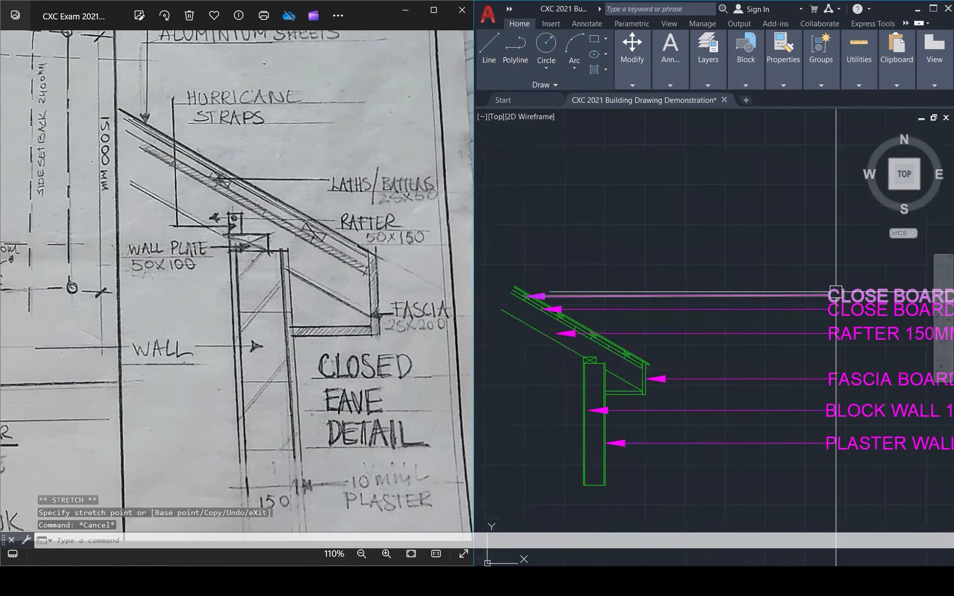
double_click(836, 295)
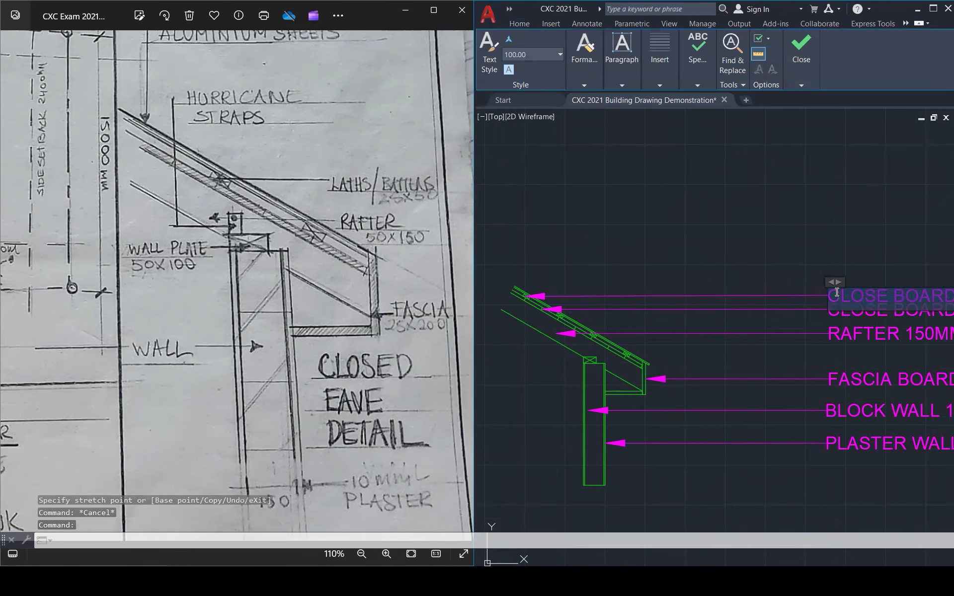
text(LATHS)
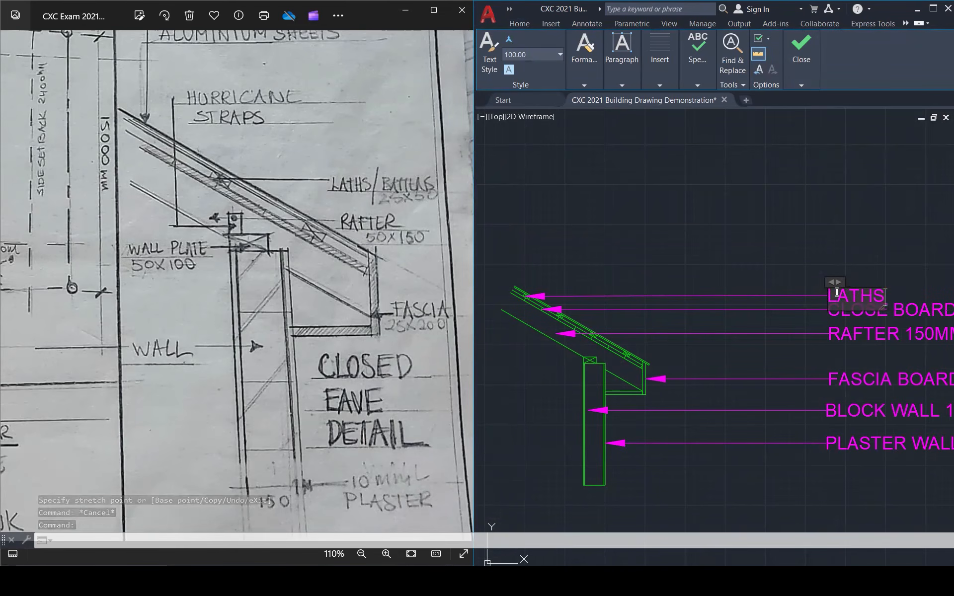
text( / BATT)
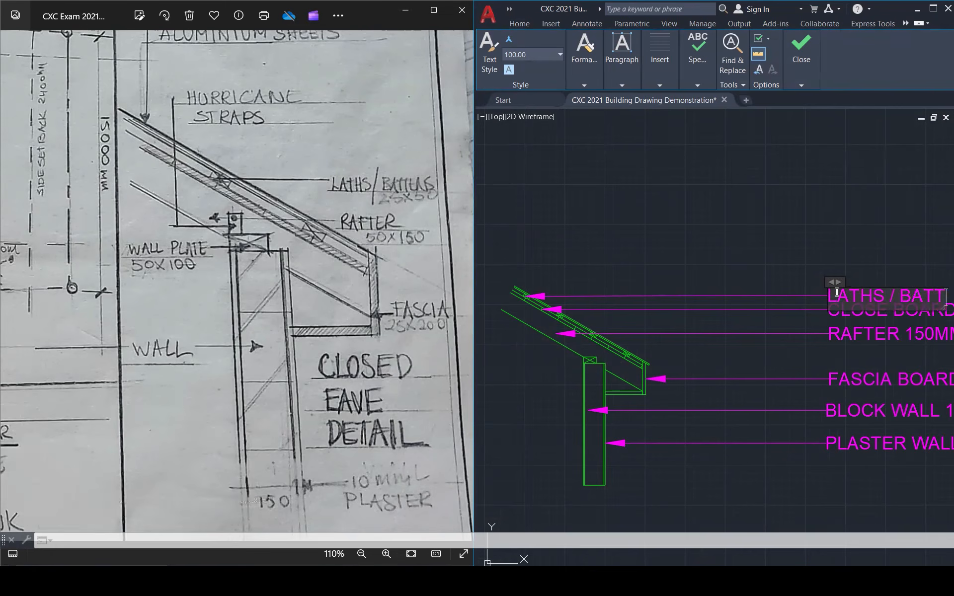
text(EN 25MM X 50 MM)
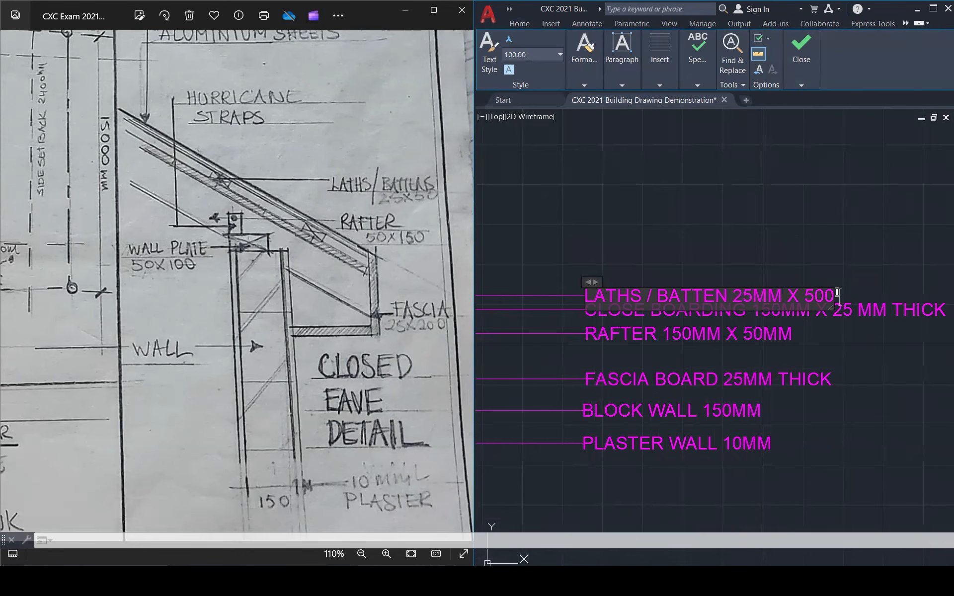
click(791, 260)
scroll(825, 305, down, 5)
scroll(710, 305, up, 6)
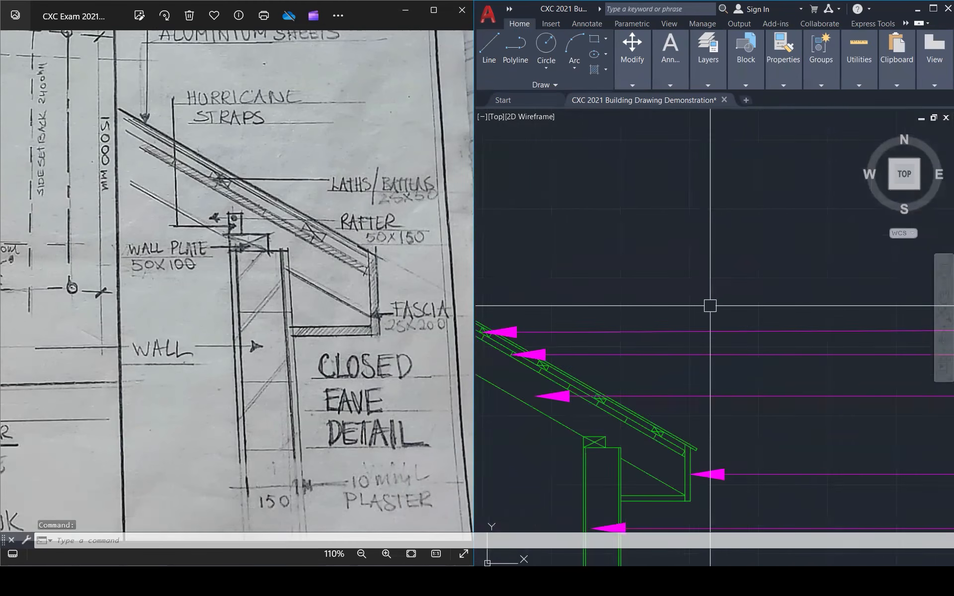
- Enlarge the whole eave detail with its leaders and labels, using a base point just outside the site plan sheet
scroll(803, 265, down, 3)
scroll(630, 259, down, 5)
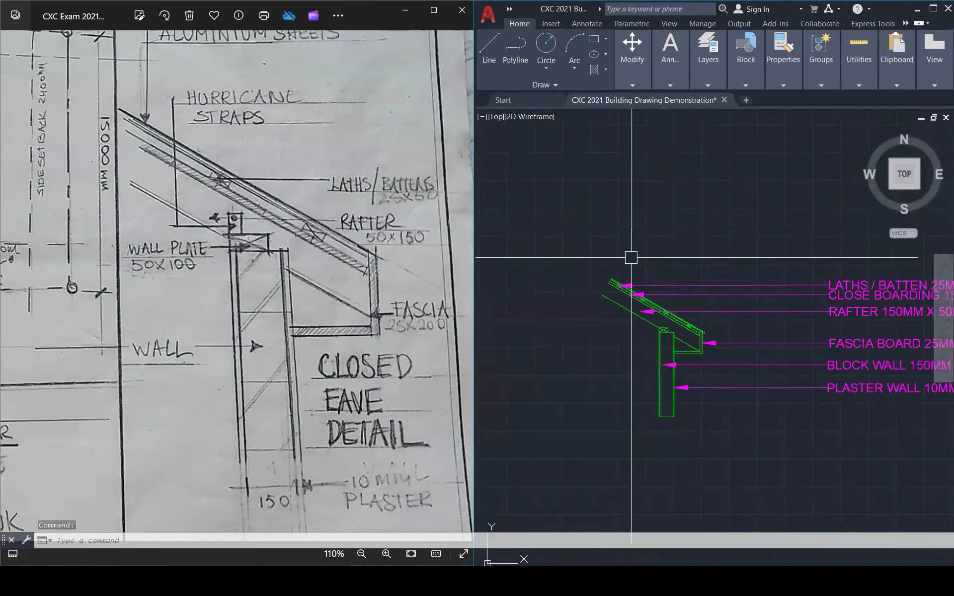
scroll(760, 254, up, 4)
scroll(871, 275, down, 4)
scroll(870, 274, down, 1)
click(888, 362)
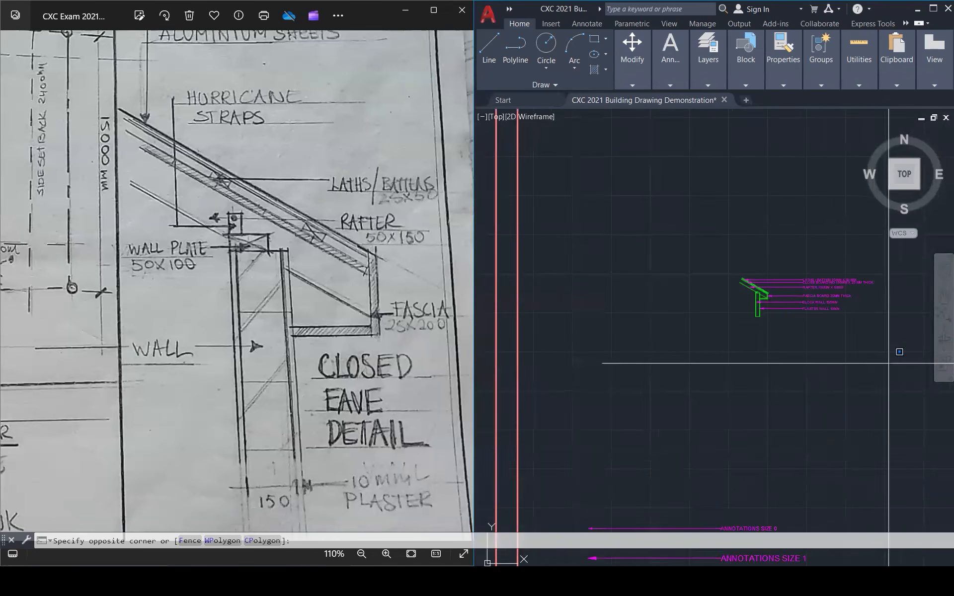
click(717, 246)
key(Return)
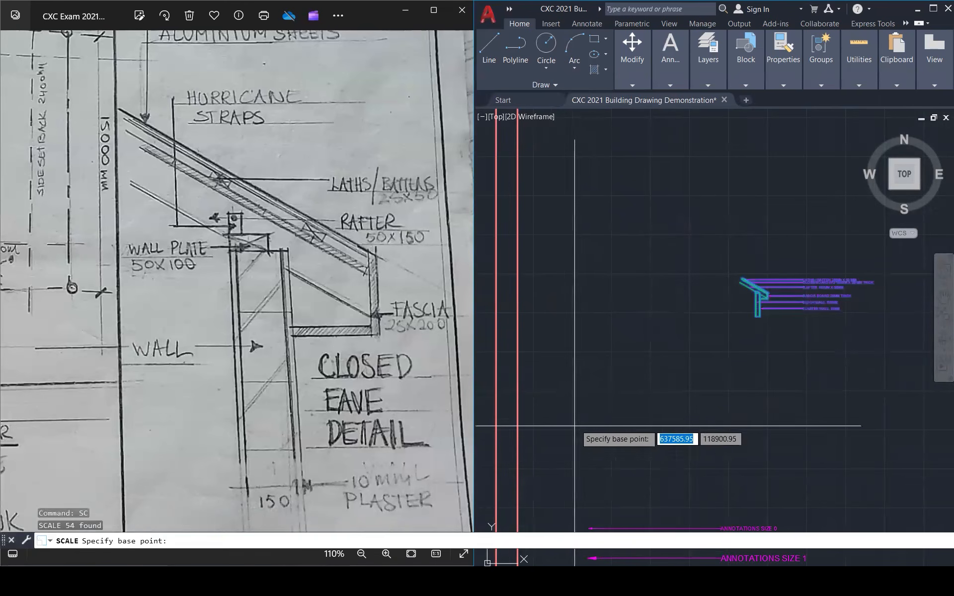
click(562, 431)
scroll(648, 377, down, 4)
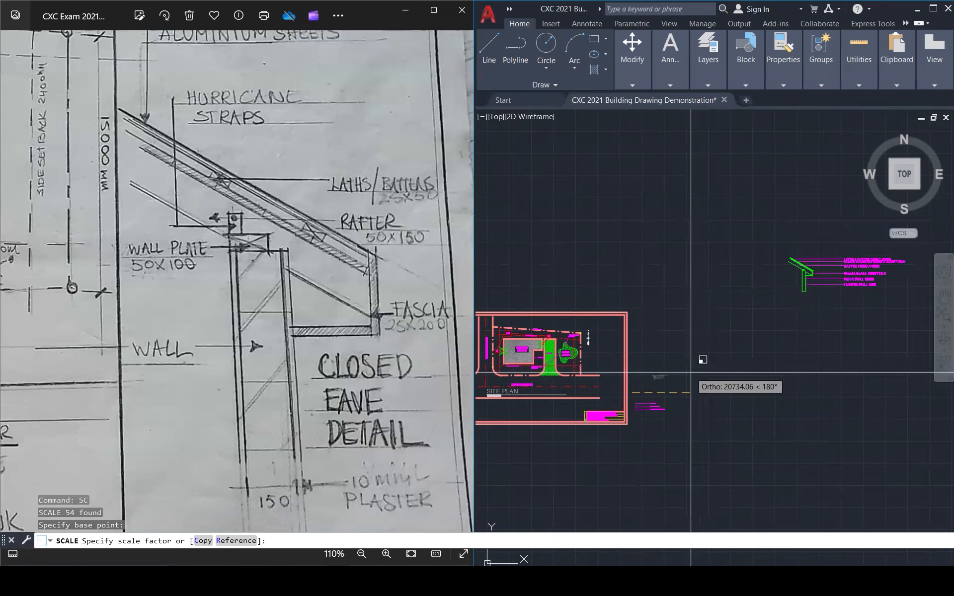
click(705, 360)
scroll(541, 397, down, 5)
scroll(670, 352, up, 5)
scroll(730, 323, down, 6)
scroll(653, 342, up, 9)
scroll(782, 230, up, 5)
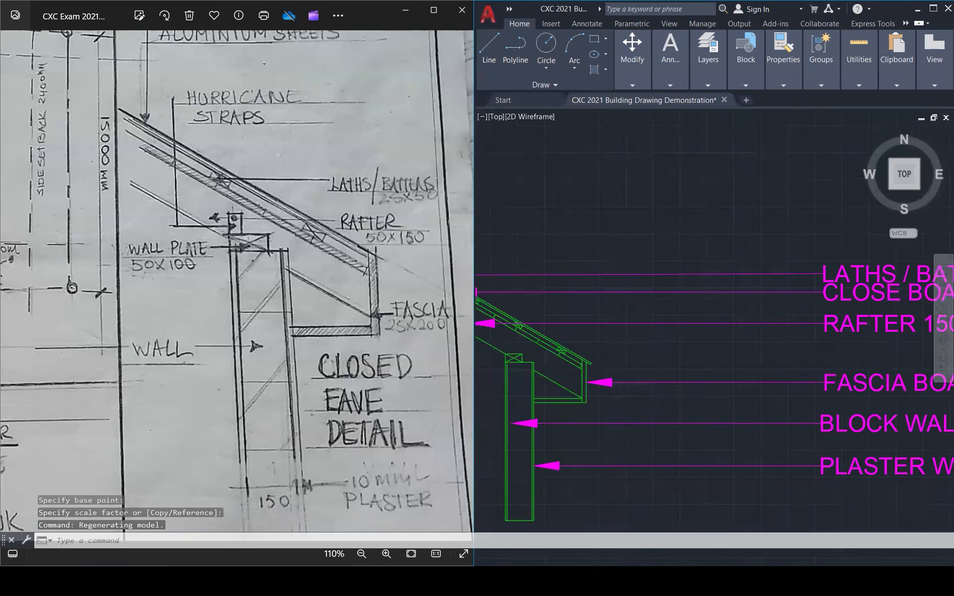
- Move the rafter leader straight down about 920 units, away from the close boarding label
scroll(803, 266, down, 3)
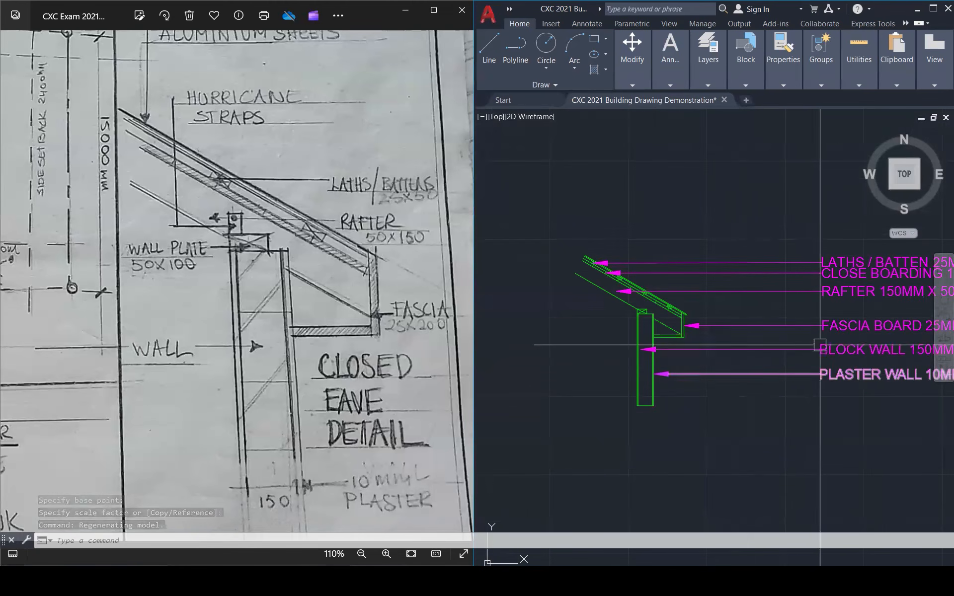
scroll(747, 265, up, 3)
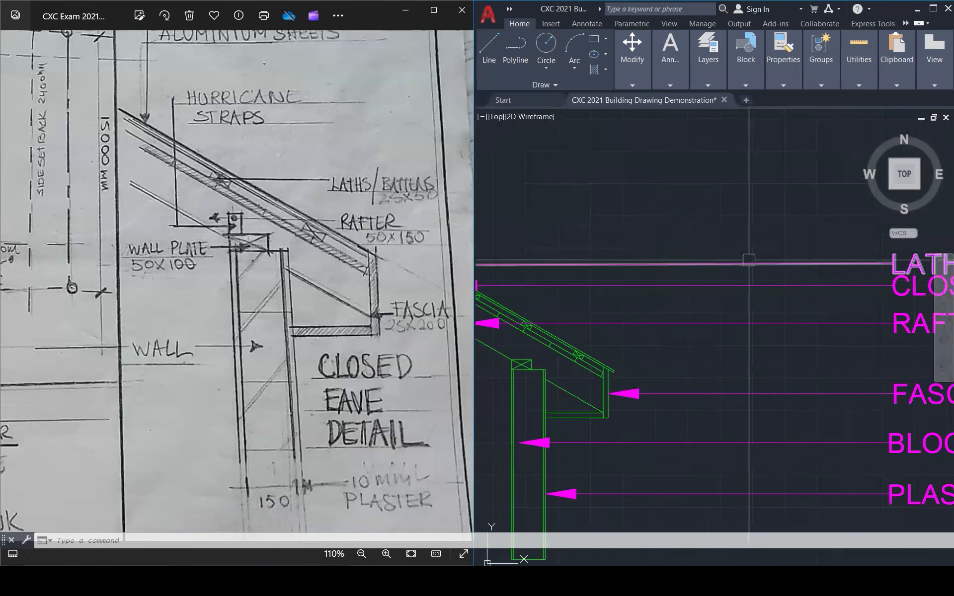
scroll(654, 308, down, 2)
click(826, 318)
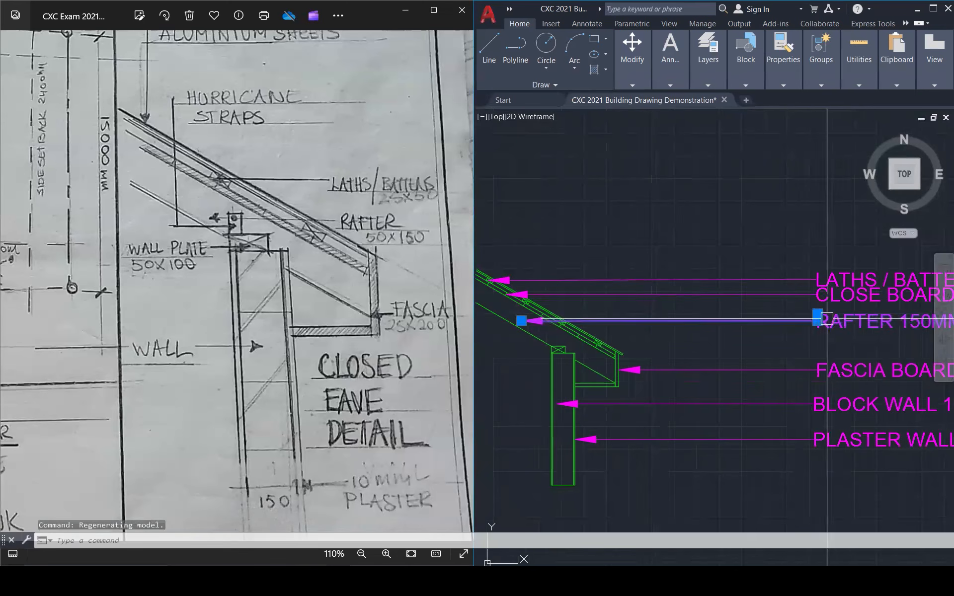
text(m)
key(Return)
click(817, 319)
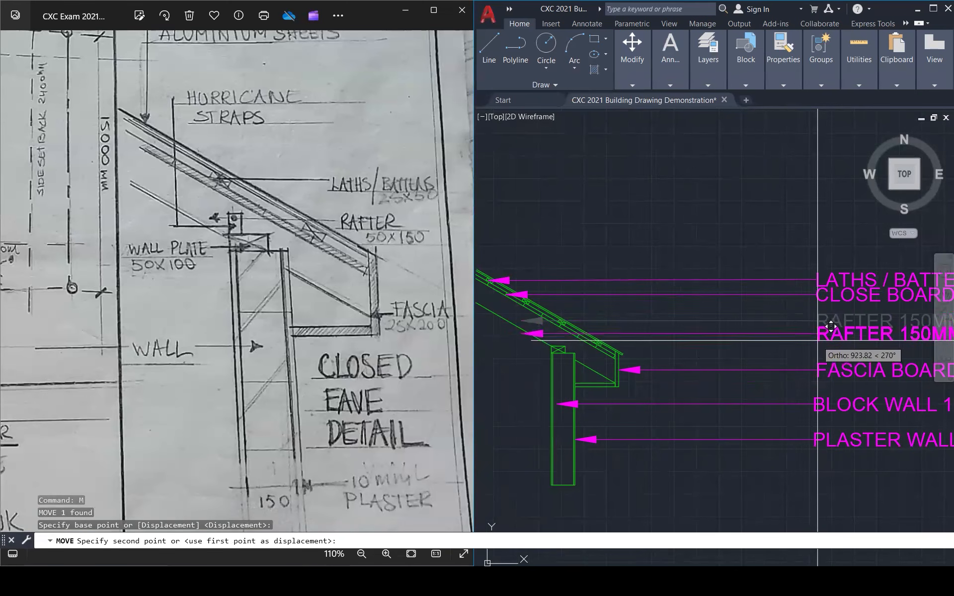
click(818, 341)
- Stretch the rafter leader's arrowhead horizontally about 1130 units toward its label so it points inside the rafter
scroll(502, 341, up, 5)
click(629, 303)
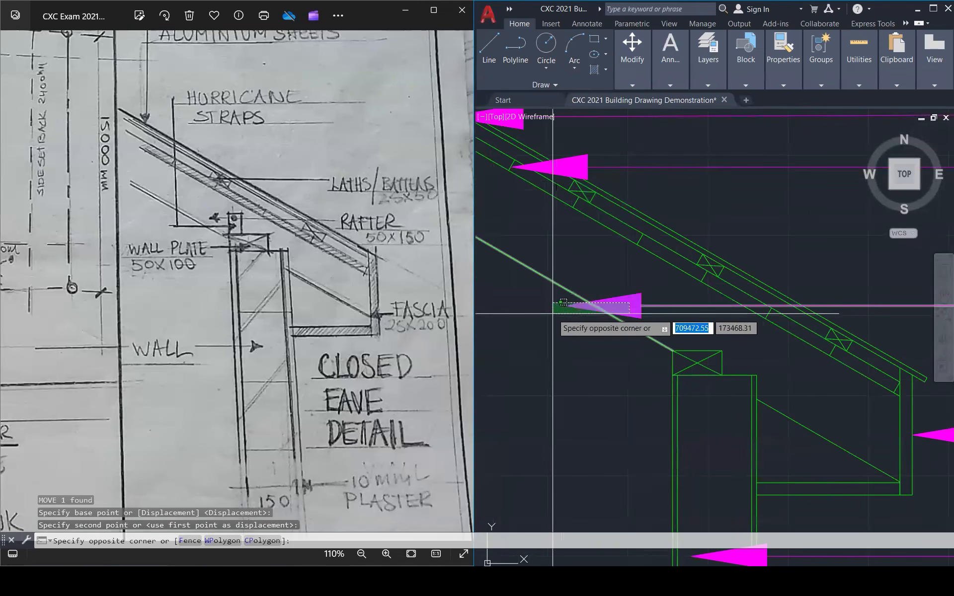
key(Escape)
click(566, 306)
click(566, 306)
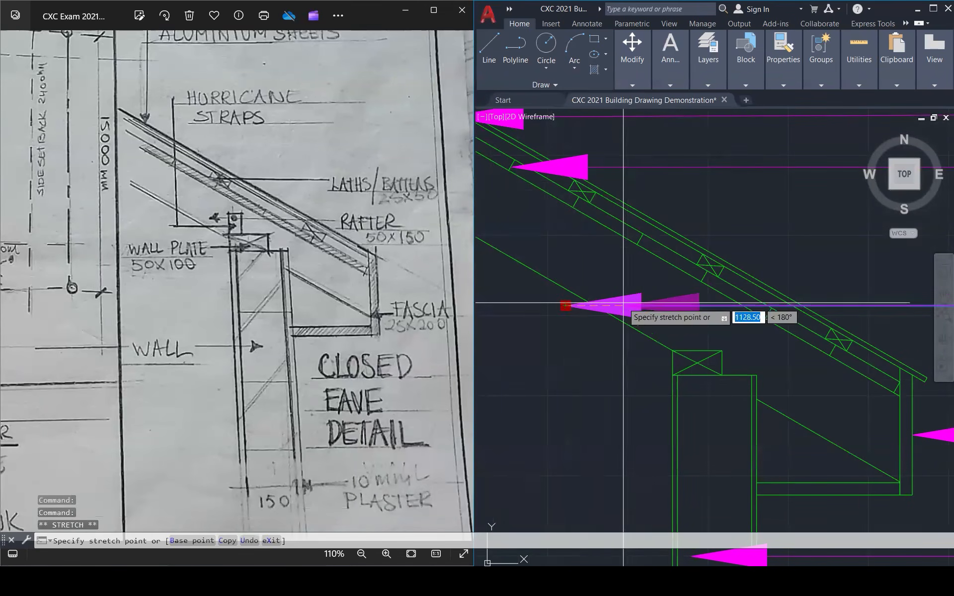
click(624, 305)
- Hatch the block wall section with the ANSI32 pattern at a scale of 1000
scroll(584, 339, down, 5)
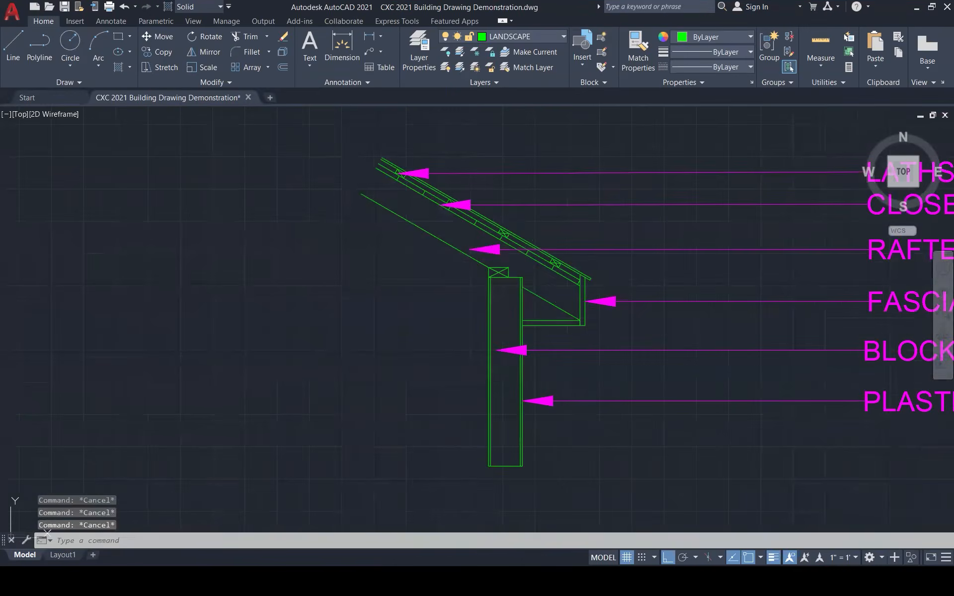
text(h)
key(Return)
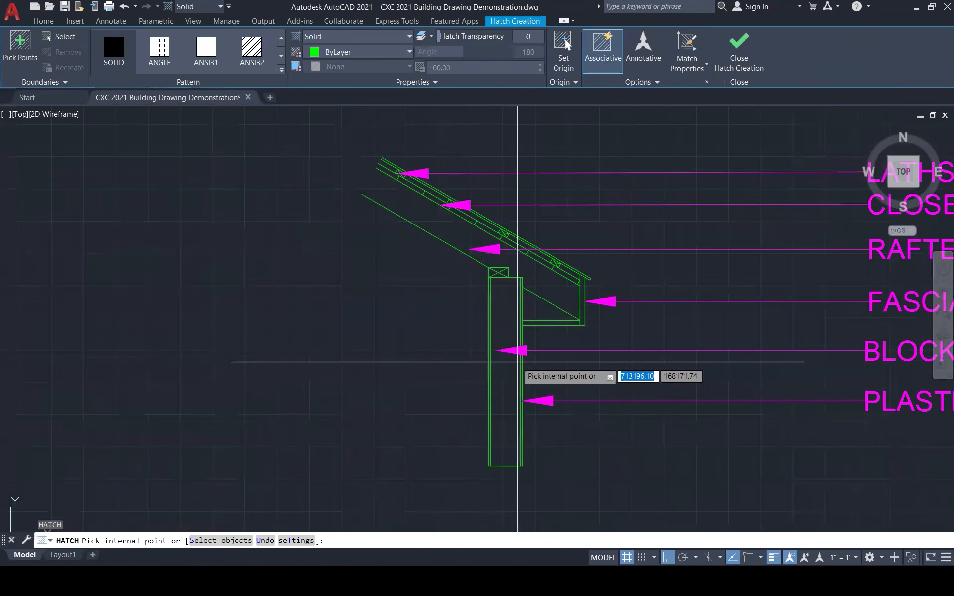
click(504, 382)
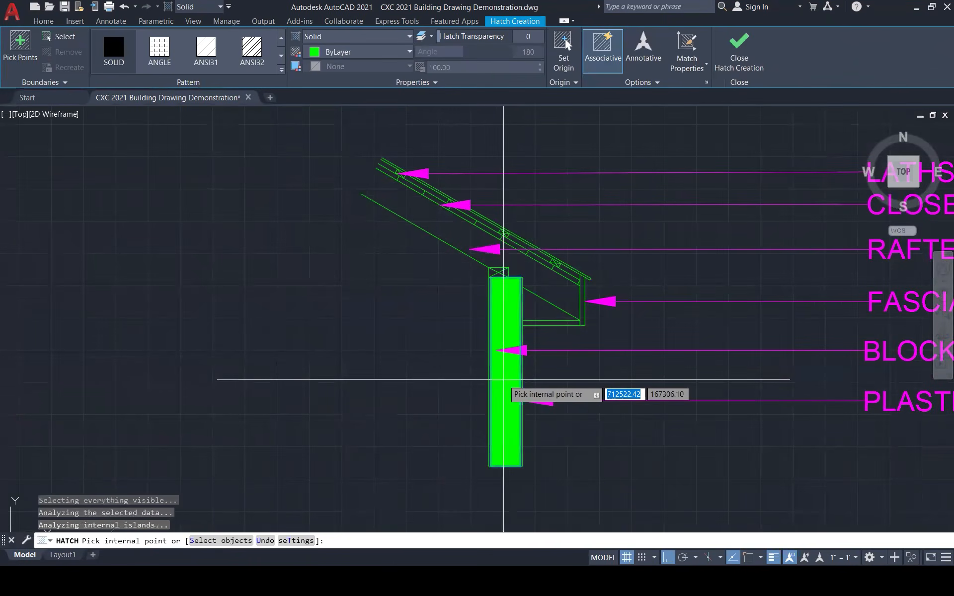
click(252, 50)
click(456, 71)
text(1)
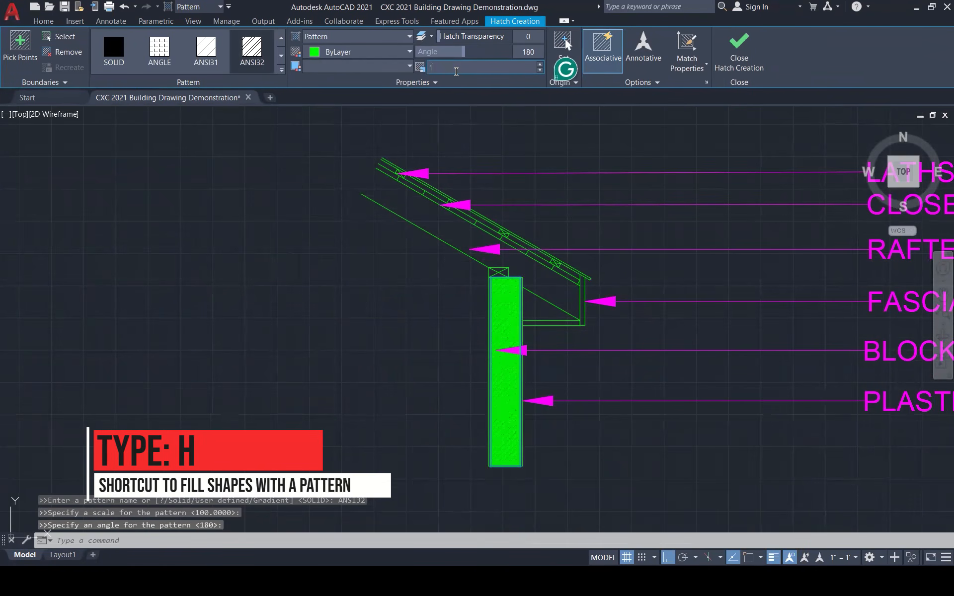
text(000)
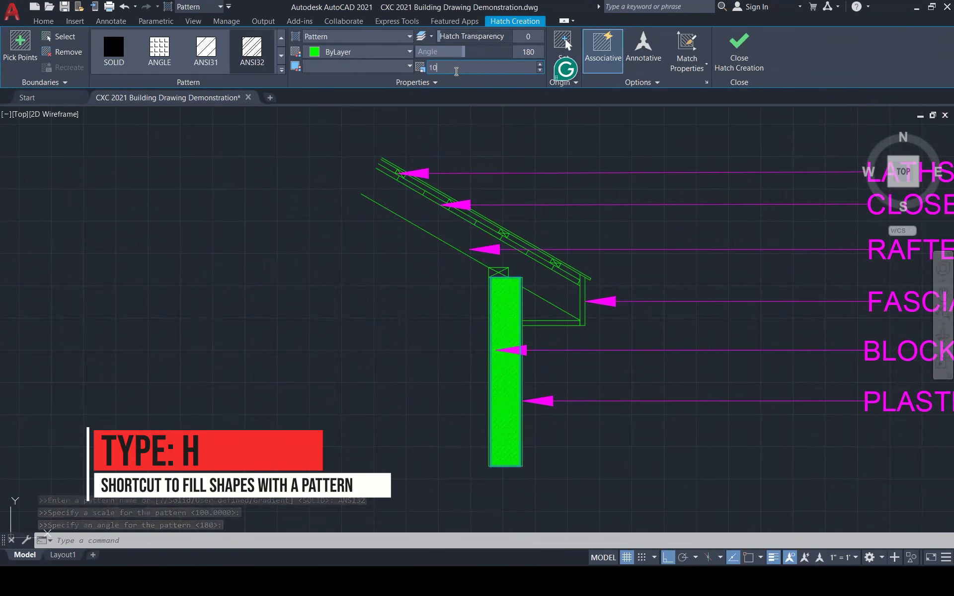
key(Return)
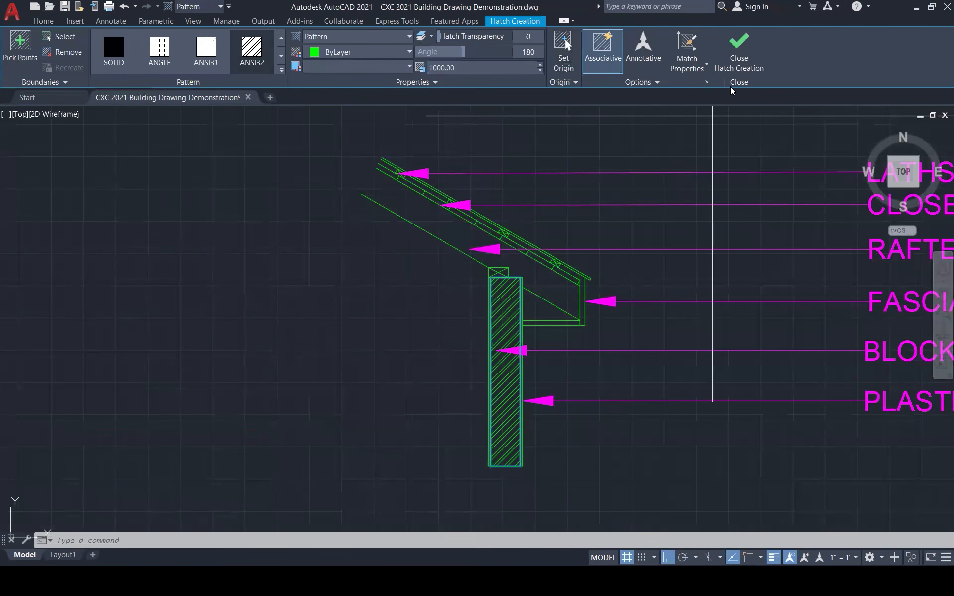
key(Escape)
key(Escape)
- Apply a hatch to the close boarding sections along the roof slope
scroll(553, 279, up, 2)
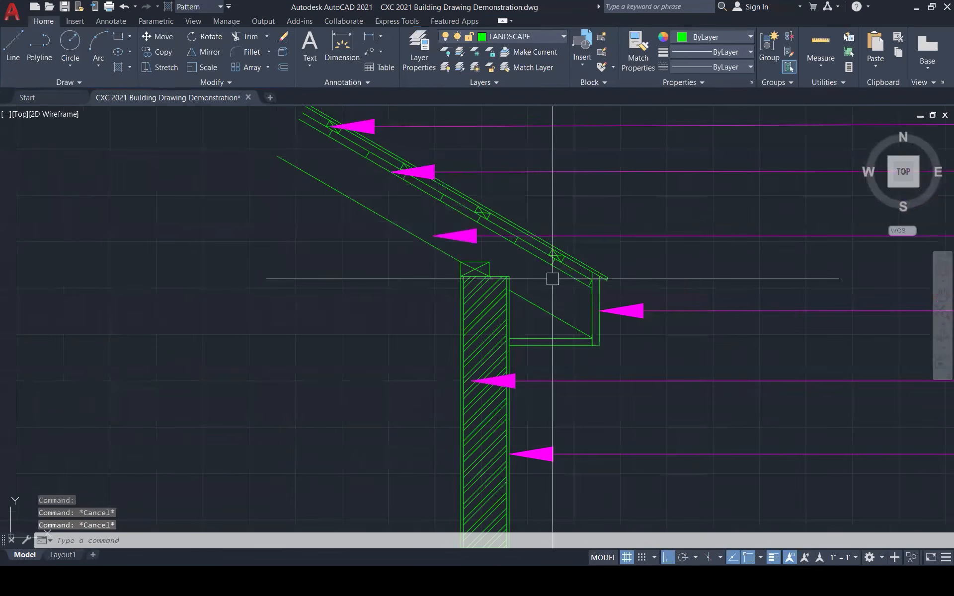
text(h)
key(Return)
click(574, 271)
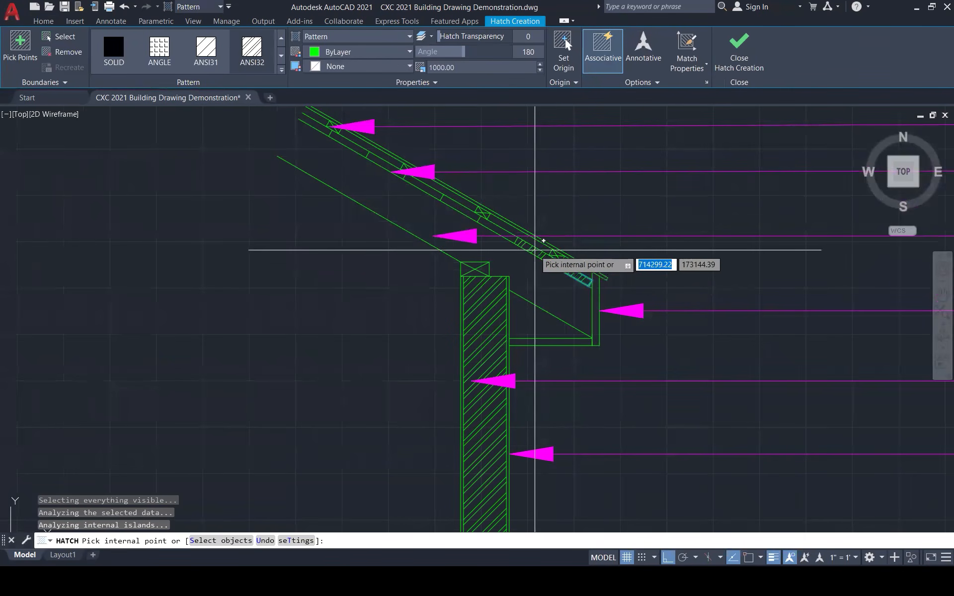
click(469, 213)
click(421, 187)
click(353, 146)
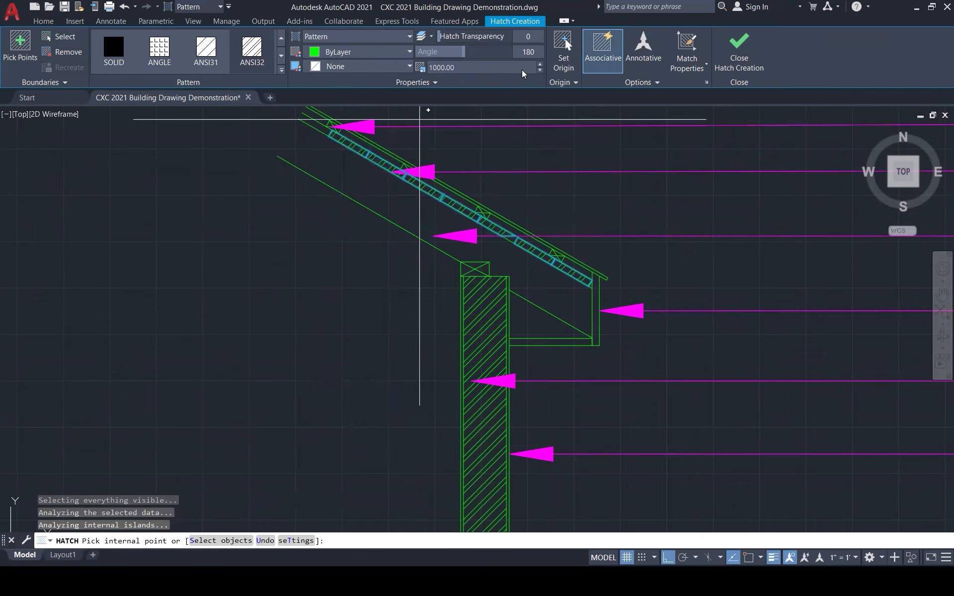
- Switch the close boarding hatch to the USER pattern with a spacing of 50 and finish it
click(282, 69)
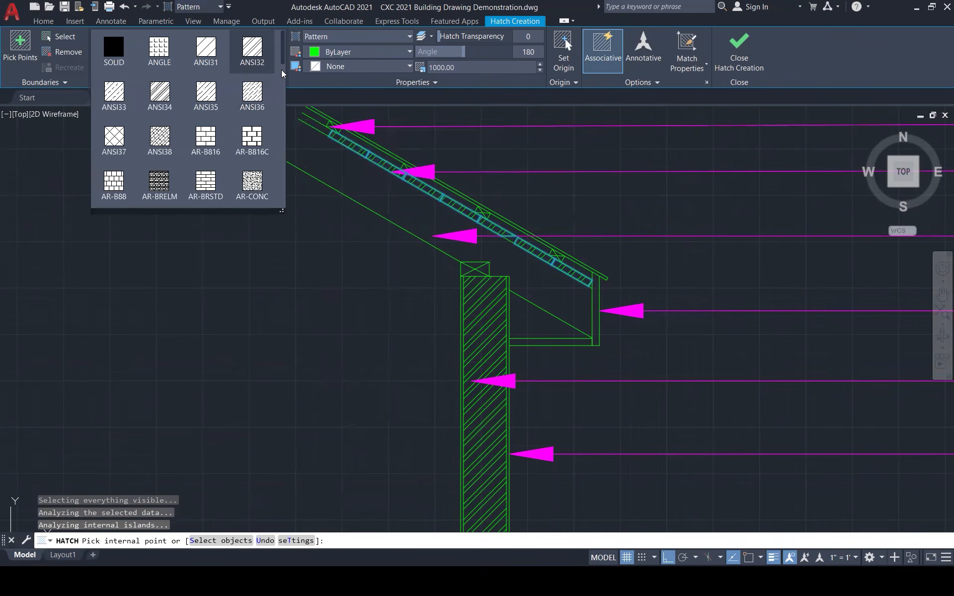
scroll(282, 74, down, 10)
click(158, 183)
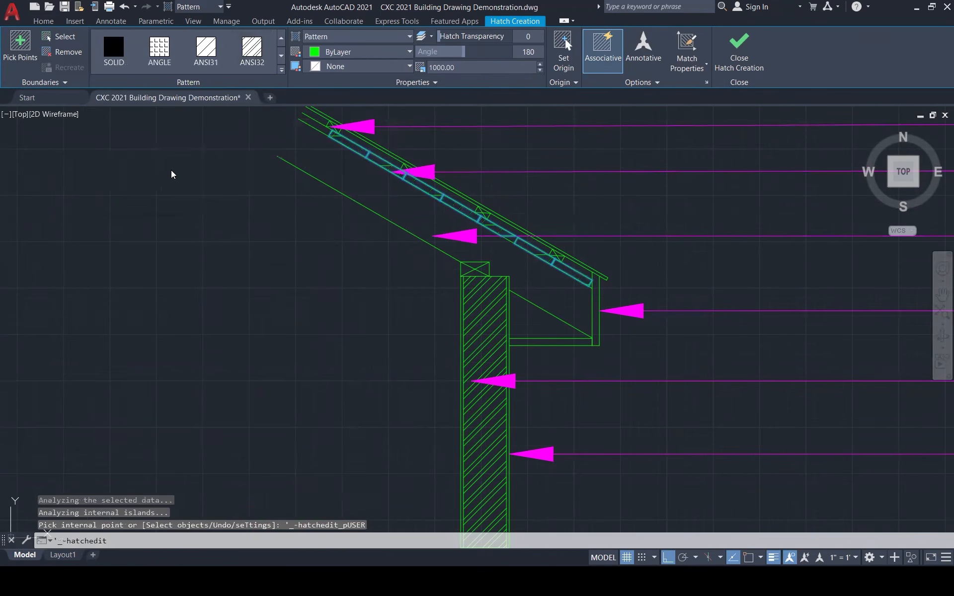
click(447, 66)
text(500)
key(Return)
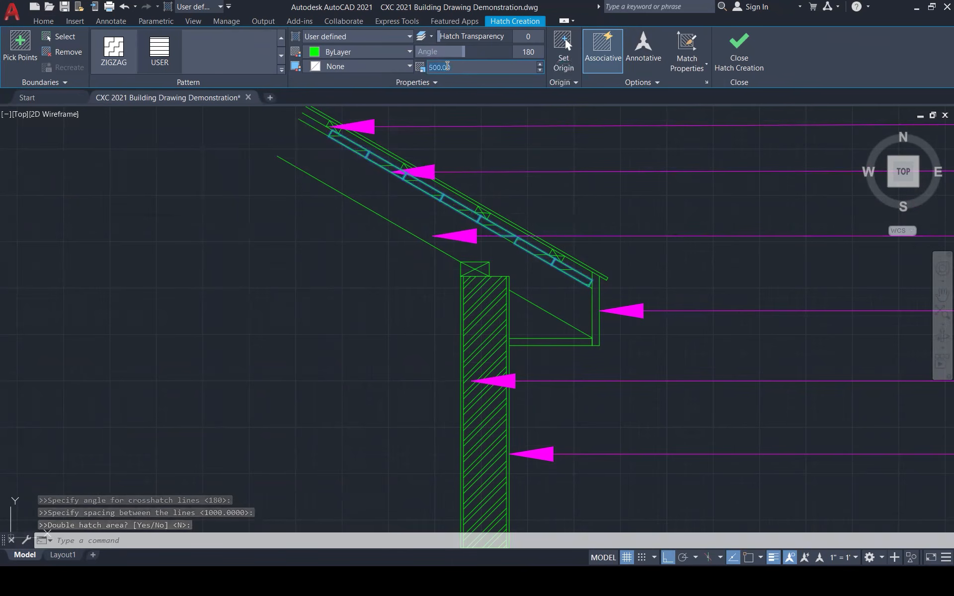
text(50)
key(Return)
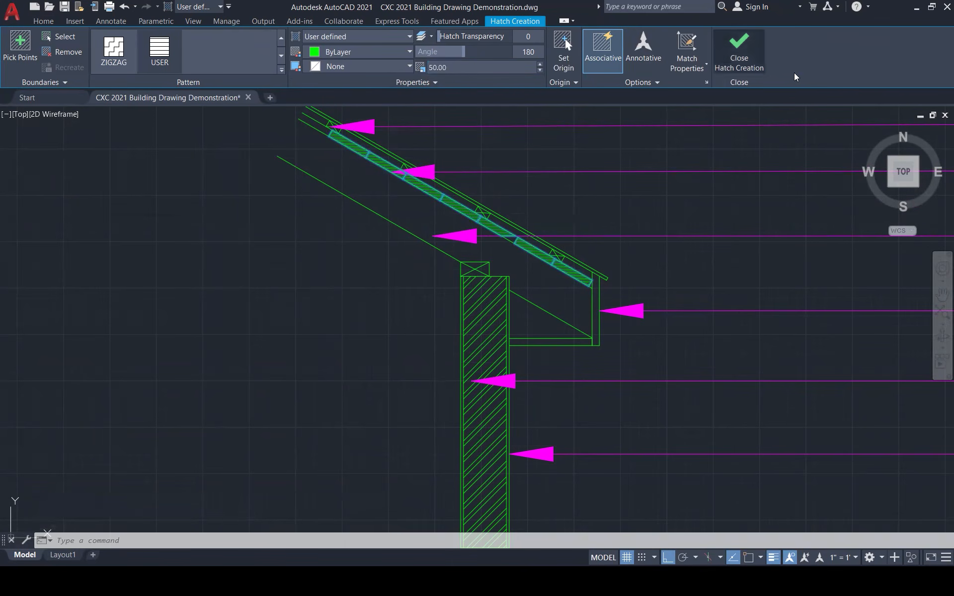
key(Escape)
key(Escape)
- Put the outer plaster outline of the wall on the CONSTRUCTION layer
scroll(623, 249, down, 1)
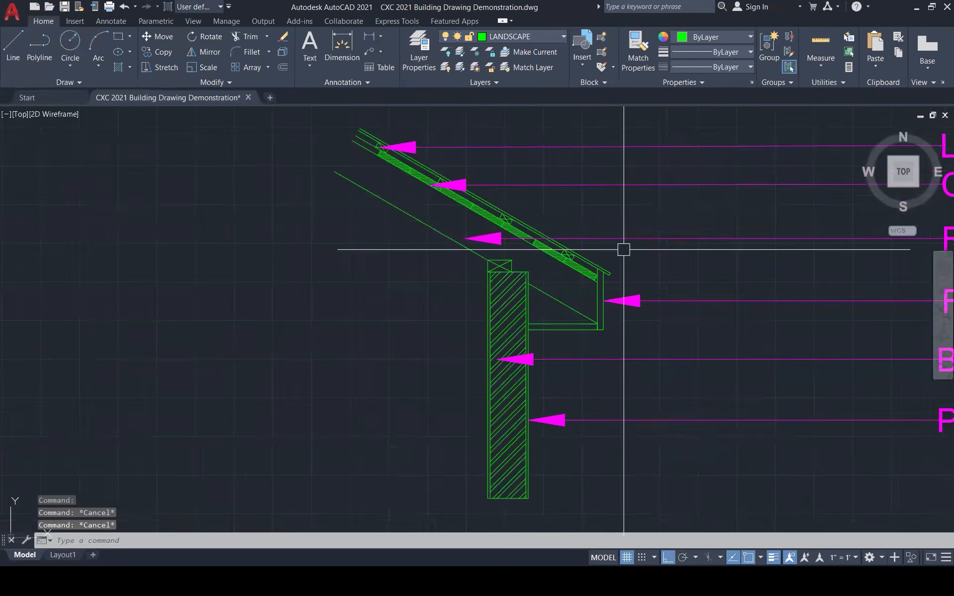
scroll(623, 249, down, 3)
scroll(596, 319, up, 3)
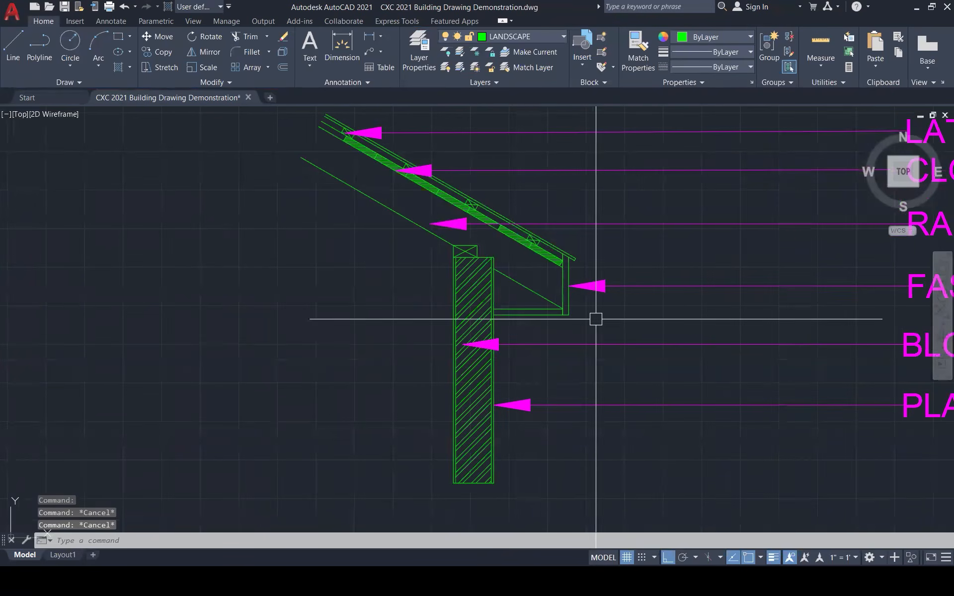
click(494, 380)
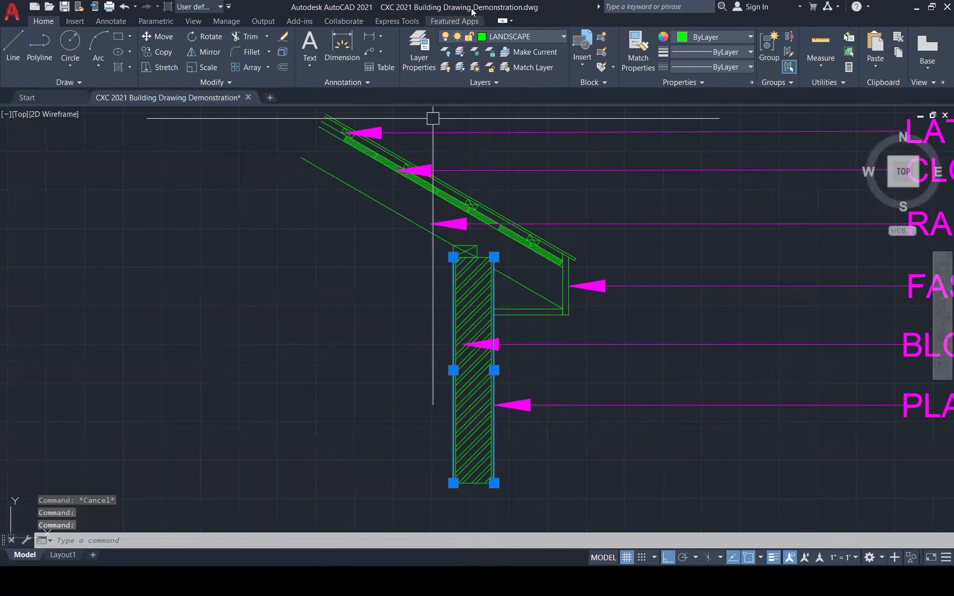
click(489, 37)
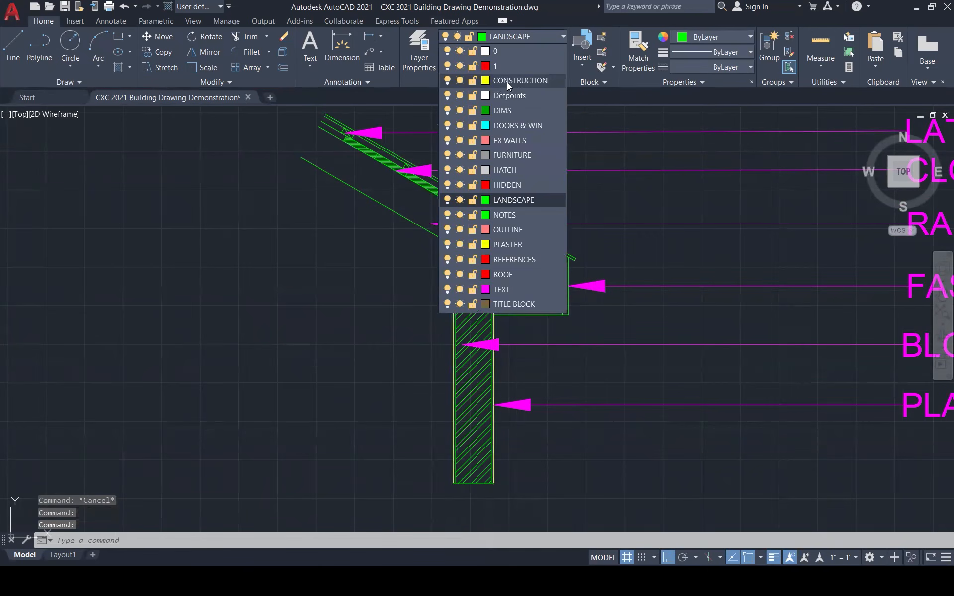
click(506, 82)
key(Escape)
scroll(481, 451, up, 2)
scroll(483, 457, up, 5)
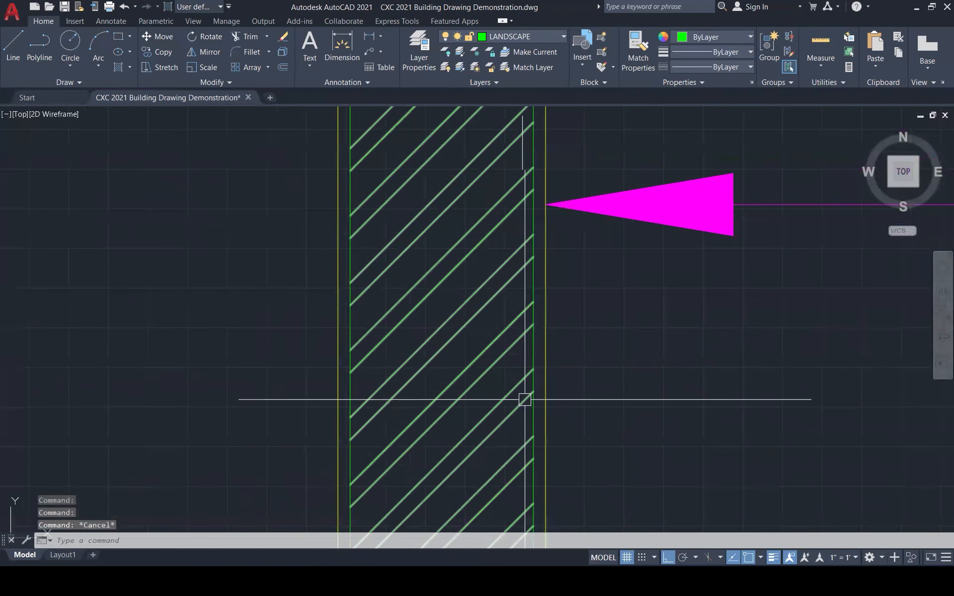
- Put the block wall edges, the lower rafter line and the sloping roof lines on the OUTLINE layer
click(532, 353)
scroll(480, 440, down, 2)
scroll(497, 224, down, 4)
scroll(453, 233, up, 3)
click(413, 256)
click(443, 207)
scroll(464, 204, up, 4)
click(475, 193)
click(484, 178)
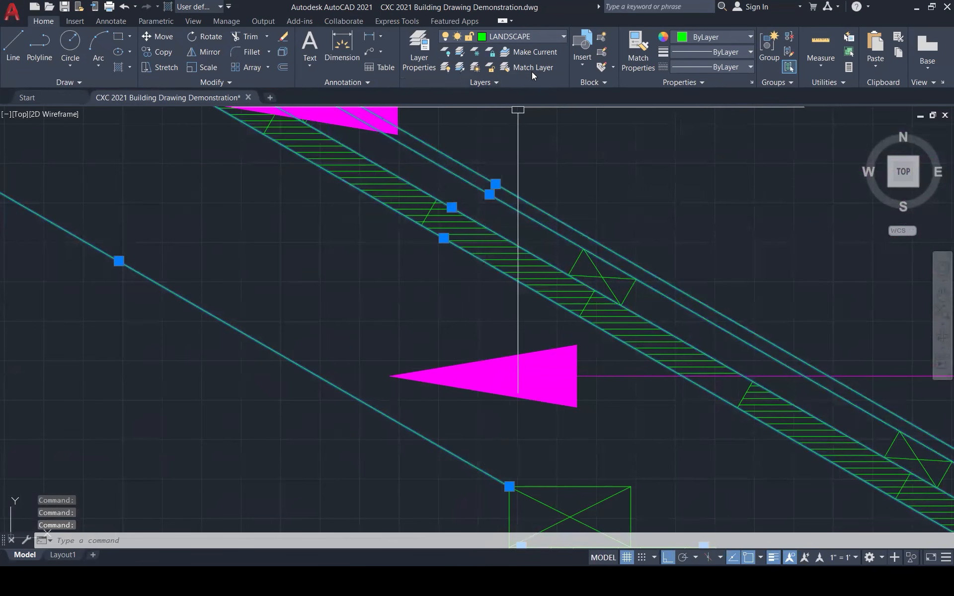
click(542, 42)
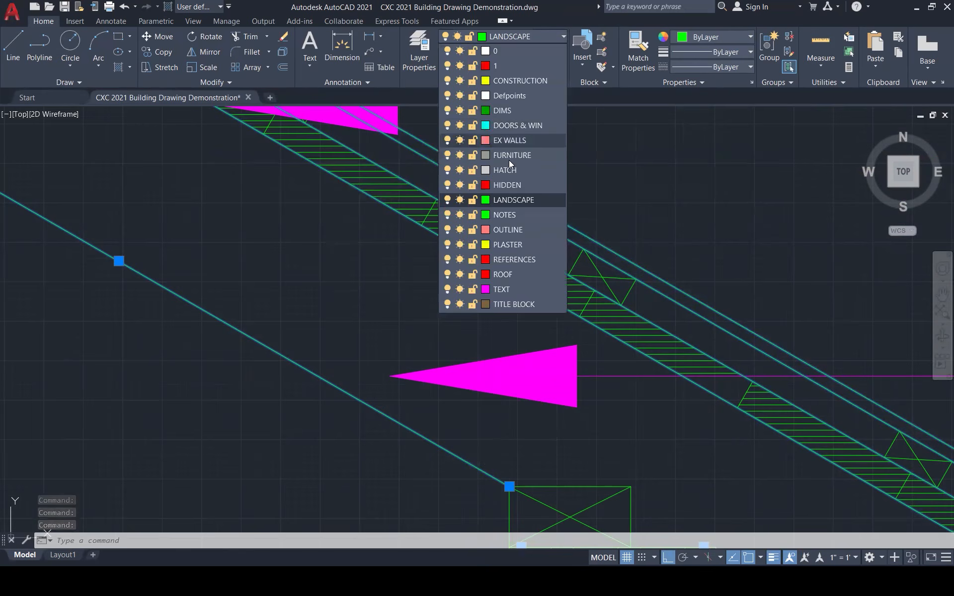
click(511, 230)
scroll(562, 277, down, 5)
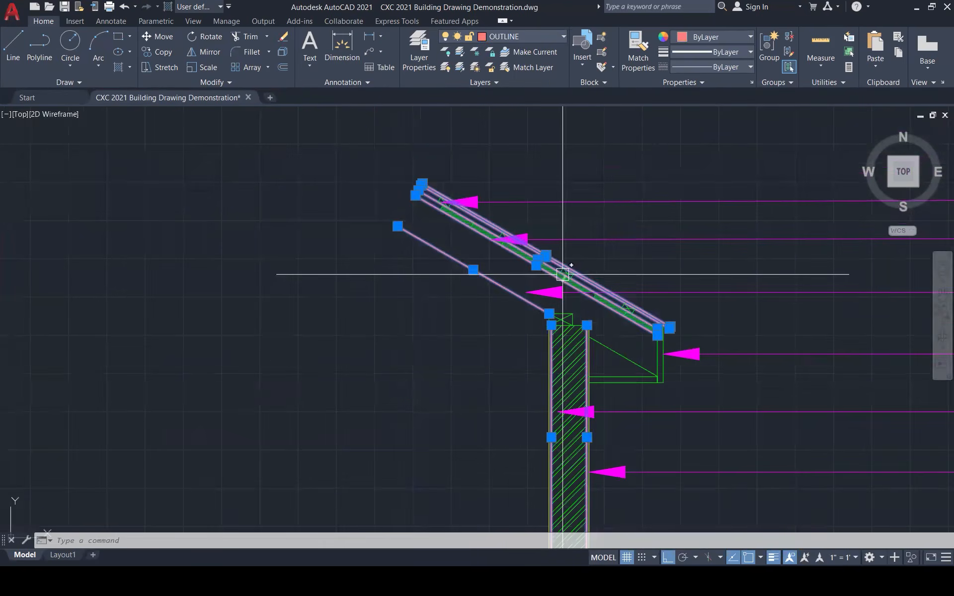
key(Escape)
- Put the fascia board lines, the soffit underside and the diagonal line of the eave on the OUTLINE layer
scroll(651, 393, up, 3)
click(685, 383)
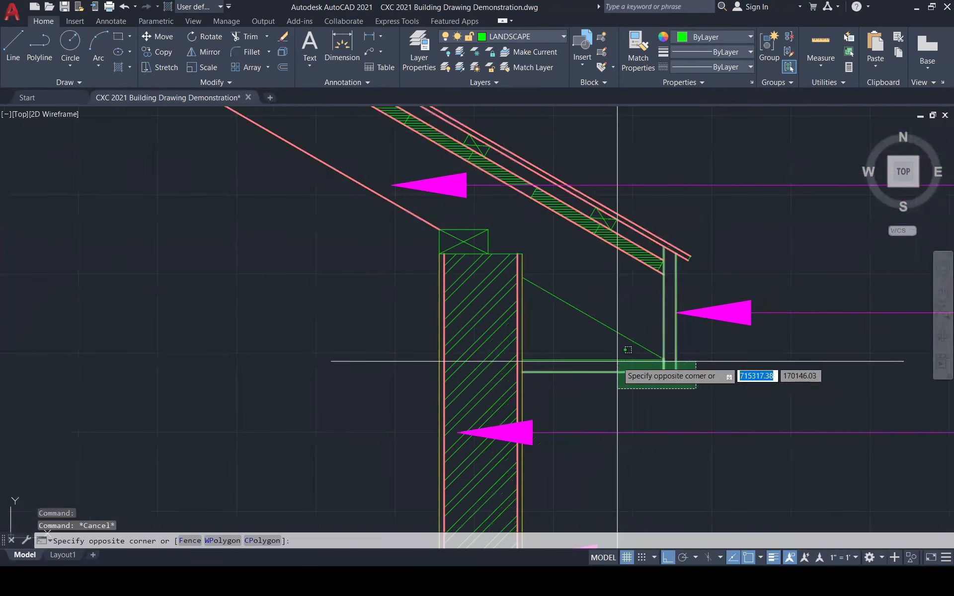
click(639, 351)
click(632, 337)
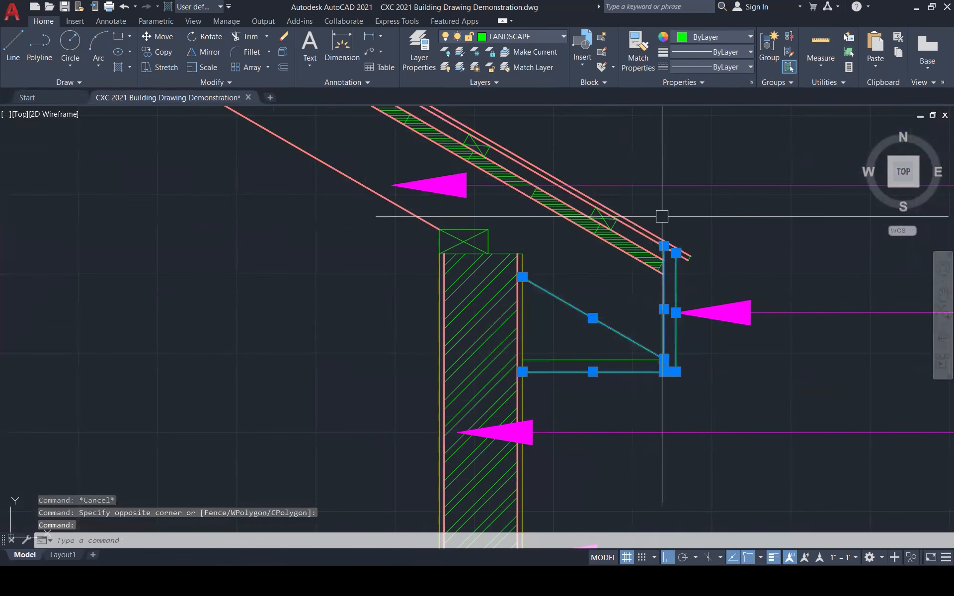
click(561, 35)
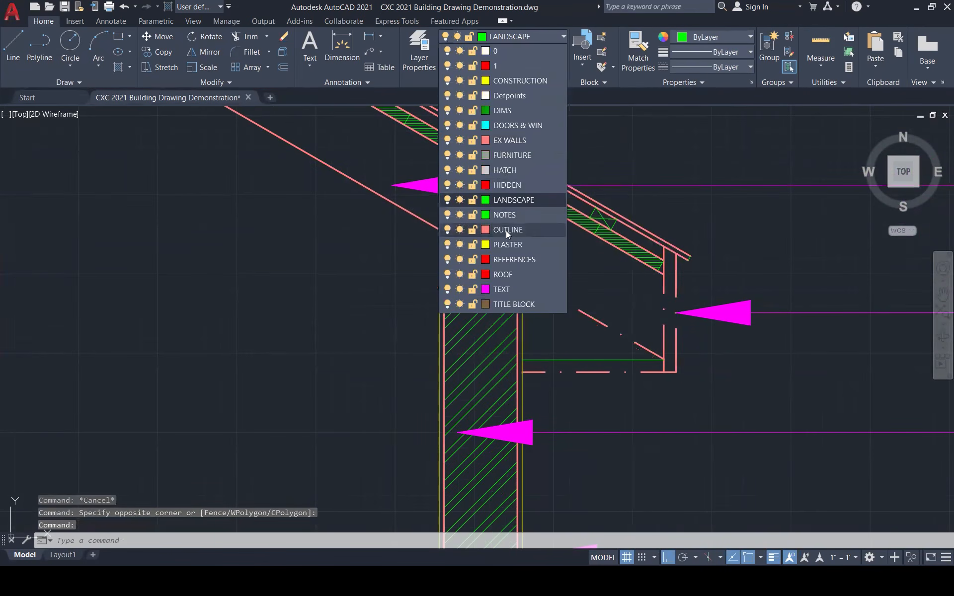
click(511, 230)
key(Escape)
key(Escape)
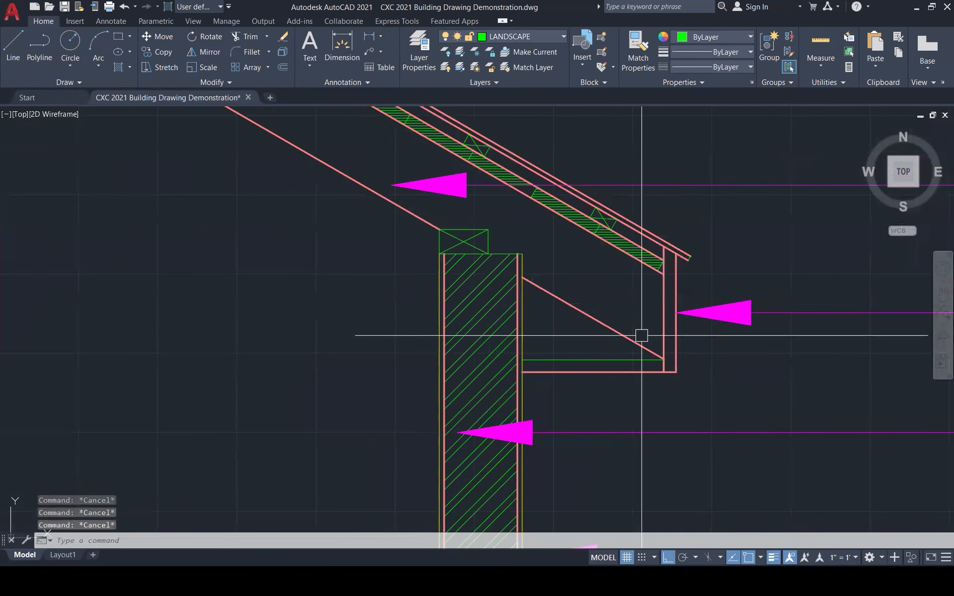
- Hatch the fascia board and the soffit board with the user-defined pattern at a spacing of 50
text(H)
key(Return)
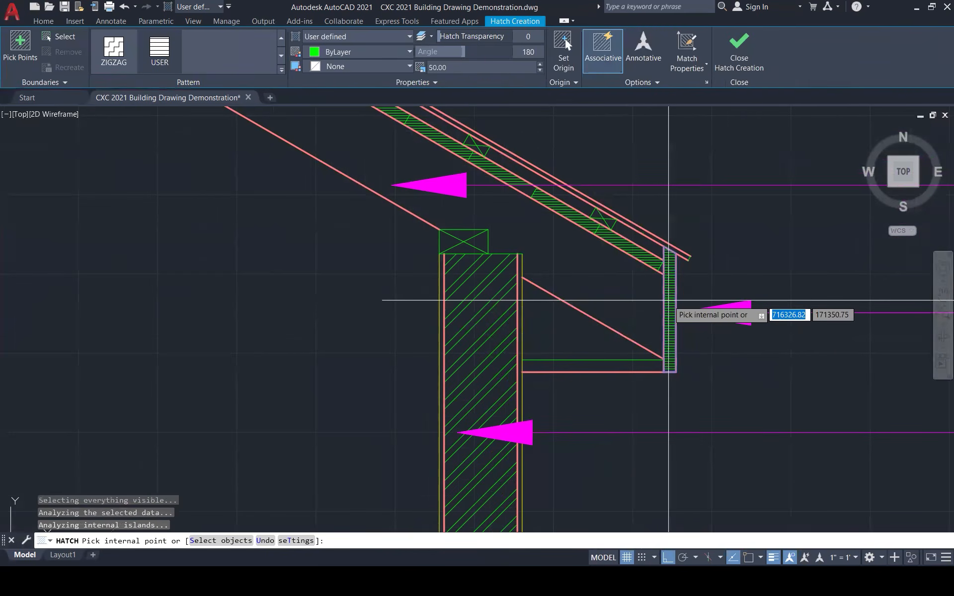
click(595, 366)
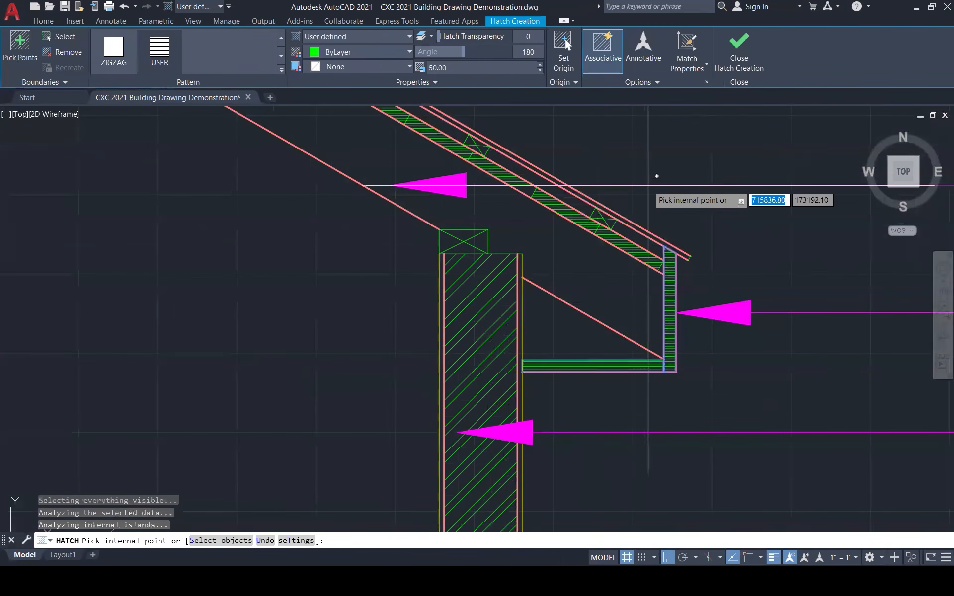
key(Return)
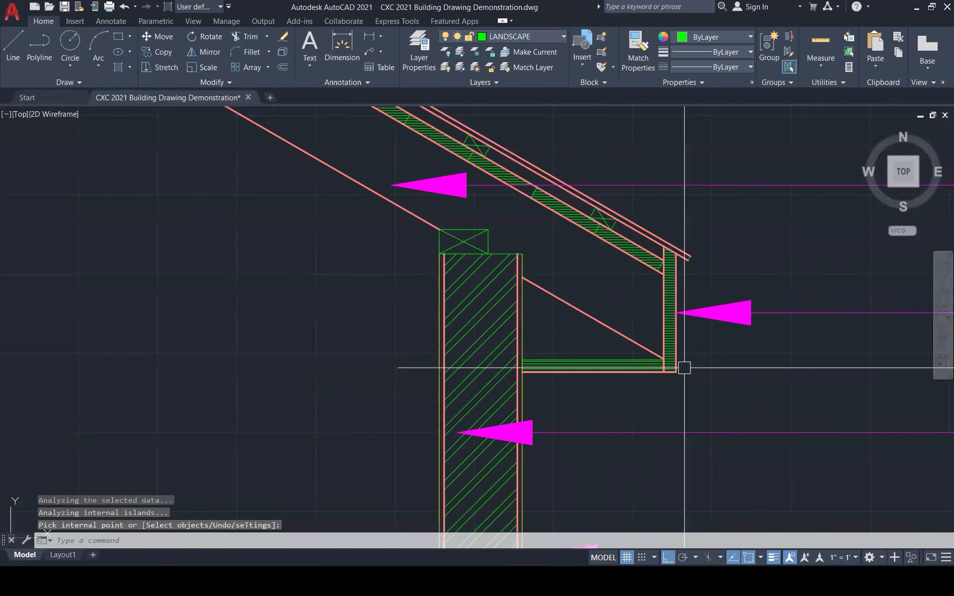
- Match the fascia and soffit hatch to the properties of the close boarding hatch on the roof slope
key(Escape)
key(Escape)
text(ma)
key(Return)
scroll(640, 247, up, 5)
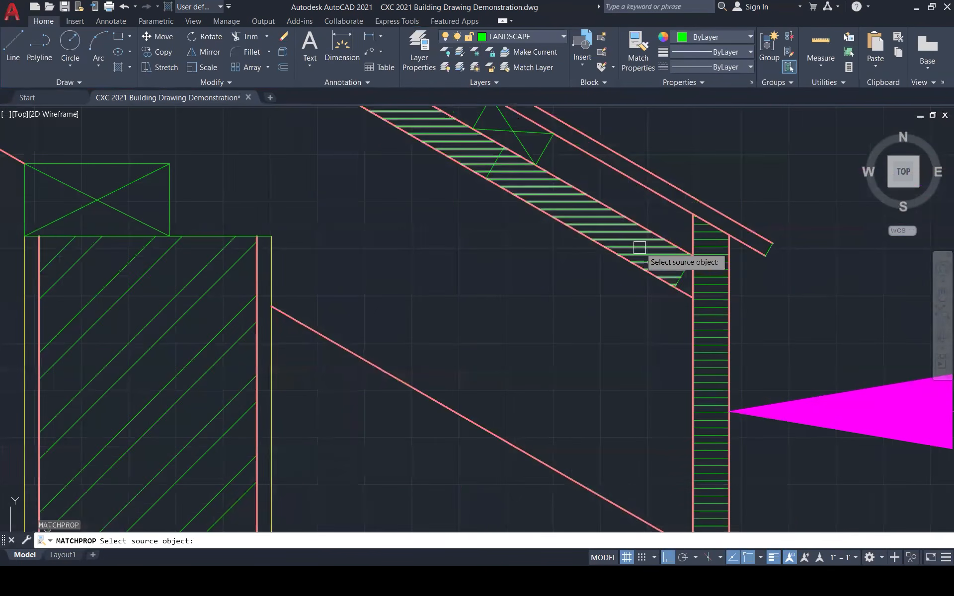
click(639, 248)
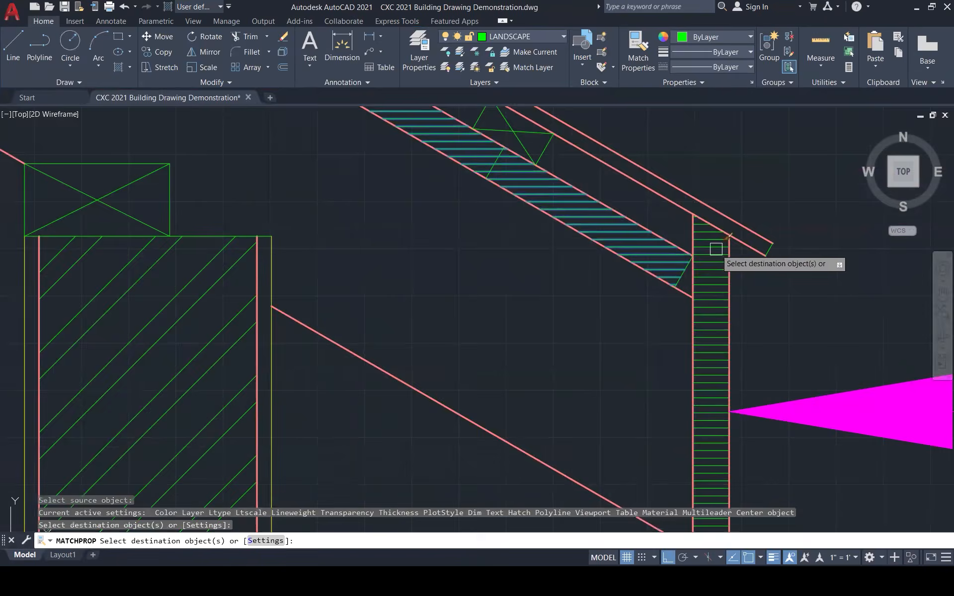
scroll(714, 250, down, 3)
scroll(695, 318, down, 3)
scroll(660, 341, up, 3)
key(Escape)
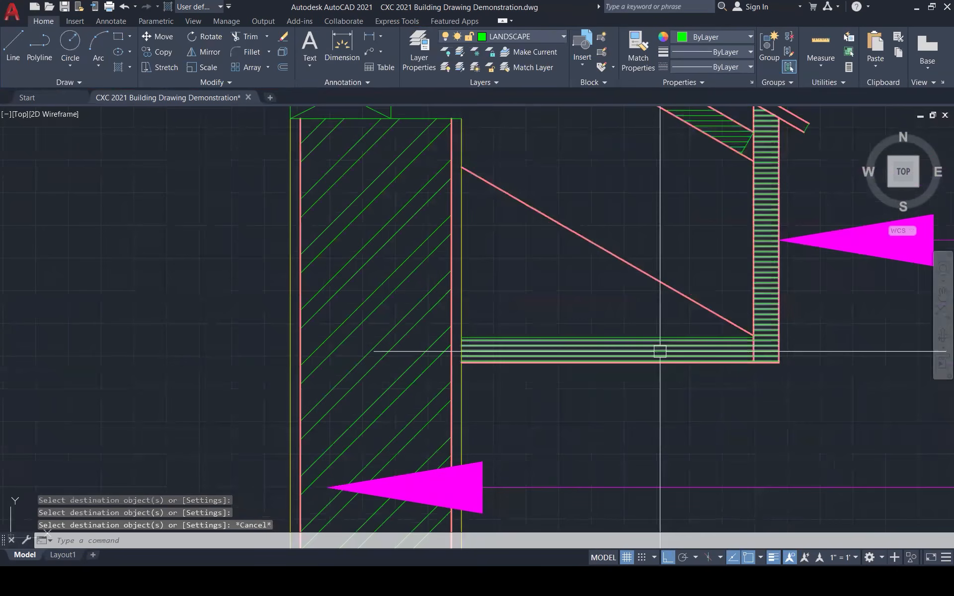
- Set the angle of the fascia and soffit hatch to 45
click(662, 355)
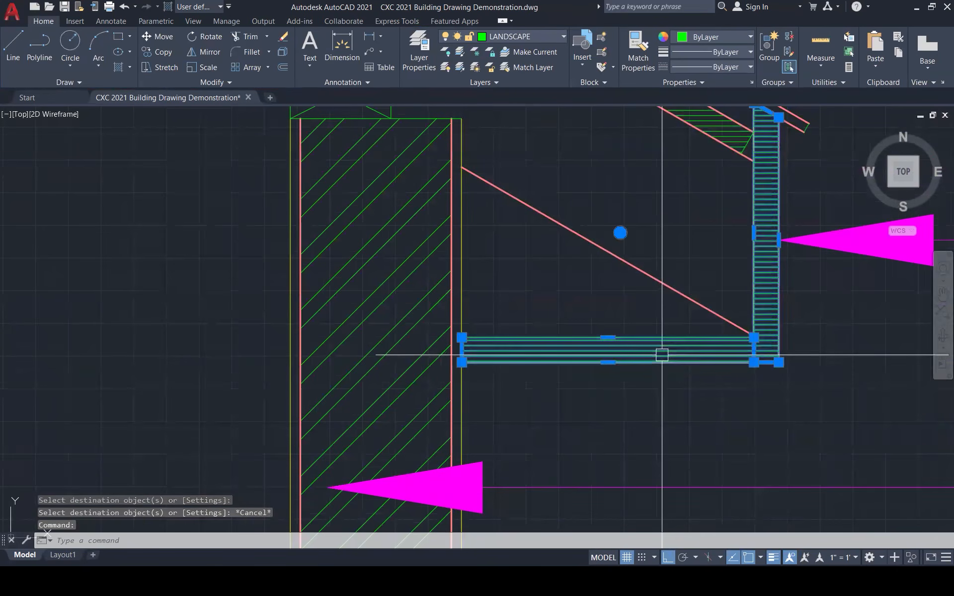
double_click(530, 56)
text(45)
key(Return)
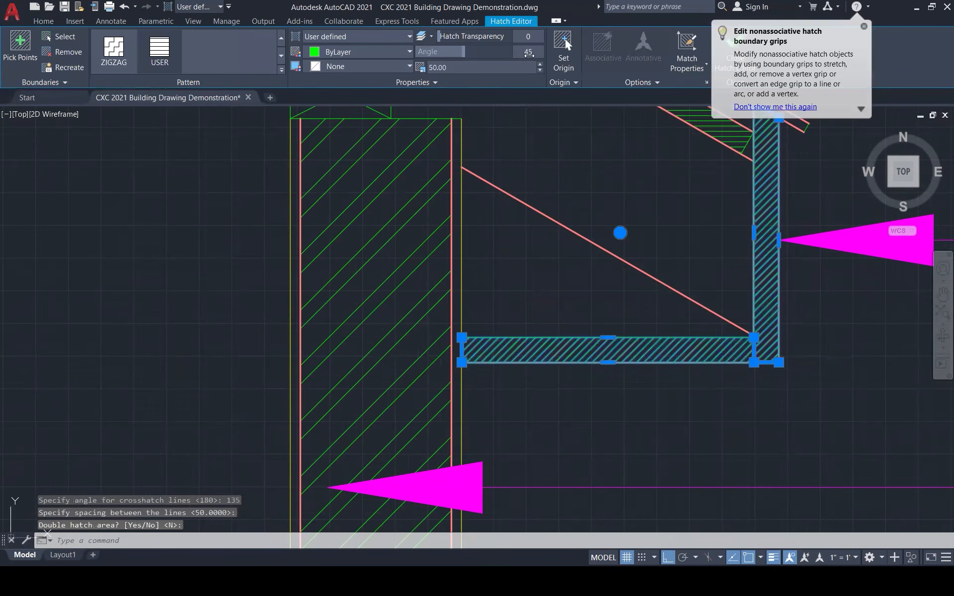
key(Escape)
scroll(640, 372, down, 3)
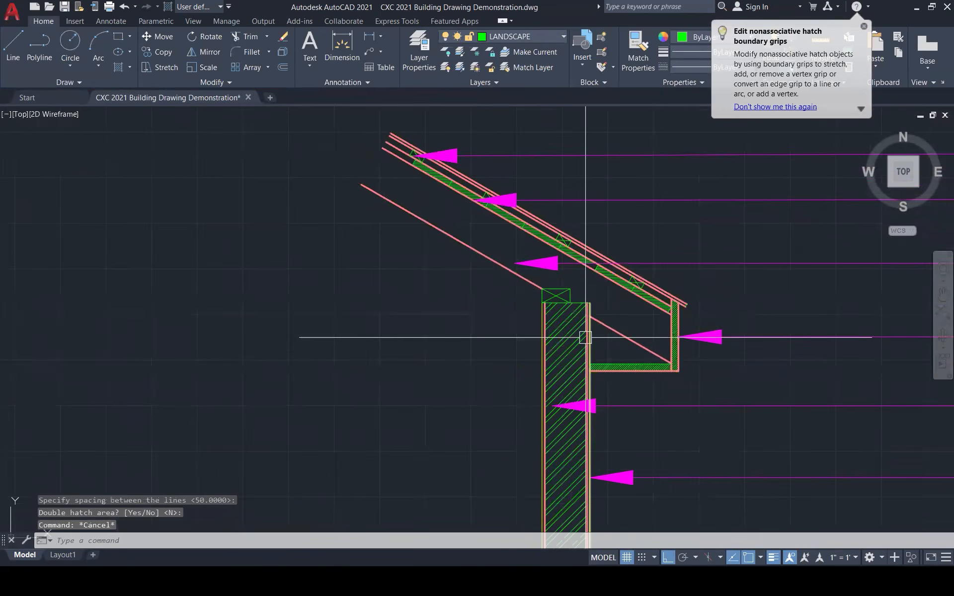
scroll(585, 338, down, 2)
key(Escape)
scroll(636, 279, down, 2)
scroll(627, 279, down, 5)
click(582, 256)
click(713, 328)
text(m)
key(Return)
click(608, 301)
scroll(452, 392, up, 5)
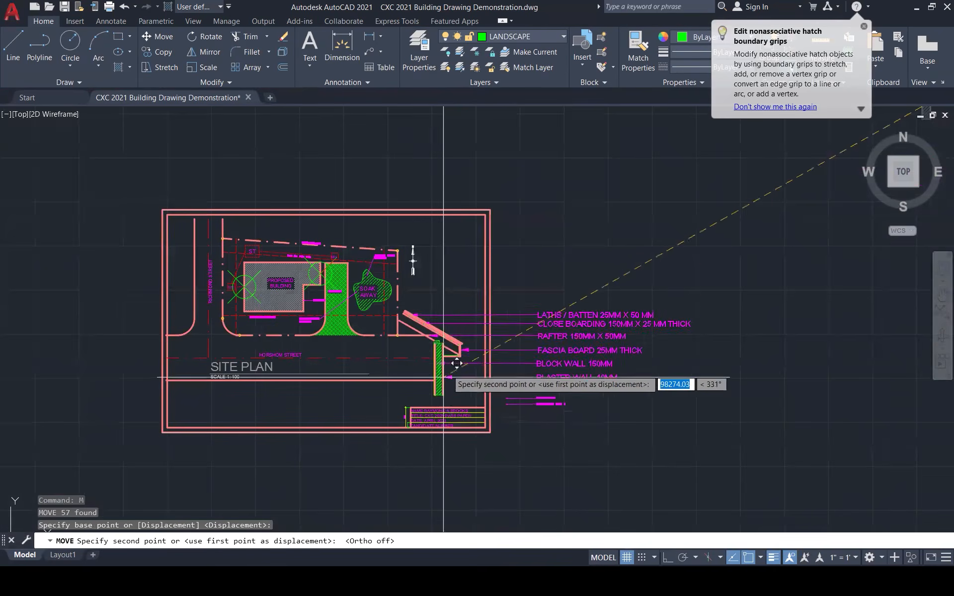
scroll(465, 300, up, 5)
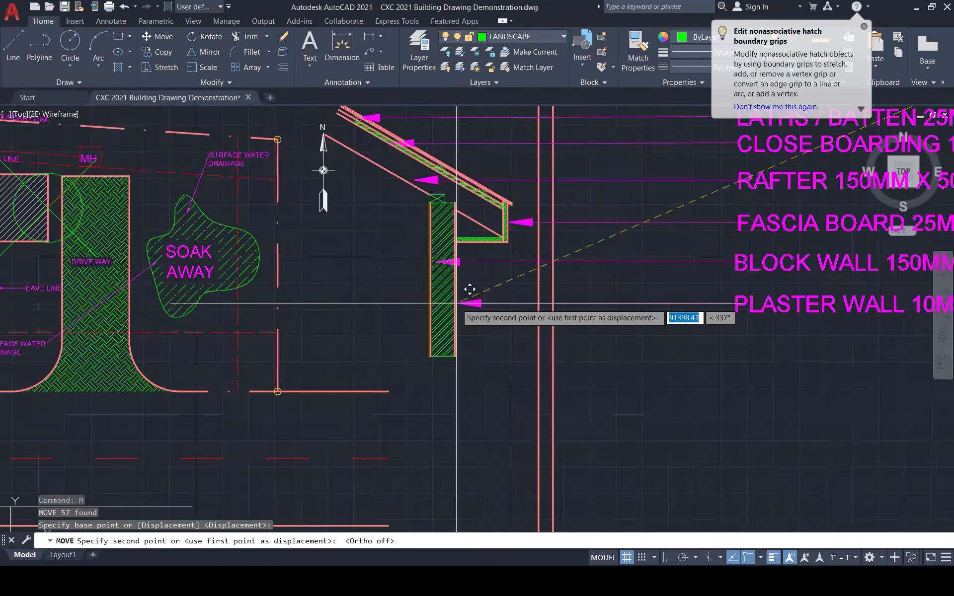
scroll(469, 289, down, 5)
key(Escape)
key(Escape)
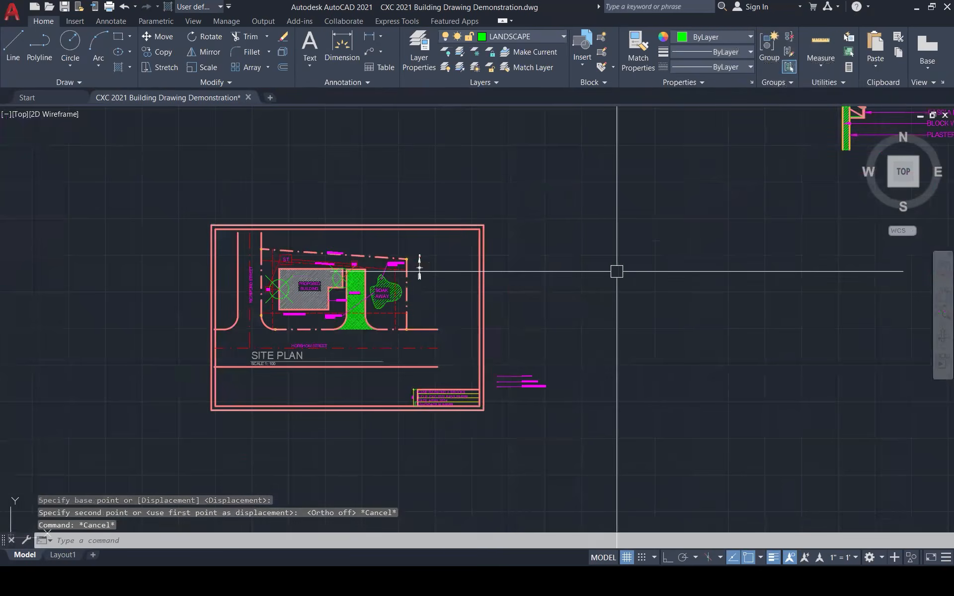
- Erase the three leftover leader notes outside the site plan sheet border
click(565, 420)
click(498, 348)
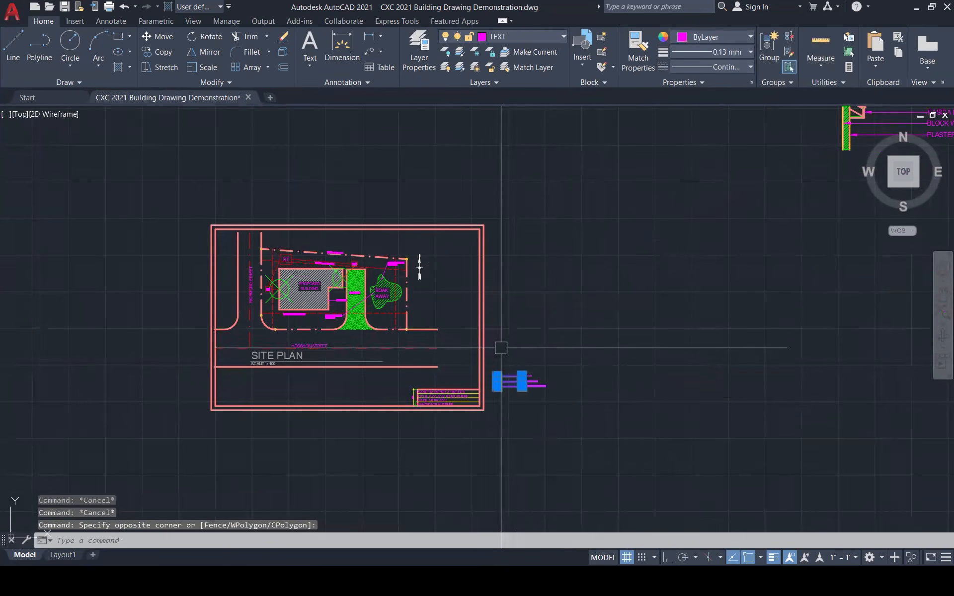
key(Delete)
- Copy the site plan's sheet border and title block horizontally to the empty space on its right, with Ortho on
click(522, 453)
click(391, 381)
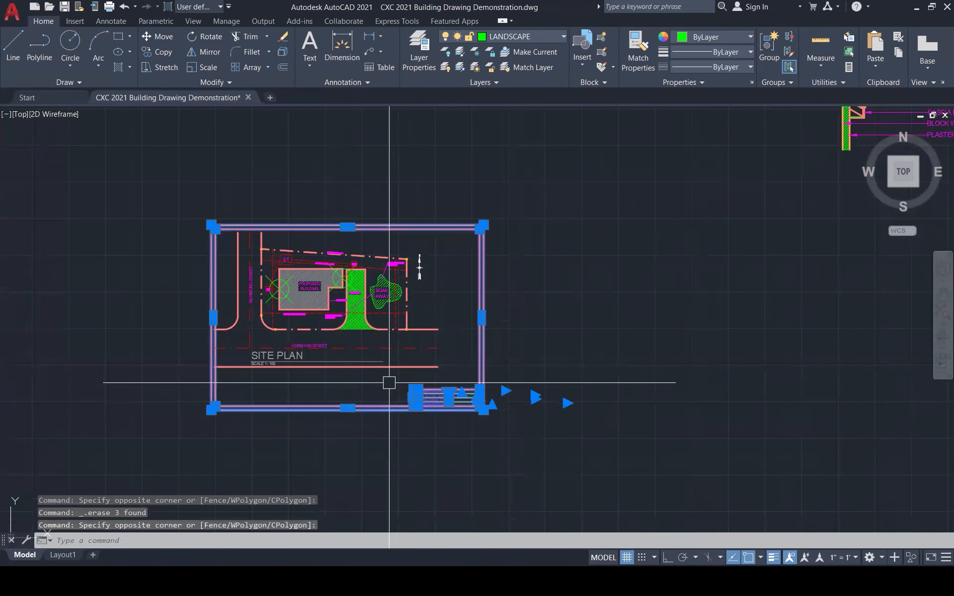
text(o)
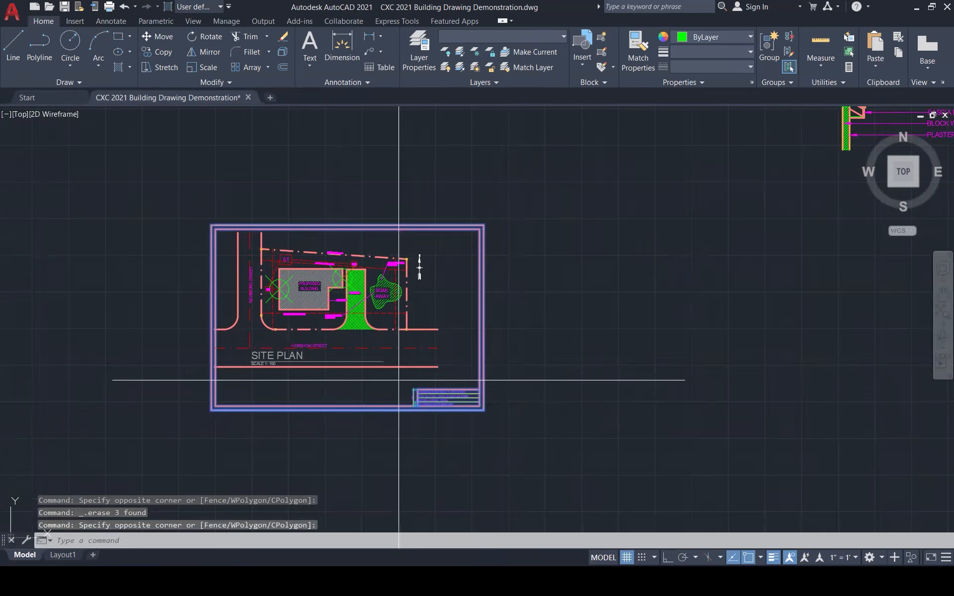
key(Return)
click(355, 386)
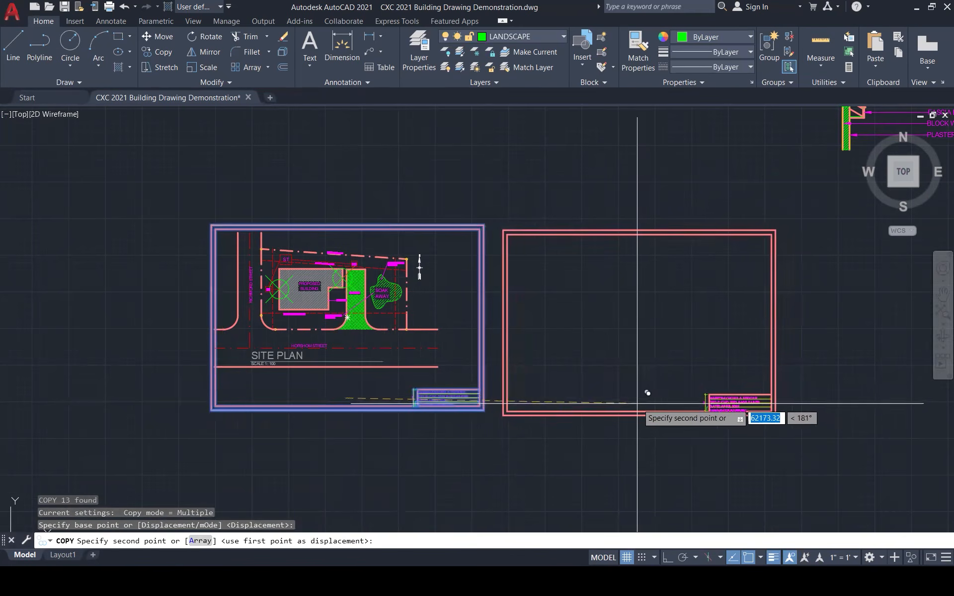
key(F8)
click(649, 397)
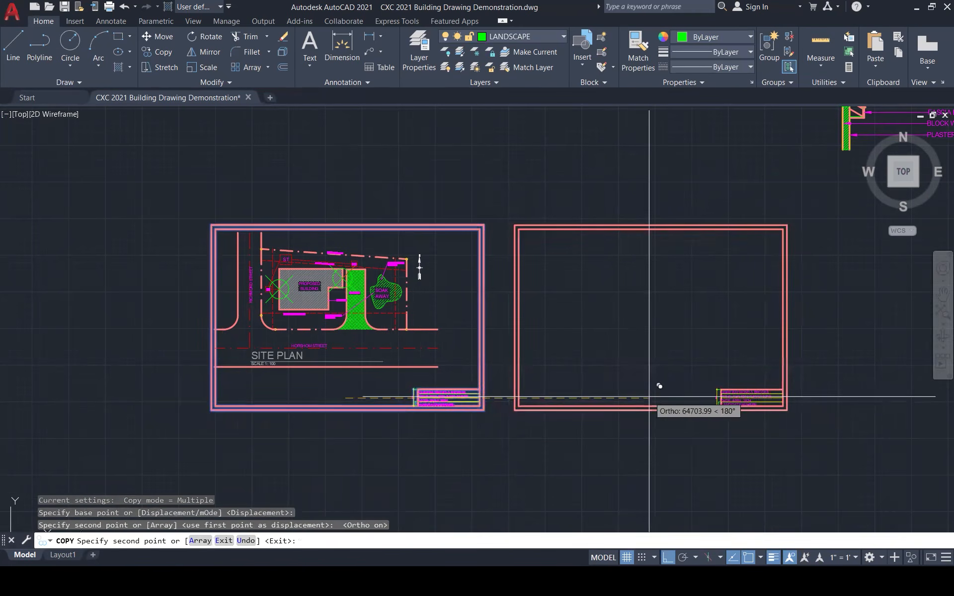
key(Escape)
key(Escape)
key(Escape)
key(Escape)
- Scale down the copied sheet border and title block about the border's lower-right corner
click(840, 435)
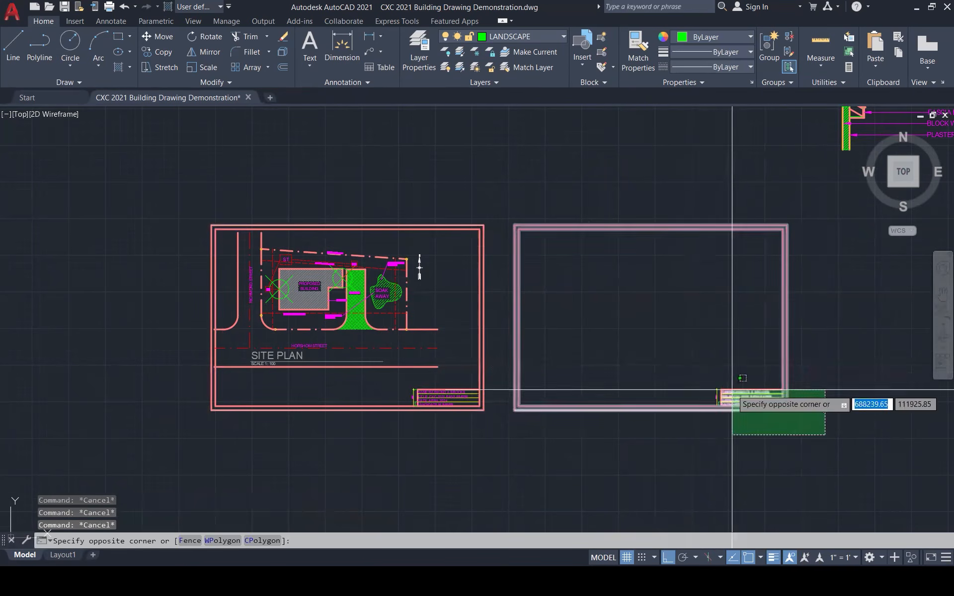
click(694, 361)
text(sc)
key(Return)
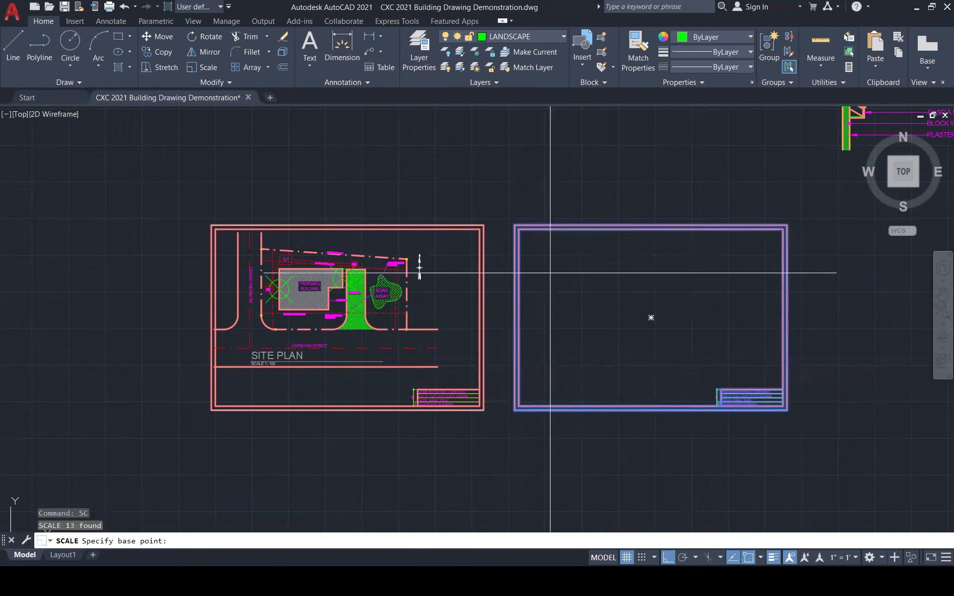
click(787, 409)
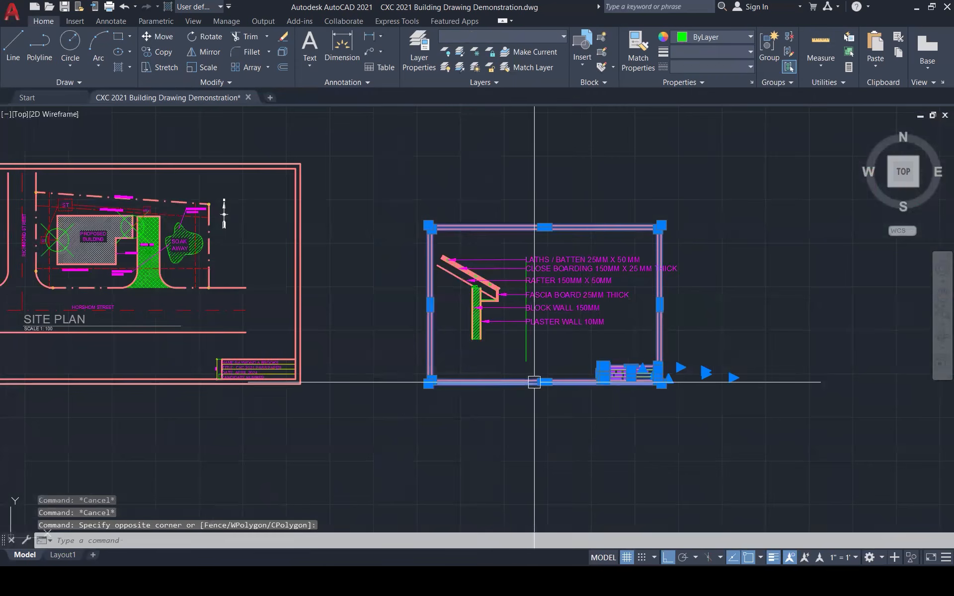
- Enlarge the sheet border and title block around the eave detail about the border's lower-left corner so all notes fit inside
text(sc)
key(Return)
click(429, 383)
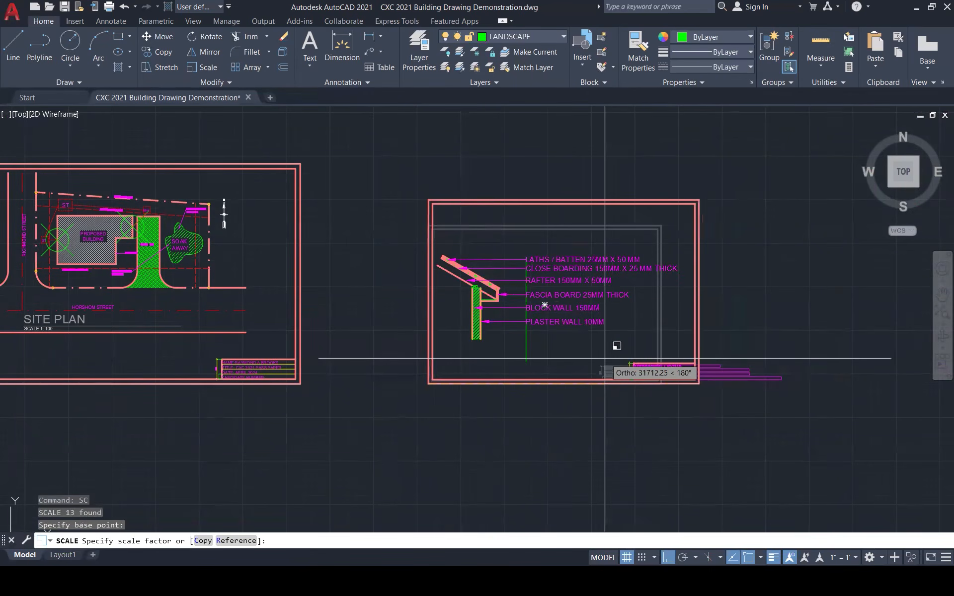
key(Escape)
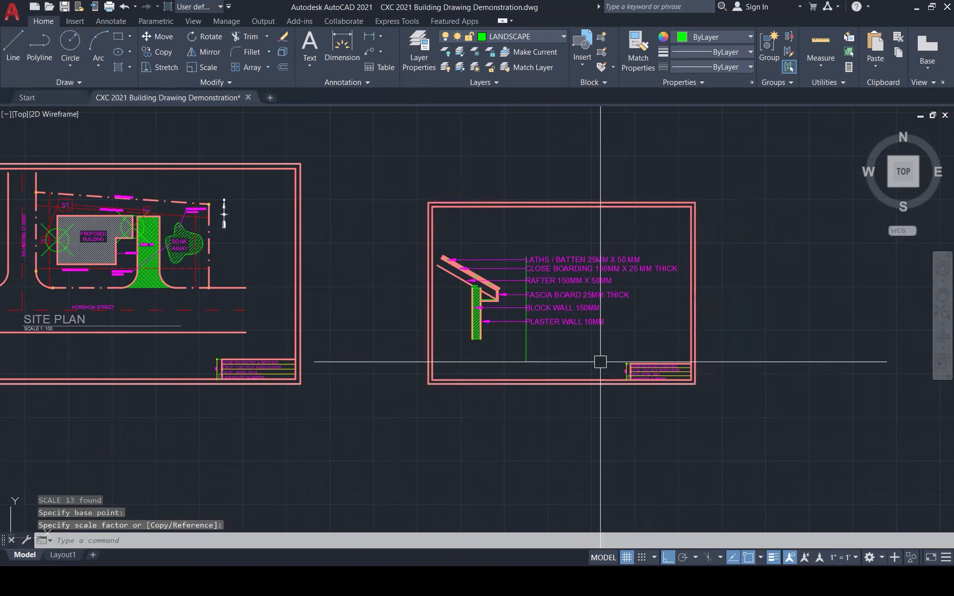
key(Escape)
- Delete the stray vertical guide line at the start of the eave detail's notes
click(526, 356)
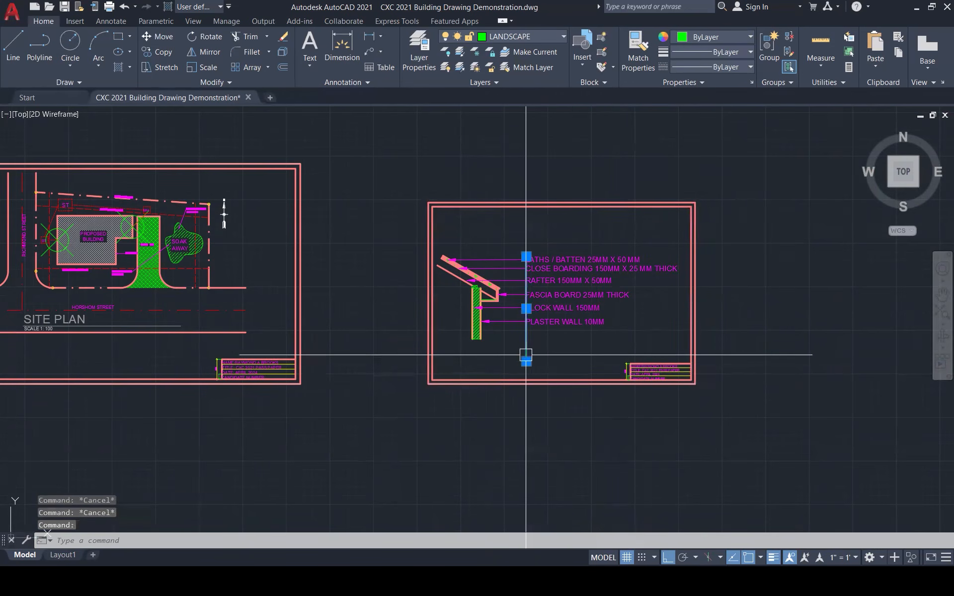
key(Delete)
scroll(626, 353, down, 1)
scroll(626, 352, down, 1)
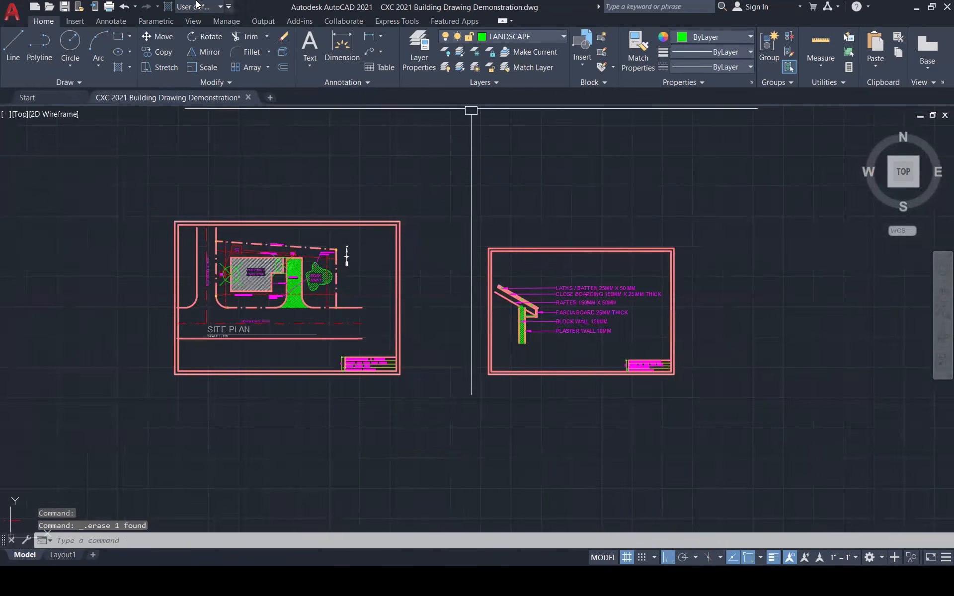
- Insert the drawing title block below the eave detail's wall and select it
click(75, 21)
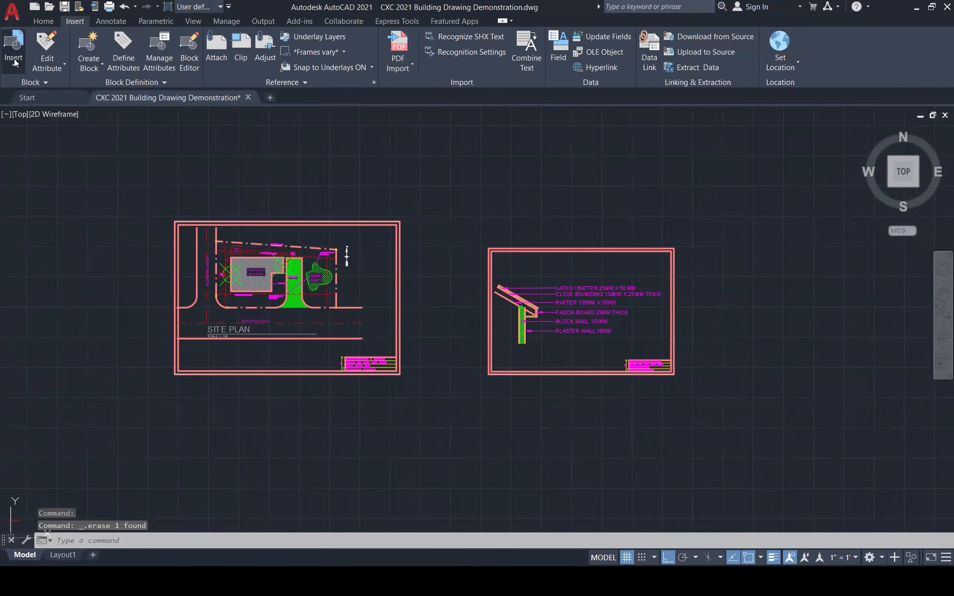
click(14, 55)
click(256, 216)
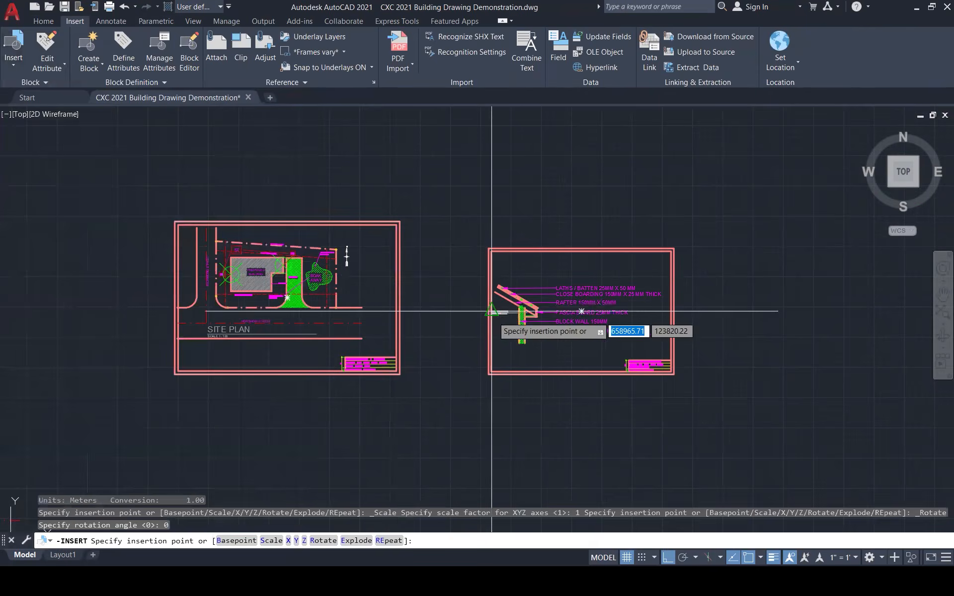
scroll(520, 341, up, 2)
scroll(520, 342, up, 3)
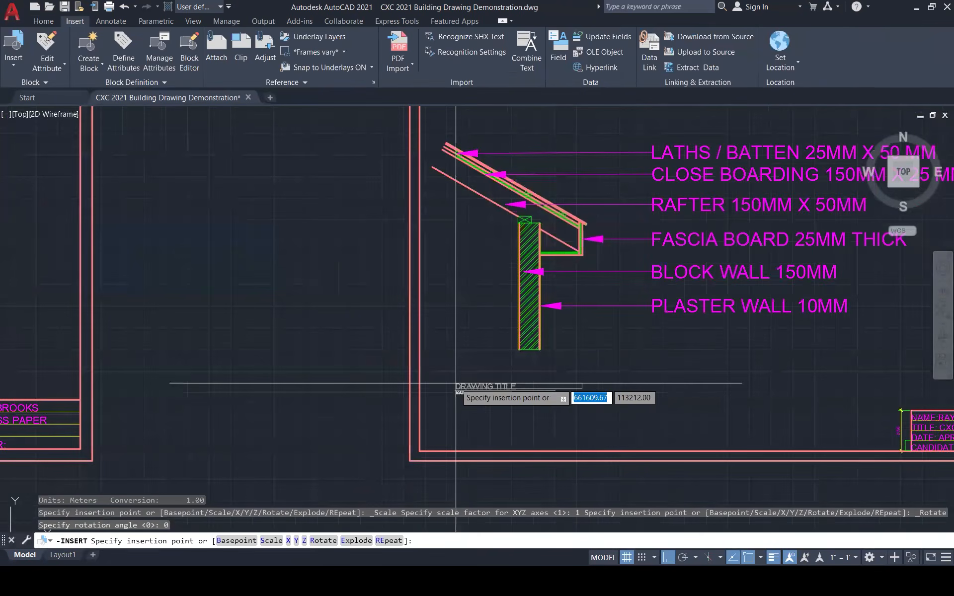
click(451, 384)
key(Escape)
click(493, 385)
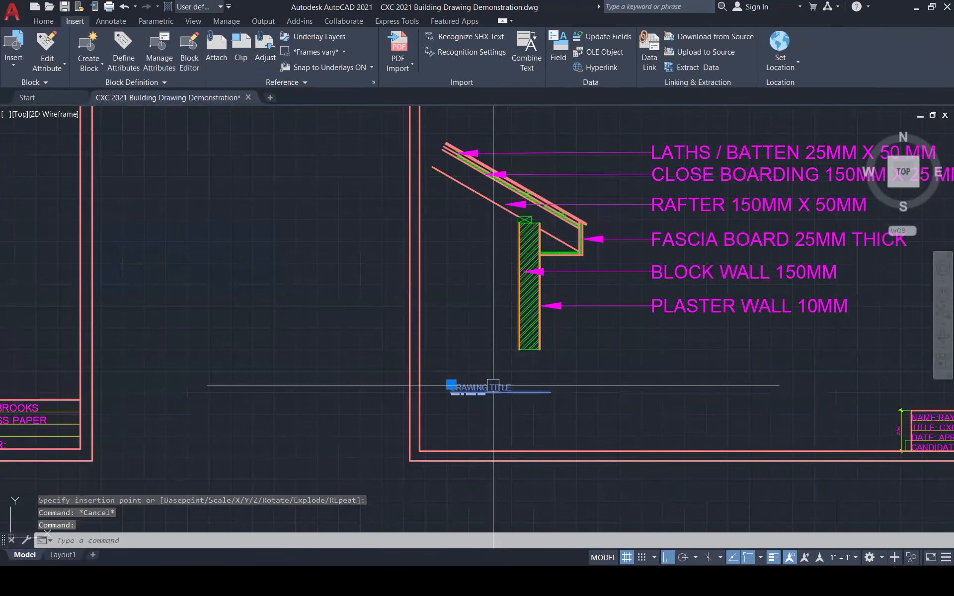
- Explode the inserted title block below the wall and change its drawing title to CLOSED EAVE DETAIL
key(Return)
key(Escape)
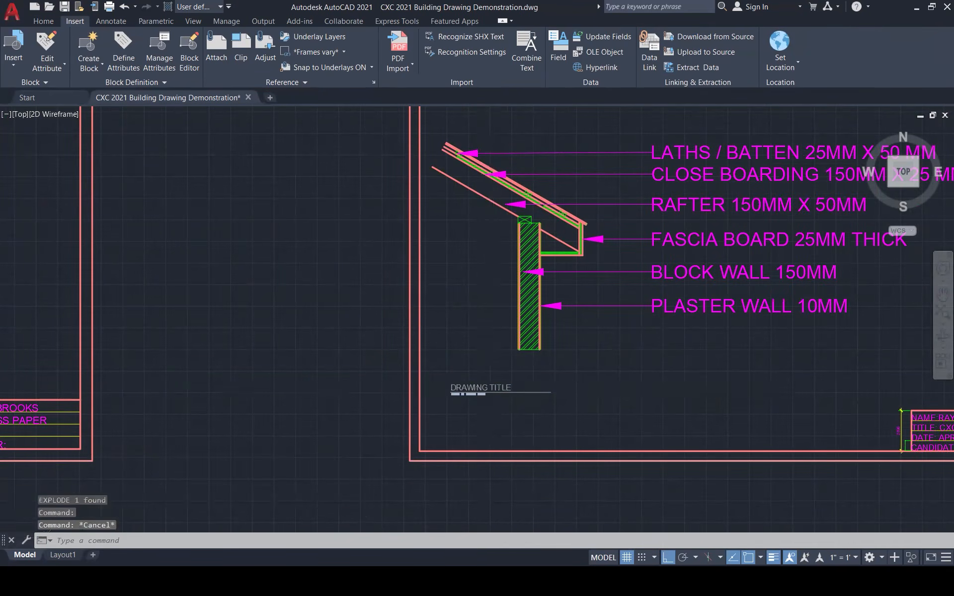
scroll(491, 383, up, 5)
double_click(479, 380)
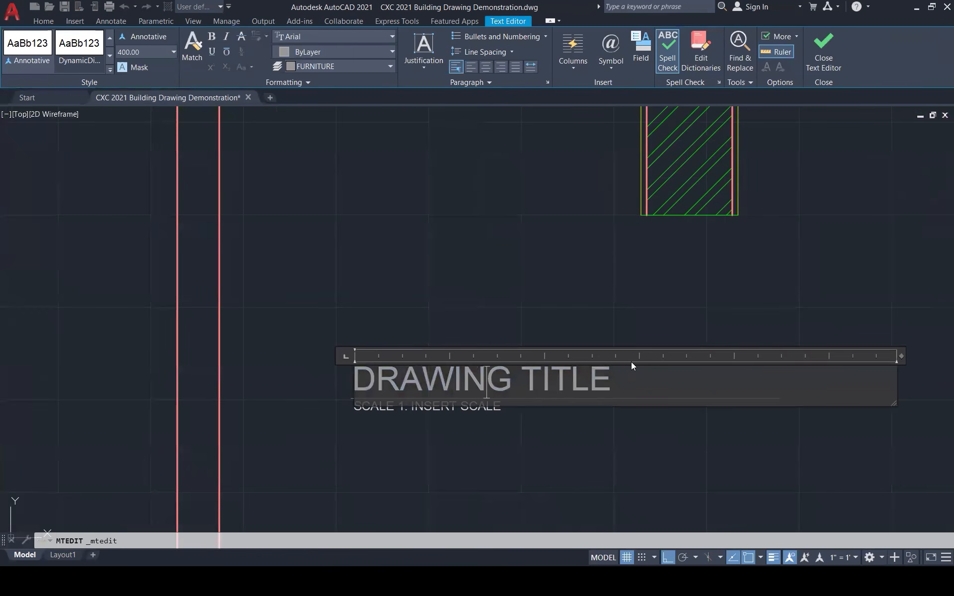
text(CLOSED )
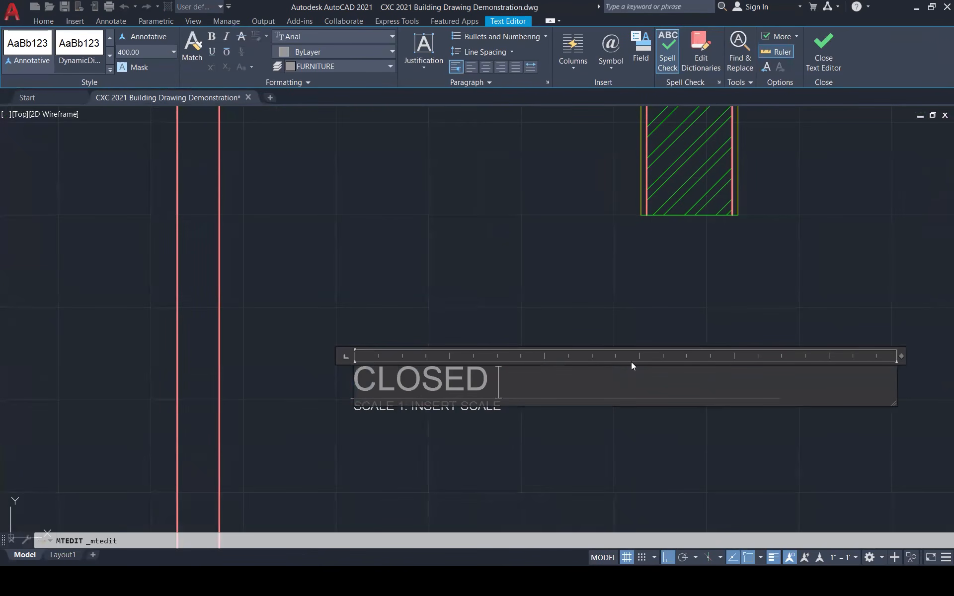
text(EAVE DET)
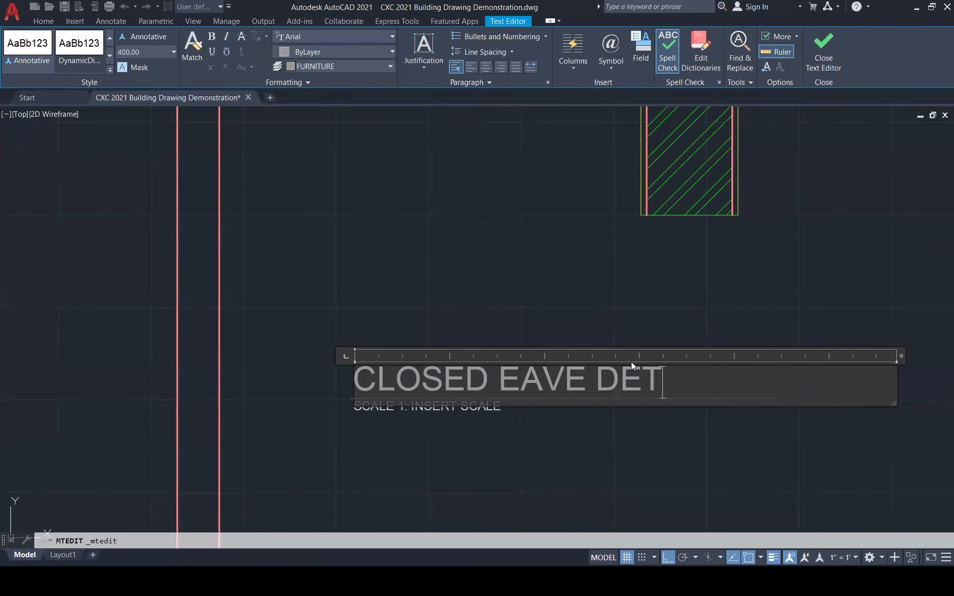
text(AIL)
click(720, 274)
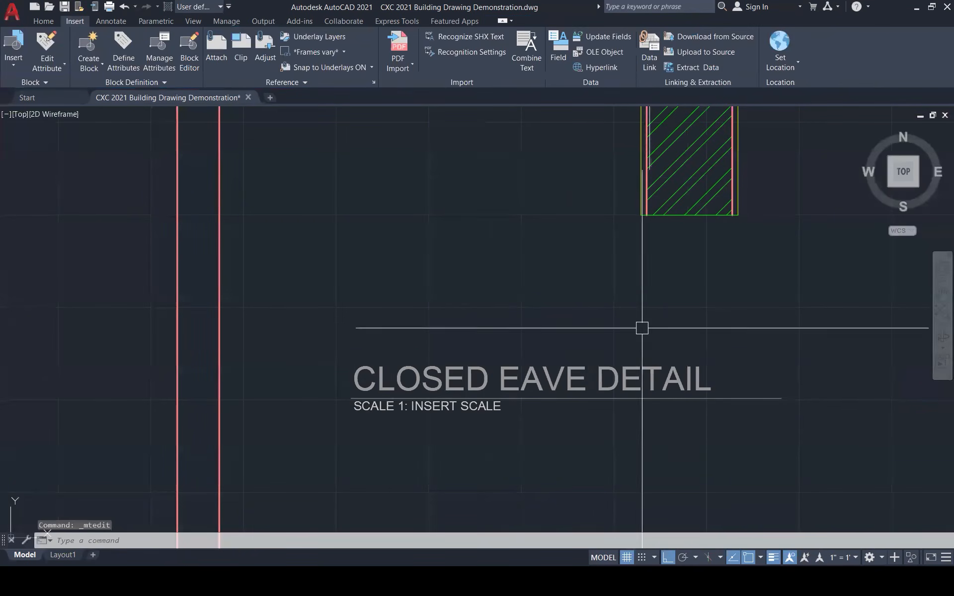
- Check the exam sketch and question photos, and change the scale note under the title to SCALE 1: NOT TO SCALE
click(720, 581)
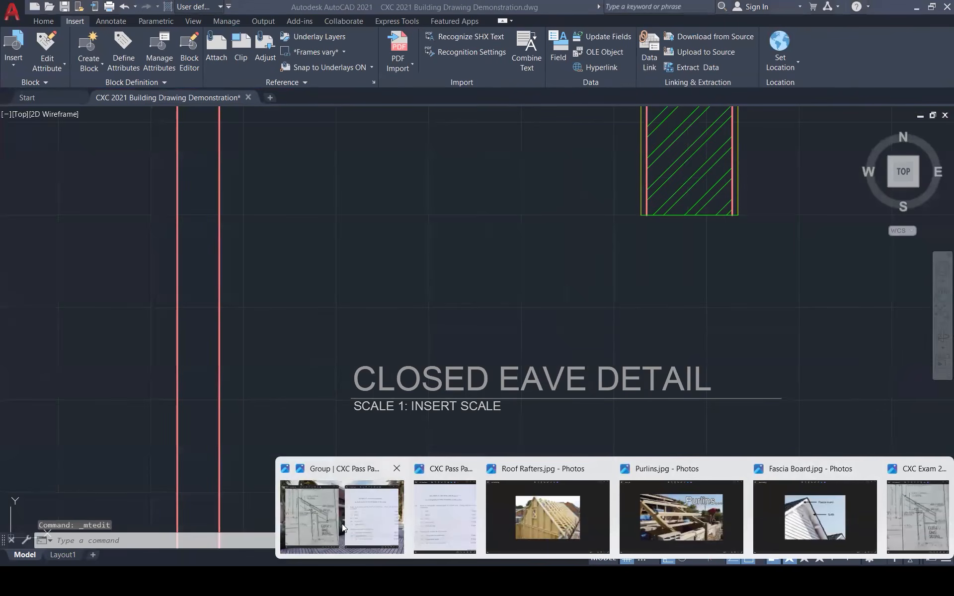
click(366, 518)
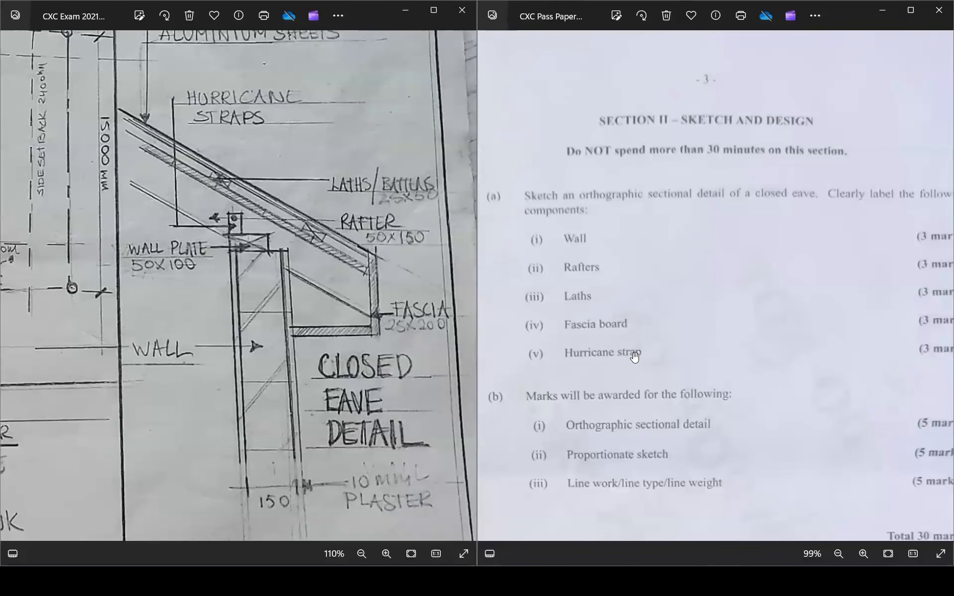
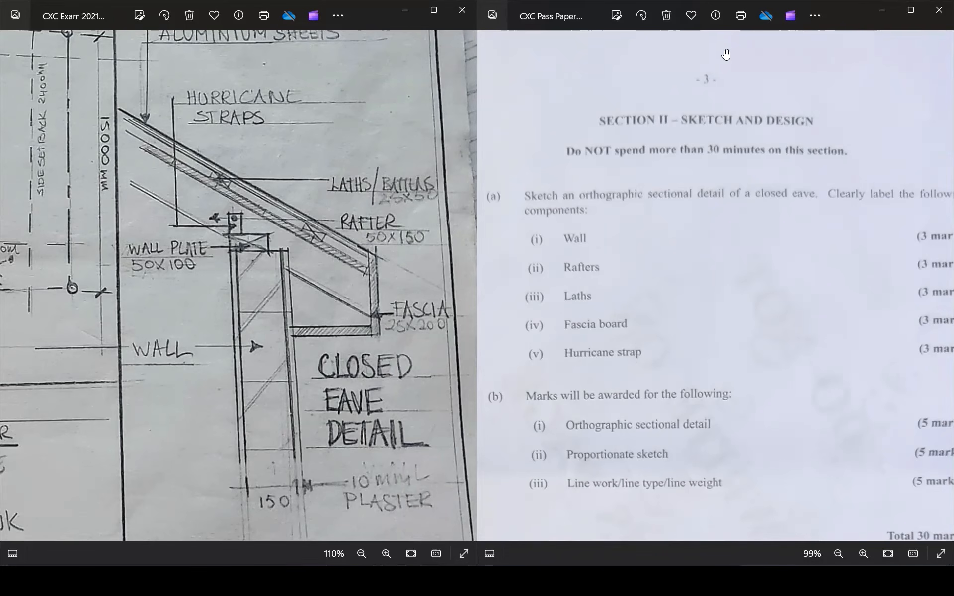
click(888, 15)
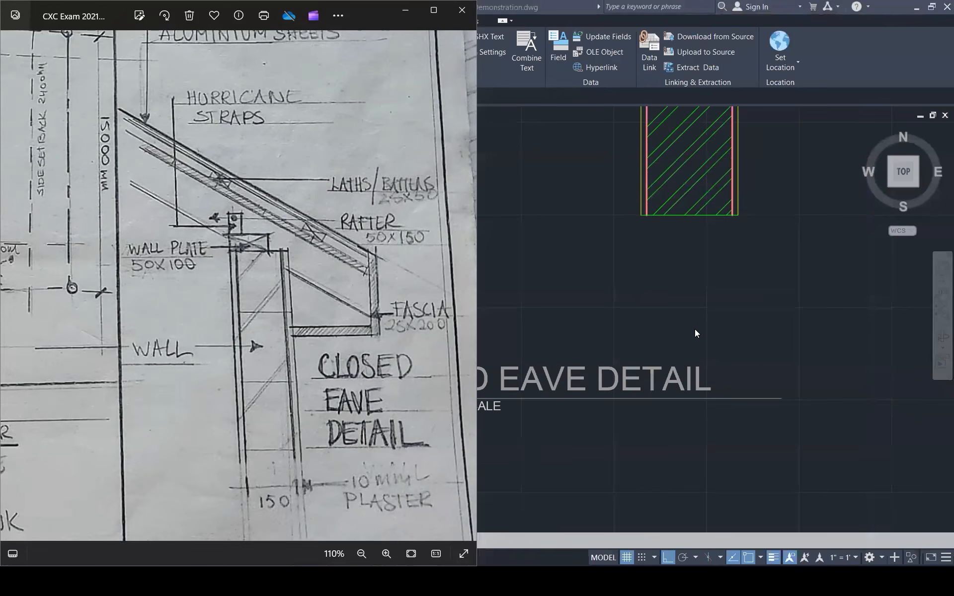
click(649, 431)
double_click(495, 407)
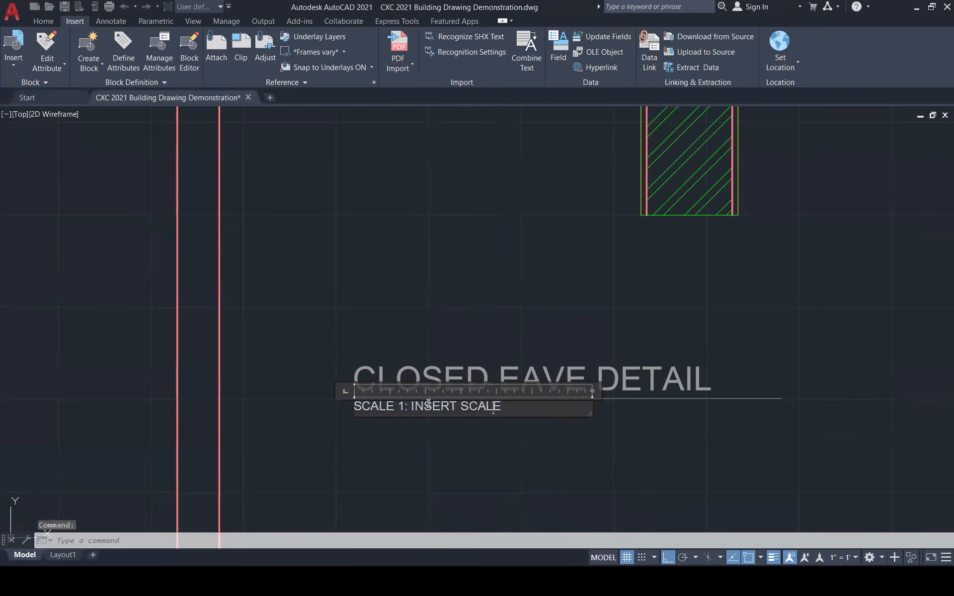
text(NOT)
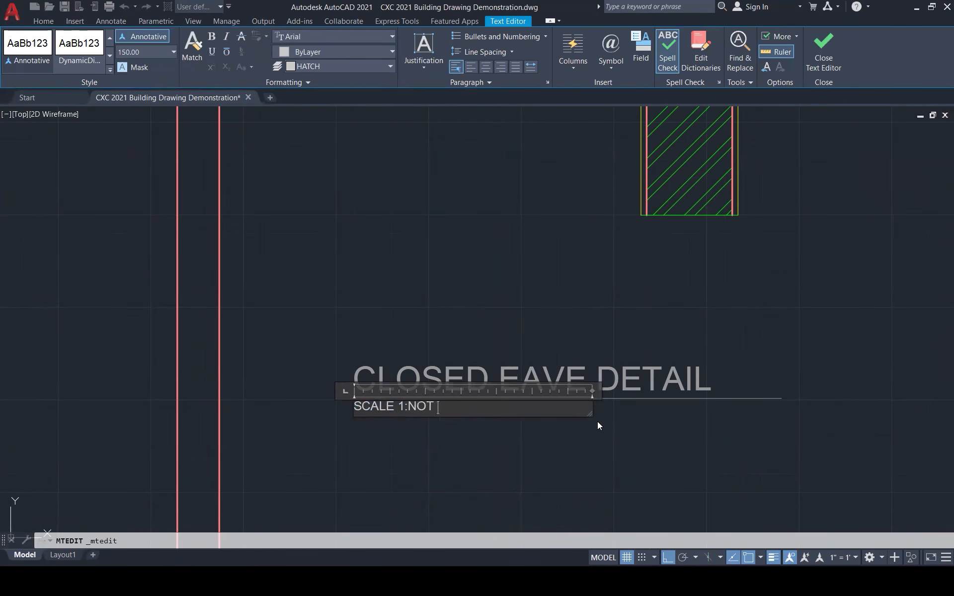
text( TO SCALE)
click(591, 302)
- Enlarge the closed eave detail title, underline and scale note about the underline's left end, up to roughly double size
scroll(592, 318, down, 6)
click(607, 381)
click(565, 356)
text(SC)
key(Return)
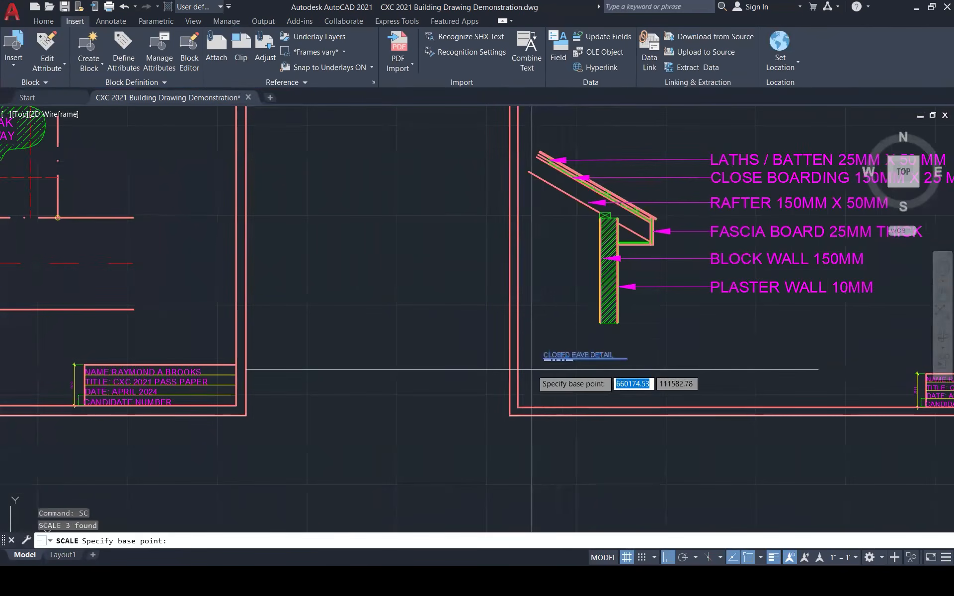
click(544, 359)
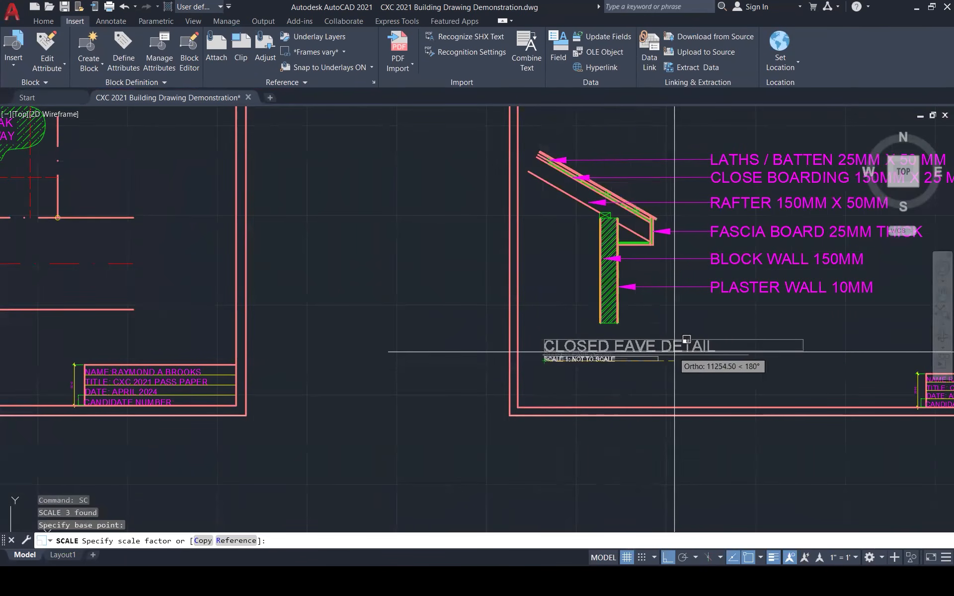
key(Escape)
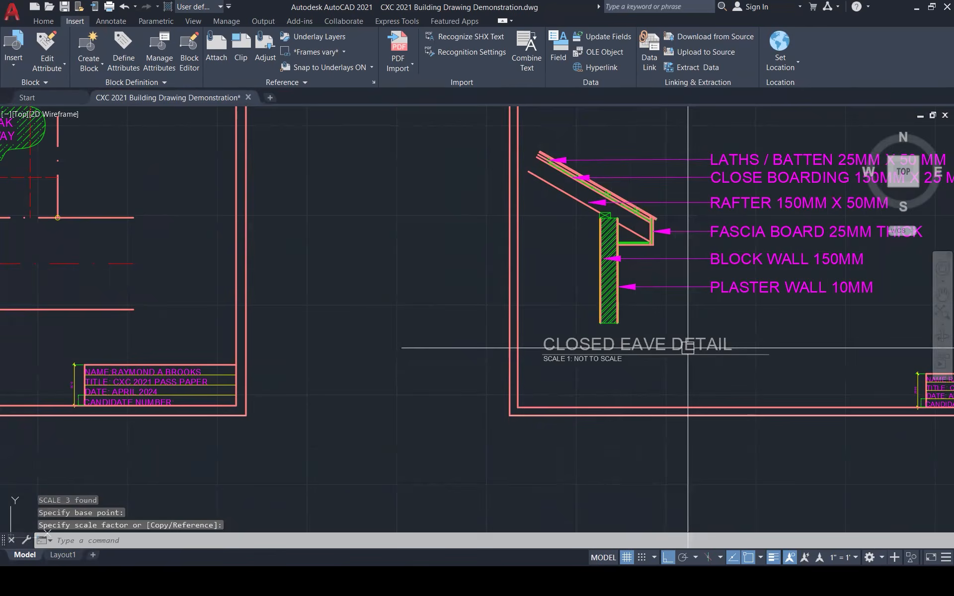
scroll(689, 348, down, 4)
key(Escape)
key(Escape)
- Move the whole closed eave detail sheet horizontally so it sits close beside the site plan sheet
scroll(711, 393, up, 10)
scroll(710, 392, down, 3)
scroll(710, 426, down, 4)
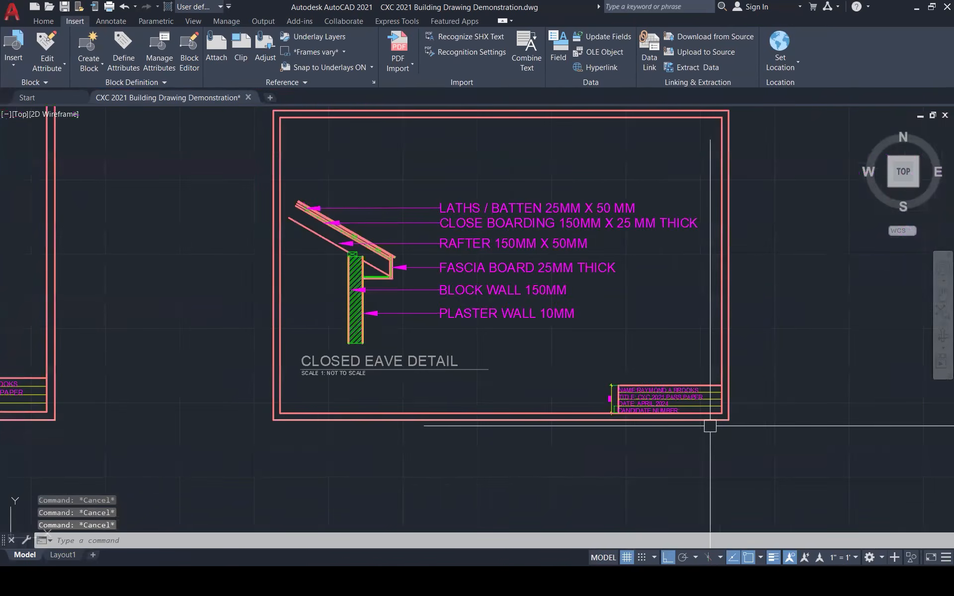
scroll(750, 420, down, 4)
click(547, 272)
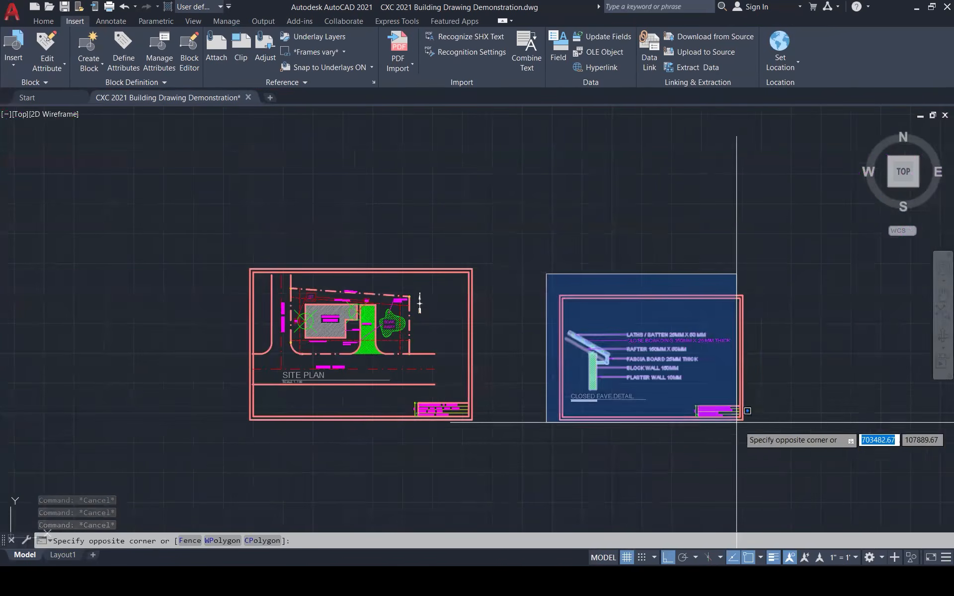
click(769, 441)
text(m)
key(Return)
click(569, 440)
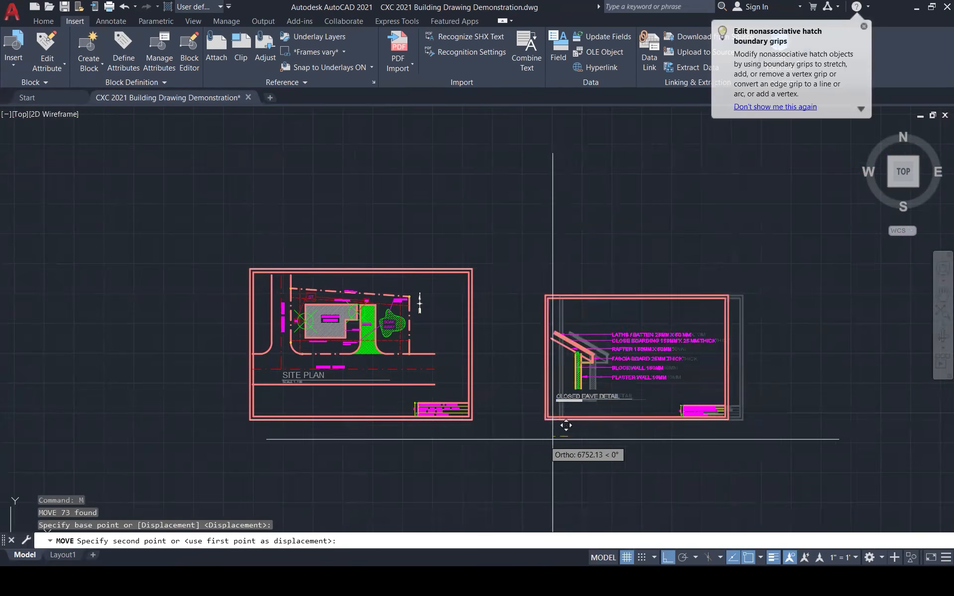
click(499, 445)
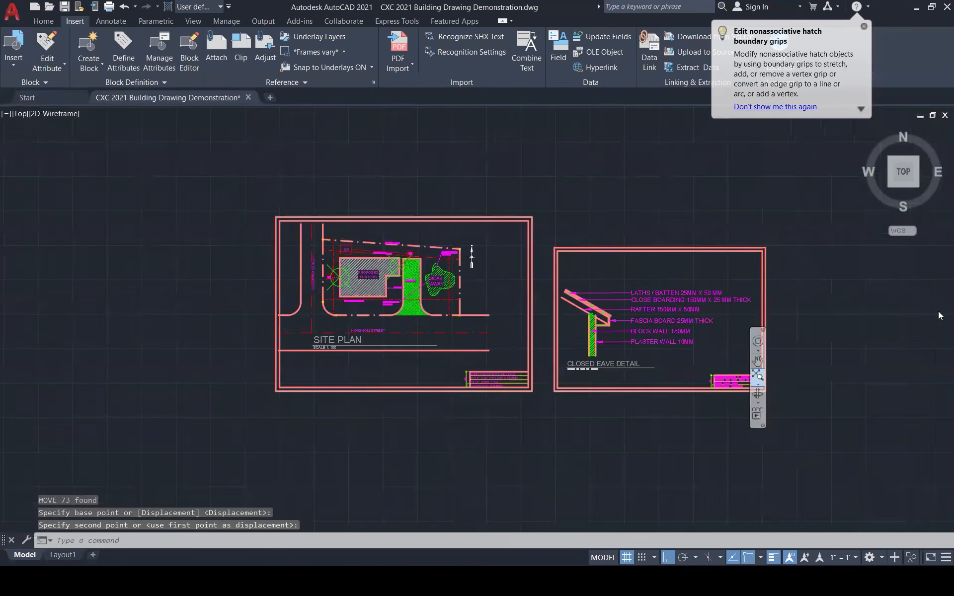
- Erase the stray object below and left of the site plan sheet, and save the drawing with both sheets in view
click(941, 315)
scroll(501, 394, down, 7)
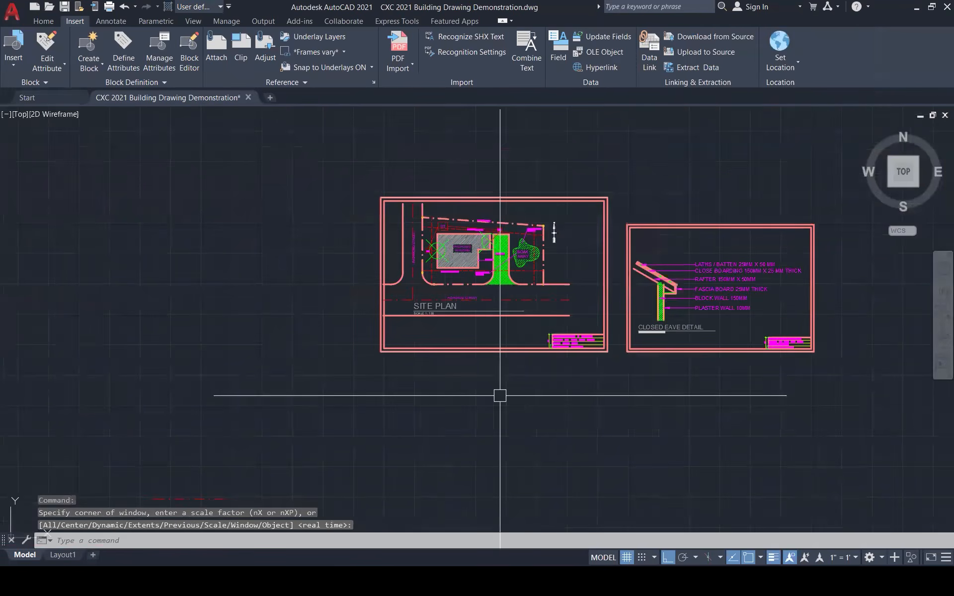
click(415, 475)
click(326, 408)
key(Delete)
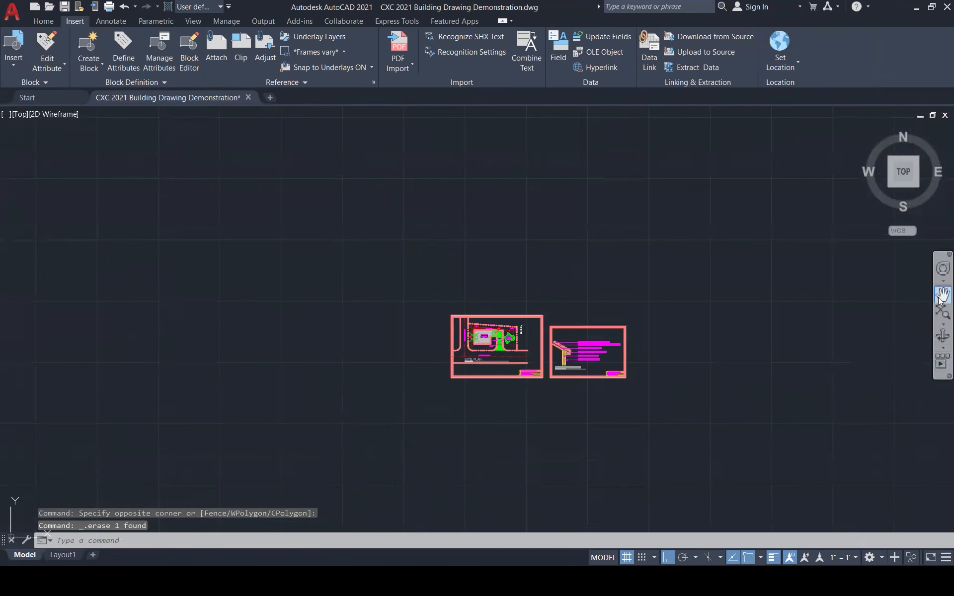
click(940, 312)
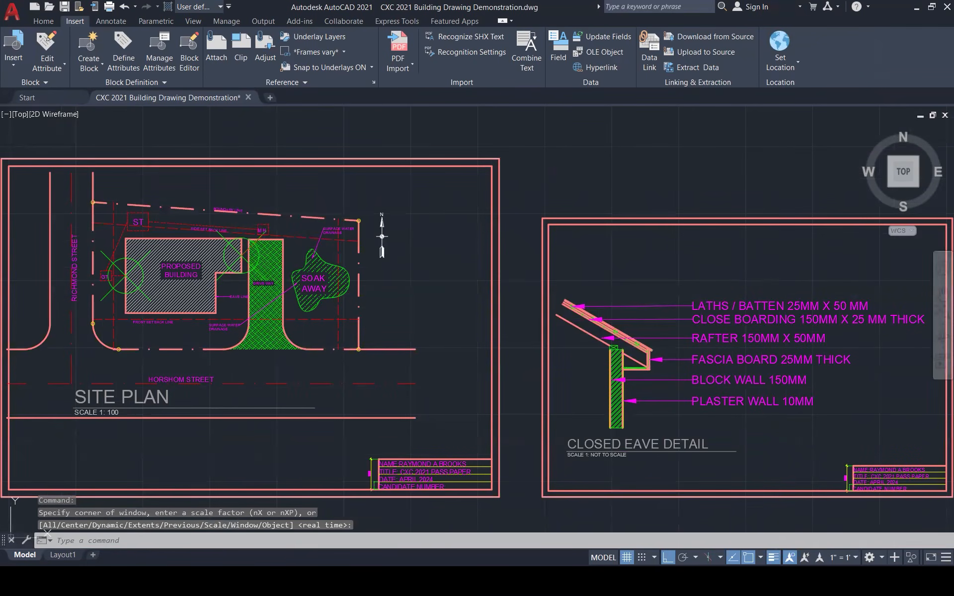
key(ctrl+s)
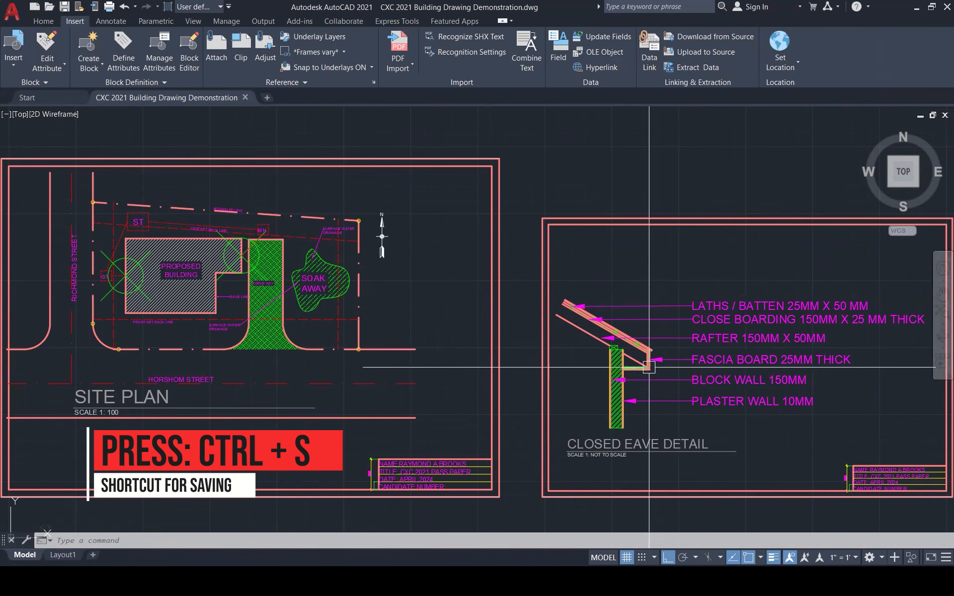
- Draw a narrow upright rectangle for the hurricane strap, rising from the wall plate's upper-left corner
scroll(589, 330, up, 3)
scroll(589, 329, up, 8)
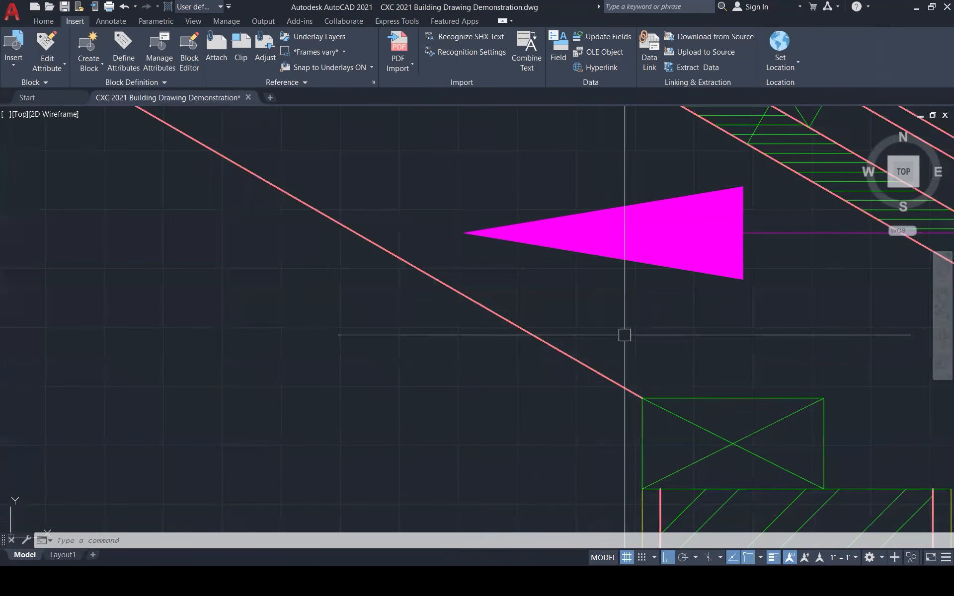
text(C)
key(Return)
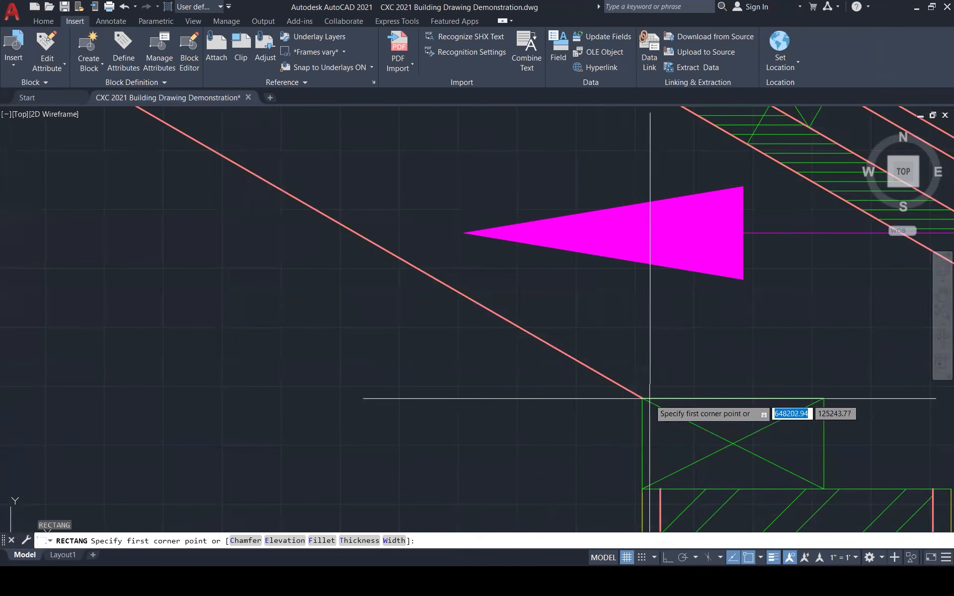
click(642, 397)
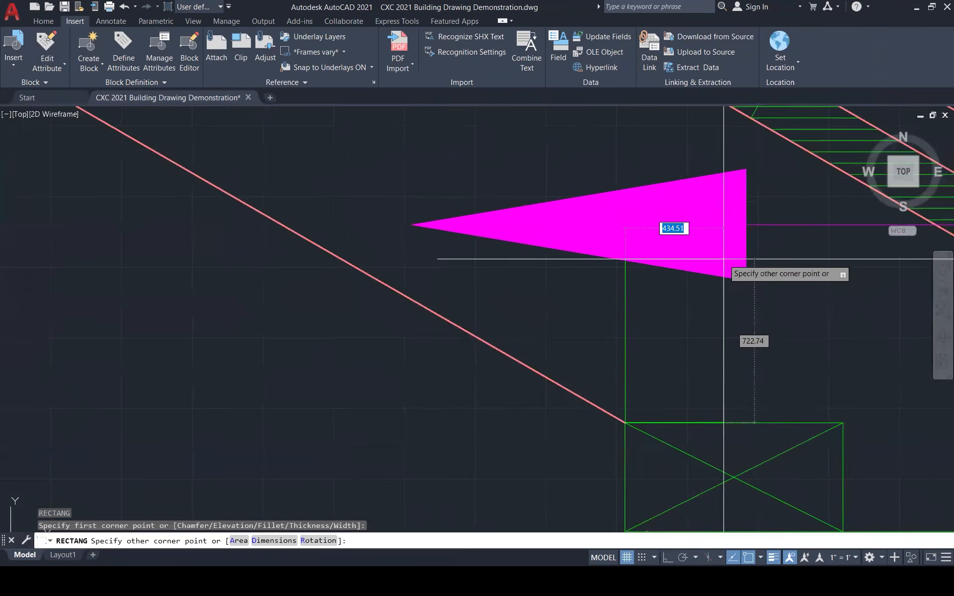
scroll(723, 259, down, 4)
scroll(725, 259, up, 3)
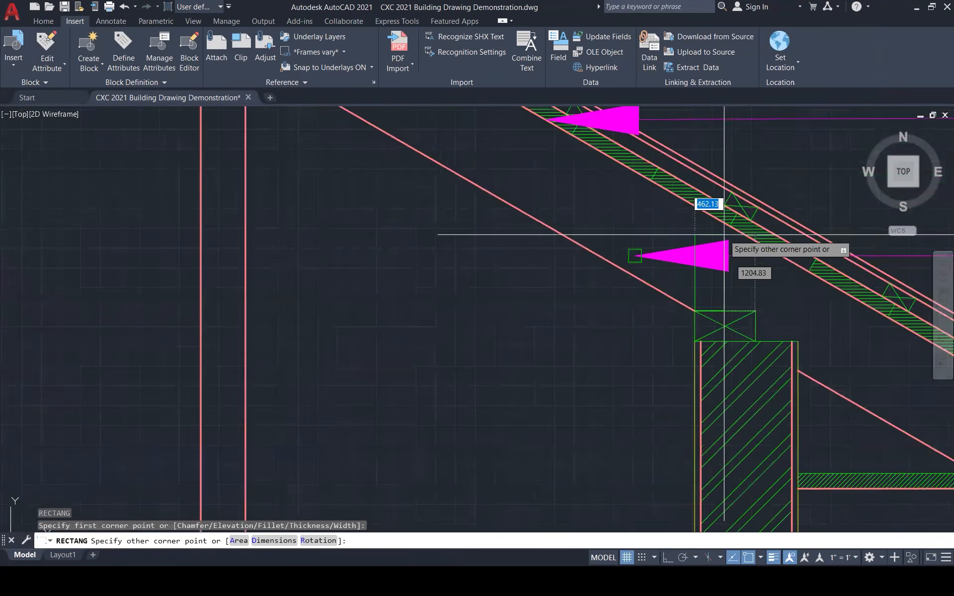
click(770, 269)
key(Escape)
- Draw a small bolt-hole circle midway across the hurricane strap rectangle, near its mid-height
scroll(666, 343, down, 3)
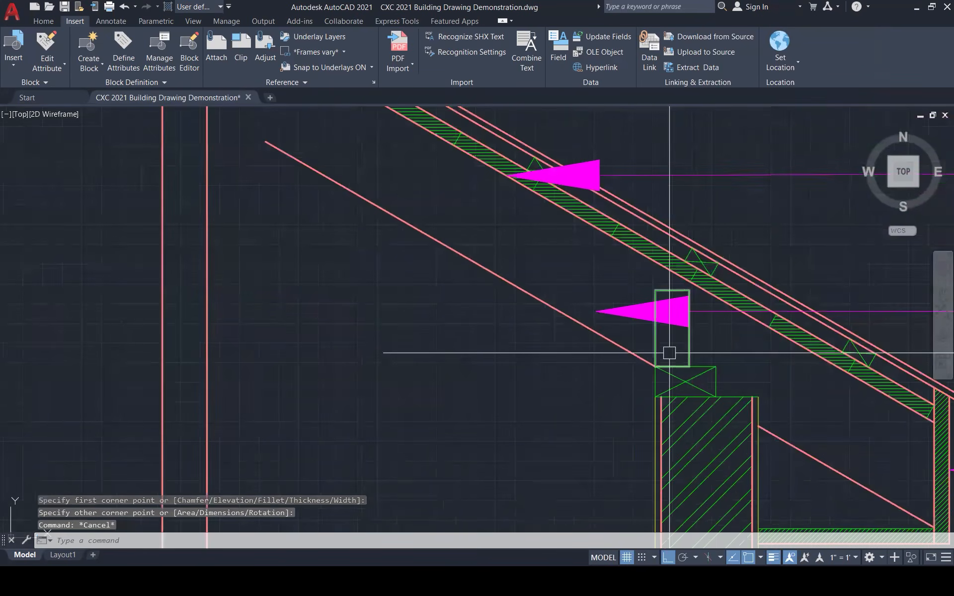
scroll(669, 353, up, 4)
text(C)
key(Return)
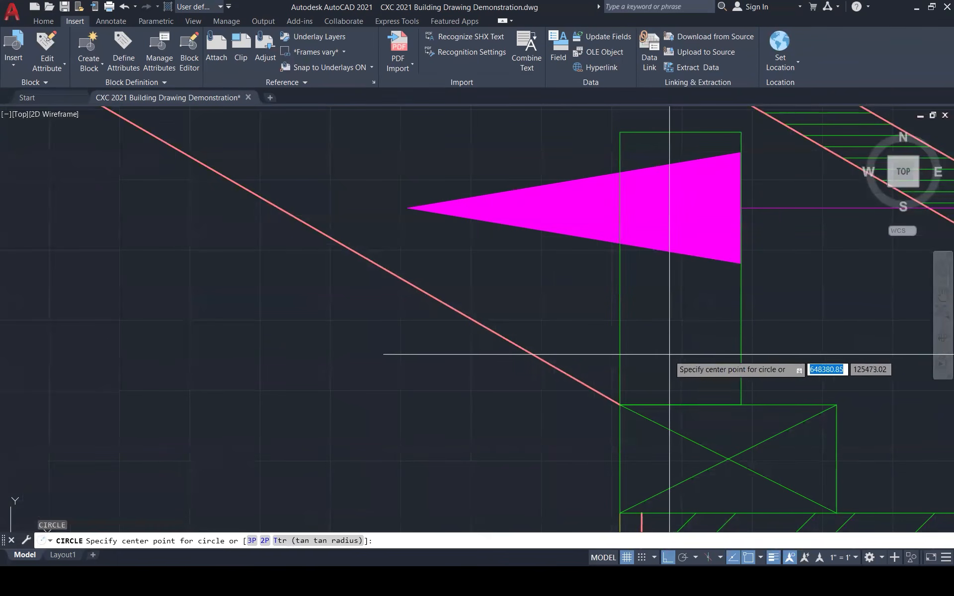
click(683, 274)
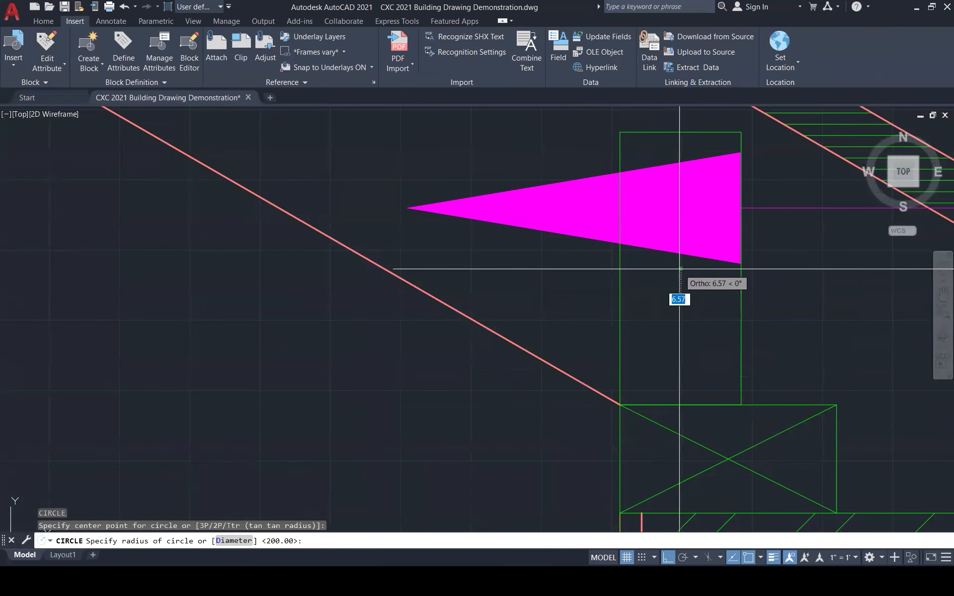
click(683, 285)
key(Escape)
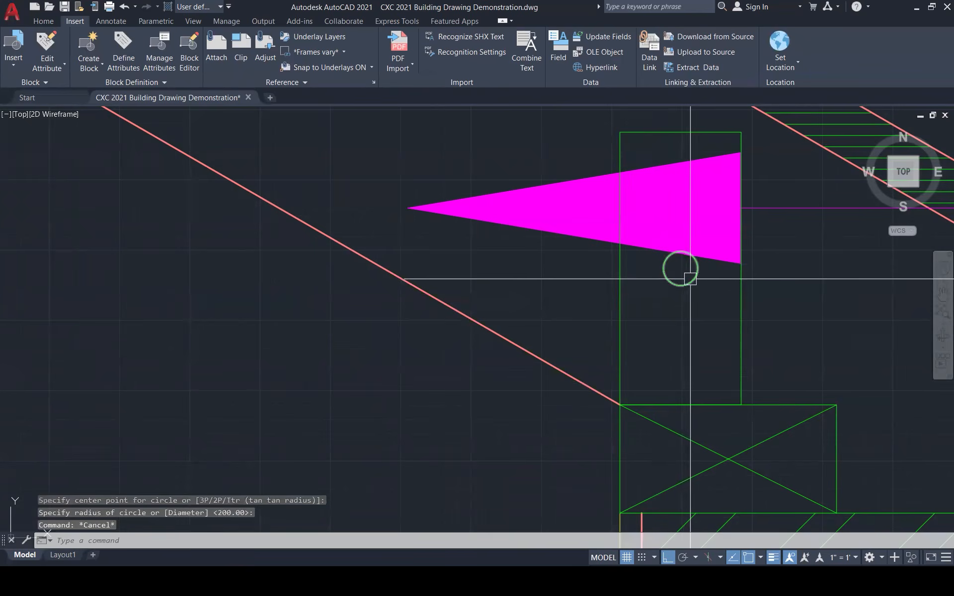
- Copy the bolt circle once straight below itself, and try to place a second copy above it in the hurricane strap
click(687, 281)
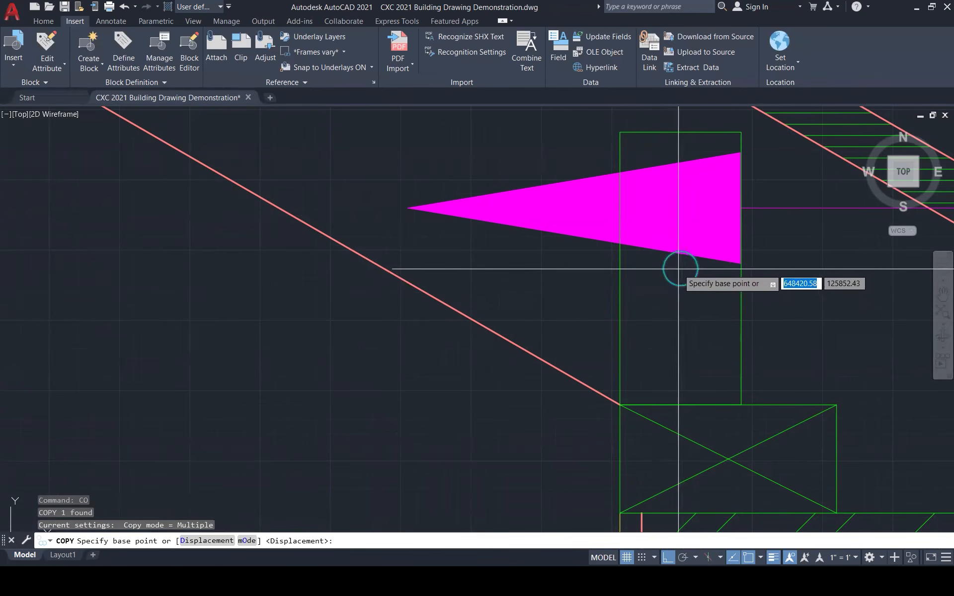
click(681, 270)
click(688, 364)
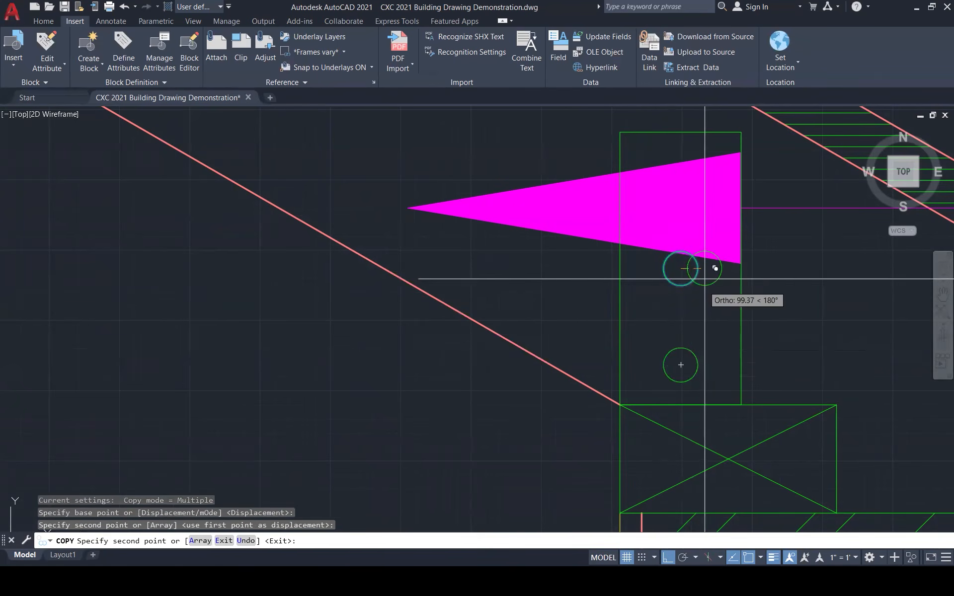
scroll(696, 262, down, 4)
scroll(699, 208, up, 5)
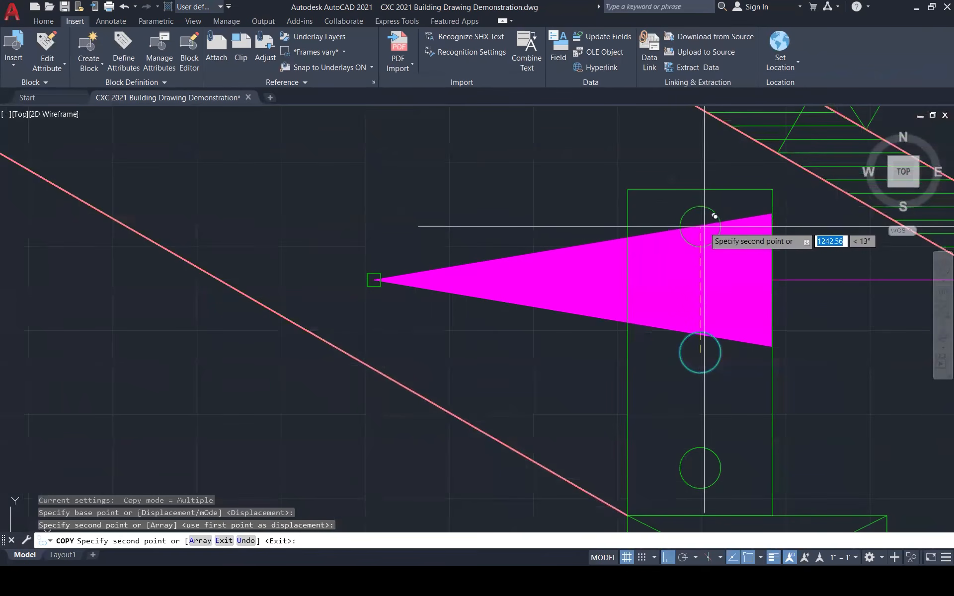
click(702, 228)
key(Escape)
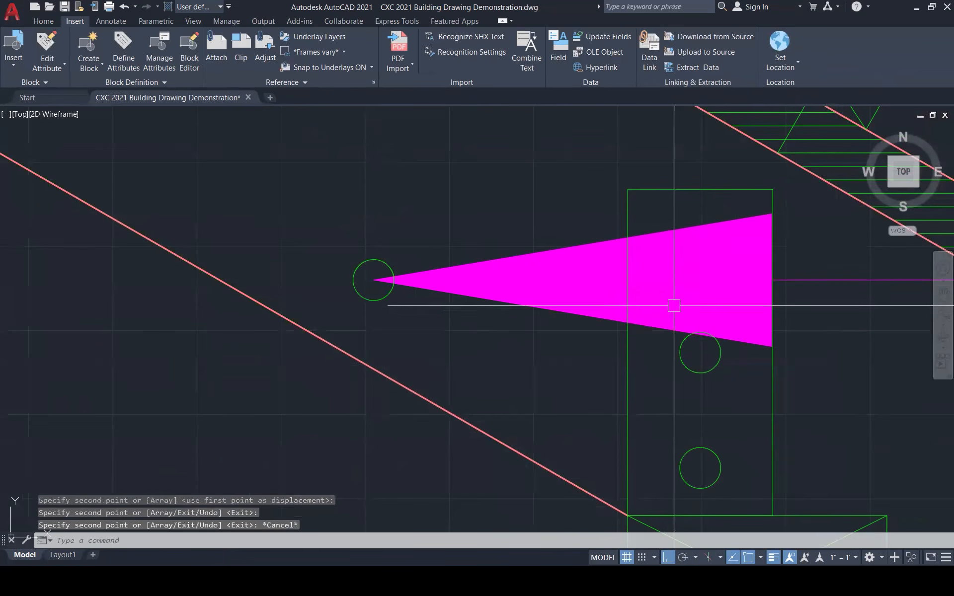
scroll(528, 288, down, 5)
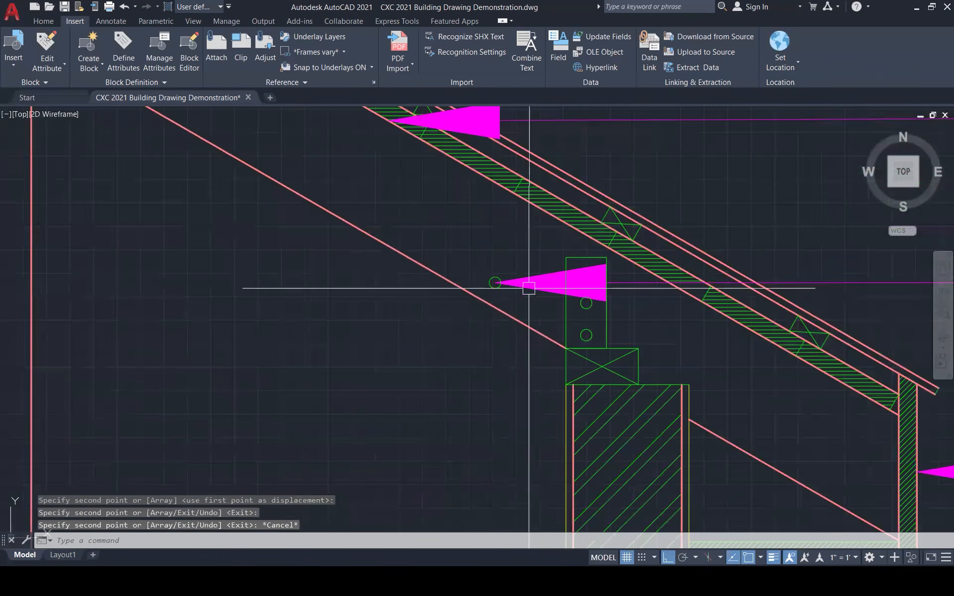
- Erase the misplaced copy of the bolt circle left of the hurricane strap, at the rafter leader's tip
click(499, 277)
key(Delete)
key(Escape)
scroll(652, 328, down, 8)
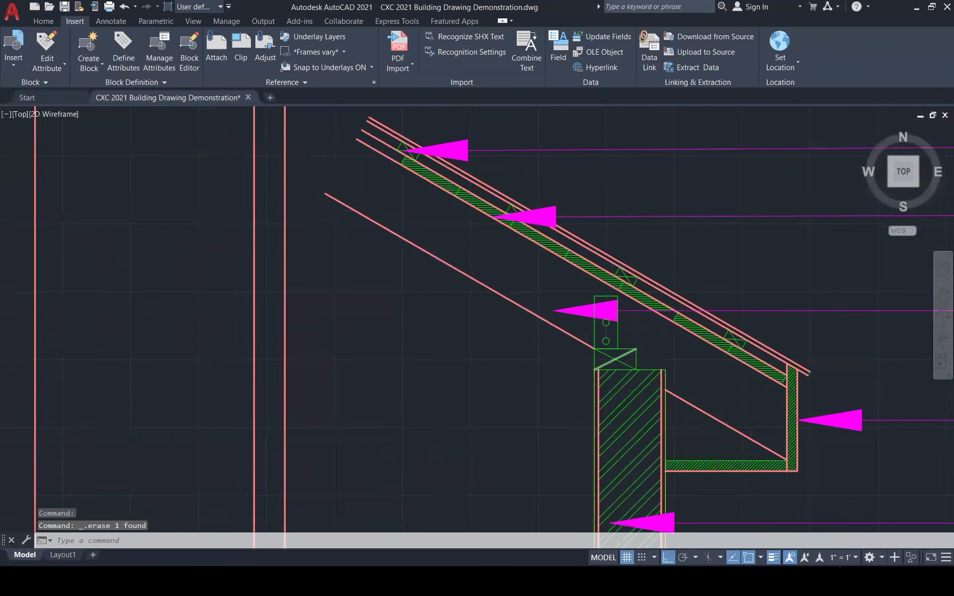
- Stretch the rafter label's leader so its arrowhead points at the rafter area just right of the hurricane strap
scroll(516, 319, up, 5)
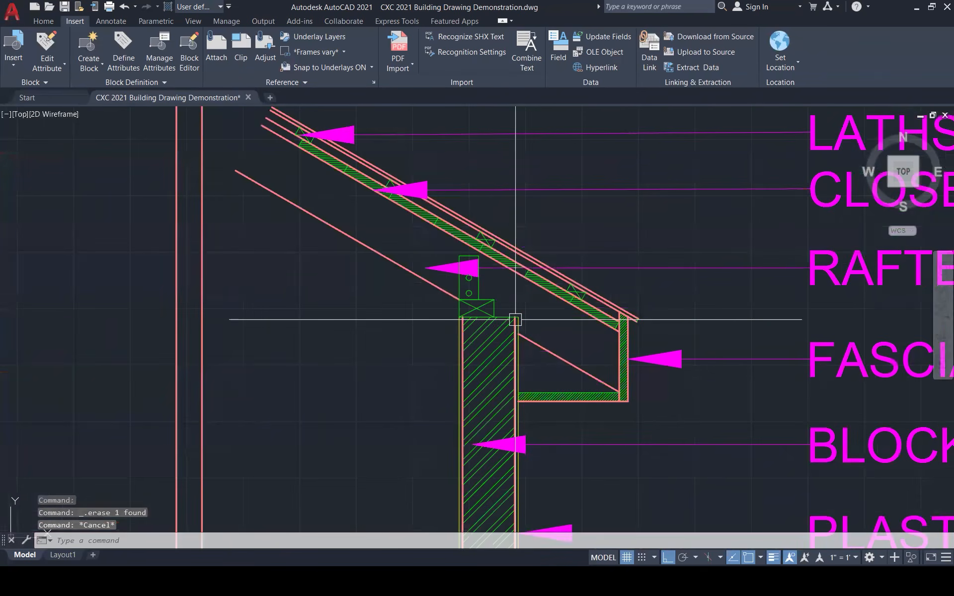
scroll(447, 276, down, 2)
scroll(447, 276, up, 4)
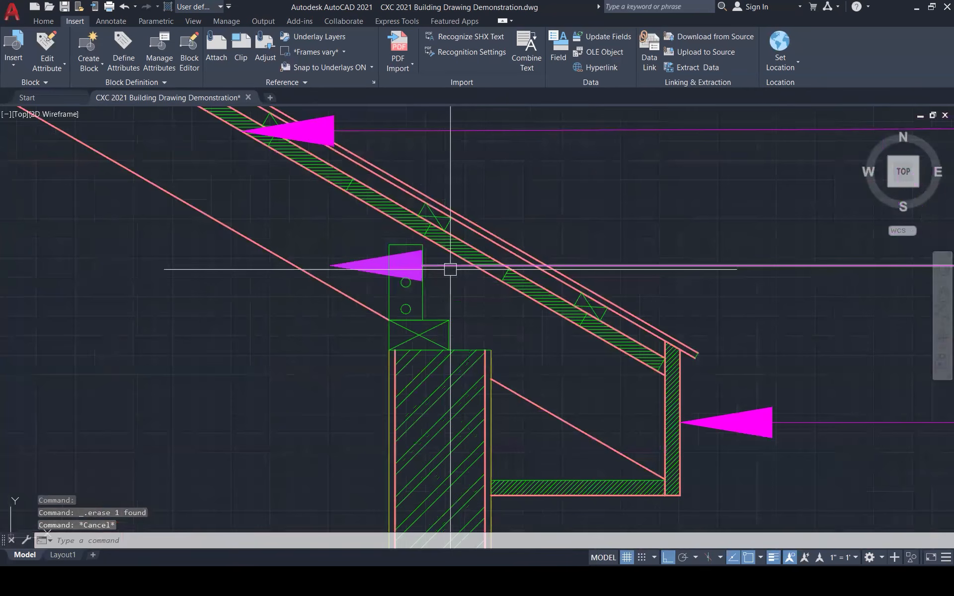
click(330, 264)
click(330, 263)
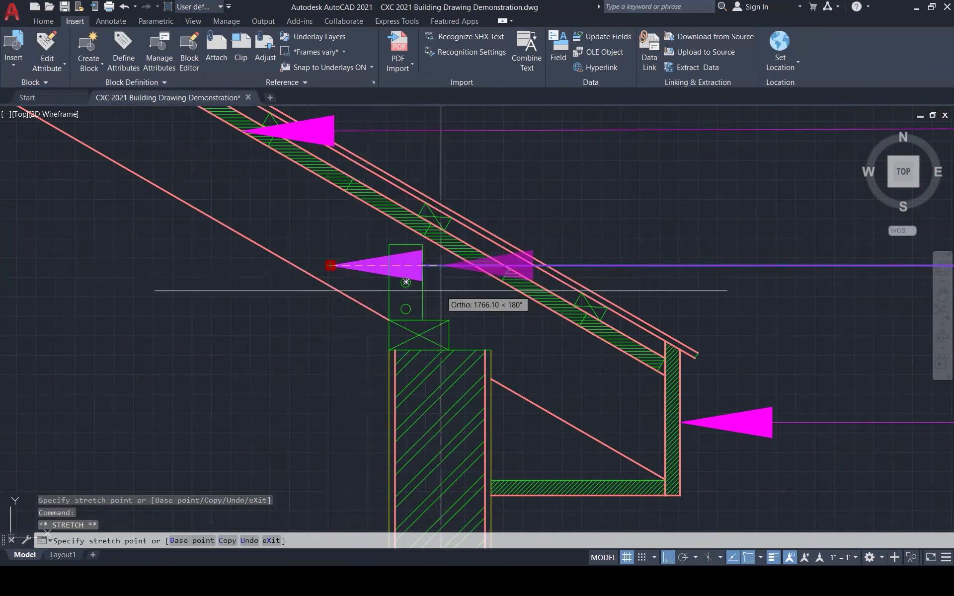
key(Escape)
key(Escape)
scroll(657, 257, down, 4)
scroll(656, 257, down, 2)
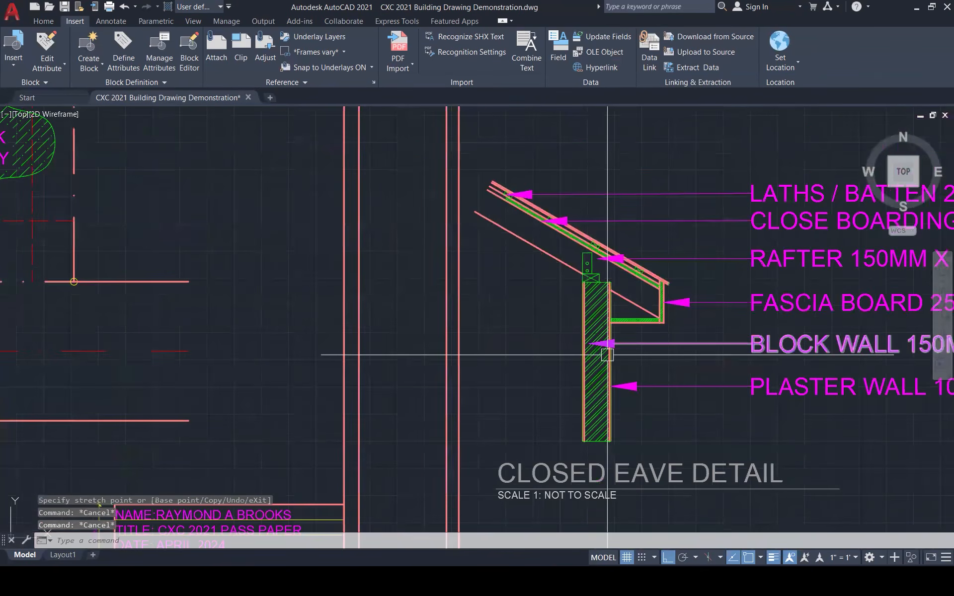
- Check the closed eave detail, its labels and its sheet frame against the neighbouring site plan sheet
scroll(601, 361, down, 2)
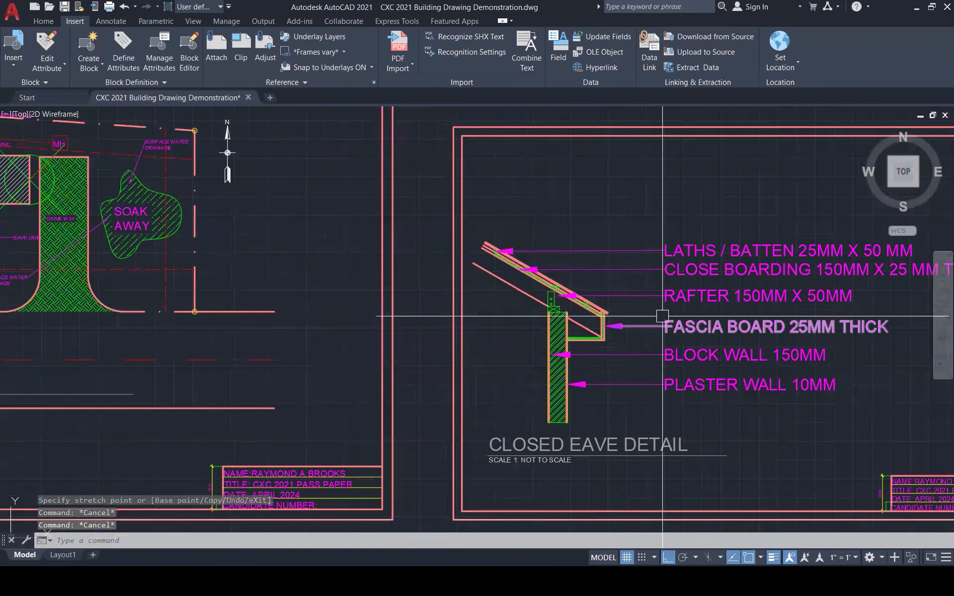
scroll(596, 216, up, 1)
scroll(596, 217, up, 1)
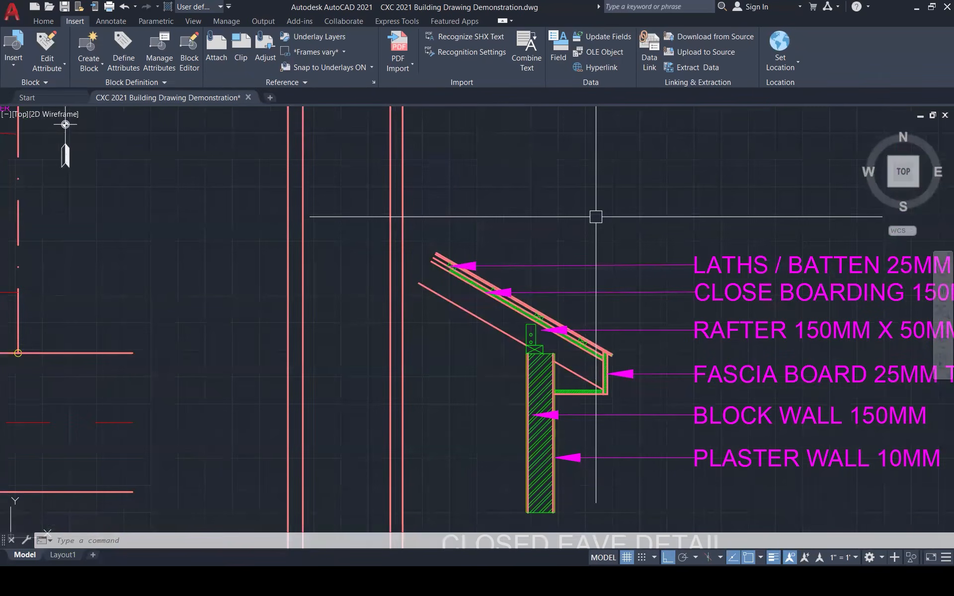
scroll(595, 217, down, 1)
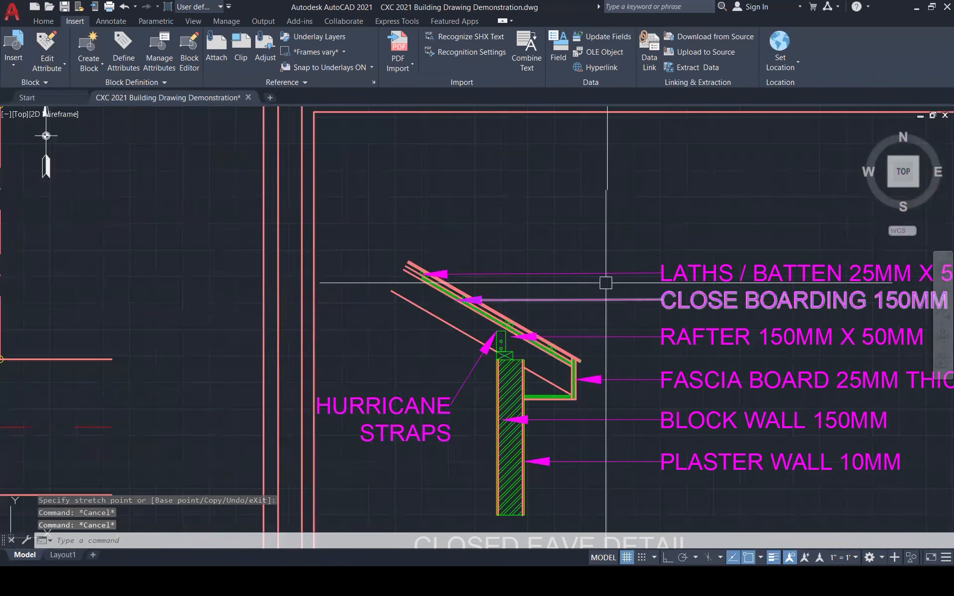
scroll(585, 246, down, 1)
scroll(571, 272, down, 1)
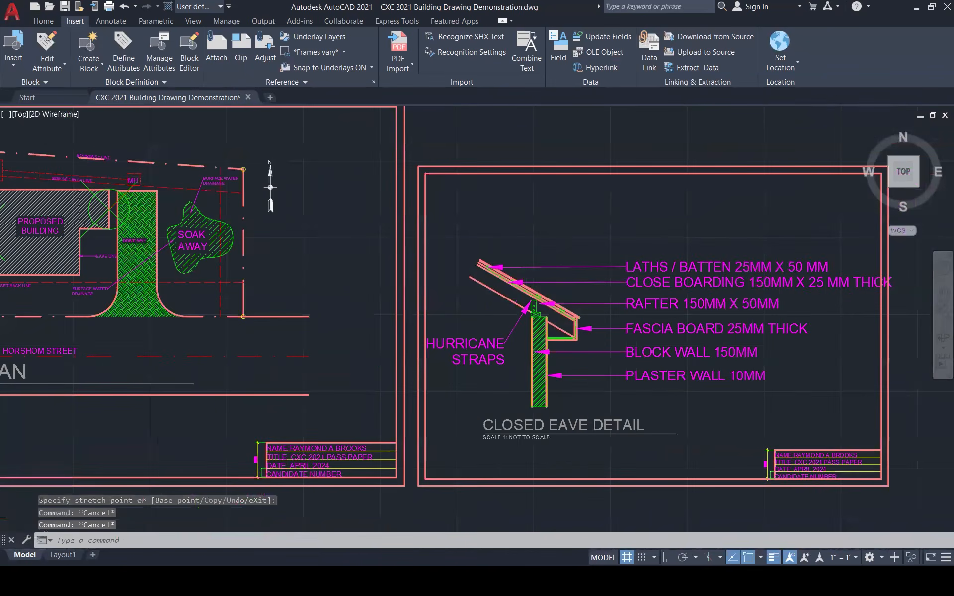
scroll(581, 264, down, 3)
scroll(756, 318, up, 1)
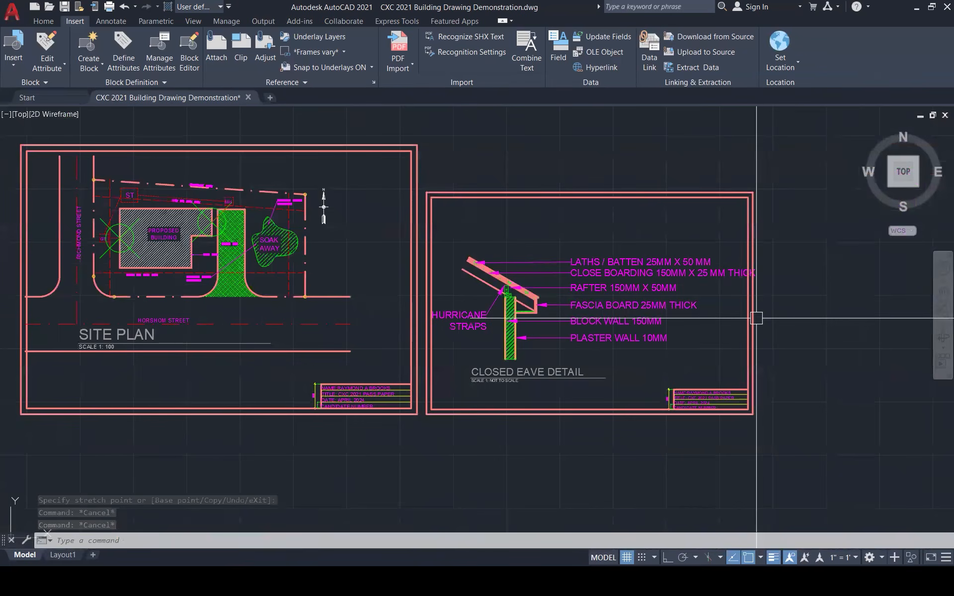
- Scale the closed eave sheet's border and title block up by about 1.05 from the border's lower-right corner
scroll(756, 318, up, 2)
key(Return)
key(Escape)
key(Escape)
key(Escape)
text(SC)
key(Return)
drag(760, 502, 657, 416)
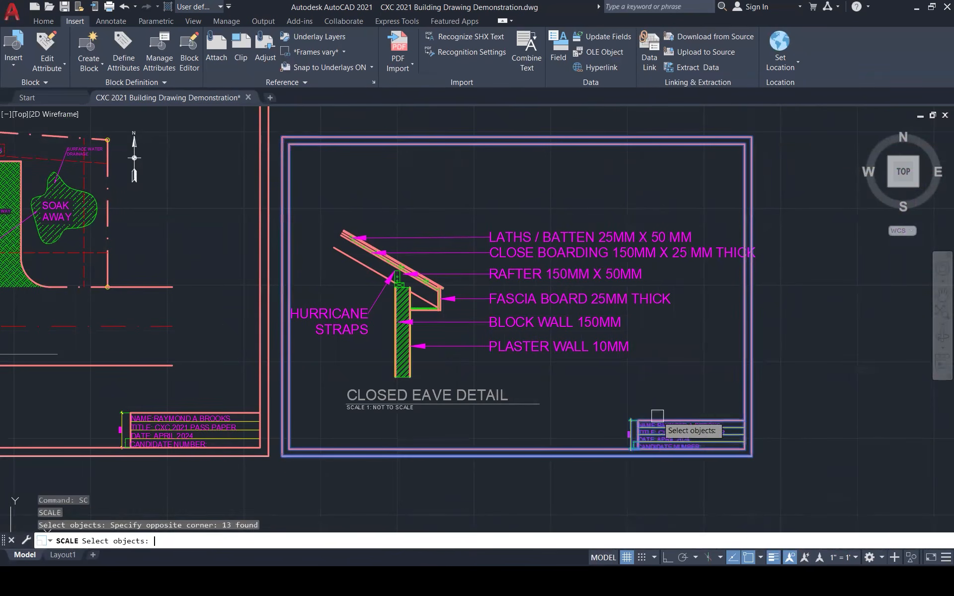
key(Return)
click(752, 455)
scroll(749, 458, down, 1)
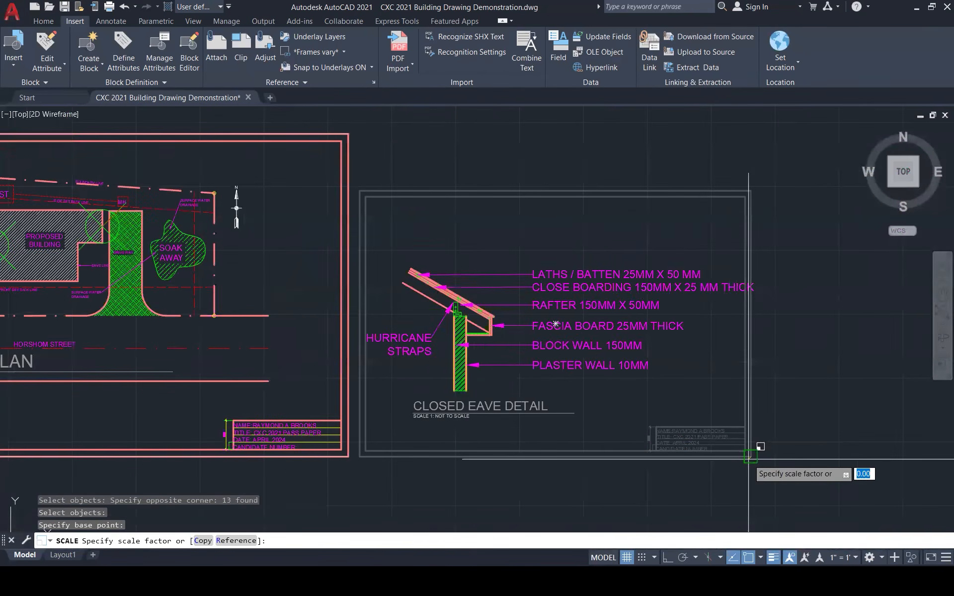
scroll(749, 459, down, 2)
scroll(619, 366, up, 3)
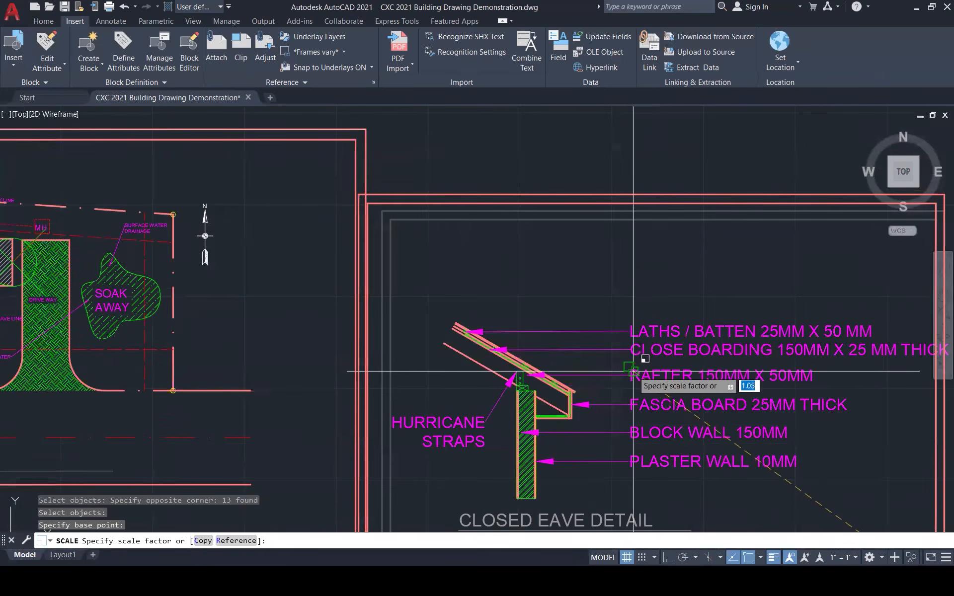
click(632, 371)
scroll(633, 313, down, 7)
- Move the whole closed eave sheet straight right with Ortho on, leaving a small gap beside the site plan sheet
click(762, 411)
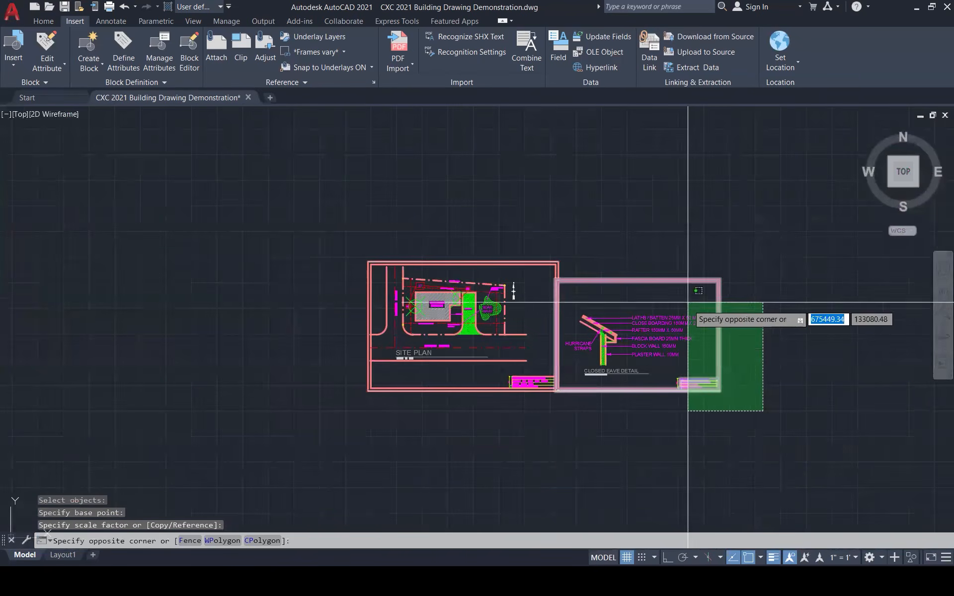
click(576, 217)
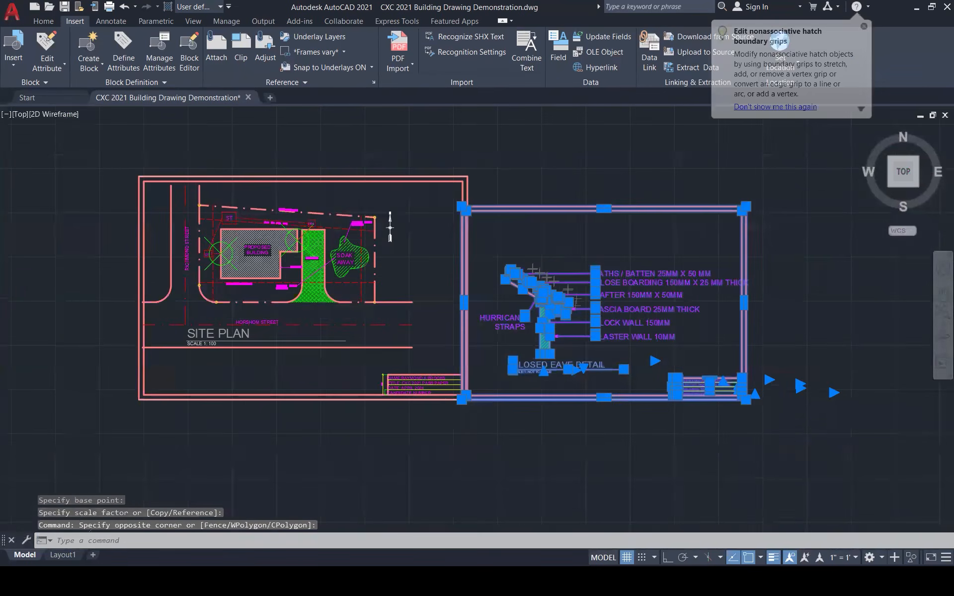
scroll(680, 378, up, 3)
text(m)
key(Return)
click(418, 426)
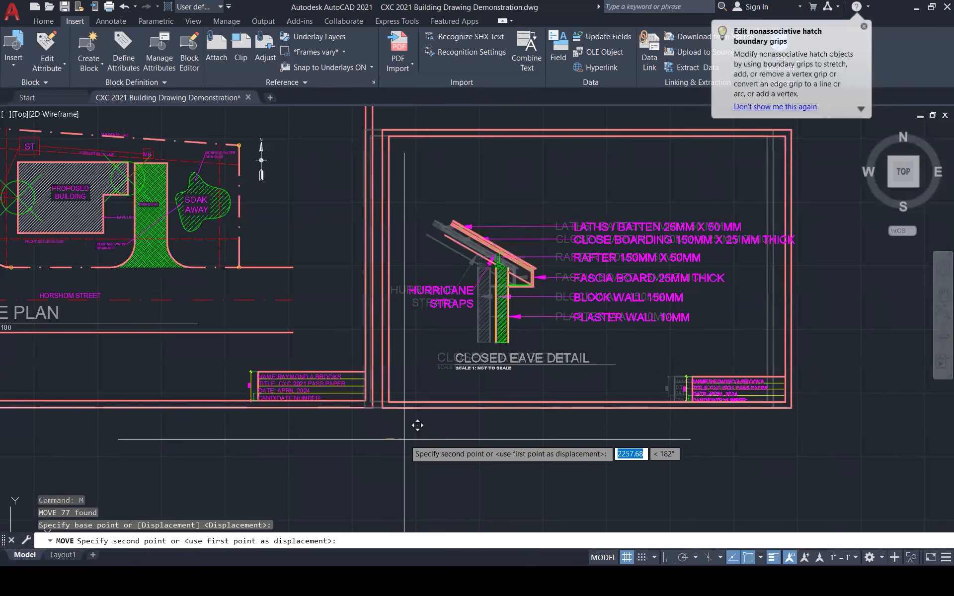
key(F8)
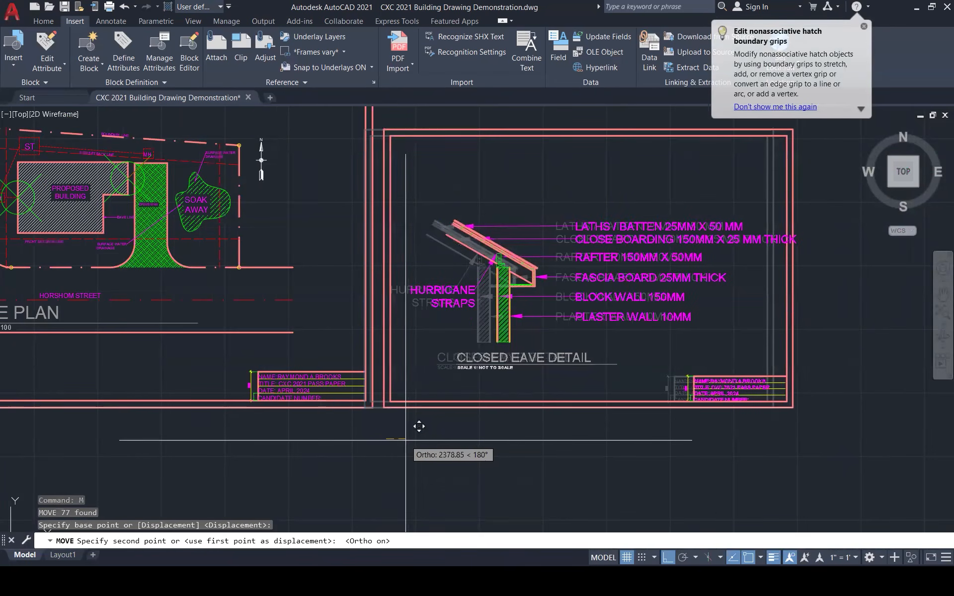
click(420, 426)
key(Escape)
key(Escape)
key(Escape)
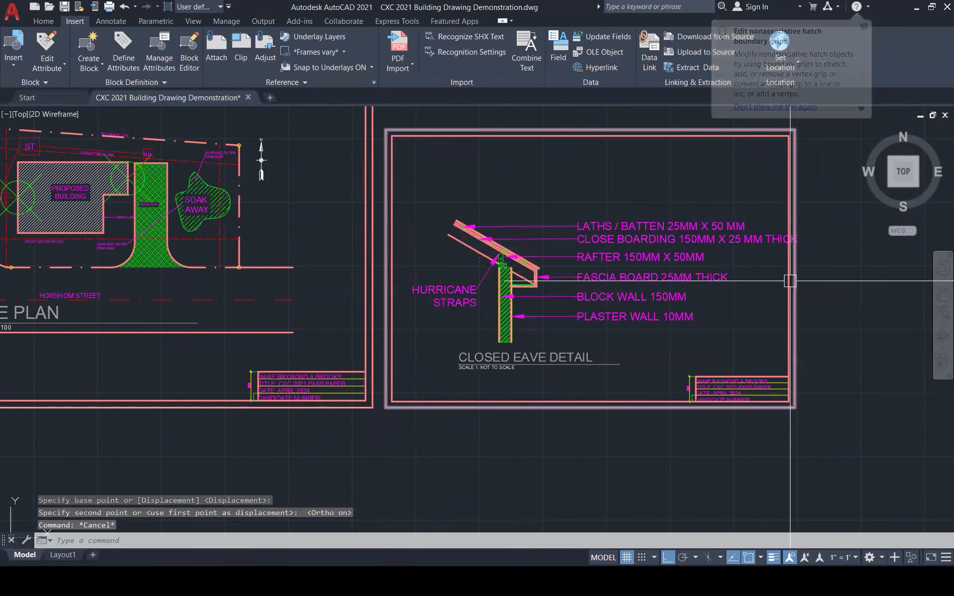
- Move the closed eave detail with its labels and title left so the close boarding label fits inside the border
click(654, 389)
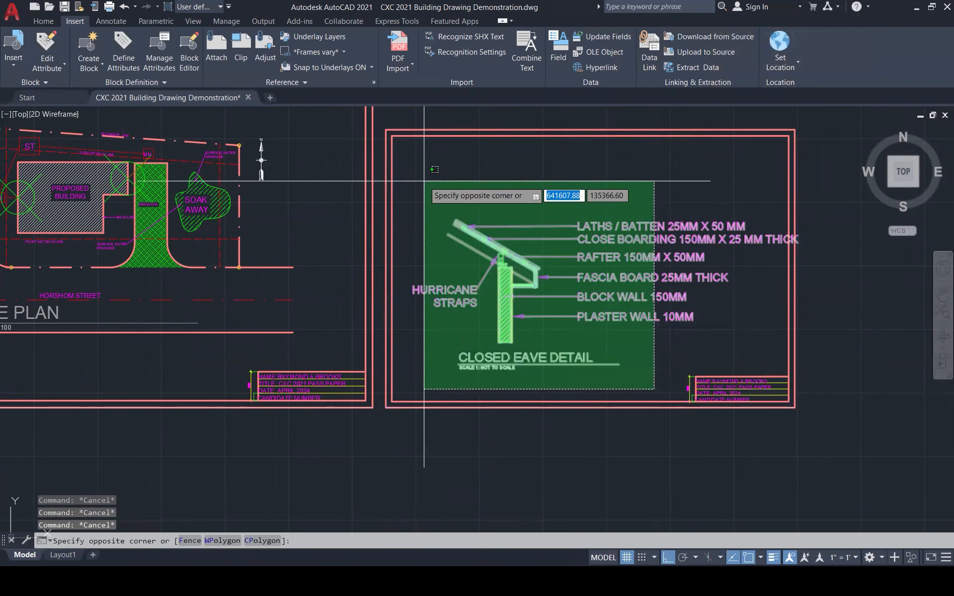
click(434, 171)
text(m)
key(Return)
click(461, 189)
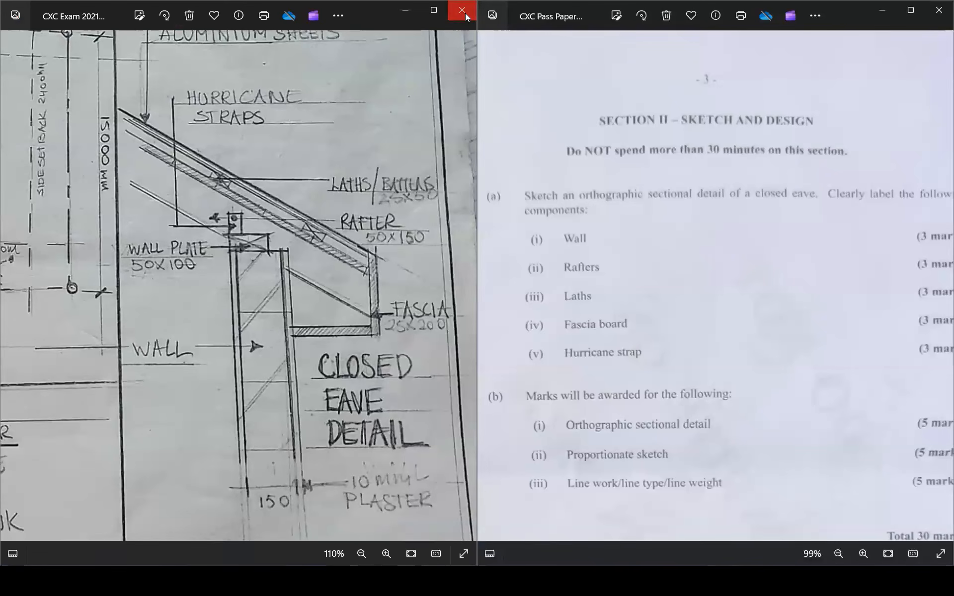
- Close the hand-drawn eave sketch and bring up the exam paper's Section I working drawing page at full size
click(465, 13)
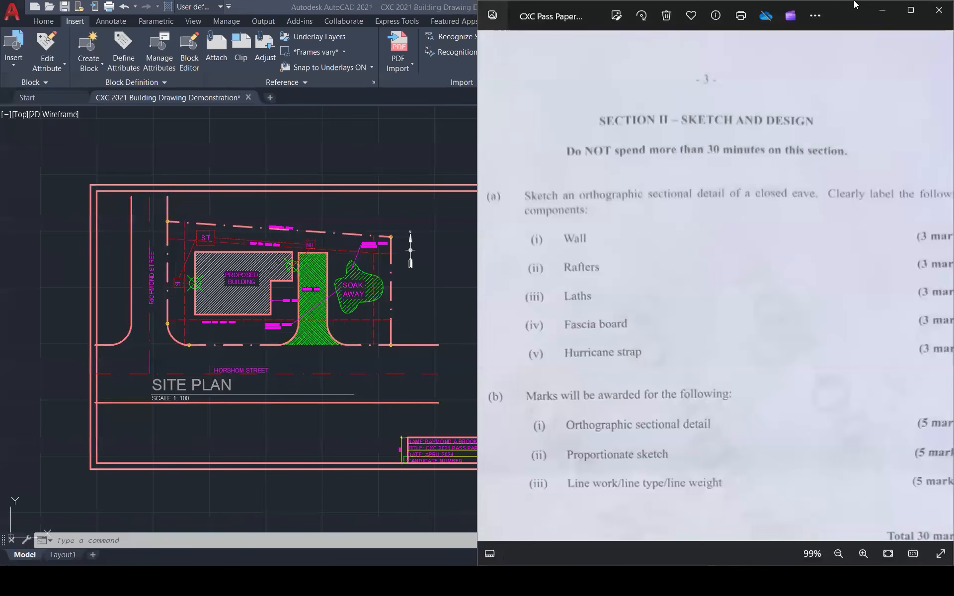
click(903, 18)
key(Left)
key(Left)
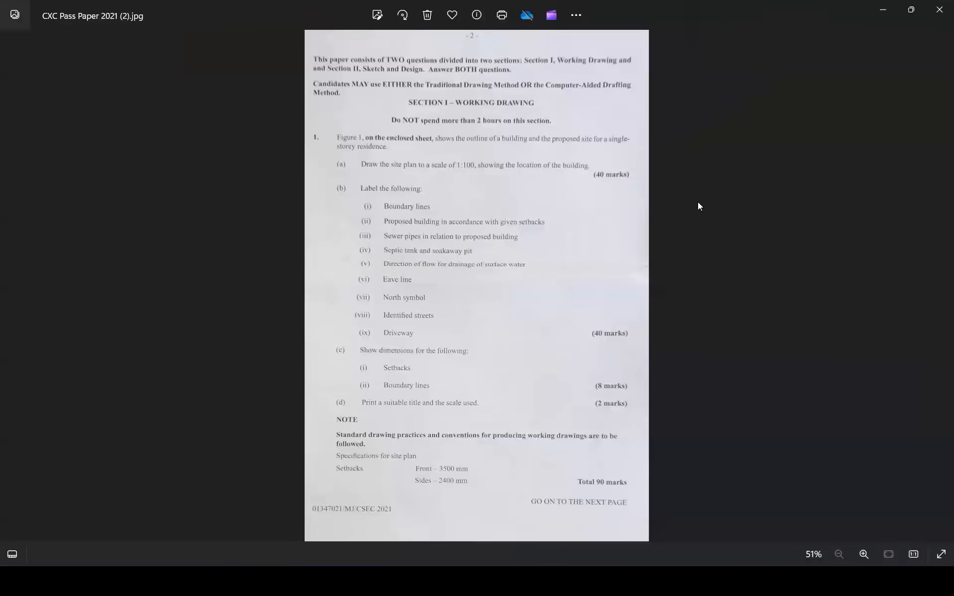
key(Right)
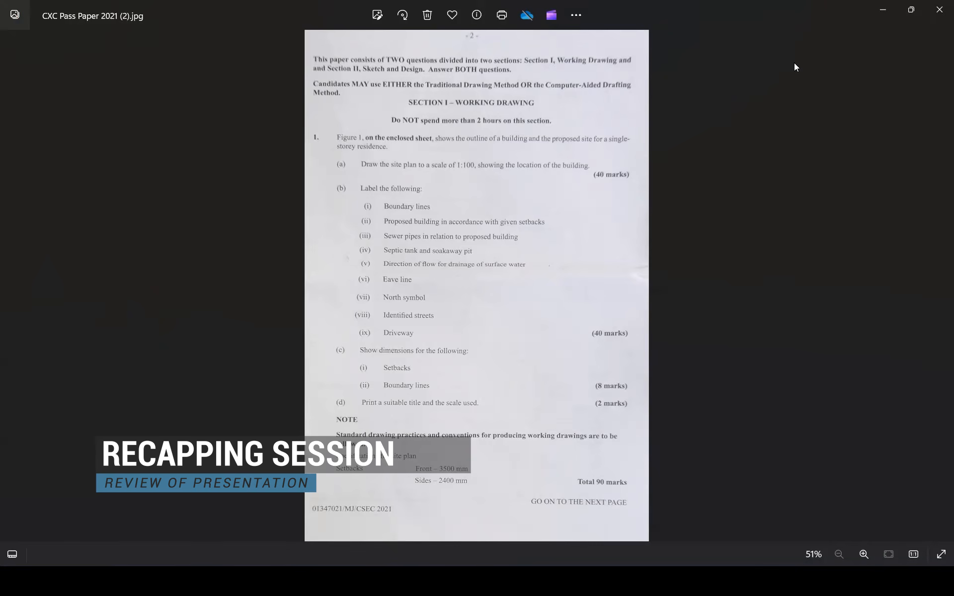
- Place the exam paper beside the AutoCAD drawing and compare the Section I requirements with the site plan and its title
mouse_move(901, 12)
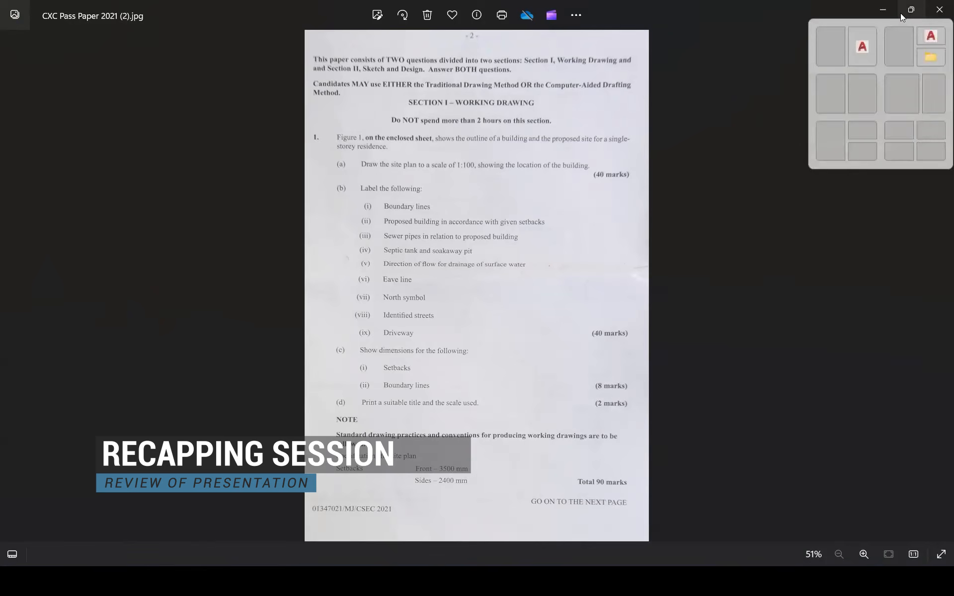
click(840, 48)
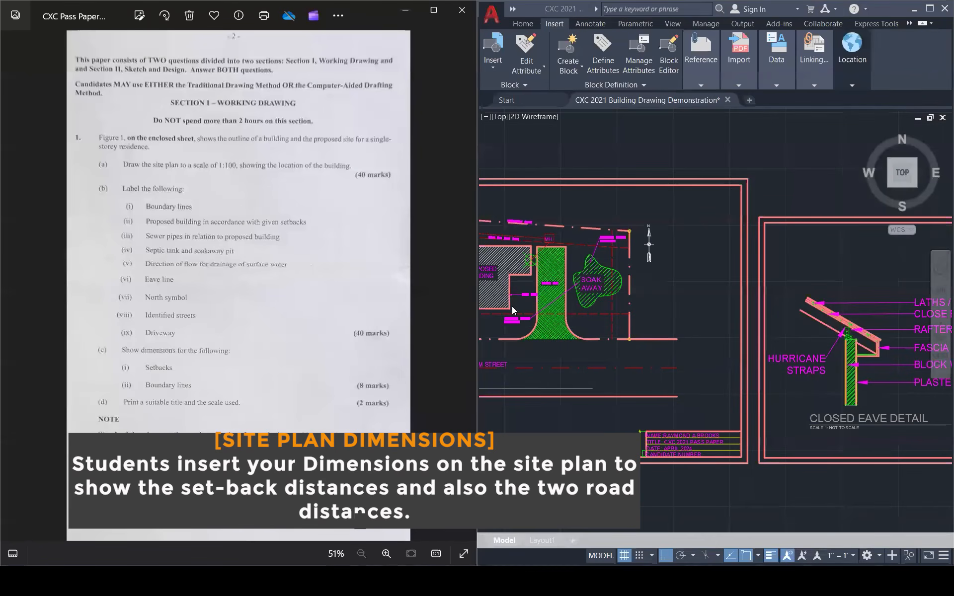
click(665, 281)
scroll(665, 282, down, 2)
scroll(502, 289, up, 1)
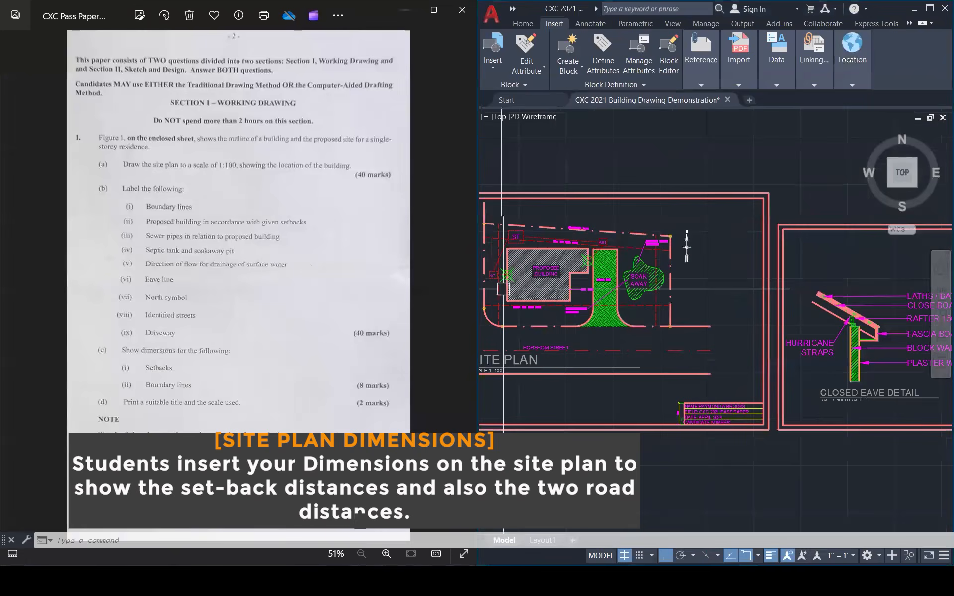
scroll(577, 278, down, 1)
scroll(615, 244, up, 2)
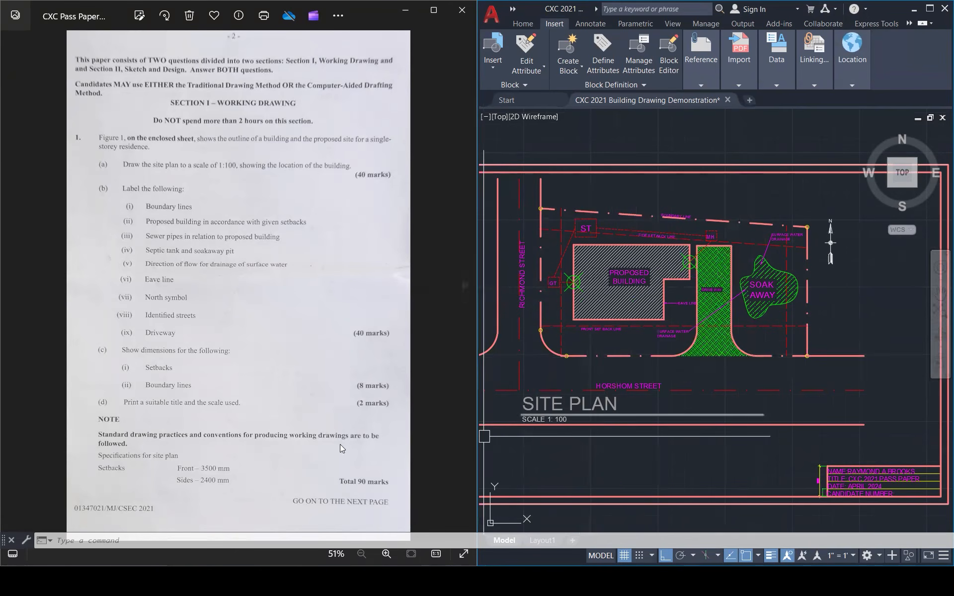
click(595, 405)
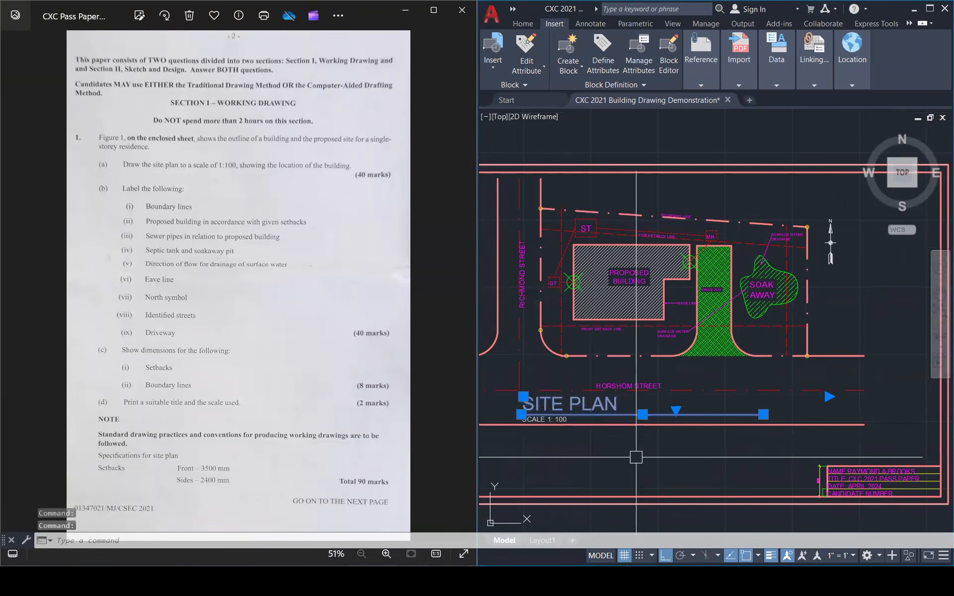
key(Escape)
- Compare the exam paper's Section II requirements with the closed eave detail, and finish with both sheets in view
scroll(813, 272, down, 2)
mouse_move(813, 272)
middle_down()
mouse_move(696, 296)
mouse_move(356, 280)
mouse_move(368, 271)
middle_up()
click(218, 359)
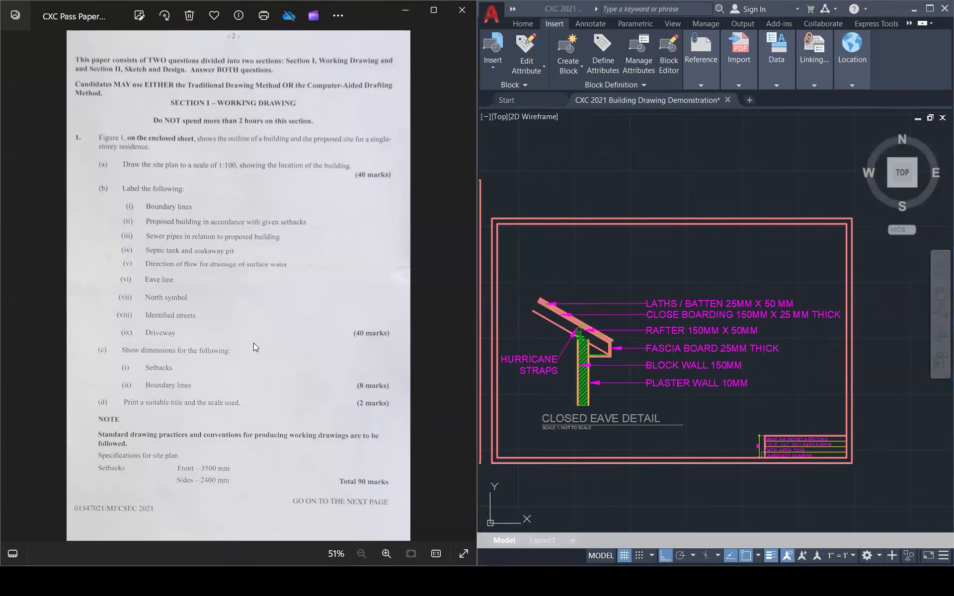
key(Right)
scroll(177, 268, up, 3)
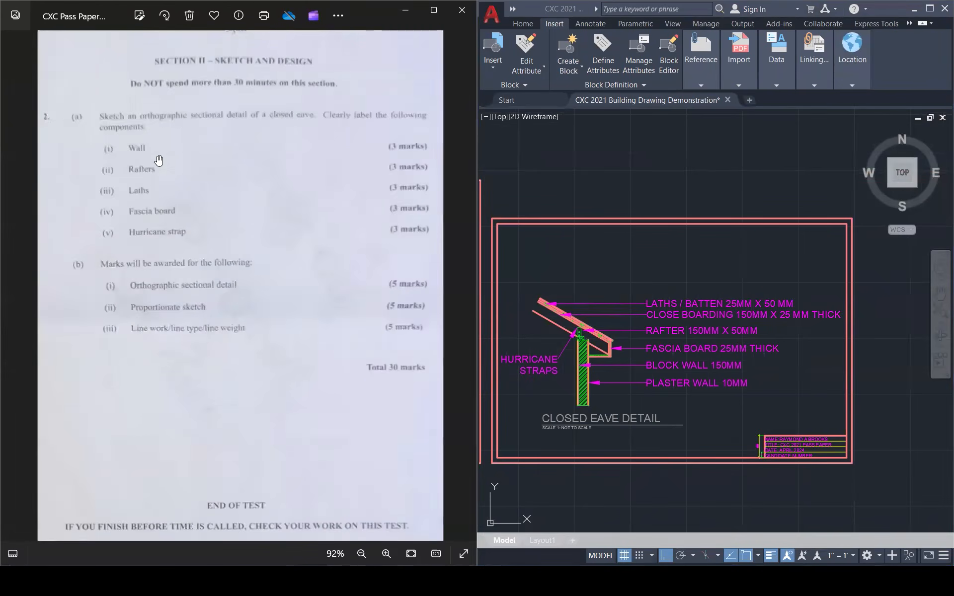
scroll(178, 275, down, 1)
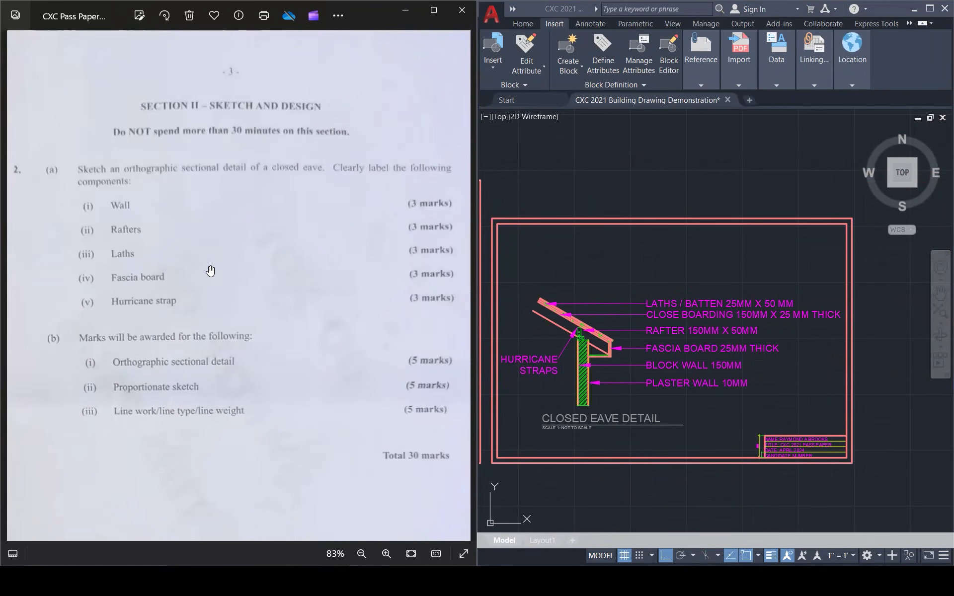
scroll(661, 379, up, 1)
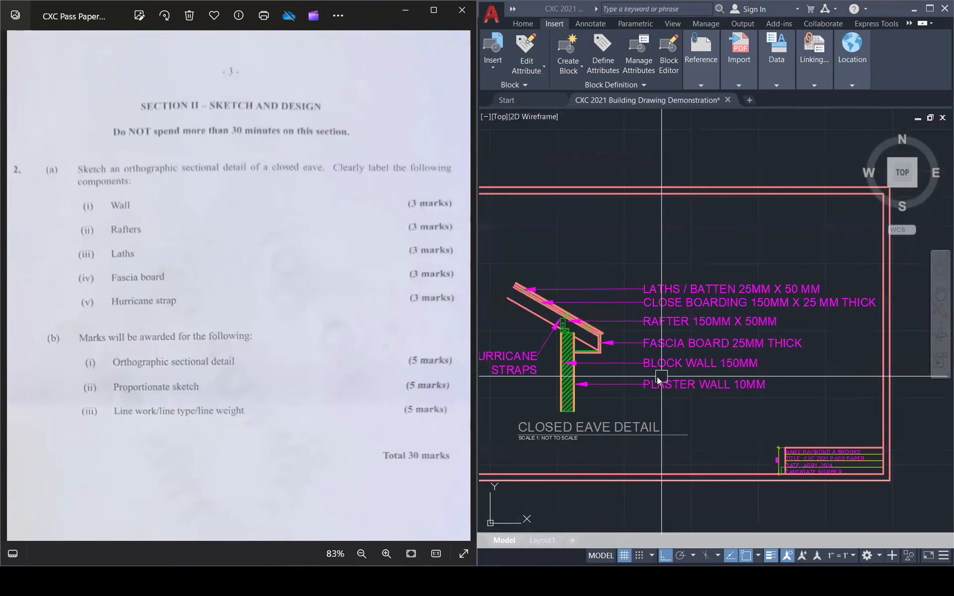
scroll(643, 374, up, 1)
mouse_move(661, 346)
middle_down()
mouse_move(676, 351)
mouse_move(706, 327)
middle_up()
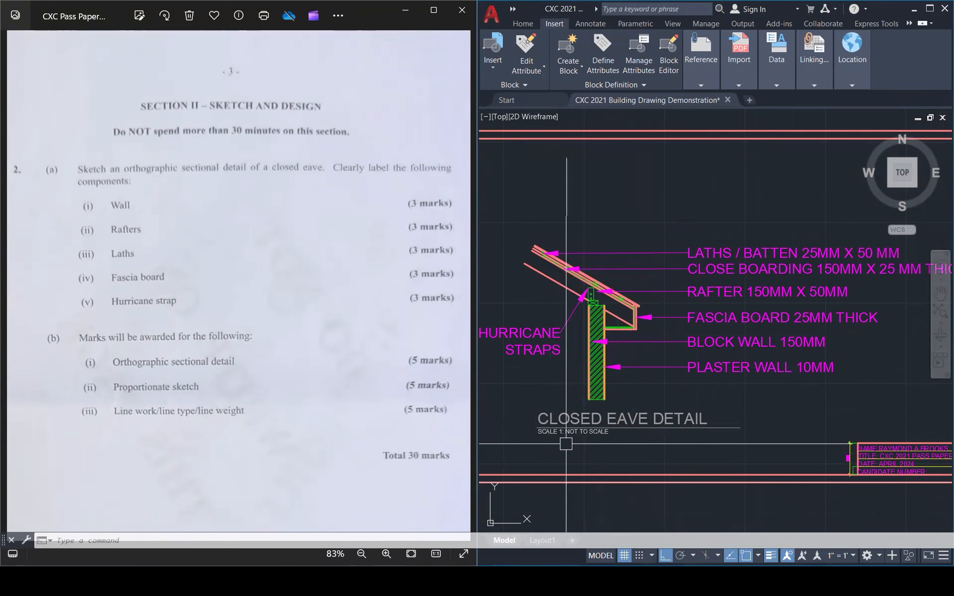
scroll(664, 381, down, 3)
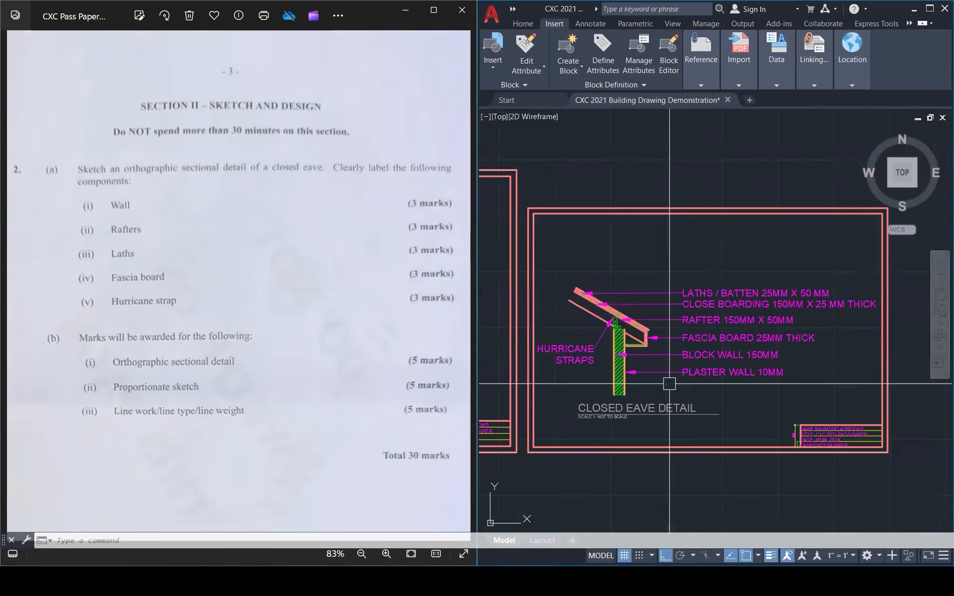
click(940, 311)
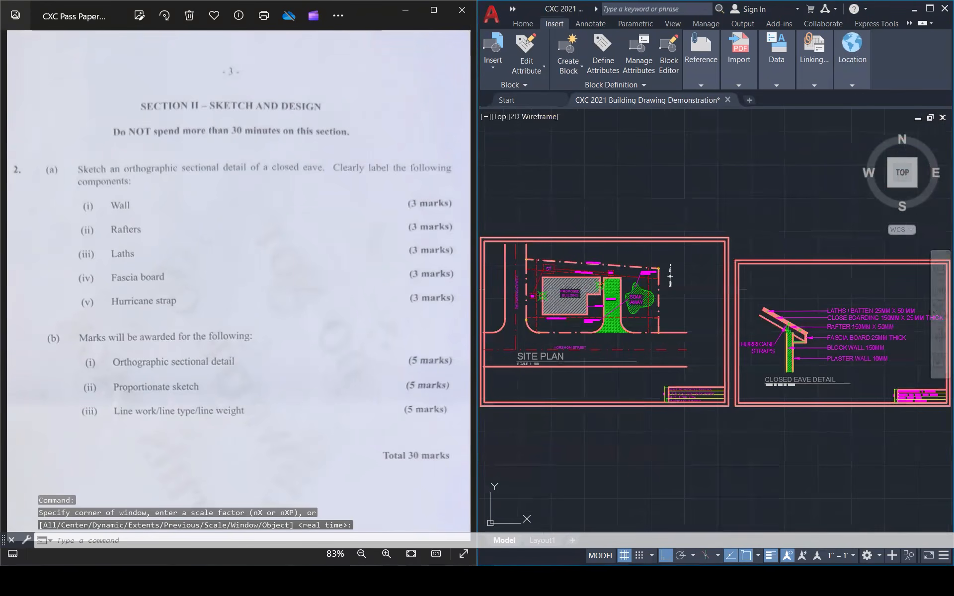
- Check the end of the exam paper's Section II page, go back to its cover page and close the paper
scroll(374, 238, down, 3)
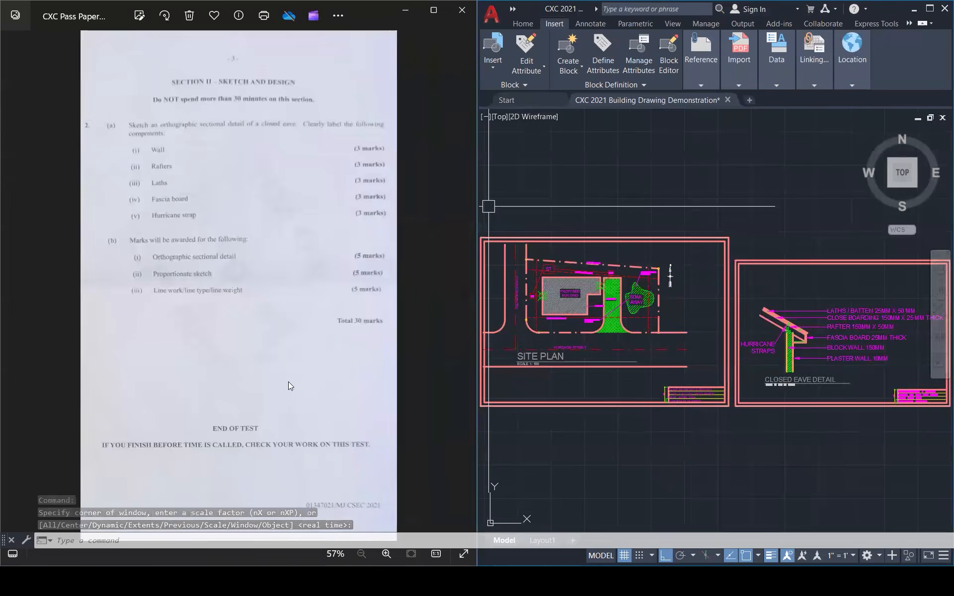
scroll(183, 481, up, 1)
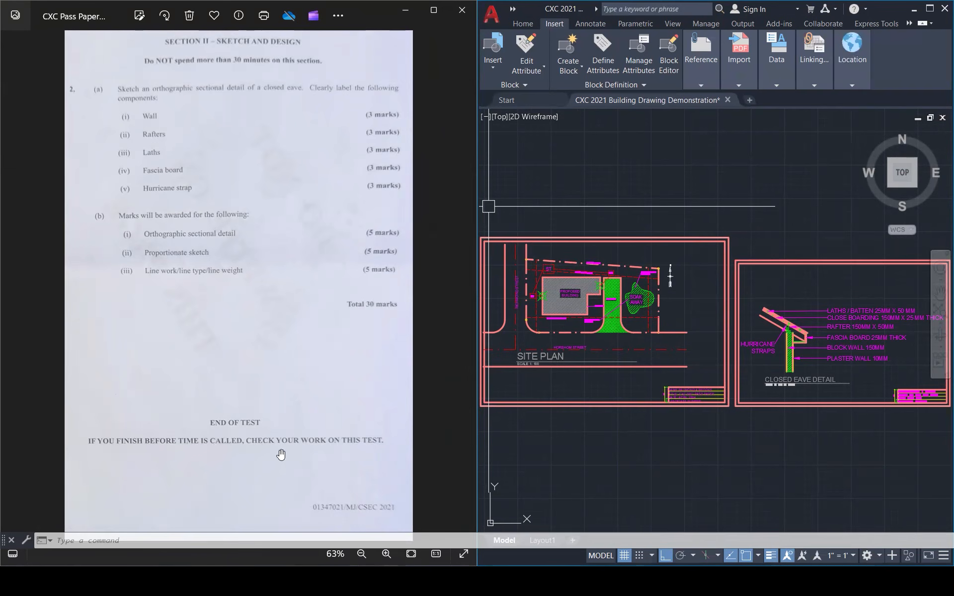
scroll(350, 268, down, 1)
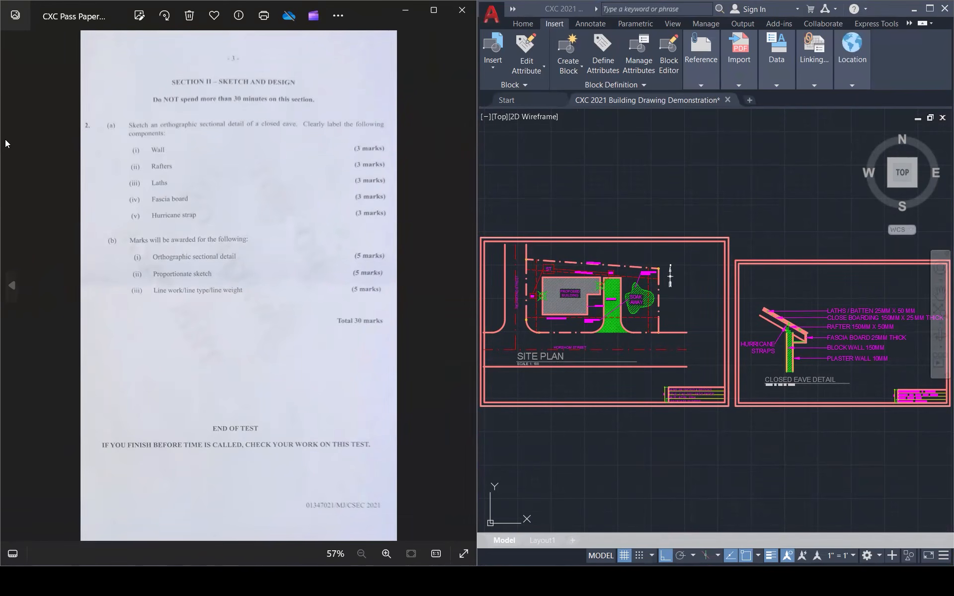
click(11, 287)
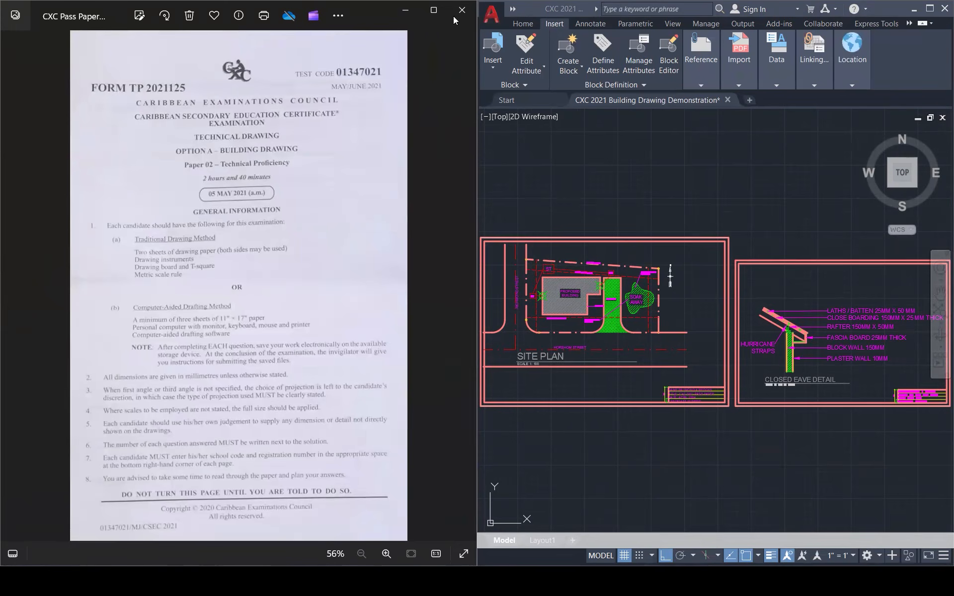
mouse_move(422, 8)
click(466, 13)
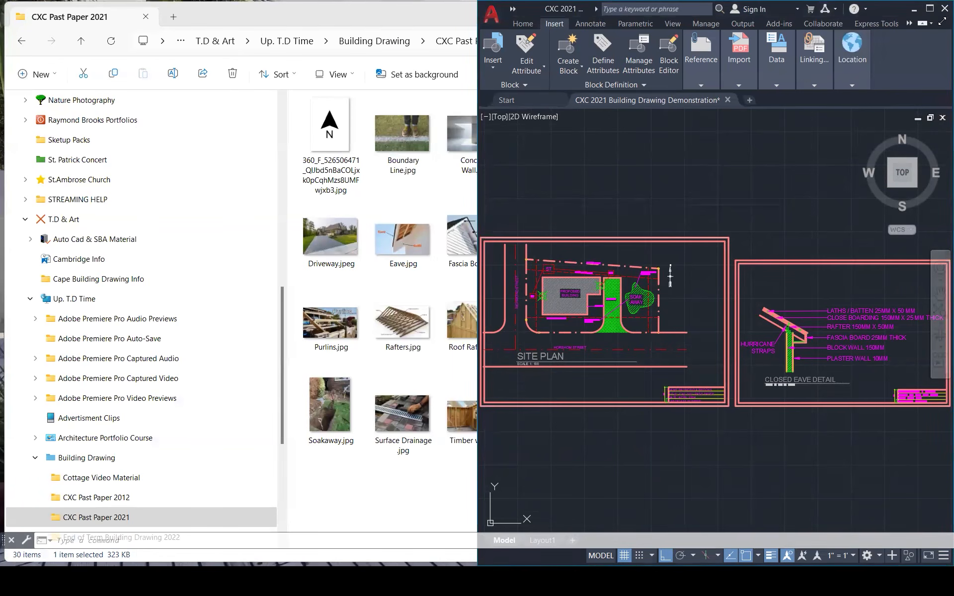
- Return the AutoCAD drawing to full size, fit both sheets to the drawing extents and regenerate the model
click(931, 9)
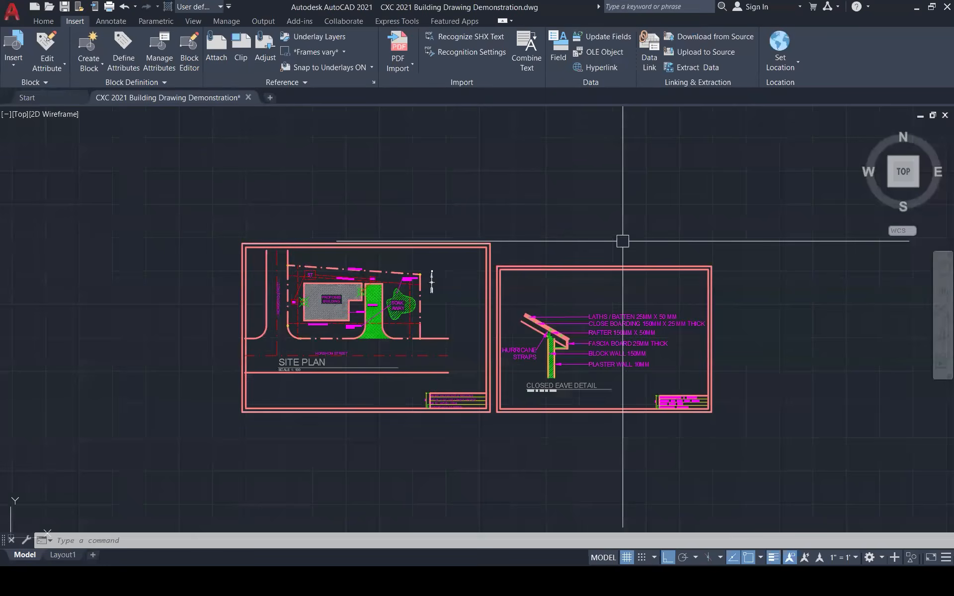
click(940, 312)
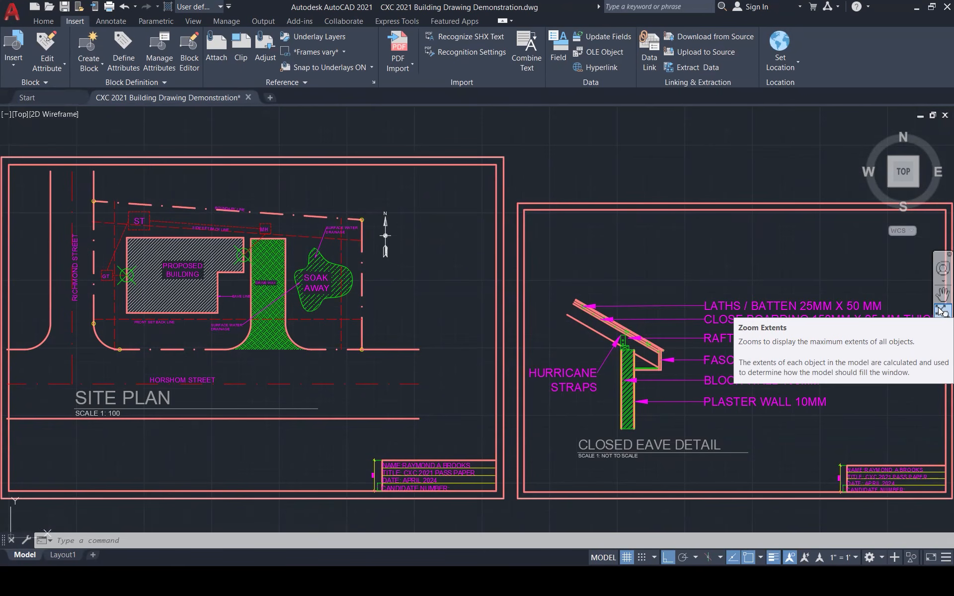
text(RE)
key(Return)
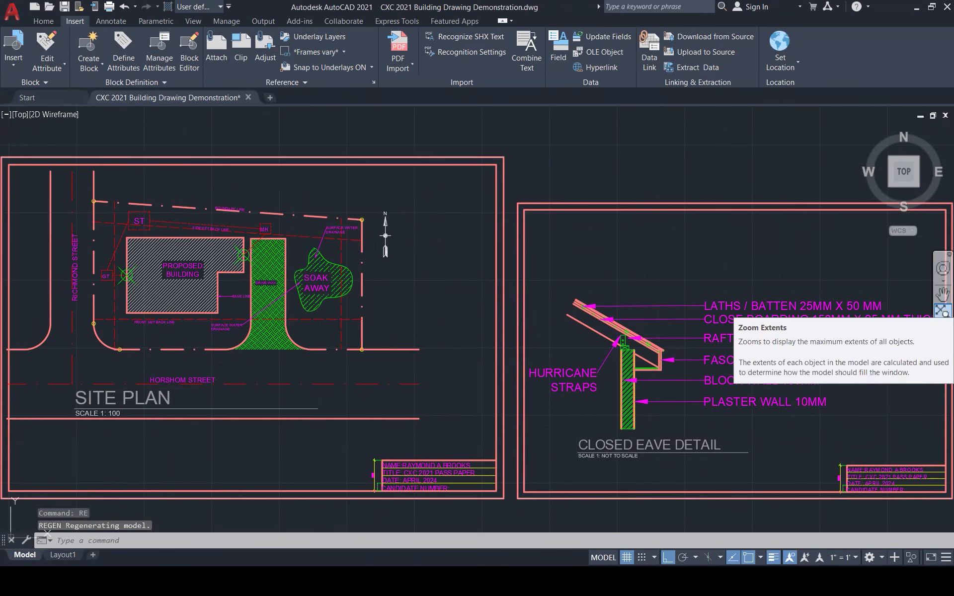